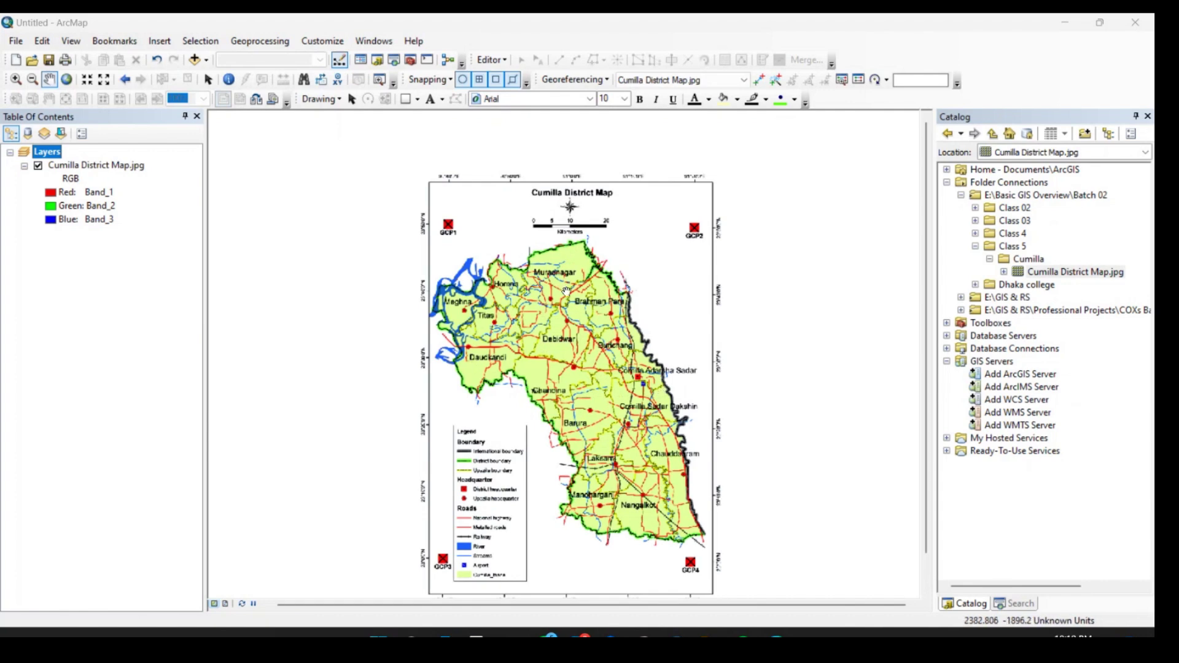
- Try to place a georeferencing control point at the centre of the GCP1 marker
{"action": "scroll", "coordinate": [552, 223], "scroll_direction": "up", "scroll_amount": 5}
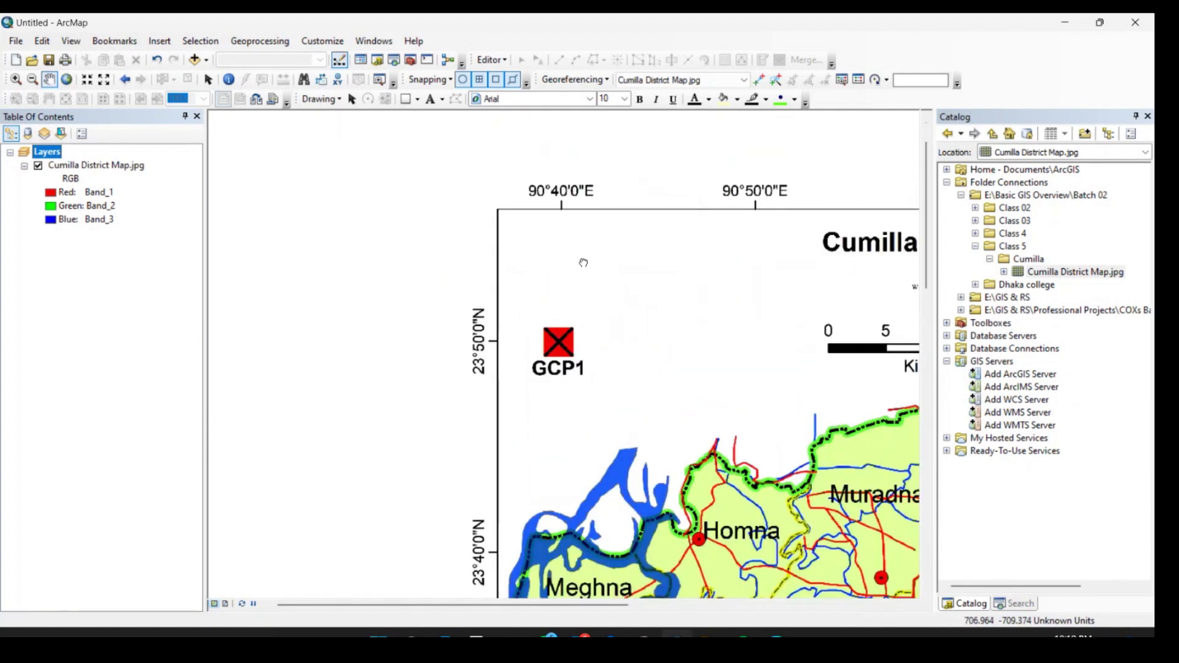
{"action": "scroll", "coordinate": [546, 313], "scroll_direction": "up", "scroll_amount": 1}
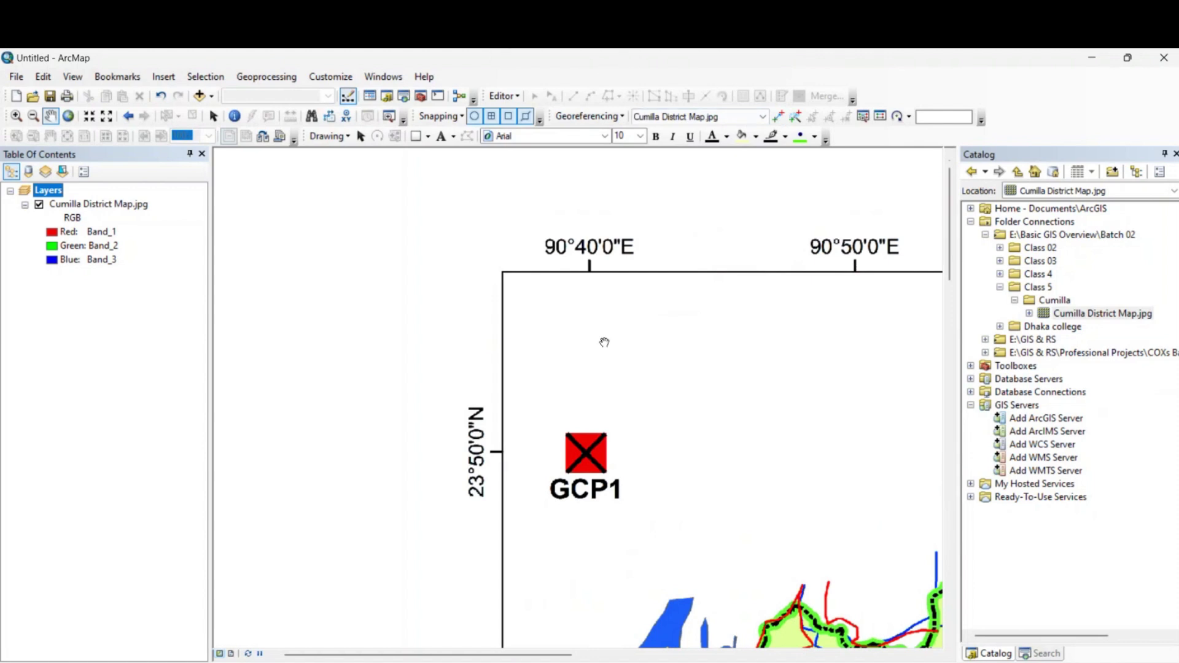
{"action": "left_click_drag", "start_coordinate": [605, 342], "coordinate": [653, 316]}
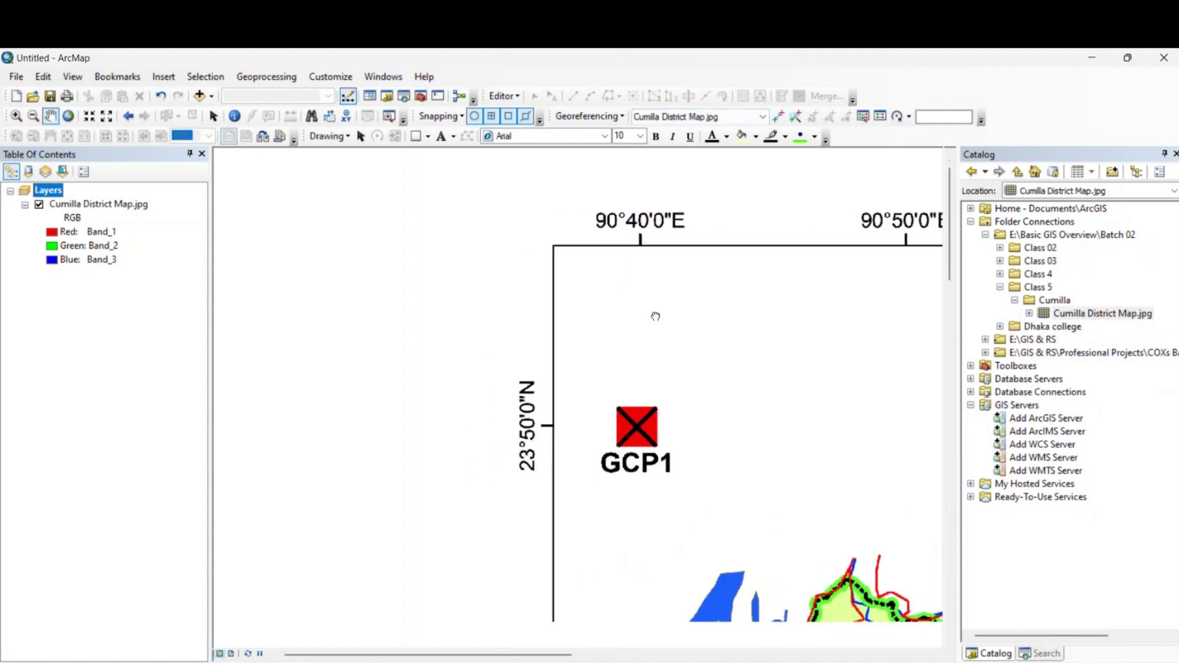
{"action": "scroll", "coordinate": [588, 391], "scroll_direction": "up", "scroll_amount": 1}
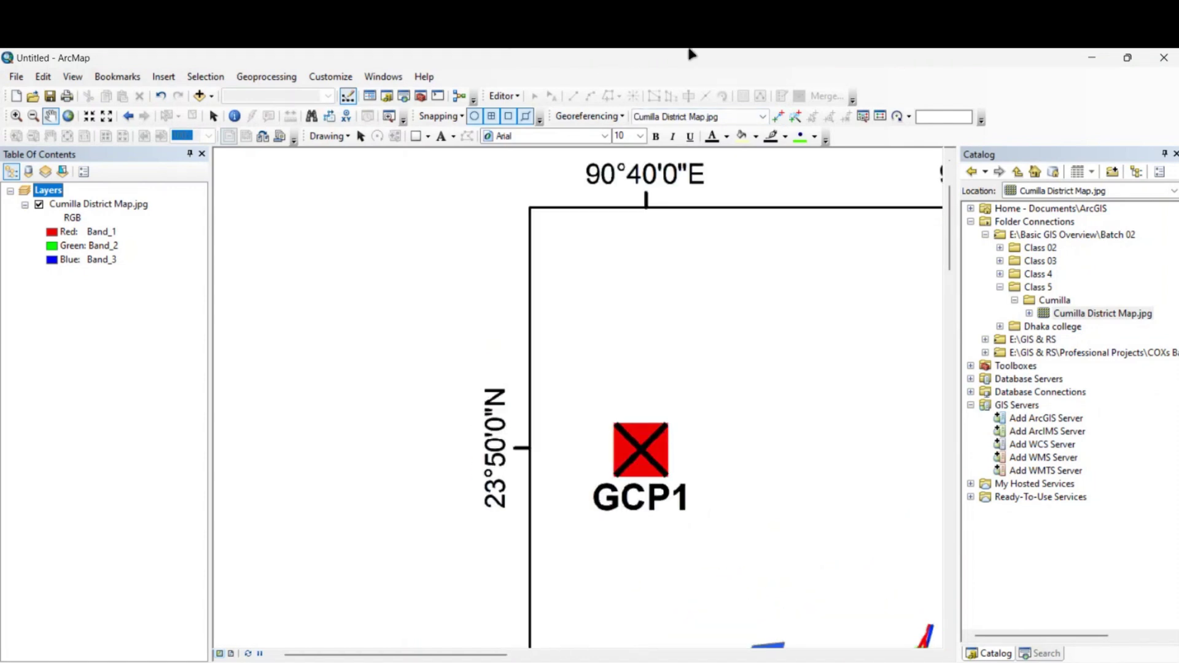
{"action": "left_click", "coordinate": [778, 116]}
{"action": "scroll", "coordinate": [653, 465], "scroll_direction": "up", "scroll_amount": 1}
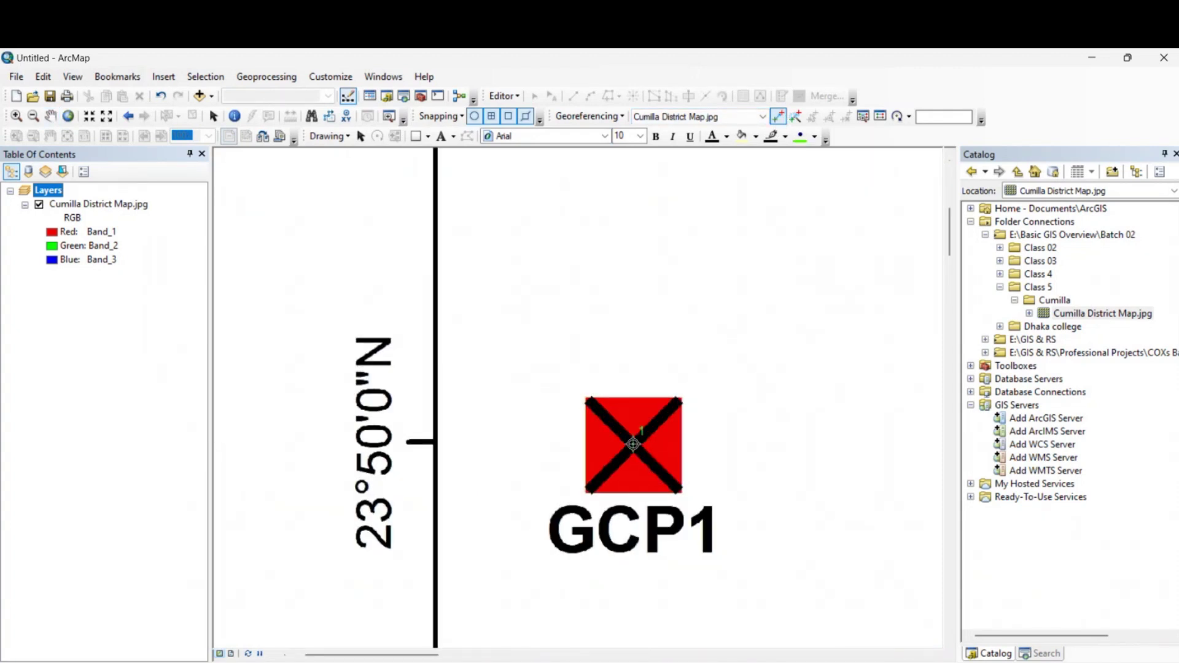
{"action": "scroll", "coordinate": [633, 444], "scroll_direction": "down", "scroll_amount": 3}
{"action": "left_click_drag", "start_coordinate": [701, 329], "coordinate": [705, 361]}
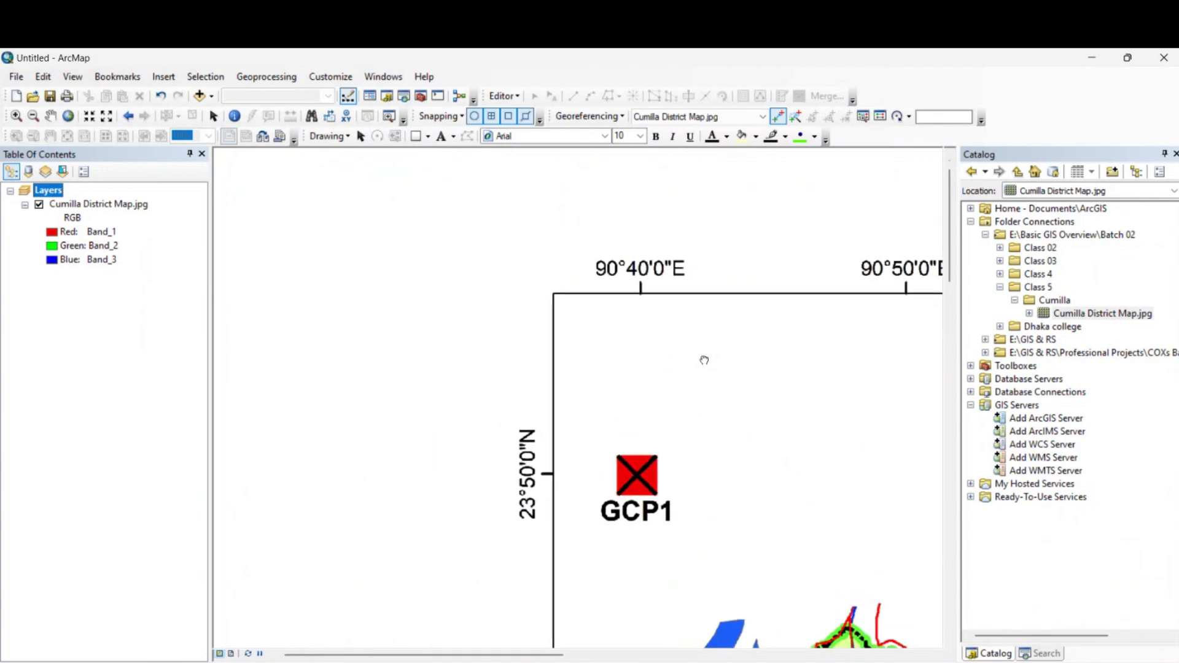
{"action": "left_click", "coordinate": [637, 477]}
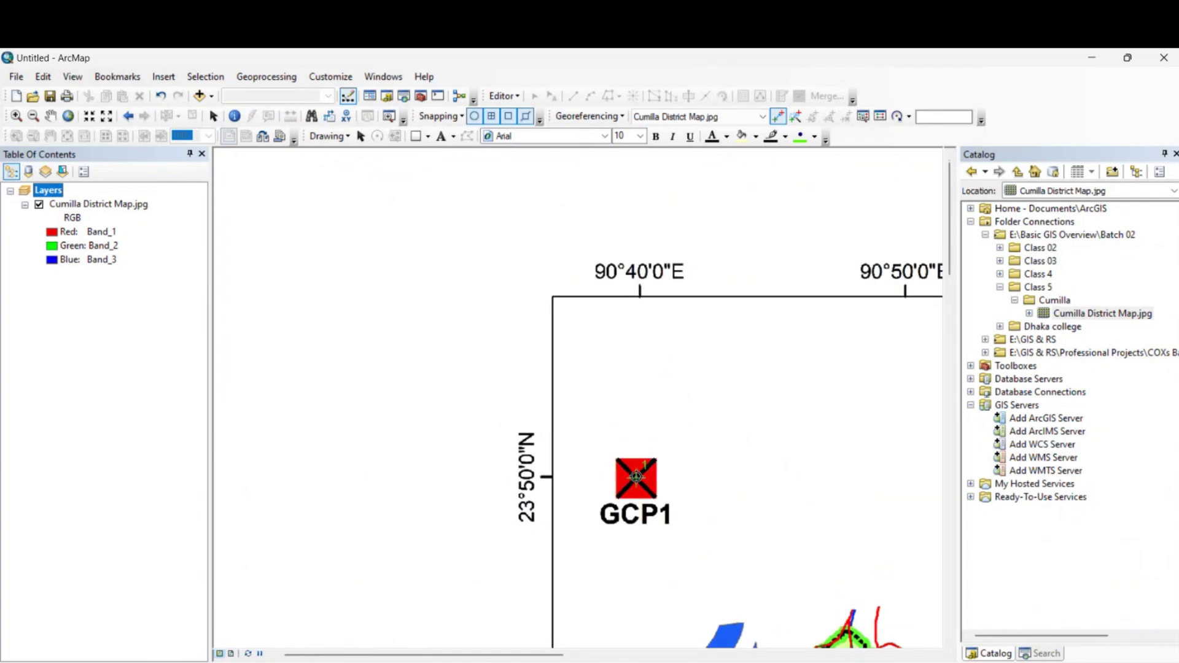
{"action": "right_click", "coordinate": [637, 477]}
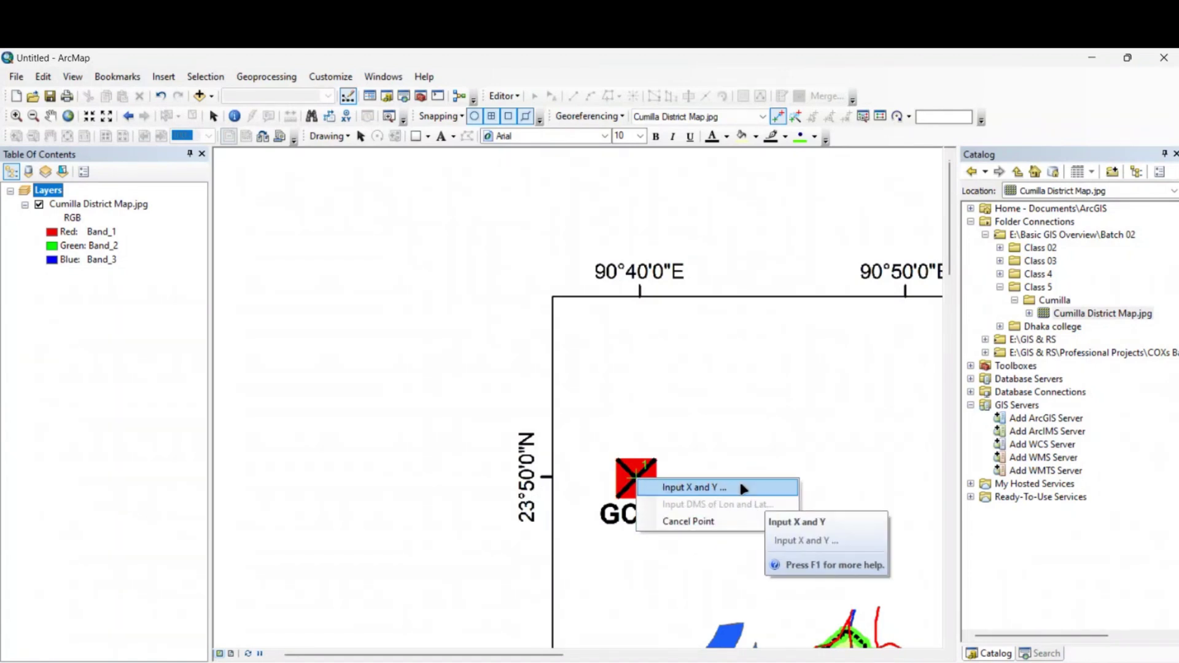
{"action": "left_click", "coordinate": [705, 389]}
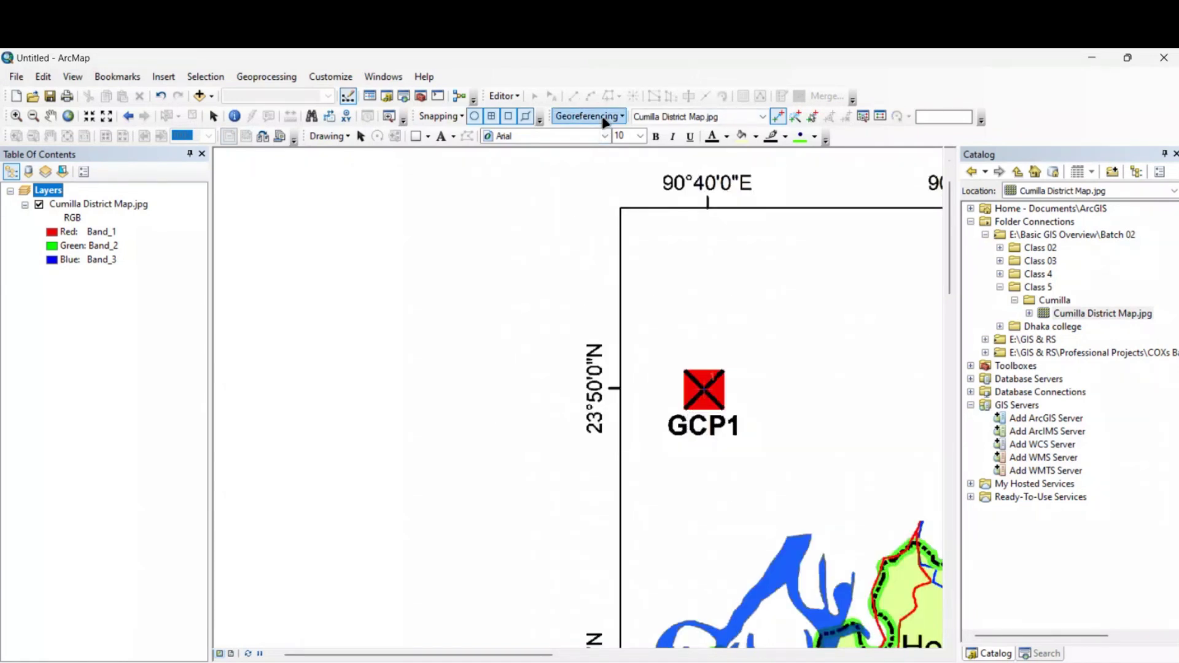
- Remove the Cumilla District Map.jpg layer and add the image to the map again from the Cumilla folder
{"action": "right_click", "coordinate": [104, 203]}
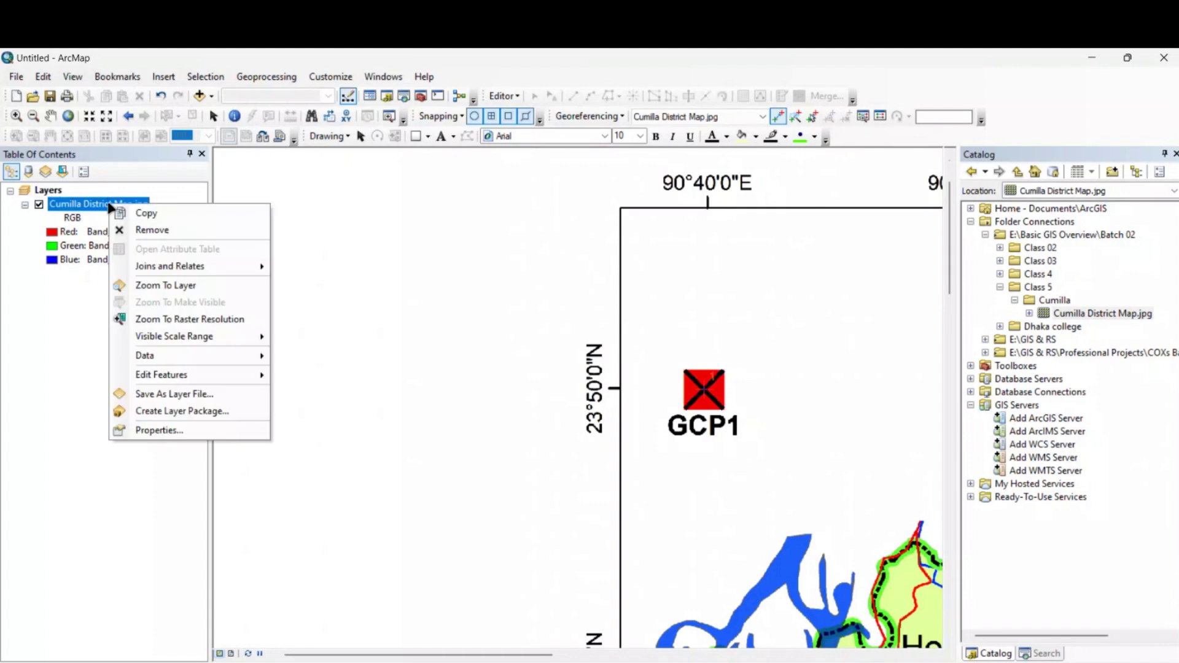
{"action": "left_click", "coordinate": [146, 226]}
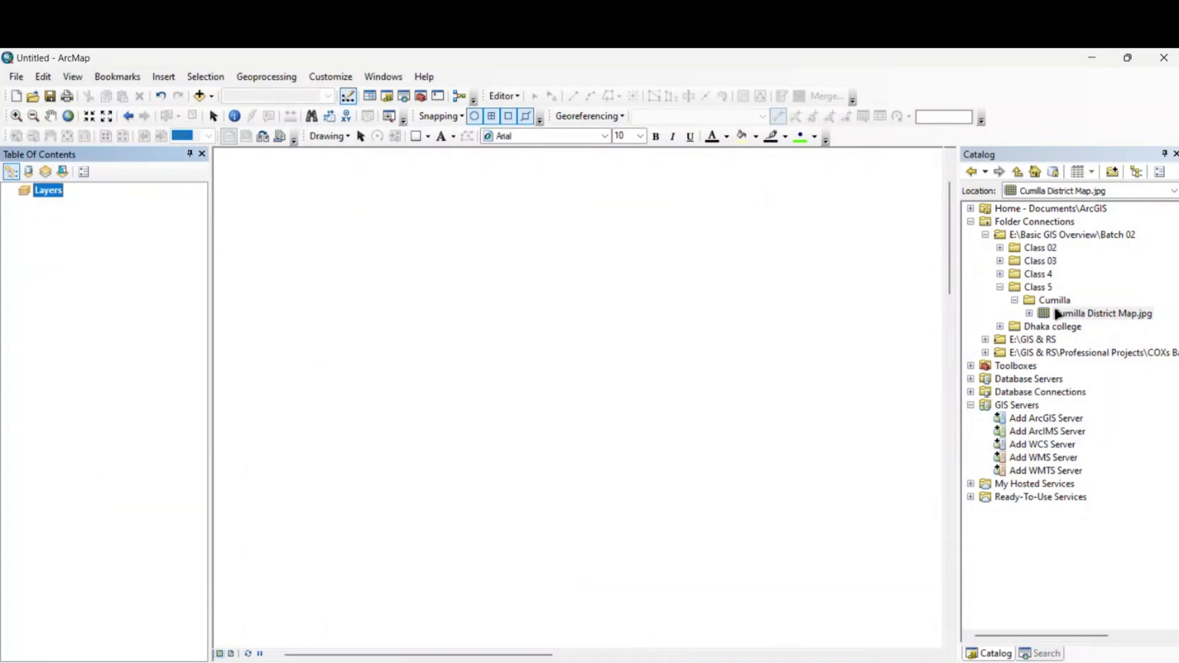
{"action": "left_click_drag", "start_coordinate": [1057, 314], "coordinate": [700, 352]}
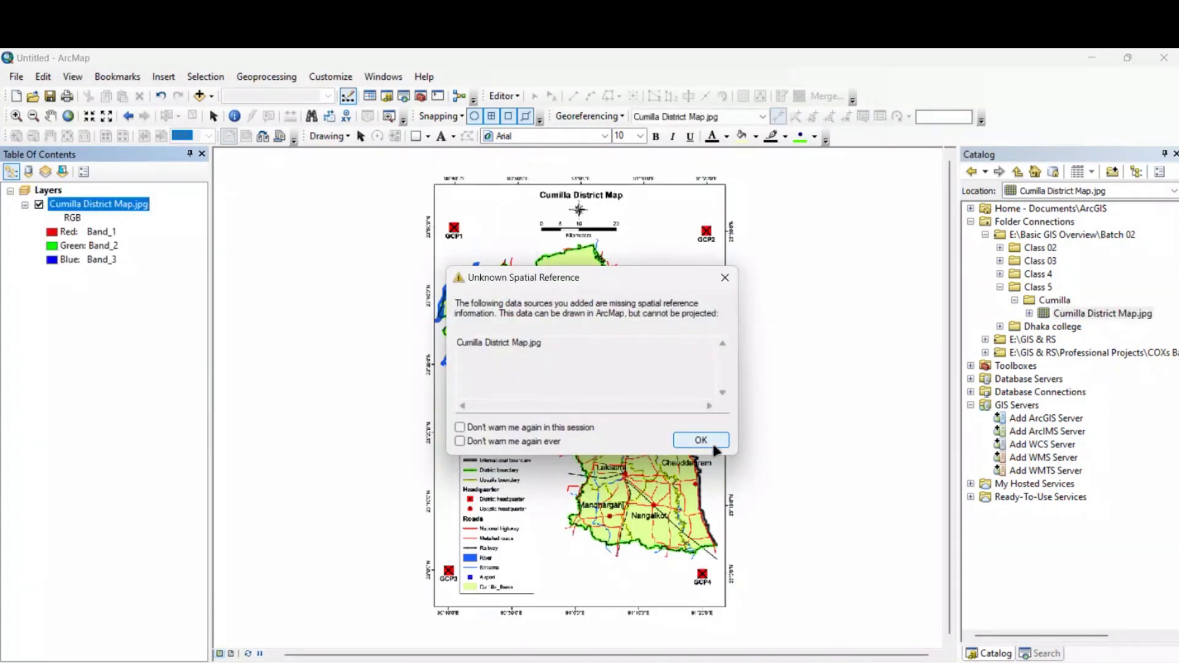
{"action": "left_click", "coordinate": [712, 441]}
- Set the data frame's coordinate system to WGS 1984 from the favorites
{"action": "right_click", "coordinate": [48, 190]}
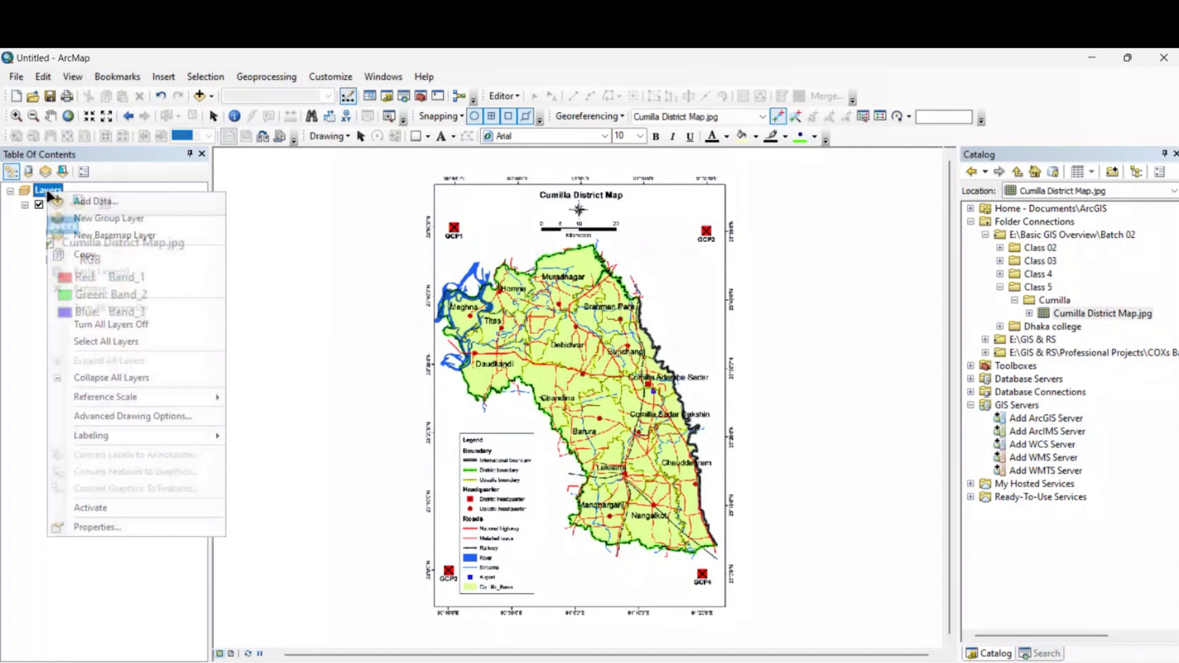
{"action": "left_click", "coordinate": [127, 526]}
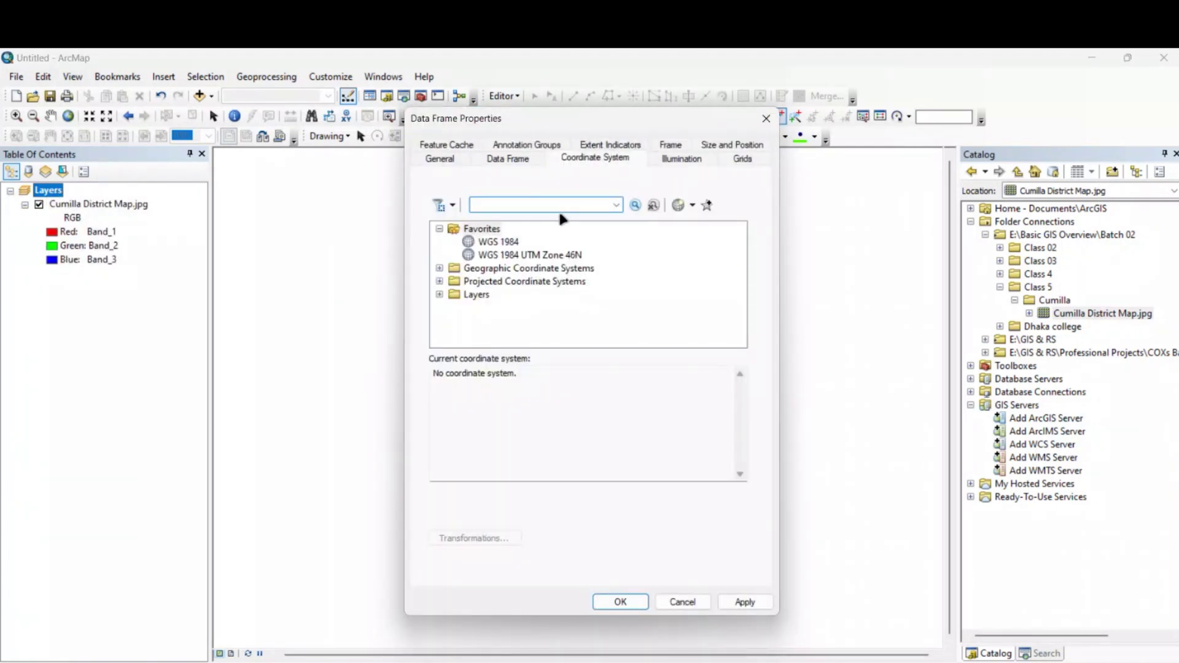
{"action": "left_click", "coordinate": [505, 240]}
{"action": "left_click", "coordinate": [620, 602]}
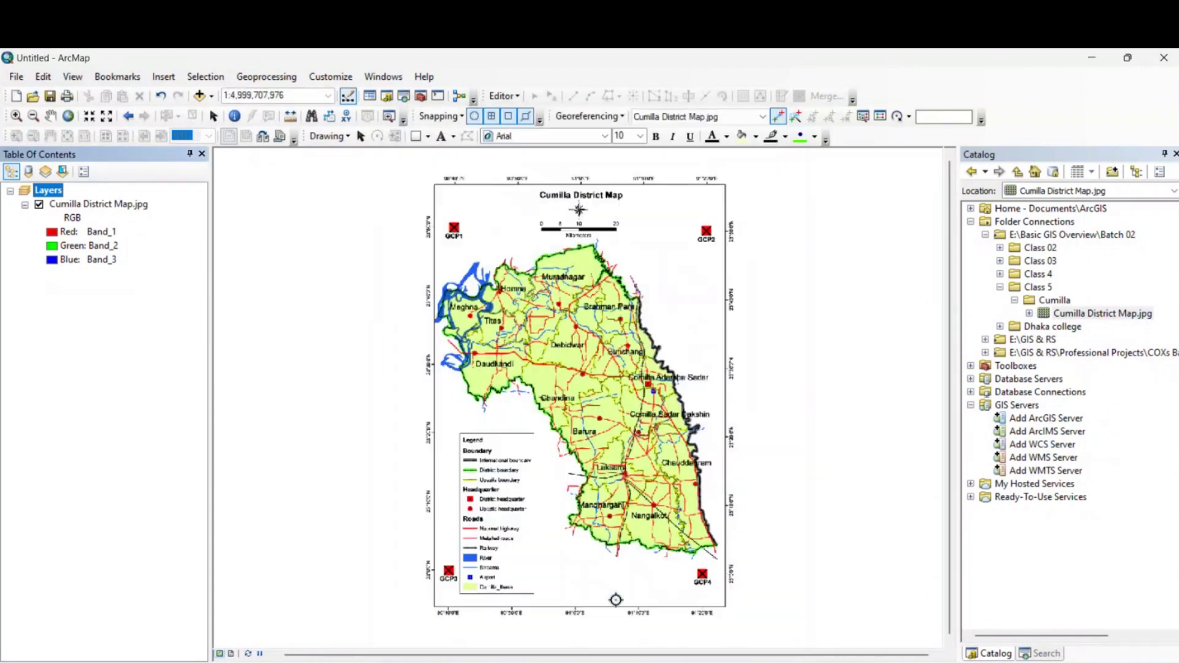
- Place the first georeferencing control point at the centre of the GCP1 marker
{"action": "left_click", "coordinate": [777, 121]}
{"action": "scroll", "coordinate": [453, 226], "scroll_direction": "up", "scroll_amount": 5}
{"action": "scroll", "coordinate": [477, 349], "scroll_direction": "down", "scroll_amount": 2}
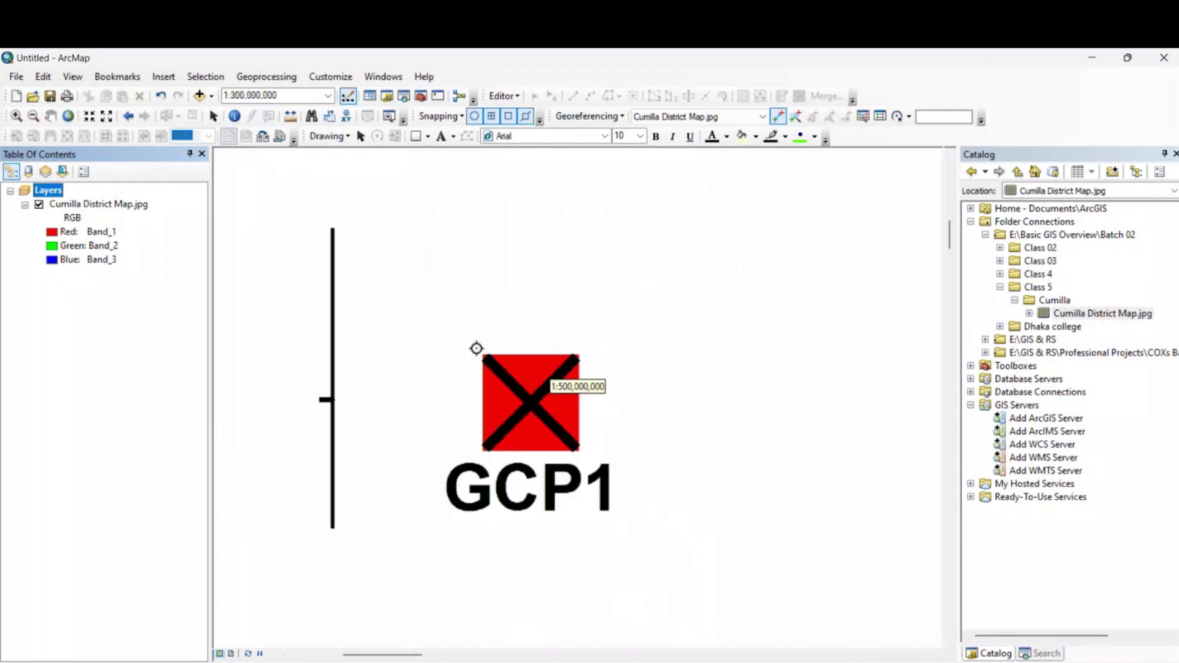
{"action": "mouse_move", "coordinate": [537, 297]}
{"action": "left_mouse_down"}
{"action": "mouse_move", "coordinate": [590, 408]}
{"action": "mouse_move", "coordinate": [618, 594]}
{"action": "left_mouse_up"}
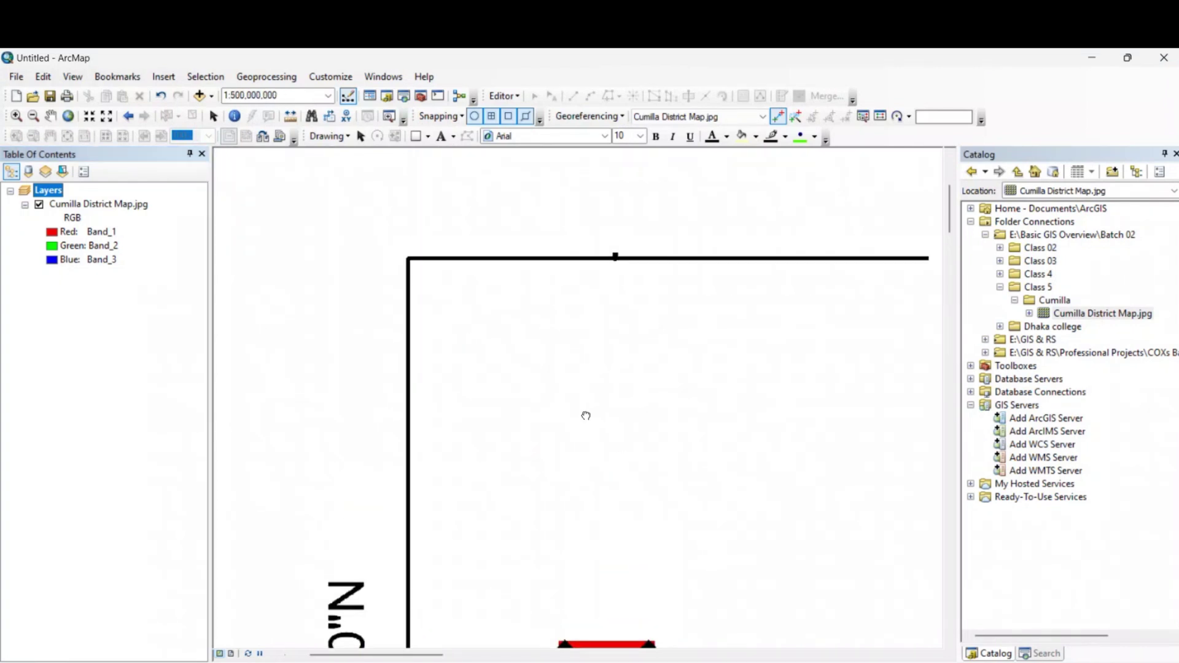
{"action": "left_click_drag", "start_coordinate": [585, 413], "coordinate": [556, 324]}
{"action": "left_click_drag", "start_coordinate": [579, 450], "coordinate": [570, 397]}
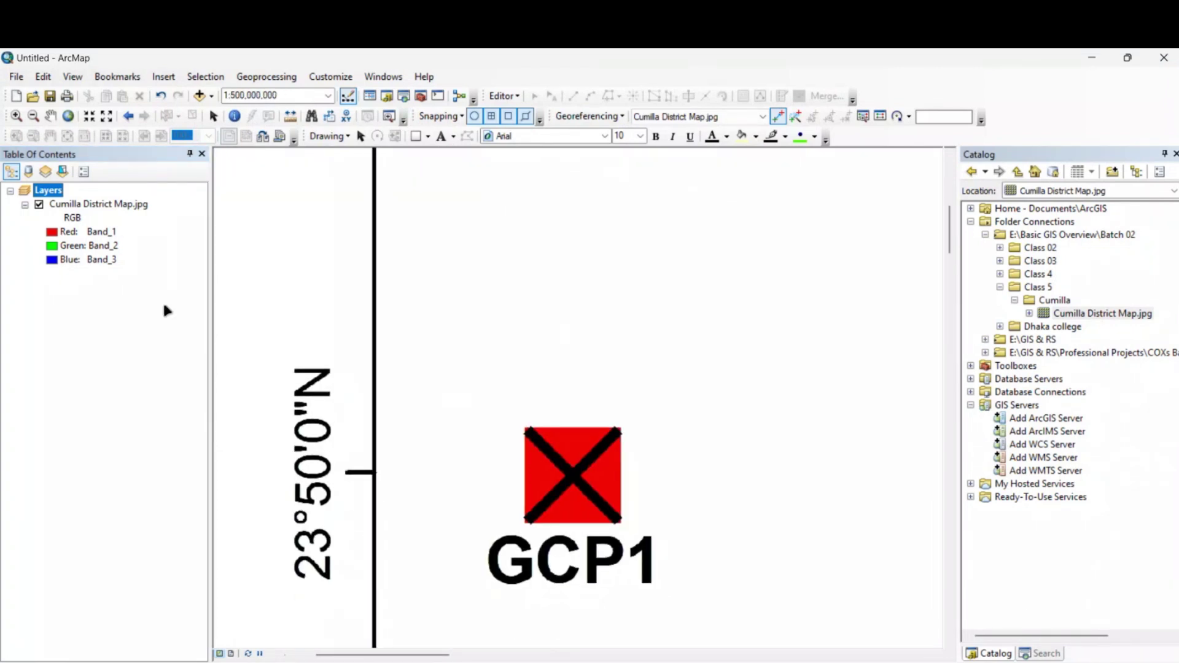
{"action": "right_click", "coordinate": [137, 204]}
{"action": "left_click", "coordinate": [187, 279]}
{"action": "scroll", "coordinate": [433, 321], "scroll_direction": "up", "scroll_amount": 3}
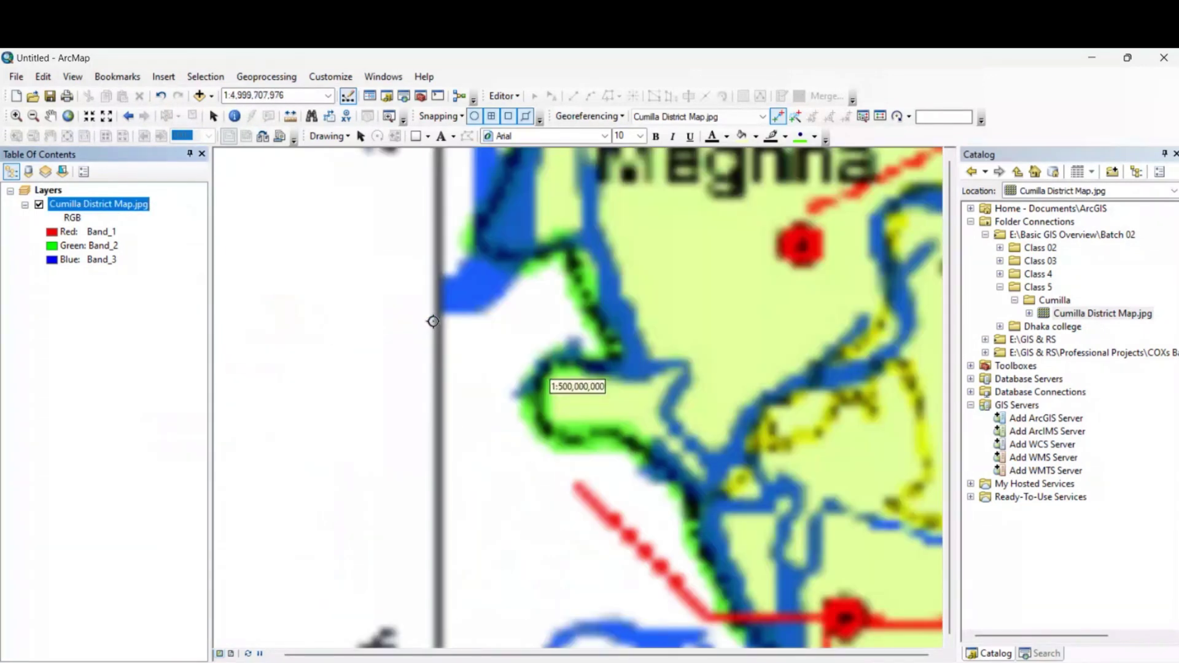
{"action": "left_click_drag", "start_coordinate": [565, 330], "coordinate": [569, 395]}
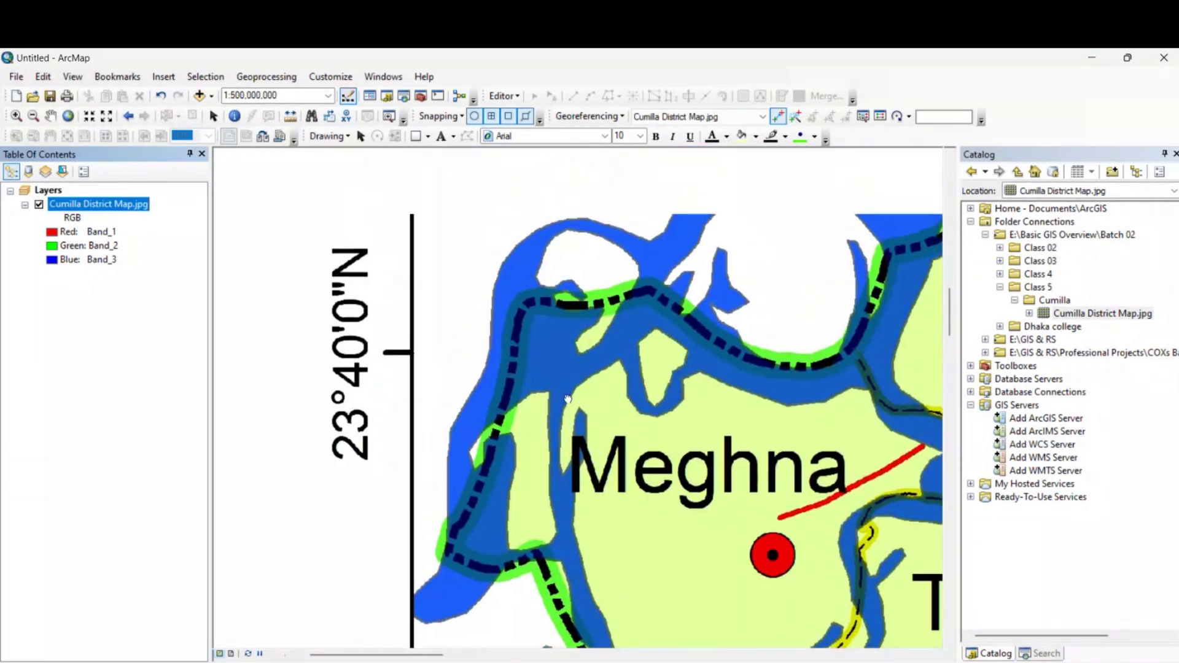
{"action": "mouse_move", "coordinate": [544, 160]}
{"action": "left_mouse_down"}
{"action": "mouse_move", "coordinate": [545, 256]}
{"action": "mouse_move", "coordinate": [585, 521]}
{"action": "left_mouse_up"}
{"action": "mouse_move", "coordinate": [582, 338]}
{"action": "left_mouse_down"}
{"action": "mouse_move", "coordinate": [582, 576]}
{"action": "mouse_move", "coordinate": [556, 558]}
{"action": "mouse_move", "coordinate": [529, 645]}
{"action": "left_mouse_up"}
{"action": "left_click_drag", "start_coordinate": [501, 296], "coordinate": [522, 150]}
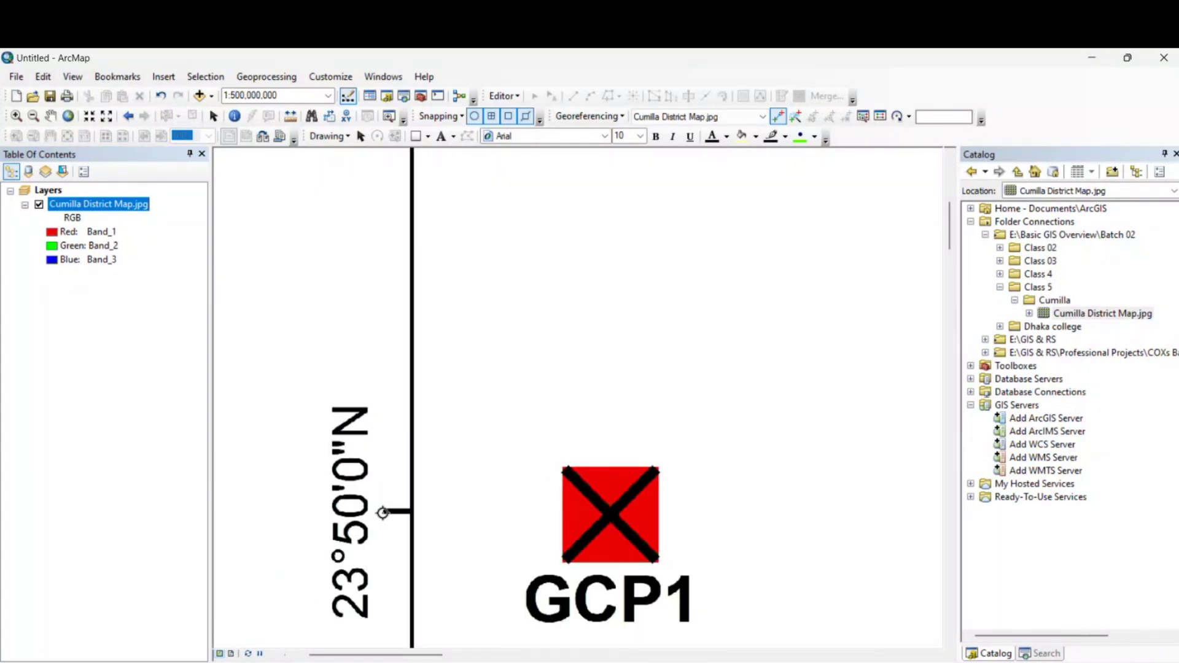
{"action": "left_click", "coordinate": [610, 513]}
{"action": "right_click", "coordinate": [611, 513]}
{"action": "left_click", "coordinate": [630, 537]}
{"action": "left_click_drag", "start_coordinate": [605, 314], "coordinate": [621, 312]}
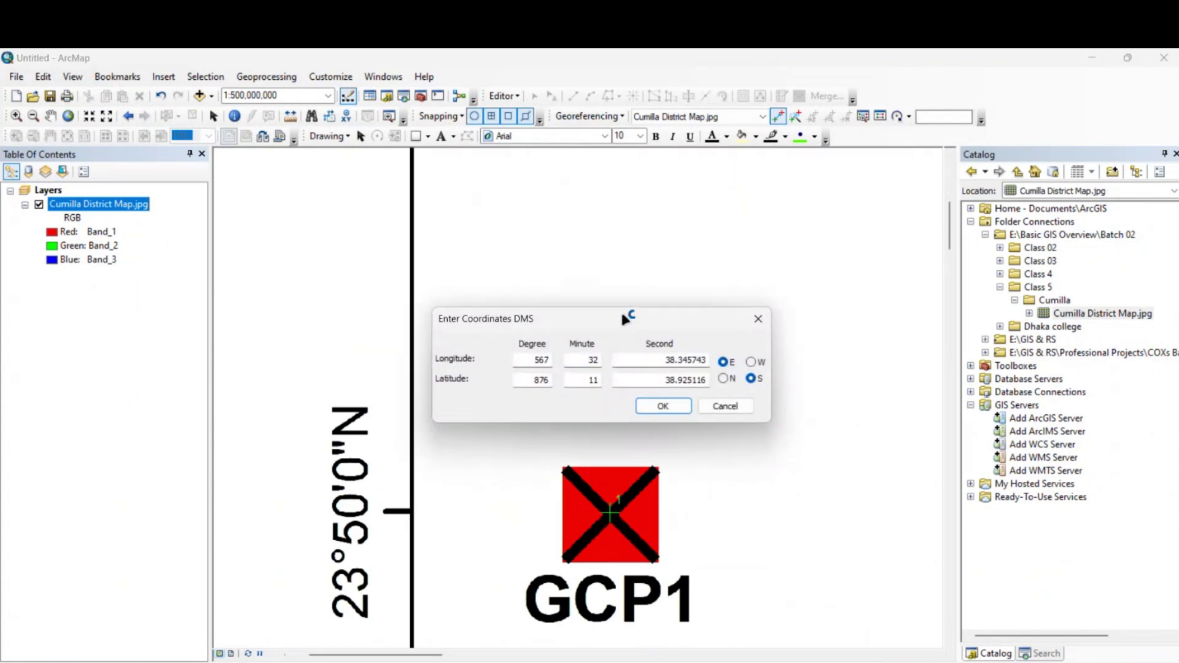
{"action": "left_click", "coordinate": [737, 408]}
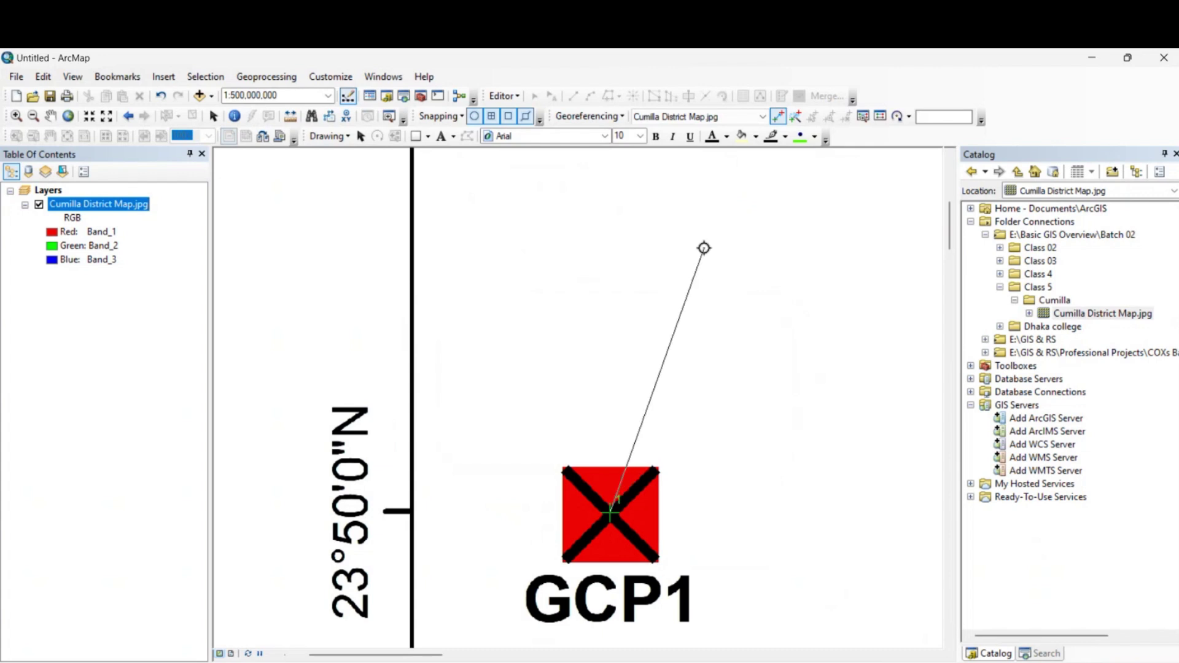
- Set the GCP1 control point's DMS longitude to 90° 40' 0" E, matching the map's grid label
{"action": "left_click_drag", "start_coordinate": [704, 248], "coordinate": [689, 398]}
{"action": "left_click_drag", "start_coordinate": [640, 463], "coordinate": [674, 366]}
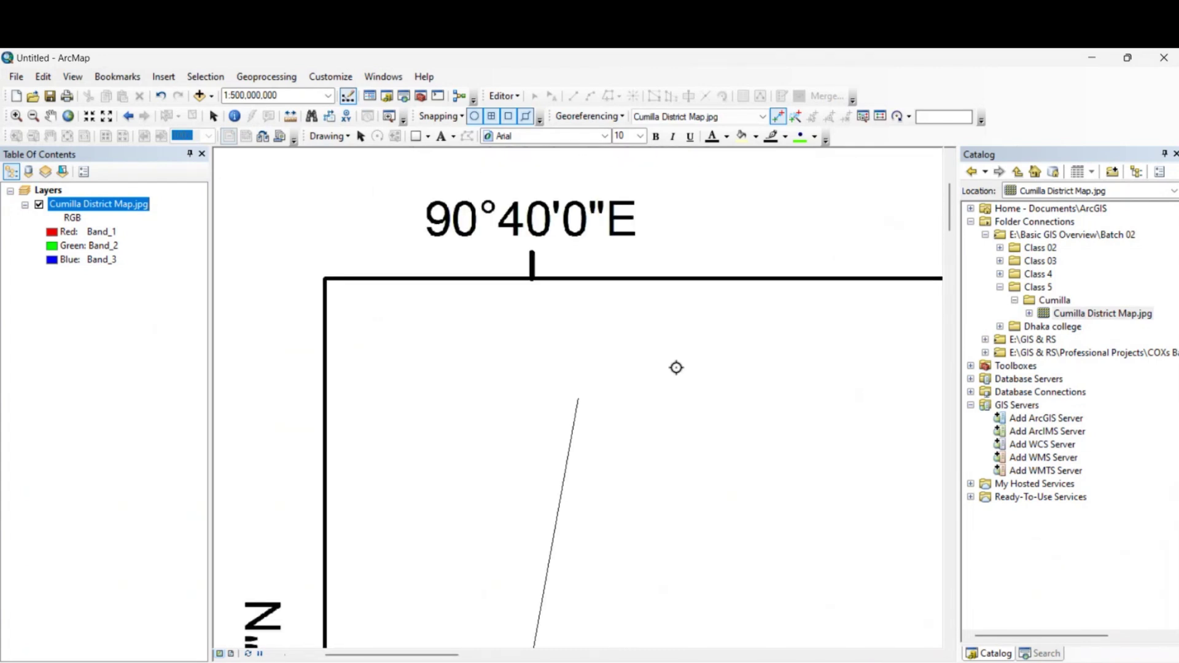
{"action": "scroll", "coordinate": [676, 367], "scroll_direction": "up", "scroll_amount": 2}
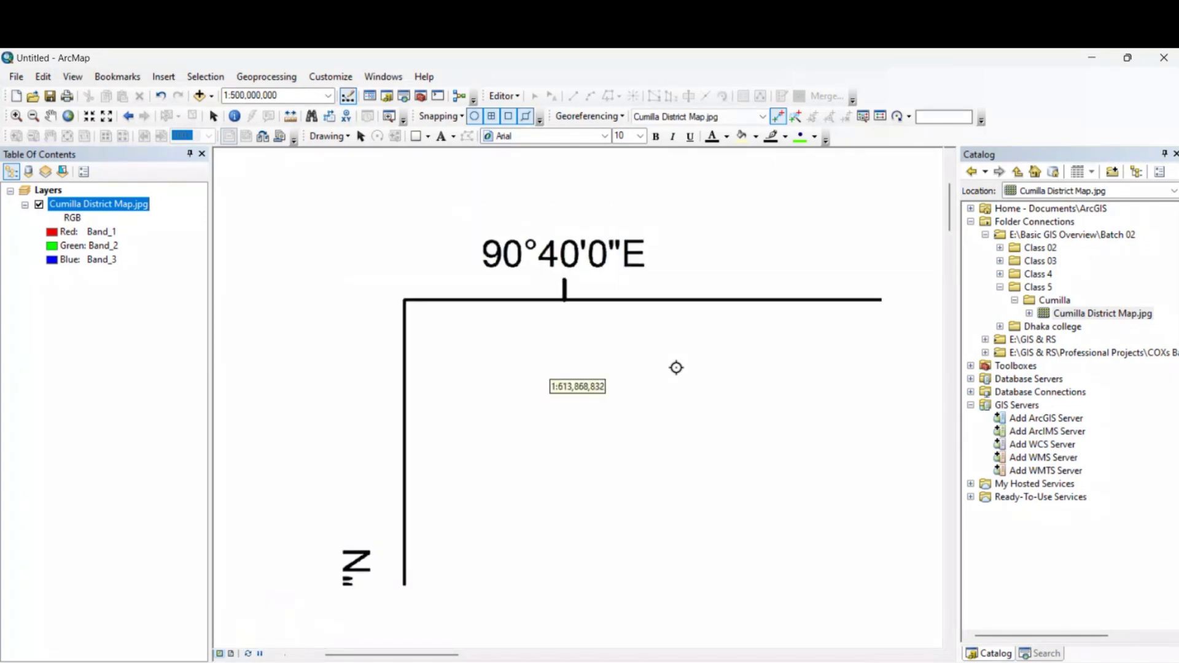
{"action": "scroll", "coordinate": [676, 368], "scroll_direction": "up", "scroll_amount": 2}
{"action": "left_click_drag", "start_coordinate": [653, 487], "coordinate": [621, 413]}
{"action": "right_click", "coordinate": [586, 438]}
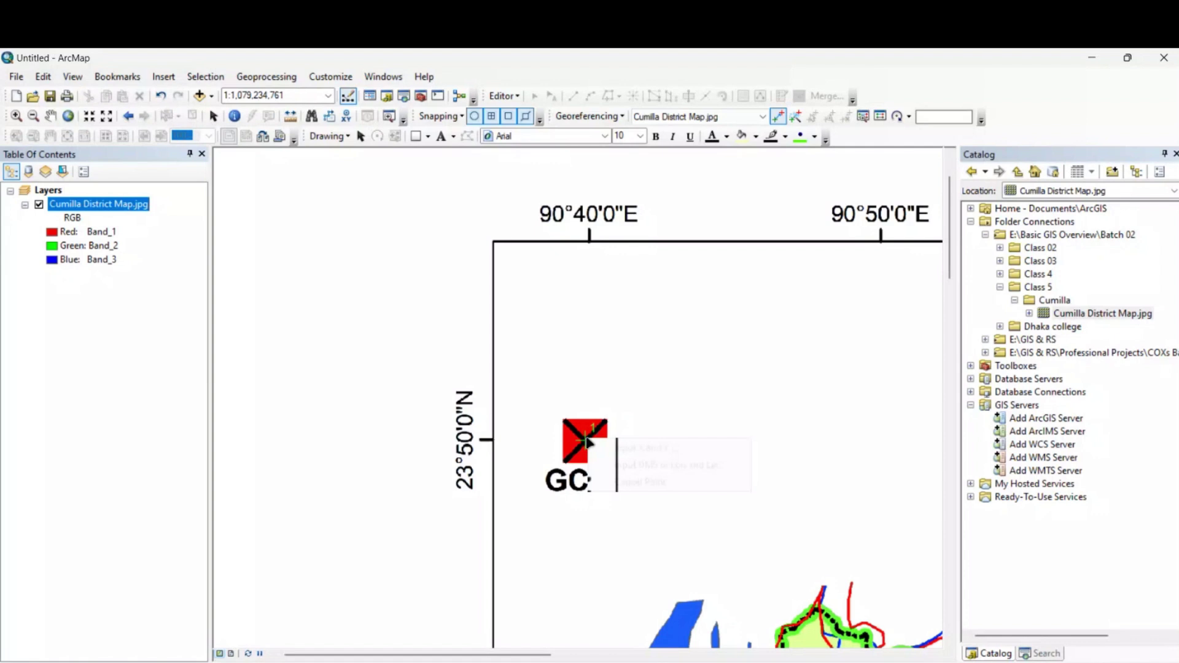
{"action": "left_click", "coordinate": [618, 448]}
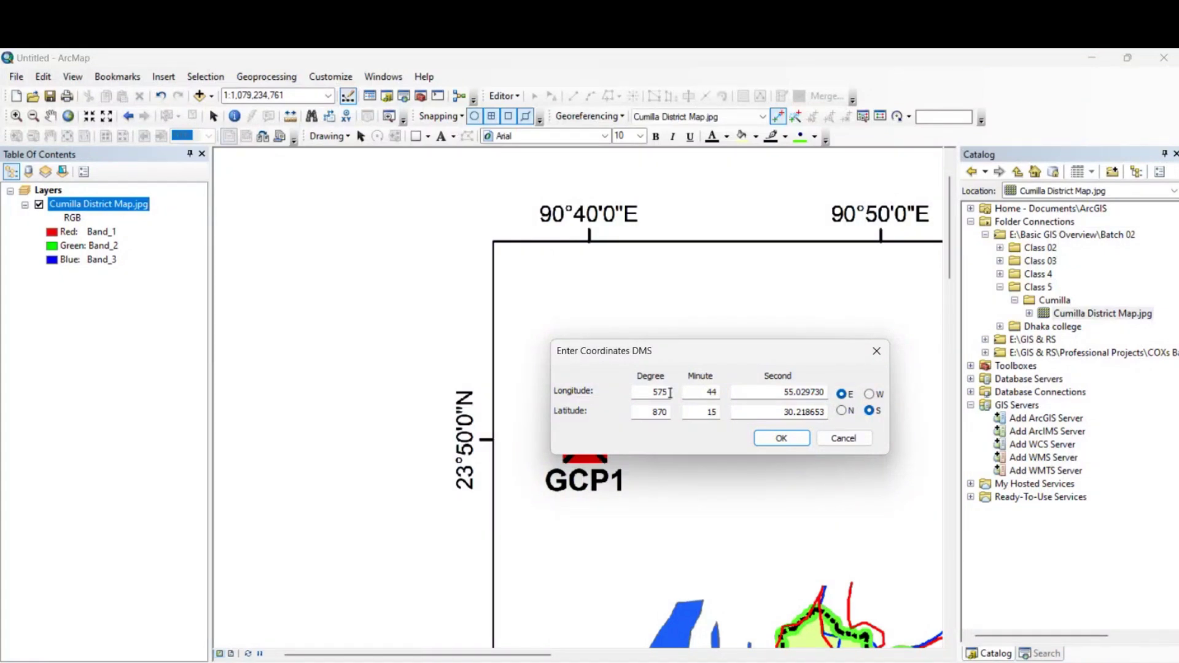
{"action": "double_click", "coordinate": [670, 393]}
{"action": "type", "text": "90"}
{"action": "left_click", "coordinate": [716, 392]}
{"action": "double_click", "coordinate": [821, 391]}
{"action": "type", "text": "0"}
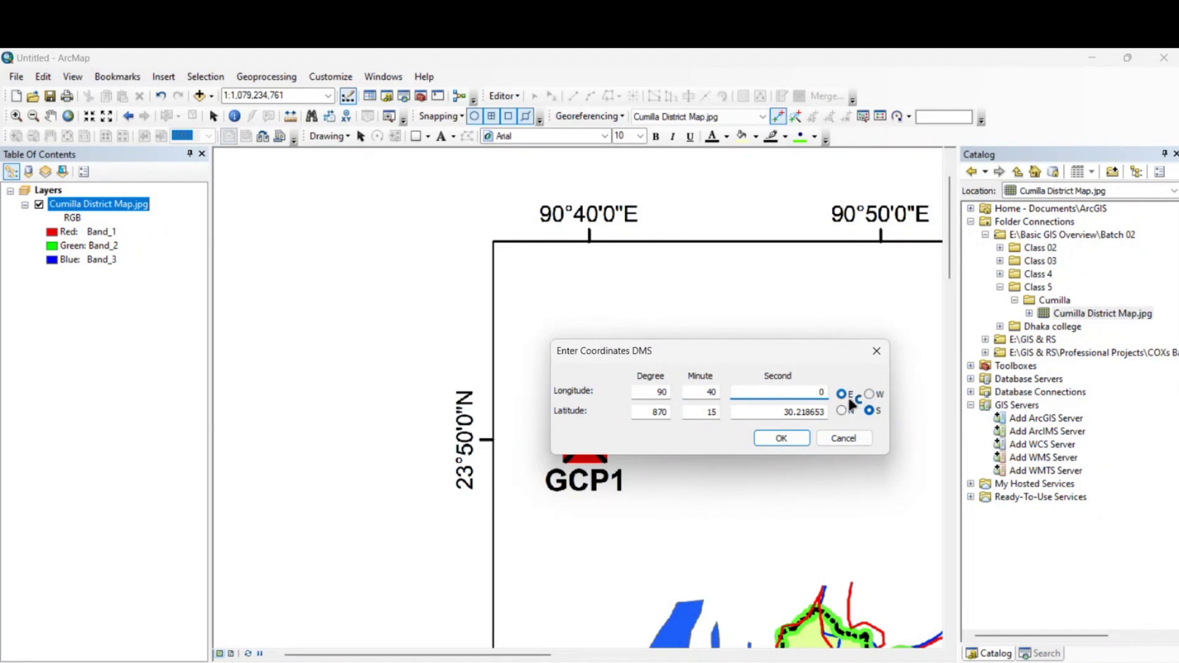
- Set the GCP1 control point's latitude to 23° 50' 0" N and apply the coordinates
{"action": "double_click", "coordinate": [657, 413]}
{"action": "type", "text": "23"}
{"action": "double_click", "coordinate": [714, 411]}
{"action": "double_click", "coordinate": [788, 416]}
{"action": "type", "text": "0"}
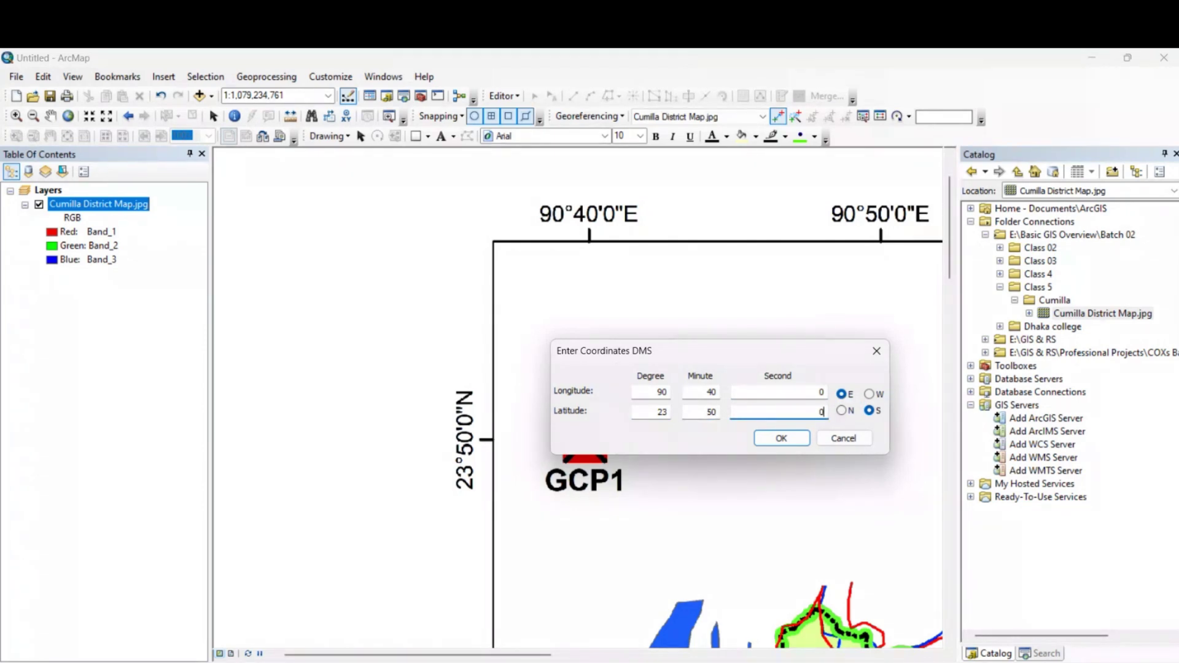
{"action": "left_click", "coordinate": [841, 410]}
{"action": "left_click", "coordinate": [781, 438]}
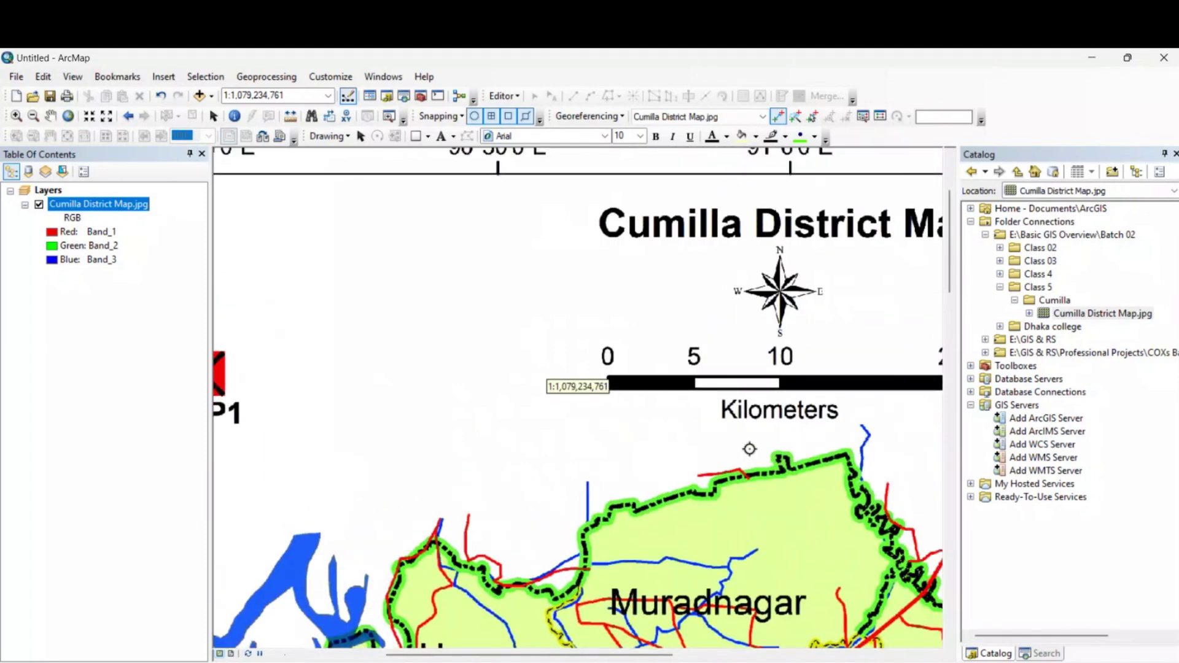
- Place the second georeferencing control point at the centre of the GCP2 marker
{"action": "scroll", "coordinate": [790, 350], "scroll_direction": "up", "scroll_amount": 2}
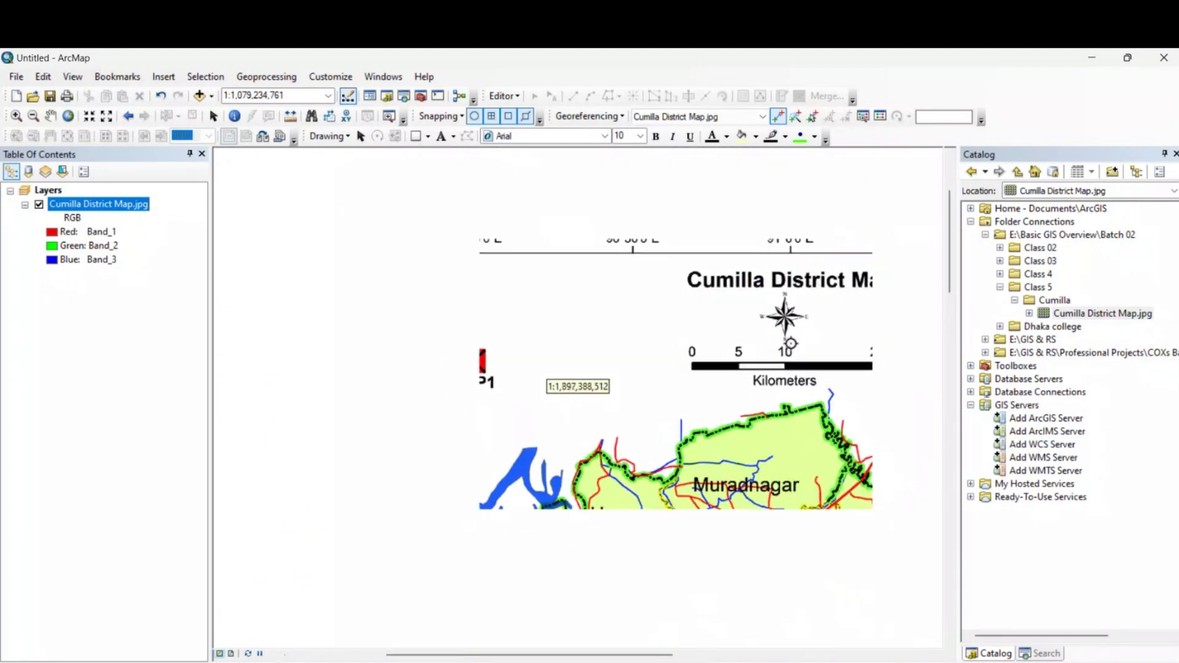
{"action": "scroll", "coordinate": [529, 455], "scroll_direction": "down", "scroll_amount": 3}
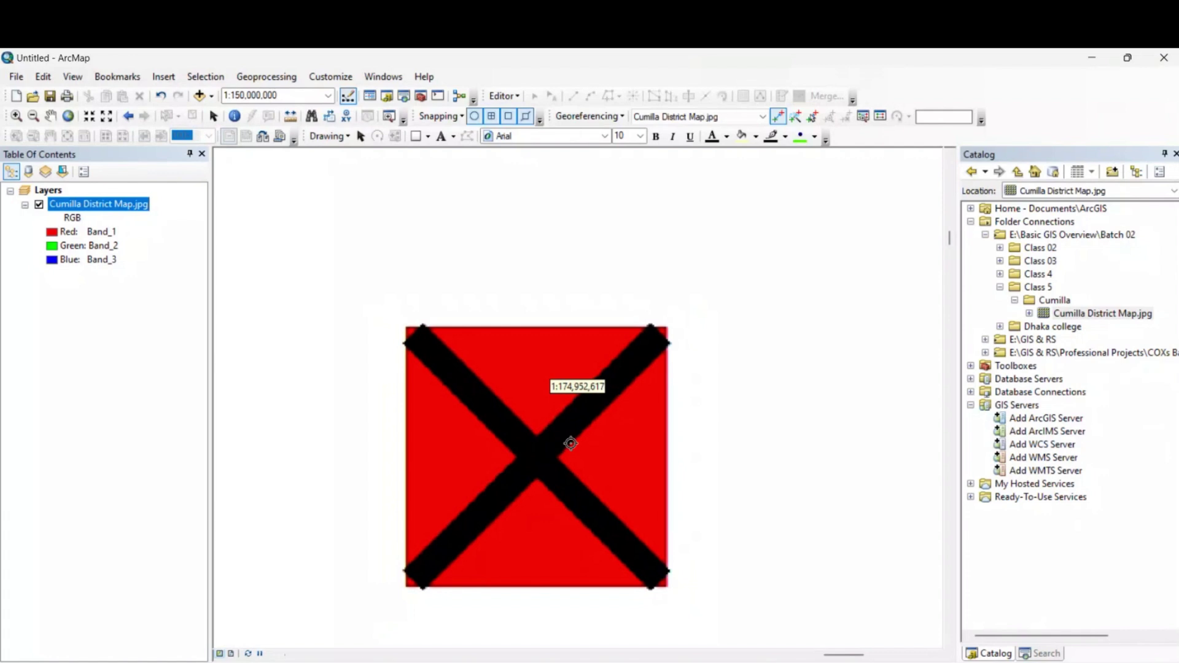
{"action": "scroll", "coordinate": [528, 454], "scroll_direction": "up", "scroll_amount": 4}
{"action": "scroll", "coordinate": [613, 344], "scroll_direction": "up", "scroll_amount": 7}
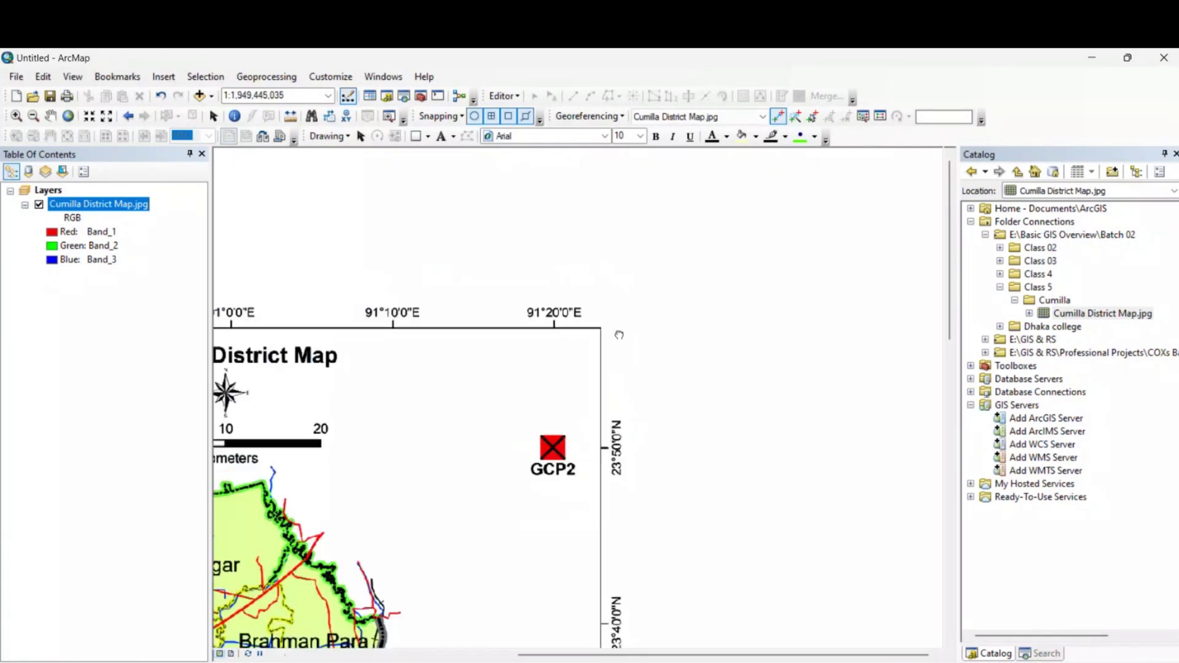
{"action": "right_click", "coordinate": [546, 456]}
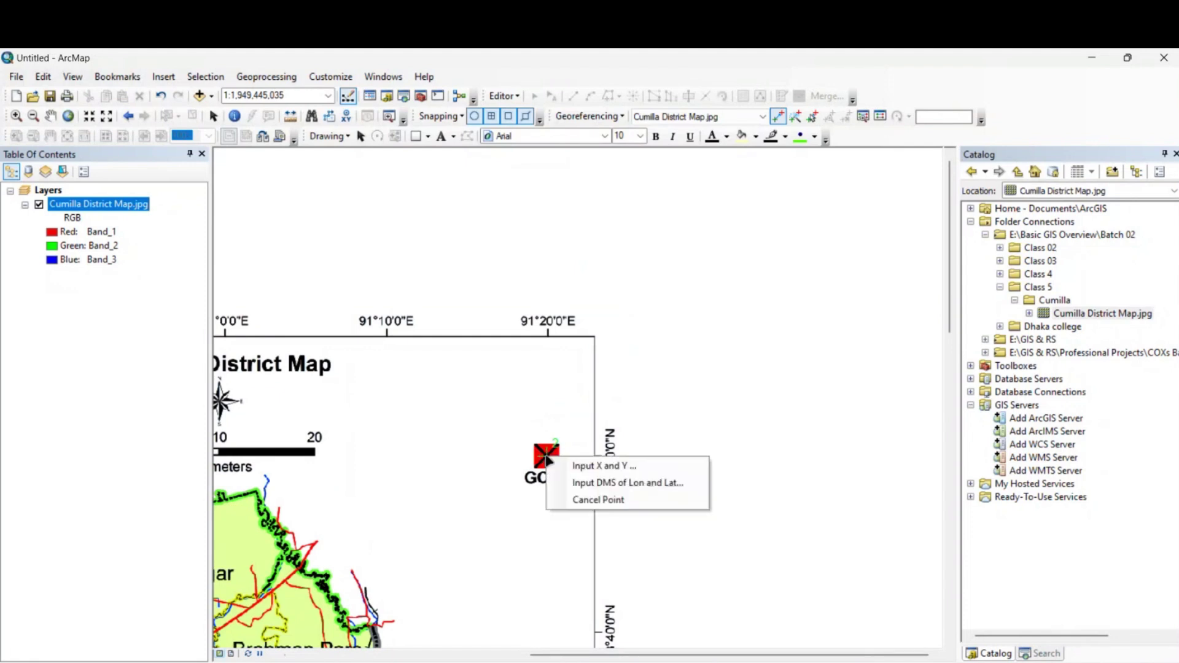
- Set the GCP2 control point's DMS longitude to 91° 20' 0" E, matching the map's grid label
{"action": "left_click", "coordinate": [586, 478]}
{"action": "left_click_drag", "start_coordinate": [629, 314], "coordinate": [453, 514]}
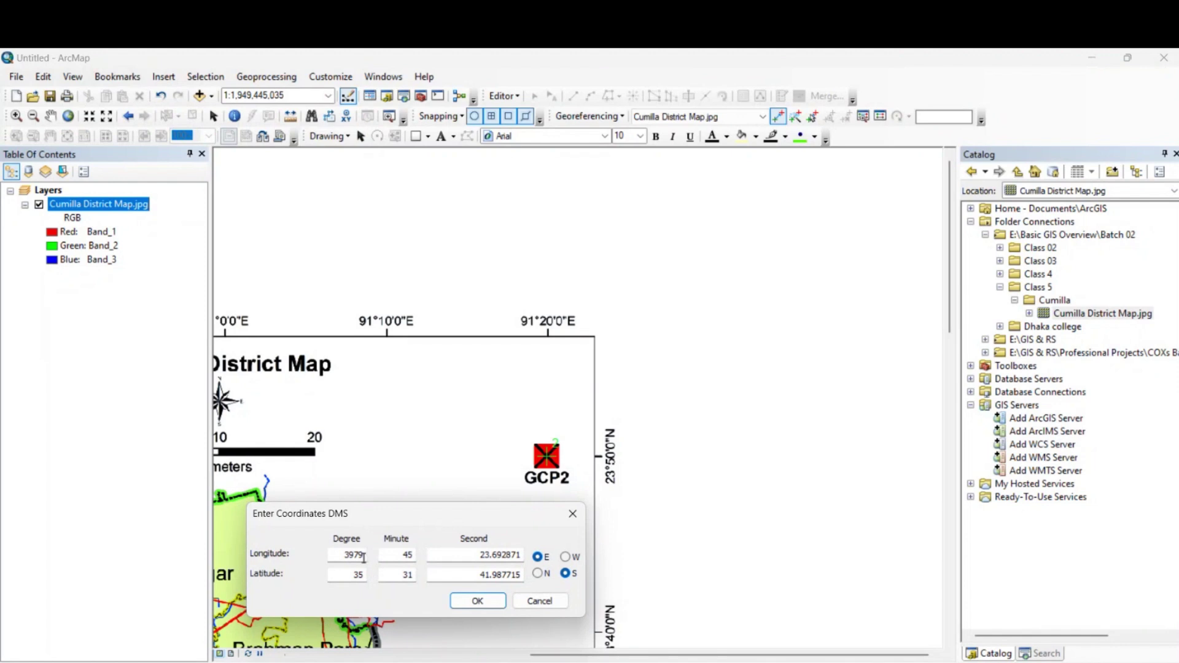
{"action": "double_click", "coordinate": [363, 557]}
{"action": "type", "text": "91"}
{"action": "double_click", "coordinate": [398, 557]}
{"action": "type", "text": "20"}
{"action": "left_click", "coordinate": [454, 556]}
{"action": "type", "text": "0"}
{"action": "key", "text": "ctrl+a"}
{"action": "type", "text": "0"}
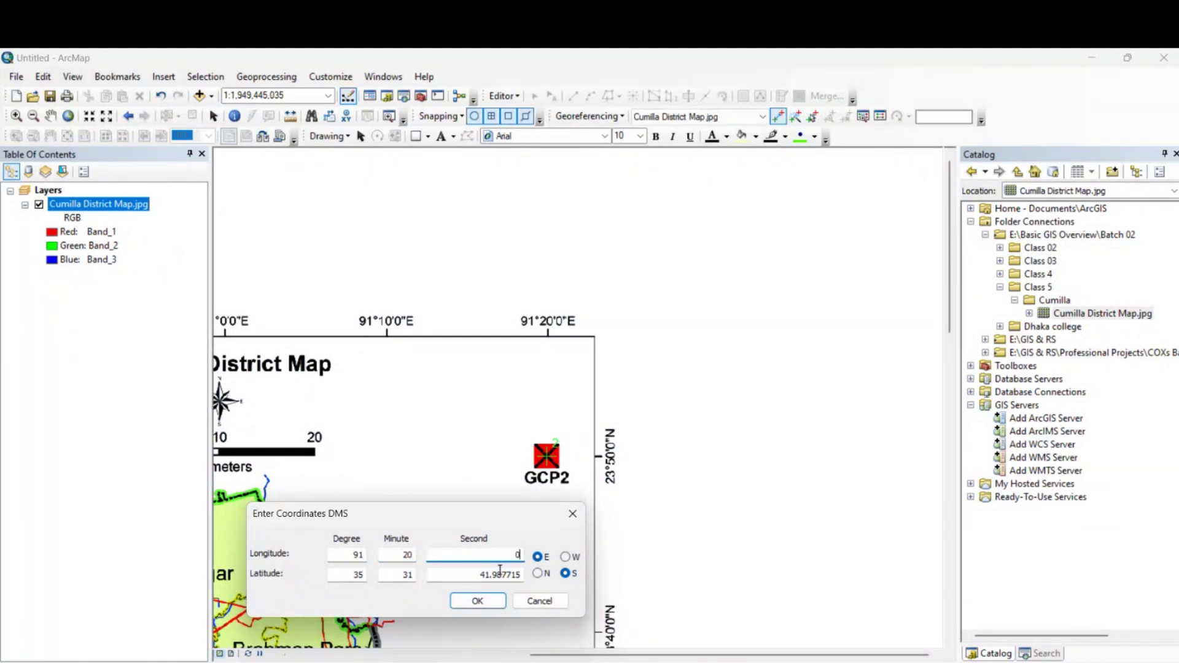
- Set the GCP2 control point's latitude to 23° 50' 0" N and apply the coordinates
{"action": "double_click", "coordinate": [362, 576]}
{"action": "type", "text": "23"}
{"action": "double_click", "coordinate": [409, 575]}
{"action": "double_click", "coordinate": [477, 574]}
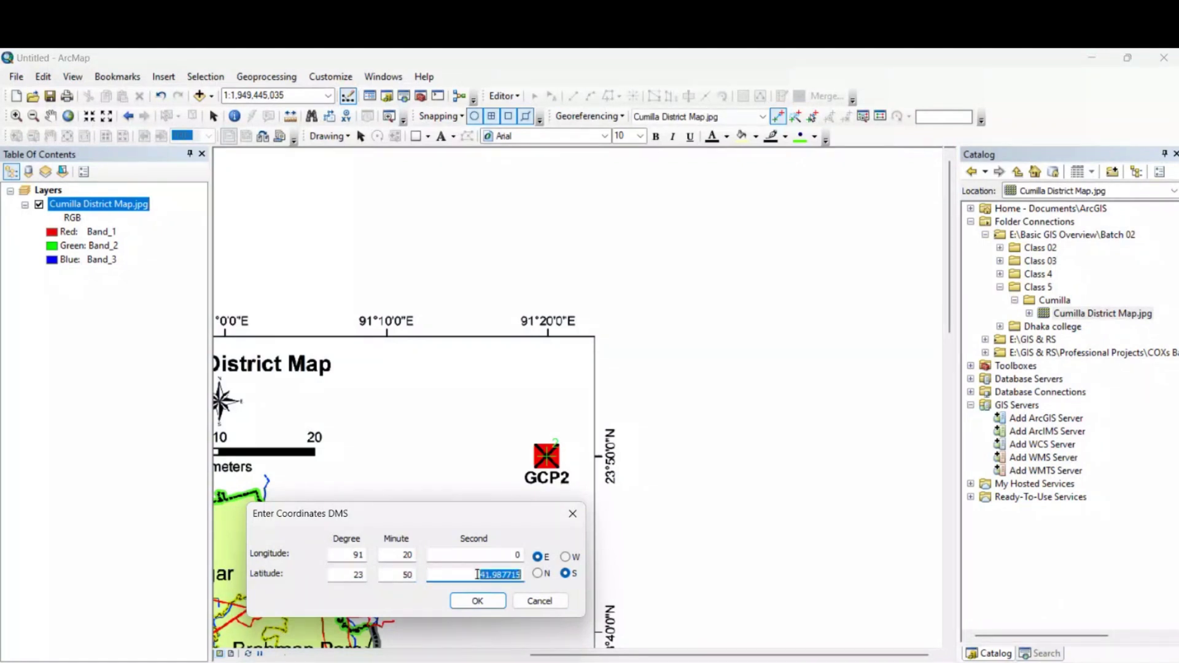
{"action": "type", "text": "0"}
{"action": "left_click", "coordinate": [538, 573]}
{"action": "left_click", "coordinate": [497, 599]}
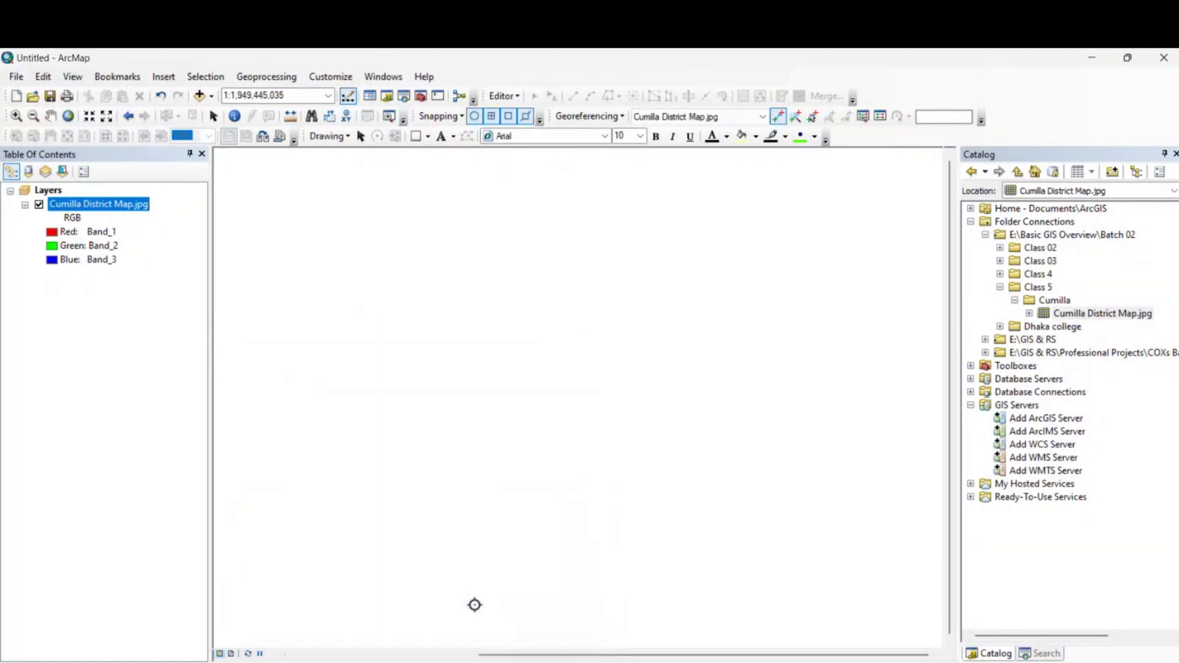
- Return to the full extent of the map layer and place the third control point at the centre of the GCP3 marker
{"action": "right_click", "coordinate": [109, 211]}
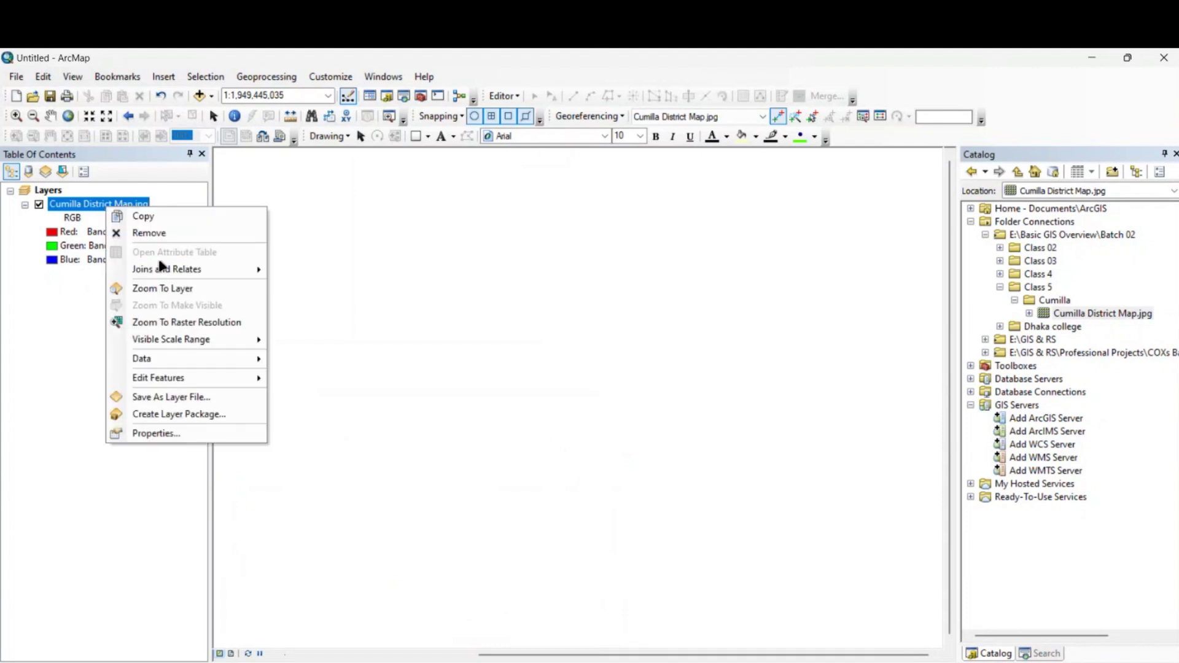
{"action": "left_click", "coordinate": [176, 289]}
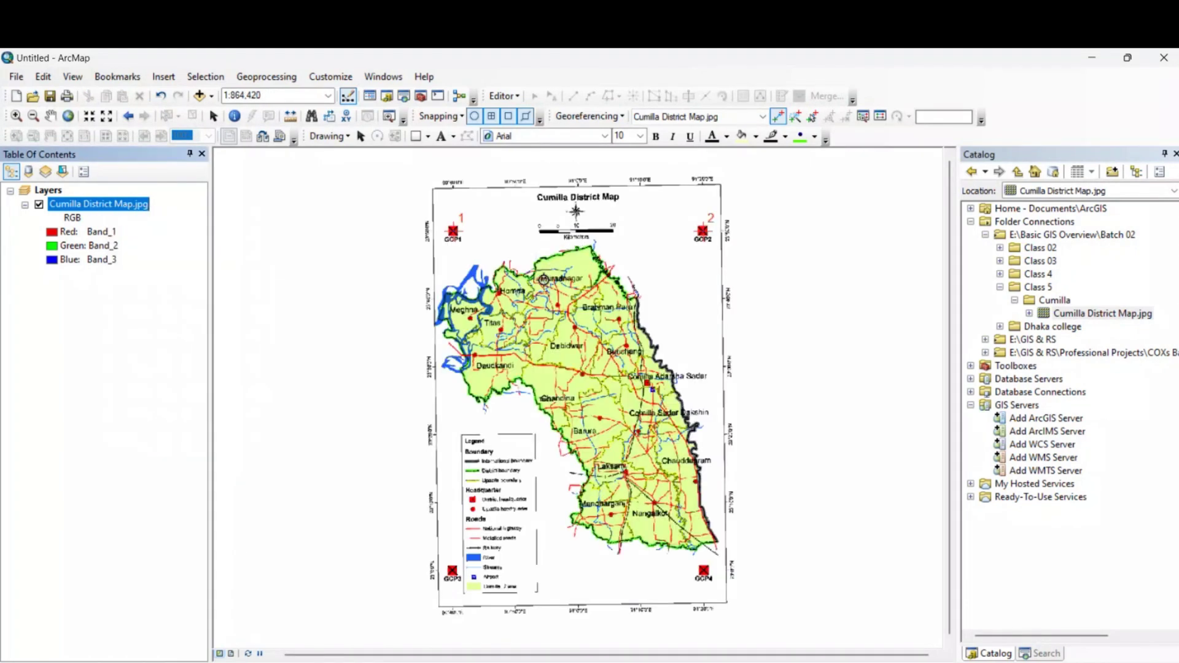
{"action": "left_click_drag", "start_coordinate": [501, 645], "coordinate": [553, 650]}
{"action": "left_click_drag", "start_coordinate": [533, 608], "coordinate": [540, 546]}
{"action": "scroll", "coordinate": [526, 517], "scroll_direction": "down", "scroll_amount": 3}
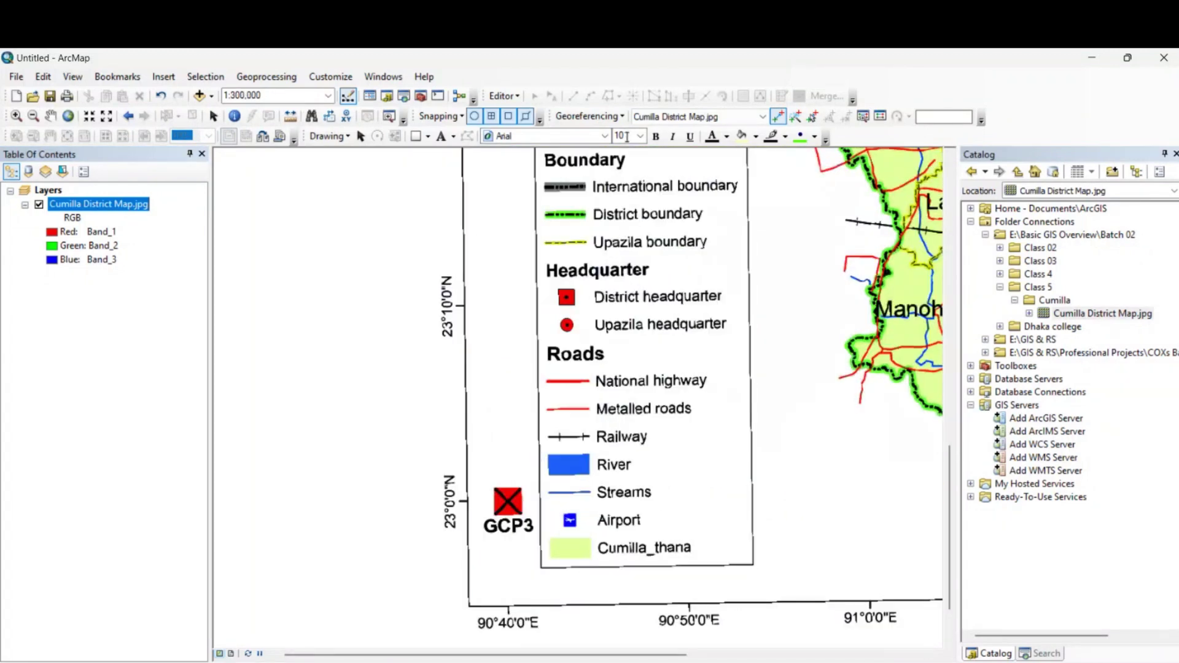
{"action": "scroll", "coordinate": [507, 502], "scroll_direction": "down", "scroll_amount": 1}
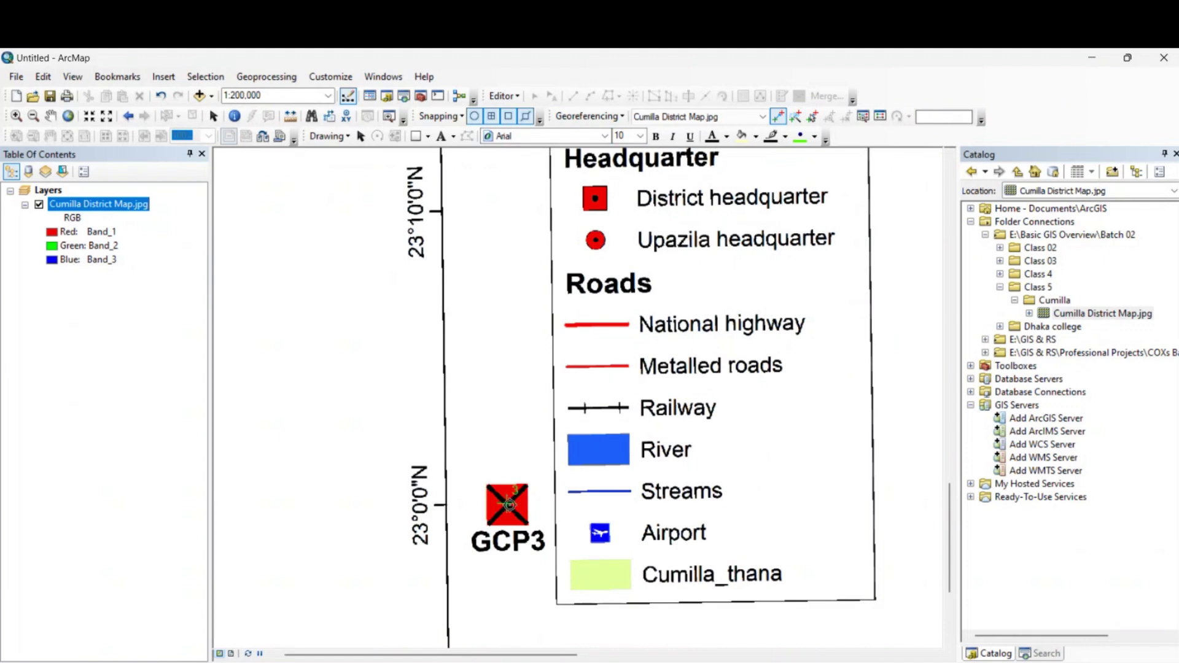
{"action": "left_click_drag", "start_coordinate": [540, 523], "coordinate": [540, 437]}
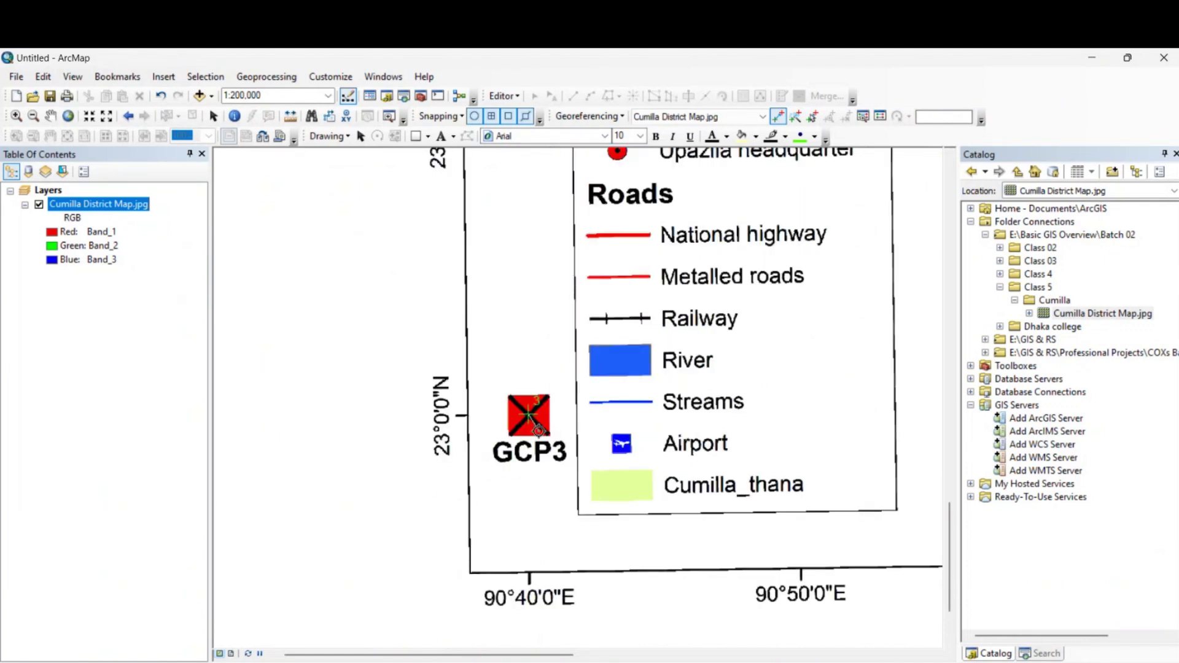
{"action": "left_click", "coordinate": [531, 415]}
- Set the GCP3 control point's DMS latitude to 23° 0' 0" N, matching the map's grid label
{"action": "right_click", "coordinate": [530, 415]}
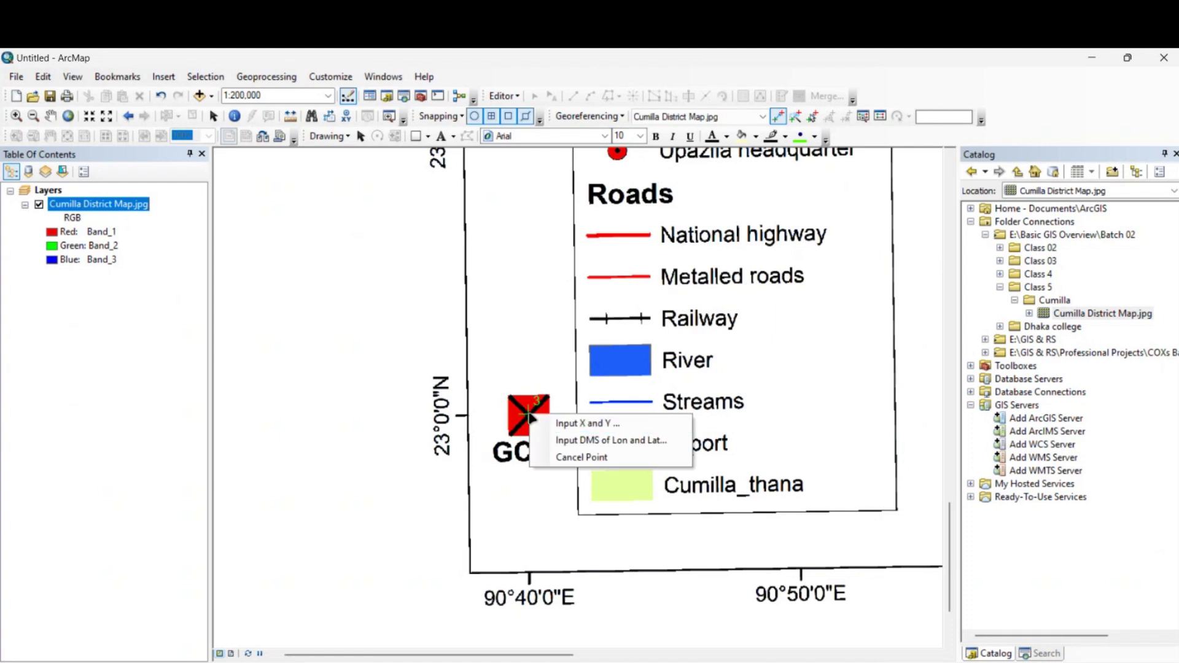
{"action": "left_click", "coordinate": [608, 436]}
{"action": "left_click_drag", "start_coordinate": [598, 318], "coordinate": [812, 347]}
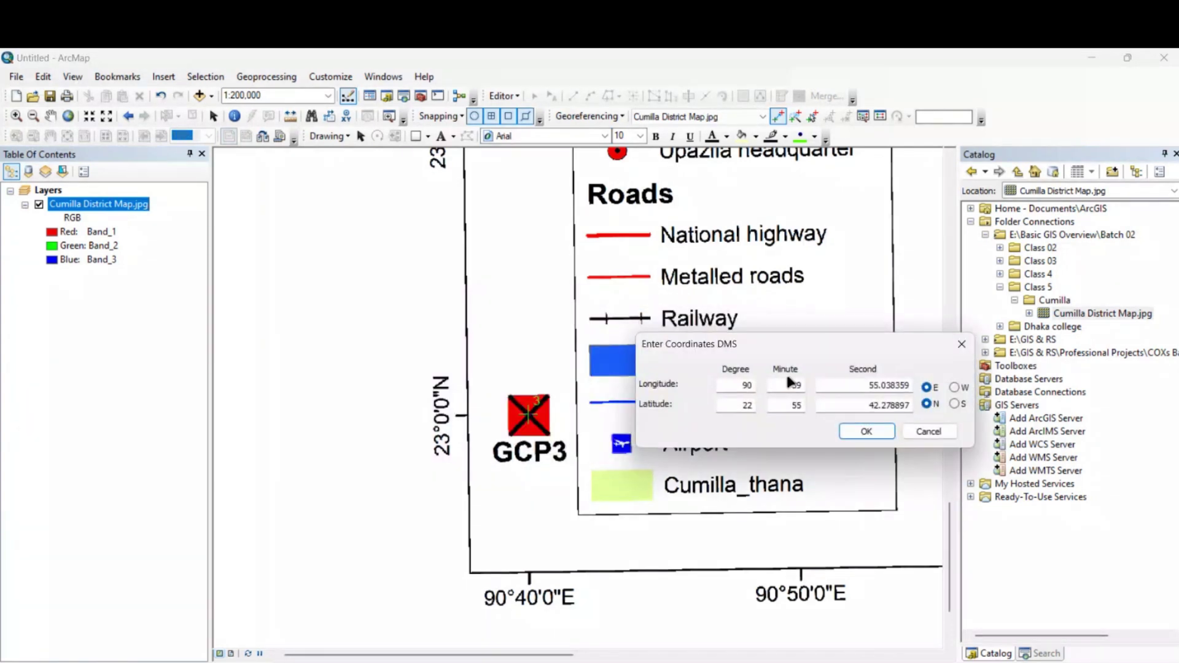
{"action": "left_click", "coordinate": [750, 405]}
{"action": "left_click", "coordinate": [799, 405]}
{"action": "double_click", "coordinate": [896, 406]}
{"action": "key", "text": "BackSpace"}
{"action": "type", "text": "0"}
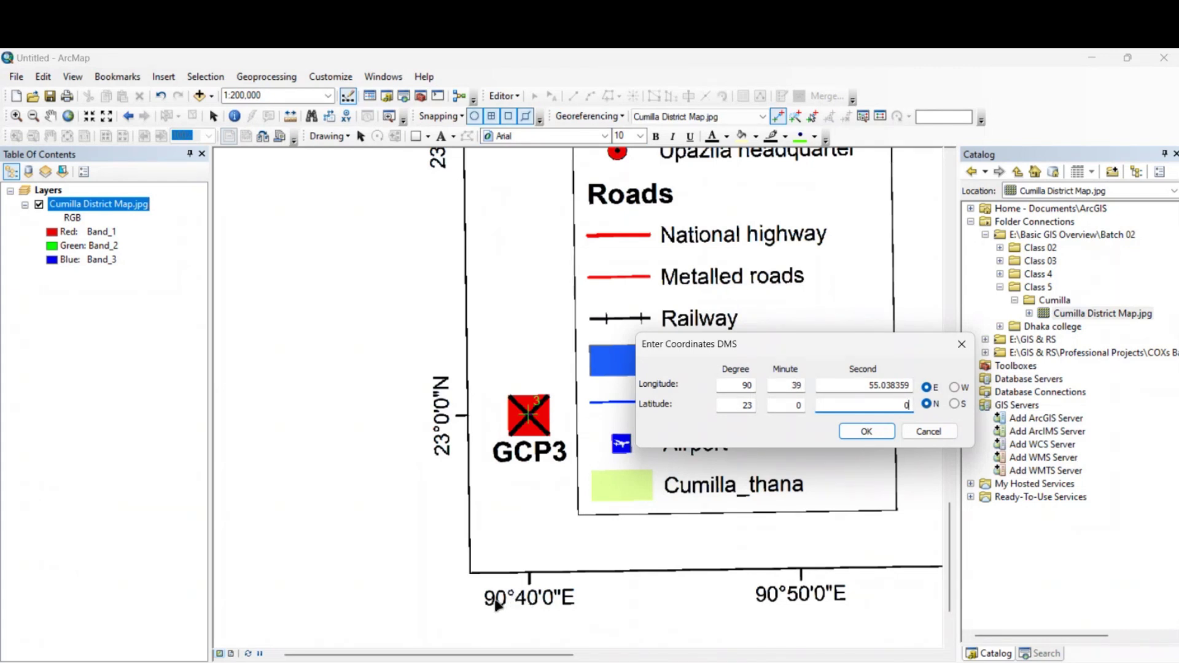
- Set the GCP3 control point's longitude to 90° 40' 0" E and apply the coordinates
{"action": "double_click", "coordinate": [800, 387]}
{"action": "type", "text": "40"}
{"action": "key", "text": "Tab"}
{"action": "type", "text": "0"}
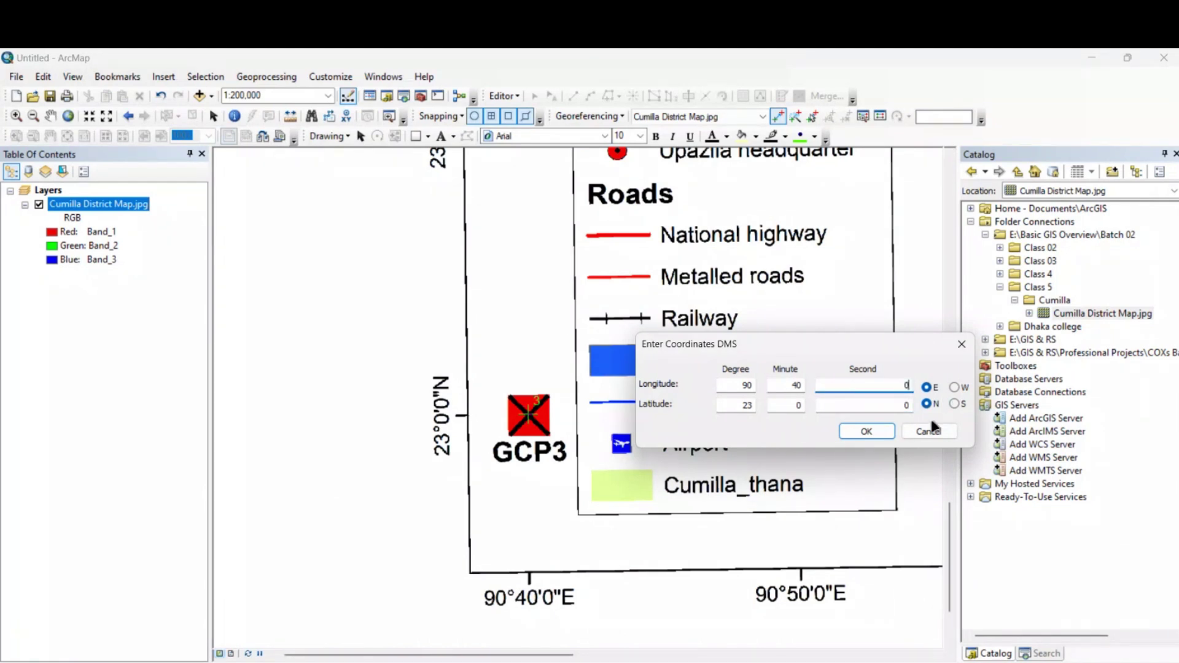
{"action": "left_click", "coordinate": [875, 430]}
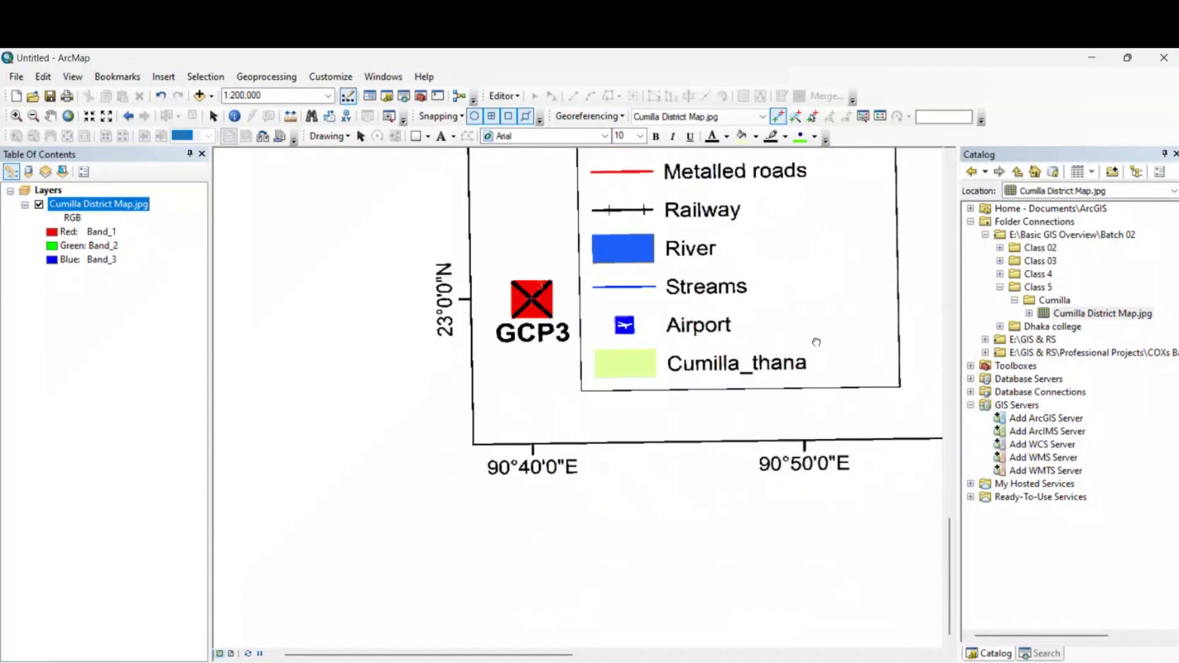
- Place the fourth georeferencing control point at the centre of the GCP4 marker
{"action": "scroll", "coordinate": [712, 464], "scroll_direction": "up", "scroll_amount": 5}
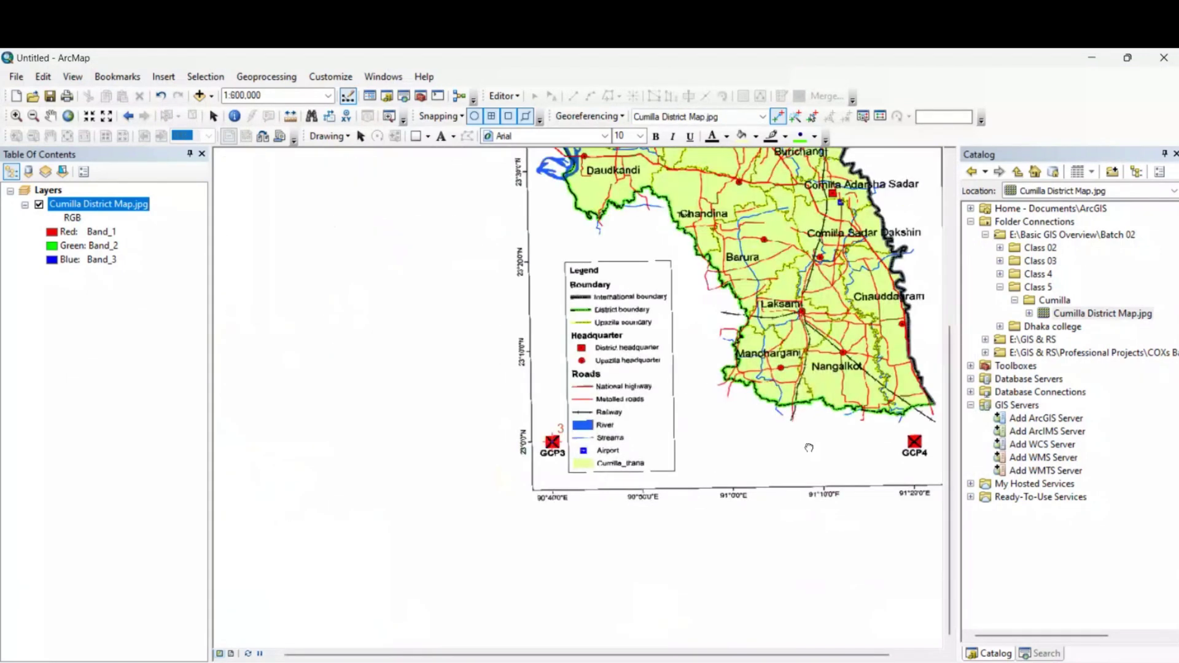
{"action": "scroll", "coordinate": [809, 448], "scroll_direction": "down", "scroll_amount": 3}
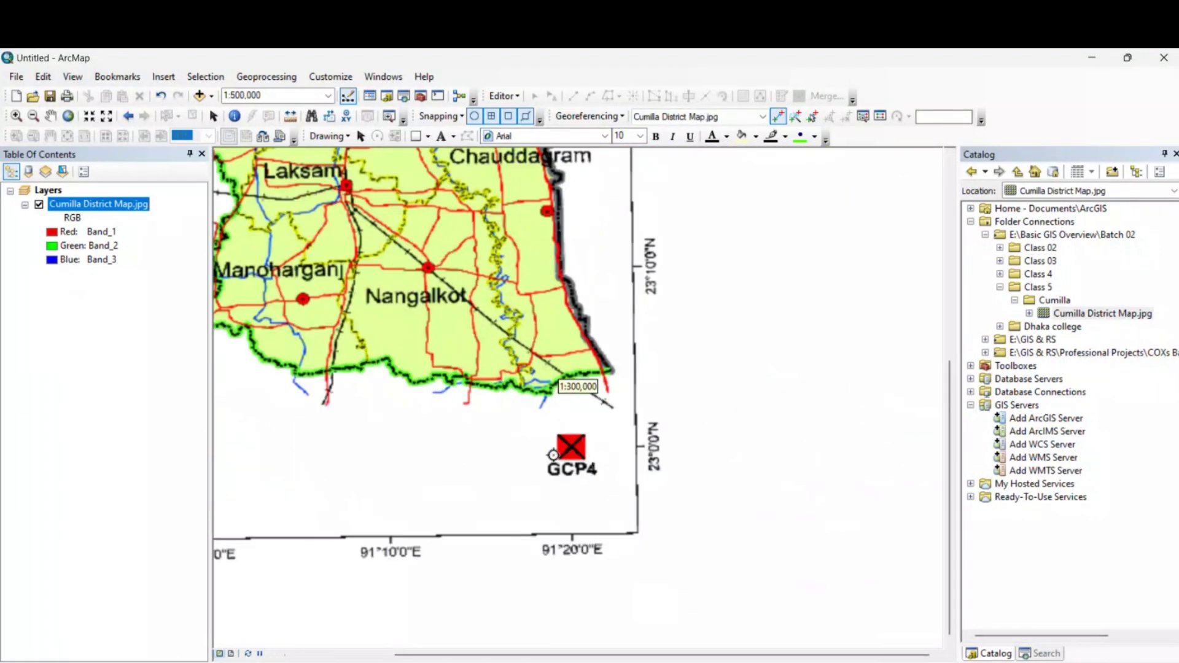
{"action": "scroll", "coordinate": [554, 455], "scroll_direction": "down", "scroll_amount": 2}
{"action": "scroll", "coordinate": [580, 442], "scroll_direction": "down", "scroll_amount": 1}
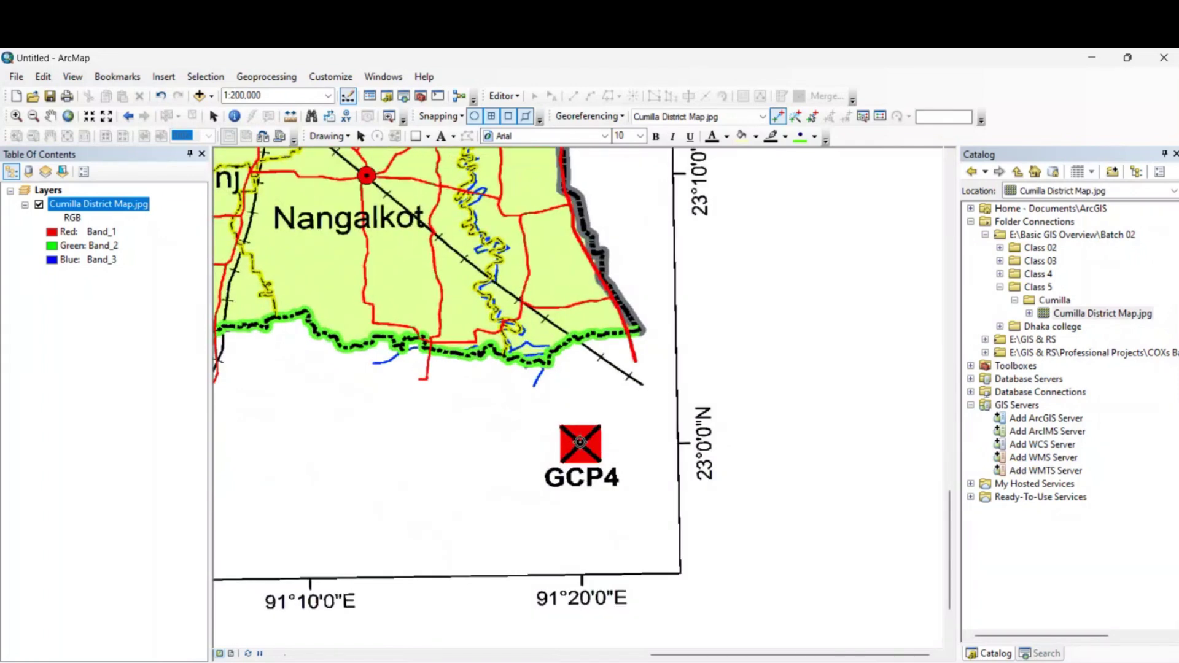
{"action": "left_click", "coordinate": [580, 443]}
- Set the GCP4 control point's DMS longitude to 91° 20' 0" E, matching the map's grid label
{"action": "right_click", "coordinate": [580, 443]}
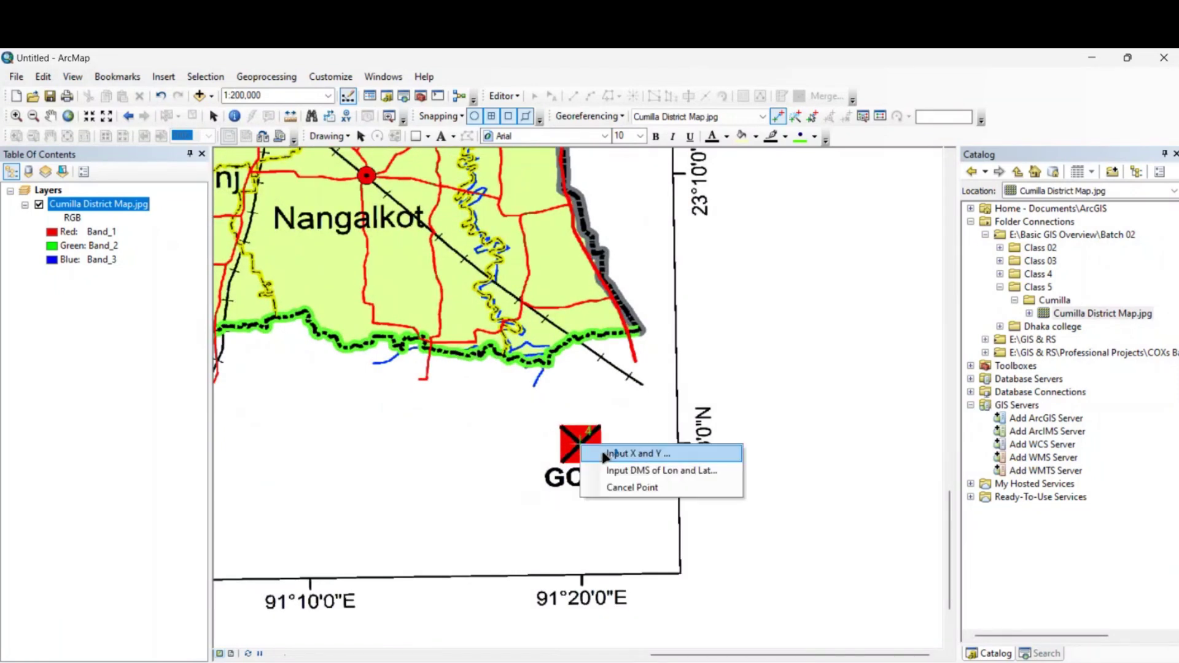
{"action": "left_click", "coordinate": [639, 469]}
{"action": "left_click_drag", "start_coordinate": [684, 312], "coordinate": [476, 264]}
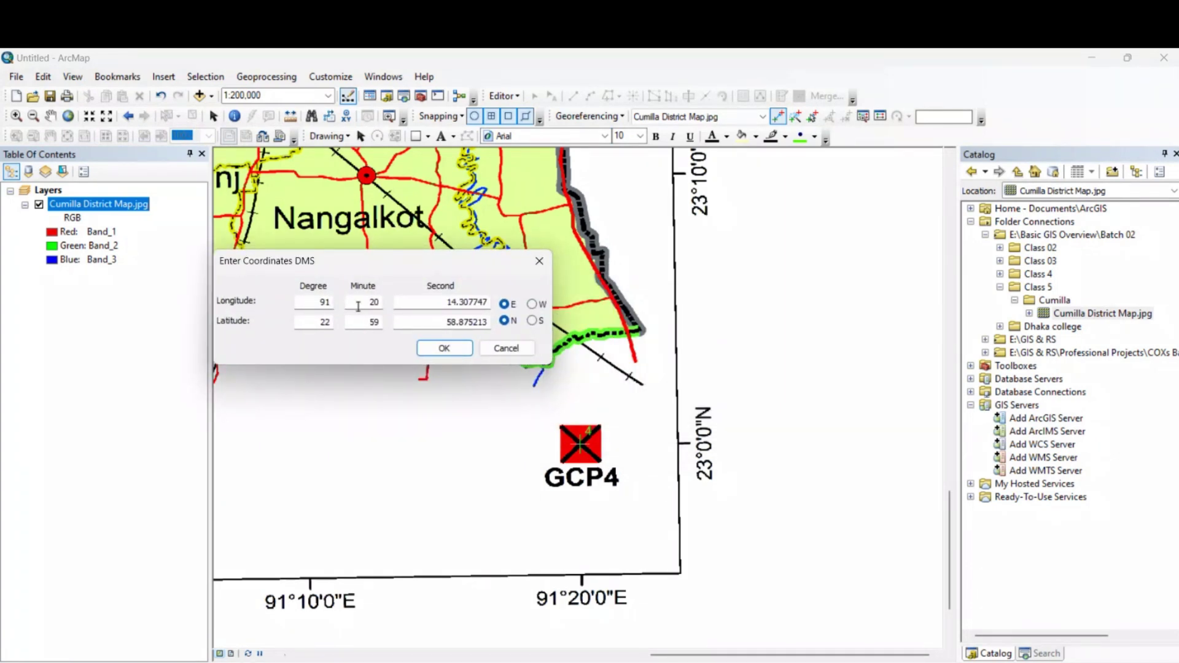
{"action": "double_click", "coordinate": [450, 302]}
{"action": "type", "text": "0"}
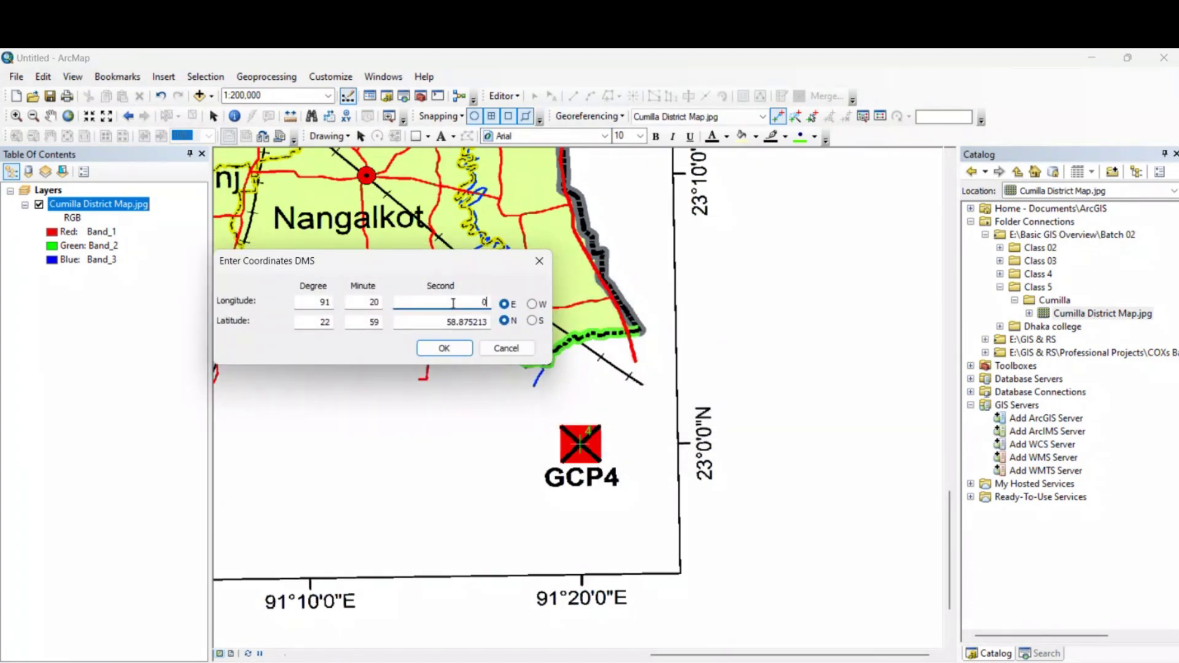
- Set the GCP4 control point's latitude to 23° 0' 0" N and apply the coordinates
{"action": "double_click", "coordinate": [328, 323]}
{"action": "type", "text": "2"}
{"action": "double_click", "coordinate": [374, 323]}
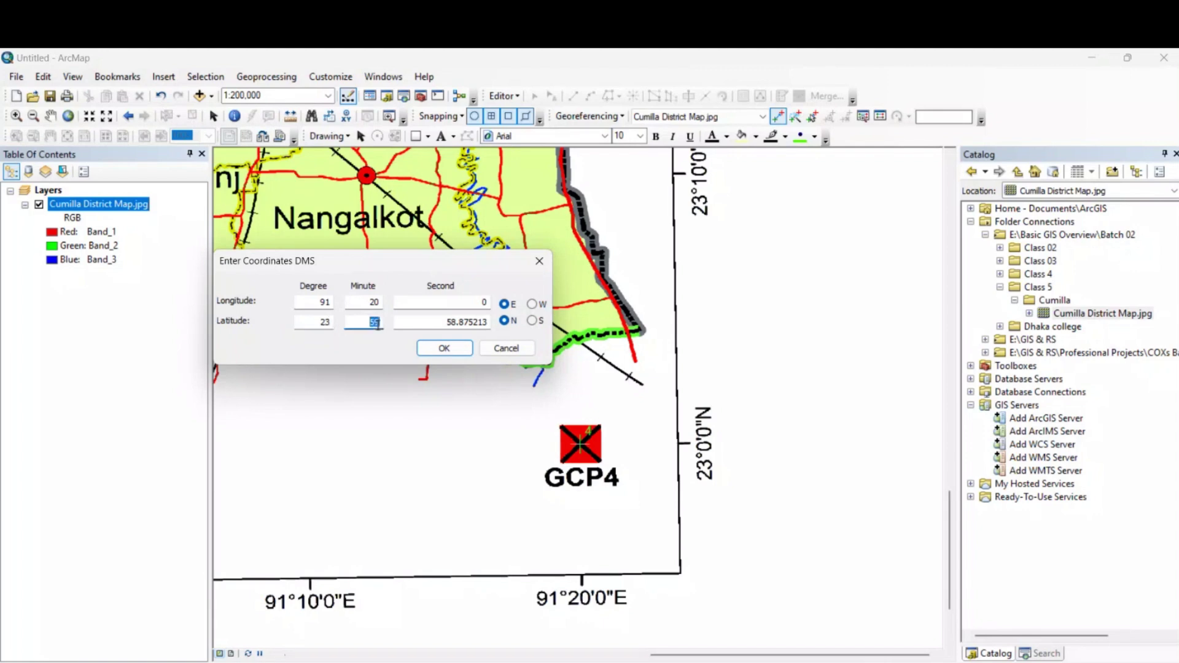
{"action": "type", "text": "0"}
{"action": "left_click", "coordinate": [442, 325]}
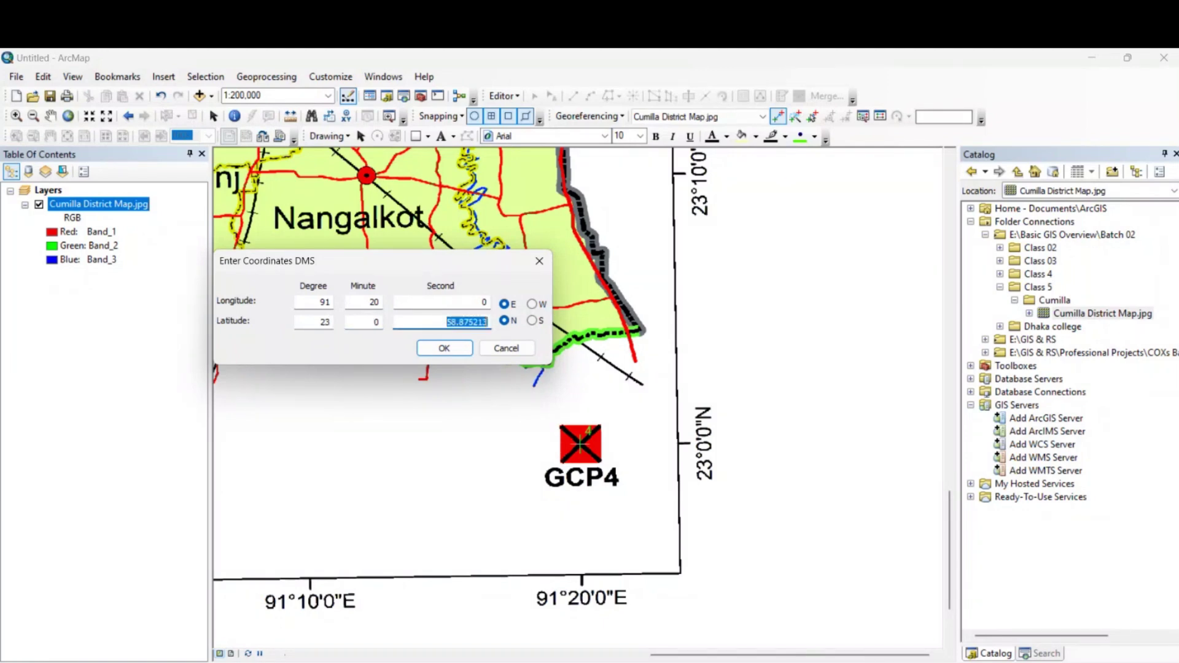
{"action": "left_click", "coordinate": [444, 348]}
- Update the display from the four control points and save the transformation to the map image with Update Georeferencing
{"action": "scroll", "coordinate": [508, 422], "scroll_direction": "down", "scroll_amount": 5}
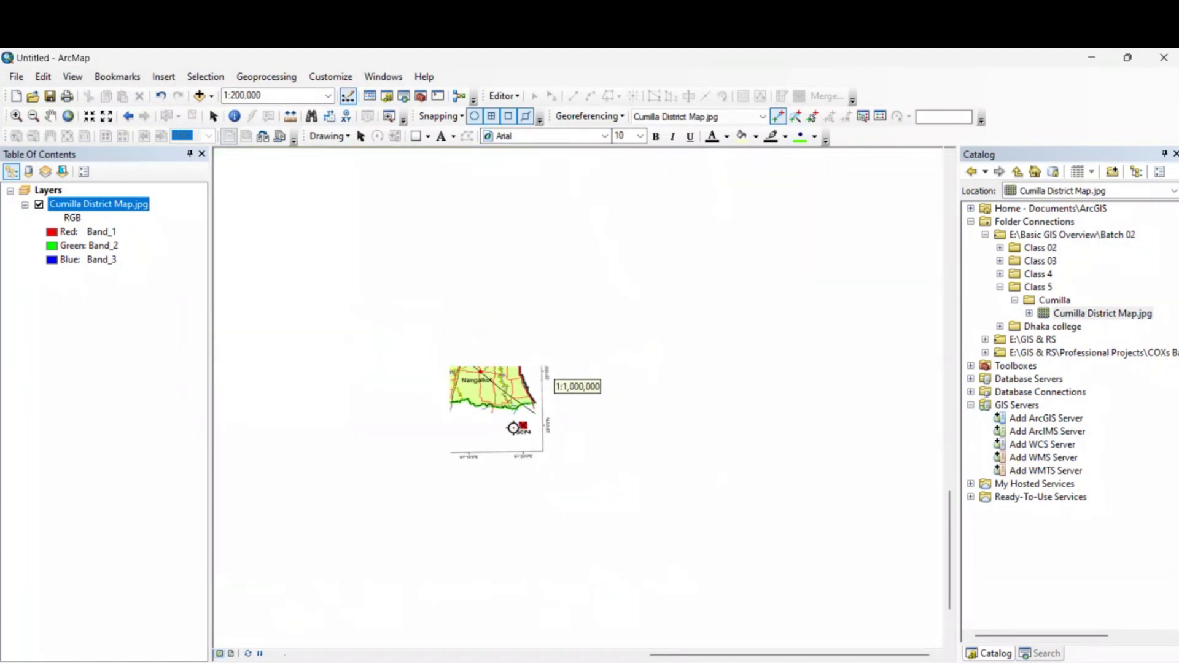
{"action": "left_click_drag", "start_coordinate": [443, 309], "coordinate": [484, 365]}
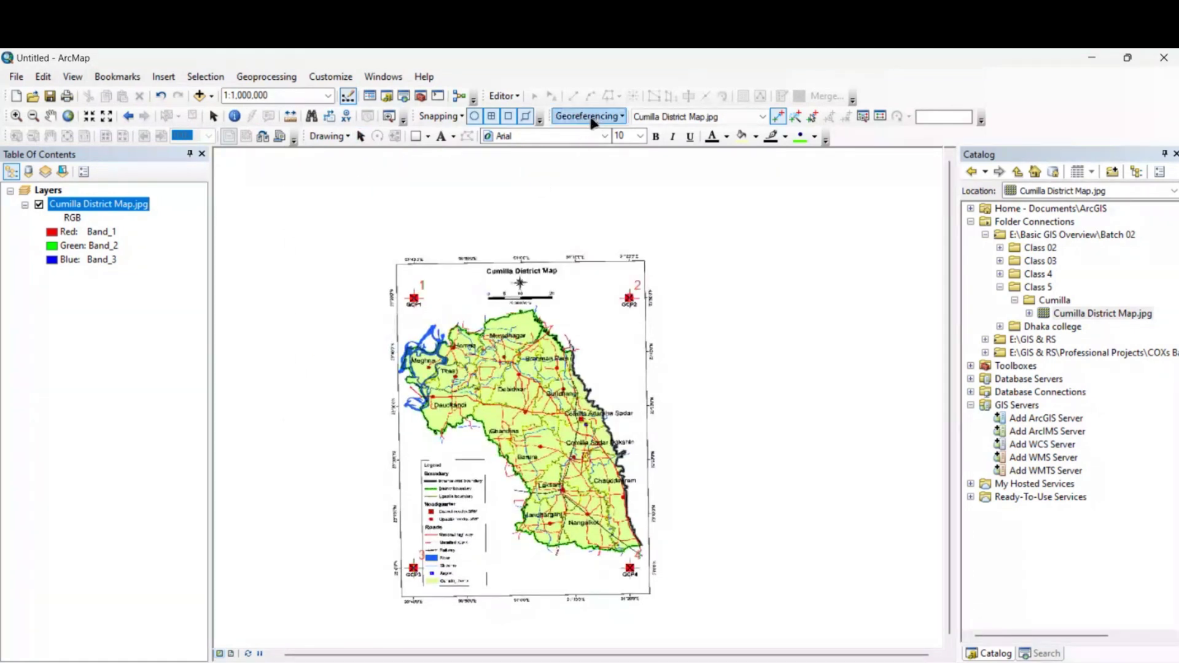
{"action": "left_click", "coordinate": [588, 116]}
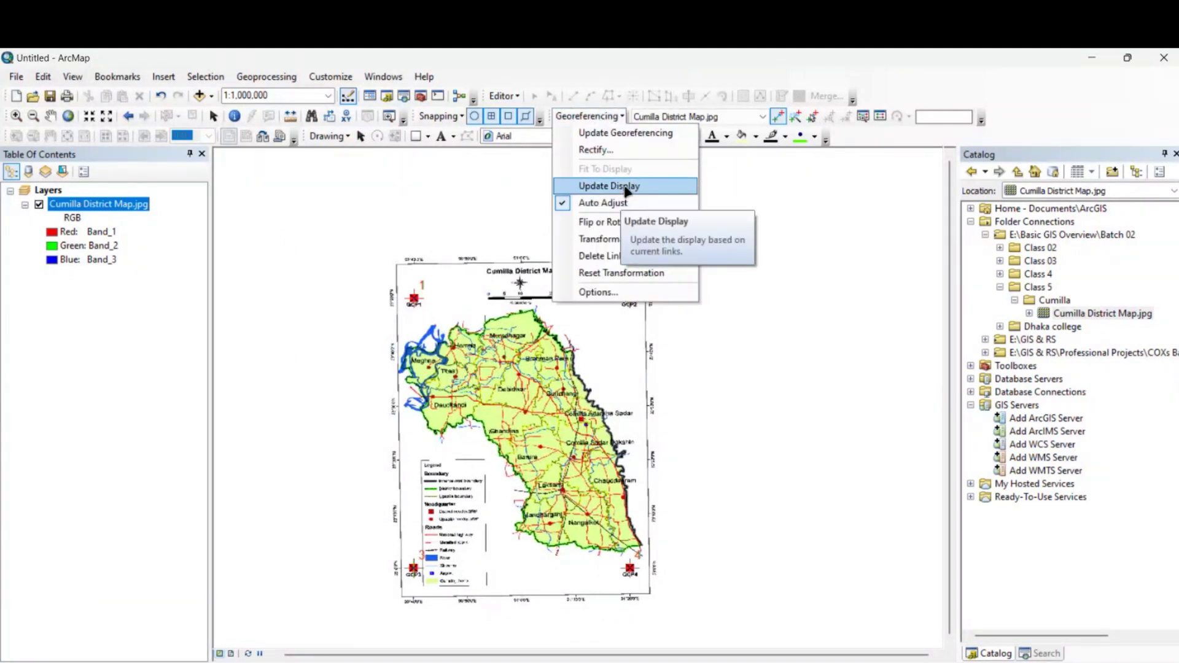
{"action": "left_click", "coordinate": [626, 186]}
{"action": "left_click", "coordinate": [588, 117]}
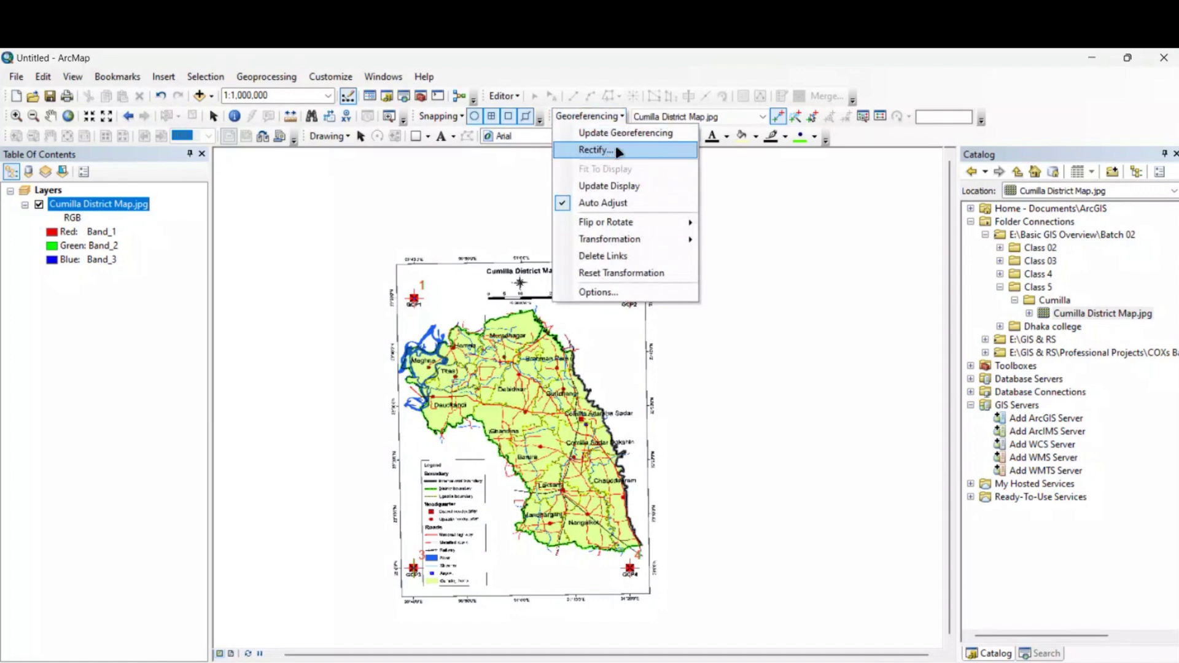
{"action": "left_click", "coordinate": [625, 131]}
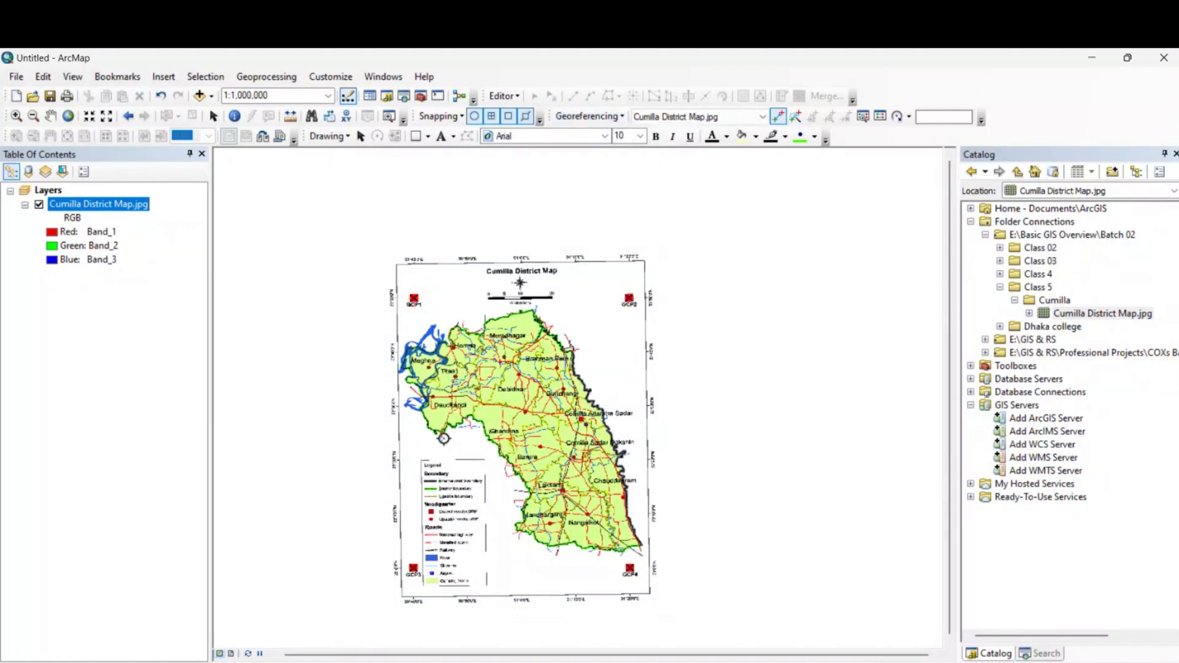
{"action": "scroll", "coordinate": [443, 439], "scroll_direction": "down", "scroll_amount": 1}
{"action": "scroll", "coordinate": [525, 356], "scroll_direction": "down", "scroll_amount": 1}
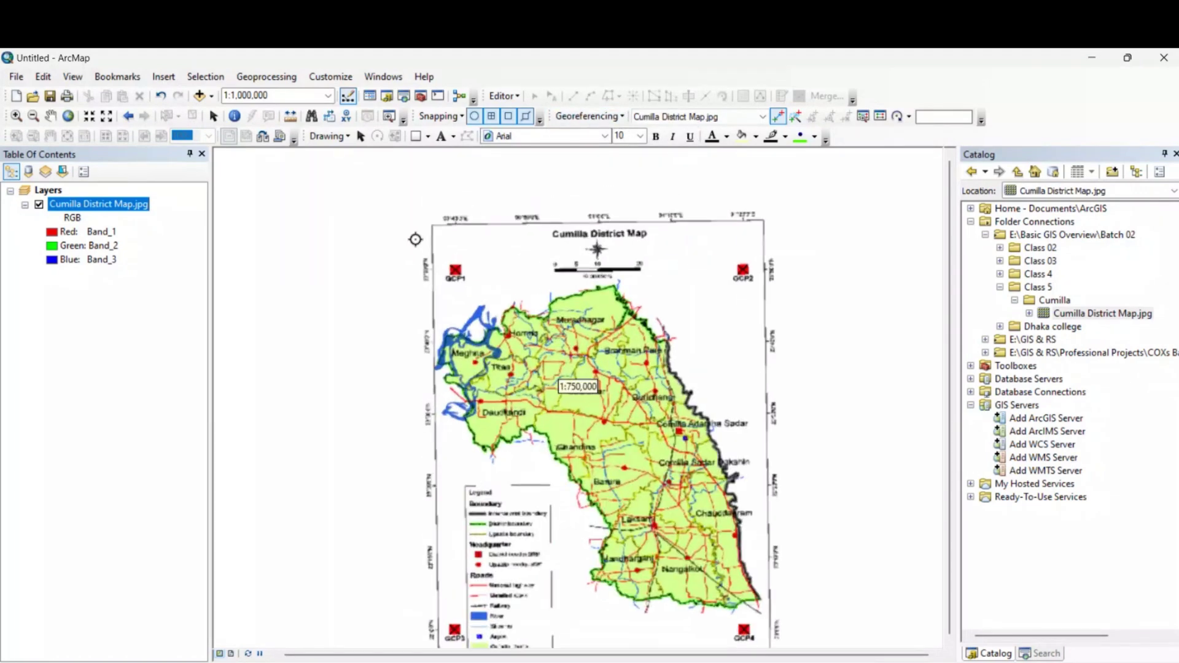
{"action": "scroll", "coordinate": [555, 377], "scroll_direction": "up", "scroll_amount": 2}
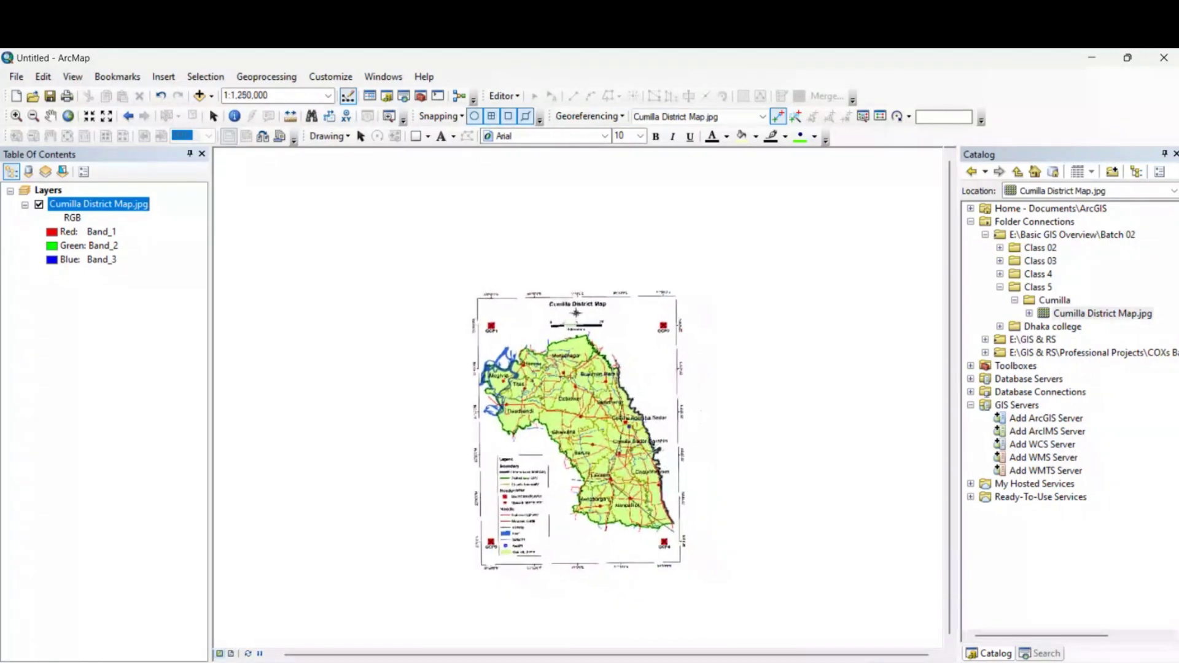
{"action": "left_click", "coordinate": [608, 660]}
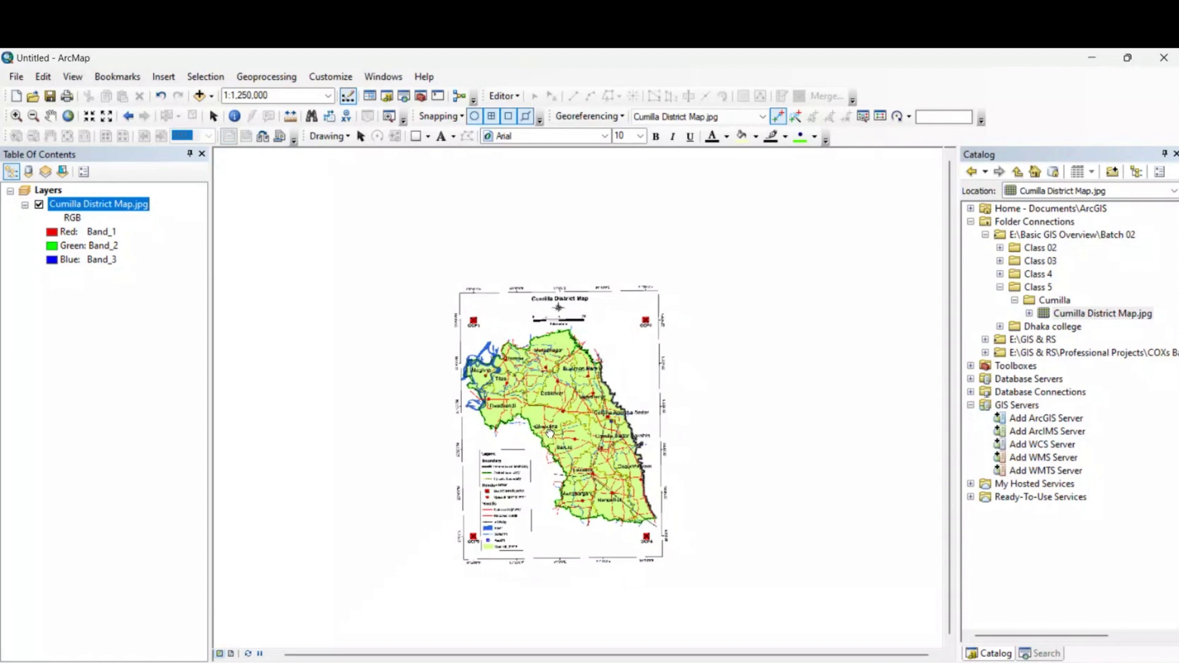
{"action": "scroll", "coordinate": [535, 403], "scroll_direction": "up", "scroll_amount": 3}
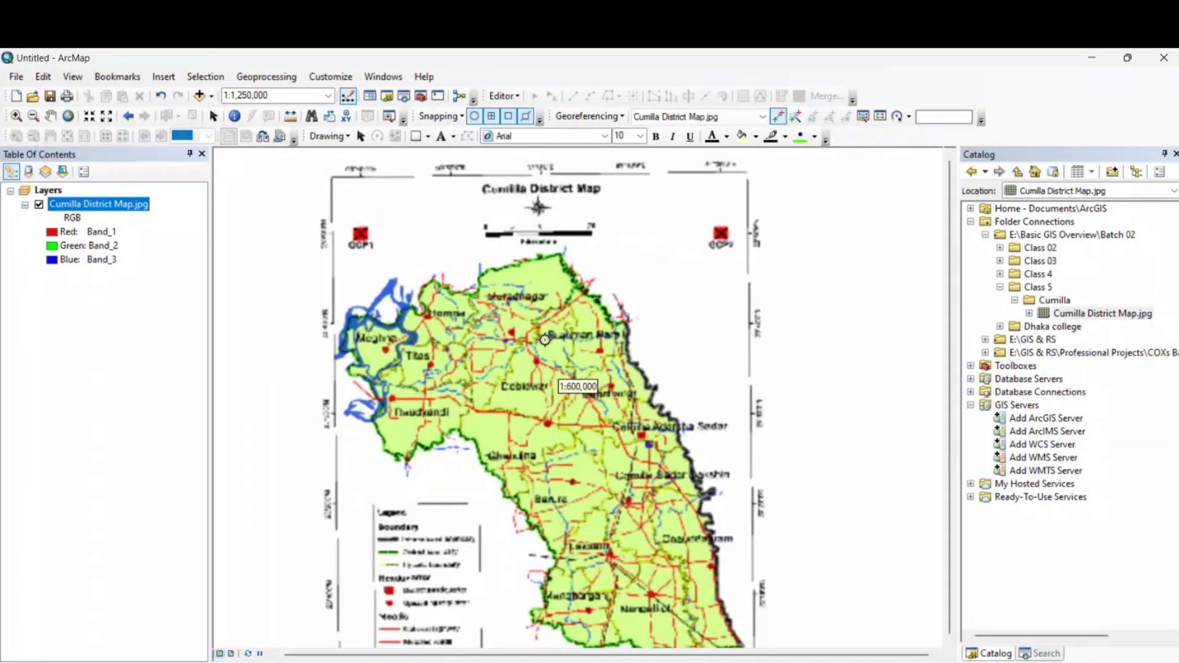
- Examine the georeferenced Cumilla District Map, checking its boundaries, roads, headquarters, legend and grid labels at several scales
{"action": "scroll", "coordinate": [544, 351], "scroll_direction": "up", "scroll_amount": 1}
{"action": "scroll", "coordinate": [553, 362], "scroll_direction": "down", "scroll_amount": 1}
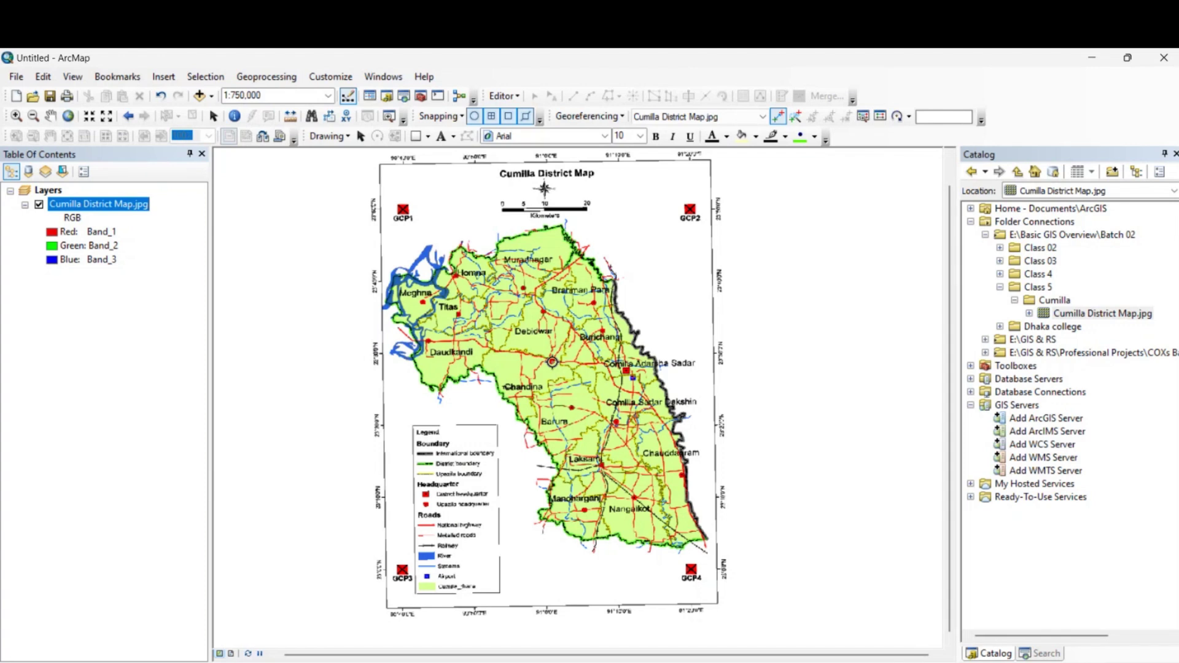
{"action": "scroll", "coordinate": [660, 375], "scroll_direction": "up", "scroll_amount": 3}
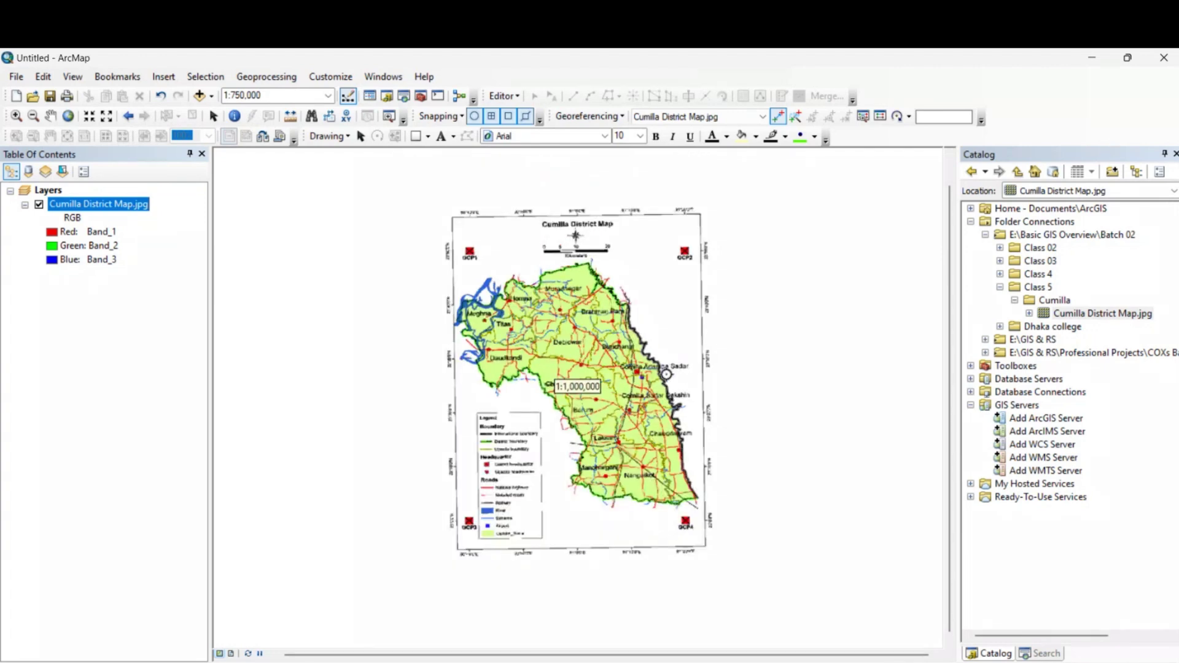
{"action": "left_click", "coordinate": [51, 115]}
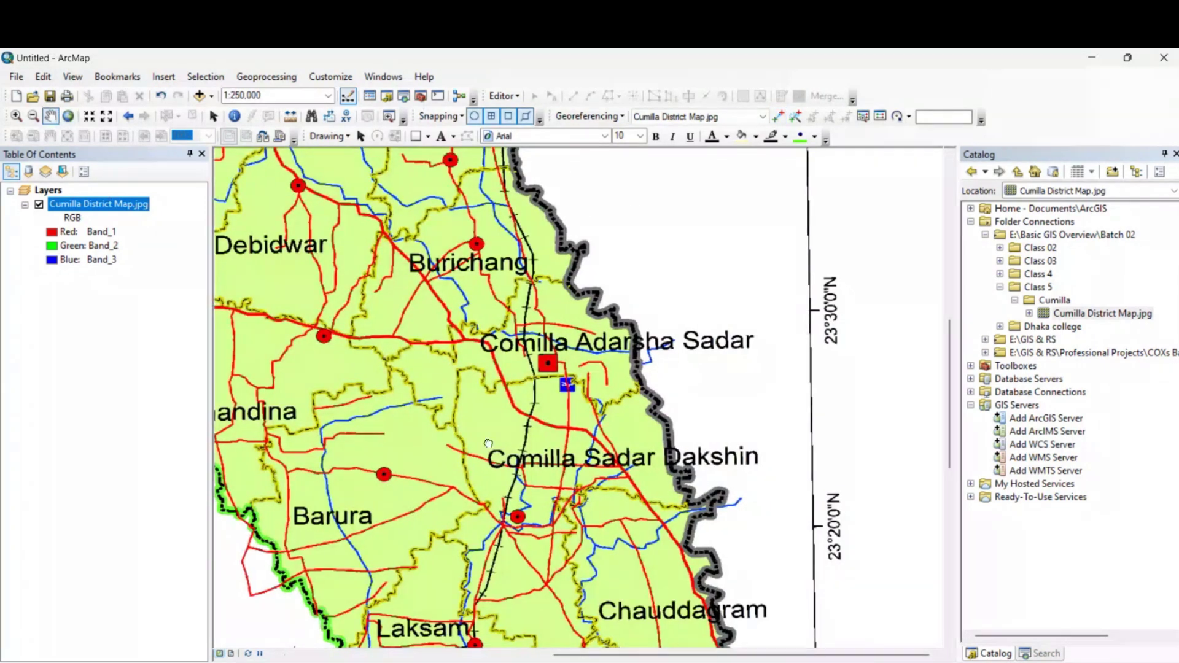
{"action": "left_click_drag", "start_coordinate": [725, 315], "coordinate": [730, 343]}
{"action": "scroll", "coordinate": [671, 377], "scroll_direction": "down", "scroll_amount": 1}
{"action": "scroll", "coordinate": [671, 377], "scroll_direction": "down", "scroll_amount": 3}
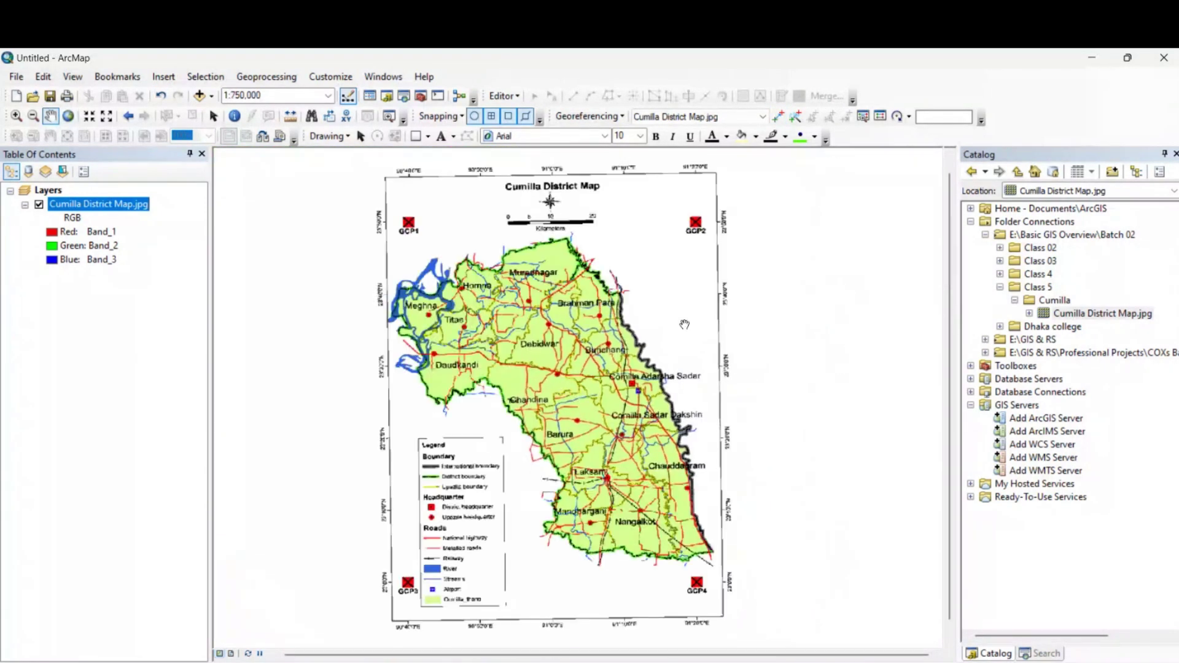
{"action": "left_click_drag", "start_coordinate": [439, 270], "coordinate": [495, 312]}
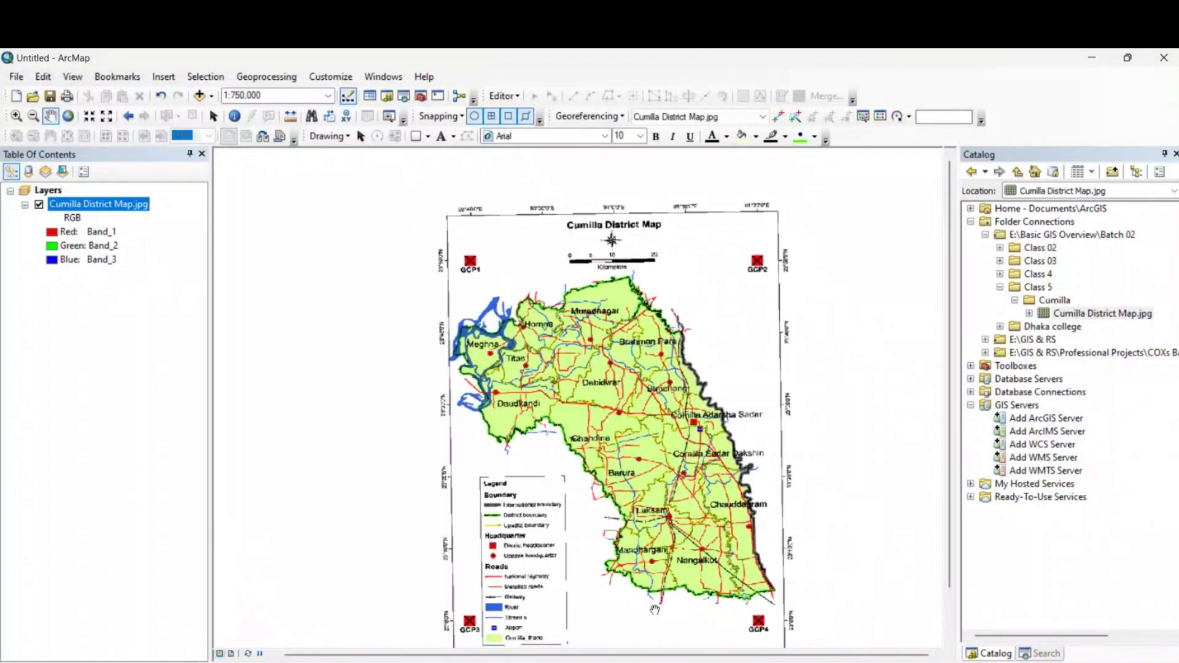
{"action": "left_click_drag", "start_coordinate": [629, 304], "coordinate": [631, 290]}
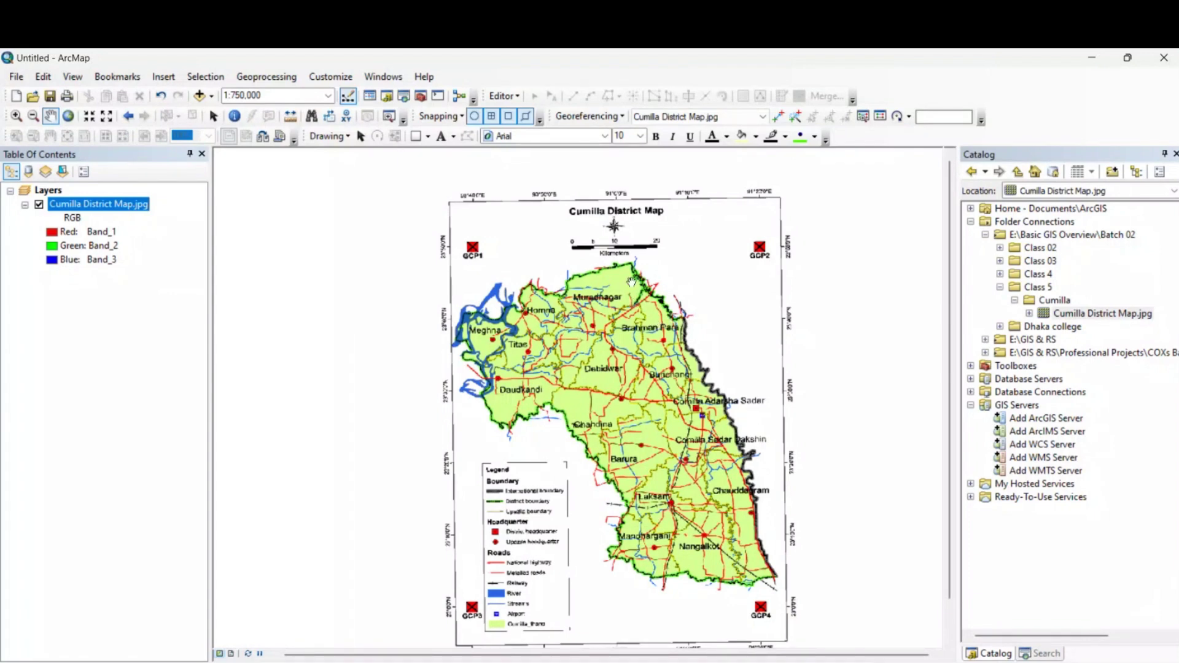
{"action": "scroll", "coordinate": [632, 268], "scroll_direction": "down", "scroll_amount": 1}
{"action": "scroll", "coordinate": [631, 269], "scroll_direction": "down", "scroll_amount": 3}
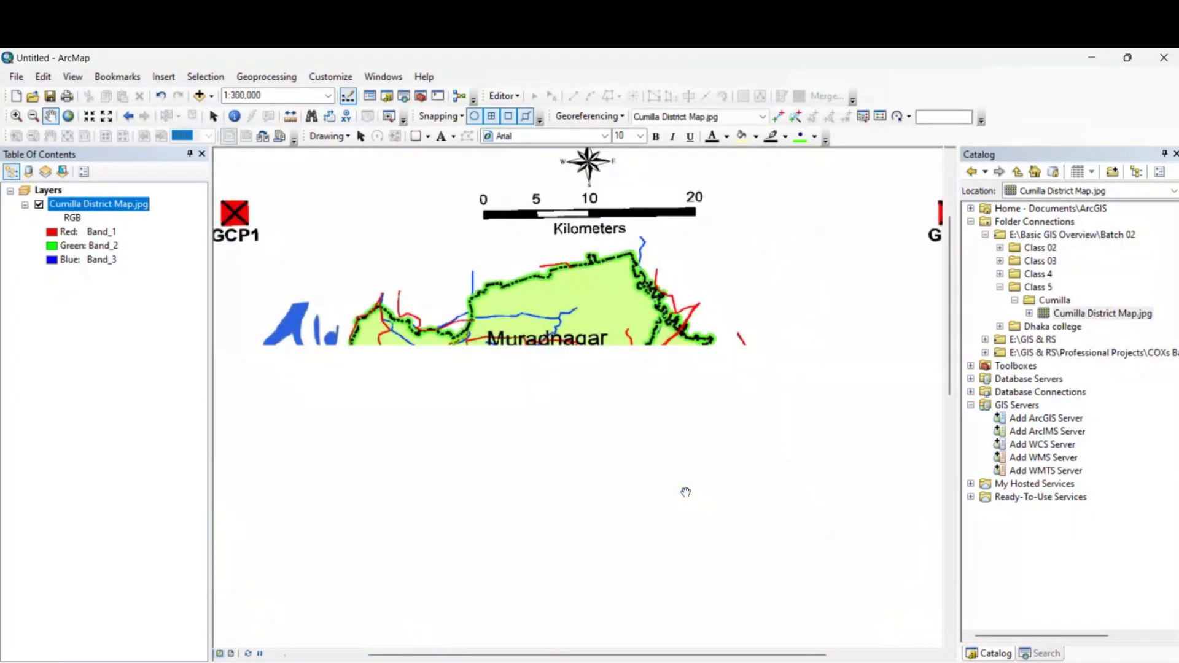
{"action": "left_click_drag", "start_coordinate": [781, 409], "coordinate": [731, 331]}
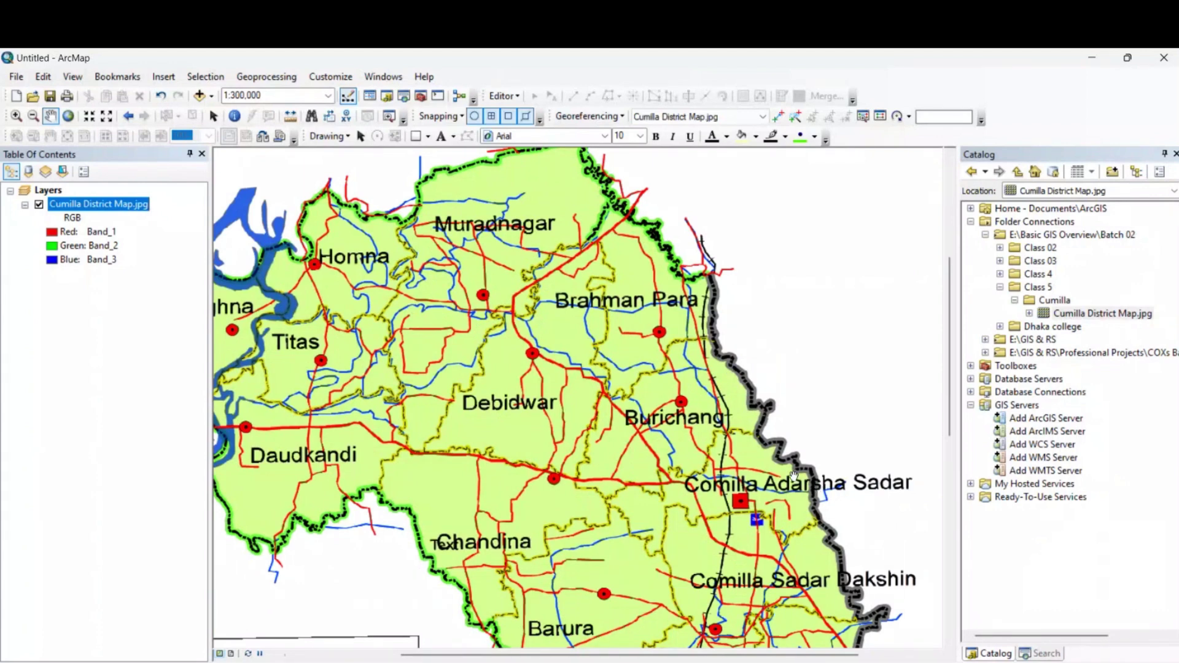
{"action": "left_click_drag", "start_coordinate": [769, 500], "coordinate": [741, 438]}
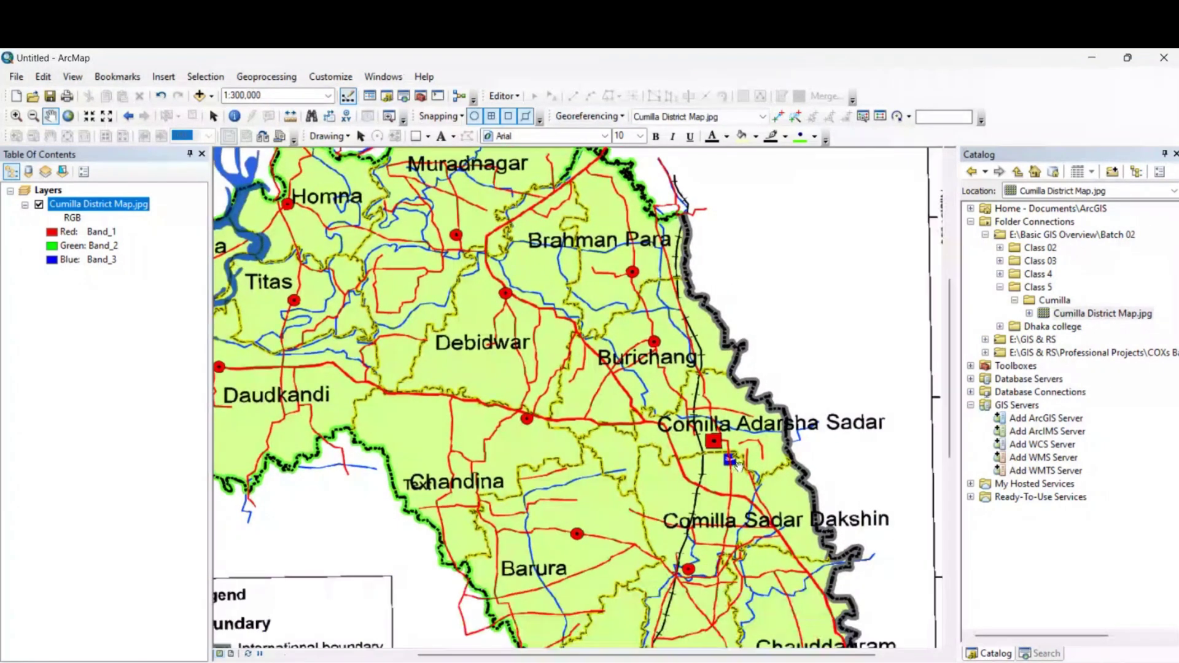
{"action": "scroll", "coordinate": [740, 439], "scroll_direction": "up", "scroll_amount": 3}
{"action": "scroll", "coordinate": [726, 492], "scroll_direction": "down", "scroll_amount": 1}
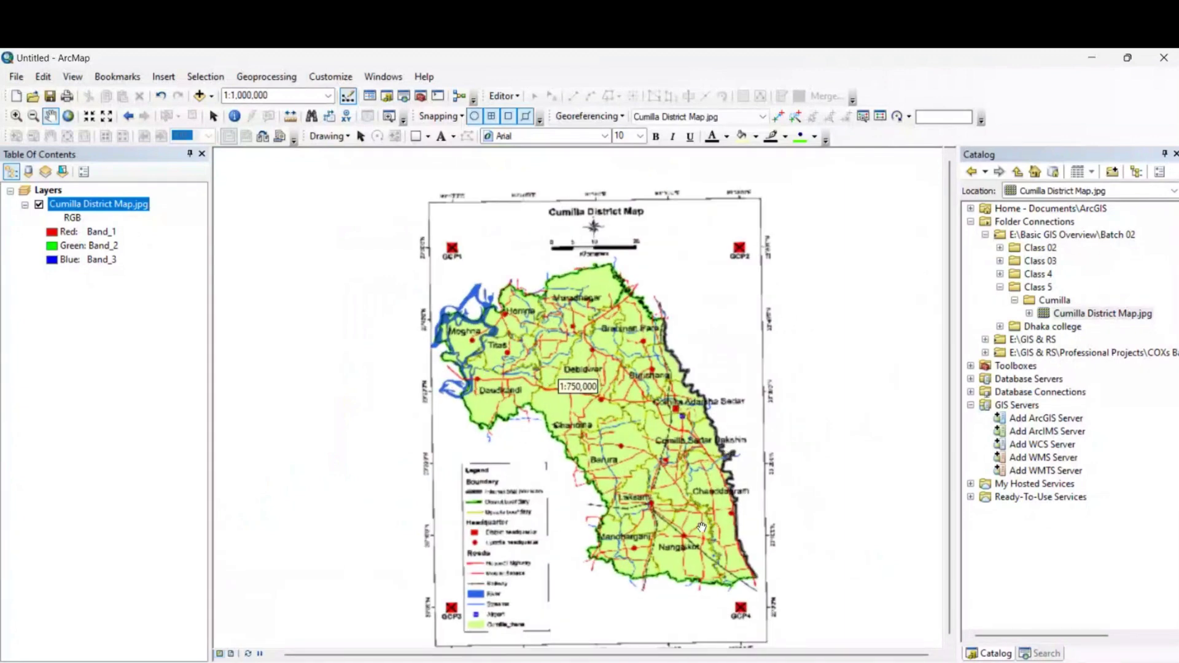
{"action": "scroll", "coordinate": [642, 476], "scroll_direction": "down", "scroll_amount": 3}
{"action": "scroll", "coordinate": [642, 476], "scroll_direction": "up", "scroll_amount": 3}
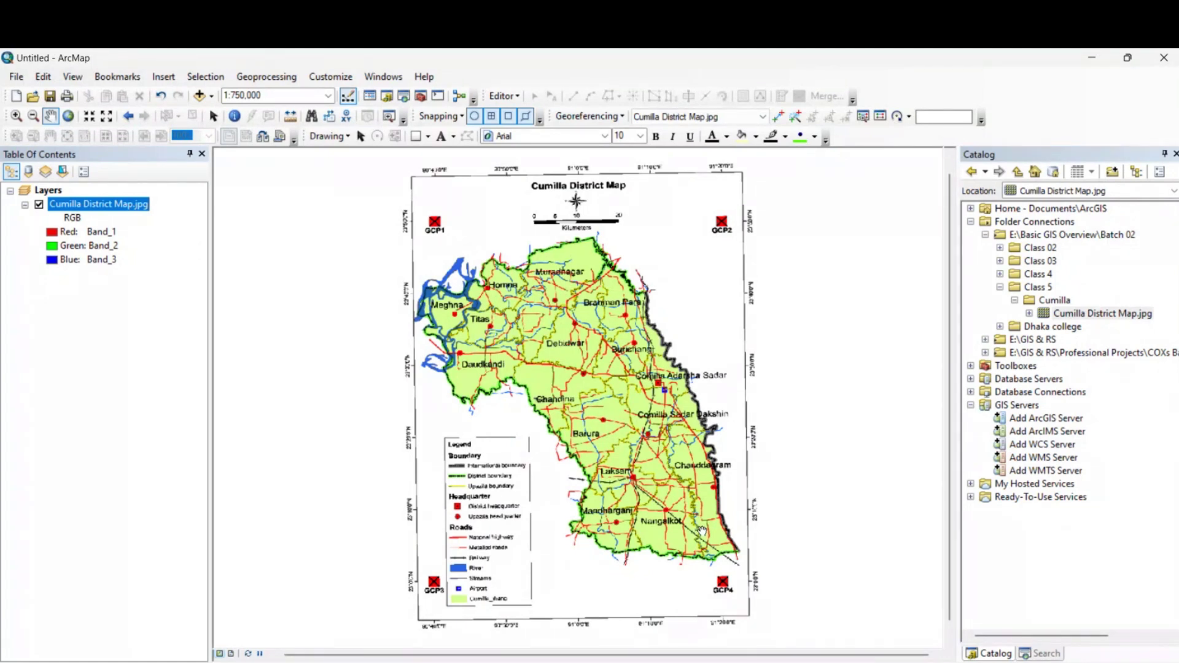
{"action": "left_click_drag", "start_coordinate": [551, 503], "coordinate": [537, 503]}
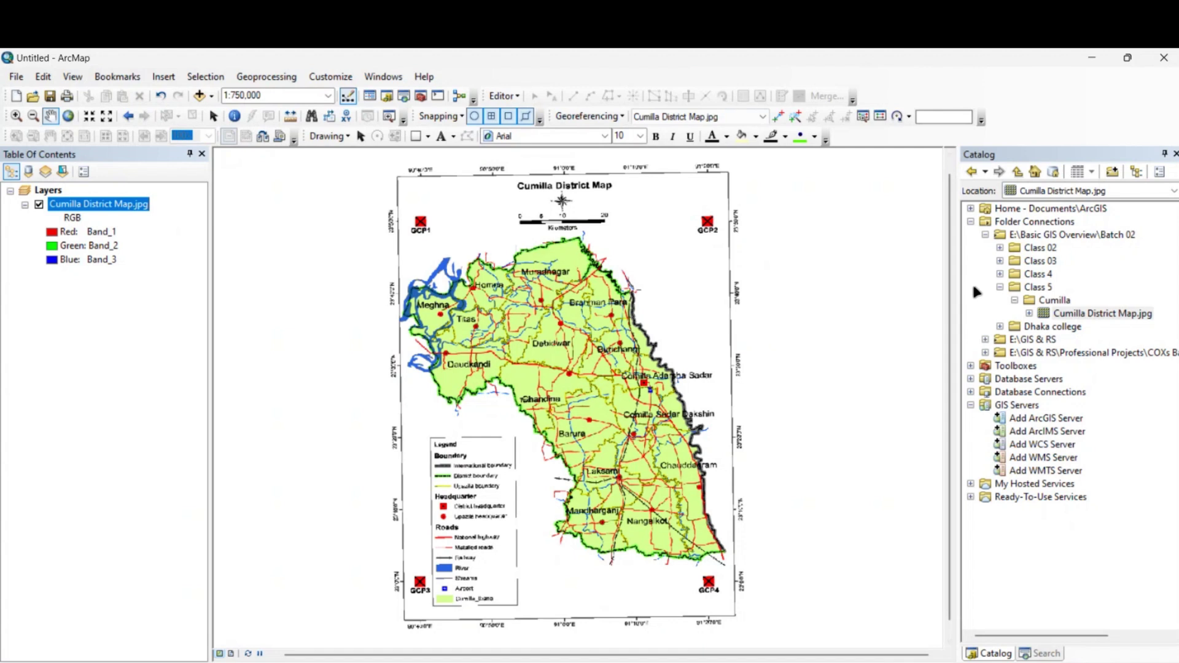
- Create a folder named Data_capture inside the Class 5 folder
{"action": "double_click", "coordinate": [1028, 300]}
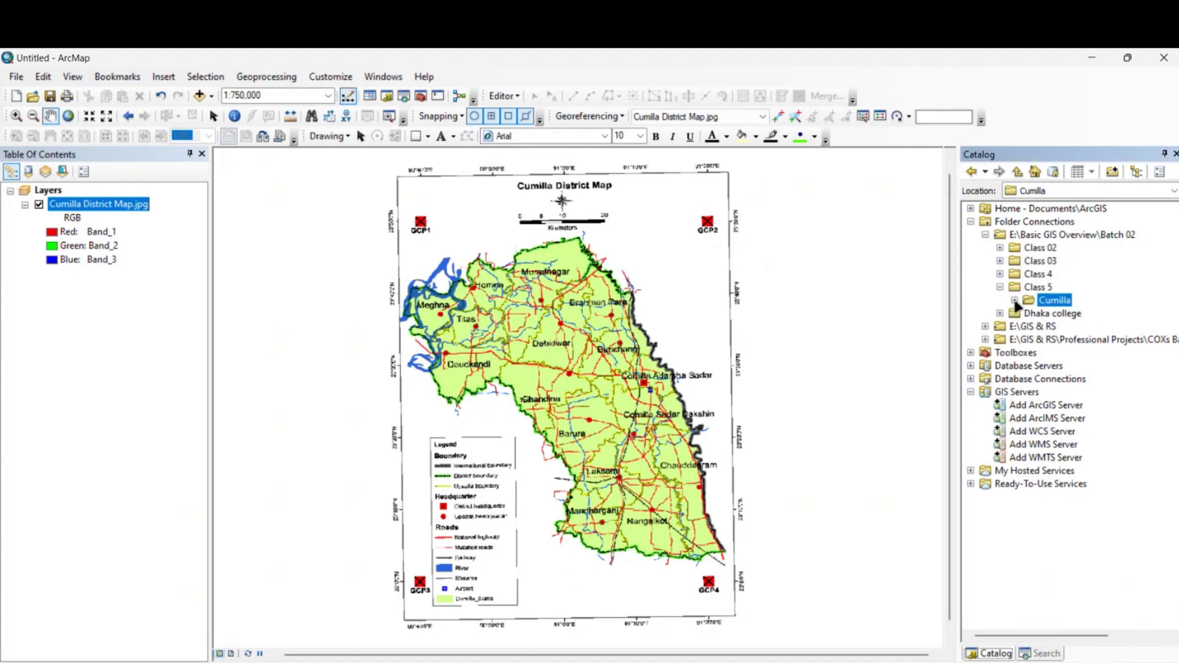
{"action": "right_click", "coordinate": [1038, 287]}
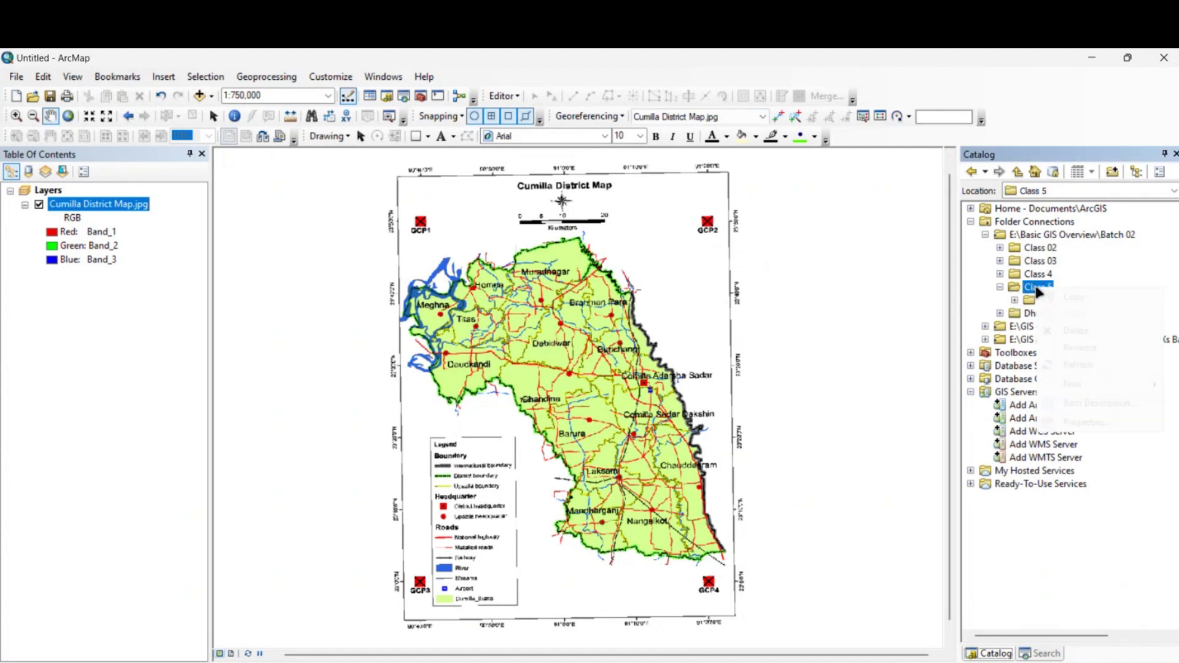
{"action": "mouse_move", "coordinate": [1095, 381]}
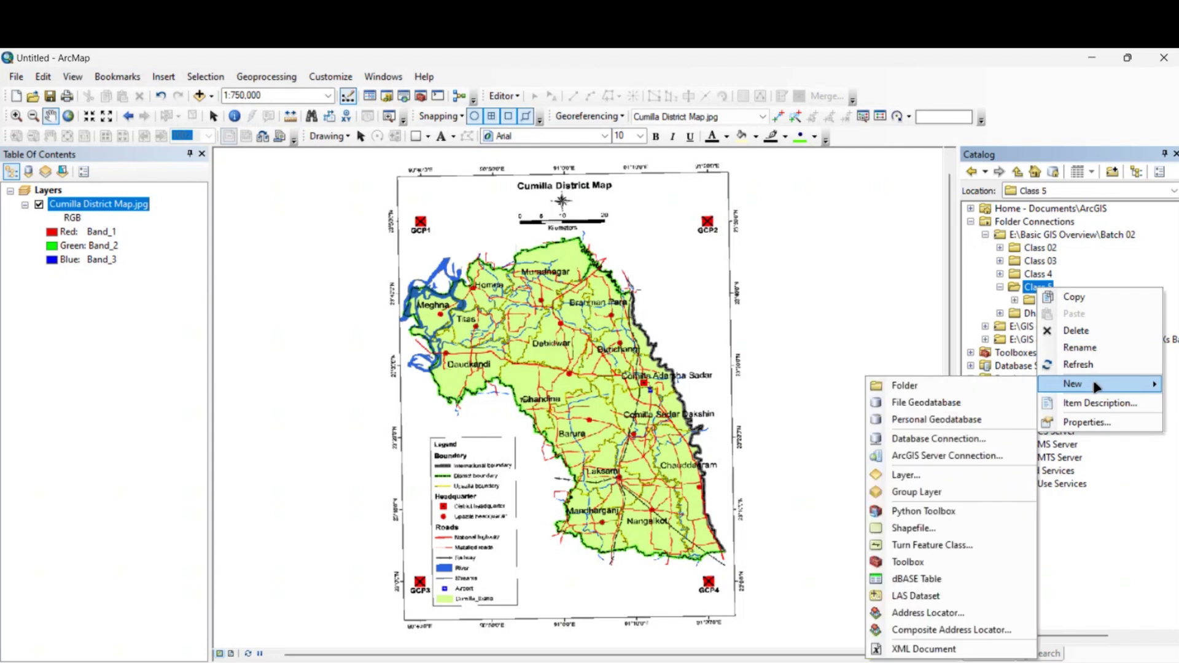
{"action": "left_click", "coordinate": [931, 386]}
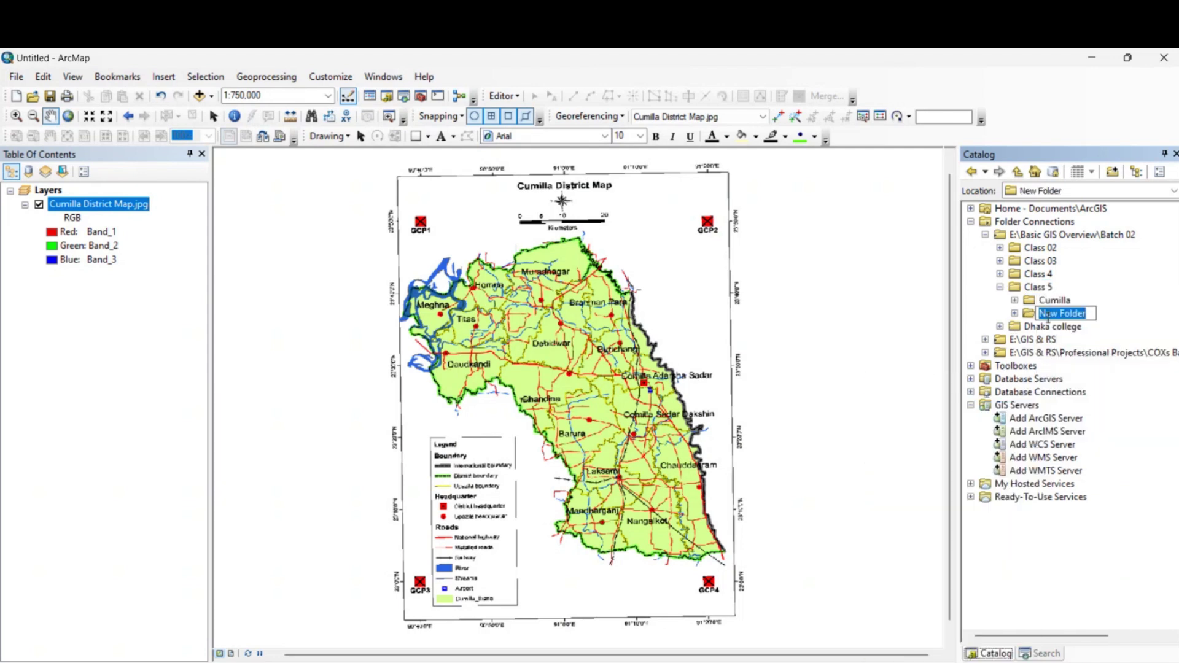
{"action": "type", "text": "Data_"}
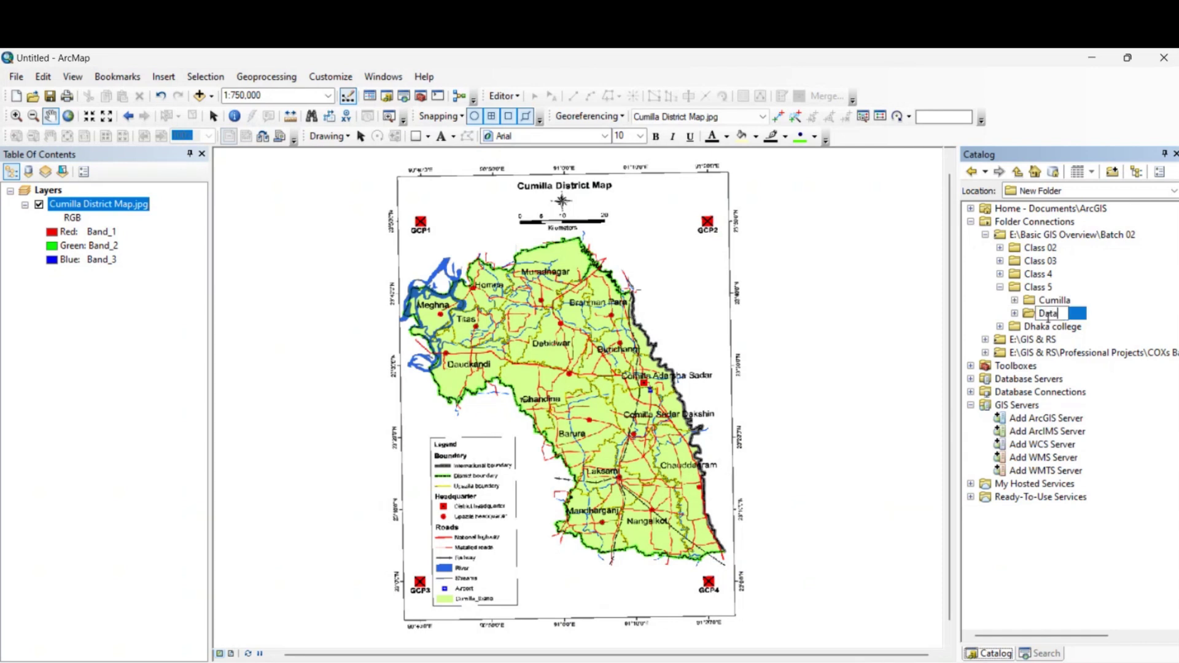
{"action": "type", "text": "capture"}
{"action": "key", "text": "Return"}
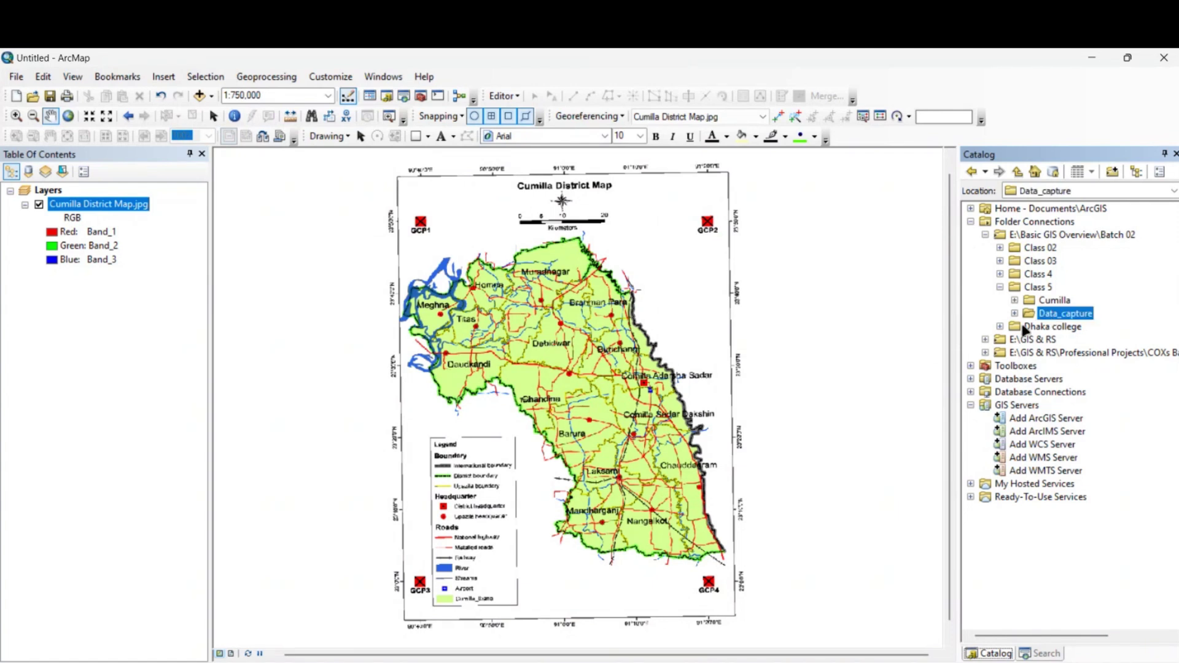
- Start a new shapefile in the Data_capture folder, named Boundary with the Polygon feature type
{"action": "right_click", "coordinate": [1058, 313]}
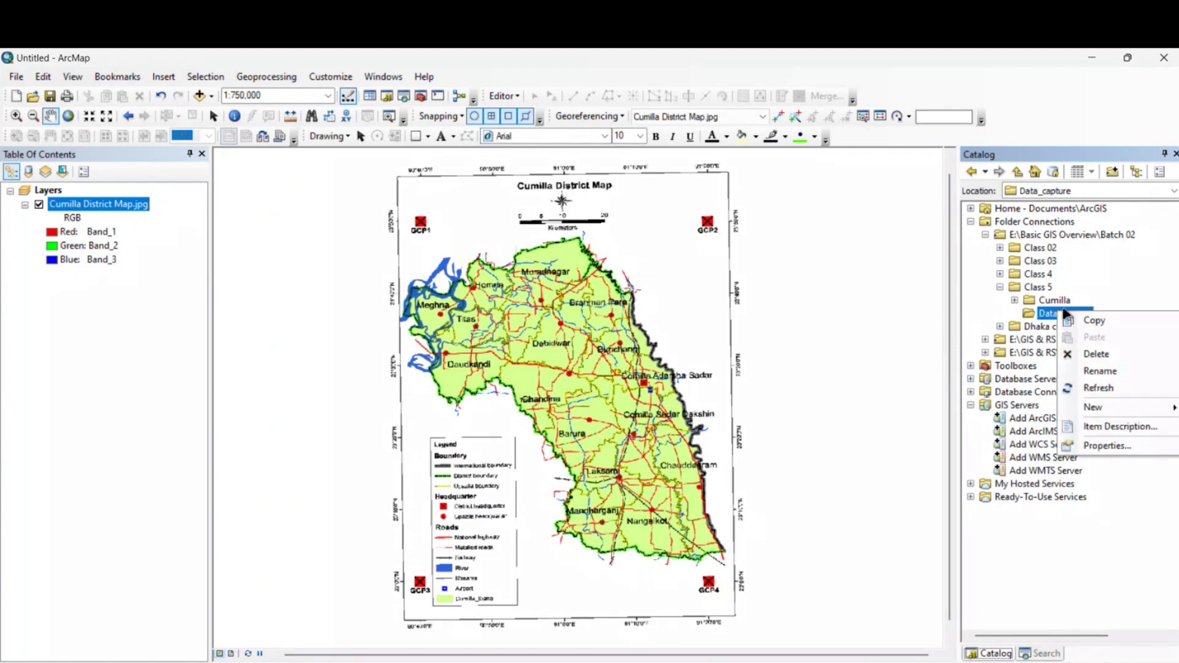
{"action": "mouse_move", "coordinate": [1124, 408]}
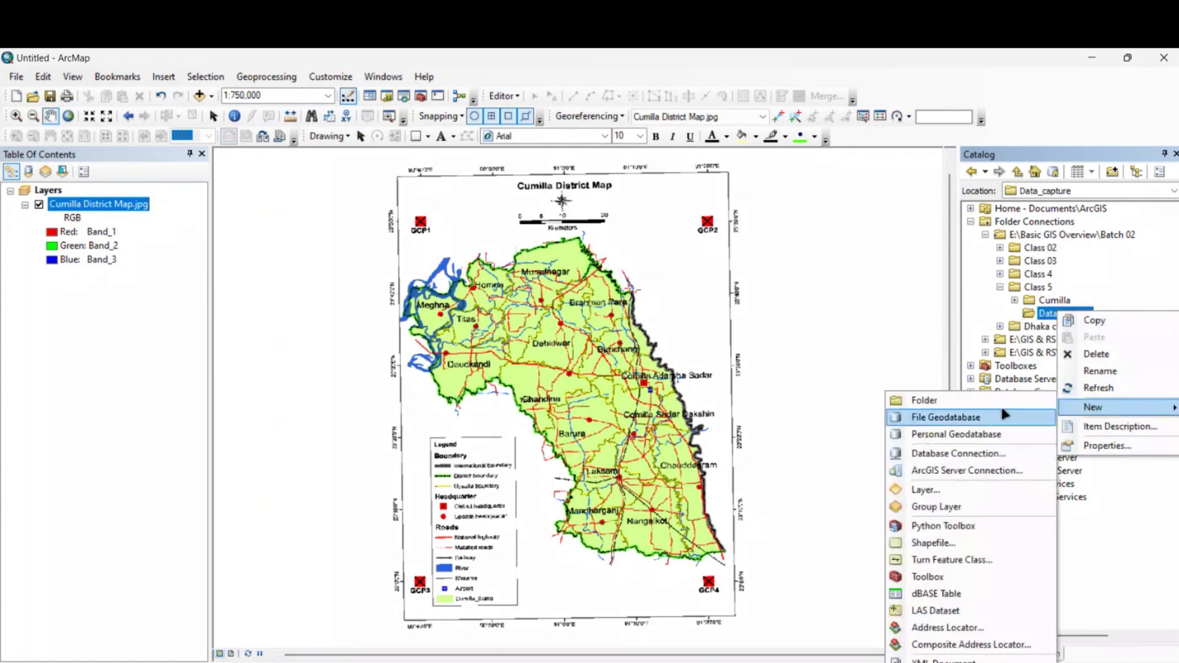
{"action": "left_click", "coordinate": [969, 550]}
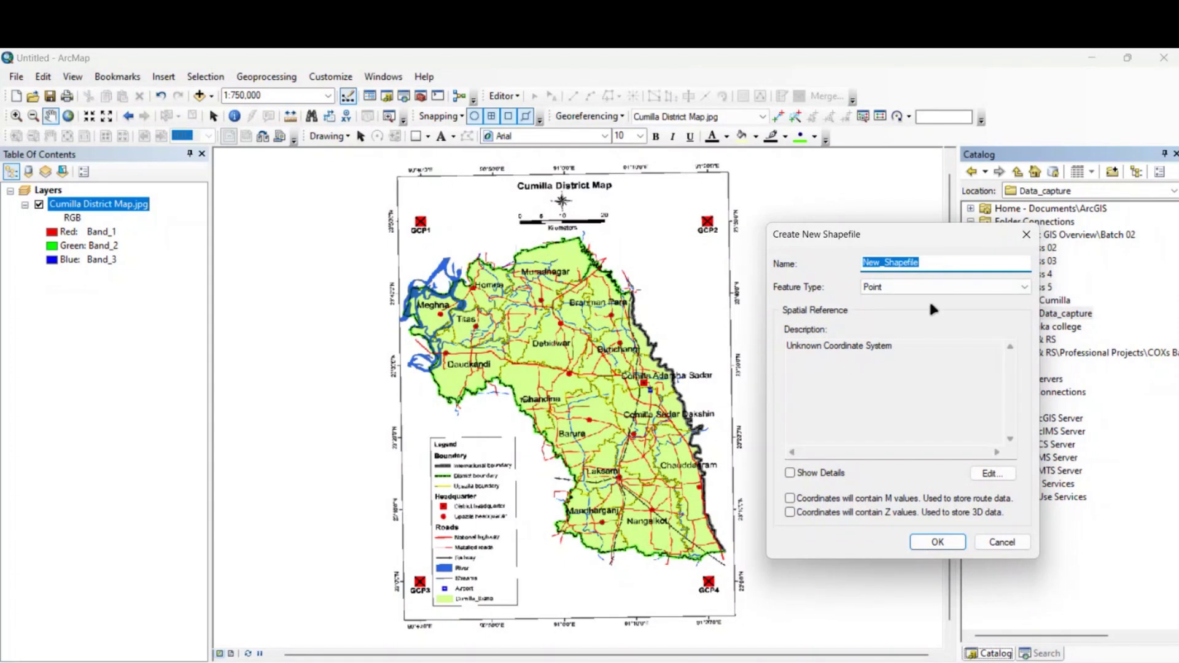
{"action": "double_click", "coordinate": [932, 262]}
{"action": "type", "text": "Boundary"}
{"action": "left_click", "coordinate": [923, 284]}
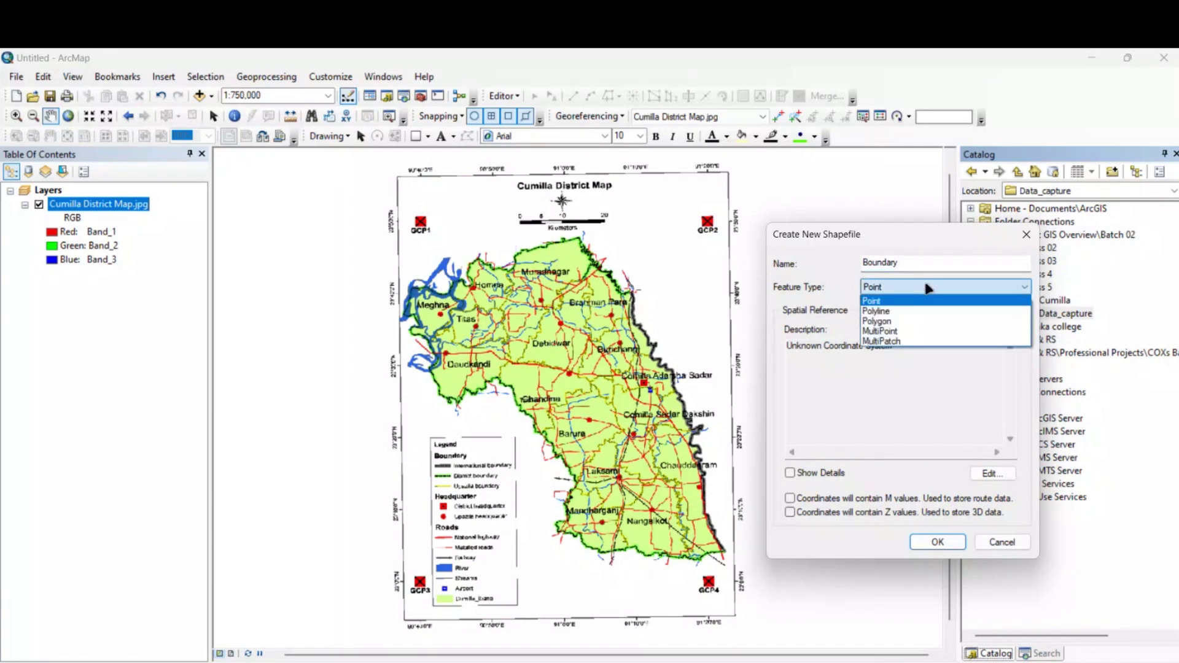
{"action": "left_click", "coordinate": [953, 321]}
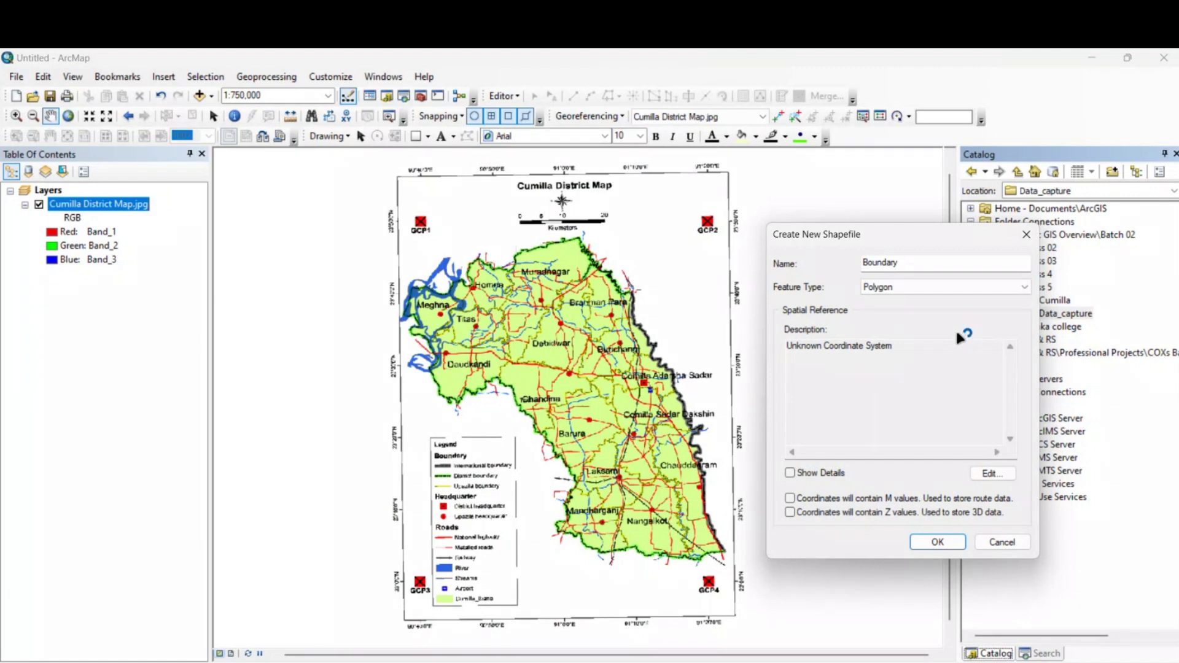
- Change the new shapefile's feature type to Polyline and its name to International_Boundary
{"action": "left_click", "coordinate": [917, 291]}
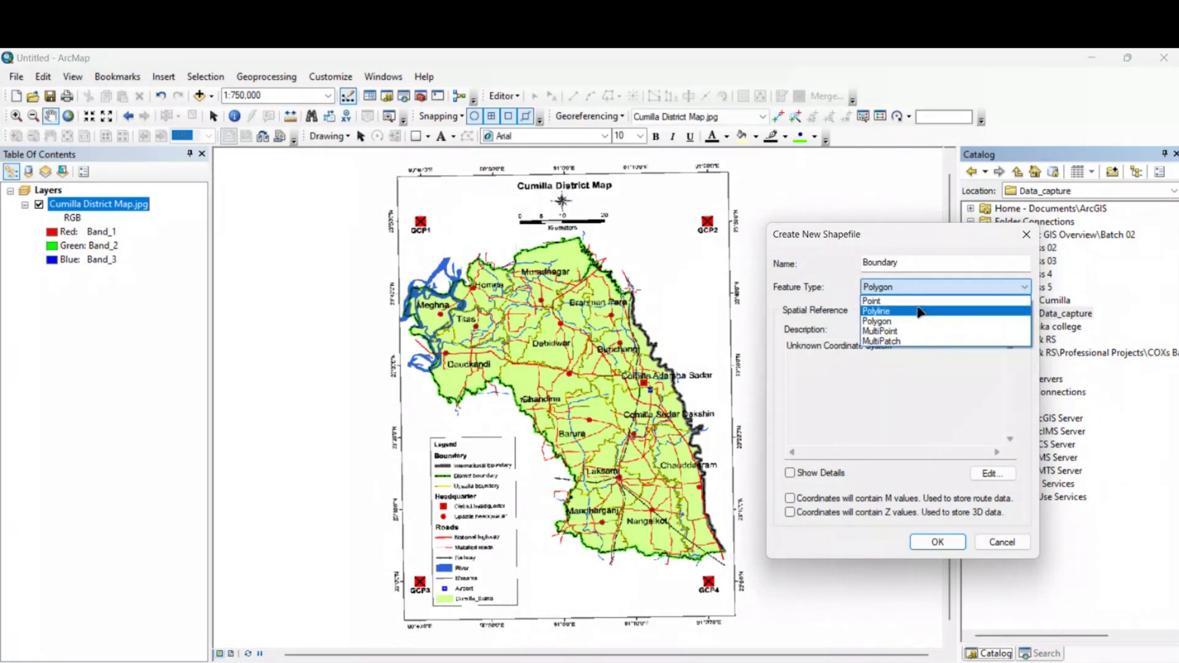
{"action": "left_click", "coordinate": [919, 312]}
{"action": "left_click", "coordinate": [906, 262]}
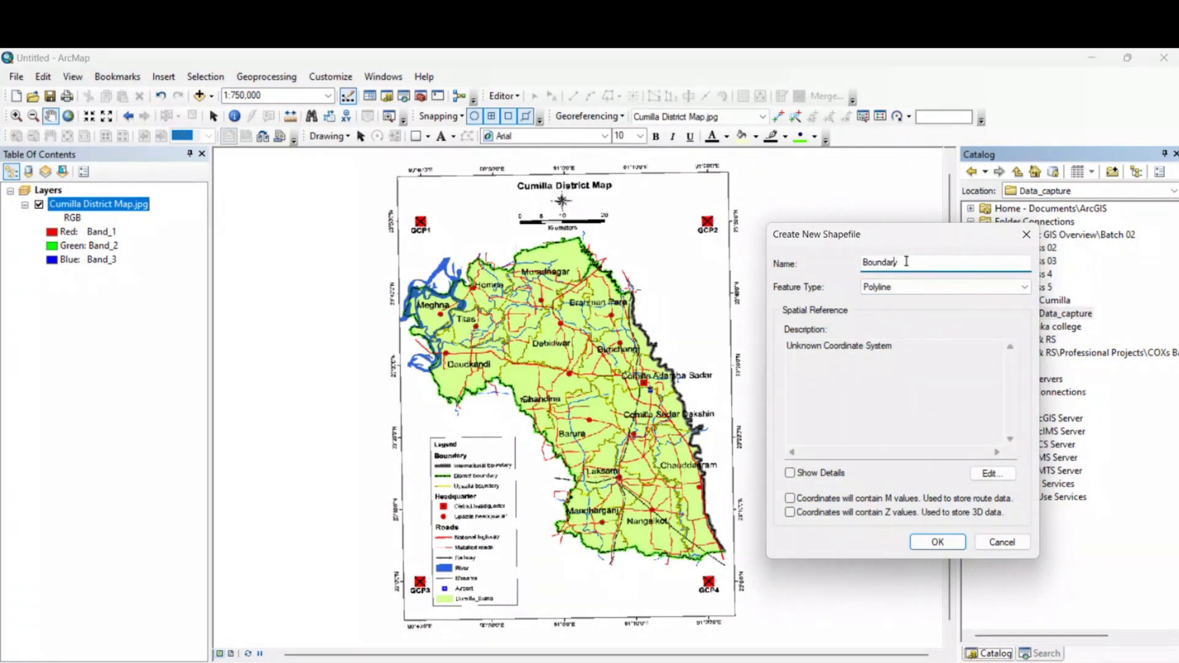
{"action": "key", "text": "Home"}
{"action": "type", "text": "Internaltional_"}
- Assign the WGS 1984 coordinate system to the International_Boundary shapefile and create it
{"action": "left_click", "coordinate": [990, 474]}
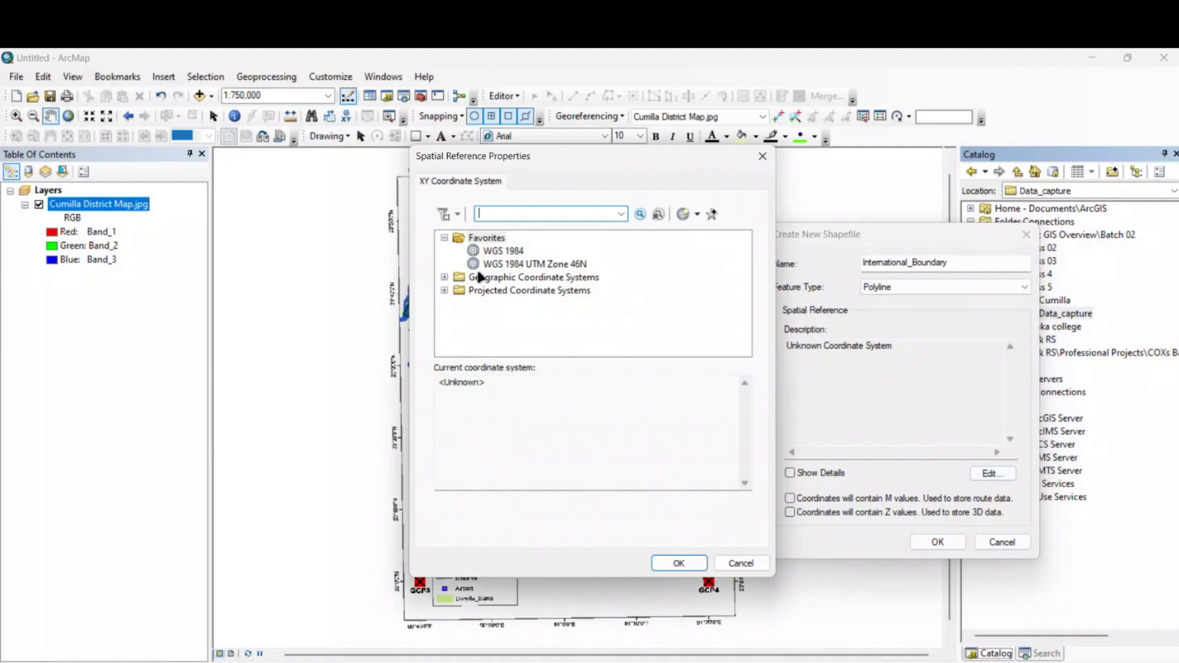
{"action": "left_click", "coordinate": [494, 252]}
{"action": "left_click", "coordinate": [678, 563]}
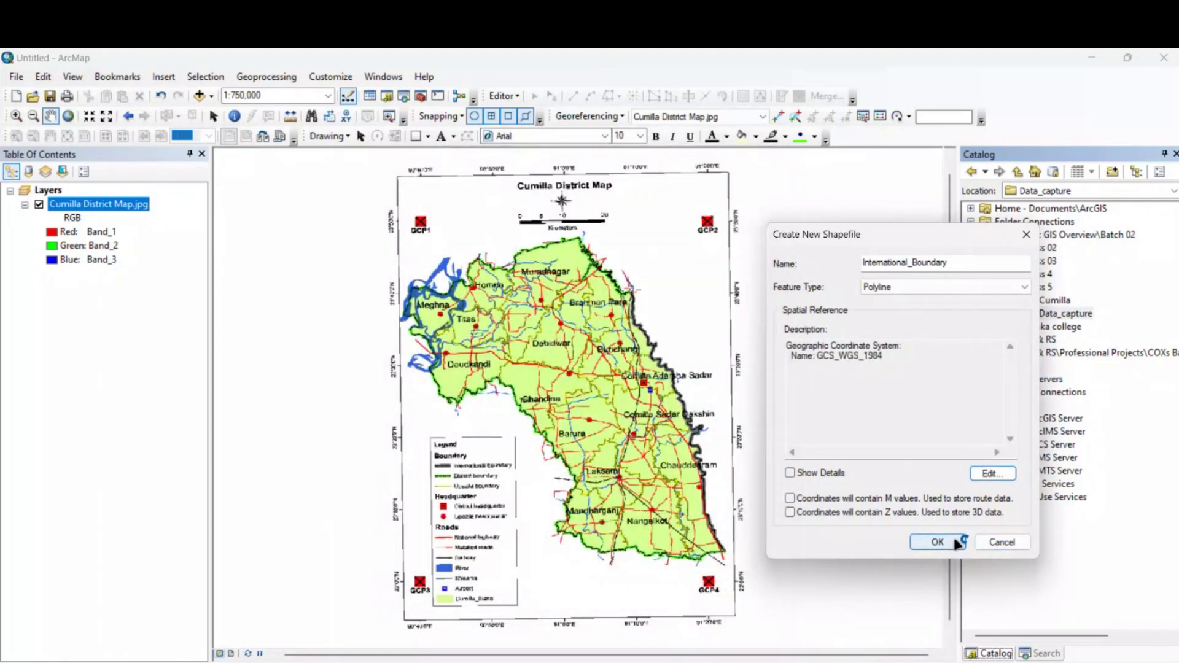
{"action": "left_click", "coordinate": [956, 544]}
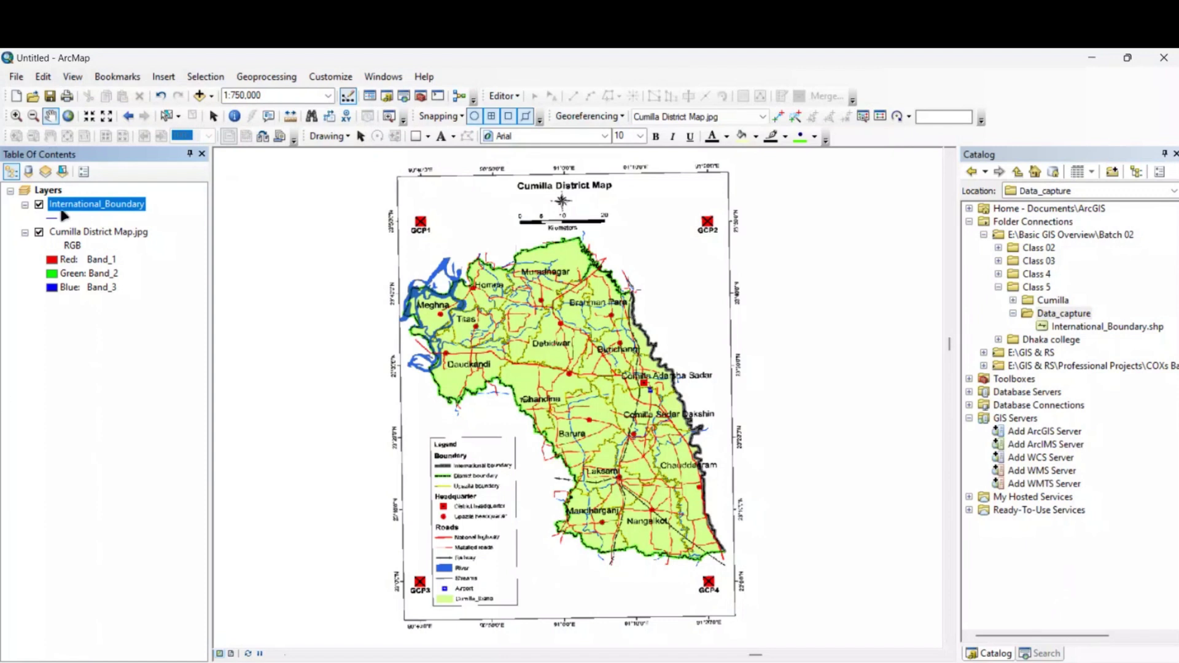
- Start another new shapefile in the Data_capture folder and name it District_boundary
{"action": "right_click", "coordinate": [1057, 315]}
{"action": "mouse_move", "coordinate": [1087, 412]}
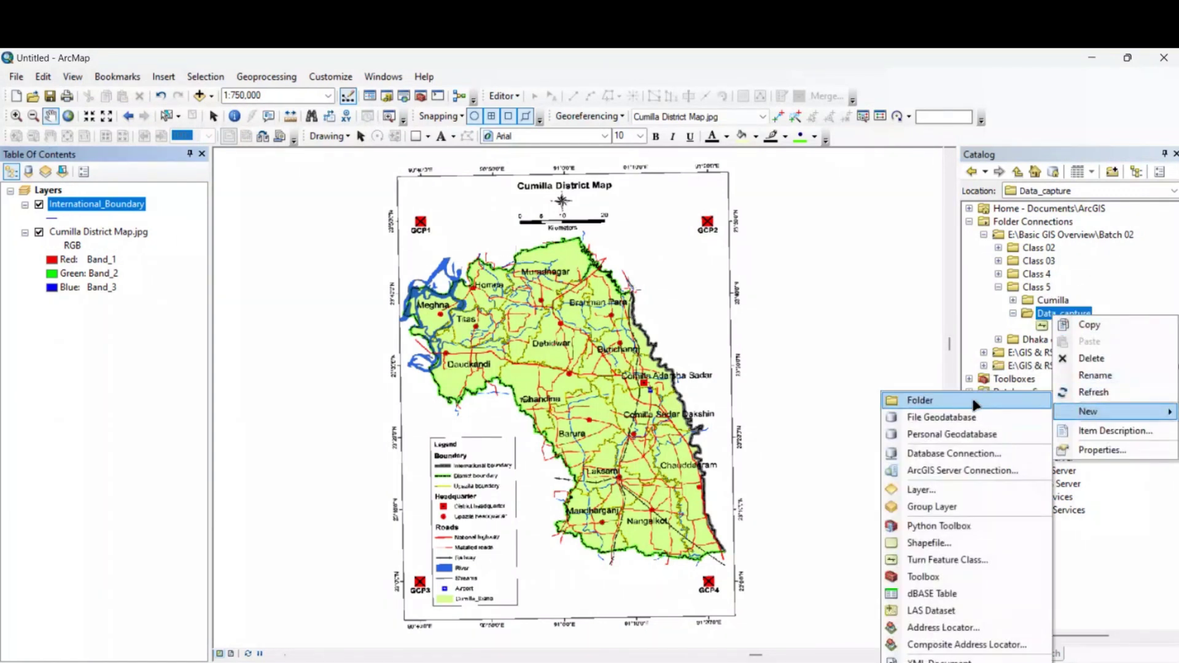
{"action": "left_click", "coordinate": [940, 543]}
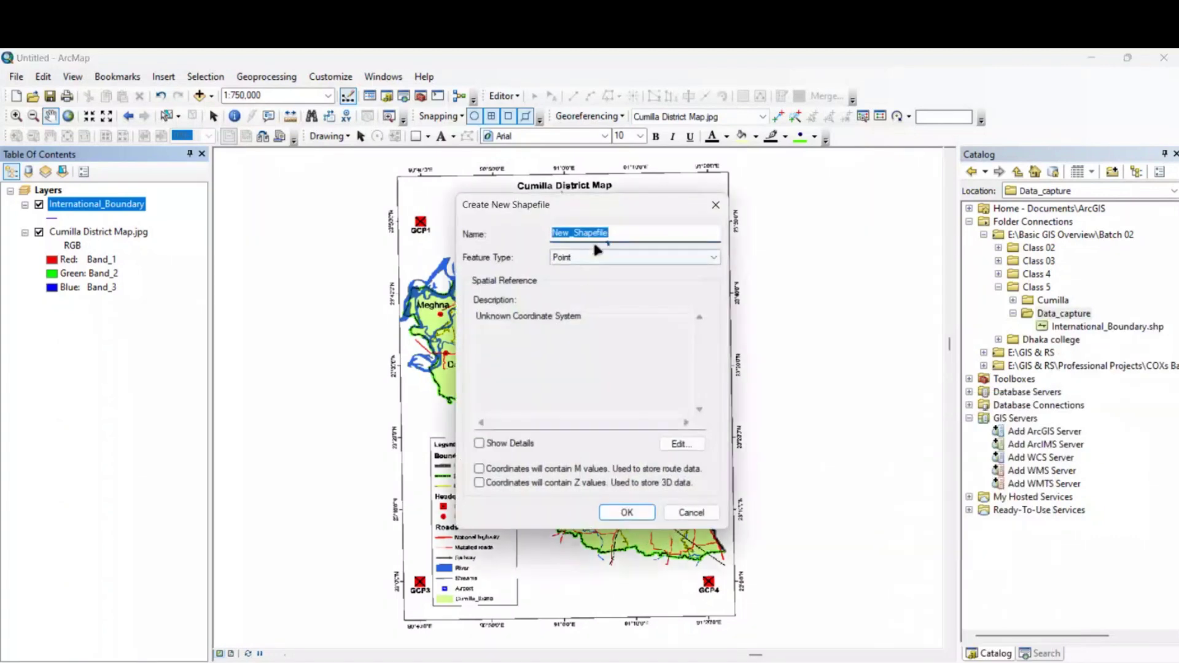
{"action": "type", "text": "District_bo"}
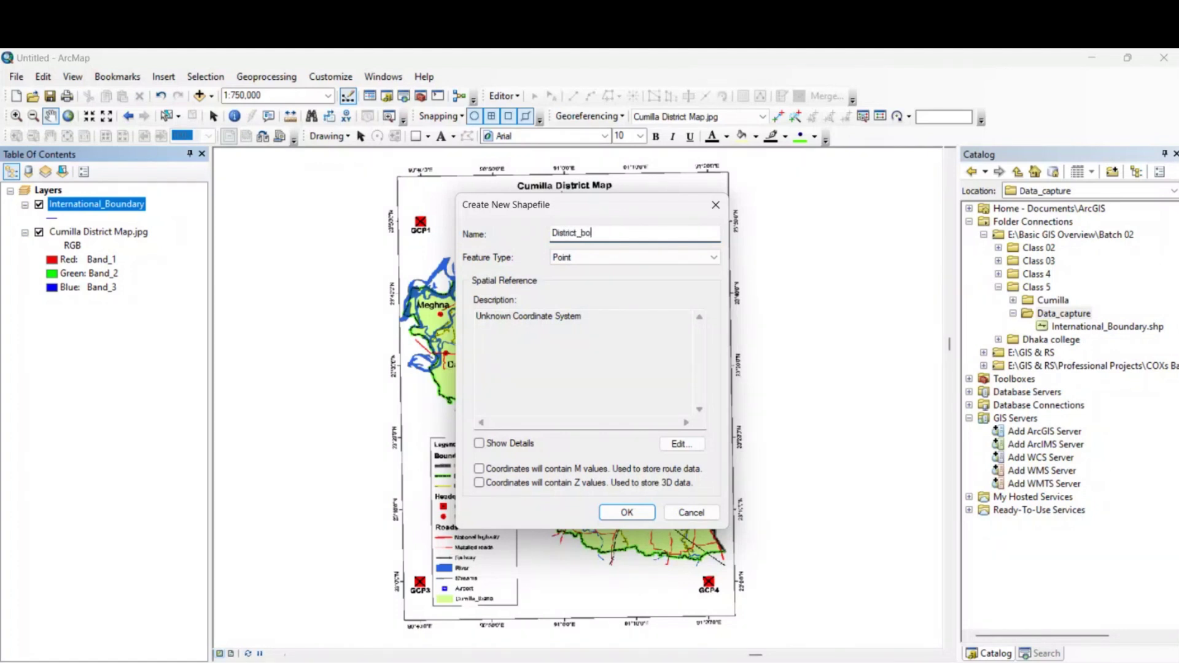
{"action": "type", "text": "undary"}
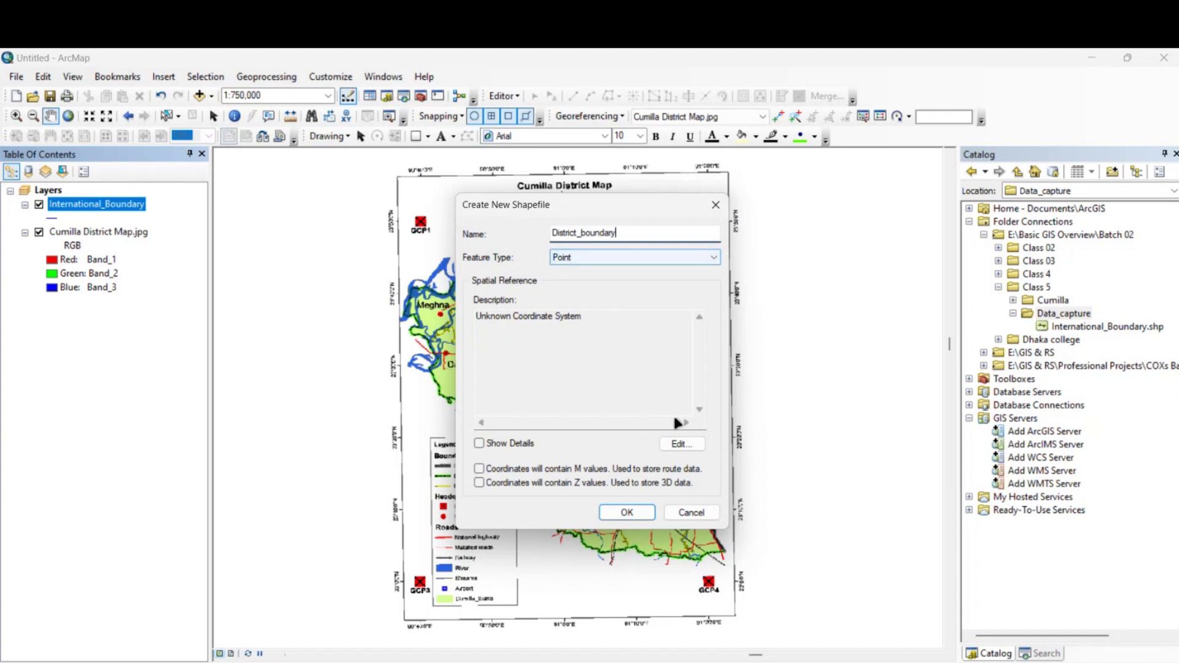
- Give the District_boundary shapefile the WGS 1984 coordinate system and the Polyline feature type, and create it
{"action": "left_click", "coordinate": [695, 442]}
{"action": "left_click", "coordinate": [498, 252]}
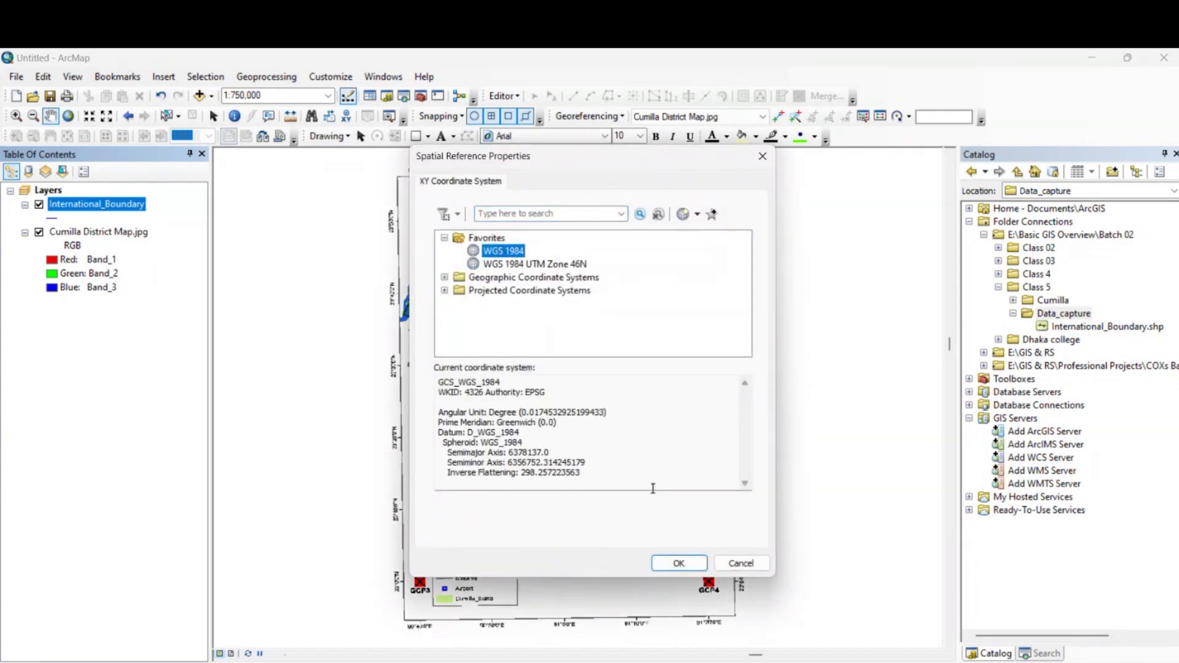
{"action": "left_click", "coordinate": [679, 563]}
{"action": "left_click", "coordinate": [648, 257]}
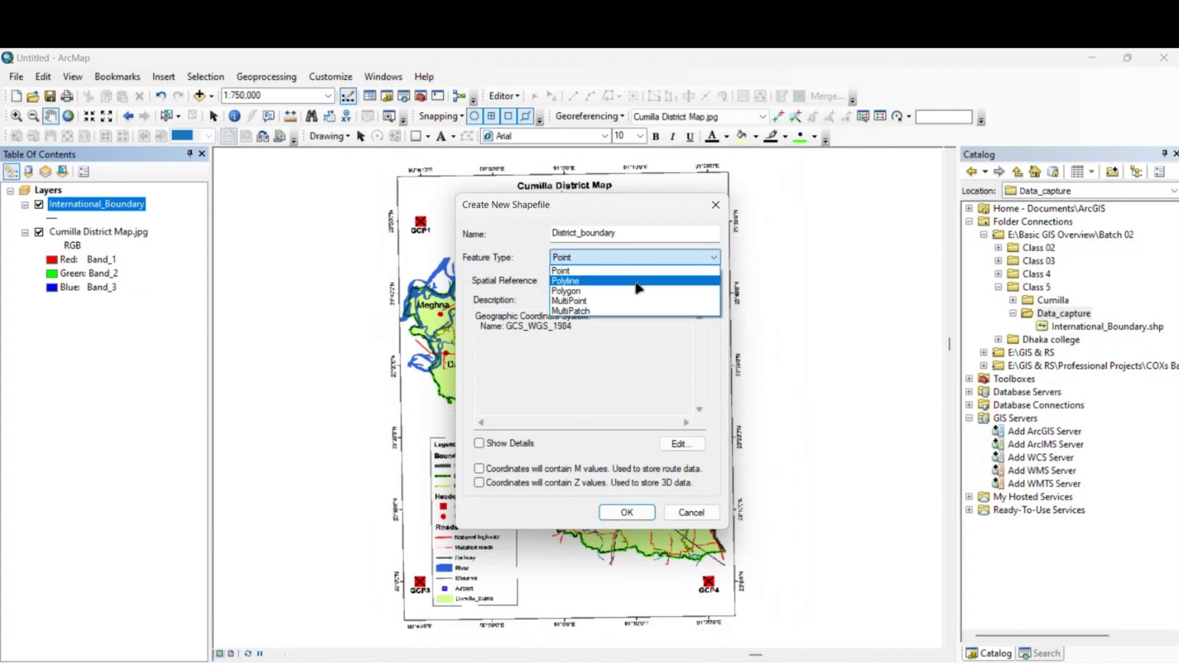
{"action": "left_click", "coordinate": [639, 269]}
{"action": "key", "text": "Down"}
{"action": "left_click", "coordinate": [627, 513]}
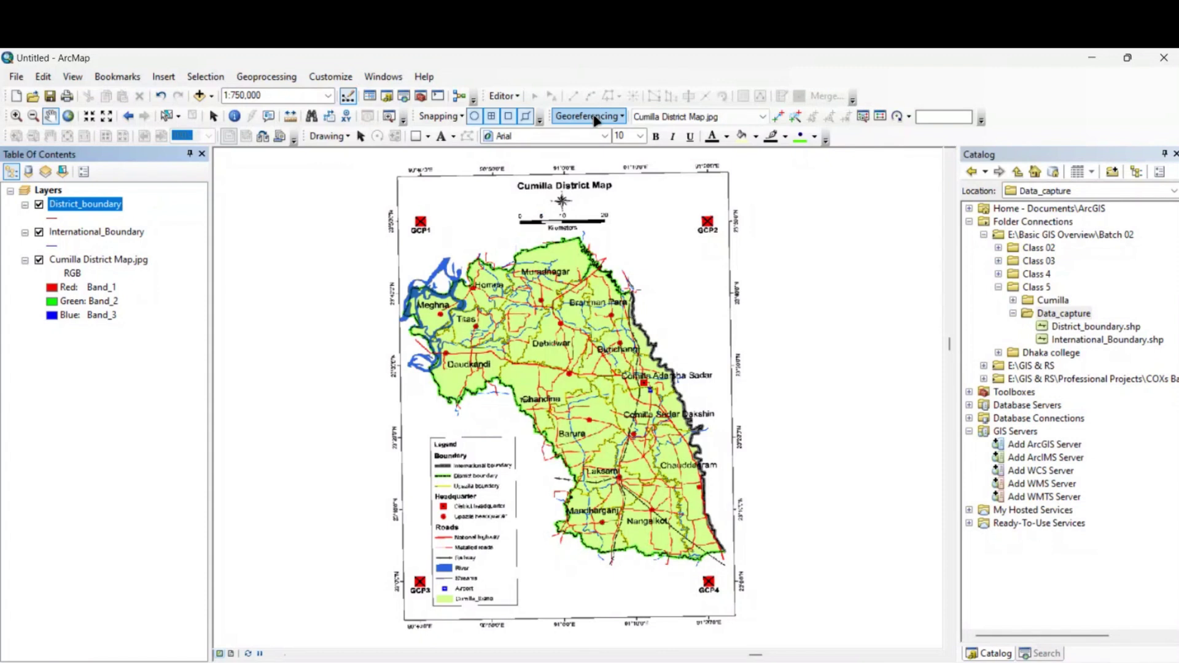
- Hide the Editor toolbar
{"action": "left_click", "coordinate": [335, 77]}
{"action": "mouse_move", "coordinate": [347, 93]}
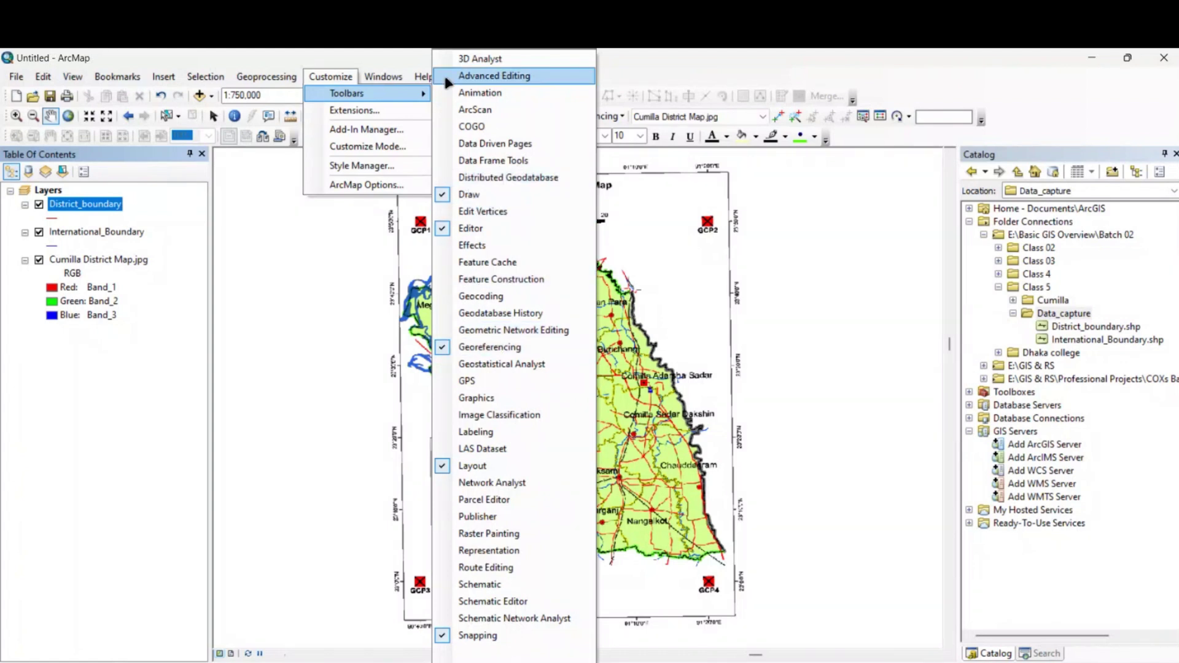
{"action": "left_click", "coordinate": [437, 56]}
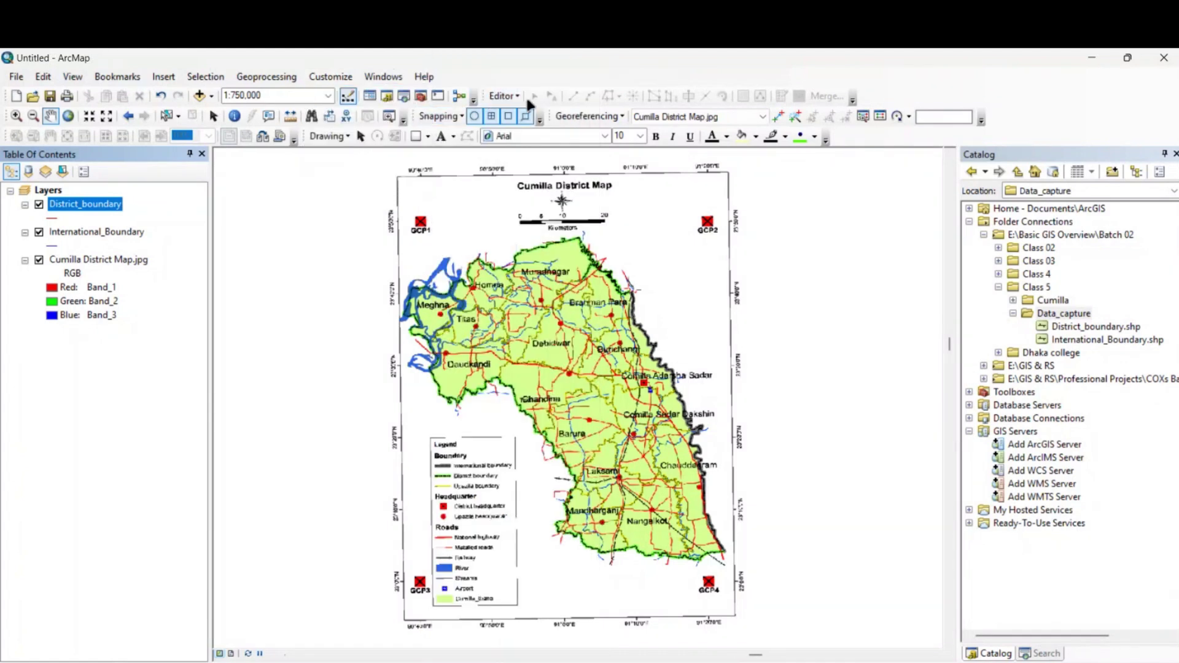
{"action": "left_click", "coordinate": [335, 78]}
{"action": "mouse_move", "coordinate": [346, 93]}
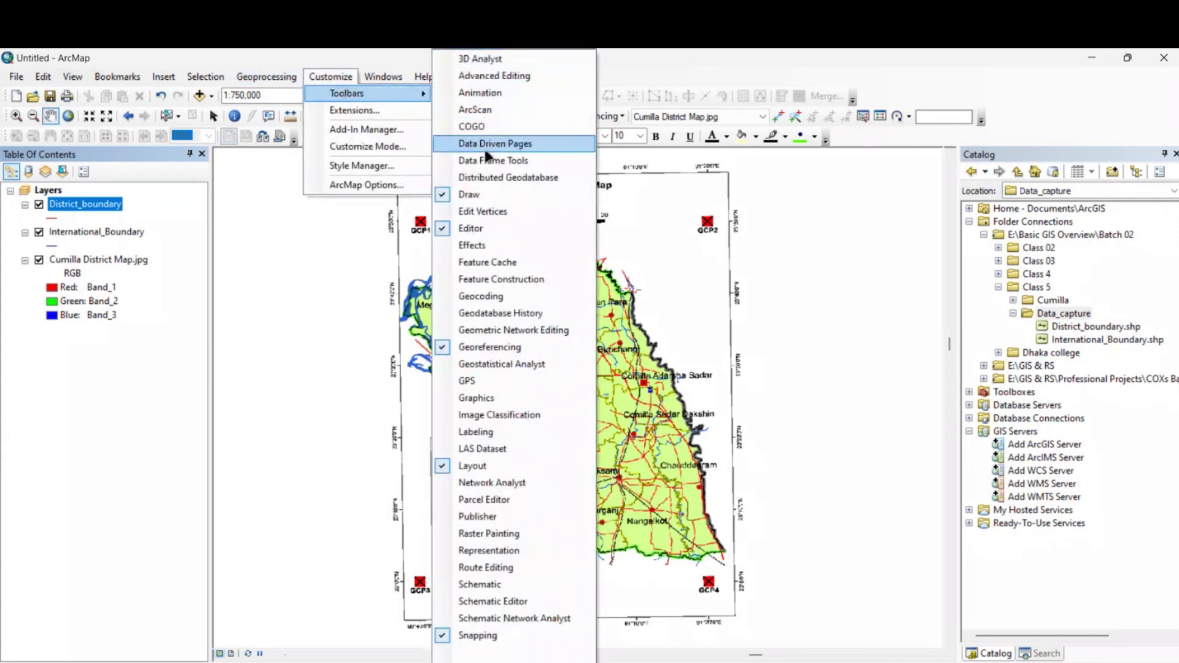
{"action": "left_click", "coordinate": [467, 229]}
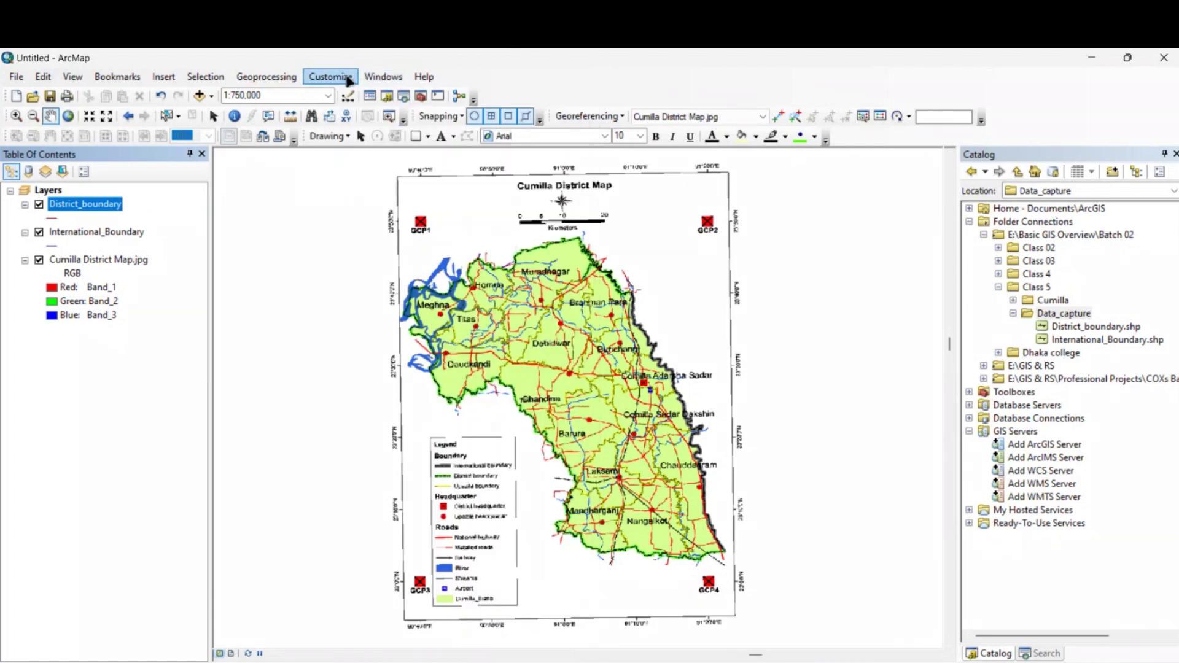
- Turn the Editor toolbar back on and dock it beside the standard tools above the map
{"action": "left_click", "coordinate": [348, 82]}
{"action": "mouse_move", "coordinate": [345, 93]}
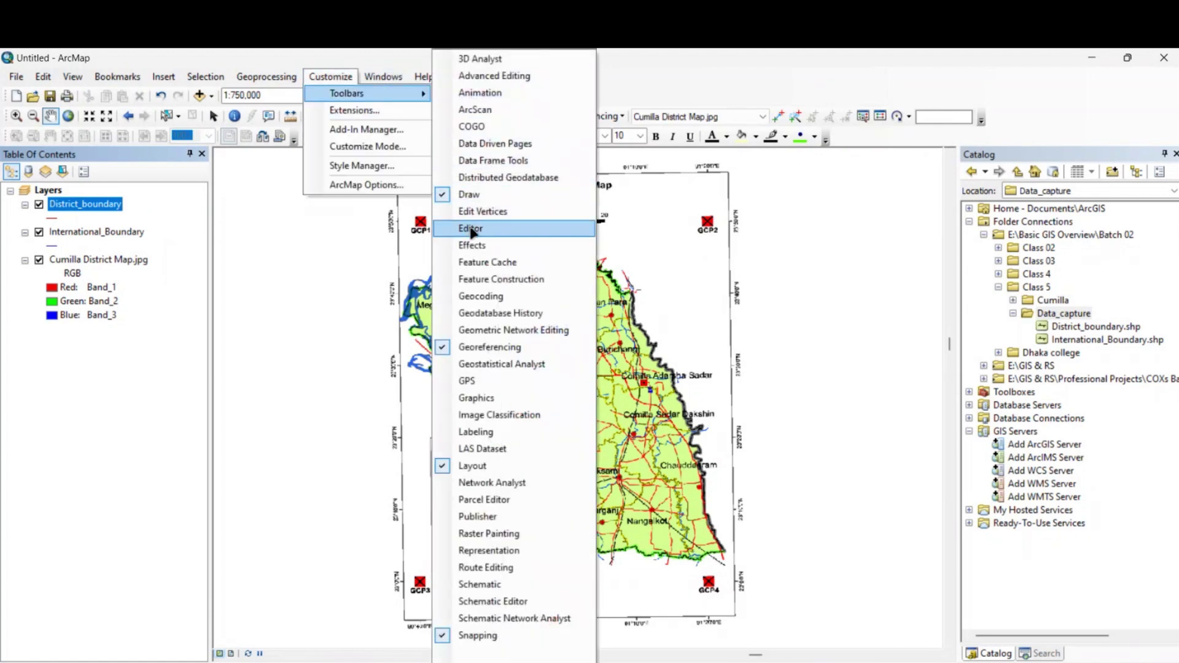
{"action": "left_click", "coordinate": [499, 230]}
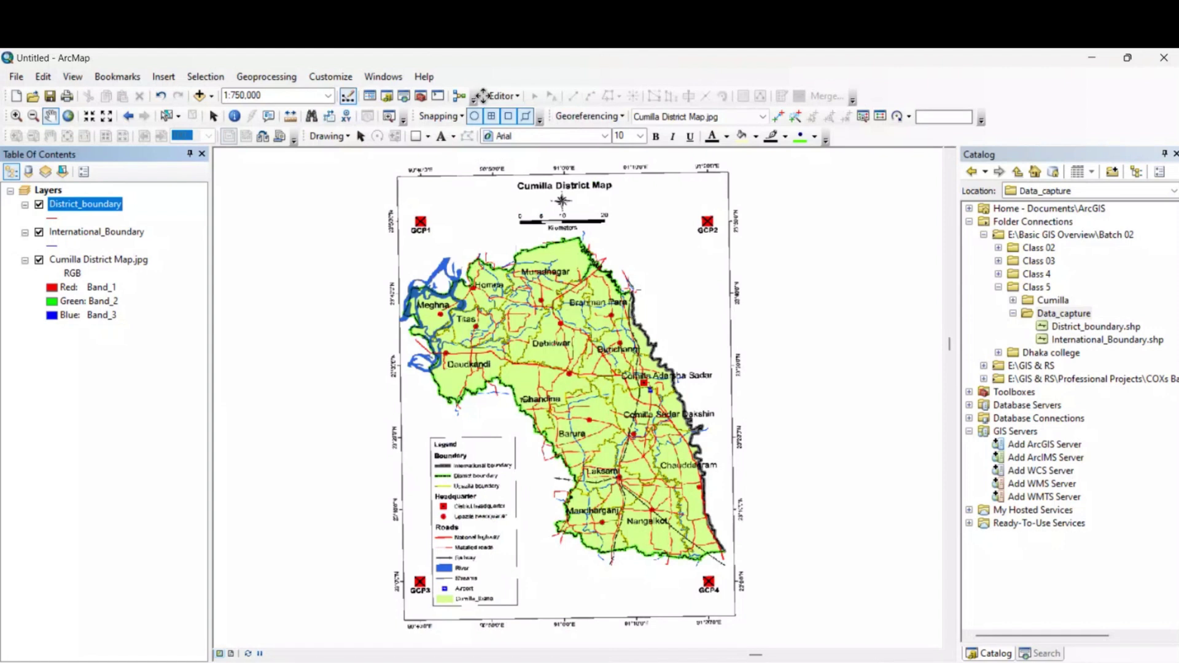
{"action": "left_click_drag", "start_coordinate": [483, 95], "coordinate": [298, 233]}
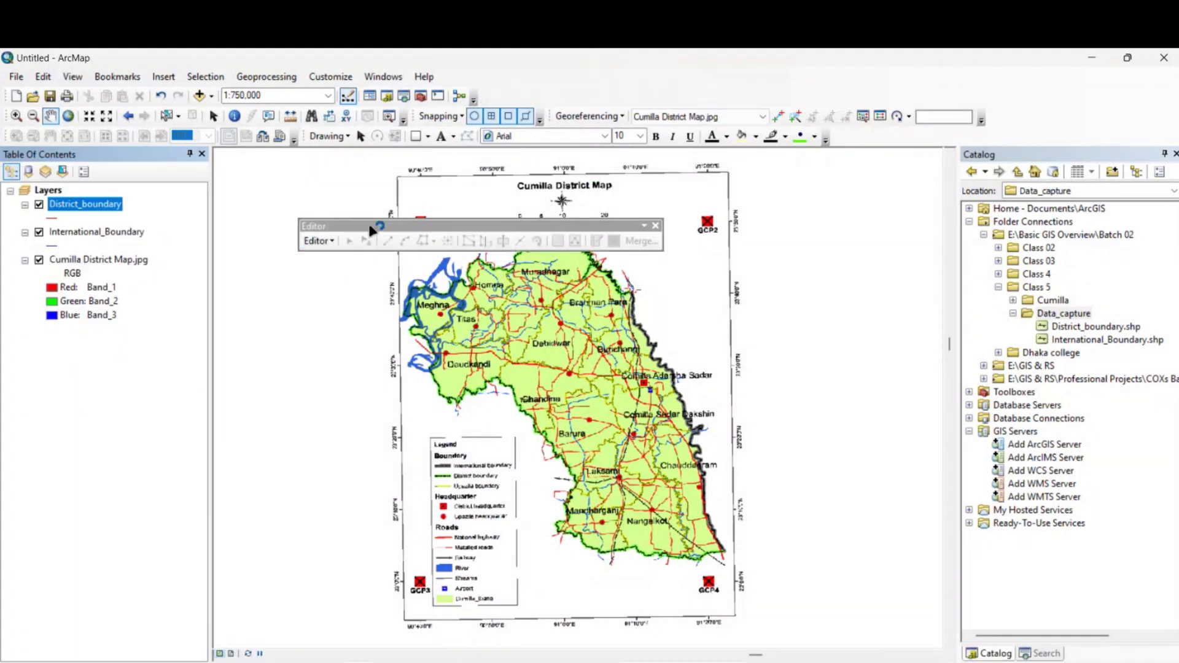
{"action": "left_click_drag", "start_coordinate": [372, 231], "coordinate": [480, 94]}
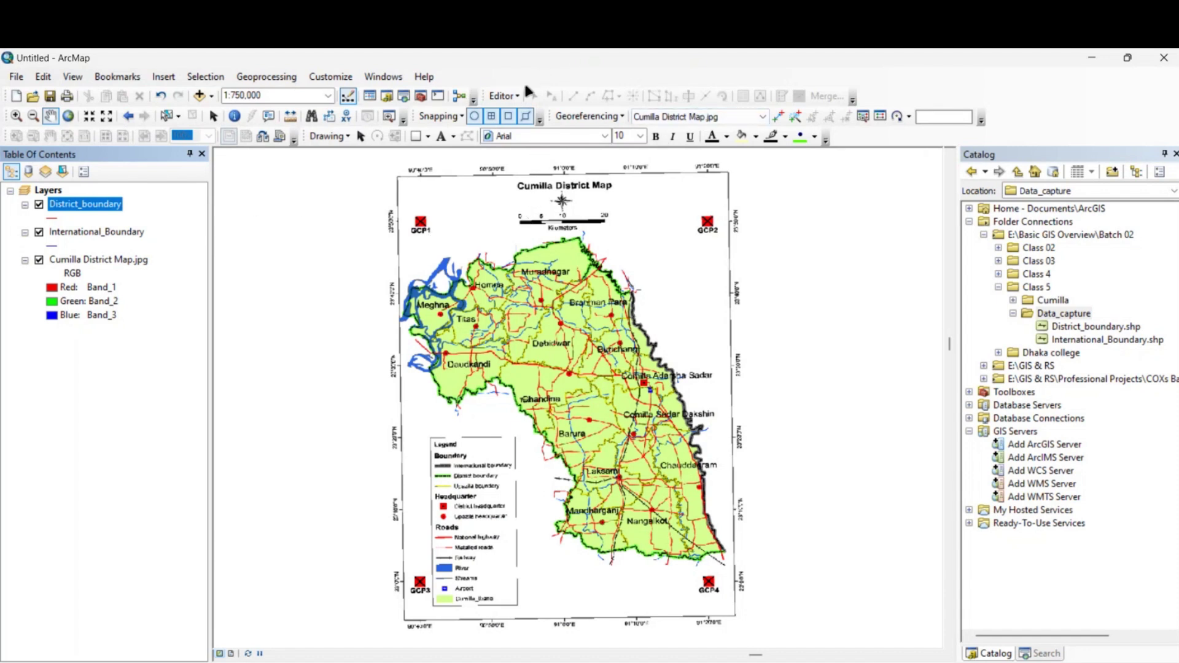
- Start an edit session and dock the Create Features window beneath the Catalog
{"action": "left_click", "coordinate": [517, 97]}
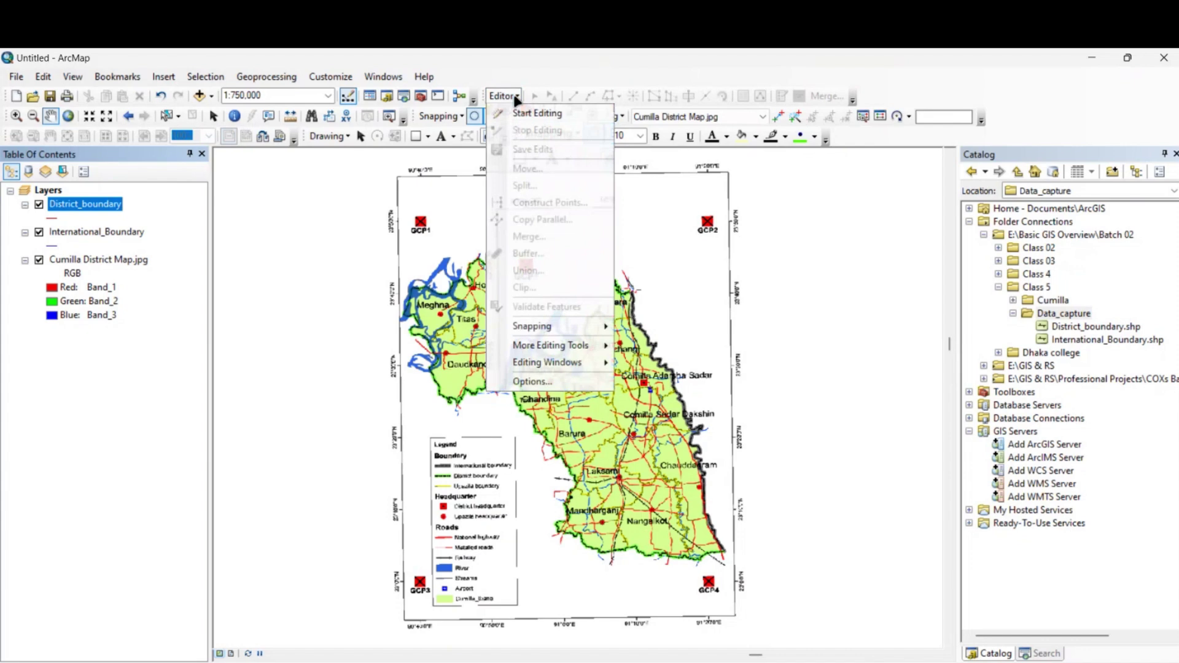
{"action": "left_click", "coordinate": [528, 113]}
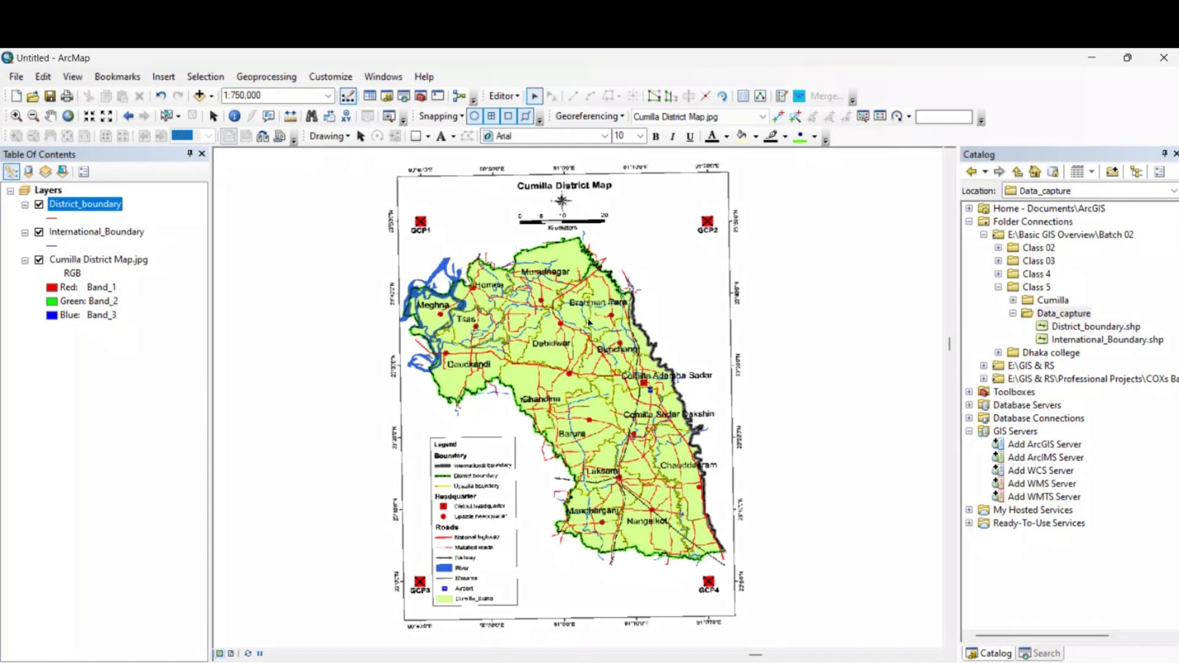
{"action": "scroll", "coordinate": [676, 384], "scroll_direction": "up", "scroll_amount": 3}
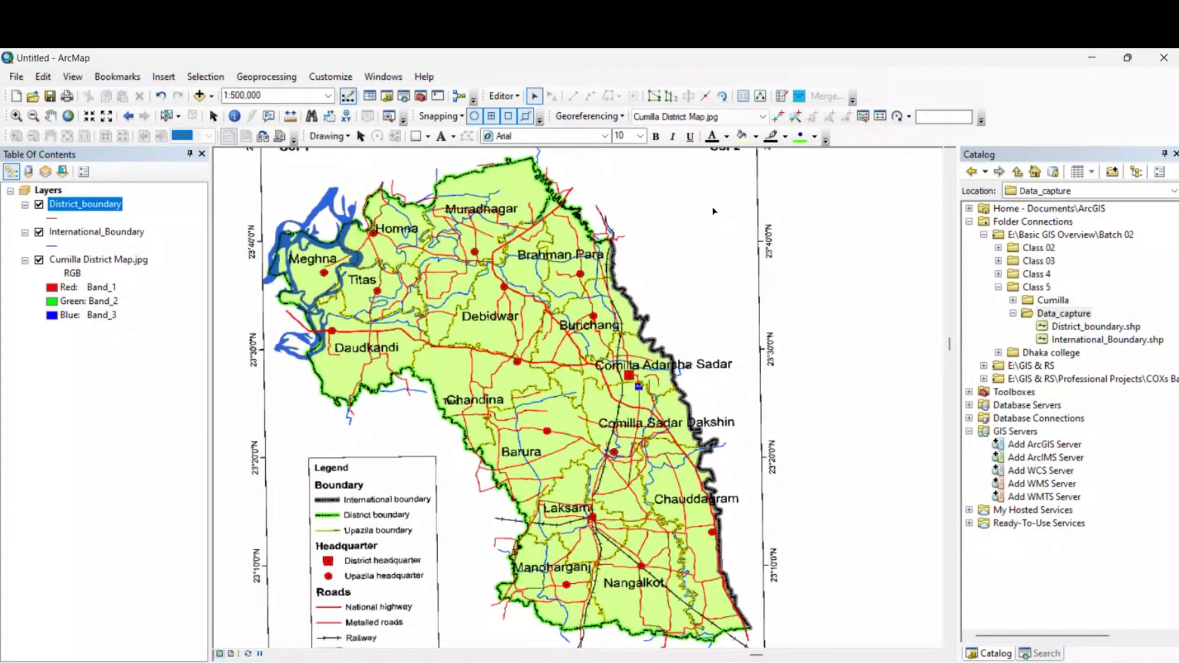
{"action": "left_click", "coordinate": [781, 96]}
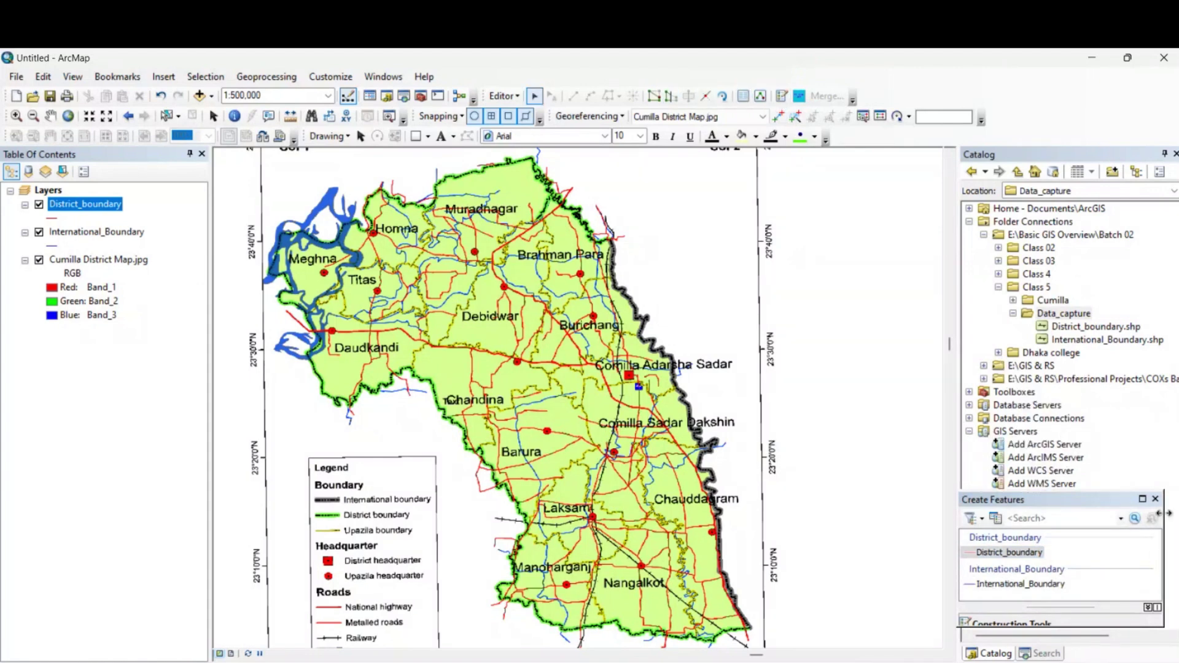
{"action": "left_click", "coordinate": [782, 98]}
{"action": "left_click", "coordinate": [782, 97]}
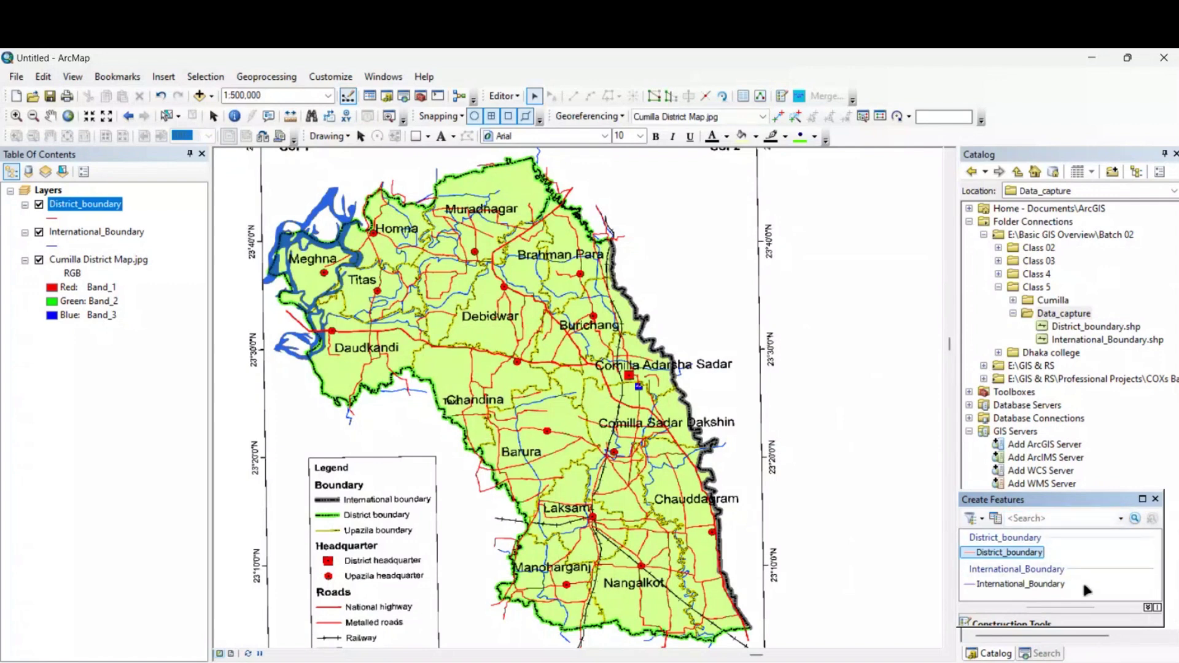
{"action": "left_click_drag", "start_coordinate": [1154, 608], "coordinate": [1160, 623]}
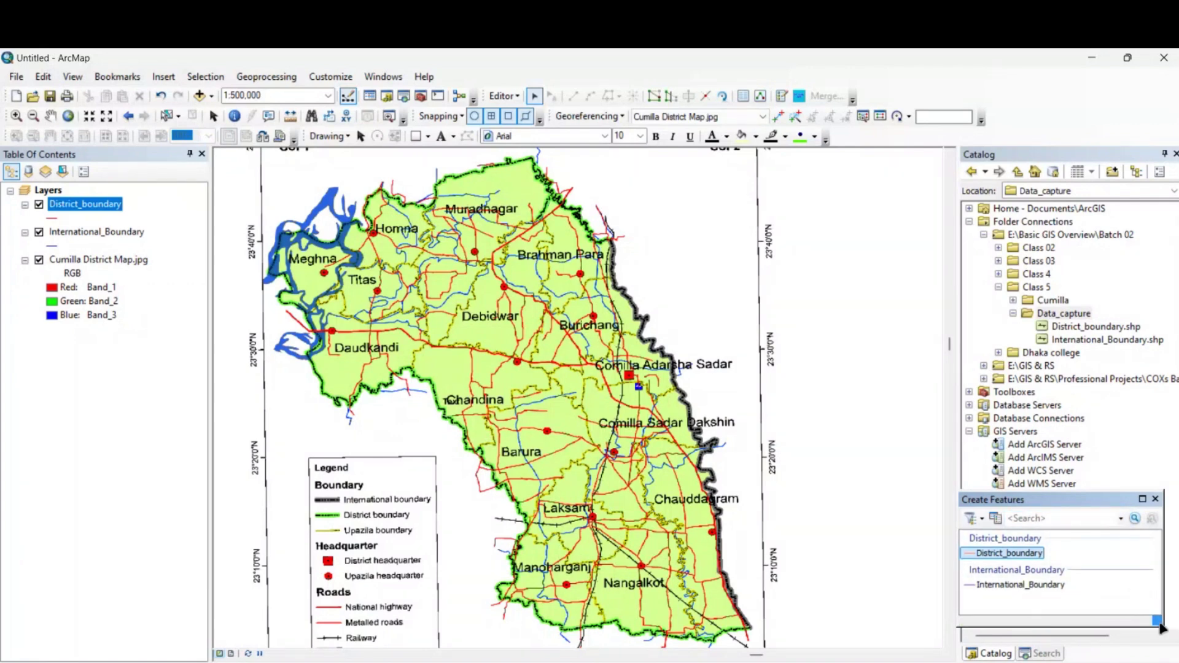
{"action": "left_click_drag", "start_coordinate": [1109, 501], "coordinate": [1076, 443]}
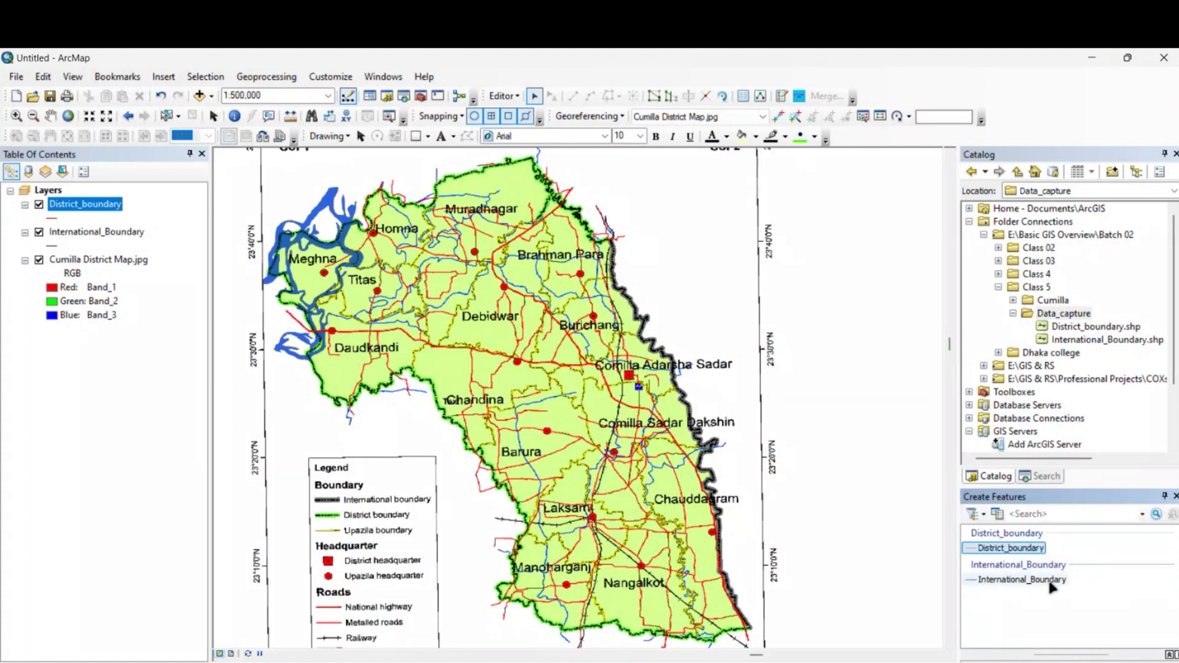
- Close the Create Features window and stop the edit session
{"action": "left_click", "coordinate": [1007, 579]}
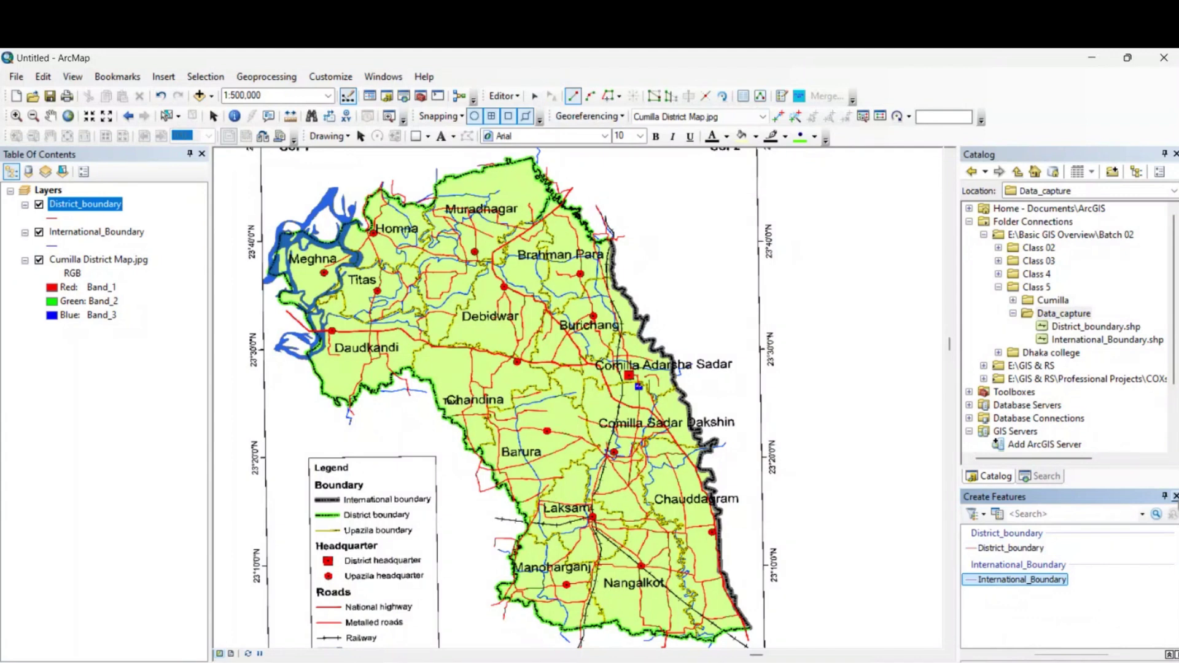
{"action": "left_click", "coordinate": [1174, 496]}
{"action": "left_click", "coordinate": [102, 232]}
{"action": "left_click", "coordinate": [52, 377]}
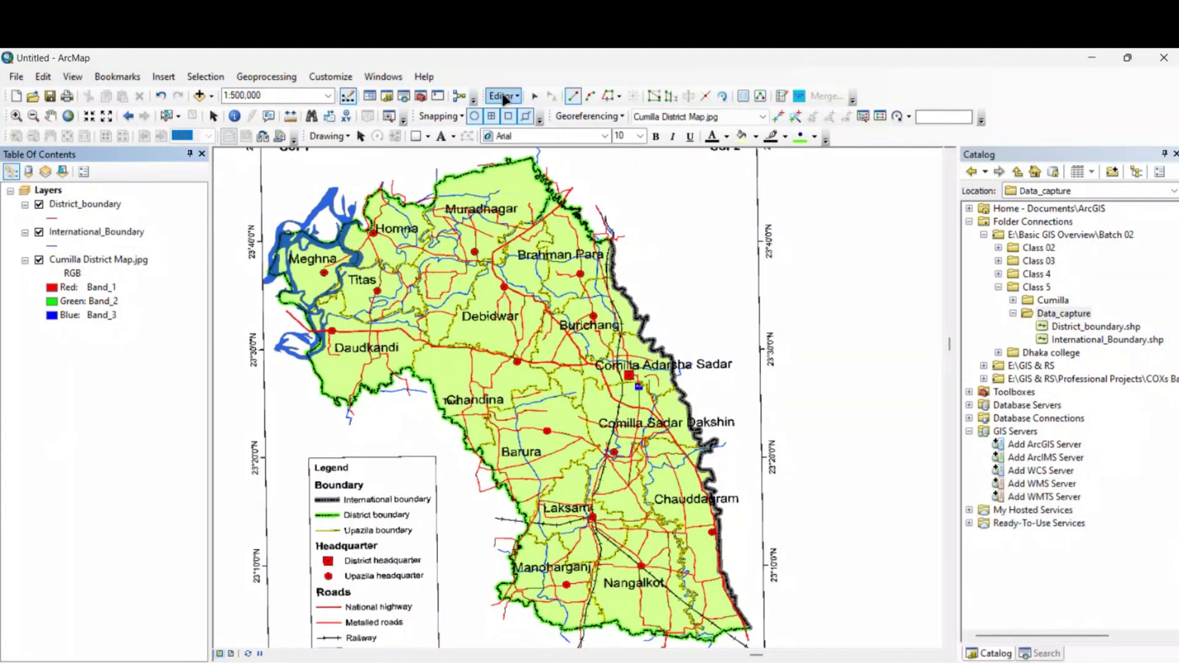
{"action": "left_click", "coordinate": [502, 96]}
{"action": "left_click", "coordinate": [510, 125]}
- Start editing and choose the International_Boundary template in the Create Features window
{"action": "left_click", "coordinate": [503, 95]}
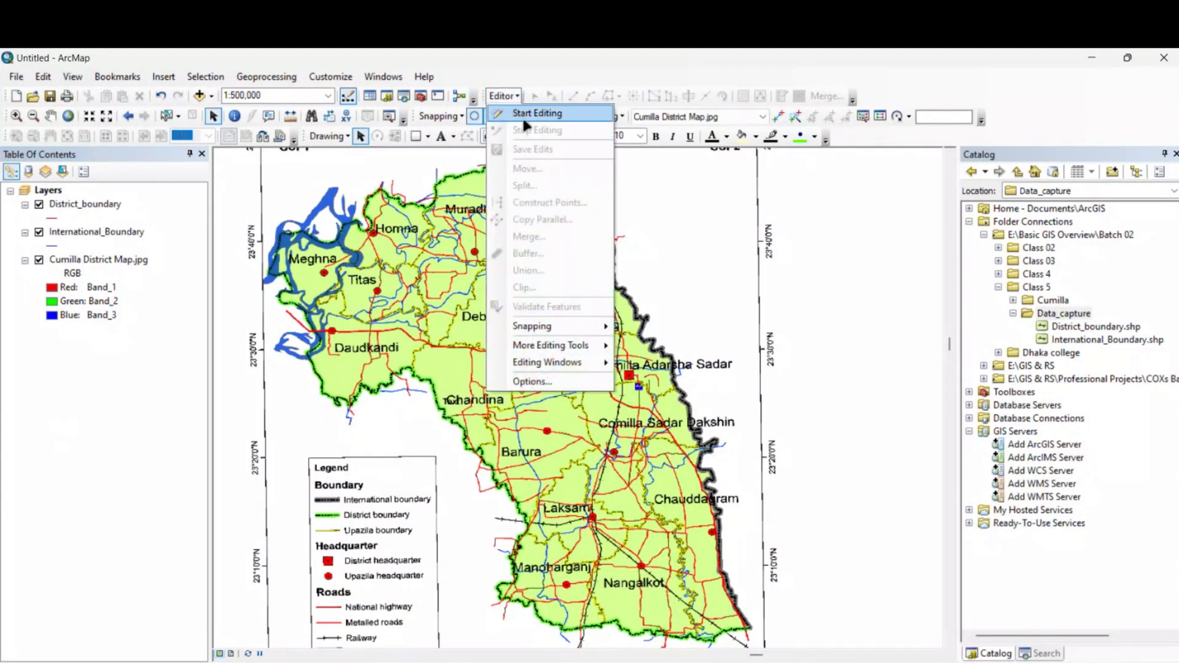
{"action": "left_click", "coordinate": [531, 113]}
{"action": "left_click", "coordinate": [510, 95]}
{"action": "left_click", "coordinate": [505, 96]}
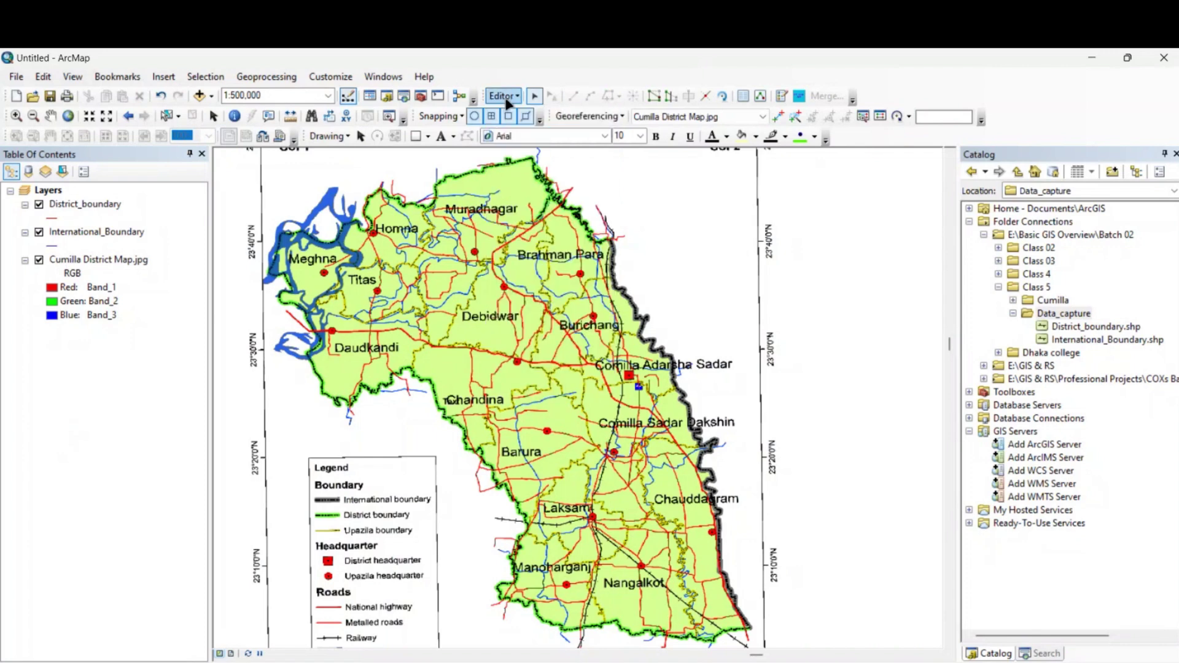
{"action": "left_click", "coordinate": [782, 95]}
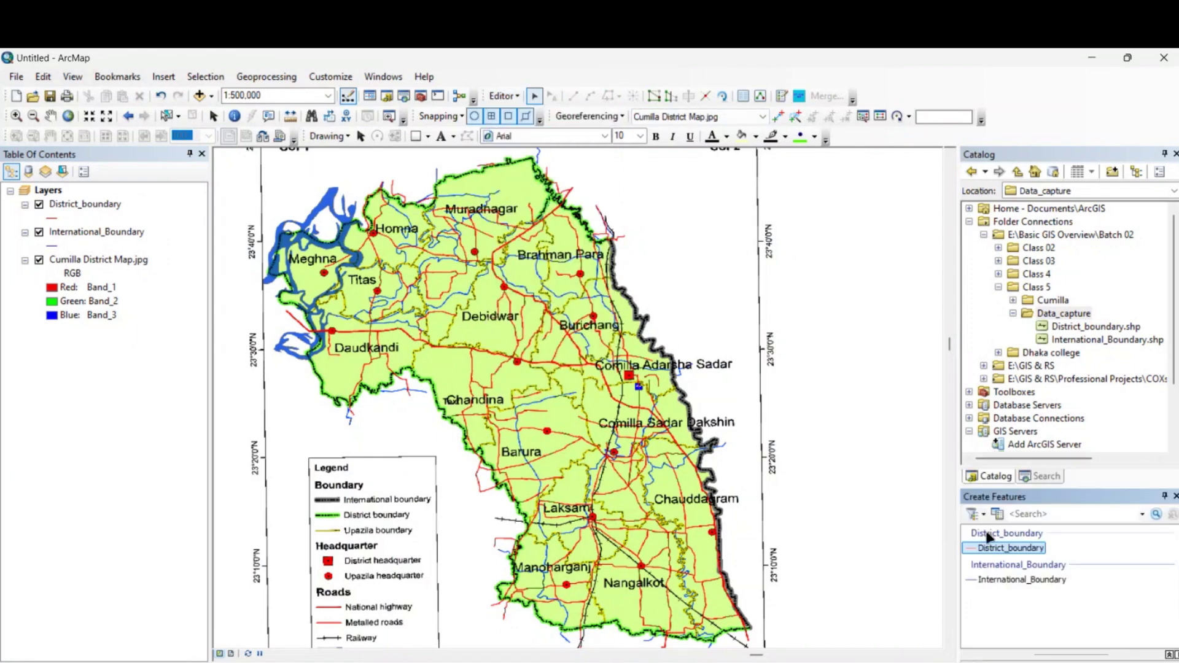
{"action": "left_click", "coordinate": [1021, 580]}
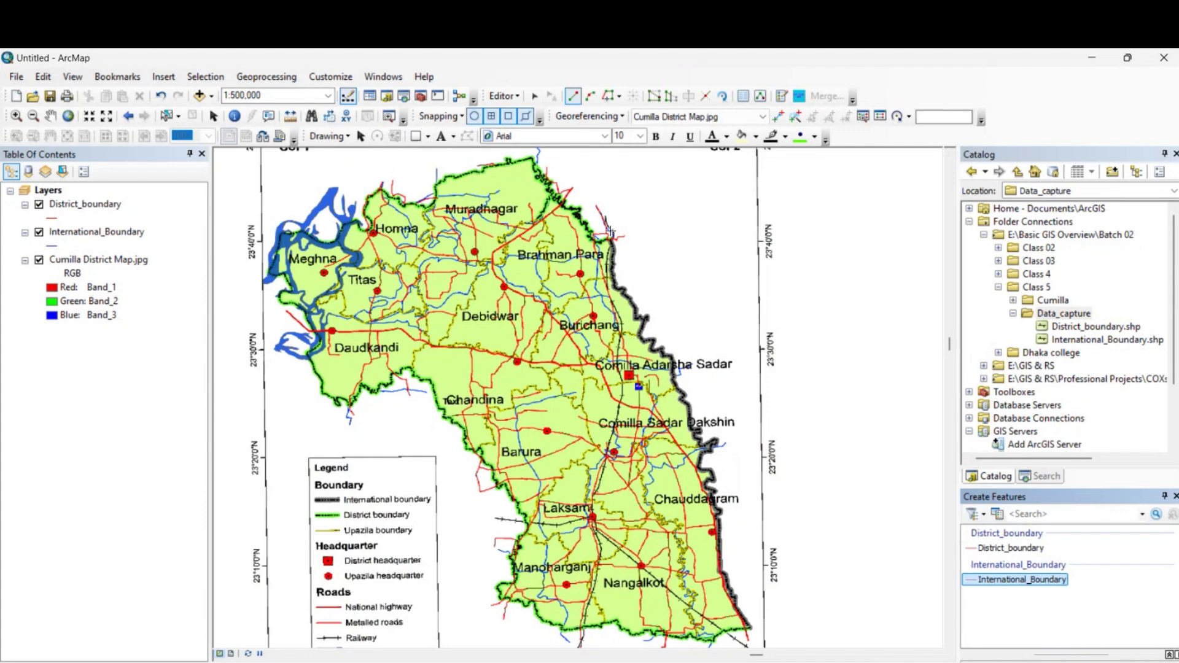
- Start the International_Boundary line at the district's southeastern tip, where it meets the green district boundary, and trace the black dashes northward past the first sharp jog
{"action": "scroll", "coordinate": [611, 231], "scroll_direction": "down", "scroll_amount": 2}
{"action": "scroll", "coordinate": [612, 249], "scroll_direction": "down", "scroll_amount": 1}
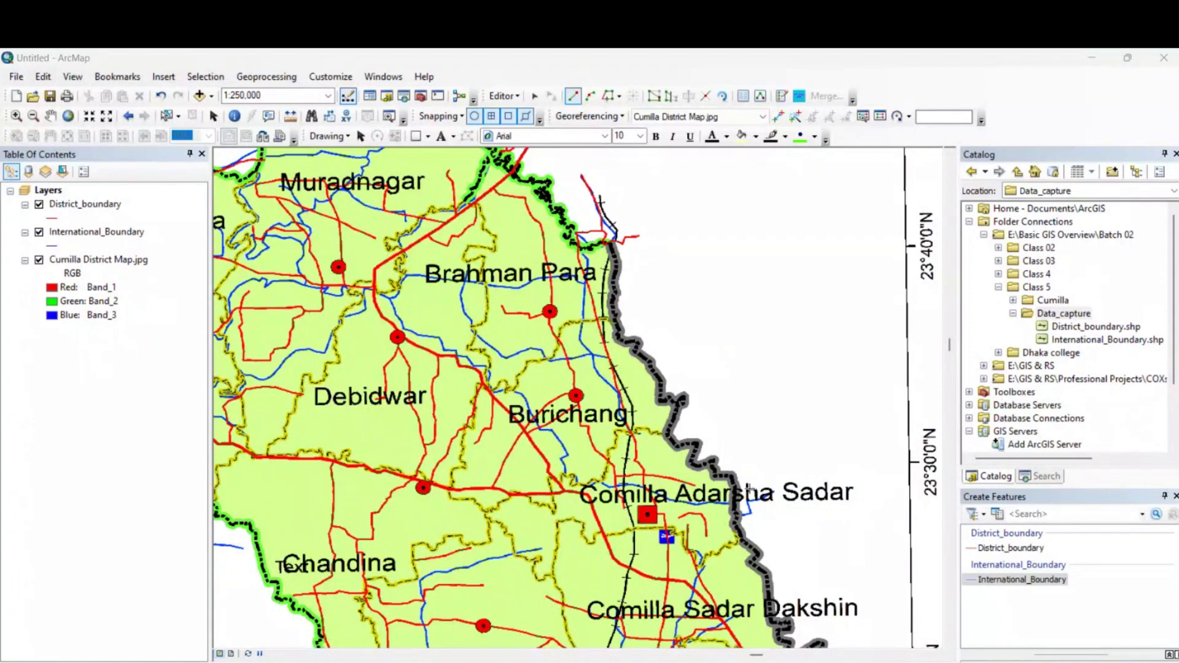
{"action": "scroll", "coordinate": [749, 489], "scroll_direction": "up", "scroll_amount": 2}
{"action": "scroll", "coordinate": [600, 482], "scroll_direction": "down", "scroll_amount": 6}
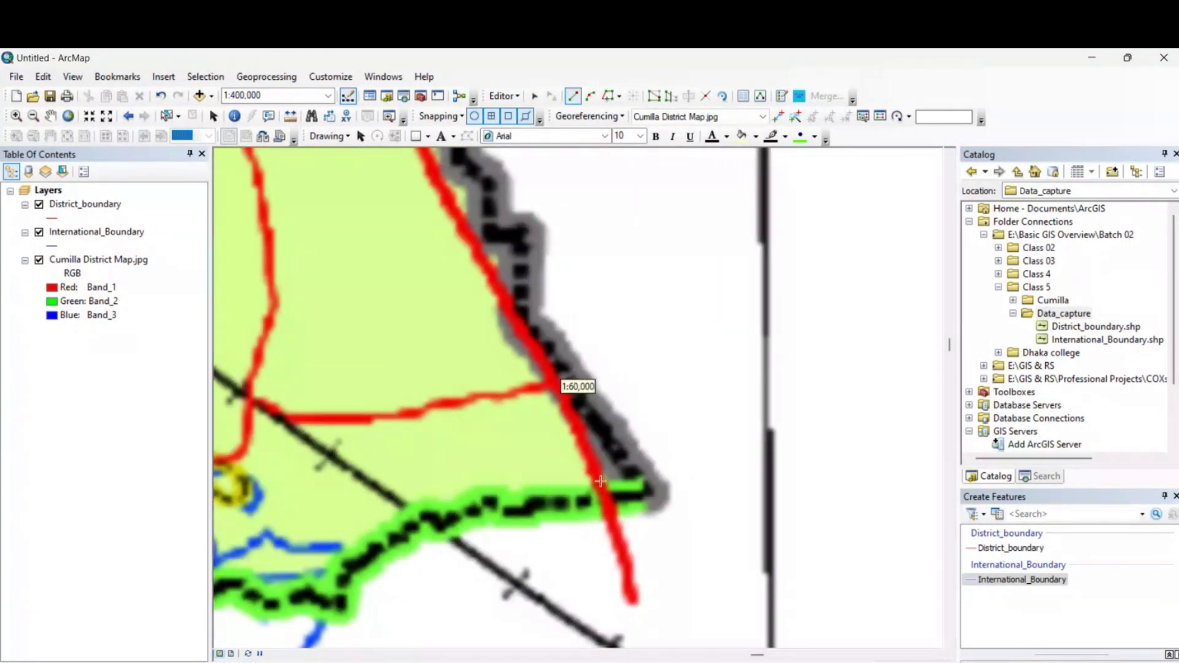
{"action": "scroll", "coordinate": [653, 498], "scroll_direction": "down", "scroll_amount": 1}
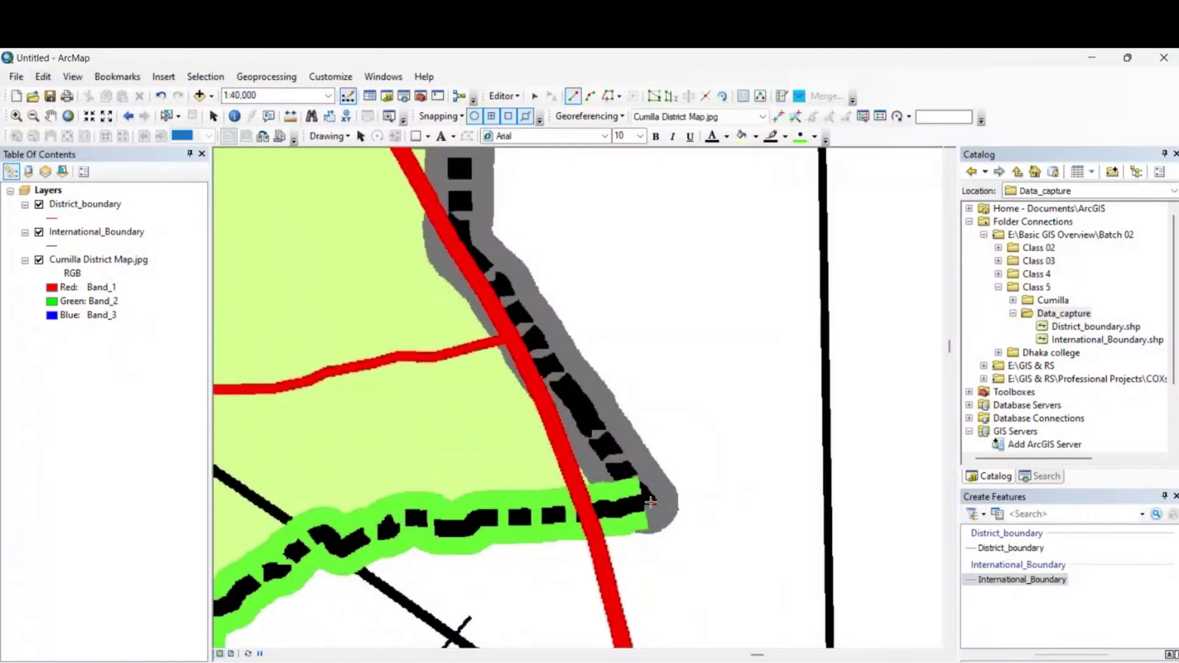
{"action": "left_click", "coordinate": [651, 502]}
{"action": "left_click", "coordinate": [576, 399]}
{"action": "left_click", "coordinate": [503, 292]}
{"action": "left_click", "coordinate": [462, 233]}
{"action": "left_click_drag", "start_coordinate": [494, 194], "coordinate": [509, 280]}
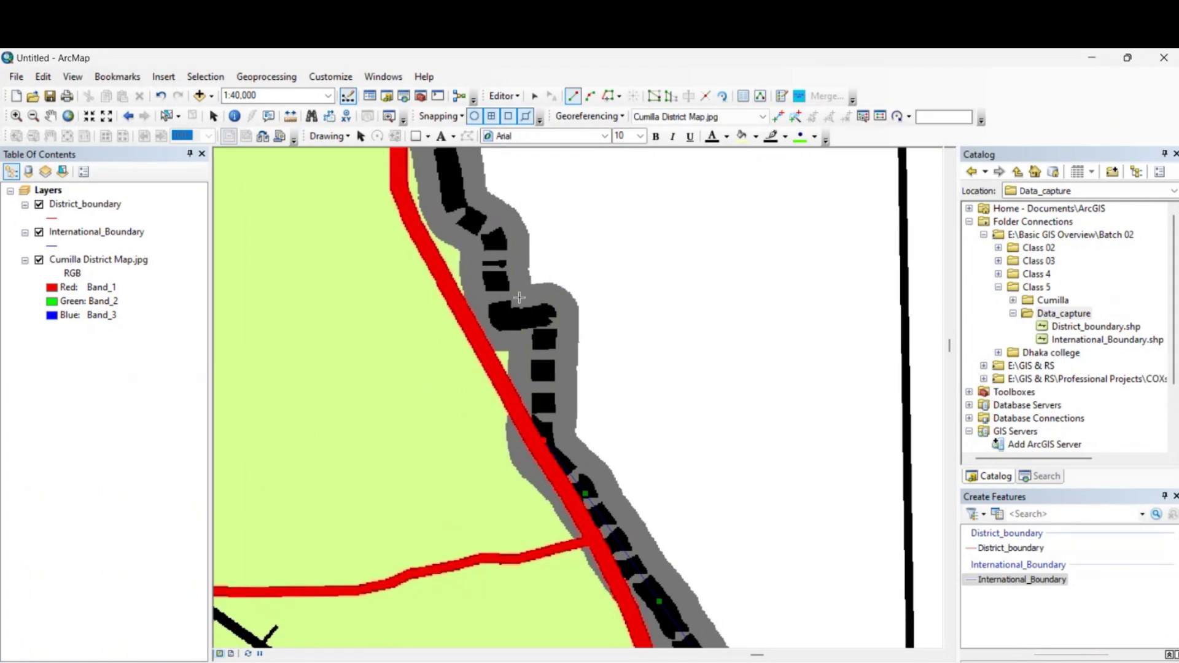
{"action": "left_click", "coordinate": [542, 317]}
{"action": "left_click_drag", "start_coordinate": [500, 230], "coordinate": [529, 421]}
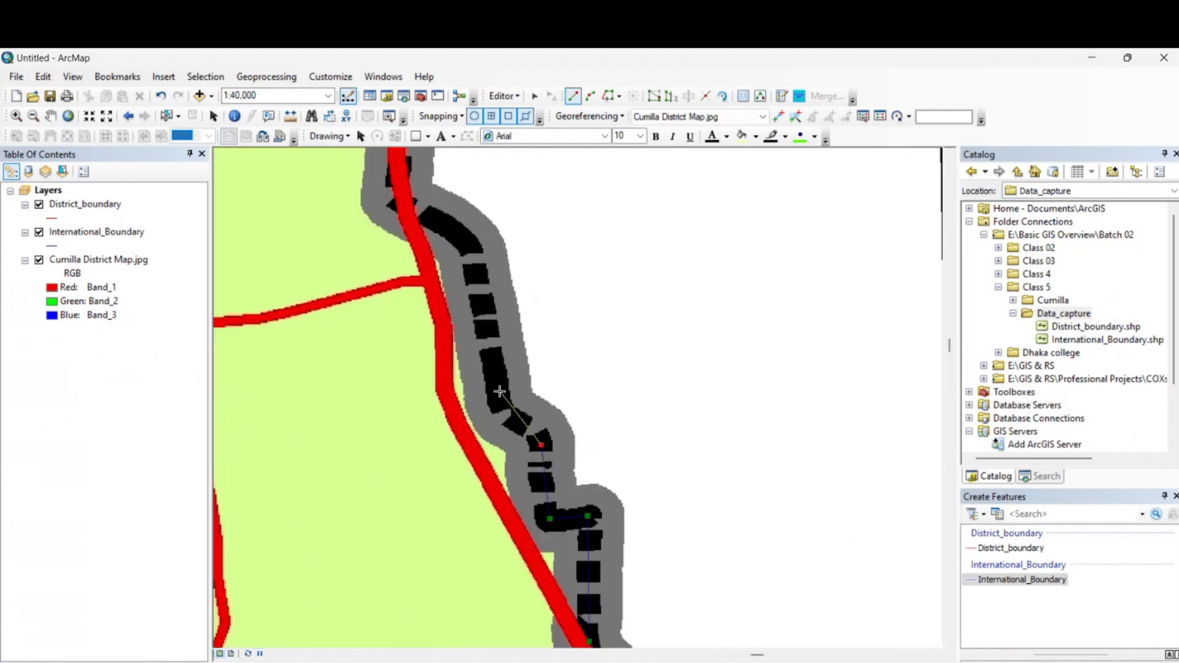
- Continue the International_Boundary line northwest along the black dashes and around the curved bend to where the red road crosses the boundary
{"action": "scroll", "coordinate": [497, 391], "scroll_direction": "down", "scroll_amount": 5}
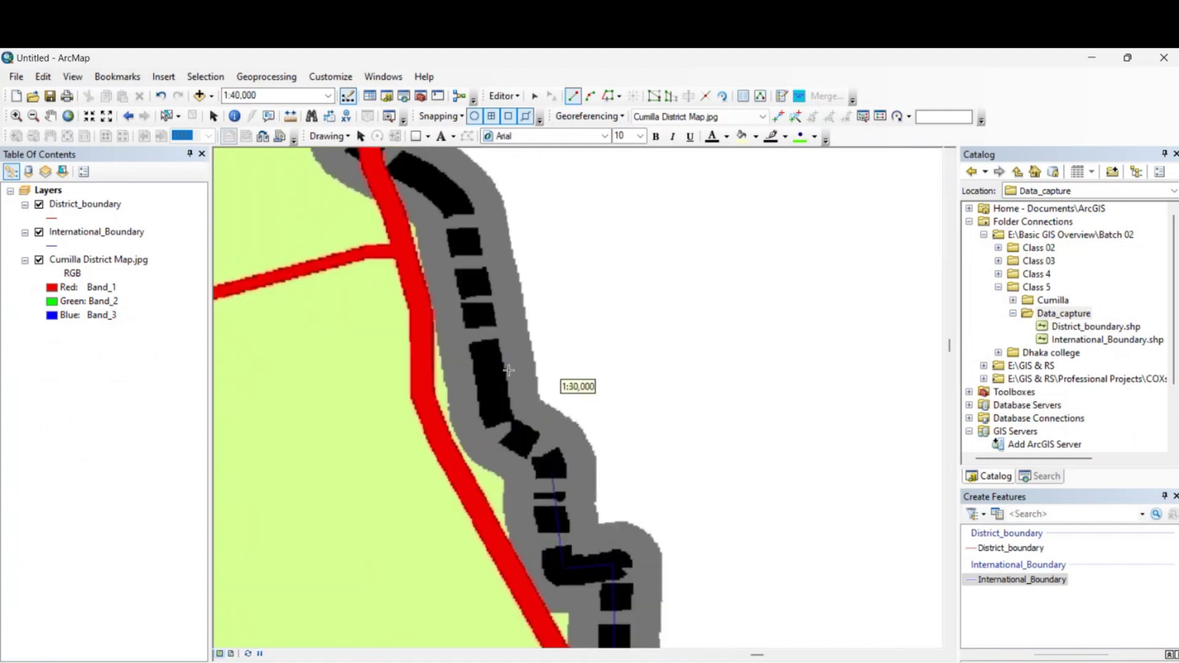
{"action": "scroll", "coordinate": [509, 370], "scroll_direction": "down", "scroll_amount": 3}
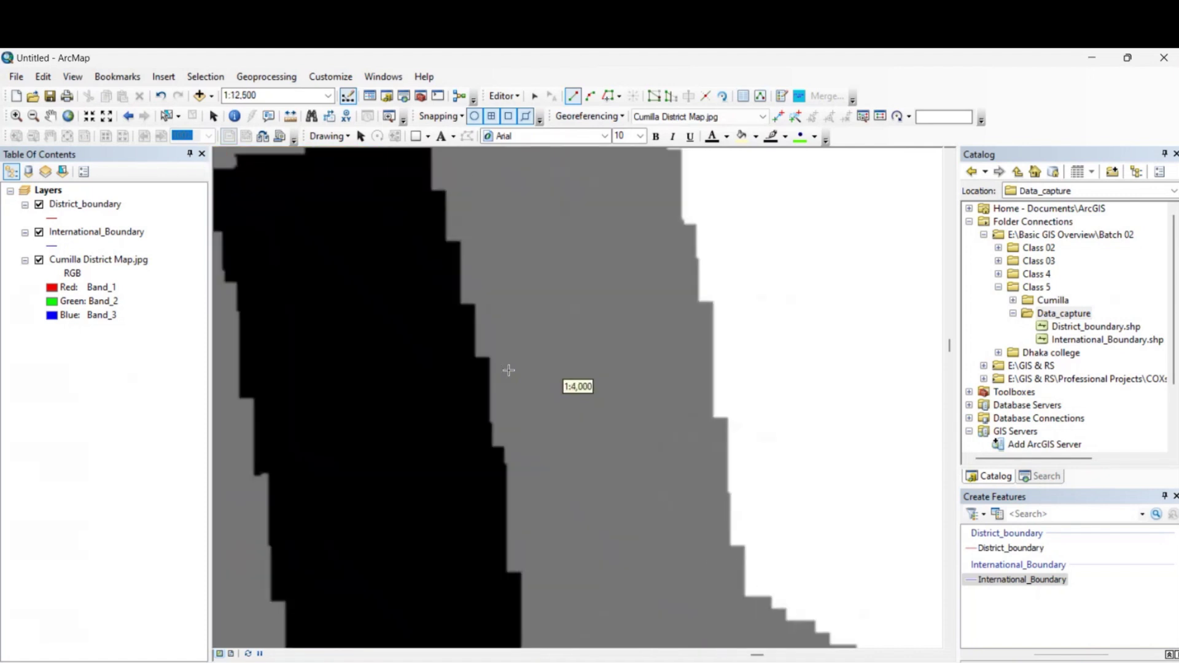
{"action": "scroll", "coordinate": [467, 331], "scroll_direction": "down", "scroll_amount": 1}
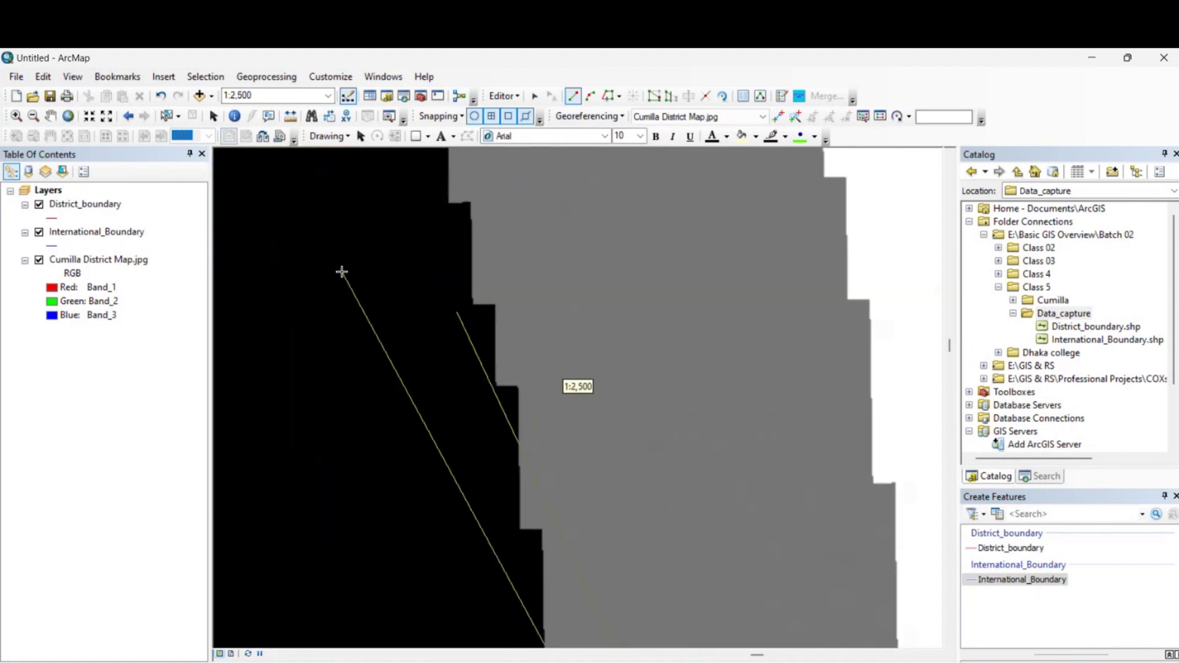
{"action": "scroll", "coordinate": [340, 272], "scroll_direction": "up", "scroll_amount": 3}
{"action": "scroll", "coordinate": [402, 288], "scroll_direction": "up", "scroll_amount": 2}
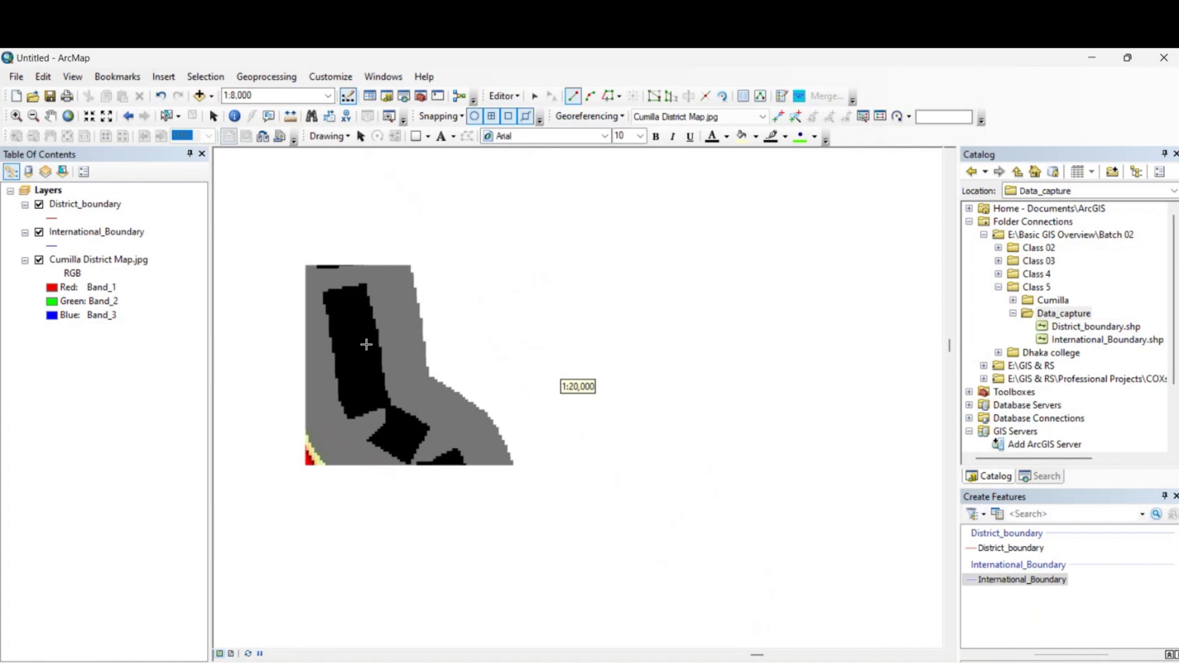
{"action": "left_click", "coordinate": [352, 362]}
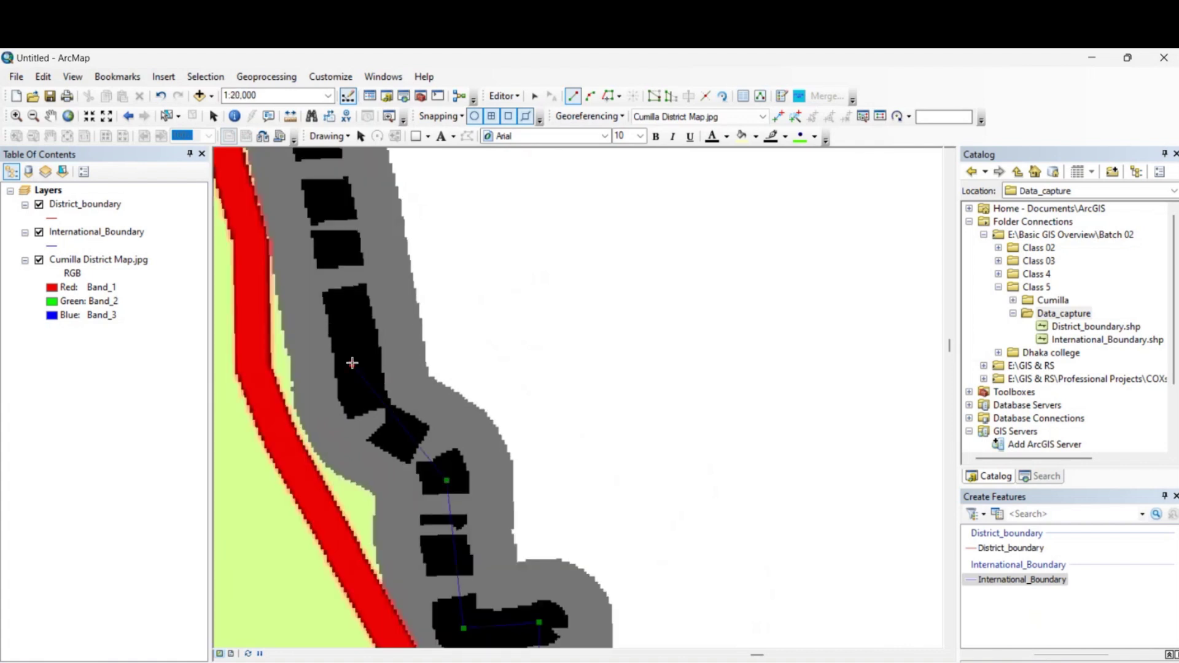
{"action": "left_click", "coordinate": [329, 173]}
{"action": "left_click_drag", "start_coordinate": [407, 305], "coordinate": [616, 519]}
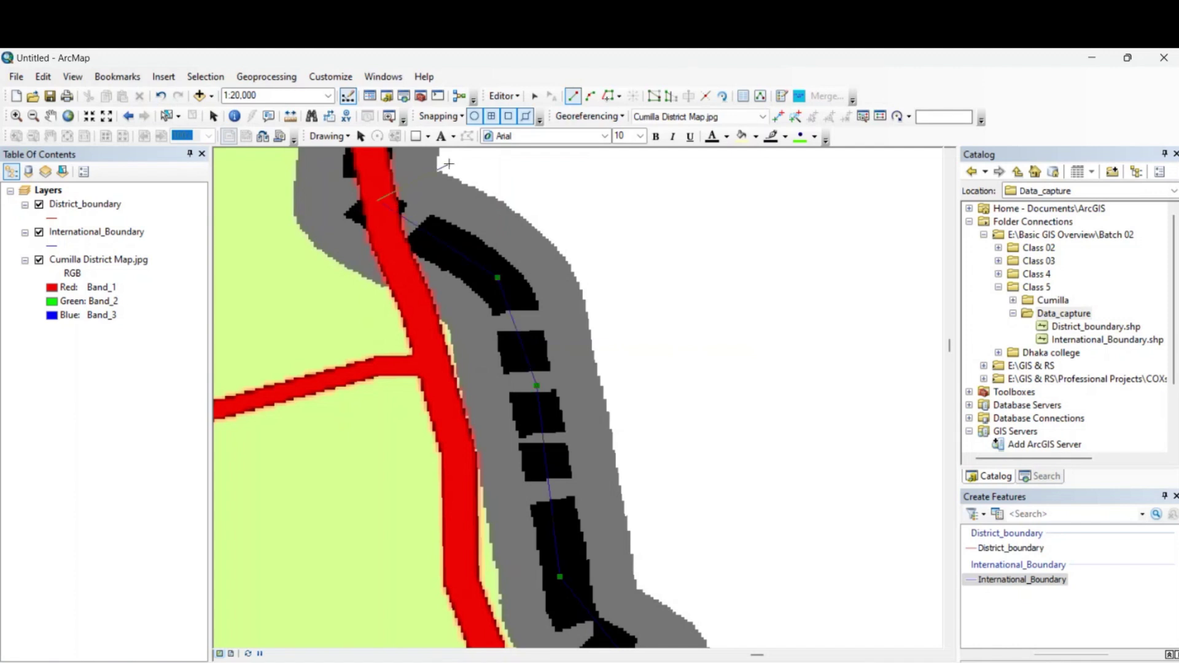
- Continue the International_Boundary line north from the red road crossing along the straight black dashes to the sharp hook south of the Chauddagram label
{"action": "left_click_drag", "start_coordinate": [448, 163], "coordinate": [508, 441]}
{"action": "left_click", "coordinate": [442, 393]}
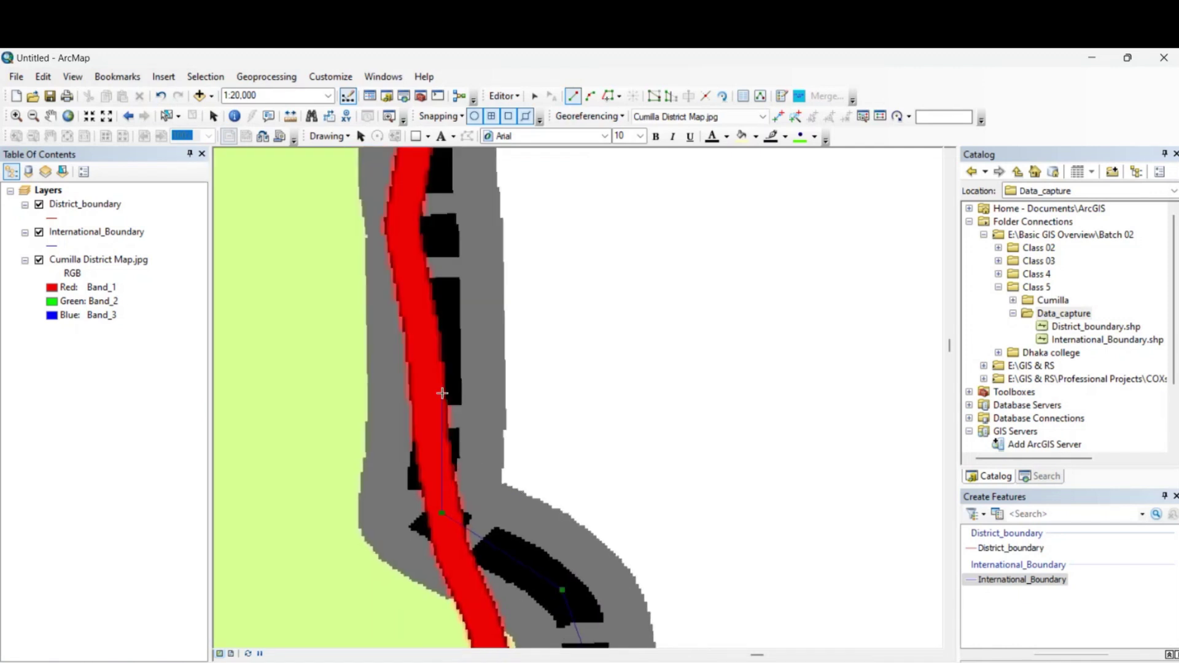
{"action": "left_click", "coordinate": [436, 186]}
{"action": "left_click_drag", "start_coordinate": [479, 189], "coordinate": [482, 484]}
{"action": "scroll", "coordinate": [433, 248], "scroll_direction": "up", "scroll_amount": 1}
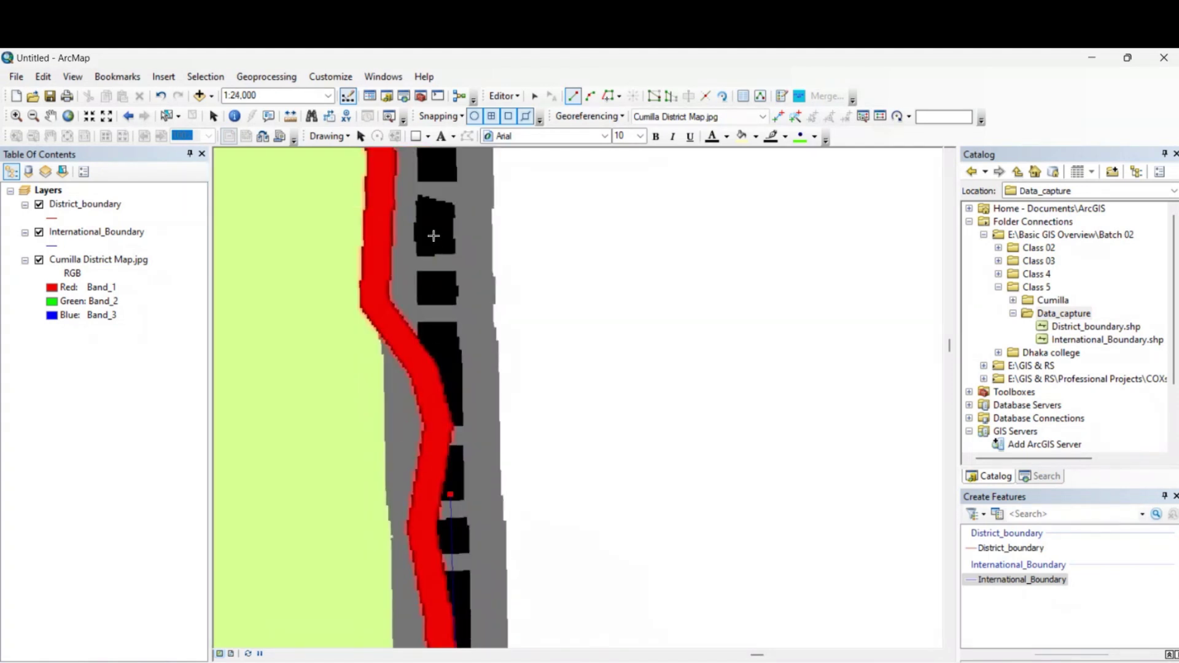
{"action": "left_click", "coordinate": [433, 233]}
{"action": "scroll", "coordinate": [551, 285], "scroll_direction": "up", "scroll_amount": 4}
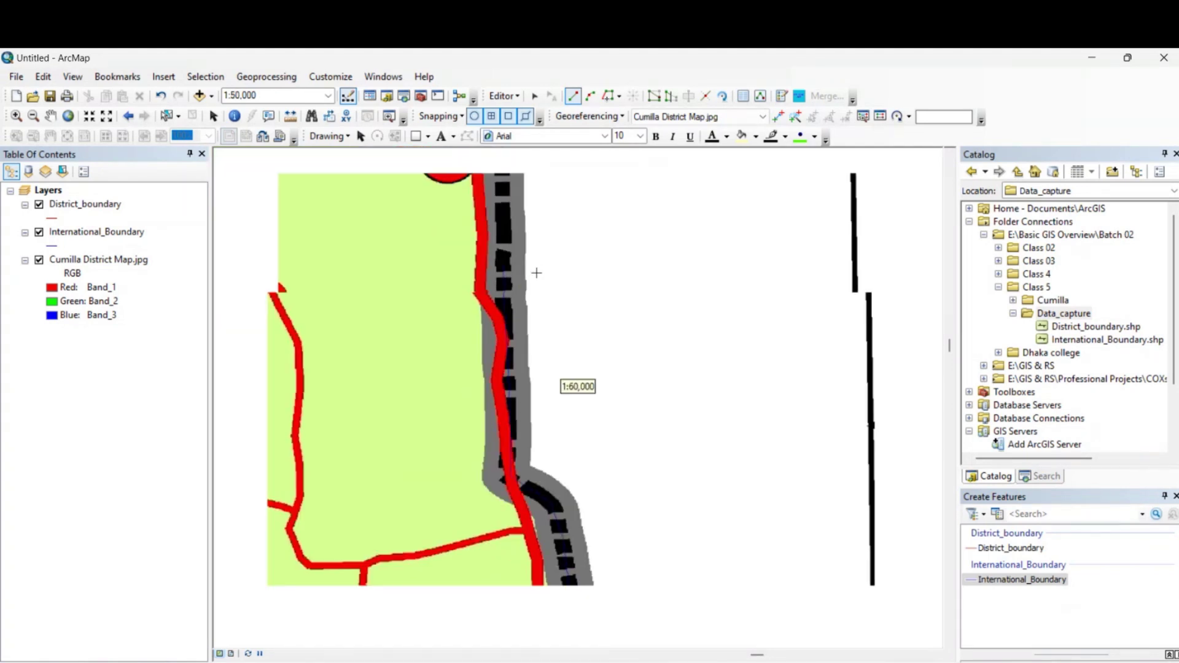
{"action": "scroll", "coordinate": [553, 239], "scroll_direction": "up", "scroll_amount": 2}
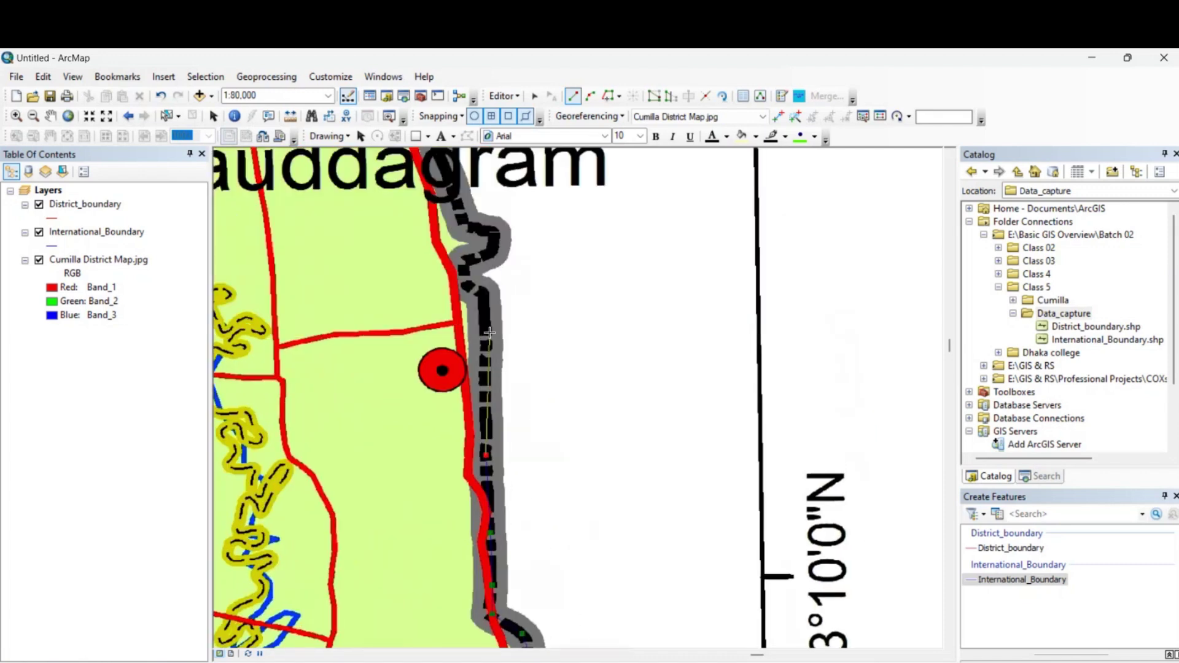
{"action": "left_click", "coordinate": [484, 297]}
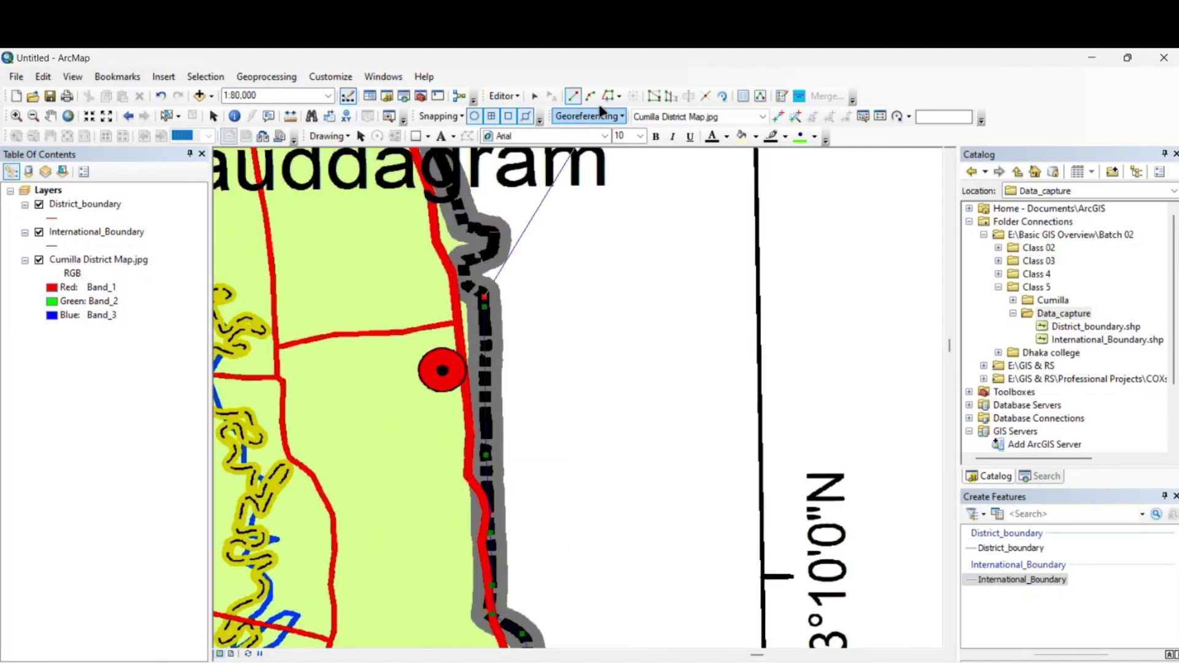
{"action": "left_click", "coordinate": [470, 286]}
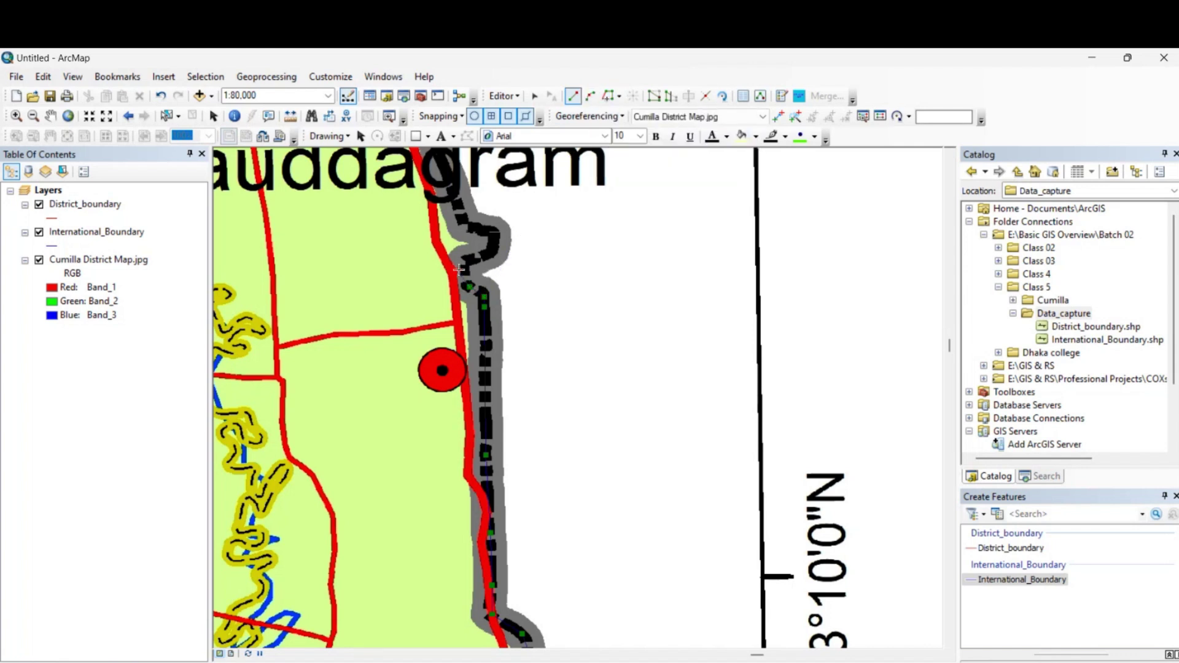
{"action": "left_click", "coordinate": [459, 271]}
{"action": "left_click", "coordinate": [468, 256]}
{"action": "left_click", "coordinate": [484, 253]}
{"action": "double_click", "coordinate": [496, 245]}
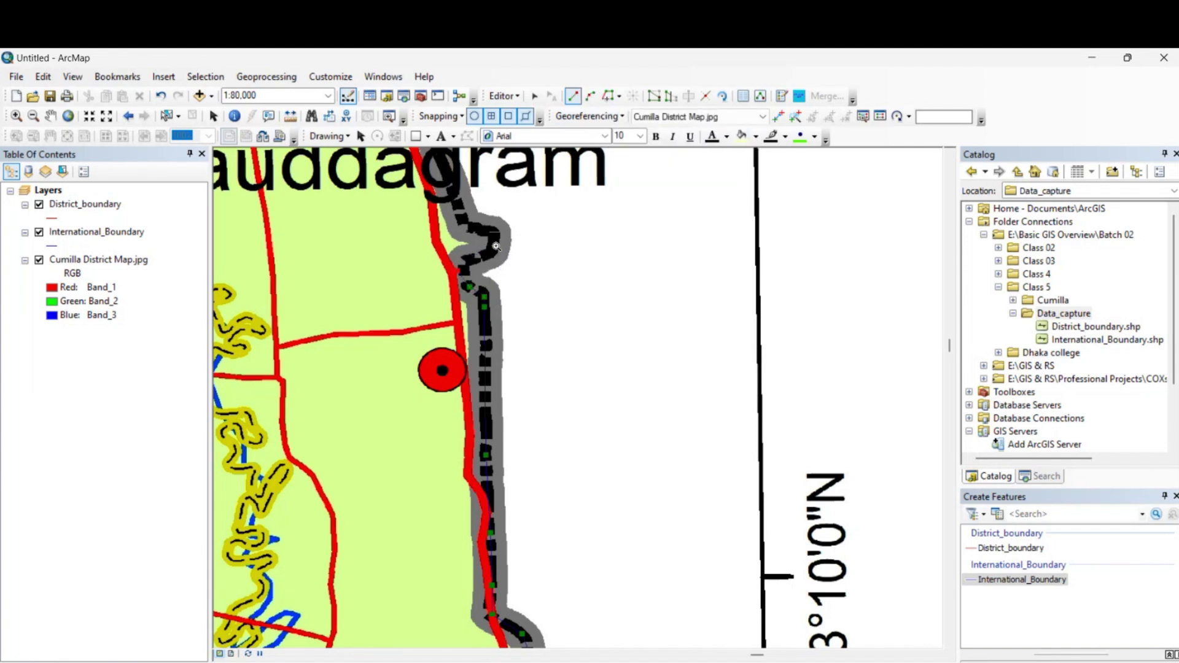
- Trace the hook just south of the Chauddagram label with End Point Arc segments, ending on its northeastern side
{"action": "left_click", "coordinate": [591, 97]}
{"action": "left_click", "coordinate": [485, 255]}
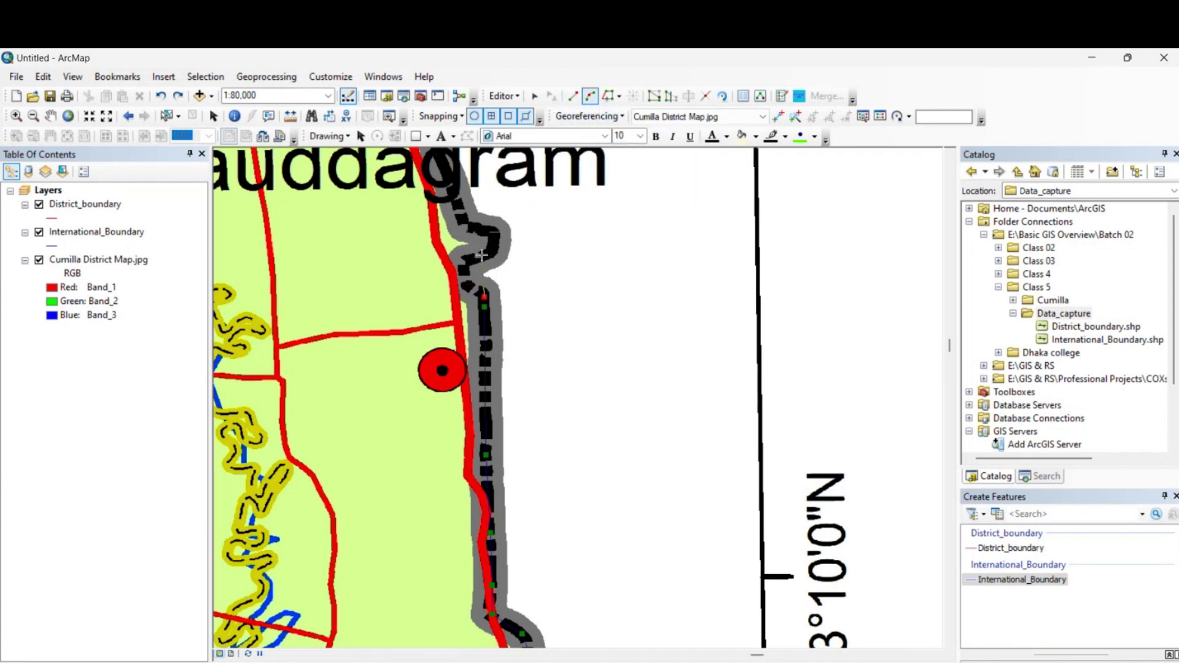
{"action": "left_click", "coordinate": [468, 276]}
{"action": "left_click", "coordinate": [491, 236]}
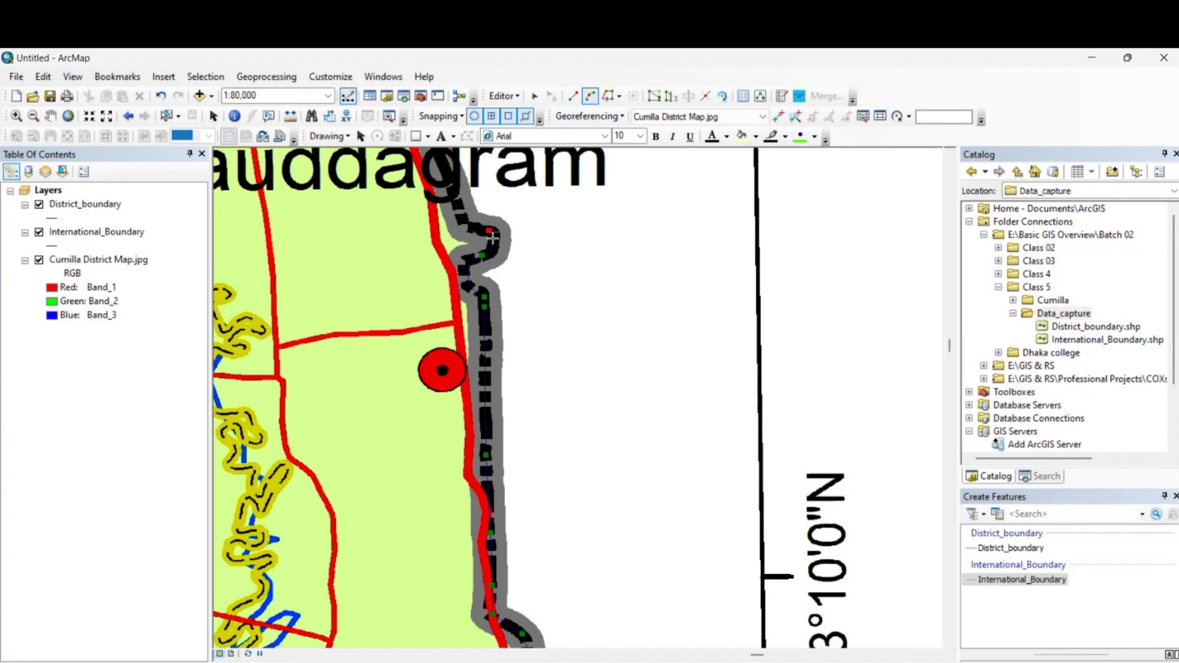
- Switch back to straight segments and trace the boundary north through the Chauddagram label to the tip of the eastward bulge above it
{"action": "left_click", "coordinate": [573, 96]}
{"action": "scroll", "coordinate": [464, 221], "scroll_direction": "up", "scroll_amount": 1}
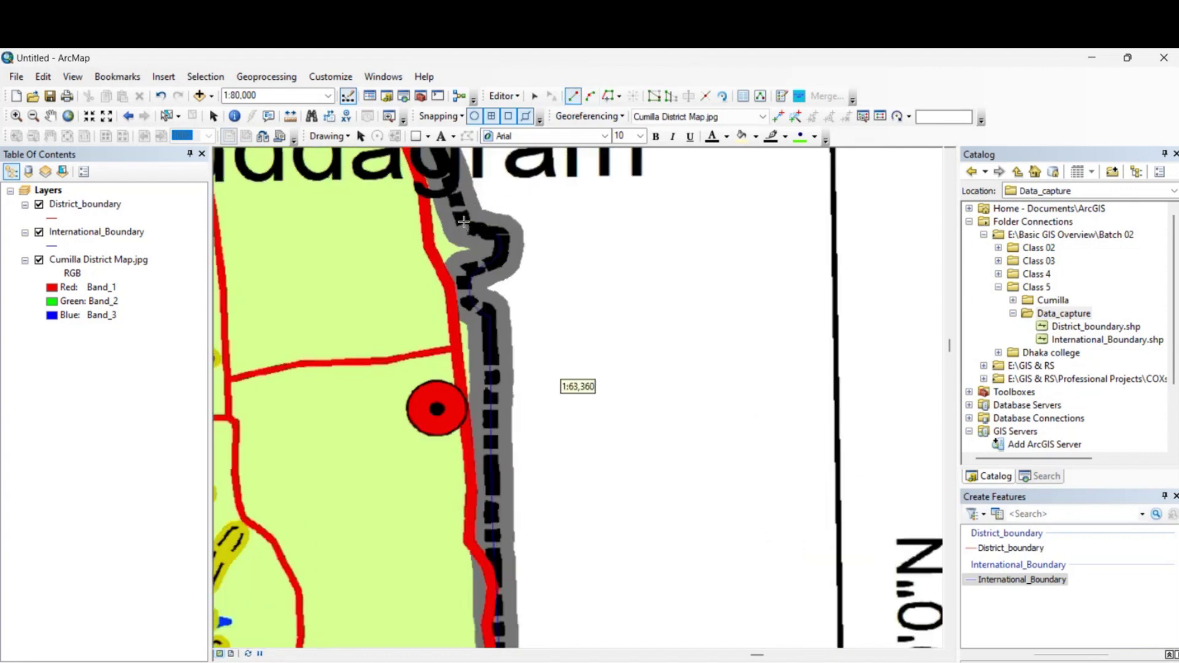
{"action": "left_click_drag", "start_coordinate": [560, 234], "coordinate": [635, 461]}
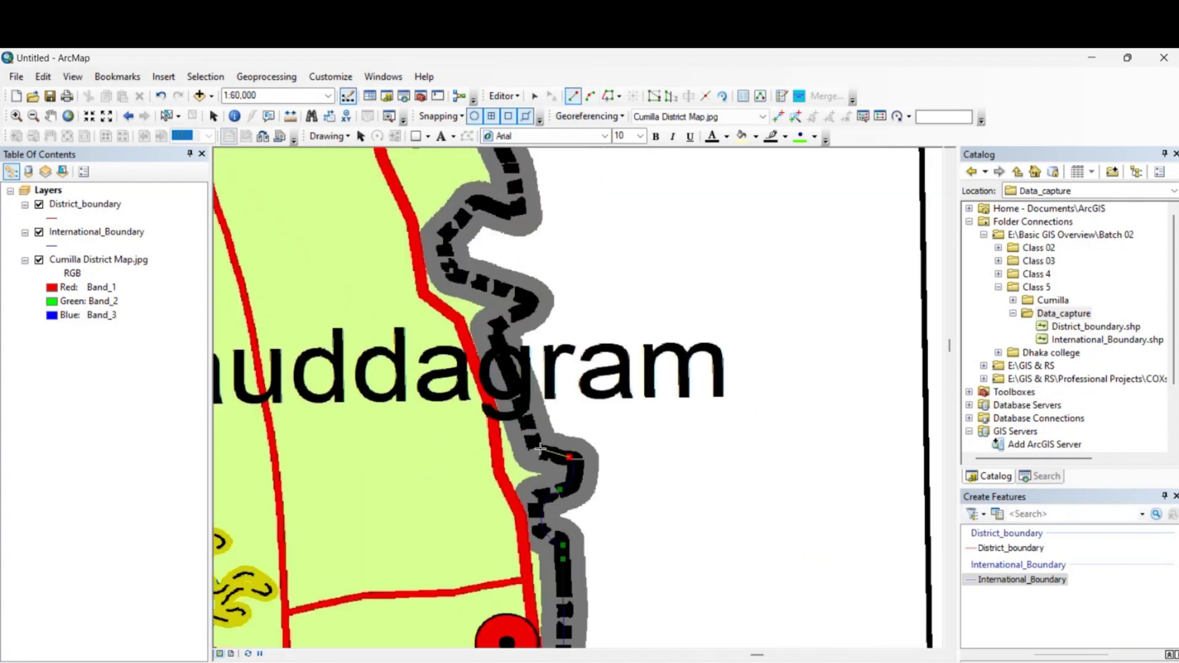
{"action": "left_click", "coordinate": [536, 444]}
{"action": "left_click", "coordinate": [521, 405]}
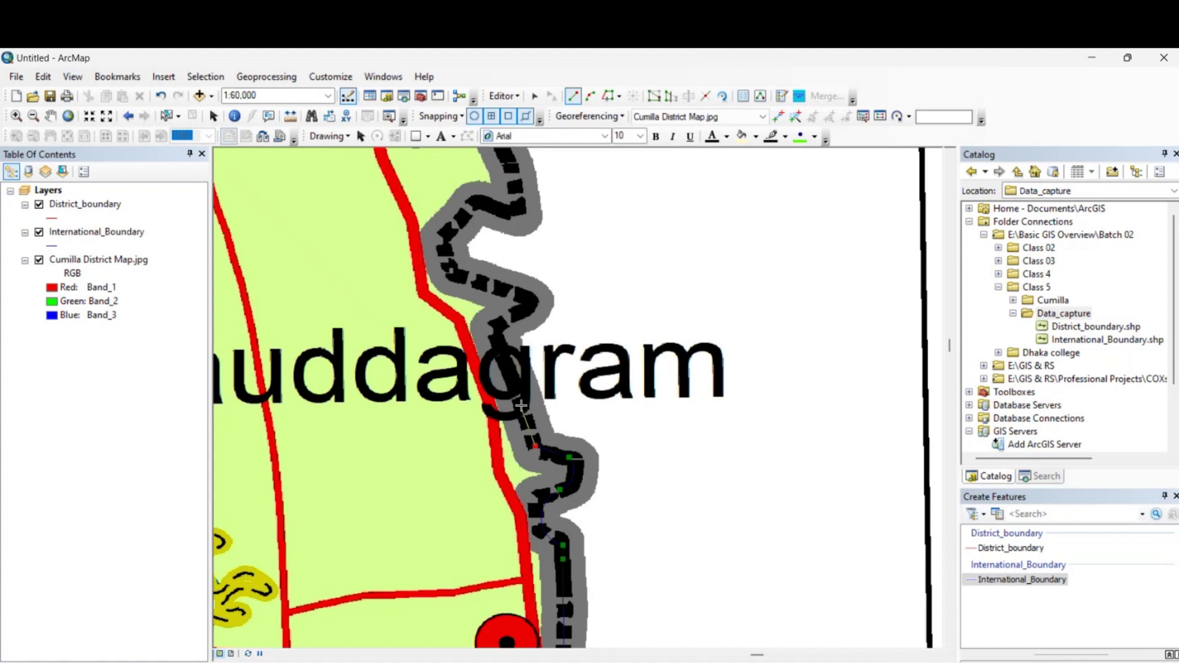
{"action": "left_click", "coordinate": [497, 332]}
{"action": "left_click", "coordinate": [501, 323]}
{"action": "left_click", "coordinate": [528, 309]}
{"action": "left_click", "coordinate": [530, 299]}
- Continue the International_Boundary line around the westward bend north of the Chauddagram label and back east to the next corner
{"action": "left_click", "coordinate": [481, 282]}
{"action": "left_click", "coordinate": [446, 265]}
{"action": "left_click", "coordinate": [454, 218]}
{"action": "left_click", "coordinate": [479, 207]}
{"action": "left_click", "coordinate": [508, 203]}
{"action": "left_click", "coordinate": [522, 187]}
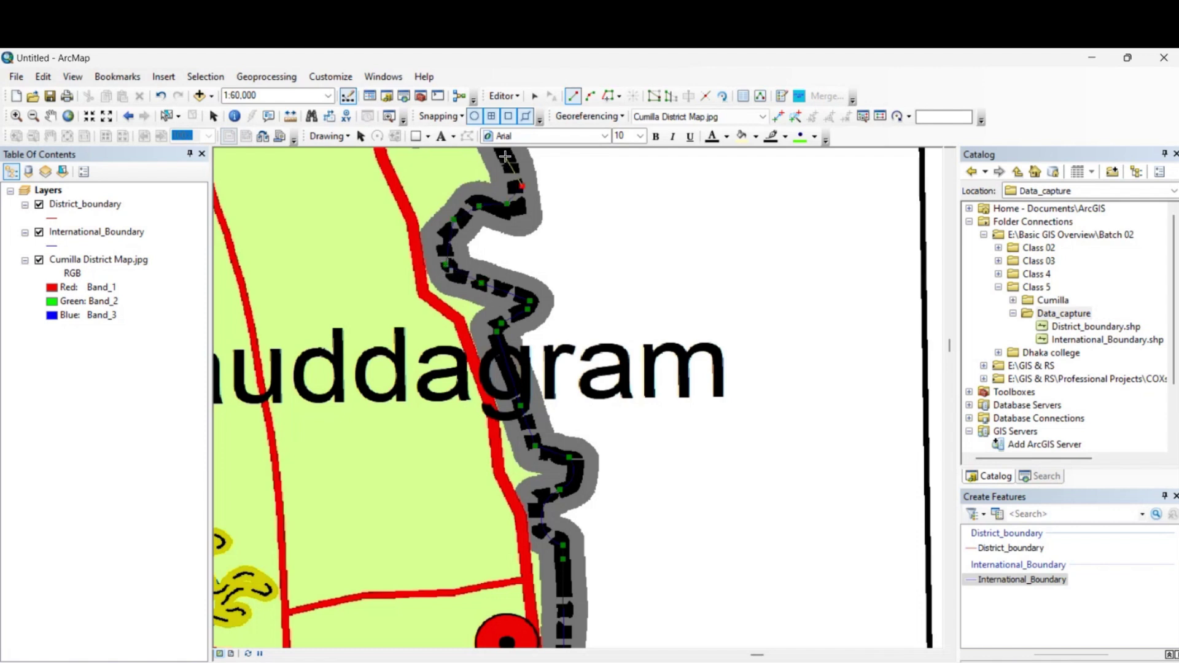
- Trace the boundary around the eastward spur near the blue river crossing and the small jog below the Comilla Sadar Dakshin label
{"action": "scroll", "coordinate": [593, 475], "scroll_direction": "down", "scroll_amount": 3}
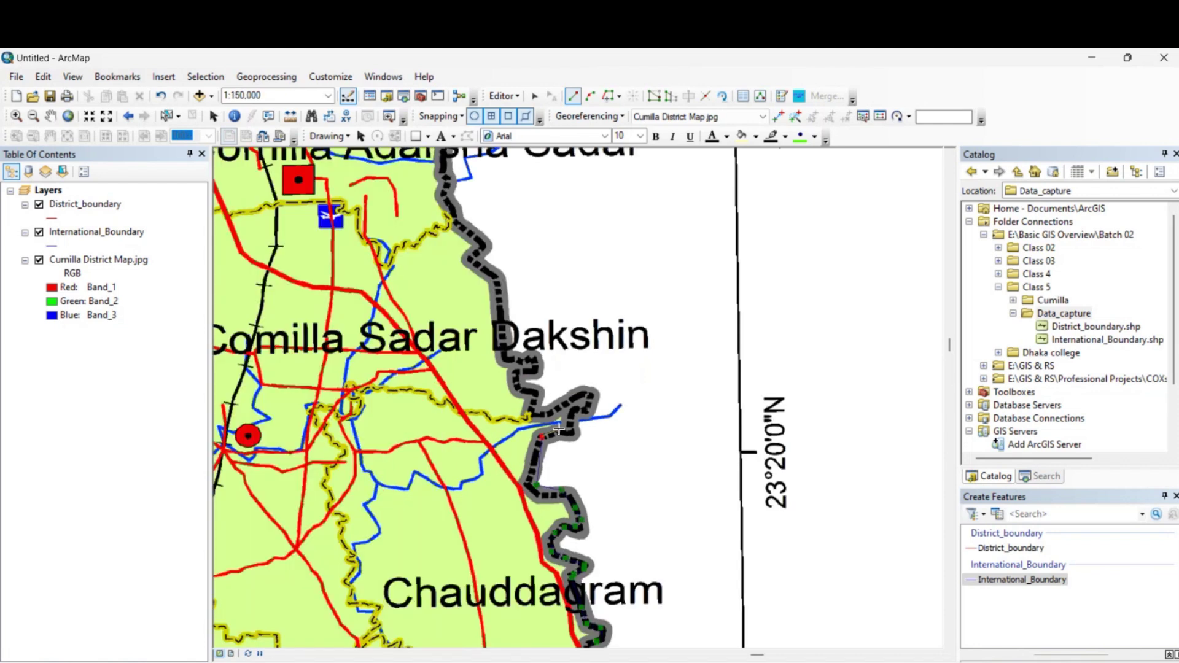
{"action": "left_click", "coordinate": [579, 403]}
{"action": "left_click", "coordinate": [538, 412]}
{"action": "left_click", "coordinate": [536, 400]}
{"action": "left_click", "coordinate": [509, 387]}
{"action": "left_click", "coordinate": [522, 374]}
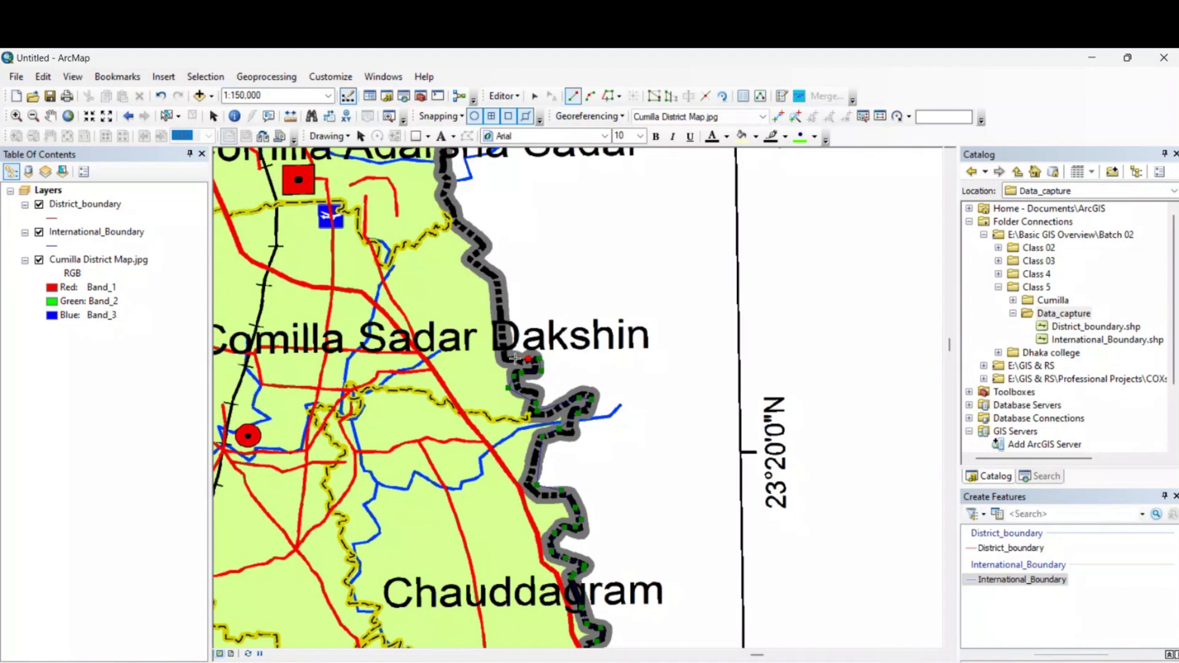
- Continue the International_Boundary line northwest from Comilla Sadar Dakshin, through the Comilla Adarsha Sadar label, to the stepped bends above it
{"action": "scroll", "coordinate": [497, 270], "scroll_direction": "down", "scroll_amount": 1}
{"action": "left_click_drag", "start_coordinate": [531, 258], "coordinate": [648, 564]}
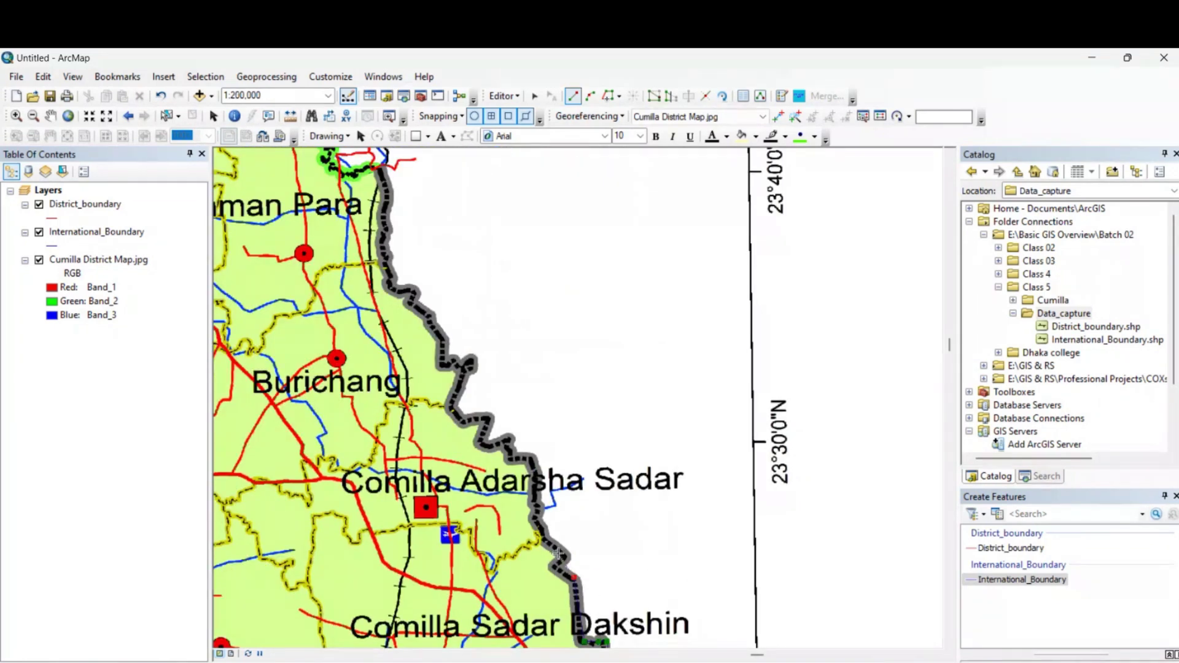
{"action": "left_click", "coordinate": [565, 556]}
{"action": "left_click", "coordinate": [536, 519]}
{"action": "left_click", "coordinate": [538, 476]}
{"action": "left_click", "coordinate": [531, 454]}
{"action": "left_click", "coordinate": [510, 439]}
{"action": "left_click", "coordinate": [486, 442]}
{"action": "left_click", "coordinate": [486, 420]}
- Trace the black dashes northwest past Burichang, including the small eastward spur, to where the boundary turns north beside Brahman Para
{"action": "left_click", "coordinate": [465, 419]}
{"action": "left_click", "coordinate": [454, 396]}
{"action": "left_click", "coordinate": [464, 382]}
{"action": "left_click", "coordinate": [468, 362]}
{"action": "left_click", "coordinate": [450, 362]}
{"action": "left_click", "coordinate": [443, 342]}
{"action": "left_click", "coordinate": [439, 331]}
{"action": "left_click", "coordinate": [420, 307]}
{"action": "left_click", "coordinate": [412, 298]}
{"action": "left_click", "coordinate": [404, 288]}
{"action": "left_click", "coordinate": [394, 275]}
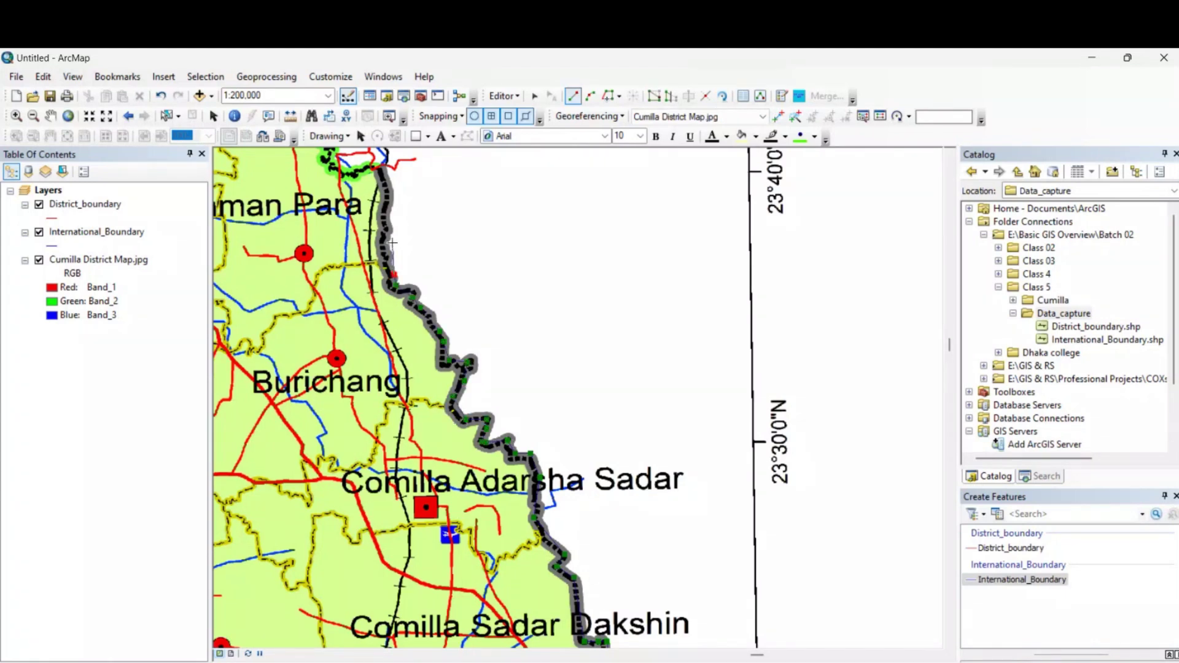
{"action": "left_click", "coordinate": [388, 215]}
{"action": "left_click", "coordinate": [388, 182]}
{"action": "left_click_drag", "start_coordinate": [388, 181], "coordinate": [423, 365]}
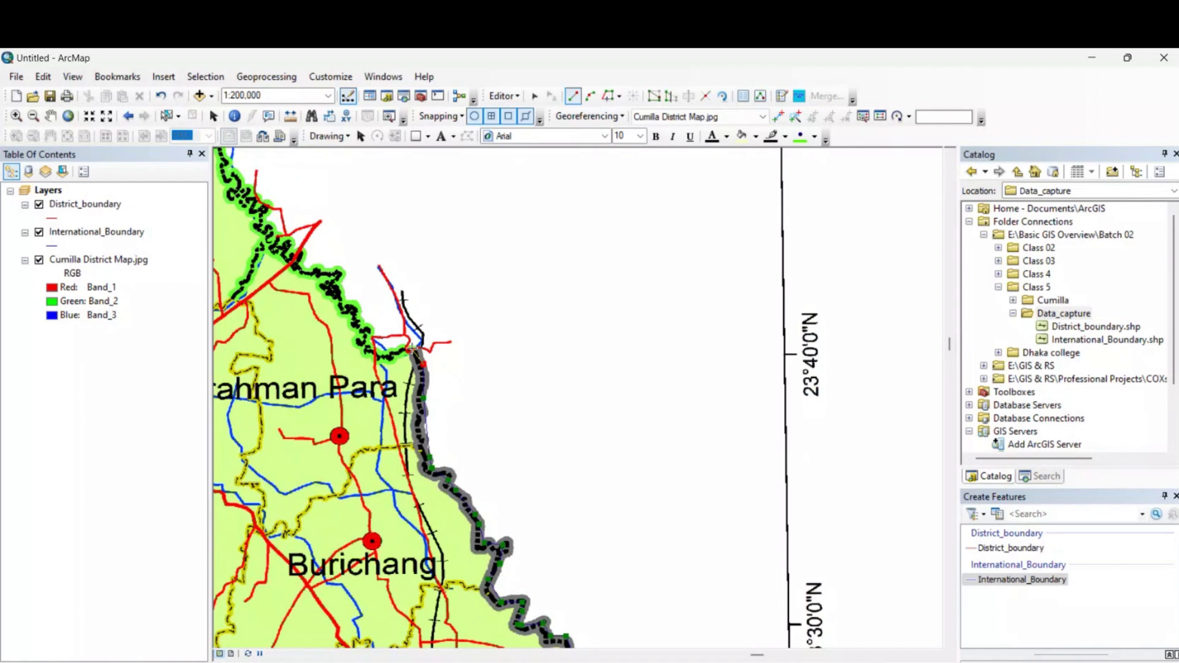
{"action": "scroll", "coordinate": [412, 356], "scroll_direction": "down", "scroll_amount": 2}
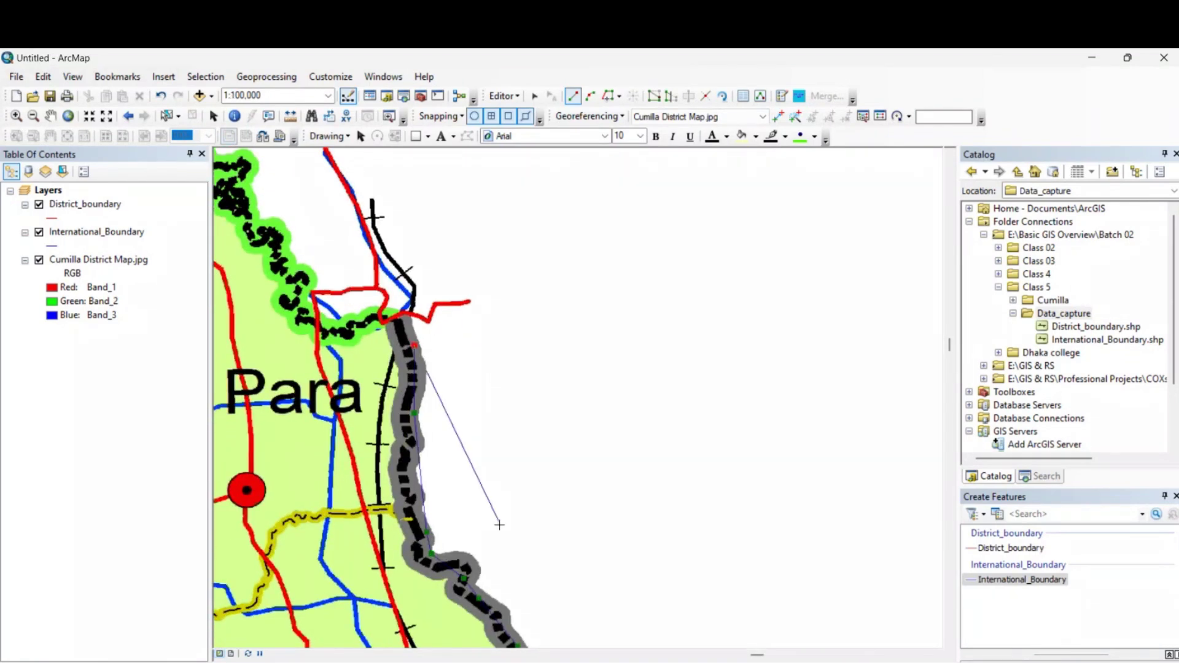
{"action": "key", "text": "ctrl+z"}
{"action": "key", "text": "ctrl+z"}
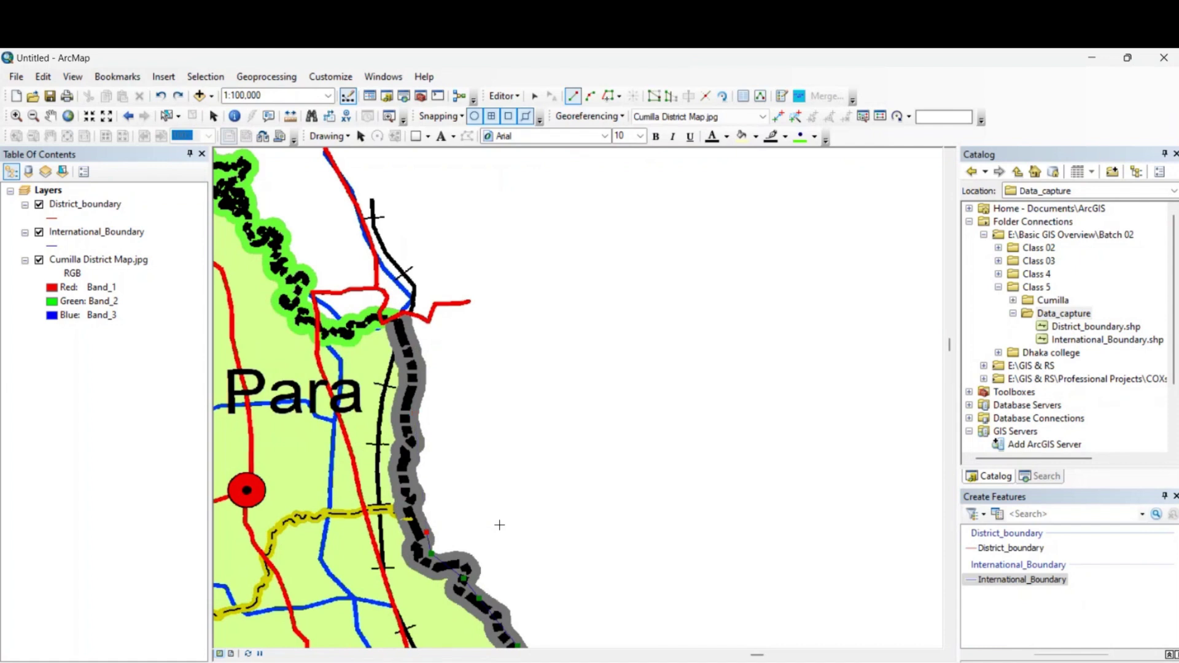
- Trace the last stretch beside Brahman Para with closely spaced vertices and finish the International_Boundary line where it meets the green district boundary
{"action": "left_click", "coordinate": [405, 490]}
{"action": "left_click", "coordinate": [406, 450]}
{"action": "left_click", "coordinate": [408, 418]}
{"action": "left_click", "coordinate": [411, 380]}
{"action": "left_click", "coordinate": [400, 336]}
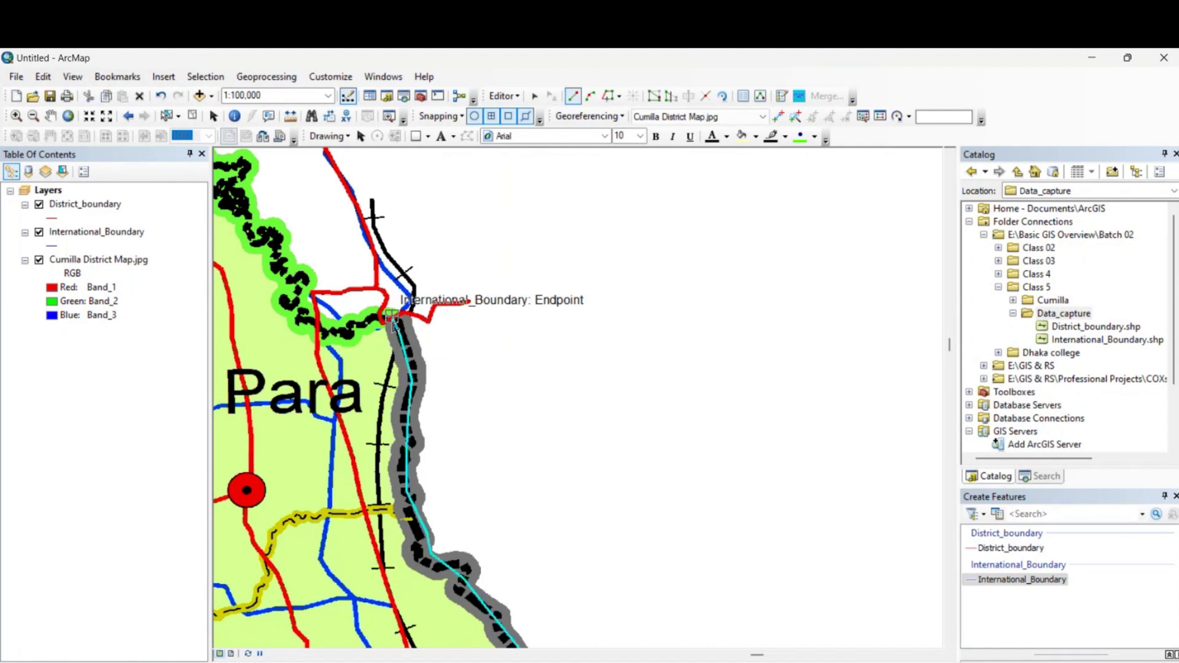
- Save the edits made to the International_Boundary layer
{"action": "scroll", "coordinate": [503, 486], "scroll_direction": "up", "scroll_amount": 3}
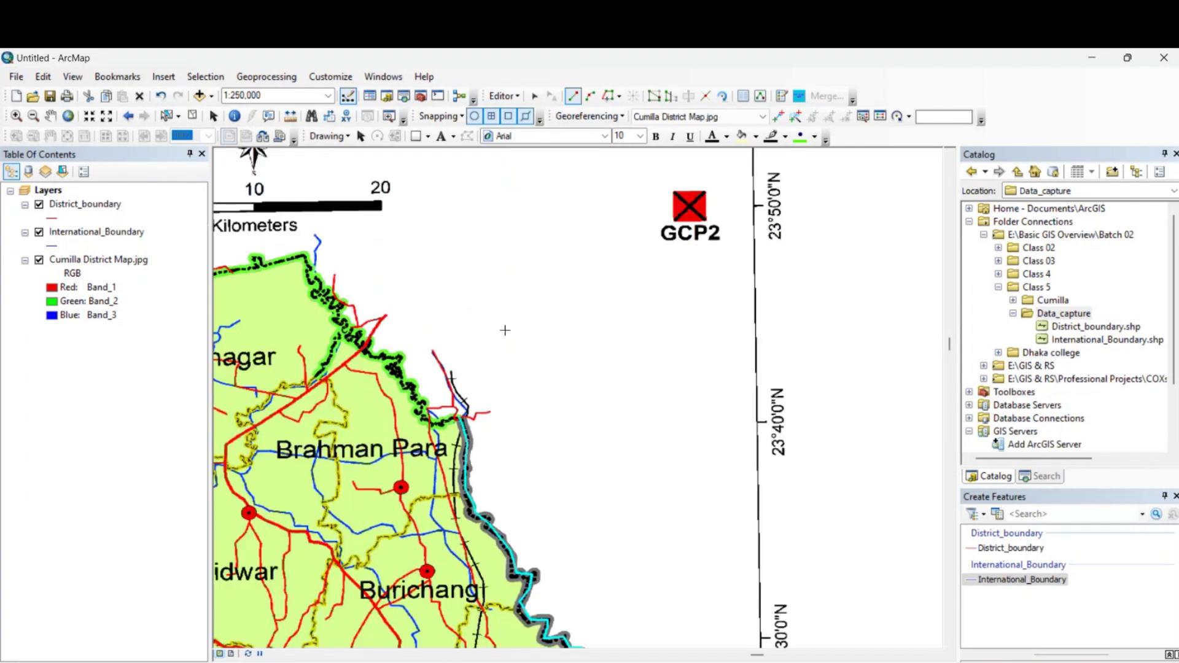
{"action": "left_click", "coordinate": [503, 96]}
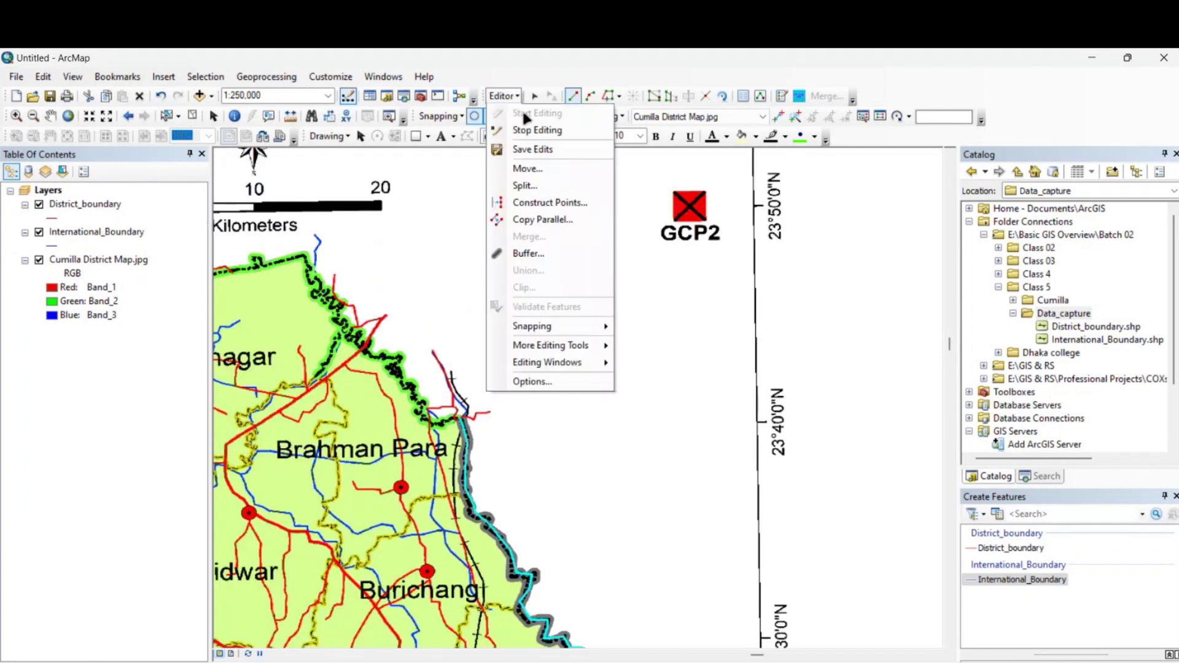
{"action": "left_click", "coordinate": [540, 150]}
{"action": "left_click_drag", "start_coordinate": [513, 377], "coordinate": [540, 381]}
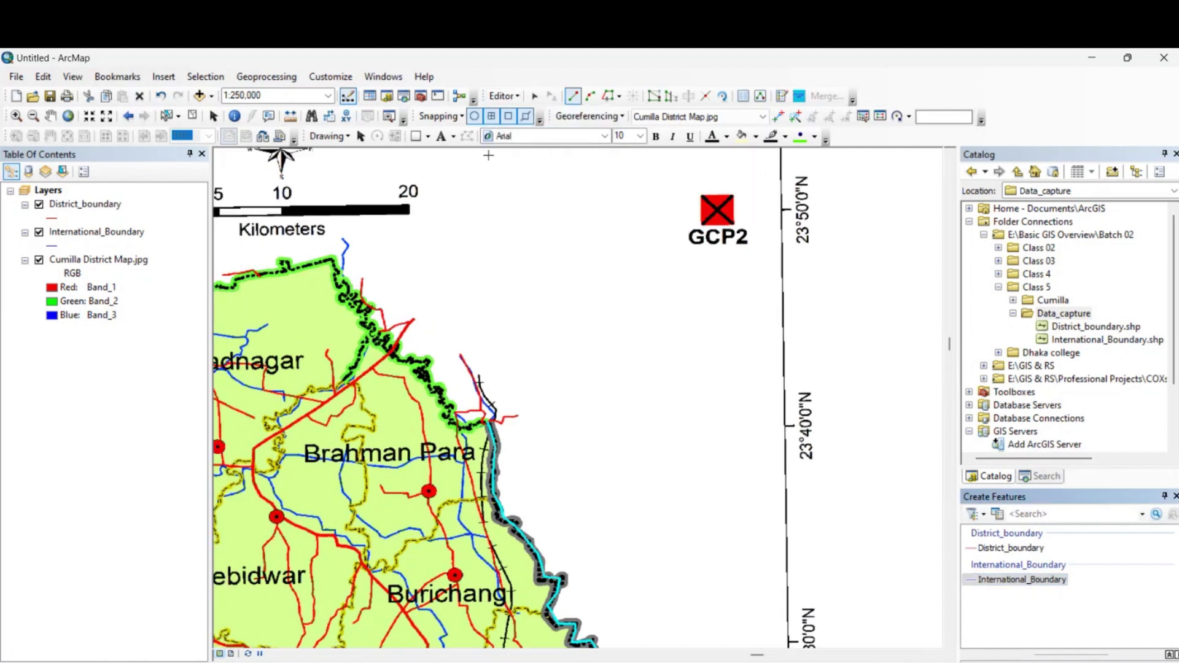
{"action": "left_click", "coordinate": [516, 96]}
{"action": "left_click", "coordinate": [524, 156]}
{"action": "left_click", "coordinate": [502, 96]}
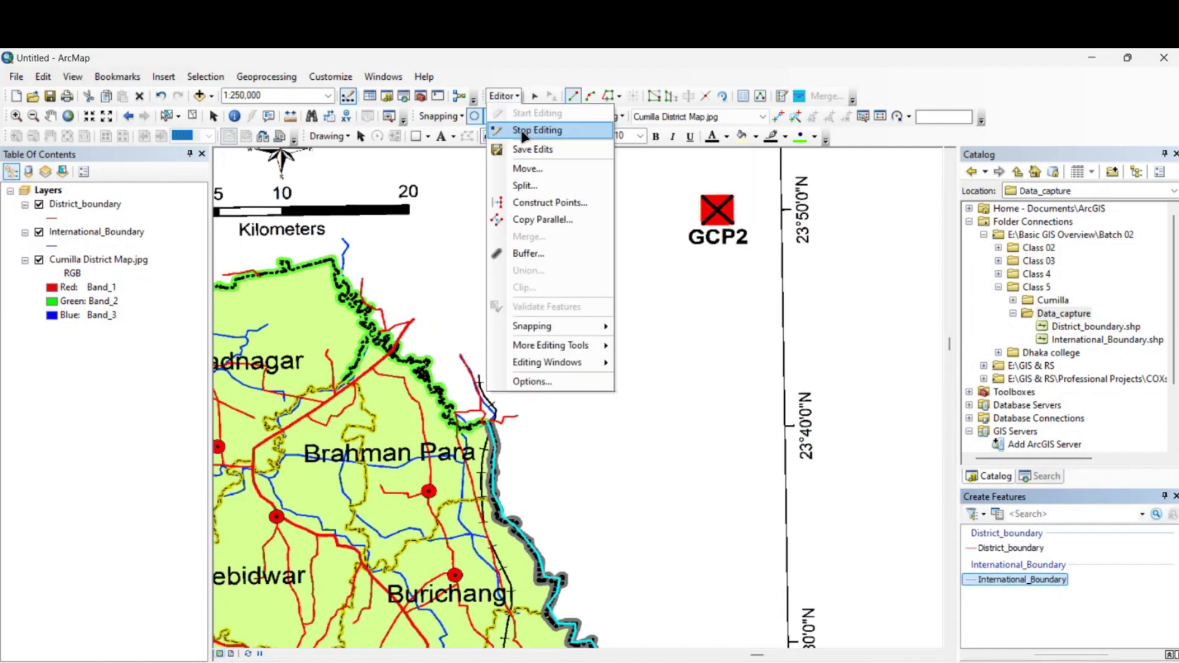
{"action": "left_click", "coordinate": [517, 150]}
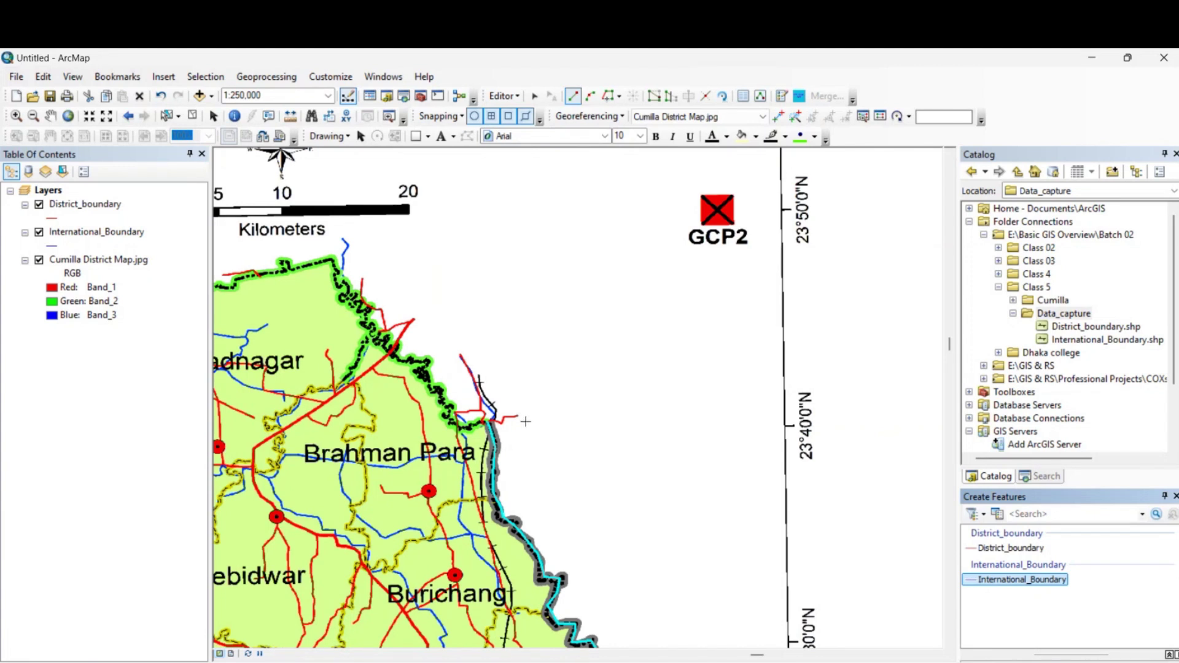
- Stop the current edit session and start editing again
{"action": "left_click", "coordinate": [503, 98]}
{"action": "left_click", "coordinate": [504, 96]}
{"action": "left_click", "coordinate": [503, 96]}
{"action": "left_click", "coordinate": [524, 123]}
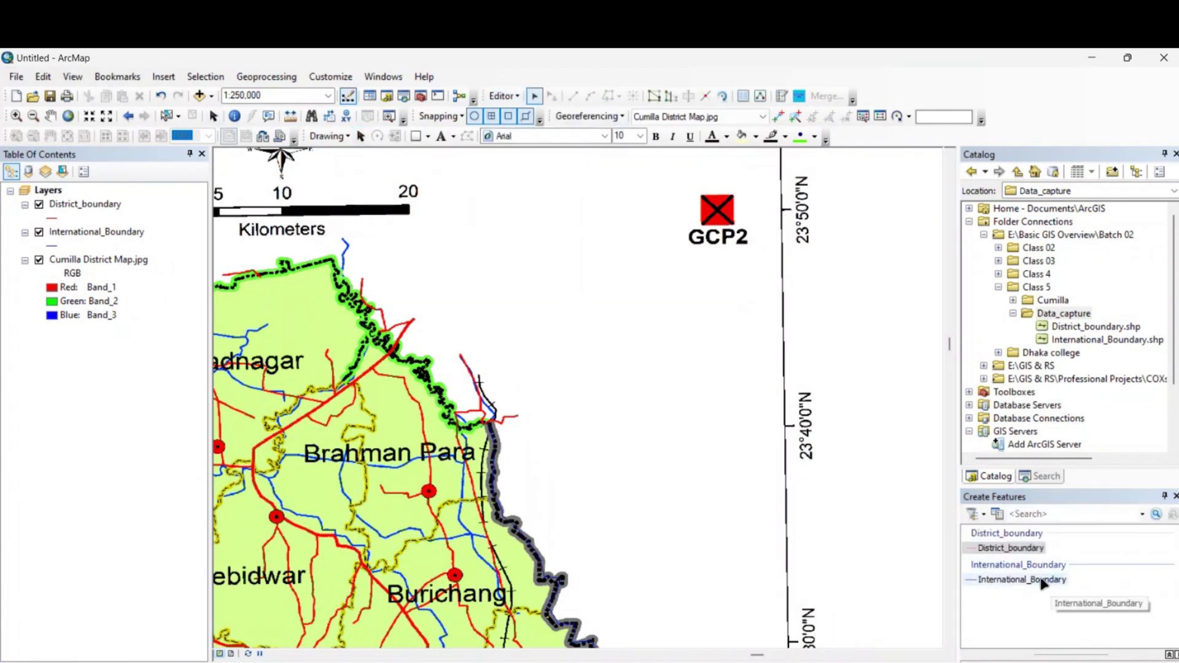
- Change the International_Boundary layer's line symbol to Boundary, County
{"action": "scroll", "coordinate": [543, 556], "scroll_direction": "up", "scroll_amount": 2}
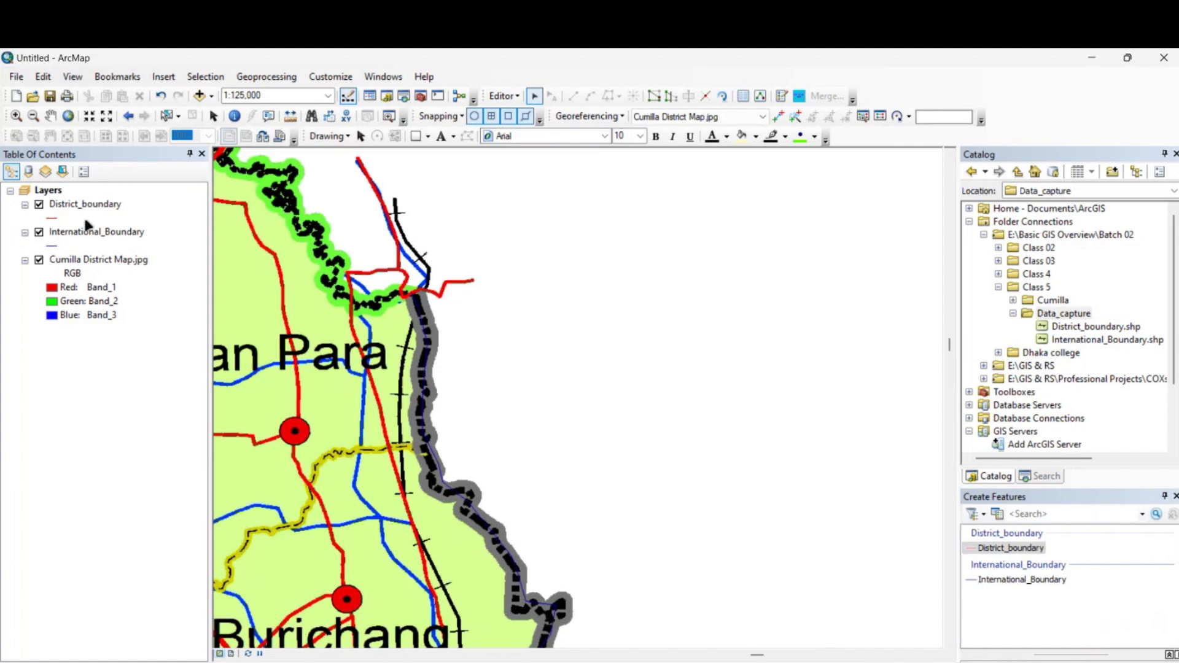
{"action": "left_click", "coordinate": [54, 245]}
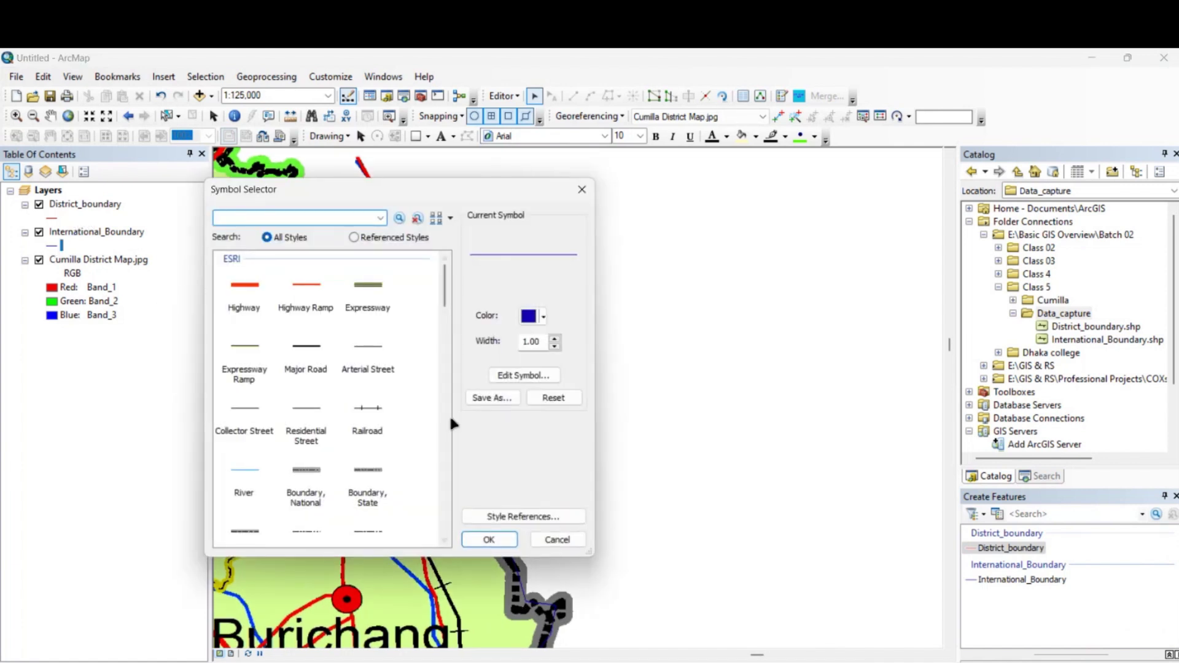
{"action": "scroll", "coordinate": [311, 429], "scroll_direction": "down", "scroll_amount": 3}
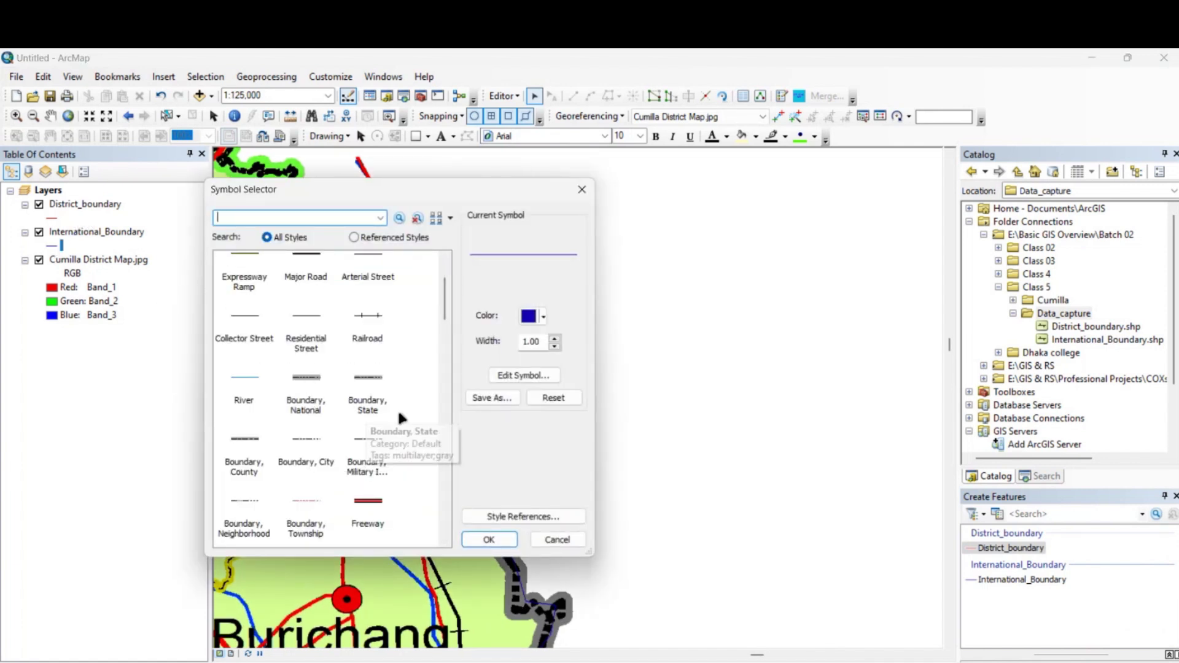
{"action": "left_click", "coordinate": [240, 448]}
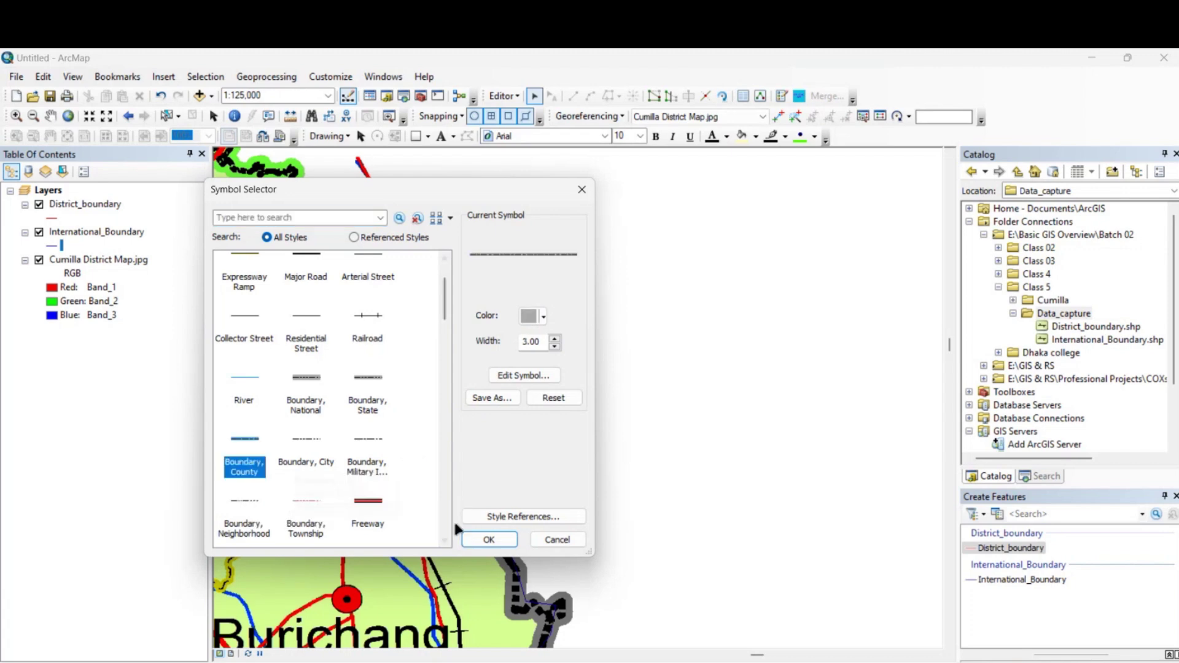
{"action": "left_click", "coordinate": [499, 540]}
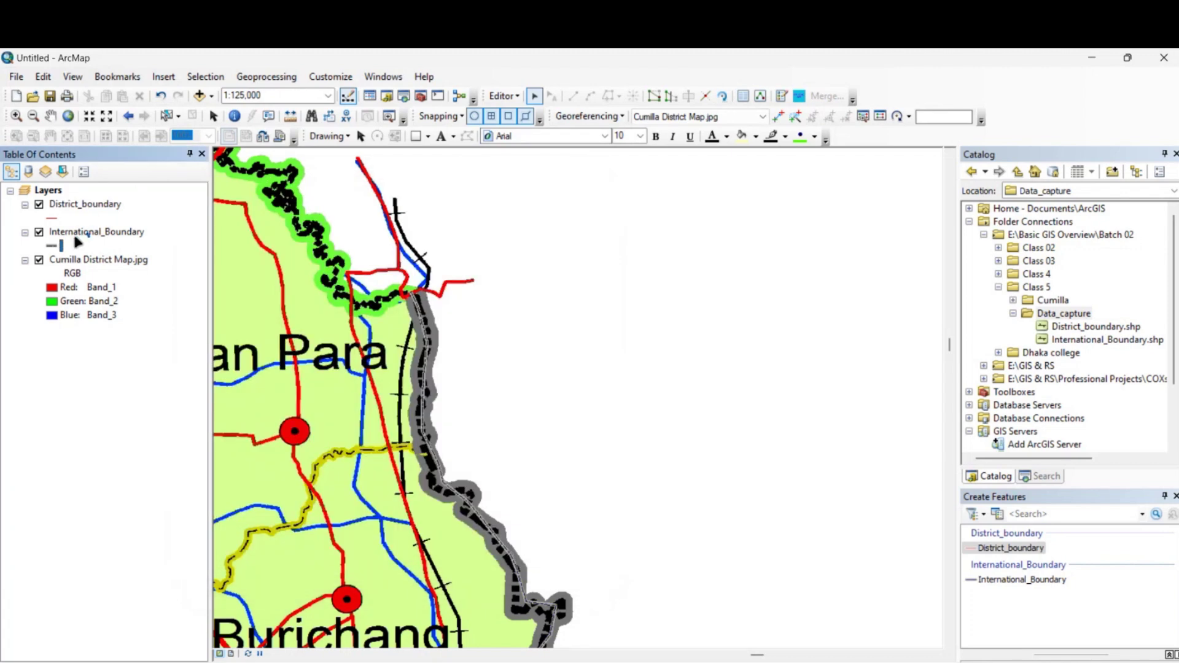
- Increase the width of the International_Boundary layer's line symbol by several points and apply it
{"action": "left_click", "coordinate": [53, 248]}
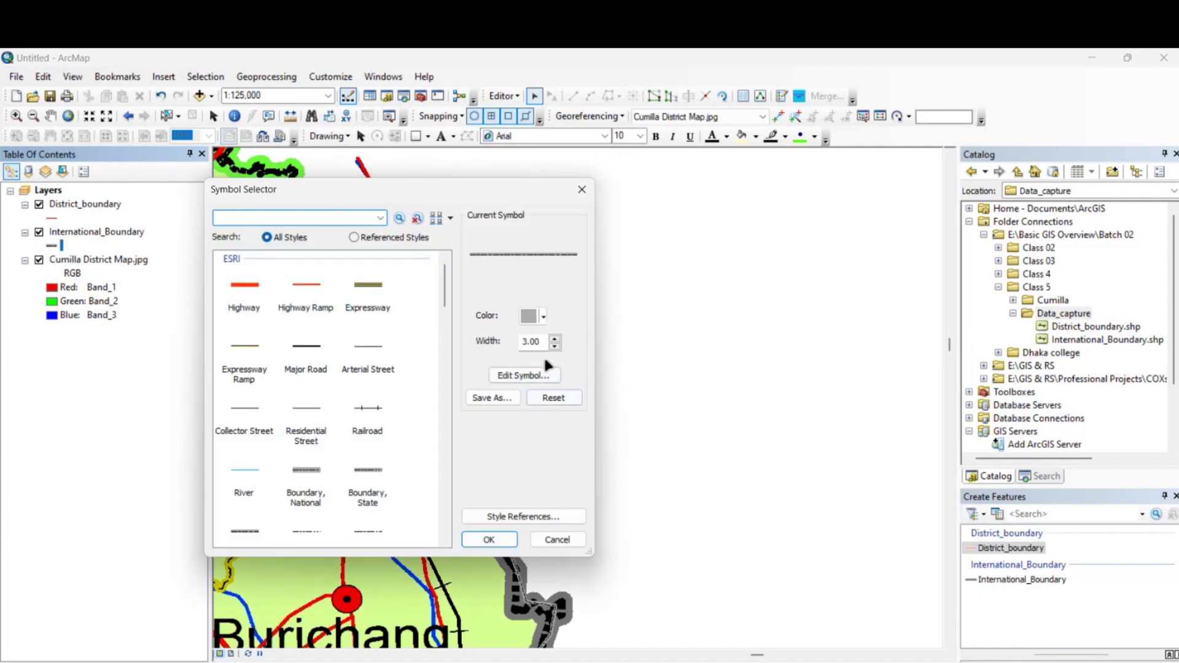
{"action": "left_click", "coordinate": [556, 339]}
{"action": "left_click", "coordinate": [557, 339]}
{"action": "left_click", "coordinate": [557, 339]}
{"action": "left_click", "coordinate": [556, 339]}
{"action": "left_click", "coordinate": [556, 339]}
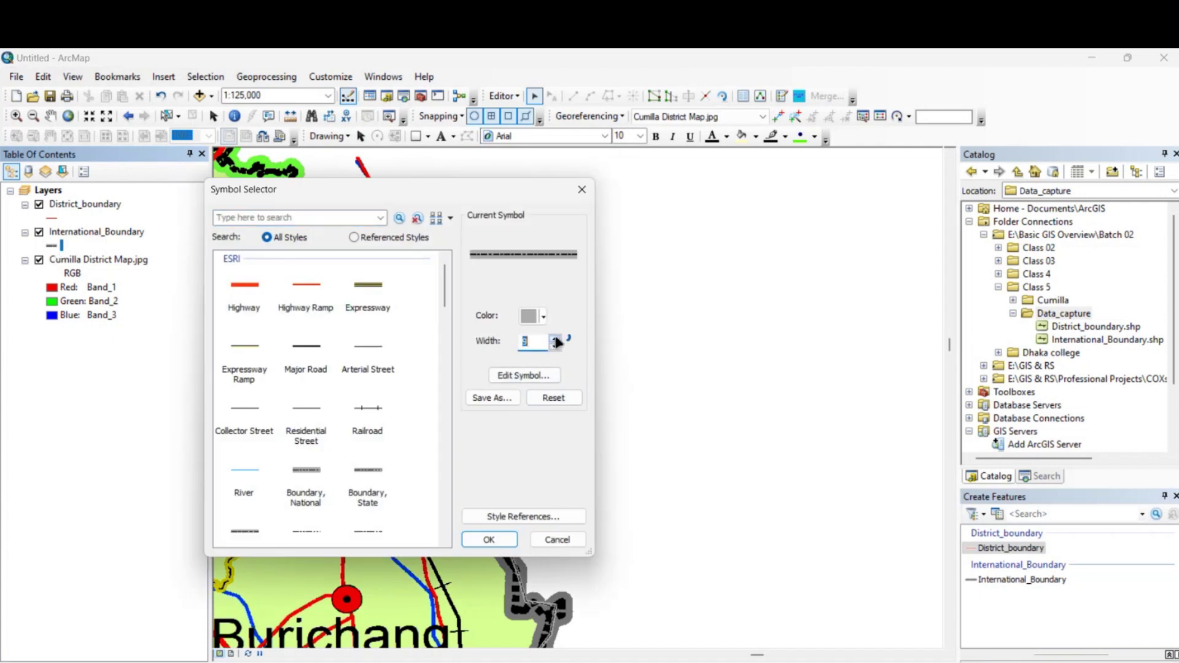
{"action": "left_click", "coordinate": [557, 339]}
{"action": "left_click", "coordinate": [557, 339]}
{"action": "left_click", "coordinate": [490, 539]}
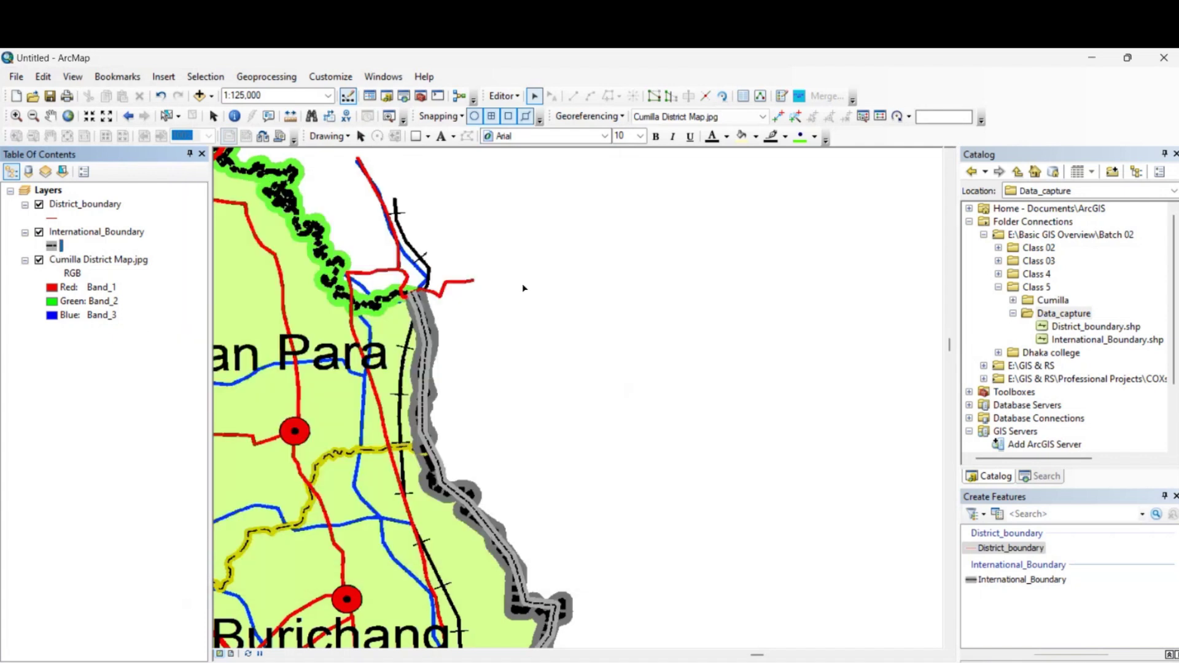
- Choose the District_boundary template for creating line features at the northern end of the international boundary
{"action": "left_click_drag", "start_coordinate": [482, 273], "coordinate": [600, 496]}
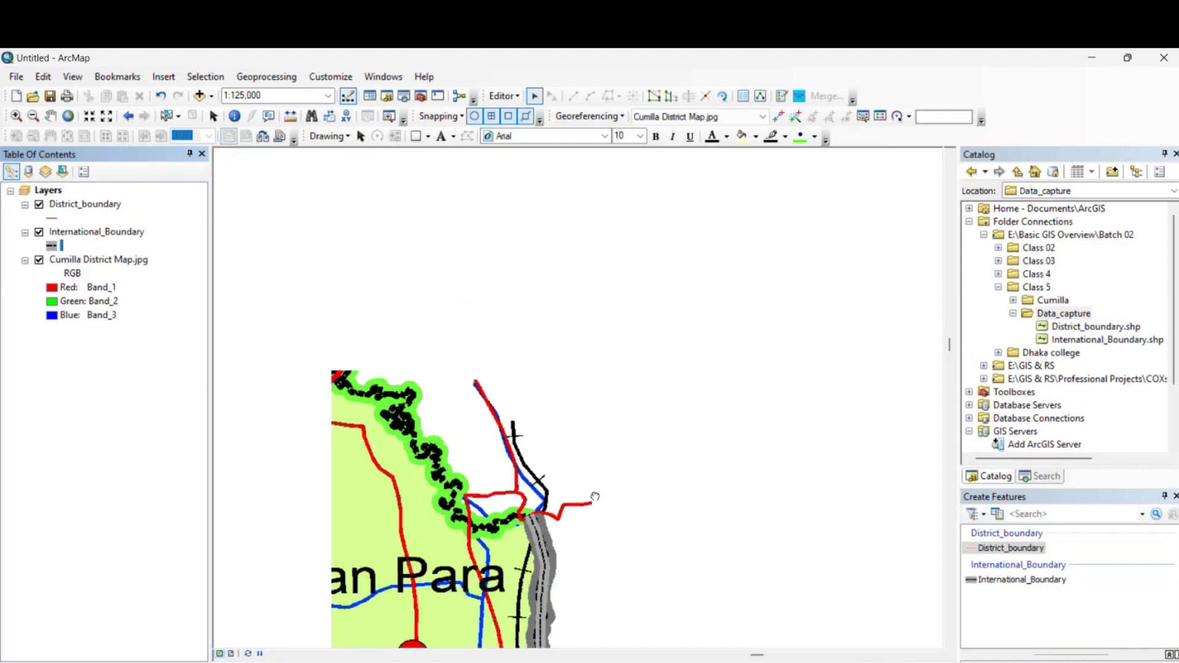
{"action": "left_click", "coordinate": [1011, 547]}
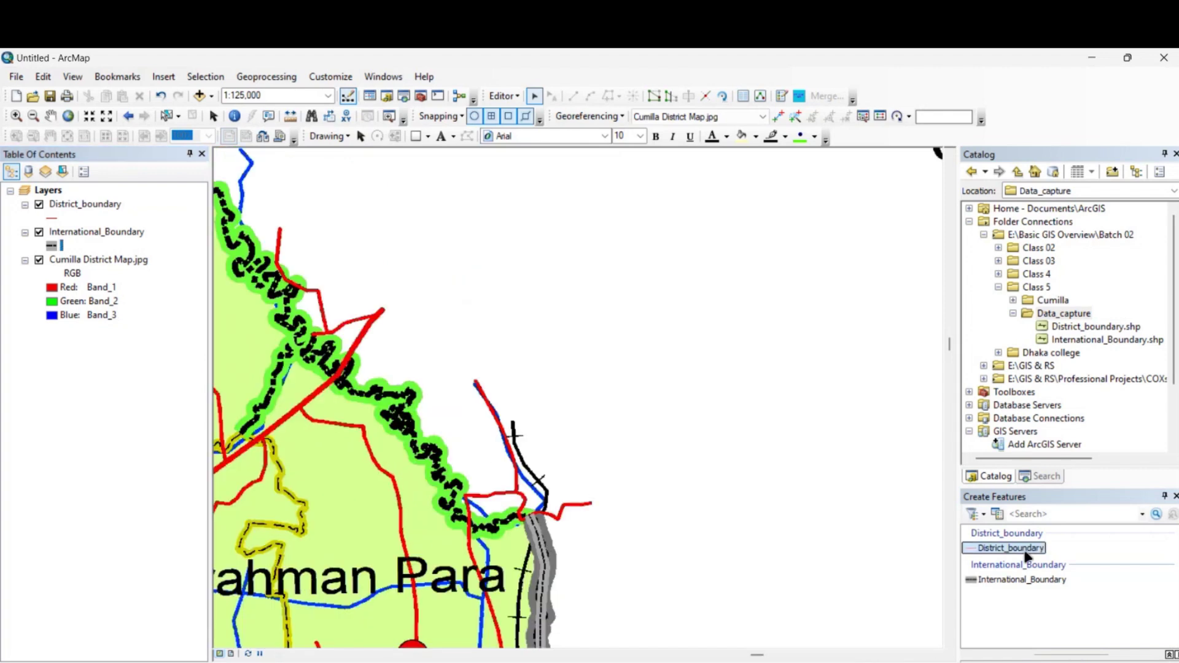
{"action": "scroll", "coordinate": [515, 515], "scroll_direction": "down", "scroll_amount": 1}
{"action": "scroll", "coordinate": [515, 514], "scroll_direction": "down", "scroll_amount": 4}
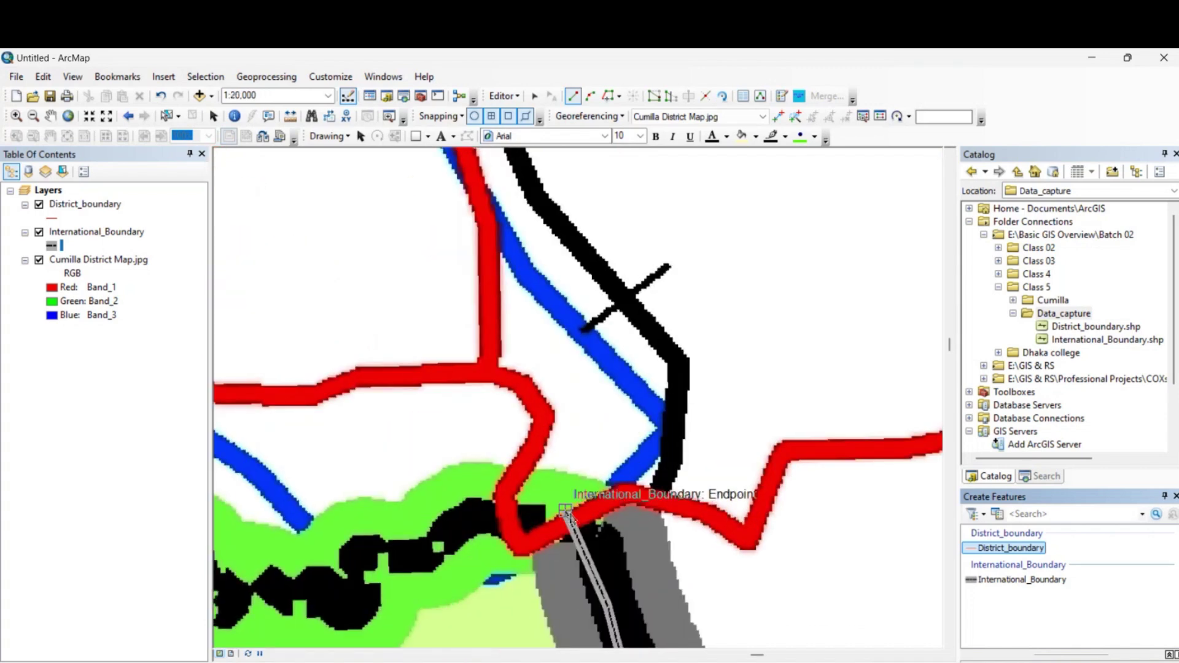
{"action": "left_click", "coordinate": [566, 511]}
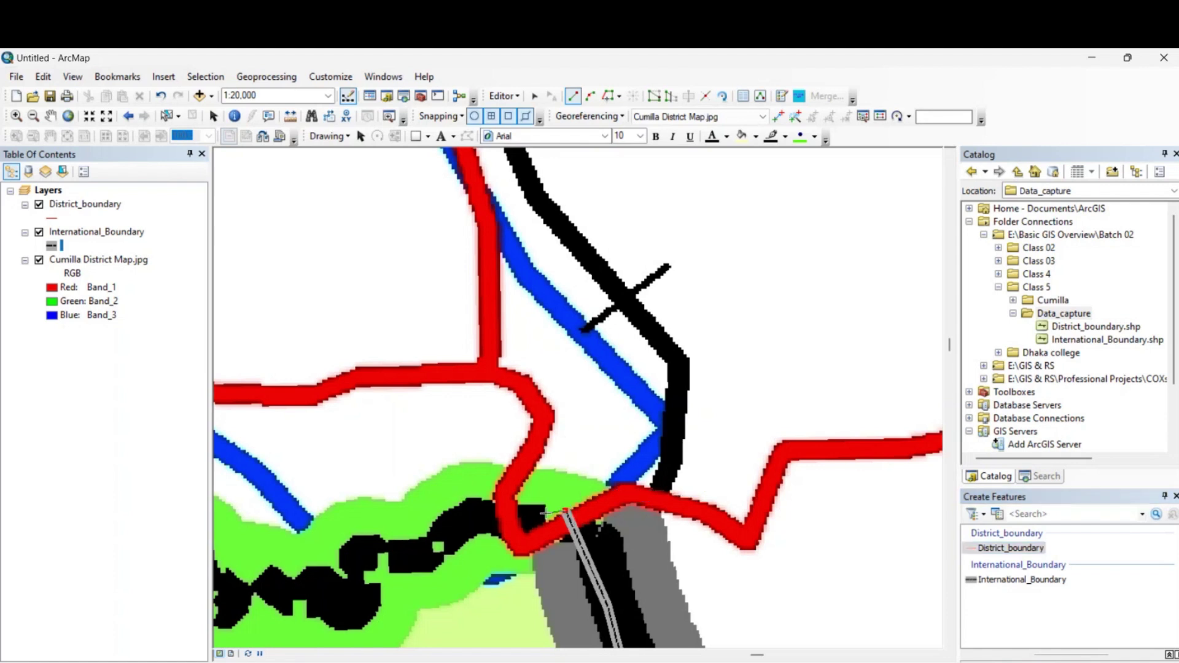
{"action": "left_click", "coordinate": [438, 538]}
{"action": "left_click", "coordinate": [400, 559]}
{"action": "left_click", "coordinate": [364, 555]}
{"action": "left_click", "coordinate": [340, 600]}
{"action": "left_click", "coordinate": [297, 587]}
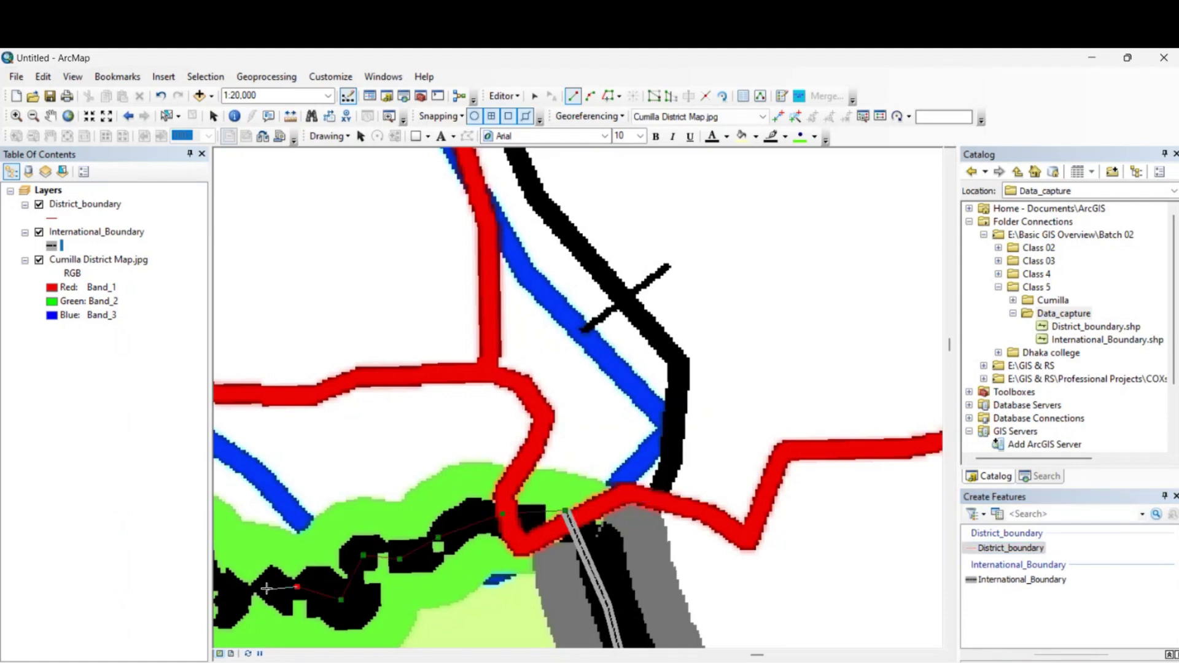
{"action": "double_click", "coordinate": [565, 510]}
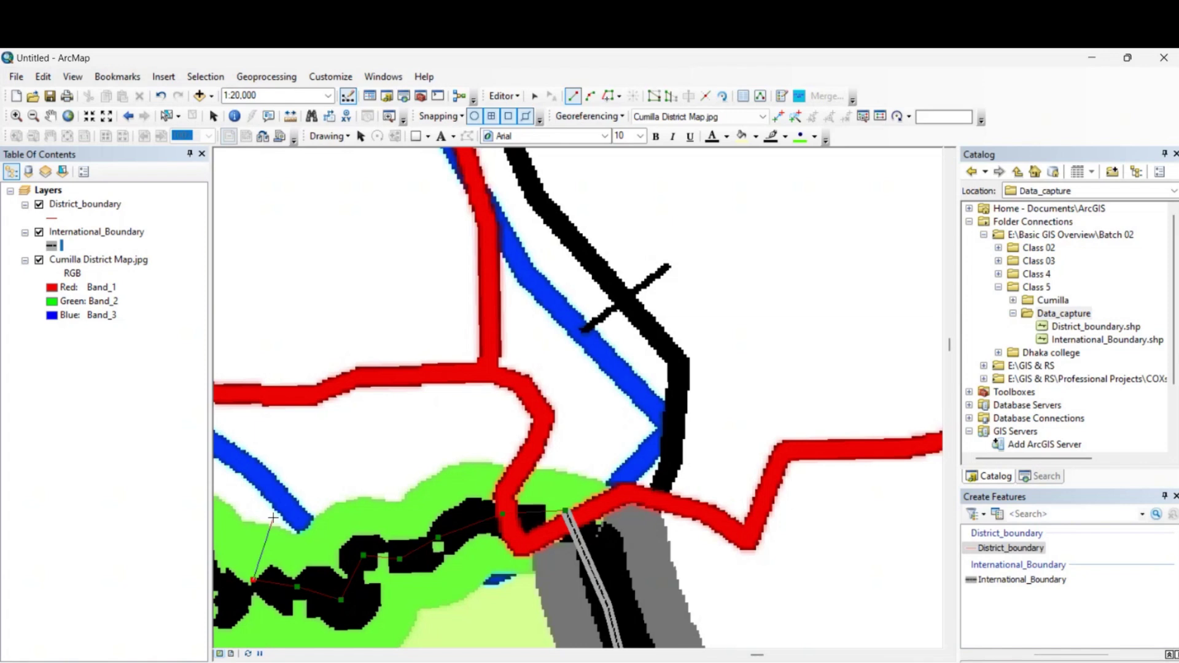
{"action": "middle_click", "coordinate": [249, 580]}
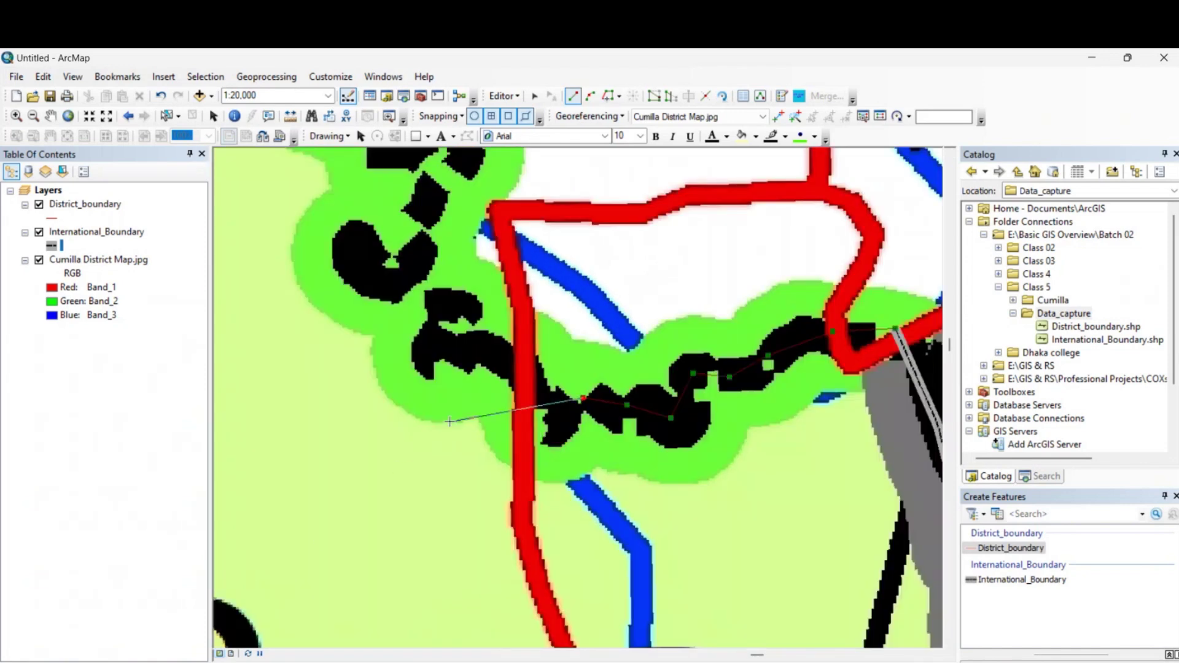
{"action": "scroll", "coordinate": [449, 422], "scroll_direction": "up", "scroll_amount": 2}
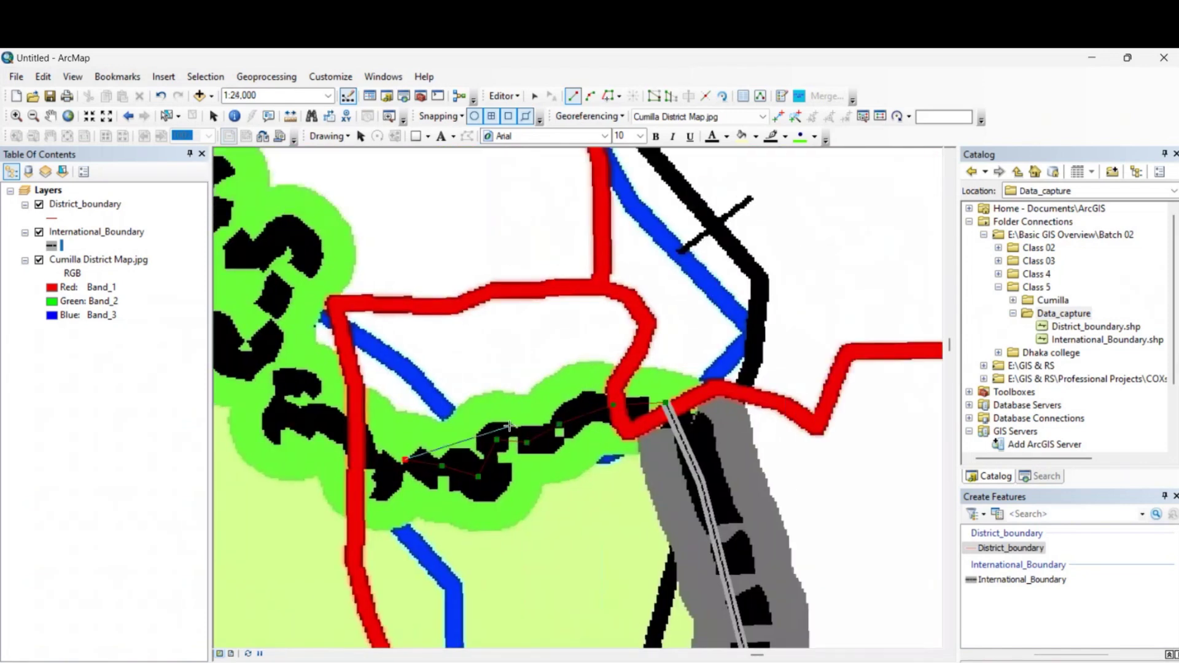
{"action": "key", "text": "ctrl+z"}
{"action": "key", "text": "ctrl+z"}
{"action": "key", "text": "ctrl+z"}
{"action": "key", "text": "ctrl+z"}
{"action": "key", "text": "ctrl+z"}
{"action": "key", "text": "ctrl+z"}
{"action": "key", "text": "ctrl+z"}
- Examine the digitized international boundary between its northern endpoint and its southern end below Chauddagram
{"action": "scroll", "coordinate": [650, 420], "scroll_direction": "down", "scroll_amount": 3}
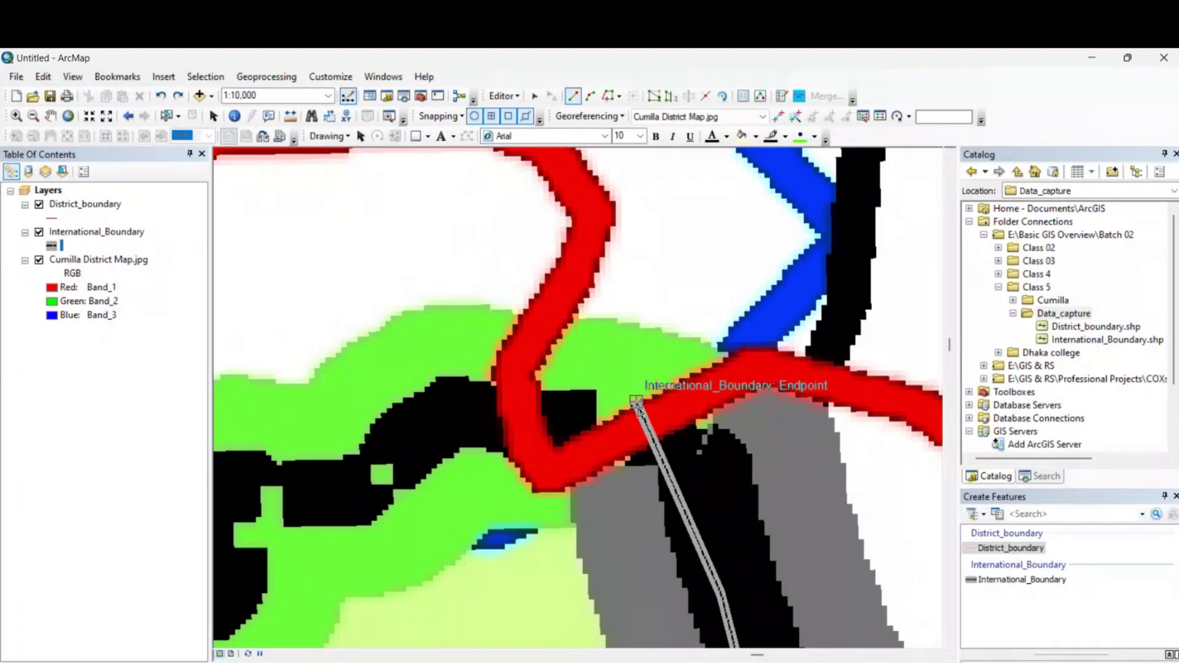
{"action": "scroll", "coordinate": [638, 410], "scroll_direction": "up", "scroll_amount": 5}
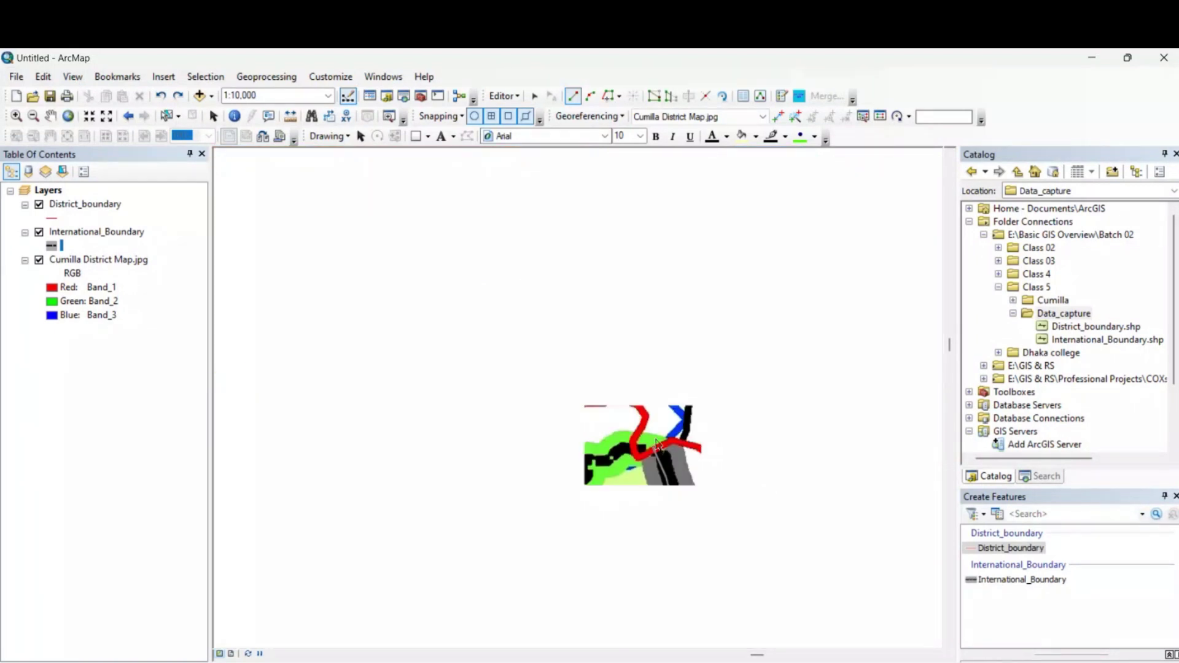
{"action": "scroll", "coordinate": [646, 376], "scroll_direction": "up", "scroll_amount": 4}
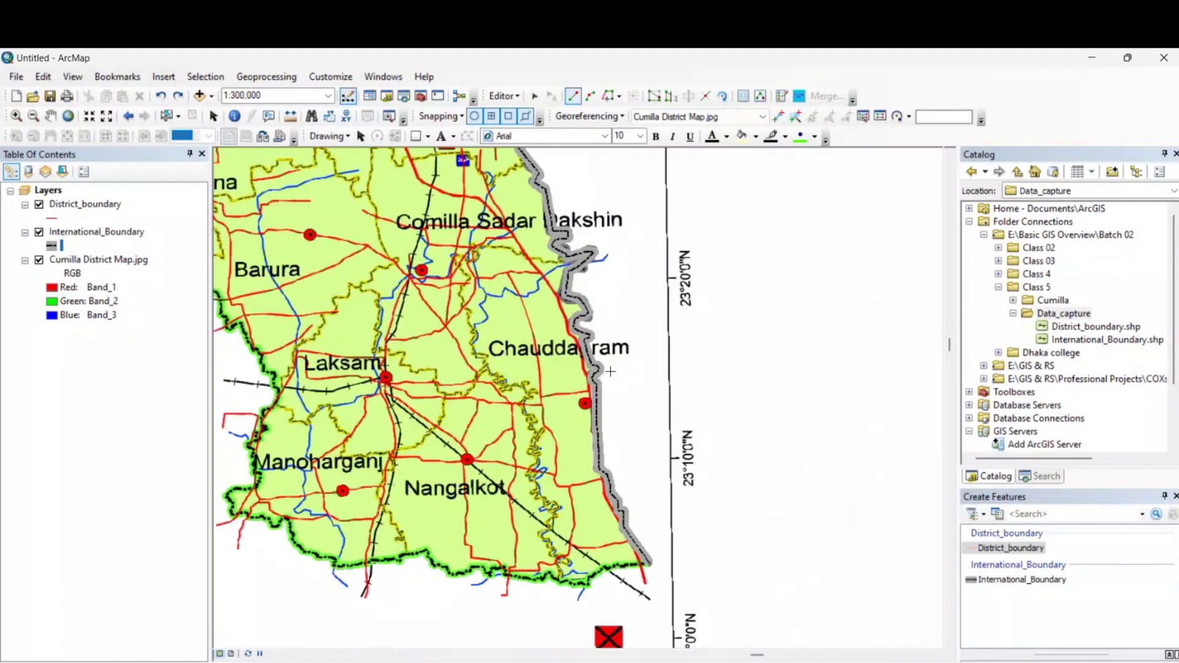
{"action": "scroll", "coordinate": [610, 372], "scroll_direction": "down", "scroll_amount": 4}
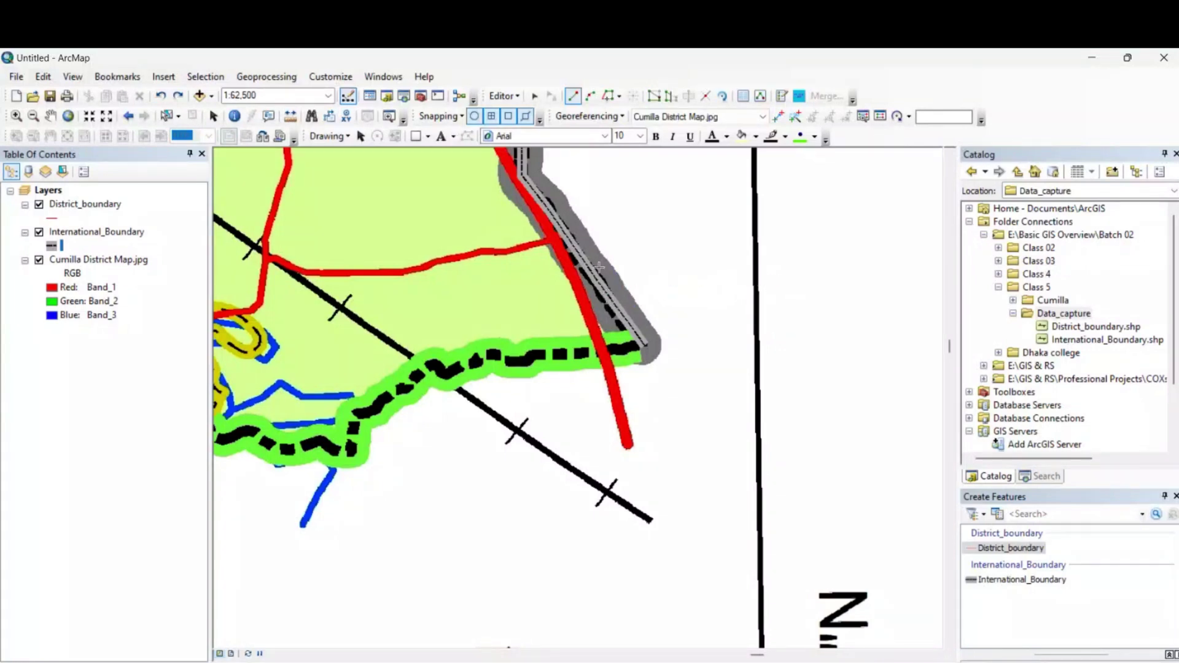
{"action": "mouse_move", "coordinate": [635, 252]}
{"action": "left_mouse_down"}
{"action": "mouse_move", "coordinate": [670, 357]}
{"action": "mouse_move", "coordinate": [701, 354]}
{"action": "left_mouse_up"}
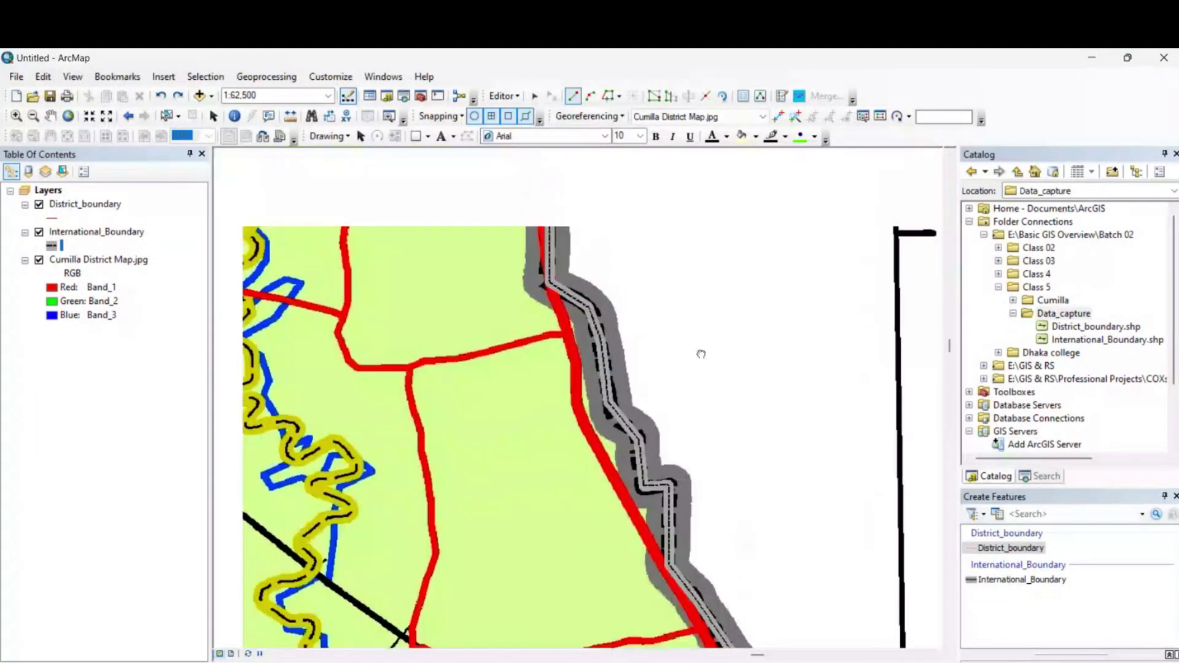
{"action": "scroll", "coordinate": [578, 387], "scroll_direction": "up", "scroll_amount": 5}
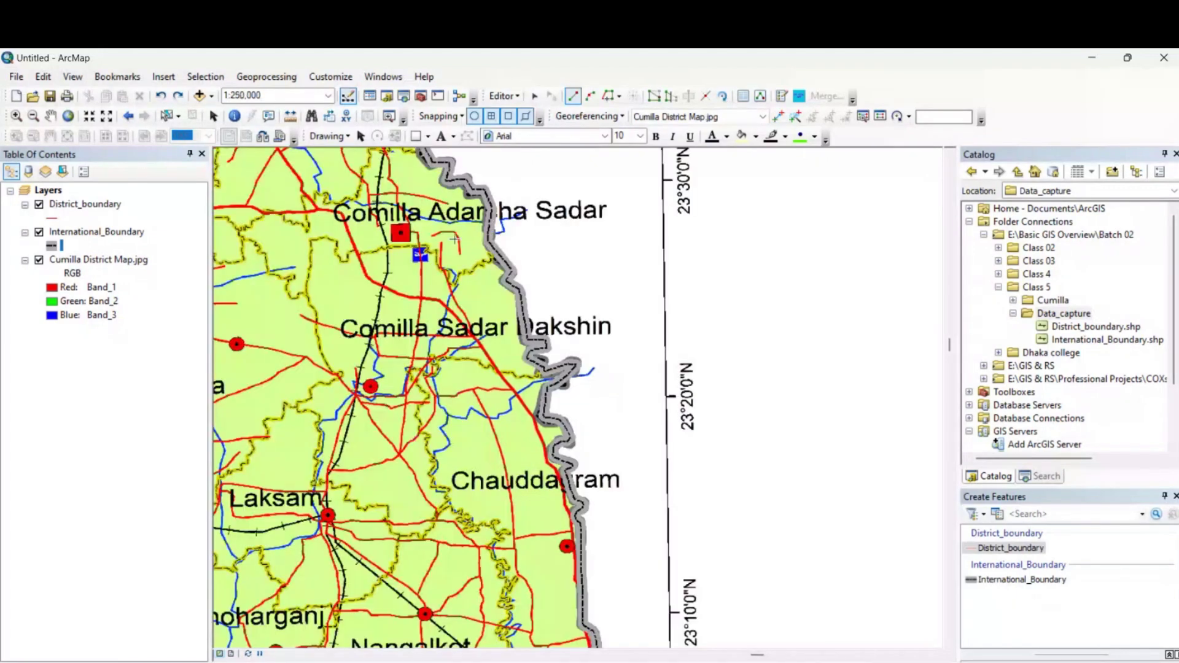
- Start a District_boundary line at the International_Boundary's northern endpoint and trace the green border past Brahman Para to the north edge of Muradnagar
{"action": "scroll", "coordinate": [510, 229], "scroll_direction": "down", "scroll_amount": 4}
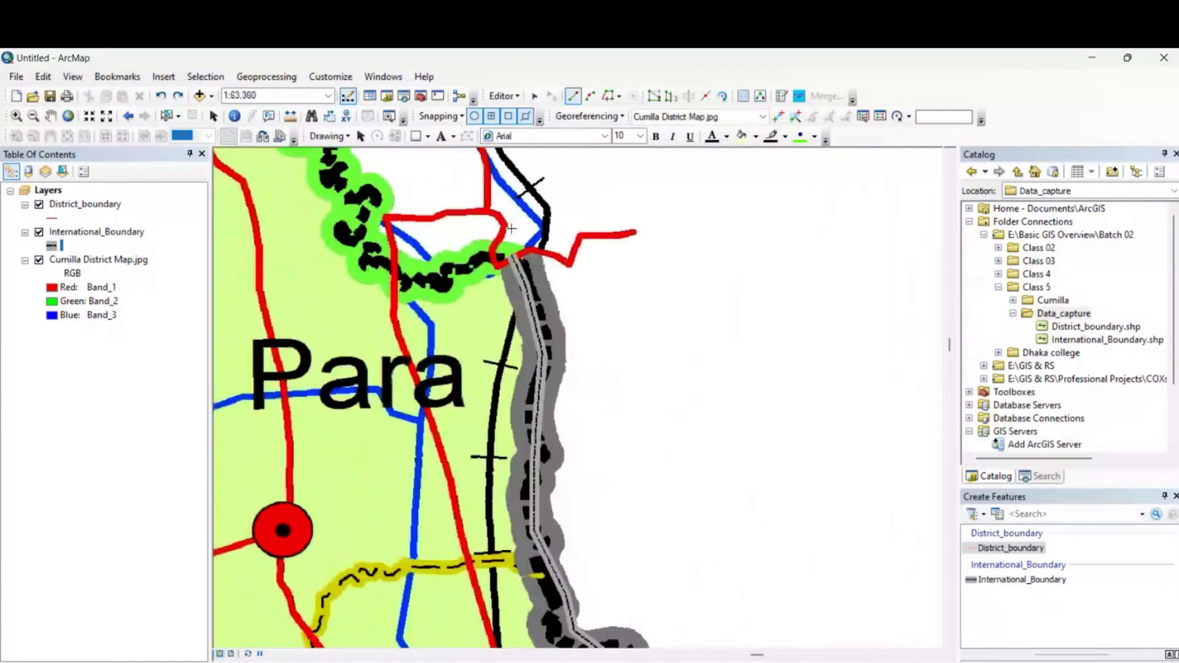
{"action": "scroll", "coordinate": [511, 229], "scroll_direction": "down", "scroll_amount": 3}
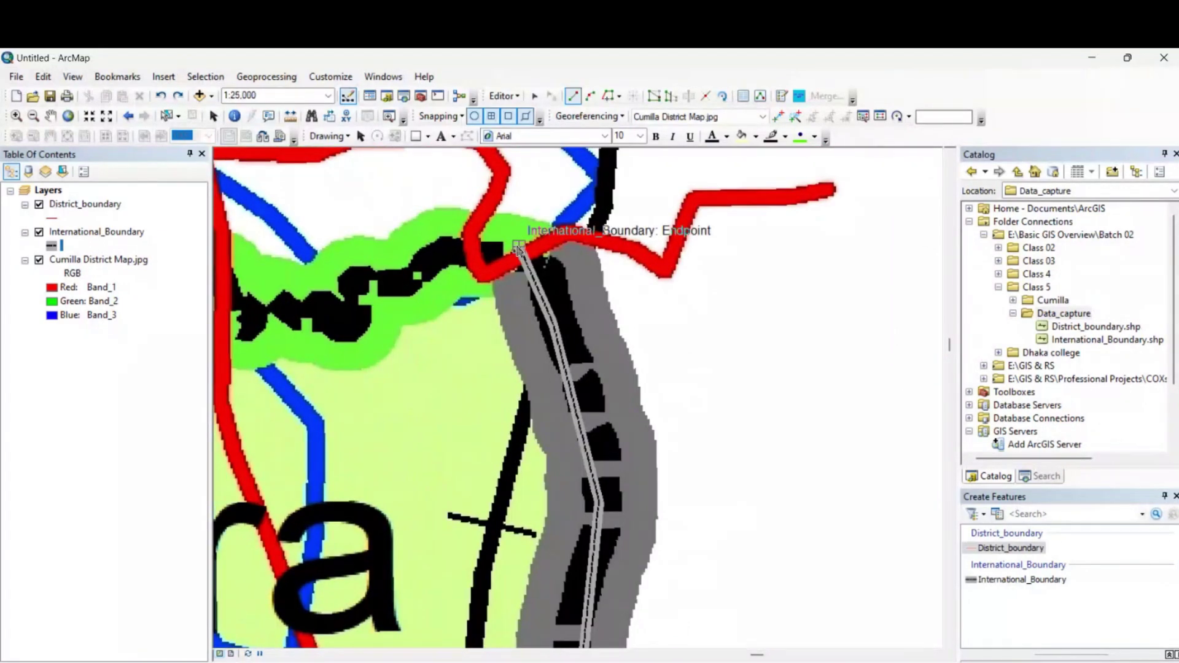
{"action": "left_click", "coordinate": [519, 248]}
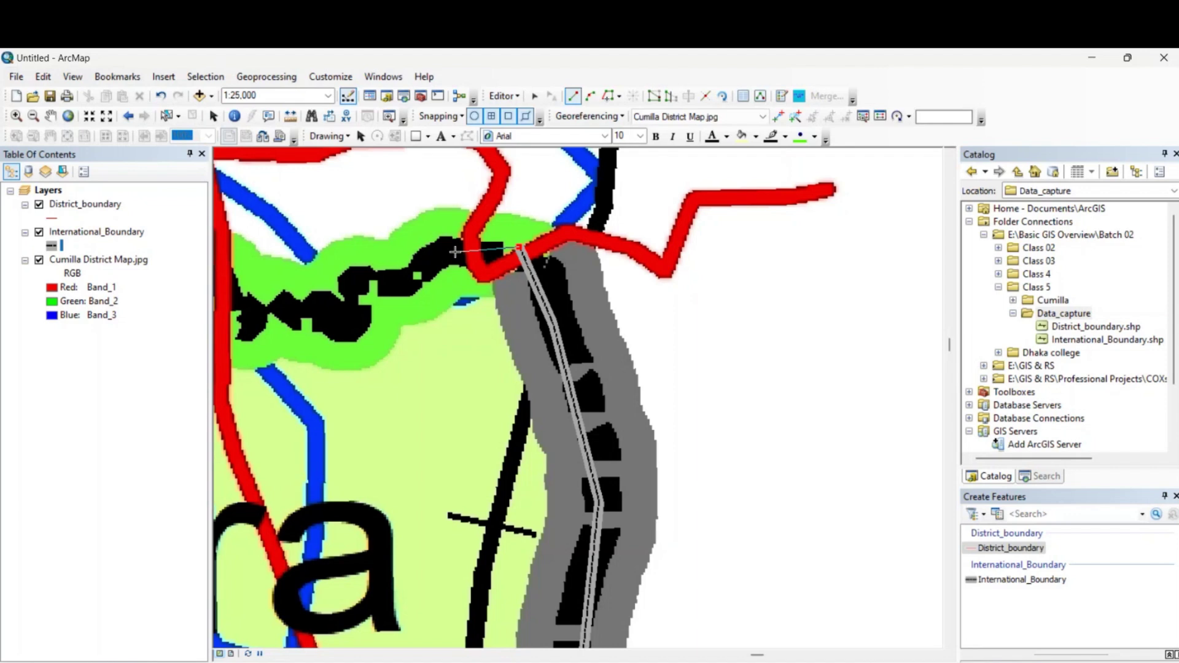
{"action": "scroll", "coordinate": [454, 252], "scroll_direction": "down", "scroll_amount": 5}
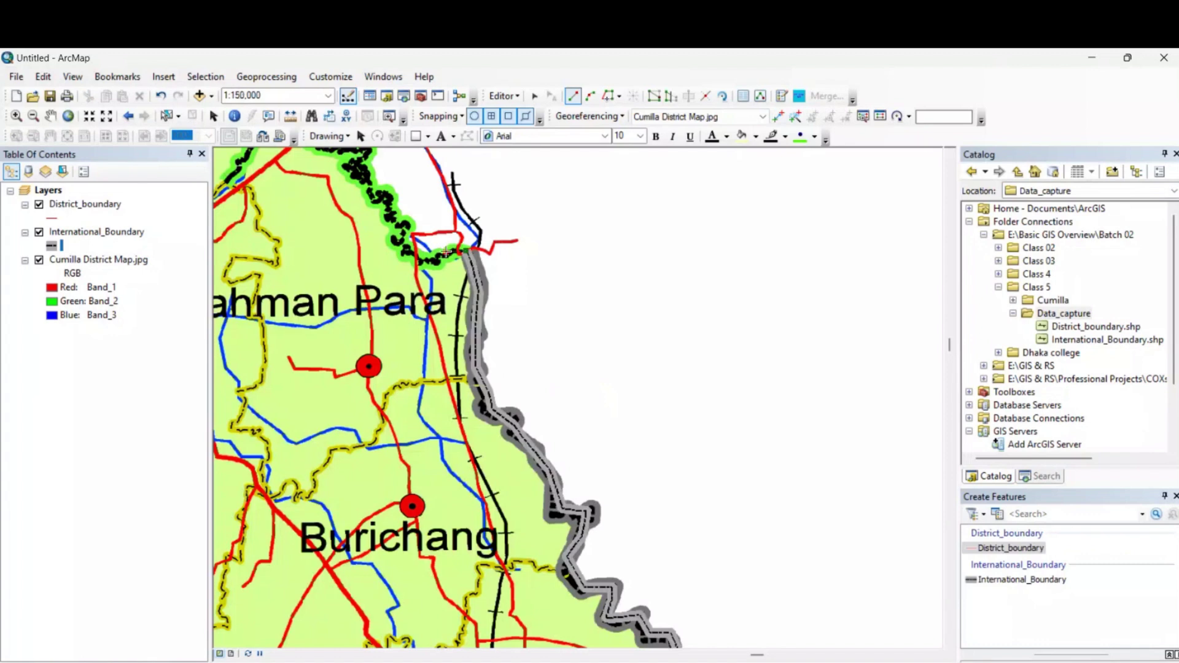
{"action": "left_click", "coordinate": [434, 259]}
{"action": "left_click_drag", "start_coordinate": [359, 153], "coordinate": [416, 379]}
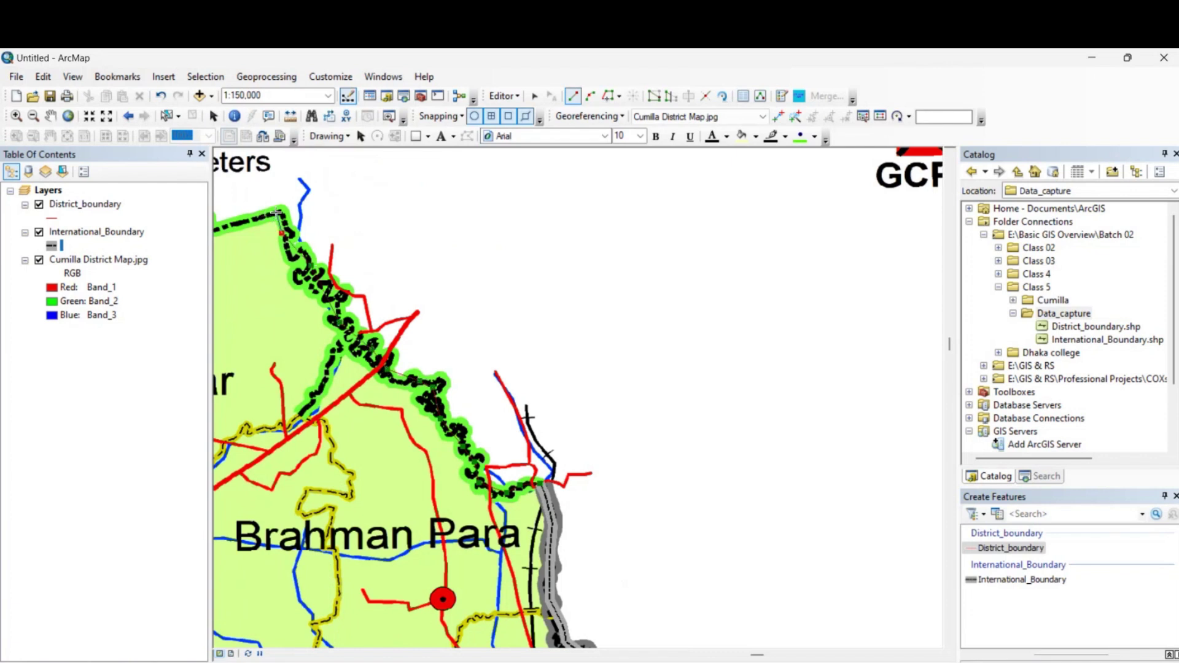
{"action": "left_click", "coordinate": [236, 226]}
{"action": "left_click_drag", "start_coordinate": [374, 230], "coordinate": [921, 331]}
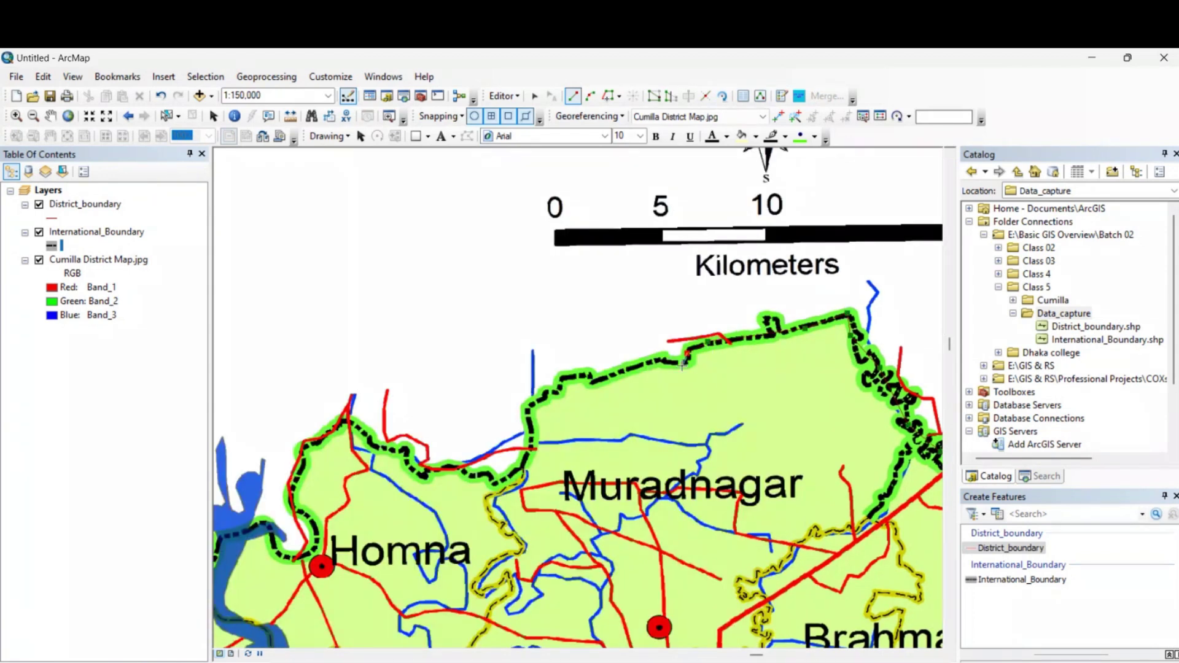
- Continue tracing the District_boundary line west along the northern border of Muradnagar and Homna to the river by Meghna
{"action": "mouse_move", "coordinate": [624, 362]}
{"action": "left_mouse_down"}
{"action": "mouse_move", "coordinate": [574, 382]}
{"action": "mouse_move", "coordinate": [528, 440]}
{"action": "mouse_move", "coordinate": [466, 473]}
{"action": "mouse_move", "coordinate": [311, 444]}
{"action": "mouse_move", "coordinate": [293, 492]}
{"action": "mouse_move", "coordinate": [314, 546]}
{"action": "mouse_move", "coordinate": [275, 550]}
{"action": "mouse_move", "coordinate": [533, 387]}
{"action": "left_mouse_up"}
{"action": "left_click", "coordinate": [272, 540]}
{"action": "left_click", "coordinate": [263, 523]}
{"action": "left_click", "coordinate": [237, 533]}
{"action": "left_click", "coordinate": [534, 386]}
{"action": "left_click", "coordinate": [531, 406]}
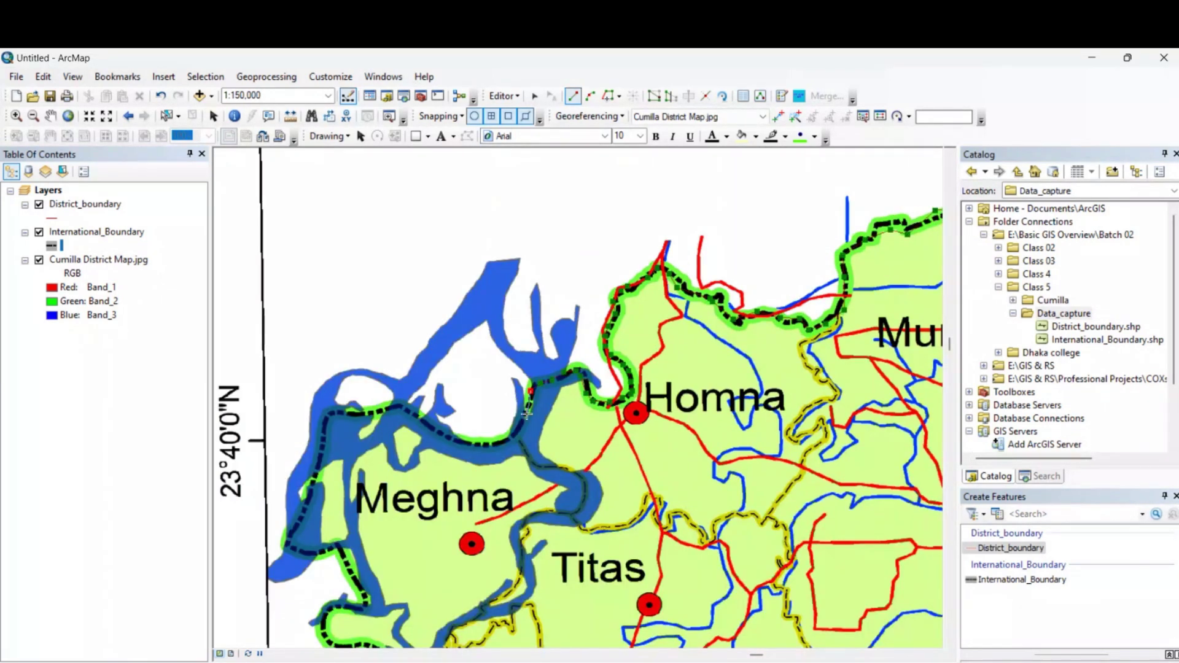
- Trace the District_boundary line along the northern and western border of Meghna
{"action": "left_click", "coordinate": [524, 419]}
{"action": "left_click", "coordinate": [513, 432]}
{"action": "left_click", "coordinate": [439, 428]}
{"action": "left_click", "coordinate": [393, 407]}
{"action": "left_click", "coordinate": [332, 417]}
{"action": "left_click", "coordinate": [311, 485]}
{"action": "left_click", "coordinate": [286, 546]}
{"action": "left_click", "coordinate": [337, 550]}
{"action": "left_click", "coordinate": [367, 598]}
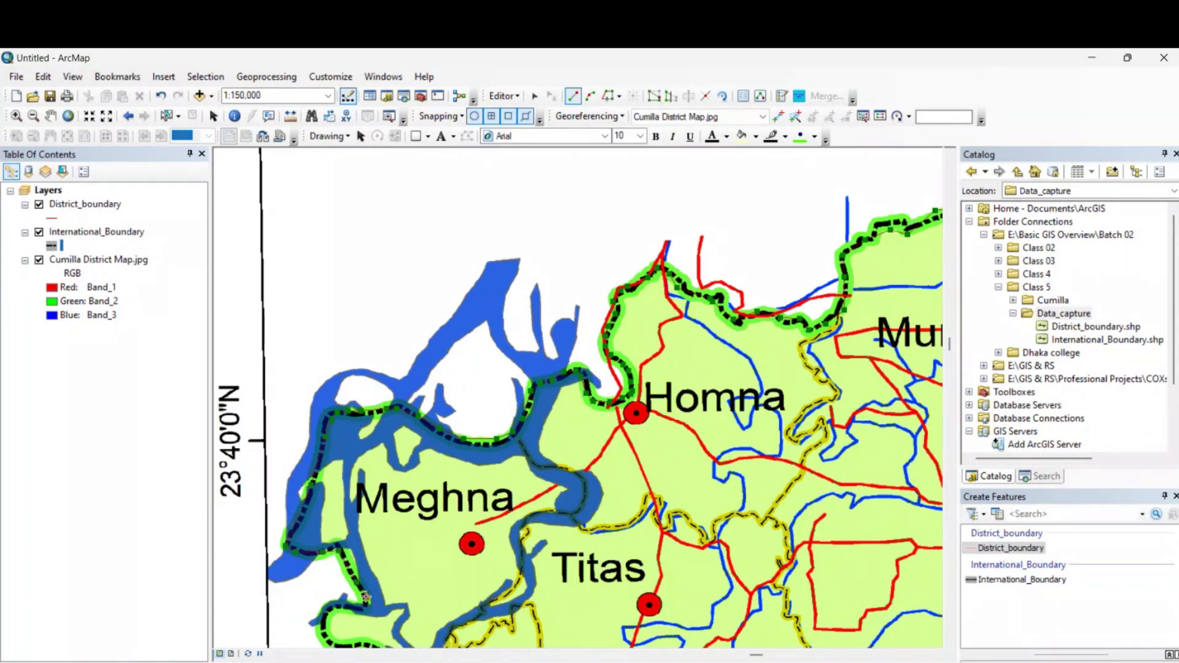
{"action": "left_click", "coordinate": [331, 606]}
{"action": "left_click", "coordinate": [323, 629]}
- Continue the District_boundary line from the south-west of Meghna along the river border beside Daudkandi
{"action": "left_click_drag", "start_coordinate": [400, 621], "coordinate": [361, 357]}
{"action": "left_click", "coordinate": [295, 383]}
{"action": "left_click", "coordinate": [328, 383]}
{"action": "left_click", "coordinate": [347, 395]}
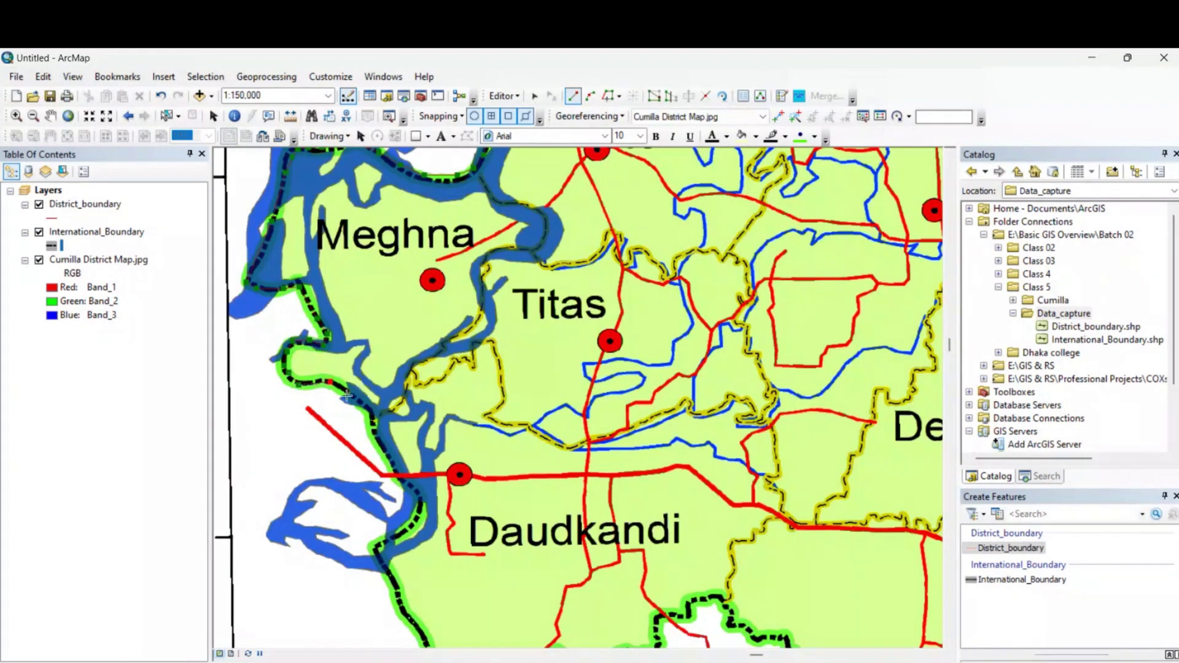
{"action": "left_click", "coordinate": [370, 412]}
{"action": "left_click", "coordinate": [385, 457]}
{"action": "left_click", "coordinate": [424, 502]}
{"action": "left_click", "coordinate": [373, 551]}
- Trace the District_boundary line around the southern border of Daudkandi and finish the sketch
{"action": "left_click_drag", "start_coordinate": [462, 577], "coordinate": [373, 332]}
{"action": "left_click", "coordinate": [335, 386]}
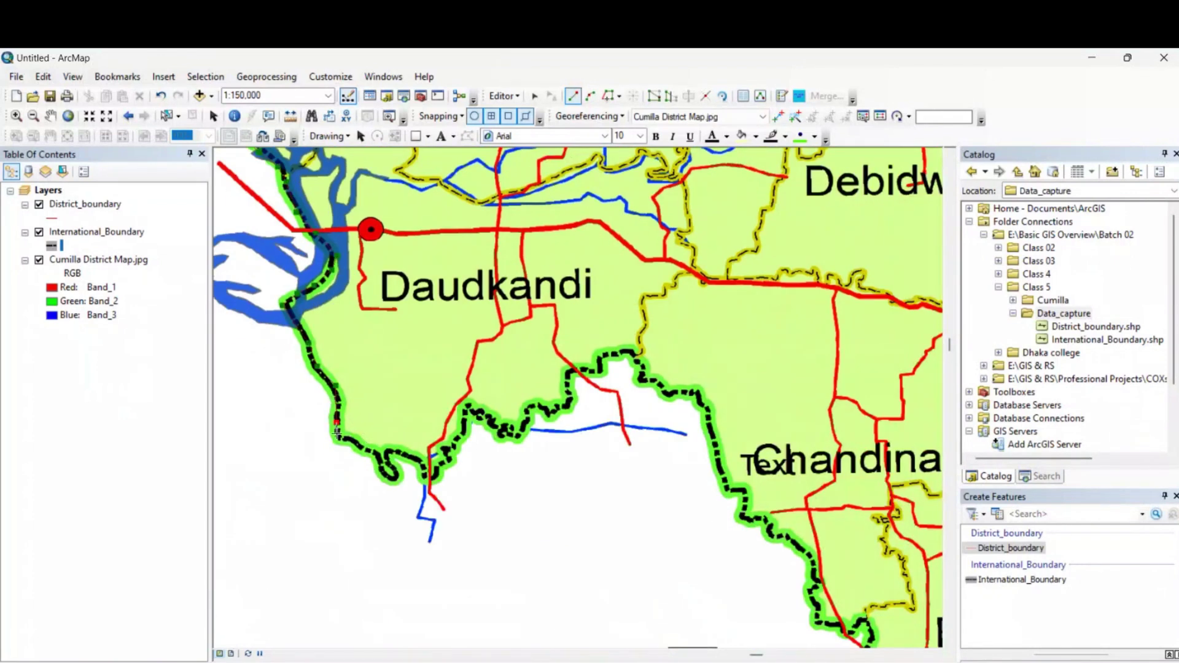
{"action": "left_click", "coordinate": [337, 422]}
{"action": "left_click", "coordinate": [343, 447]}
{"action": "left_click", "coordinate": [369, 453]}
{"action": "left_click", "coordinate": [401, 449]}
{"action": "left_click", "coordinate": [428, 474]}
{"action": "left_click", "coordinate": [447, 455]}
{"action": "left_click", "coordinate": [466, 410]}
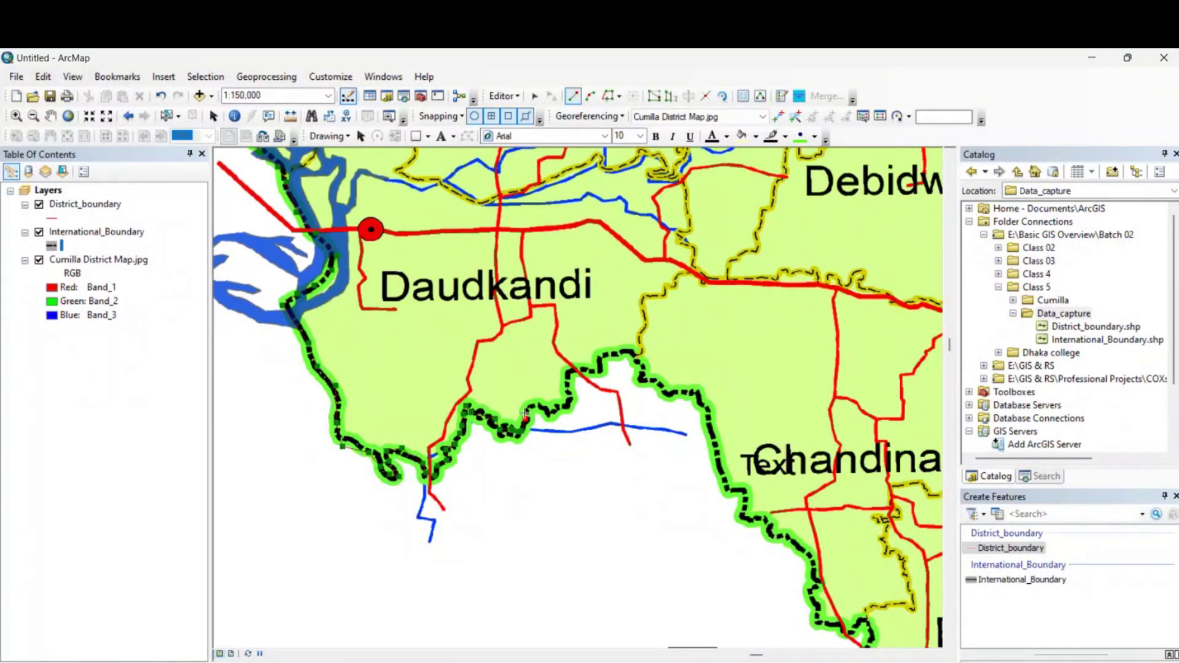
{"action": "double_click", "coordinate": [569, 398]}
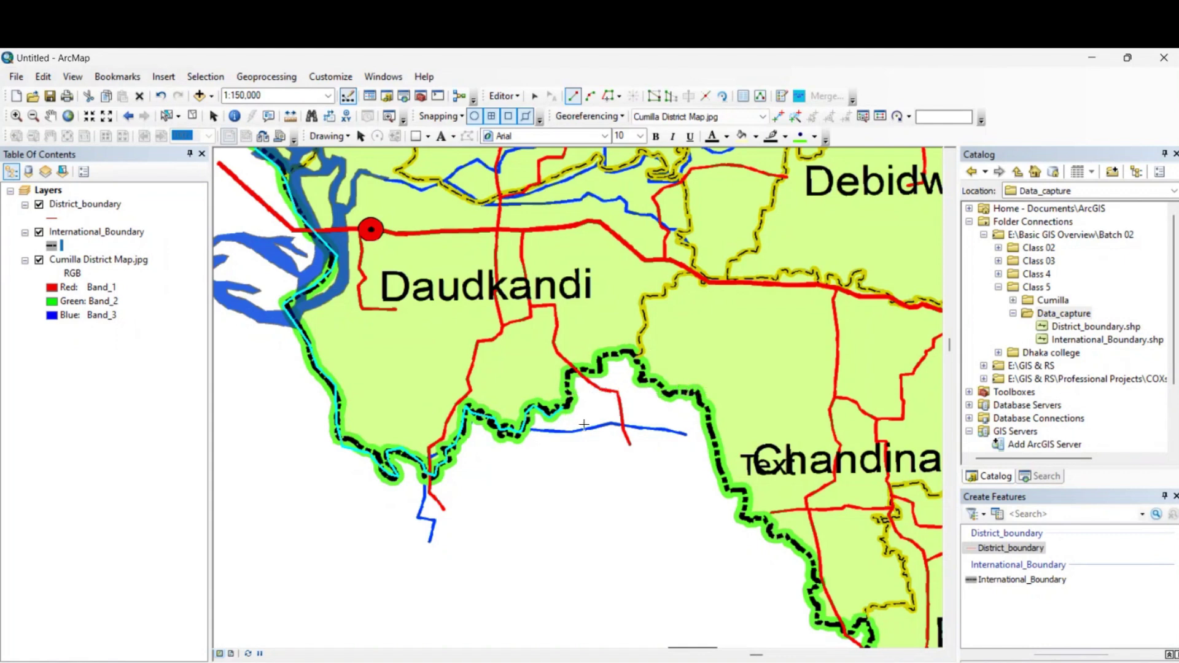
- Edit the vertices of the finished District_boundary line and resume it with the Continue Feature tool
{"action": "scroll", "coordinate": [564, 420], "scroll_direction": "up", "scroll_amount": 3}
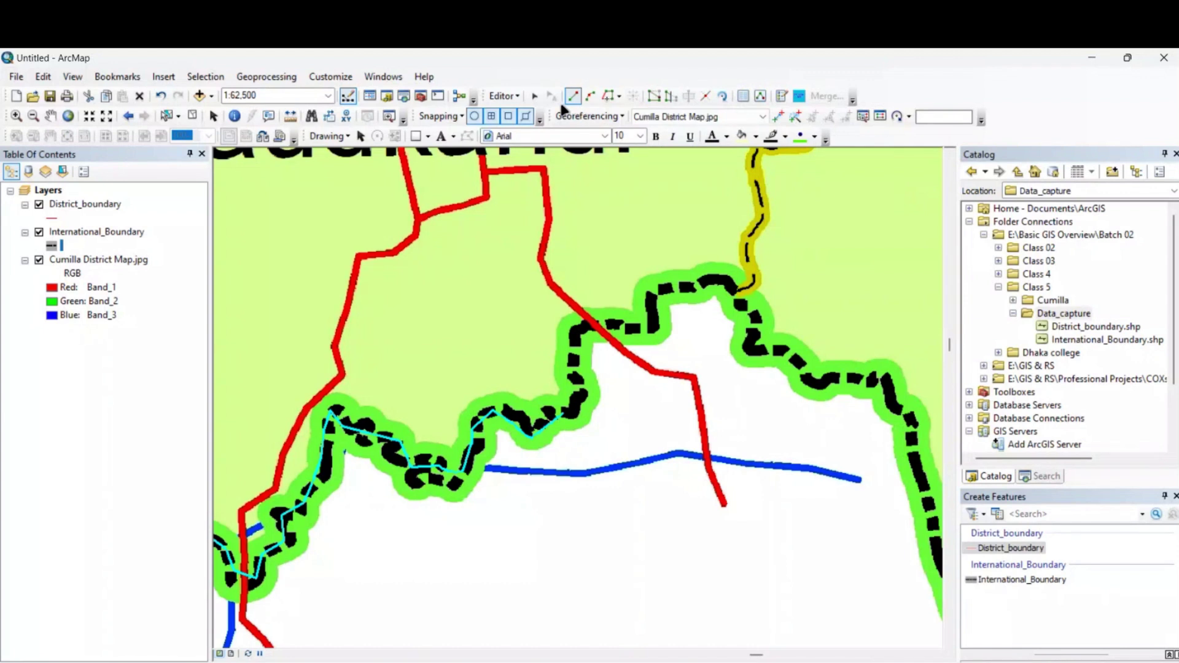
{"action": "left_click", "coordinate": [671, 96]}
{"action": "left_click", "coordinate": [654, 96]}
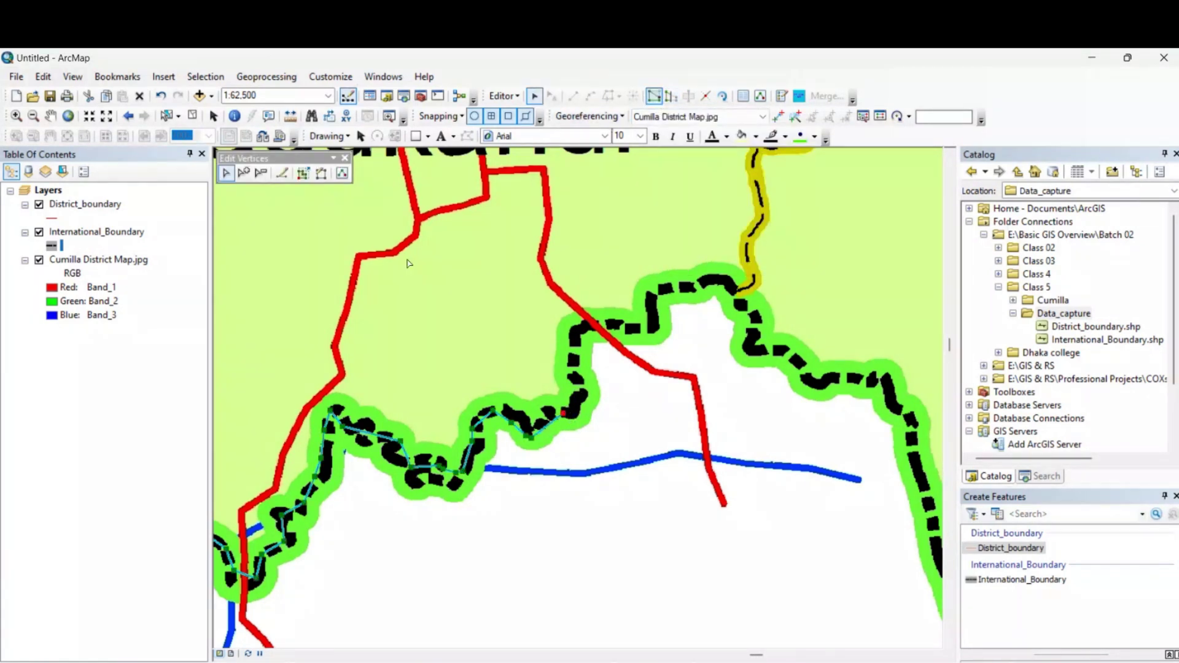
{"action": "left_click", "coordinate": [283, 174]}
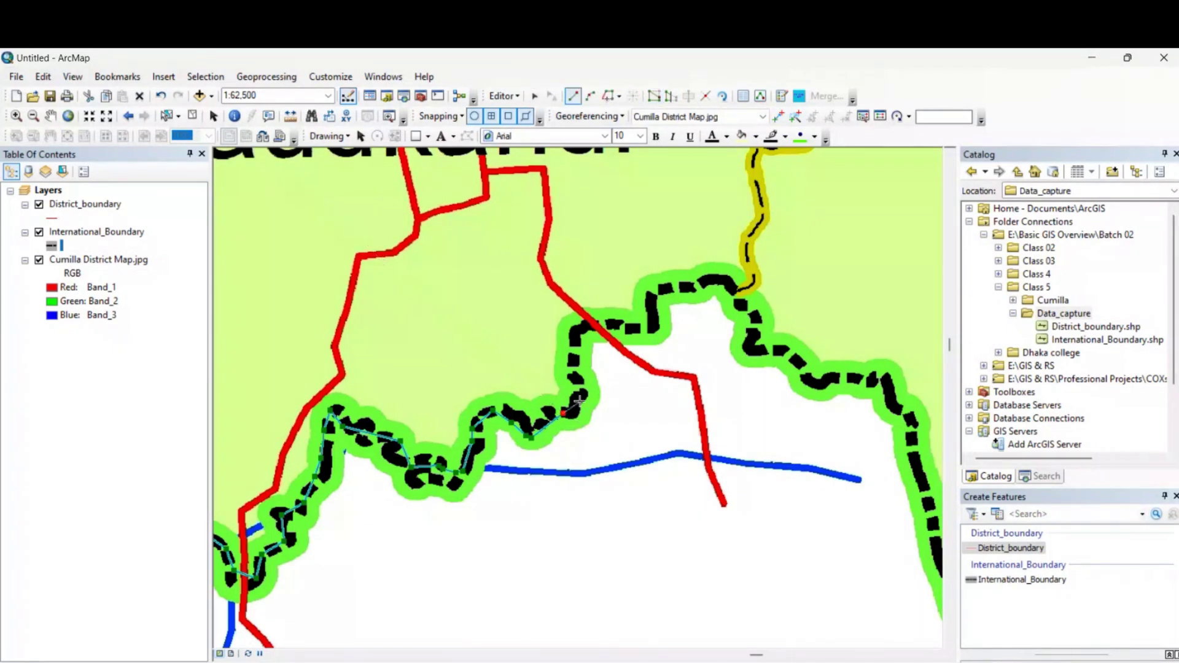
- Extend the District_boundary line north-east along Daudkandi's southern border to its junction with the yellow dashed boundary
{"action": "left_click", "coordinate": [574, 391]}
{"action": "left_click", "coordinate": [573, 362]}
{"action": "left_click", "coordinate": [578, 337]}
{"action": "left_click", "coordinate": [610, 326]}
{"action": "left_click", "coordinate": [634, 327]}
{"action": "left_click", "coordinate": [649, 325]}
{"action": "left_click", "coordinate": [664, 325]}
{"action": "left_click", "coordinate": [654, 294]}
{"action": "left_click", "coordinate": [688, 277]}
{"action": "left_click", "coordinate": [728, 280]}
{"action": "left_click", "coordinate": [744, 291]}
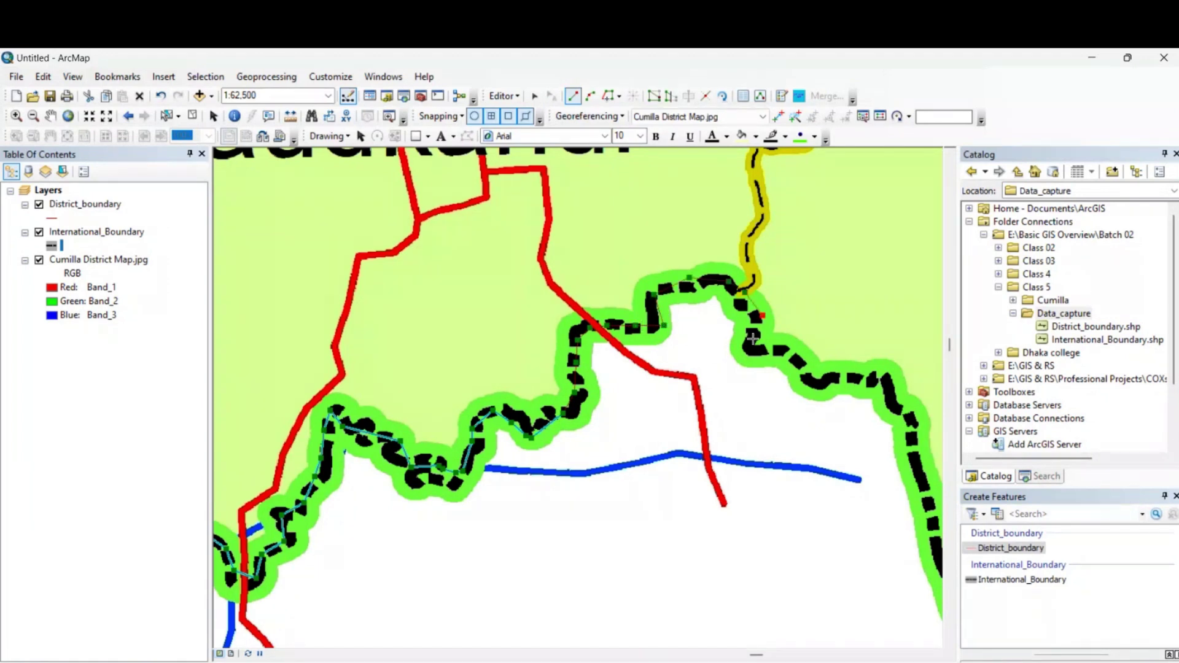
- Trace the District_boundary line south-east from the yellow boundary junction along the western border of Chandina
{"action": "left_click", "coordinate": [763, 313]}
{"action": "left_click", "coordinate": [754, 340]}
{"action": "left_click", "coordinate": [783, 348]}
{"action": "left_click", "coordinate": [805, 367]}
{"action": "left_click", "coordinate": [835, 384]}
{"action": "left_click", "coordinate": [863, 384]}
{"action": "left_click", "coordinate": [885, 381]}
{"action": "left_click", "coordinate": [902, 415]}
- Extend the District_boundary line south past Chandina, Barura and Laksam to the edge of Manoharganj and finish the sketch
{"action": "scroll", "coordinate": [657, 350], "scroll_direction": "down", "scroll_amount": 5}
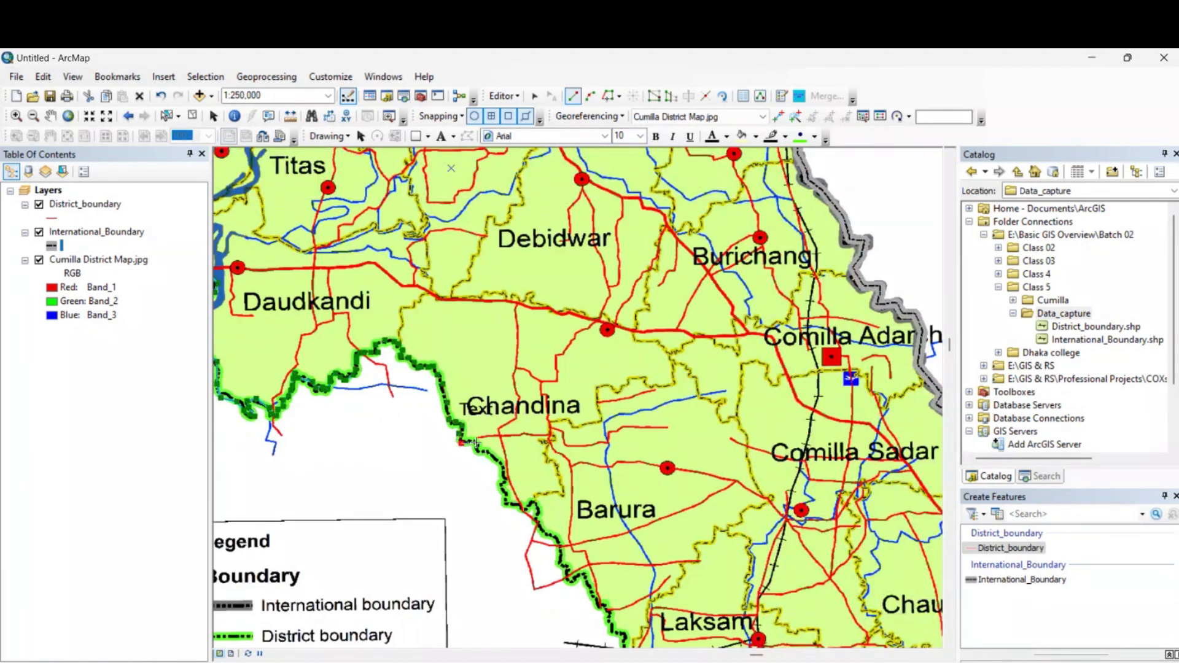
{"action": "left_click", "coordinate": [491, 456]}
{"action": "left_click", "coordinate": [506, 467]}
{"action": "left_click", "coordinate": [505, 505]}
{"action": "left_click", "coordinate": [538, 506]}
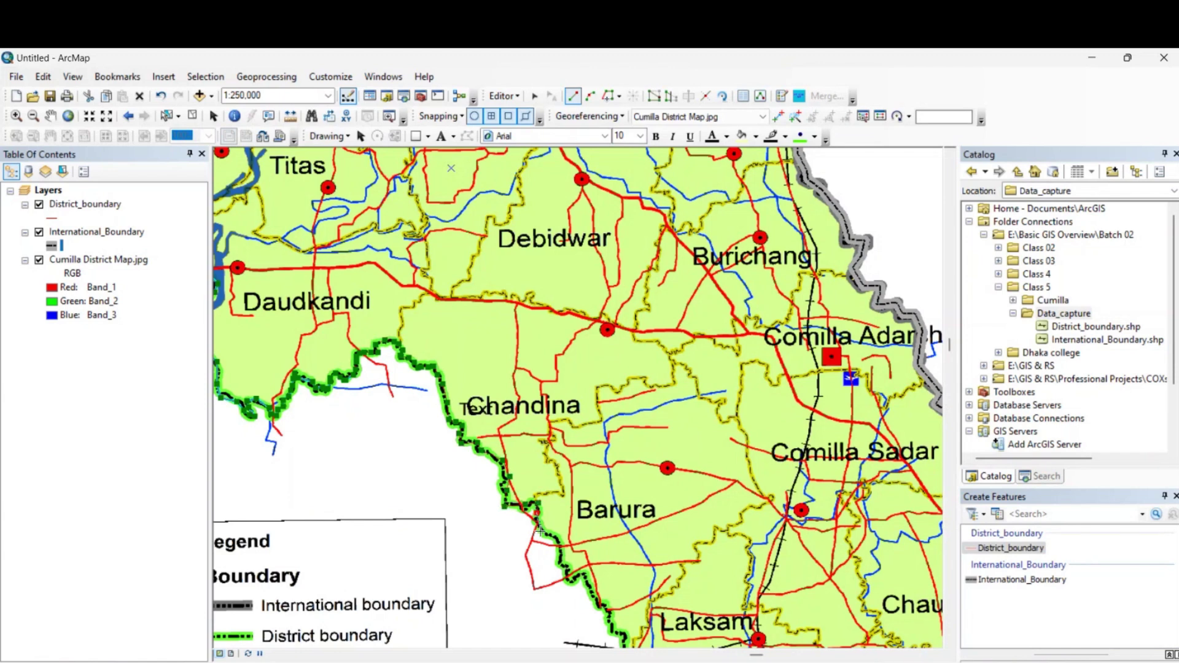
{"action": "left_click", "coordinate": [585, 579]}
{"action": "left_click_drag", "start_coordinate": [611, 592], "coordinate": [393, 279]}
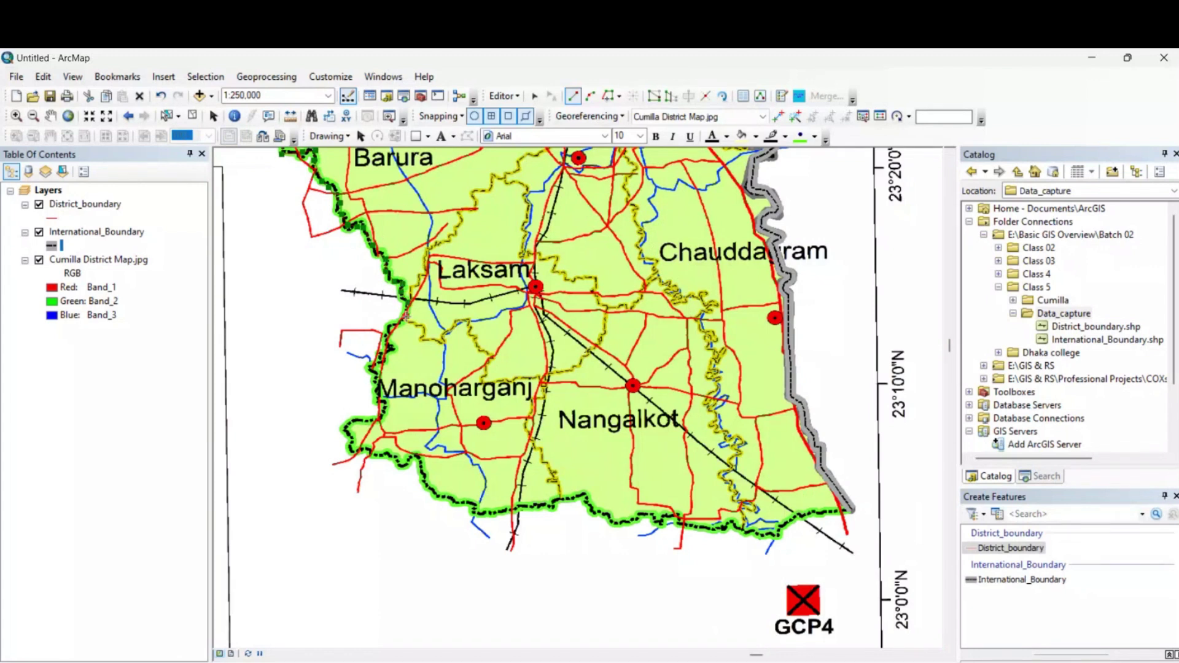
{"action": "double_click", "coordinate": [382, 353]}
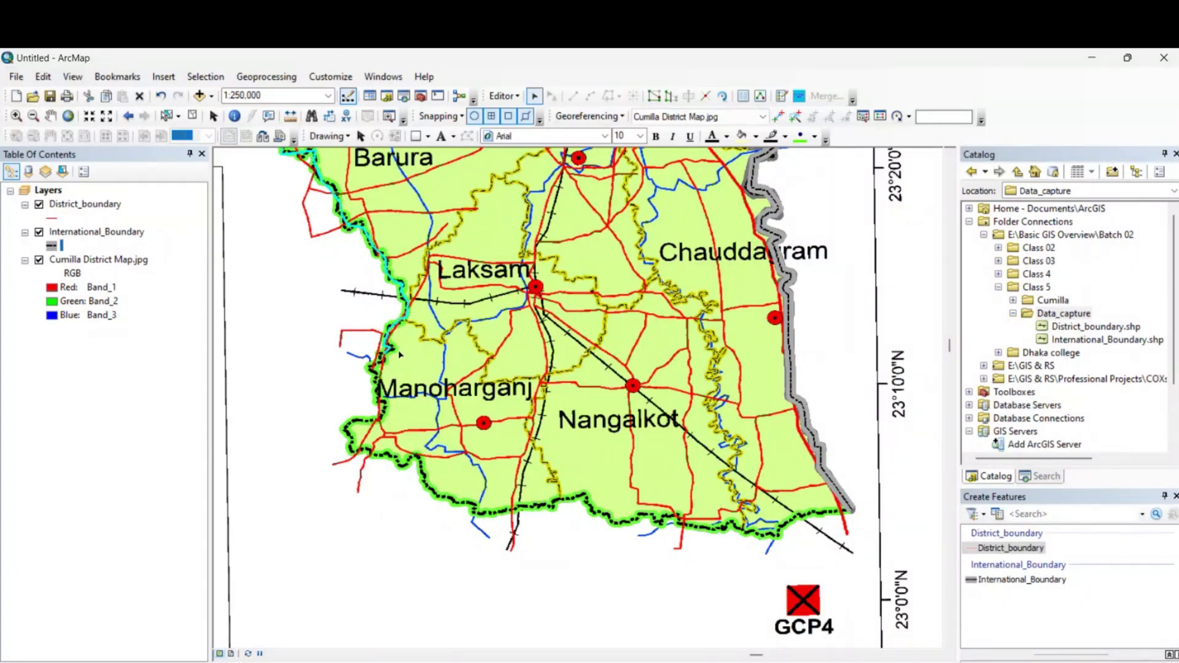
{"action": "scroll", "coordinate": [382, 357], "scroll_direction": "down", "scroll_amount": 3}
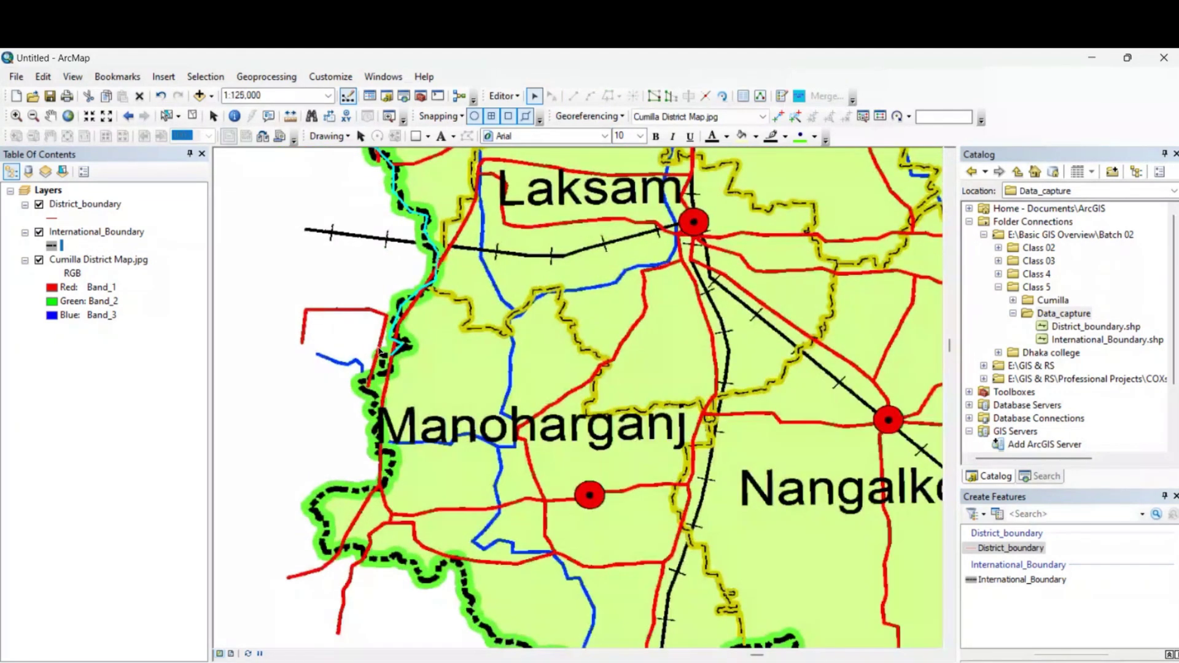
- Reopen the District_boundary line's vertices beside Manoharganj and resume the sketch with the Continue Feature tool
{"action": "scroll", "coordinate": [400, 373], "scroll_direction": "down", "scroll_amount": 2}
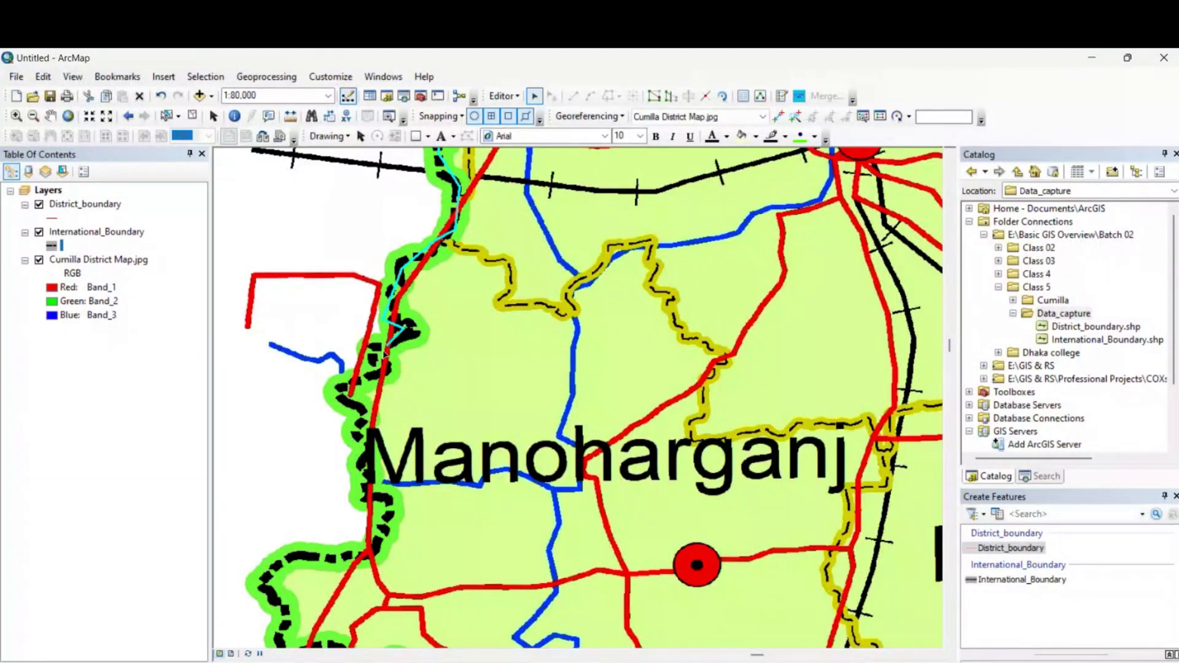
{"action": "left_click", "coordinate": [671, 96]}
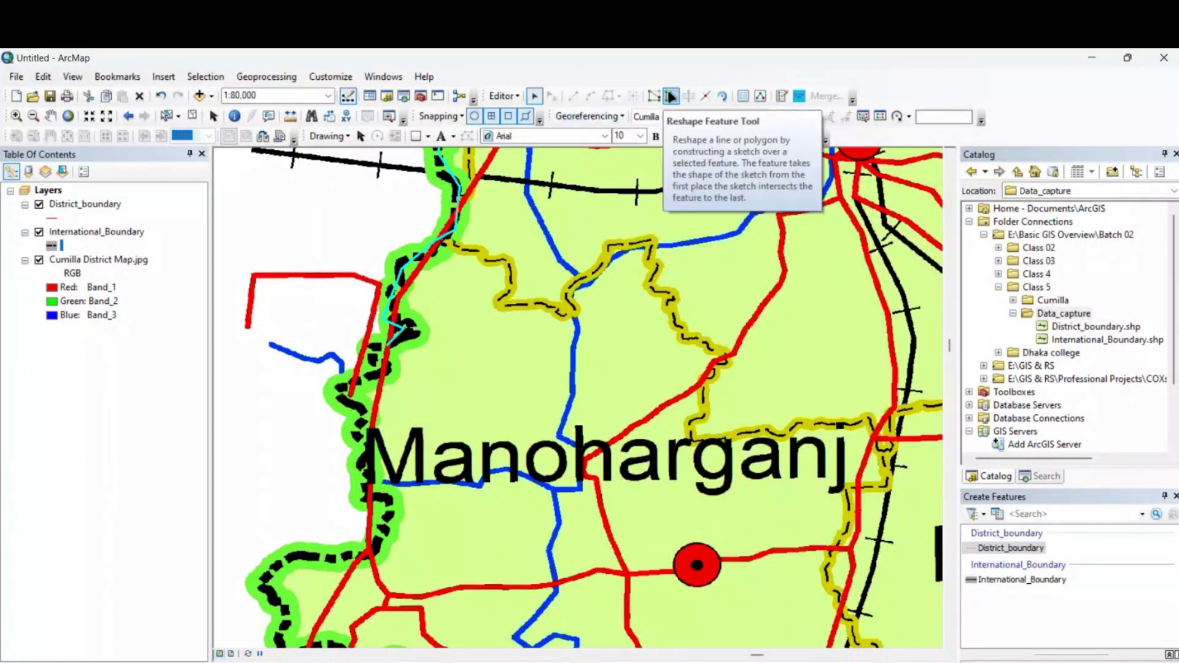
{"action": "left_click", "coordinate": [654, 97]}
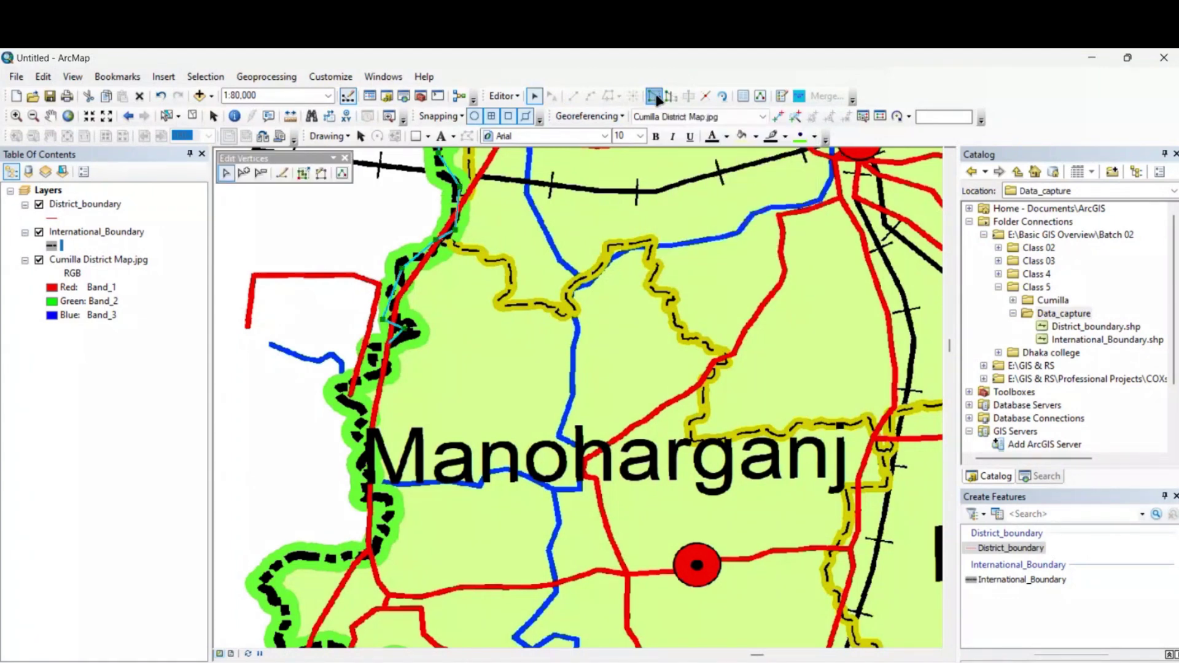
{"action": "left_click", "coordinate": [281, 174]}
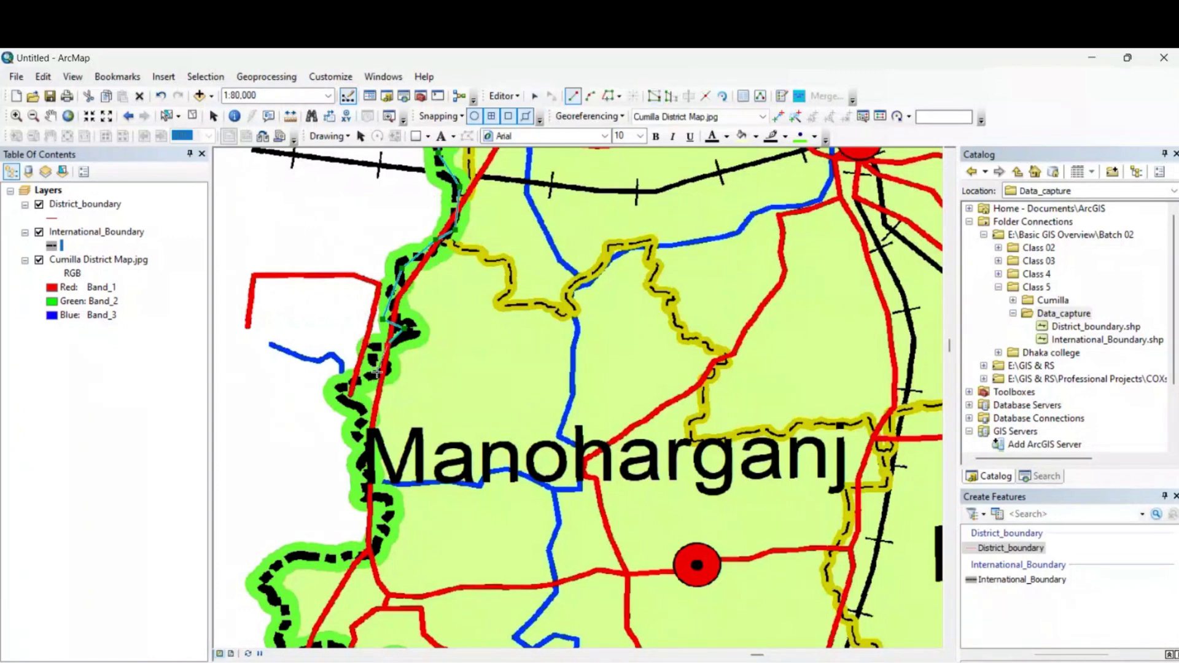
- Trace the District_boundary line south along Manoharganj's western border and around the bulge at its south-western corner
{"action": "left_click", "coordinate": [369, 431]}
{"action": "left_click", "coordinate": [376, 473]}
{"action": "left_click", "coordinate": [386, 516]}
{"action": "left_click", "coordinate": [375, 539]}
{"action": "left_click", "coordinate": [318, 555]}
{"action": "left_click", "coordinate": [280, 557]}
{"action": "left_click", "coordinate": [253, 584]}
{"action": "left_click", "coordinate": [280, 637]}
{"action": "mouse_move", "coordinate": [464, 570]}
{"action": "left_mouse_down"}
{"action": "mouse_move", "coordinate": [473, 418]}
{"action": "mouse_move", "coordinate": [504, 256]}
{"action": "left_mouse_up"}
{"action": "left_click", "coordinate": [326, 338]}
{"action": "left_click", "coordinate": [371, 332]}
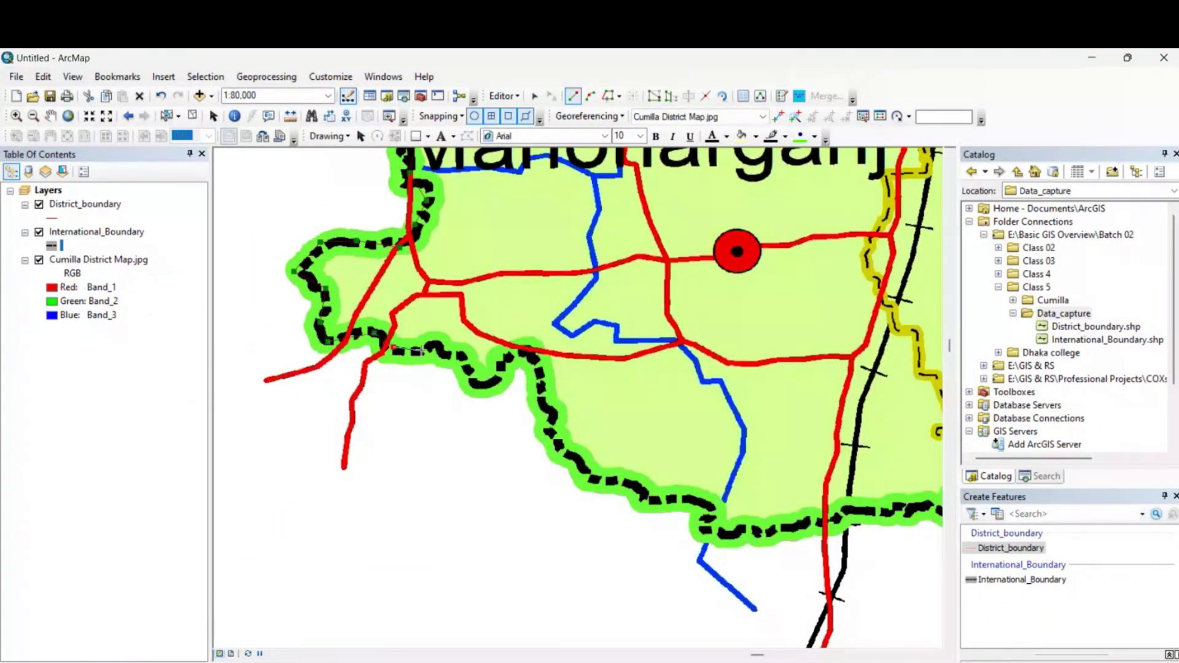
- Extend the District_boundary line south-east along Manoharganj's southern border and past the railway crossing
{"action": "left_click", "coordinate": [396, 348]}
{"action": "left_click", "coordinate": [442, 356]}
{"action": "left_click", "coordinate": [477, 382]}
{"action": "left_click", "coordinate": [493, 380]}
{"action": "left_click", "coordinate": [526, 349]}
{"action": "left_click", "coordinate": [546, 404]}
{"action": "left_click", "coordinate": [553, 423]}
{"action": "left_click", "coordinate": [557, 444]}
{"action": "left_click", "coordinate": [581, 464]}
{"action": "left_click", "coordinate": [600, 481]}
{"action": "left_click", "coordinate": [661, 500]}
{"action": "left_click", "coordinate": [709, 519]}
{"action": "left_click", "coordinate": [768, 533]}
{"action": "left_click", "coordinate": [857, 530]}
{"action": "left_click", "coordinate": [931, 515]}
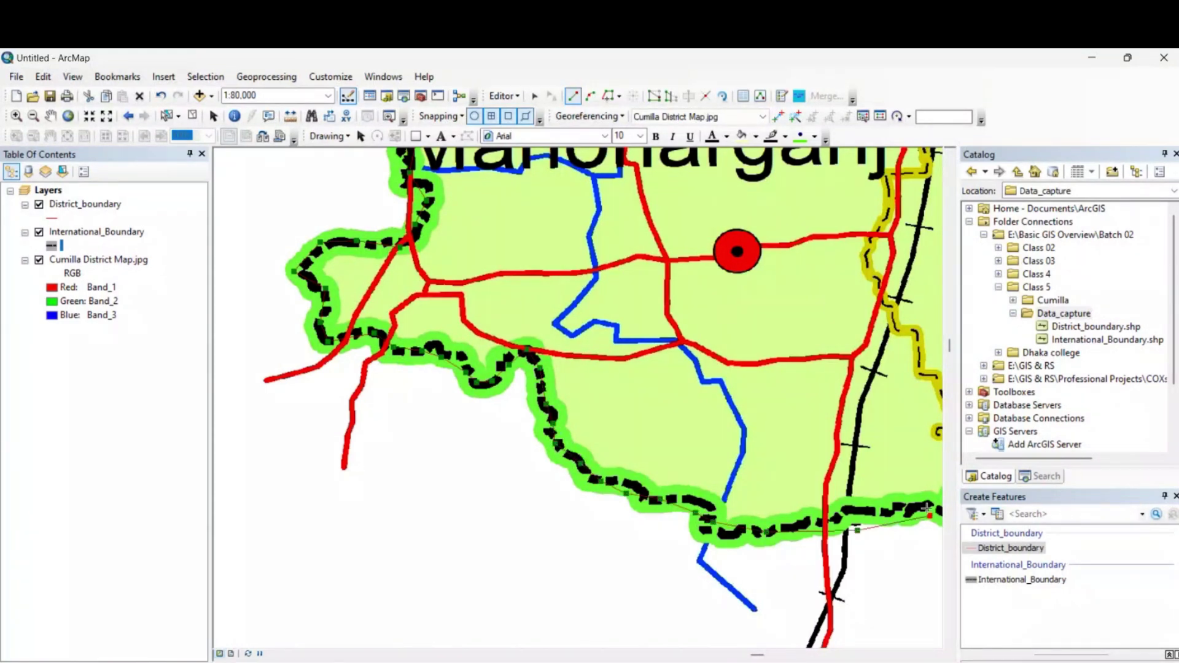
- Continue the District_boundary line east along the southern border of Nangalkot
{"action": "left_click_drag", "start_coordinate": [860, 457], "coordinate": [352, 427]}
{"action": "scroll", "coordinate": [455, 394], "scroll_direction": "up", "scroll_amount": 2}
{"action": "left_click", "coordinate": [467, 421]}
{"action": "left_click", "coordinate": [492, 415]}
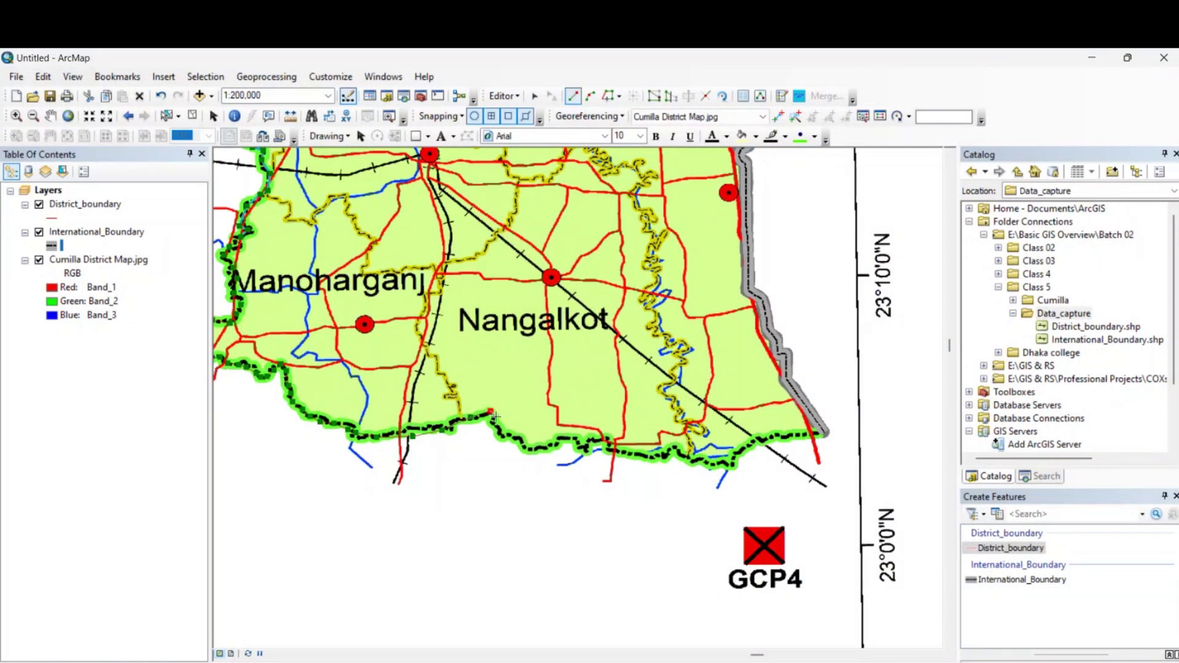
{"action": "left_click", "coordinate": [506, 432]}
{"action": "left_click", "coordinate": [519, 441]}
{"action": "left_click", "coordinate": [546, 450]}
{"action": "left_click", "coordinate": [586, 446]}
{"action": "left_click", "coordinate": [616, 448]}
{"action": "left_click", "coordinate": [632, 458]}
{"action": "left_click", "coordinate": [655, 460]}
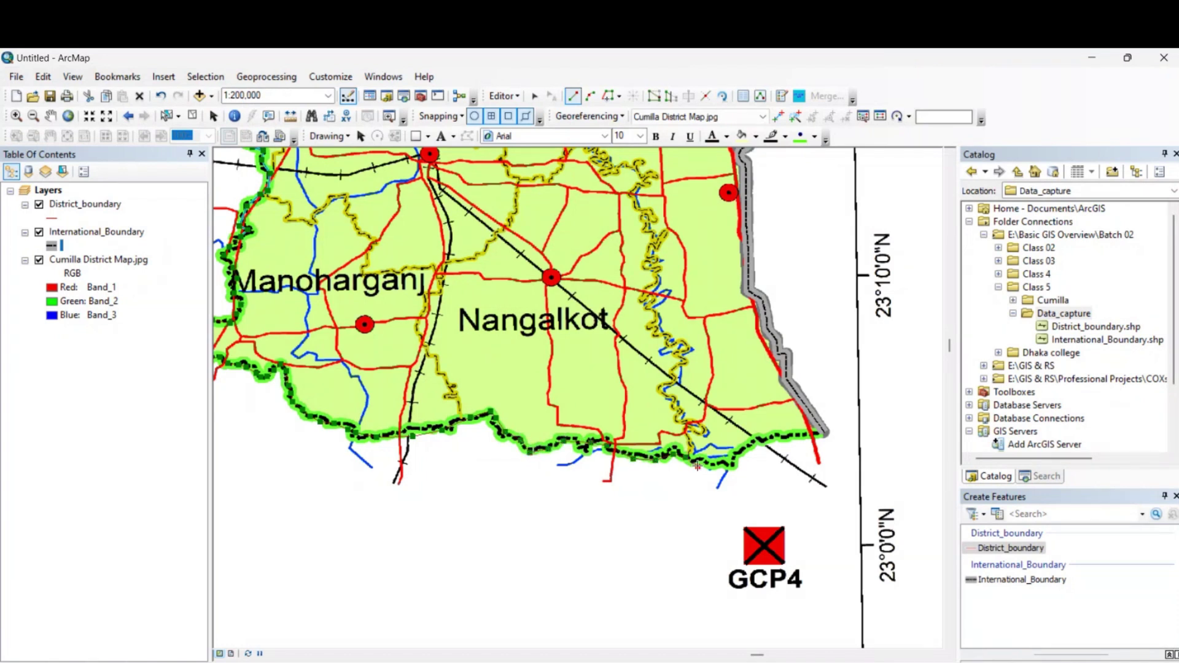
- Extend the District_boundary line to the map's south-eastern corner and finish it snapped to the International_Boundary endpoint
{"action": "left_click", "coordinate": [734, 462]}
{"action": "left_click", "coordinate": [762, 442]}
{"action": "left_click", "coordinate": [798, 435]}
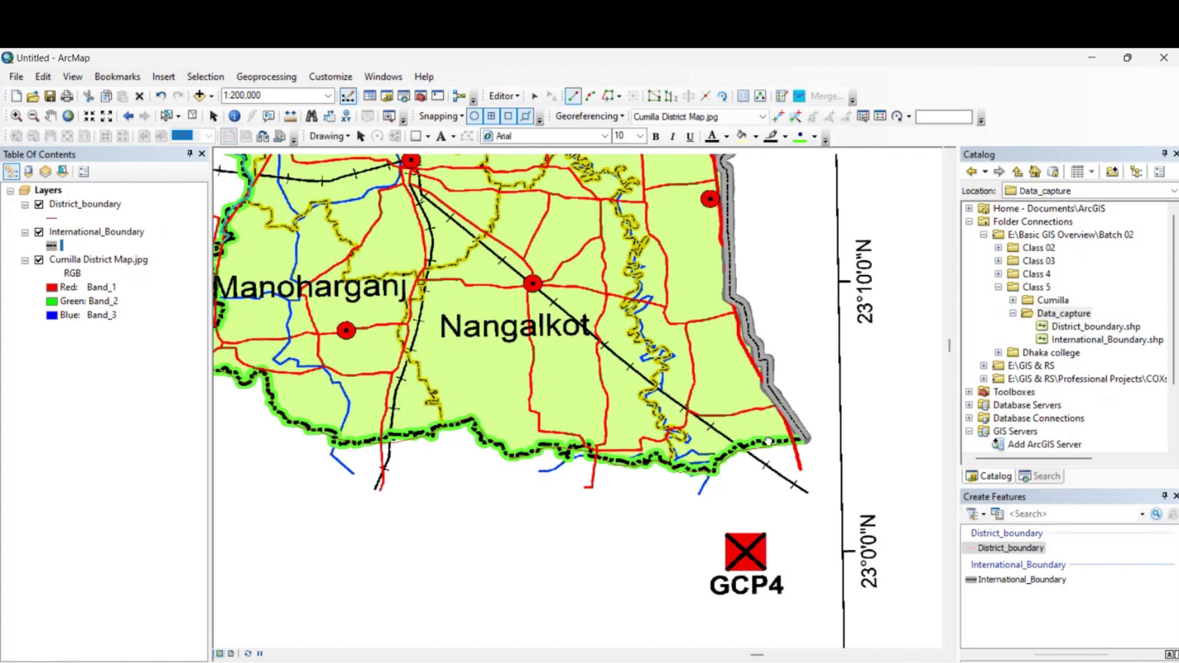
{"action": "scroll", "coordinate": [817, 434], "scroll_direction": "down", "scroll_amount": 3}
{"action": "scroll", "coordinate": [648, 459], "scroll_direction": "down", "scroll_amount": 2}
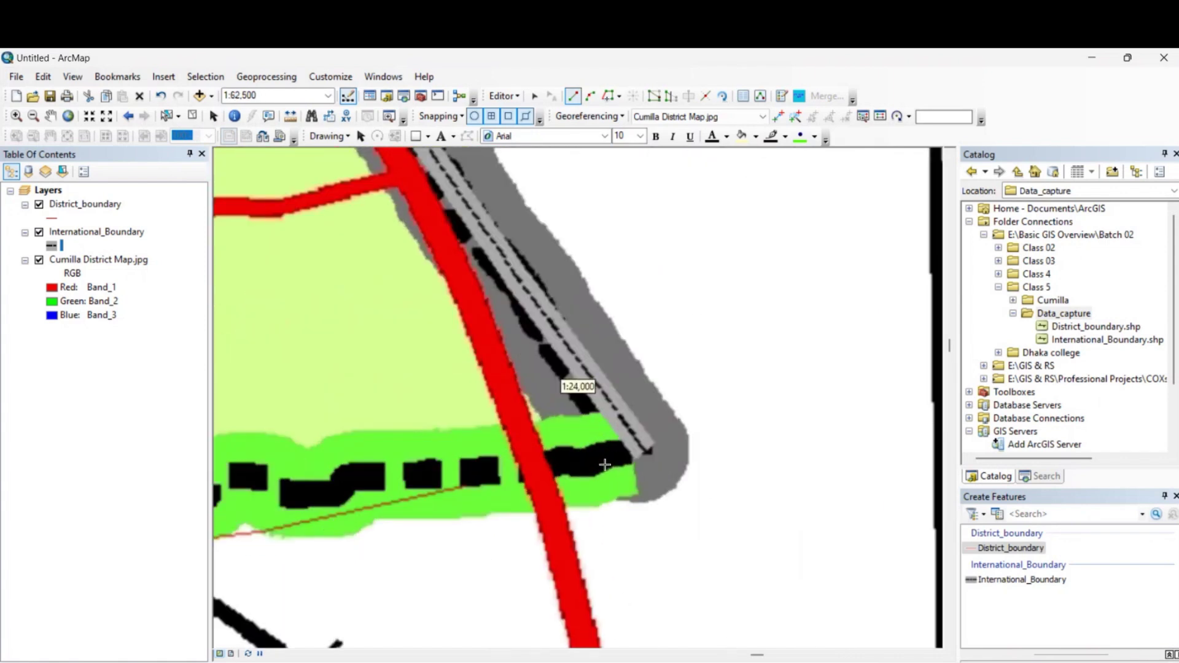
{"action": "left_click", "coordinate": [617, 455]}
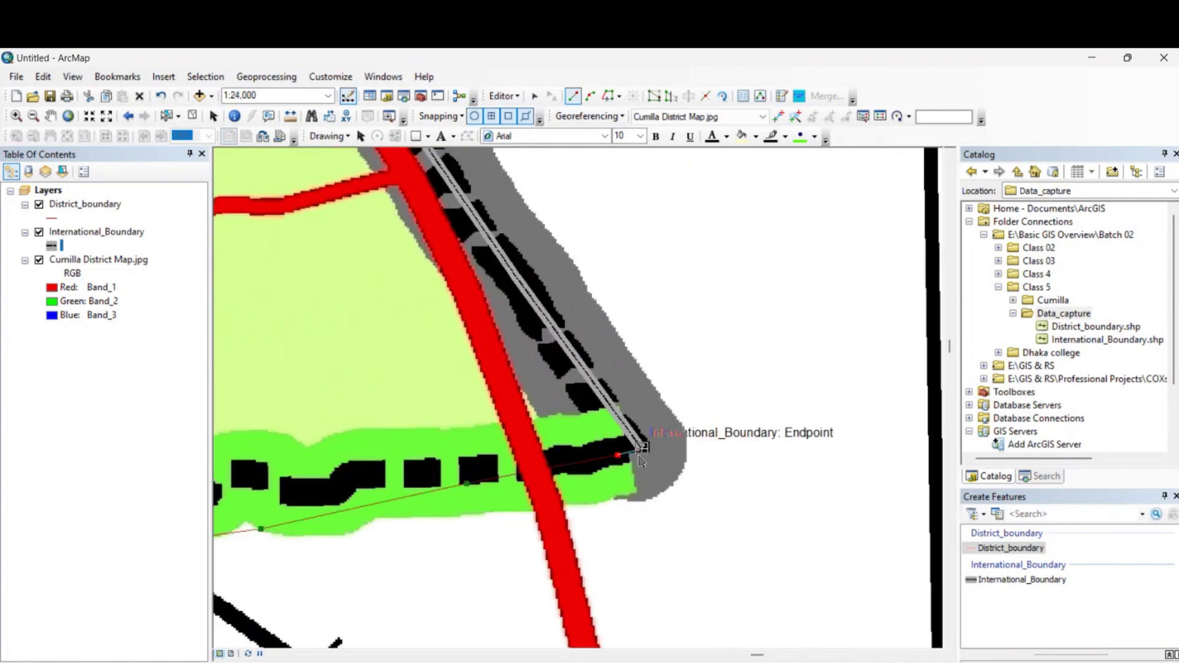
{"action": "scroll", "coordinate": [641, 455], "scroll_direction": "down", "scroll_amount": 2}
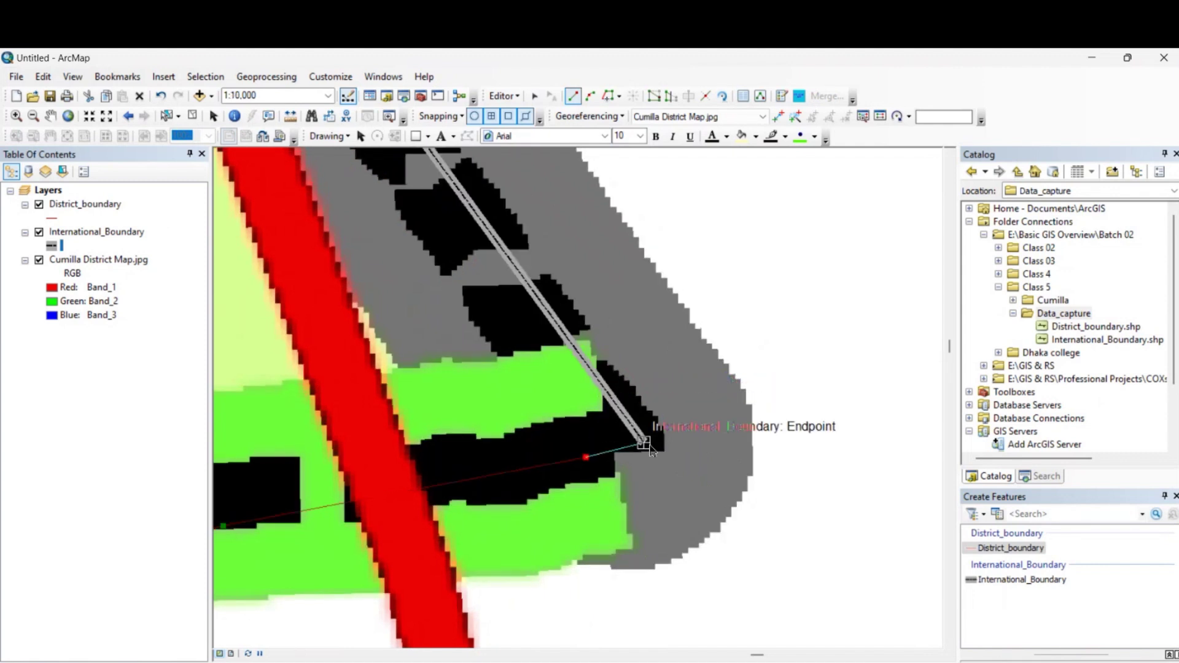
{"action": "scroll", "coordinate": [644, 444], "scroll_direction": "down", "scroll_amount": 3}
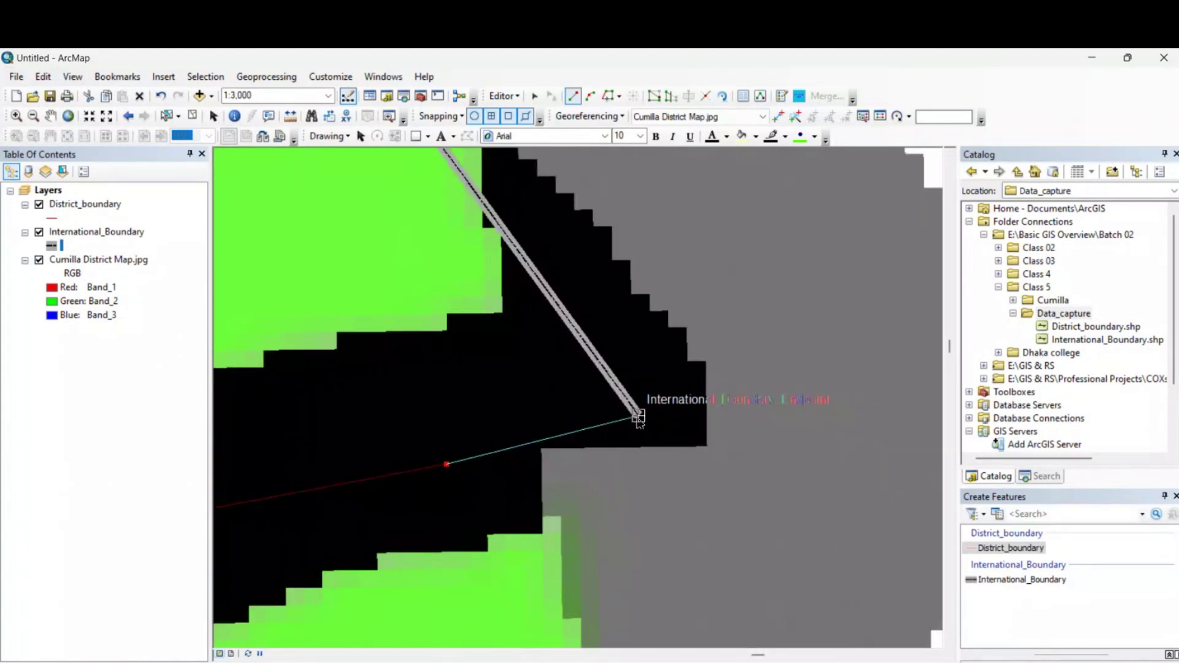
{"action": "double_click", "coordinate": [639, 418]}
- Symbolize the District_boundary layer with the Boundary, State line style
{"action": "scroll", "coordinate": [639, 421], "scroll_direction": "up", "scroll_amount": 4}
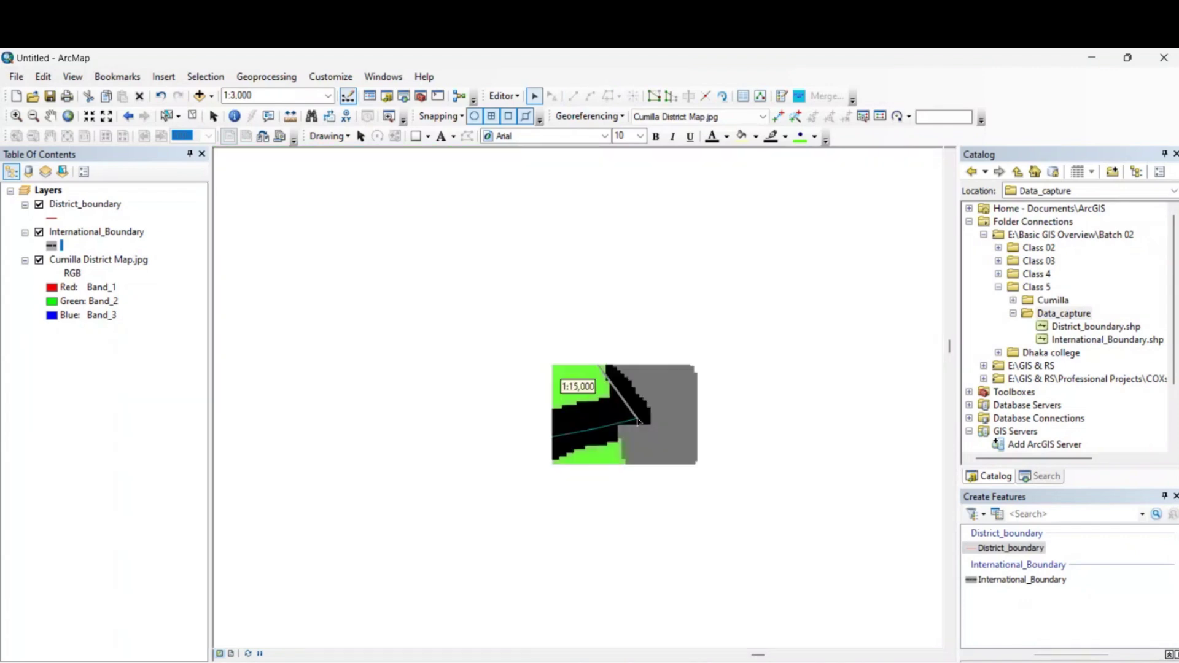
{"action": "scroll", "coordinate": [452, 352], "scroll_direction": "up", "scroll_amount": 4}
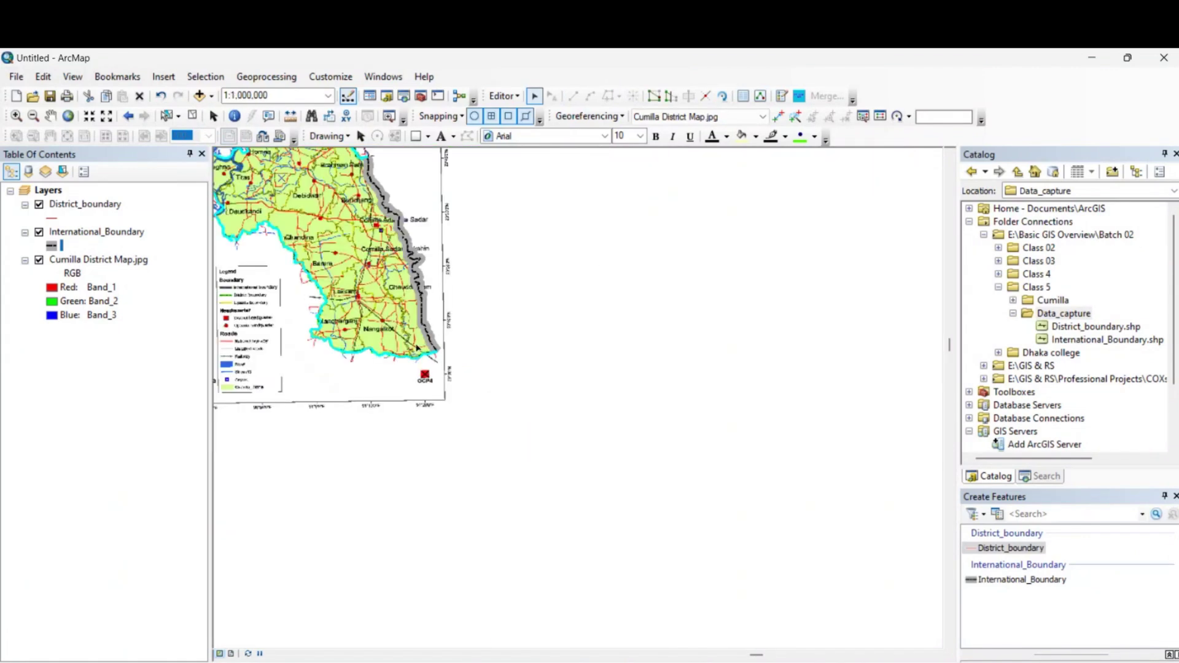
{"action": "left_click_drag", "start_coordinate": [373, 242], "coordinate": [465, 431]}
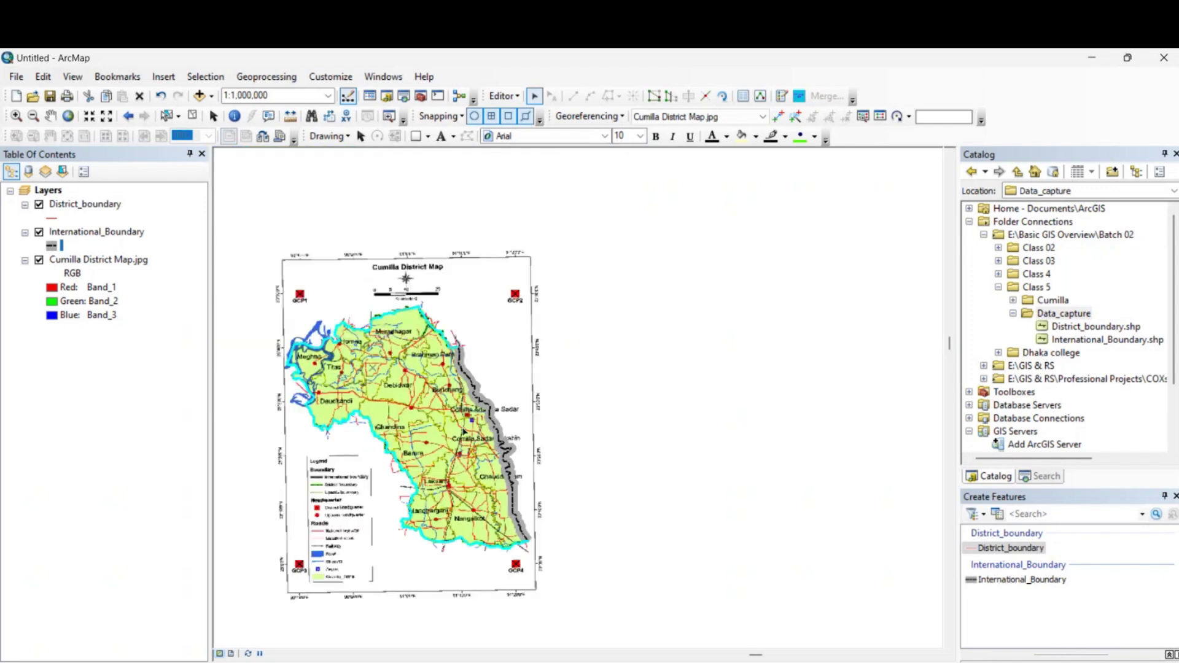
{"action": "left_click", "coordinate": [51, 220]}
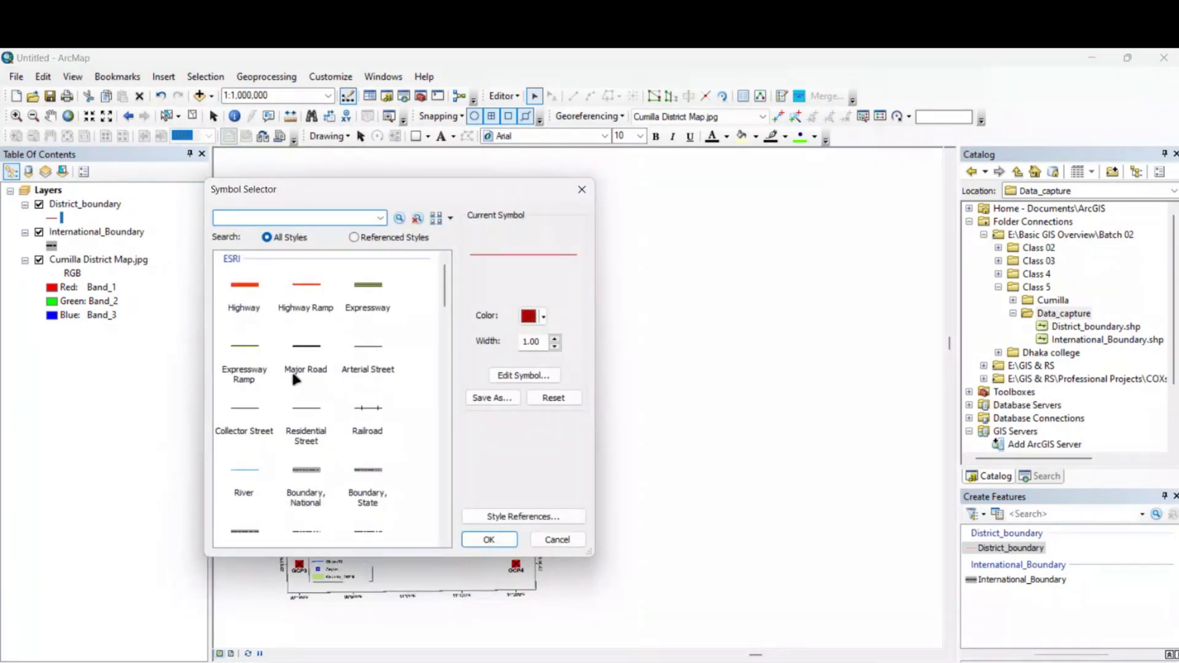
{"action": "scroll", "coordinate": [295, 376], "scroll_direction": "down", "scroll_amount": 3}
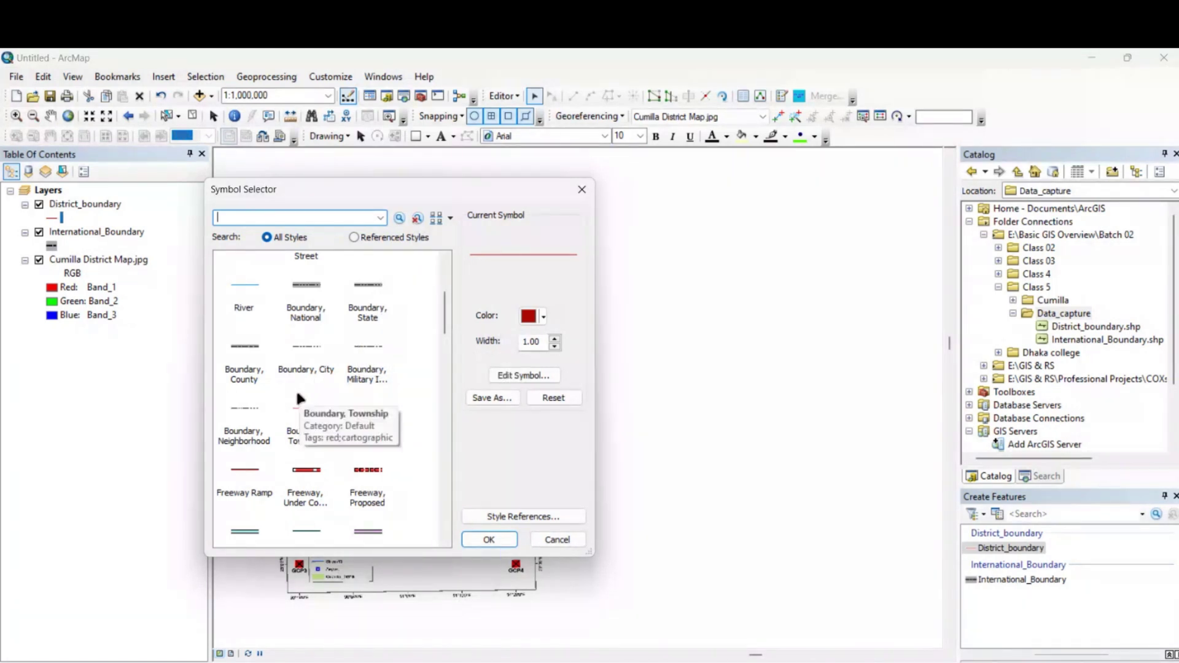
{"action": "left_click", "coordinate": [361, 316]}
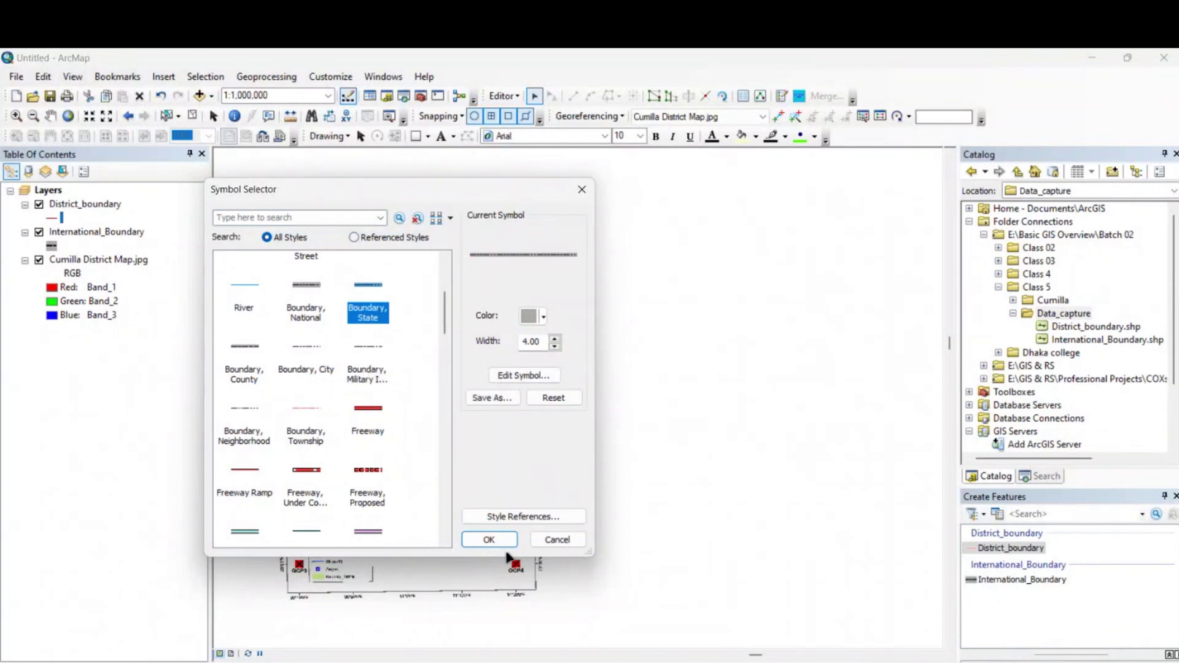
{"action": "left_click", "coordinate": [499, 535]}
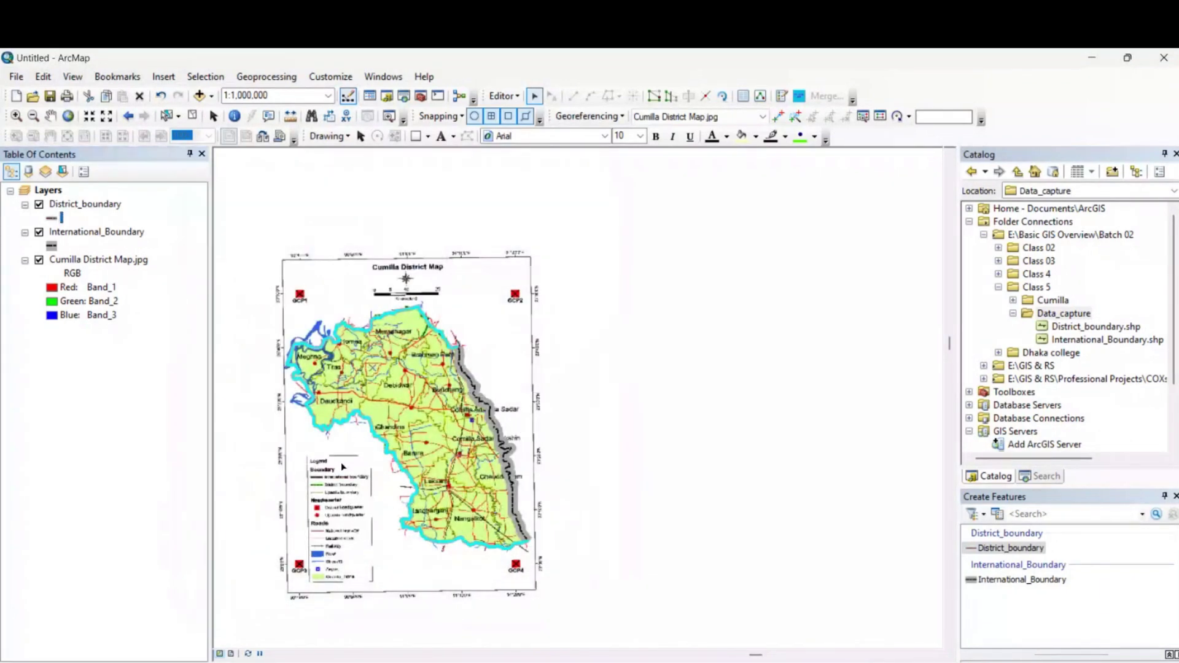
- Save the edits made to the boundary layers
{"action": "scroll", "coordinate": [374, 445], "scroll_direction": "up", "scroll_amount": 3}
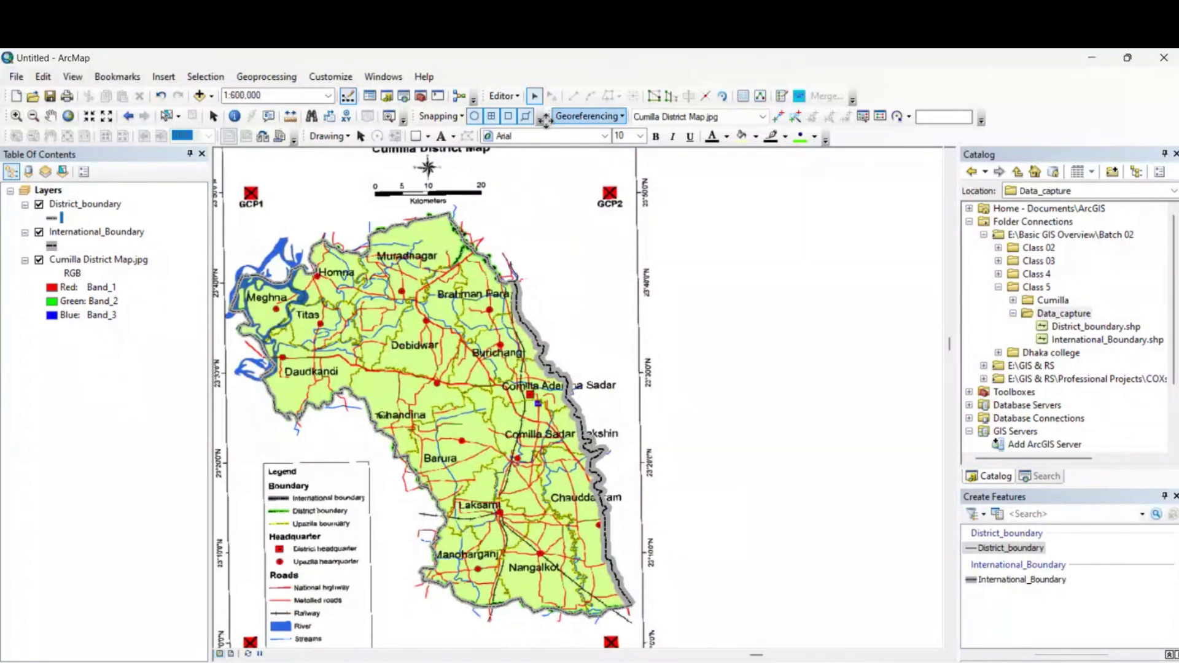
{"action": "left_click", "coordinate": [521, 94]}
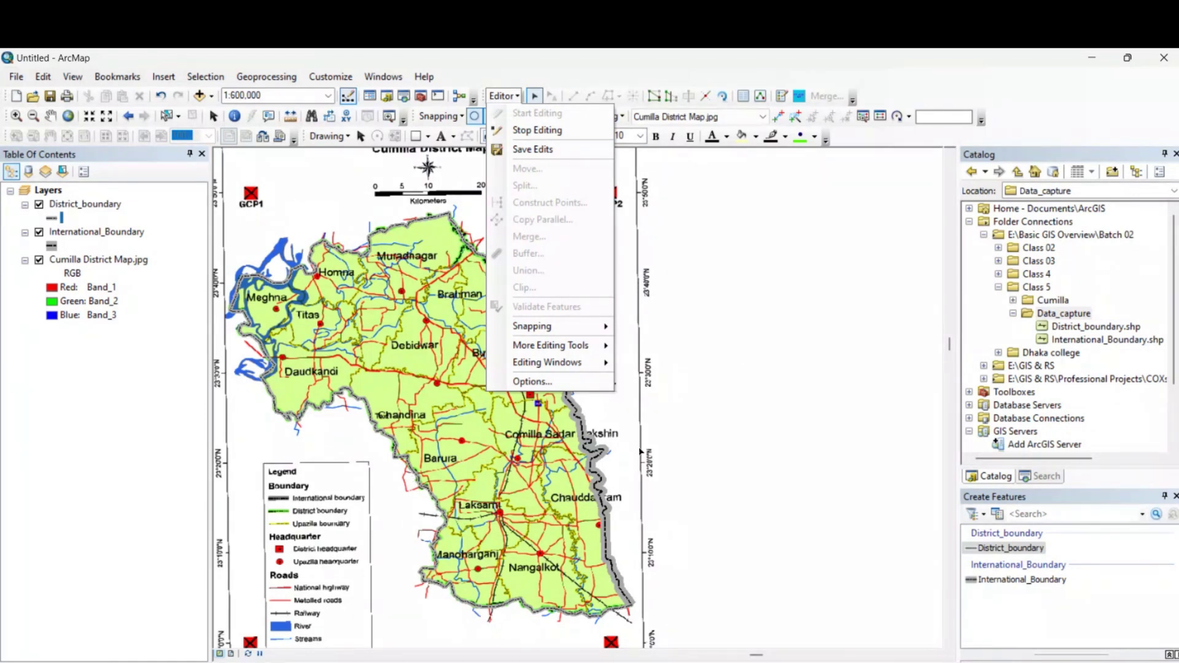
{"action": "left_click", "coordinate": [710, 525]}
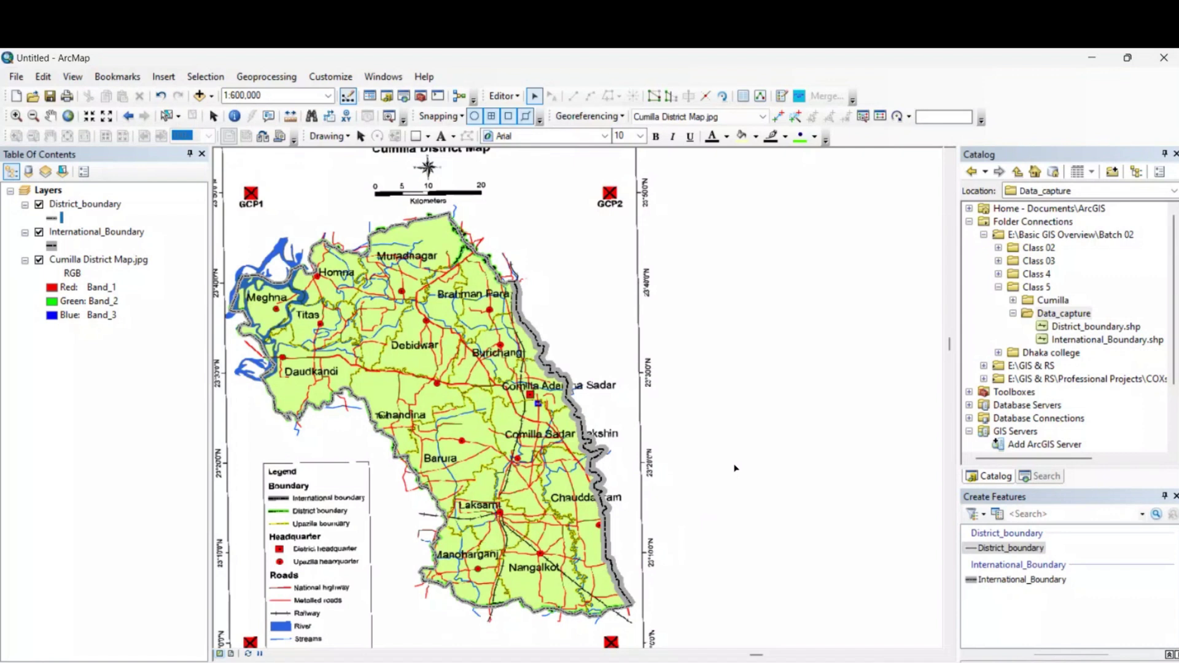
{"action": "left_click", "coordinate": [502, 96]}
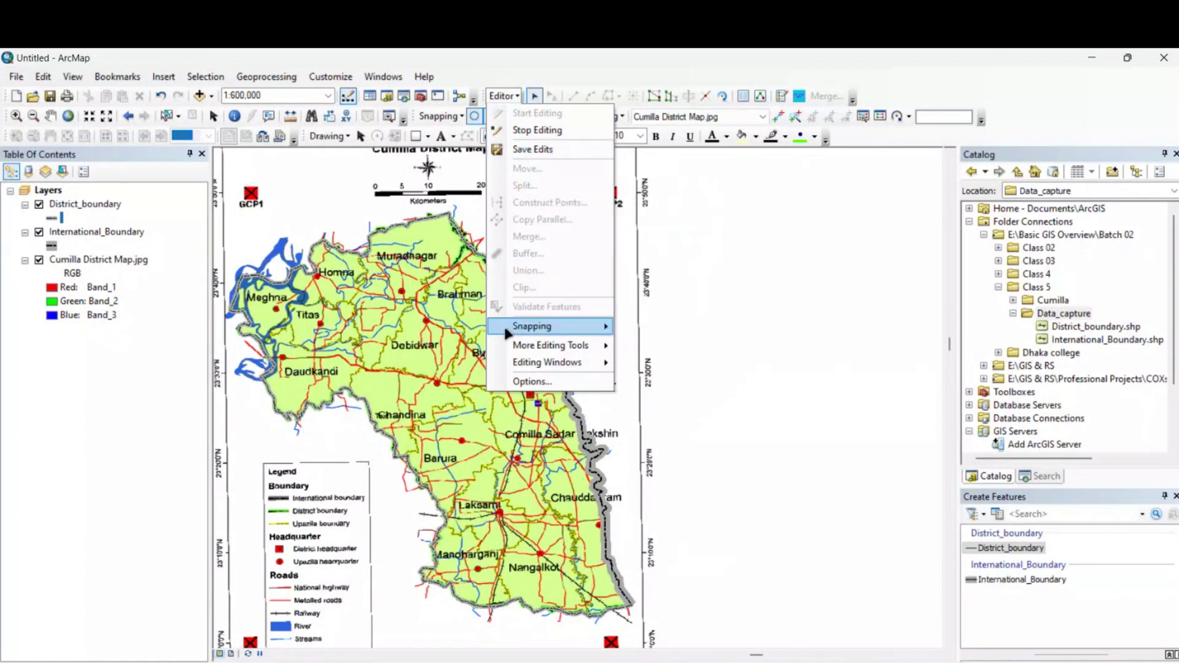
{"action": "left_click", "coordinate": [607, 74]}
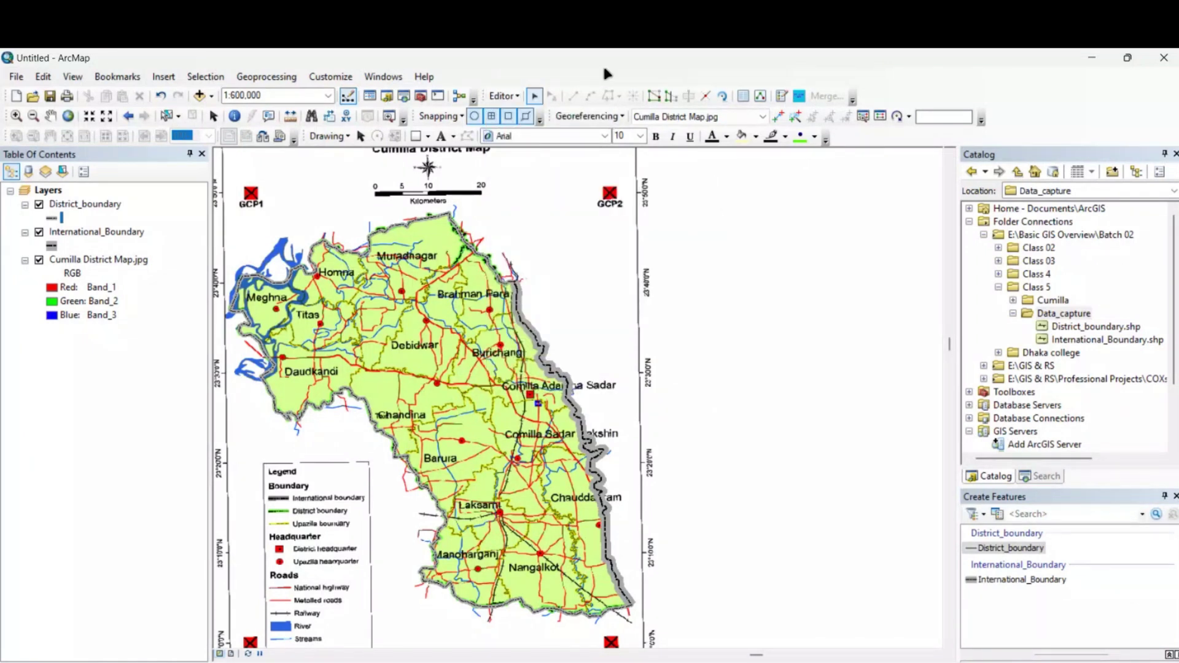
{"action": "left_click", "coordinate": [501, 97]}
{"action": "left_click", "coordinate": [501, 97]}
{"action": "left_click", "coordinate": [519, 150]}
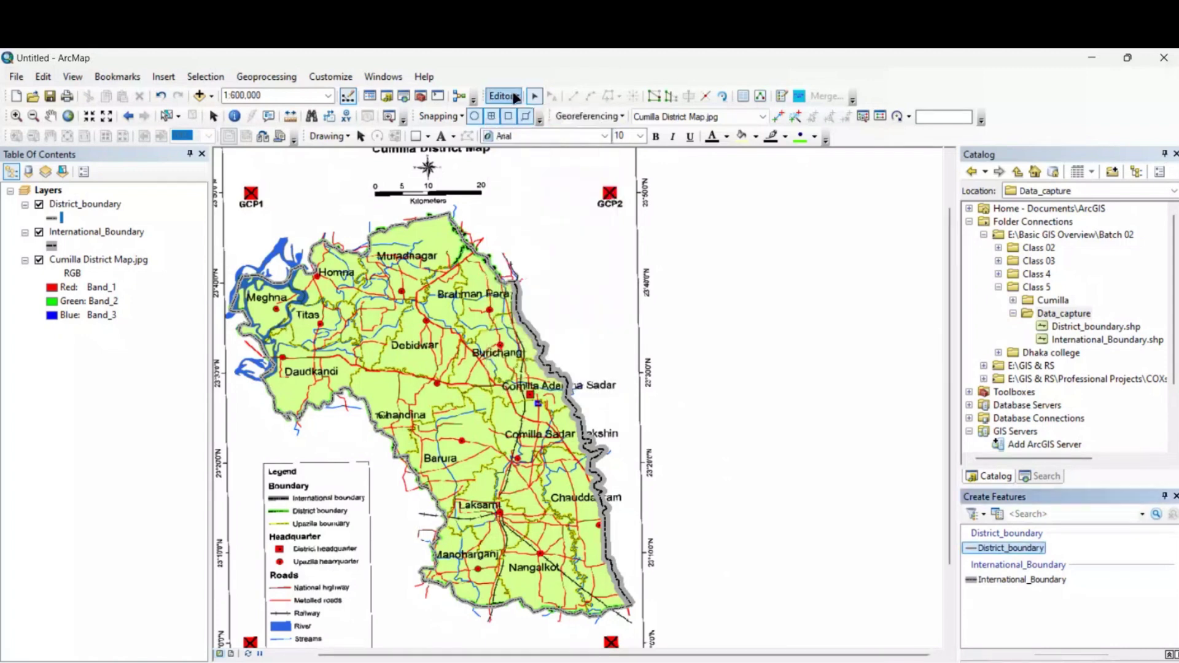
{"action": "left_click", "coordinate": [503, 97]}
{"action": "left_click", "coordinate": [519, 127]}
{"action": "left_click", "coordinate": [518, 99]}
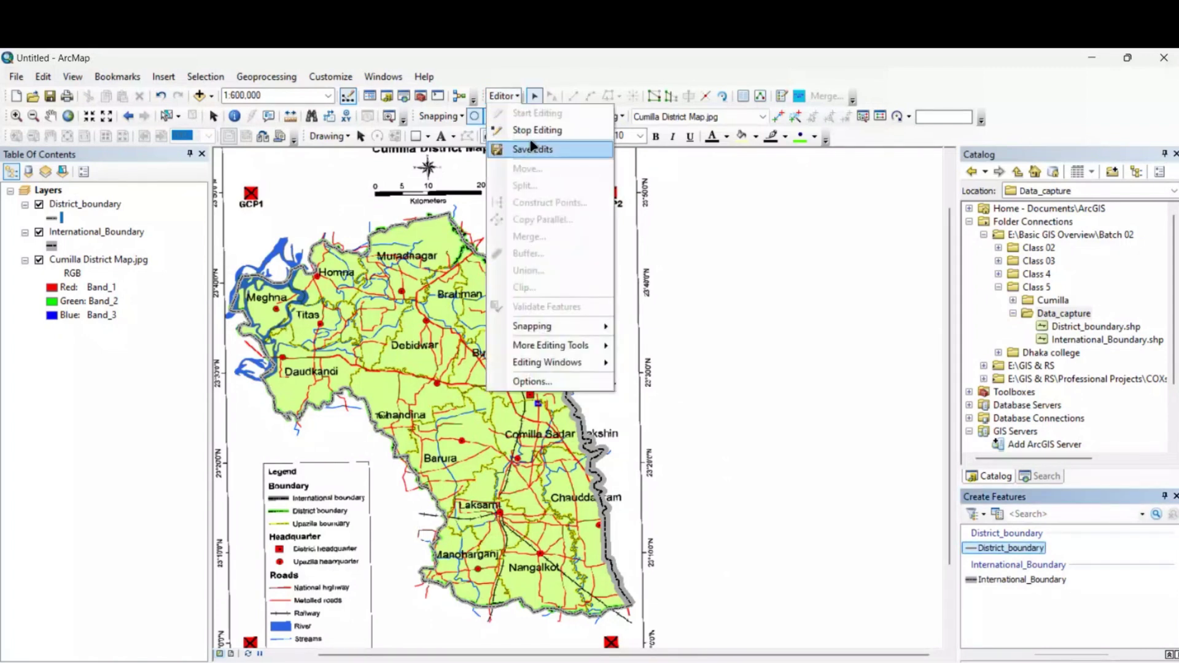
{"action": "left_click", "coordinate": [533, 148]}
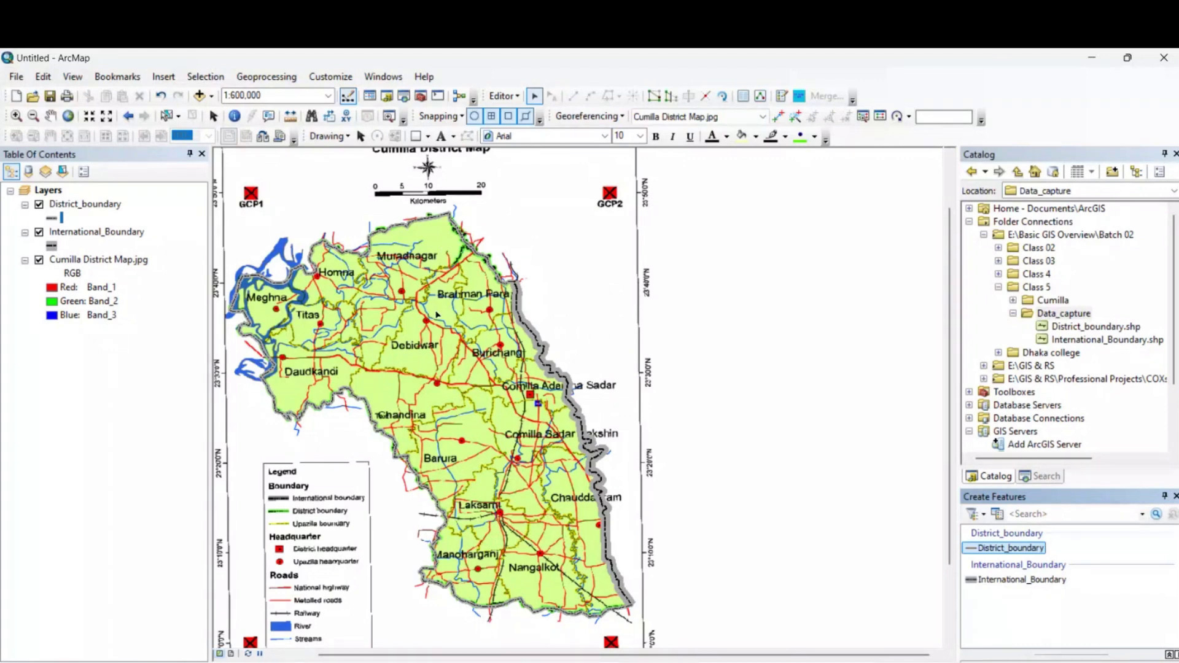
- Hide the Cumilla District Map.jpg layer and show the full extent of the digitized boundaries
{"action": "scroll", "coordinate": [437, 314], "scroll_direction": "down", "scroll_amount": 1}
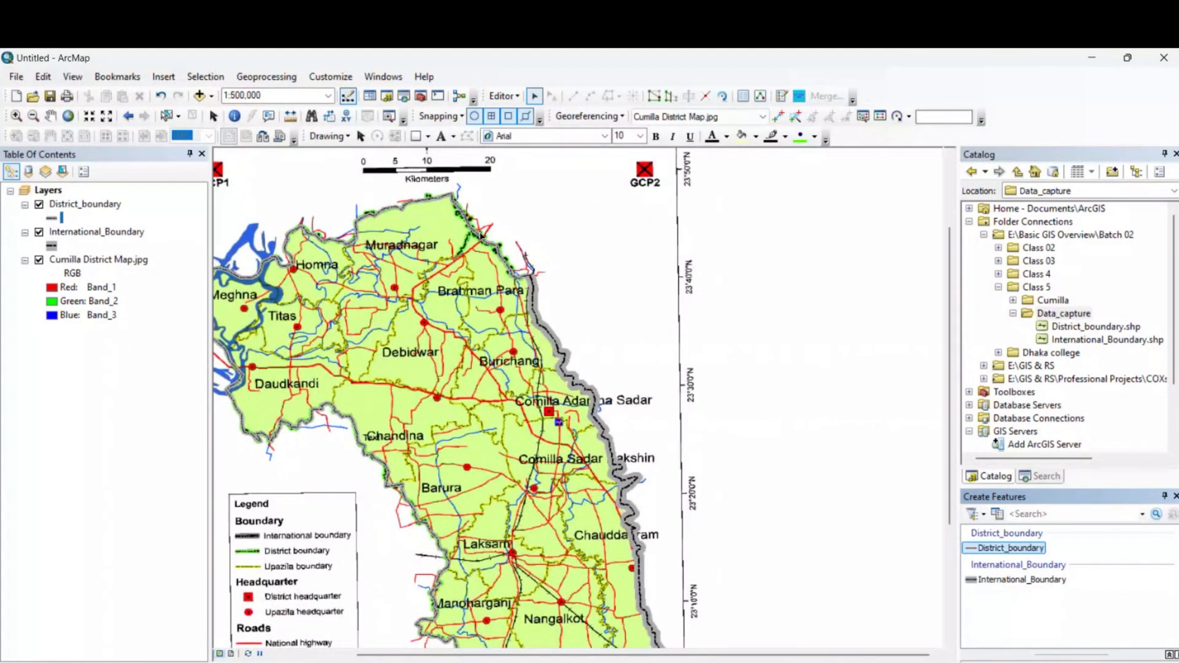
{"action": "left_click", "coordinate": [38, 260]}
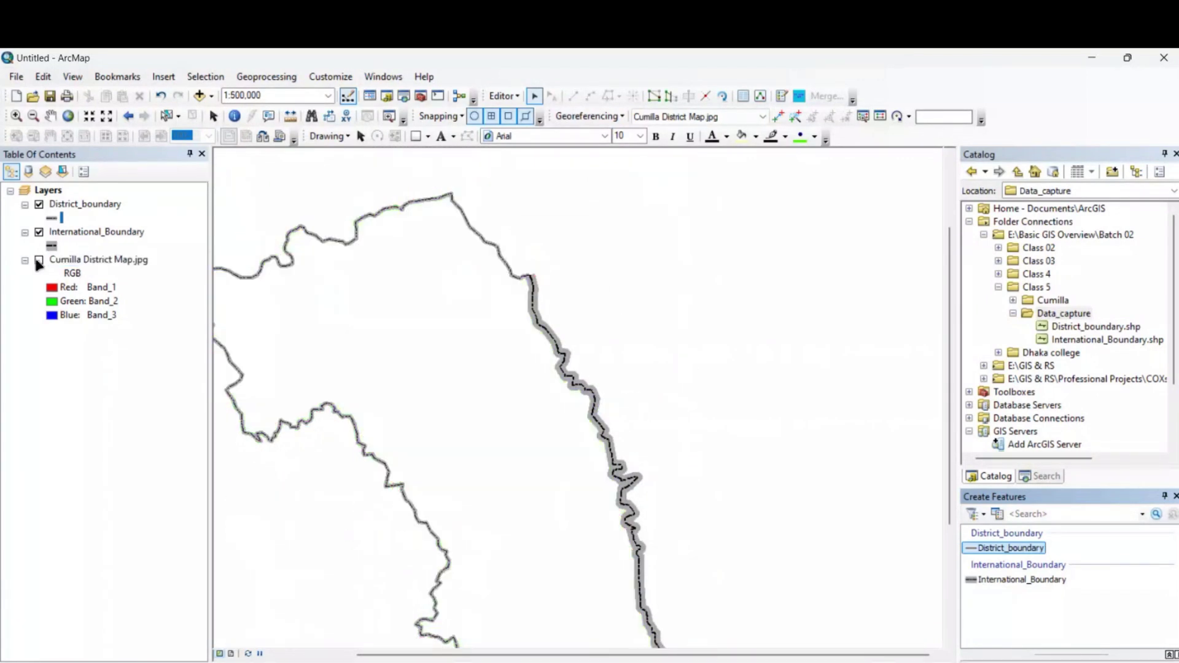
{"action": "scroll", "coordinate": [422, 390], "scroll_direction": "up", "scroll_amount": 3}
{"action": "left_click_drag", "start_coordinate": [476, 480], "coordinate": [527, 472]}
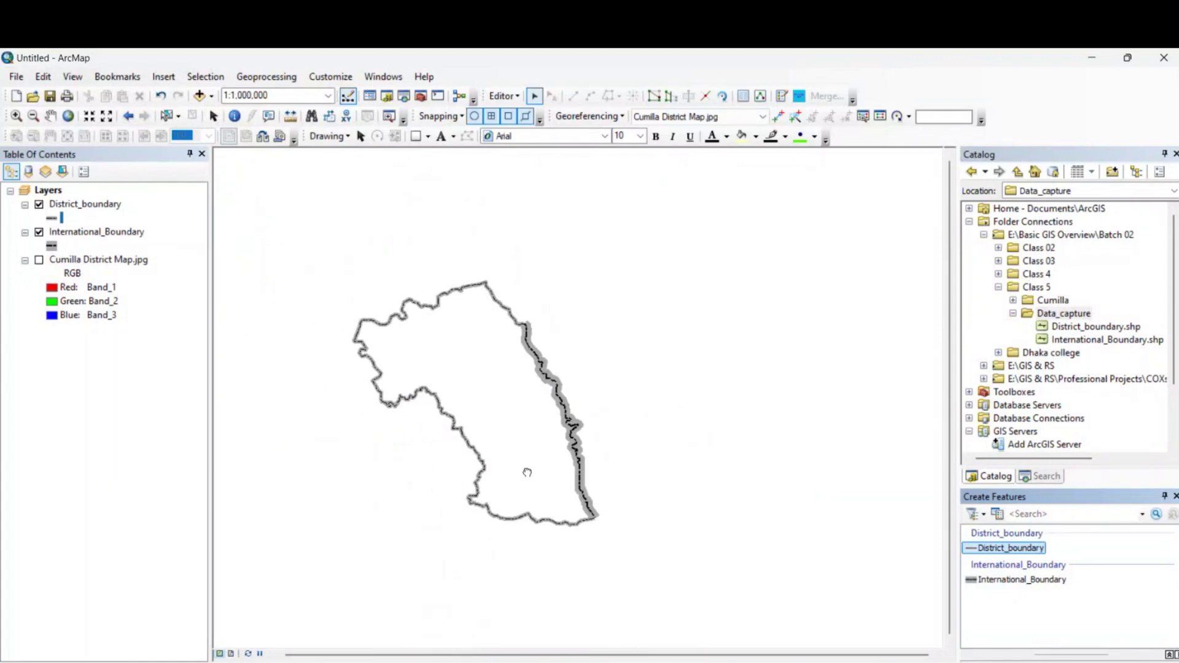
{"action": "scroll", "coordinate": [522, 425], "scroll_direction": "down", "scroll_amount": 1}
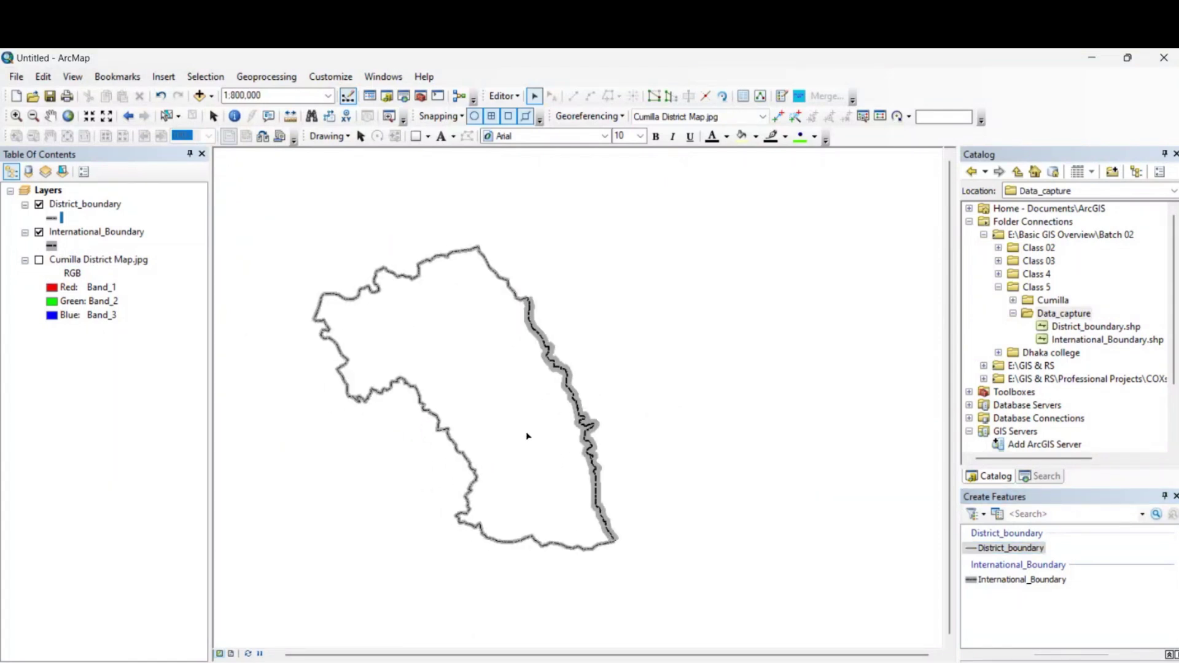
- Select the International_Boundary line on the map to examine it, and clear the selection
{"action": "left_click", "coordinate": [594, 468]}
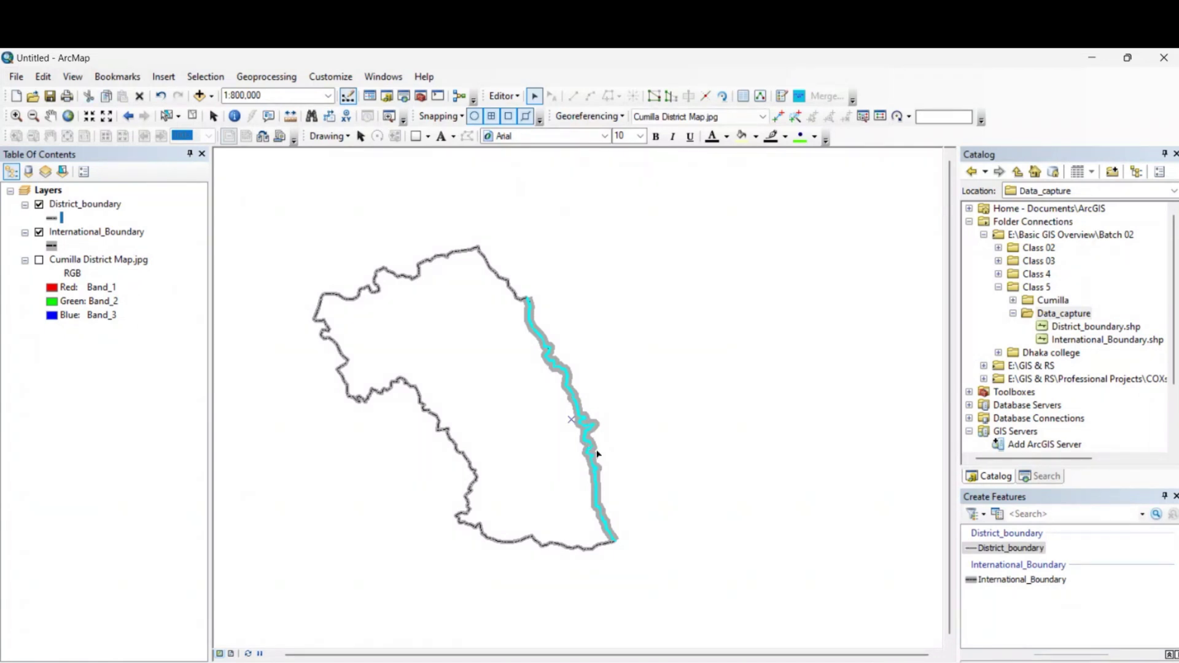
{"action": "left_click", "coordinate": [320, 526]}
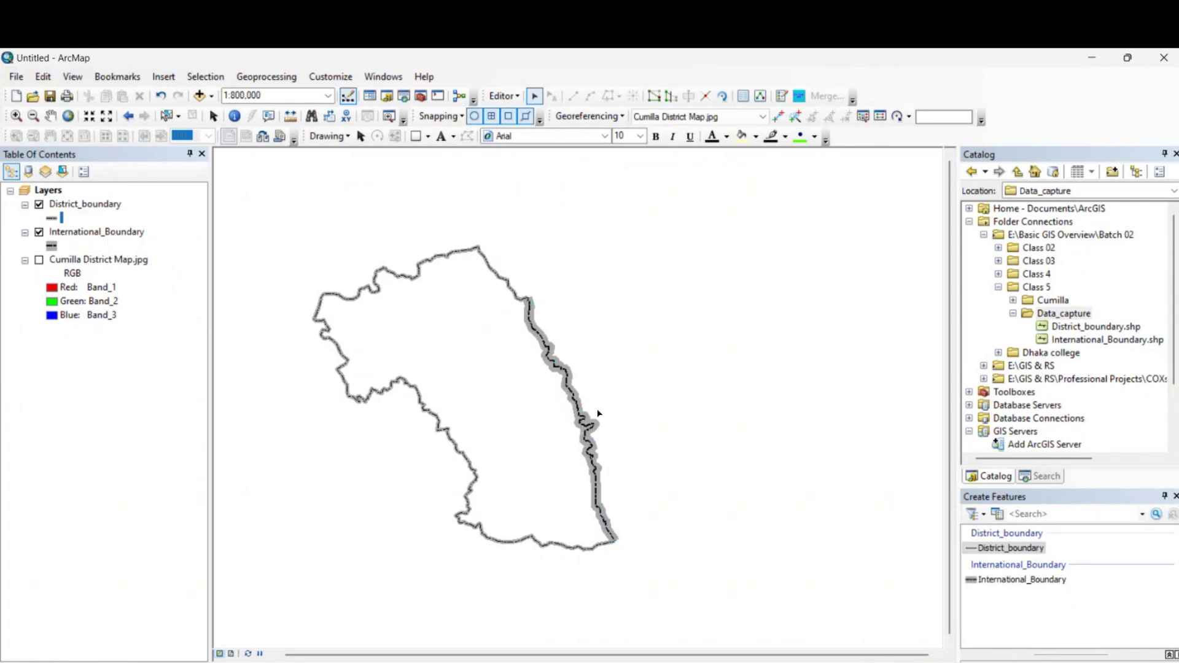
{"action": "scroll", "coordinate": [532, 420], "scroll_direction": "up", "scroll_amount": 1}
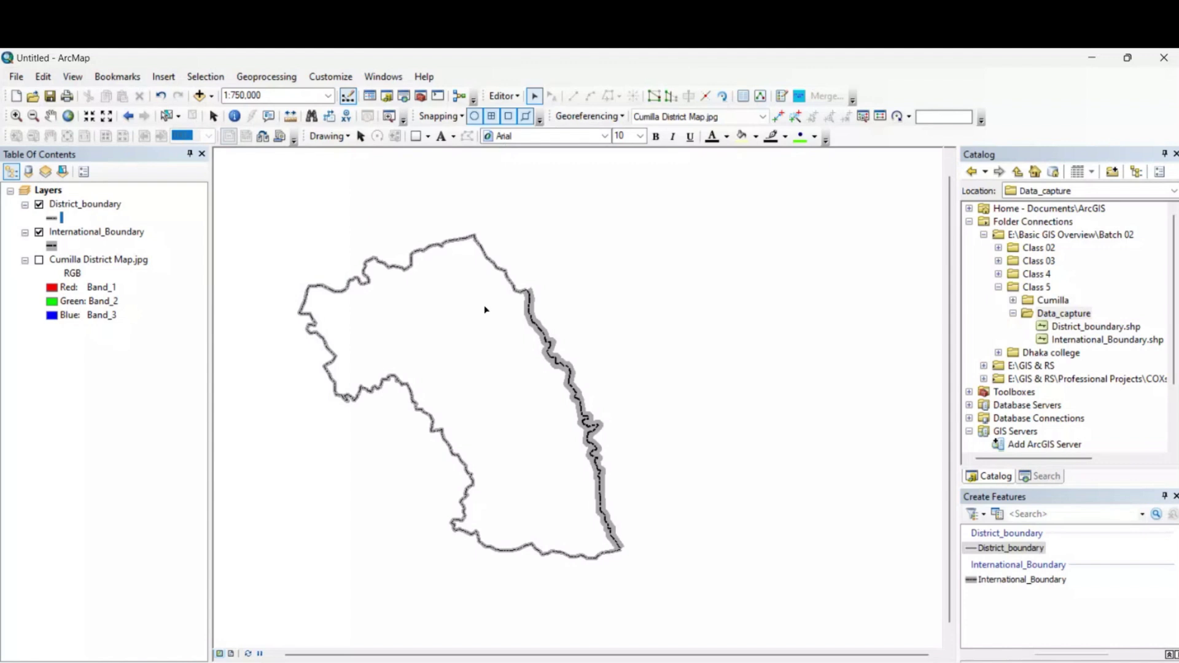
- Search for "polygon" and open the Feature To Polygon data management tool
{"action": "scroll", "coordinate": [457, 318], "scroll_direction": "up", "scroll_amount": 1}
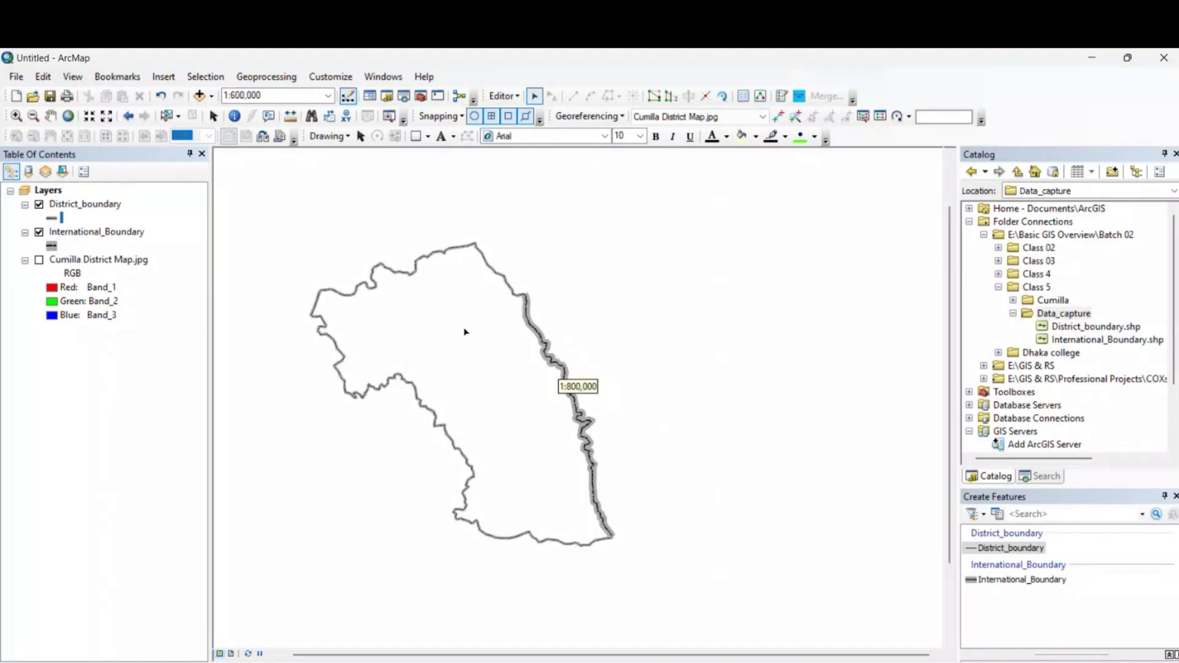
{"action": "left_click_drag", "start_coordinate": [304, 522], "coordinate": [349, 475]}
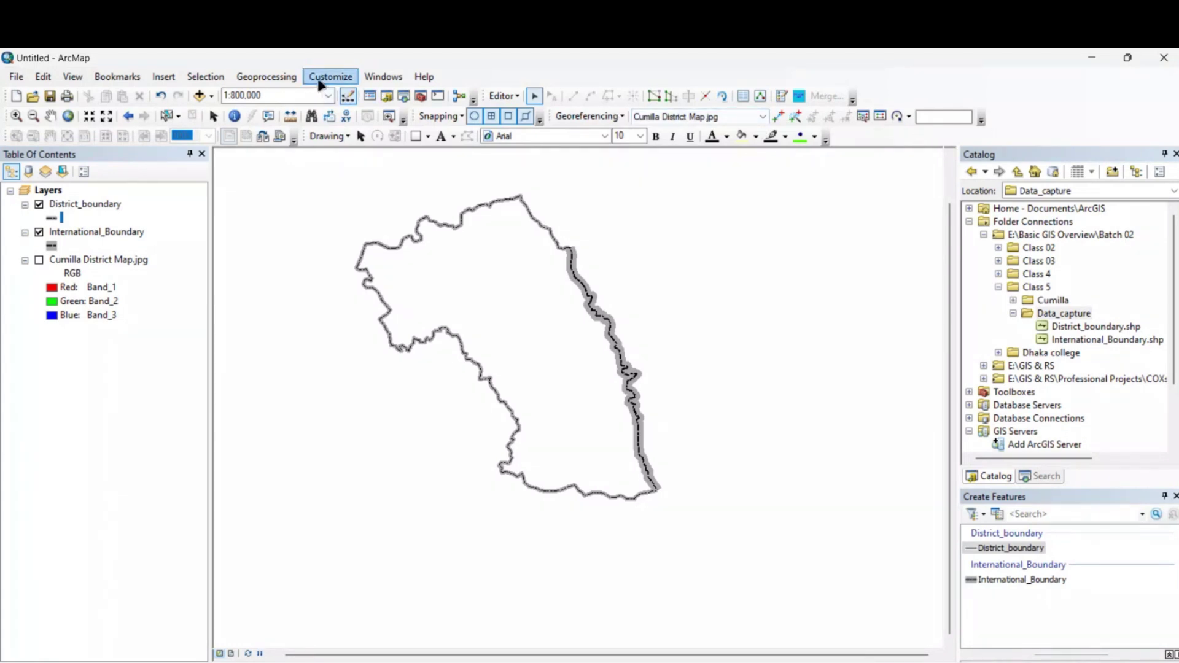
{"action": "left_click", "coordinate": [1045, 478]}
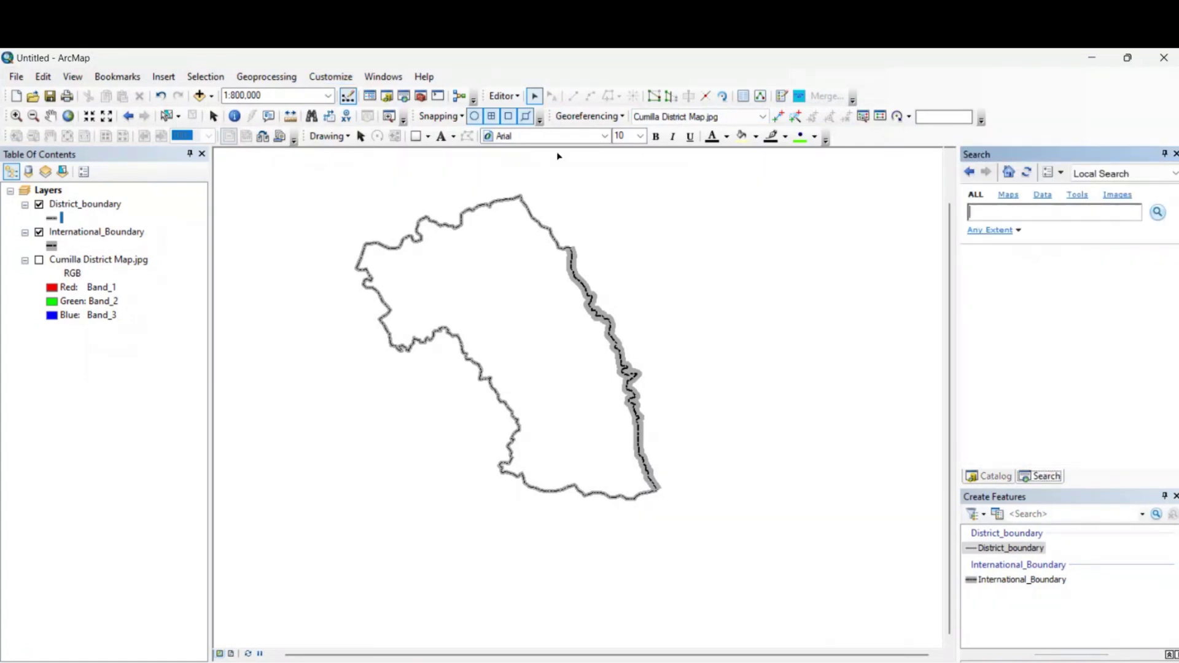
{"action": "type", "text": "polygon"}
{"action": "key", "text": "Return"}
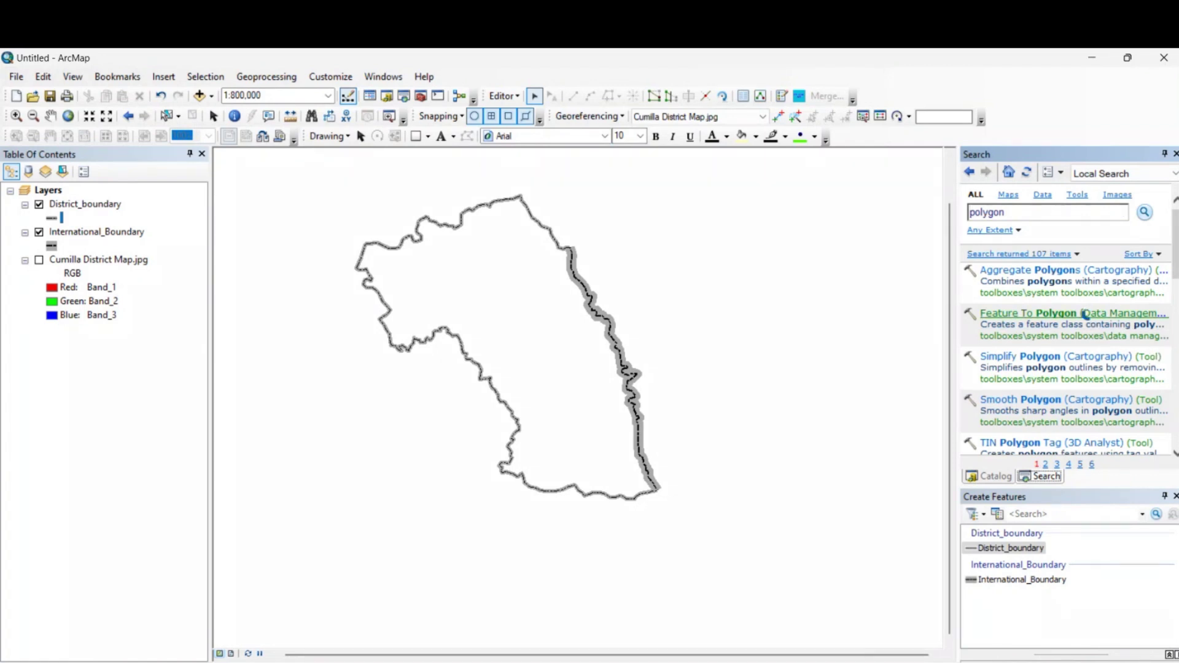
{"action": "left_click", "coordinate": [1091, 314]}
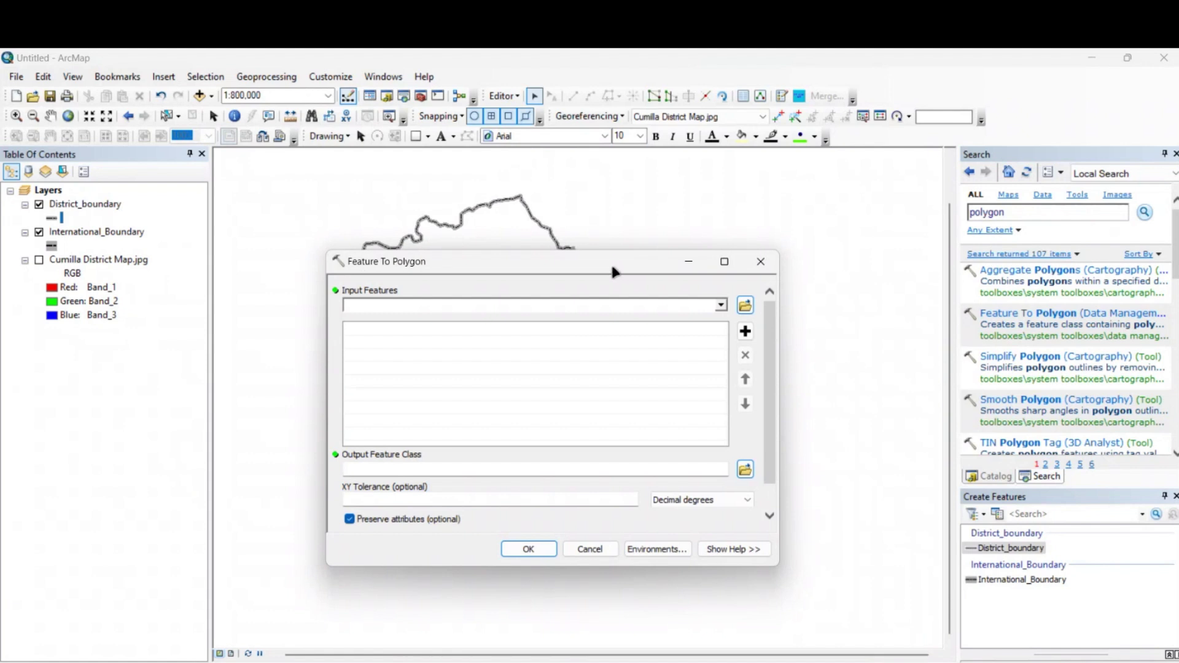
- Add District_boundary and International_Boundary as the input features of Feature To Polygon
{"action": "left_click_drag", "start_coordinate": [605, 271], "coordinate": [808, 263]}
{"action": "left_click", "coordinate": [926, 300]}
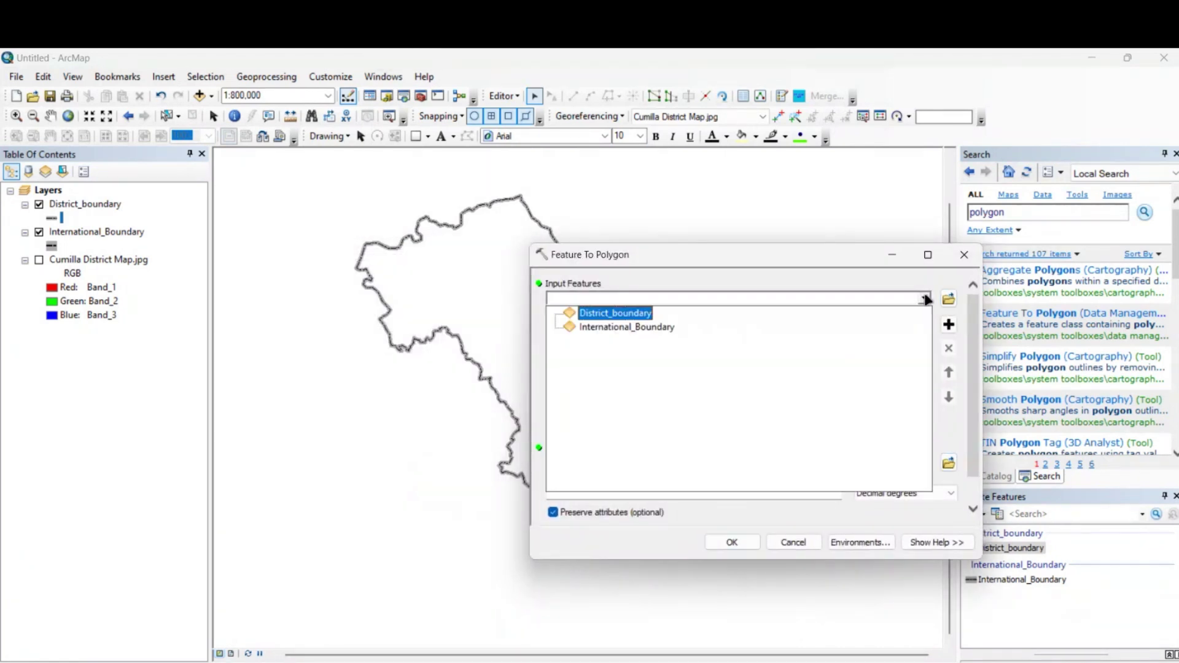
{"action": "left_click", "coordinate": [609, 312]}
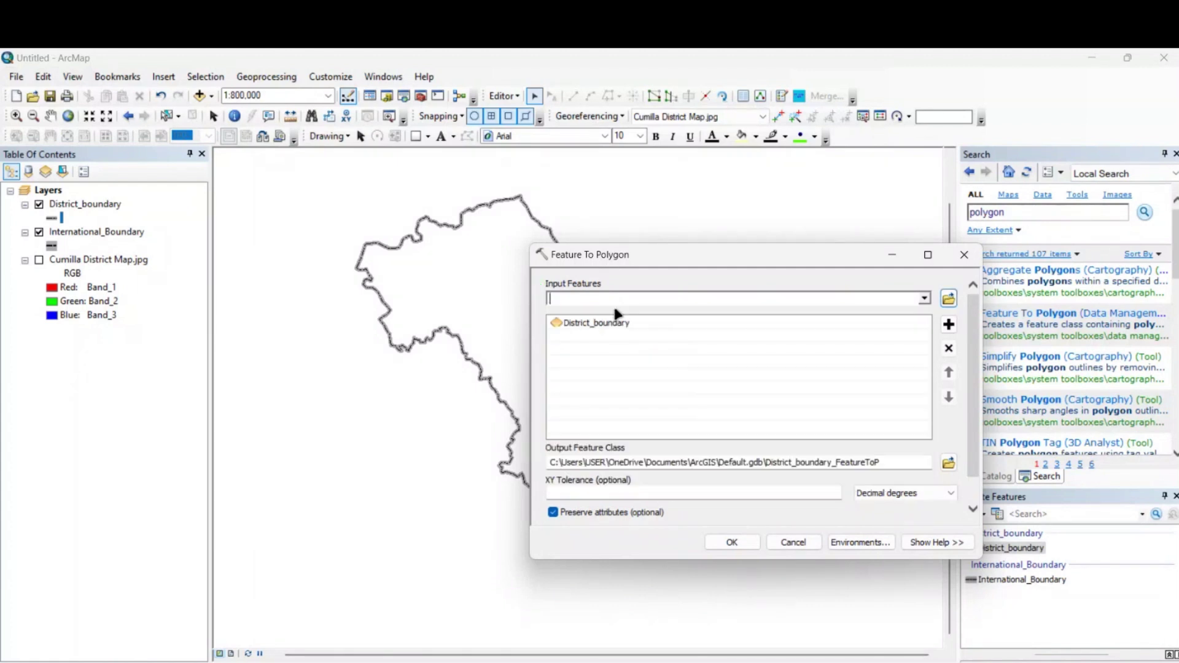
{"action": "left_click", "coordinate": [924, 298]}
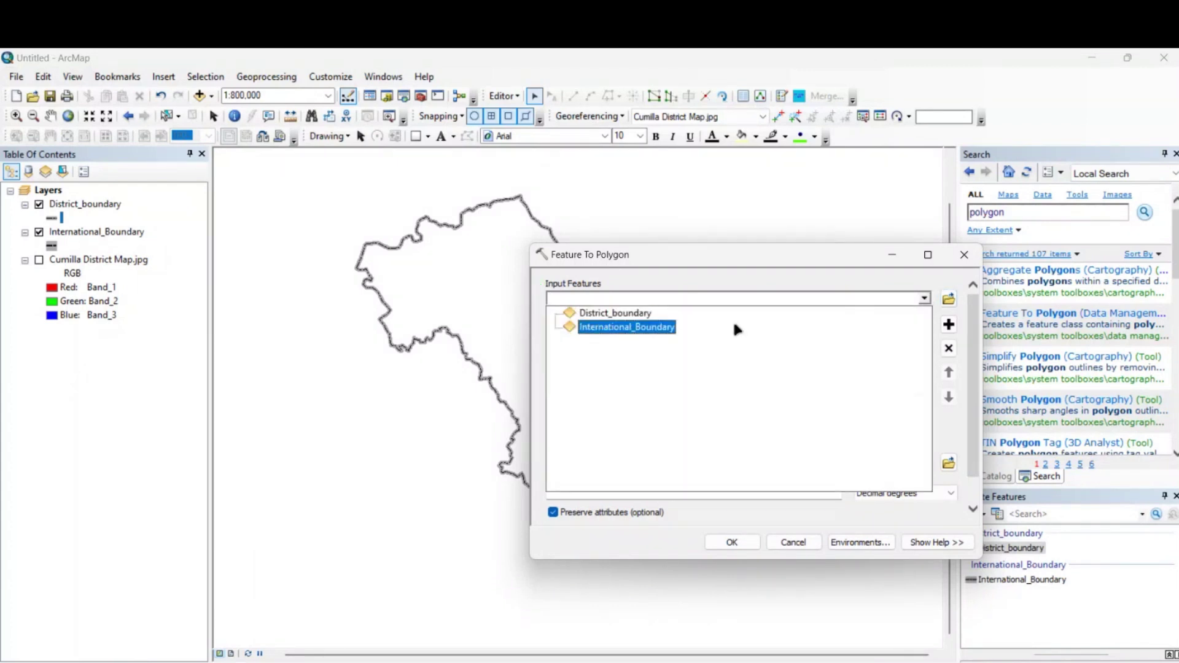
{"action": "left_click", "coordinate": [622, 327]}
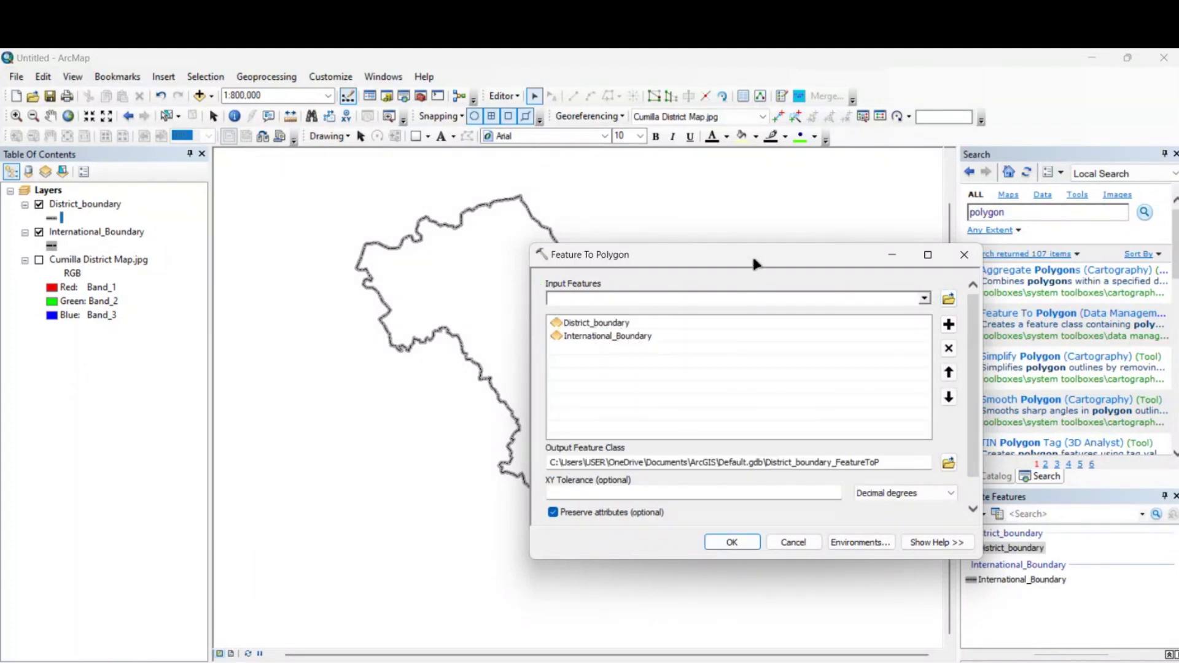
{"action": "left_click_drag", "start_coordinate": [752, 254], "coordinate": [939, 223]}
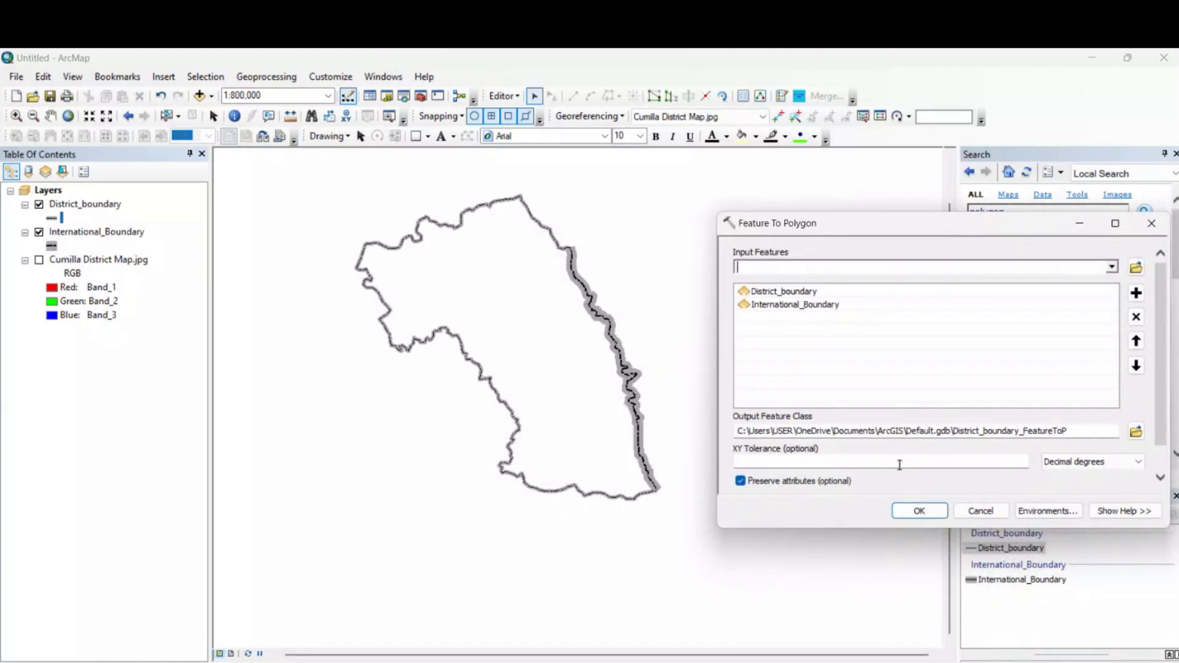
- Set the output feature class to Cumilla_polygon in the Class 5 Data_capture folder and run Feature To Polygon
{"action": "left_click", "coordinate": [1136, 432]}
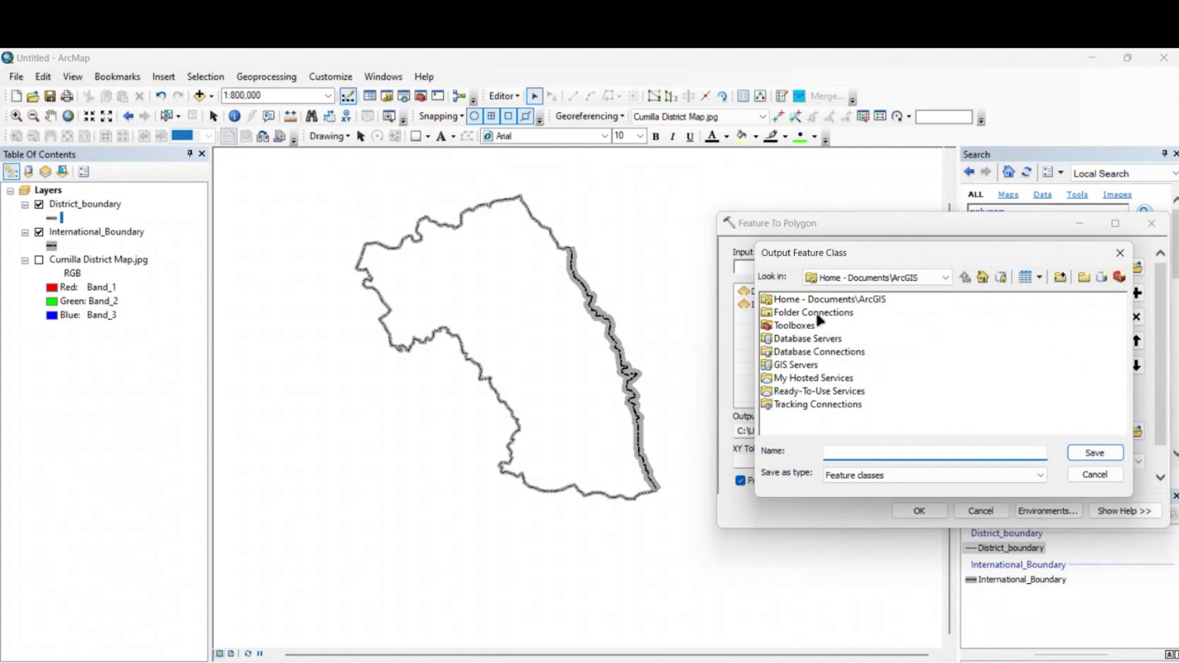
{"action": "double_click", "coordinate": [838, 312]}
{"action": "double_click", "coordinate": [831, 300]}
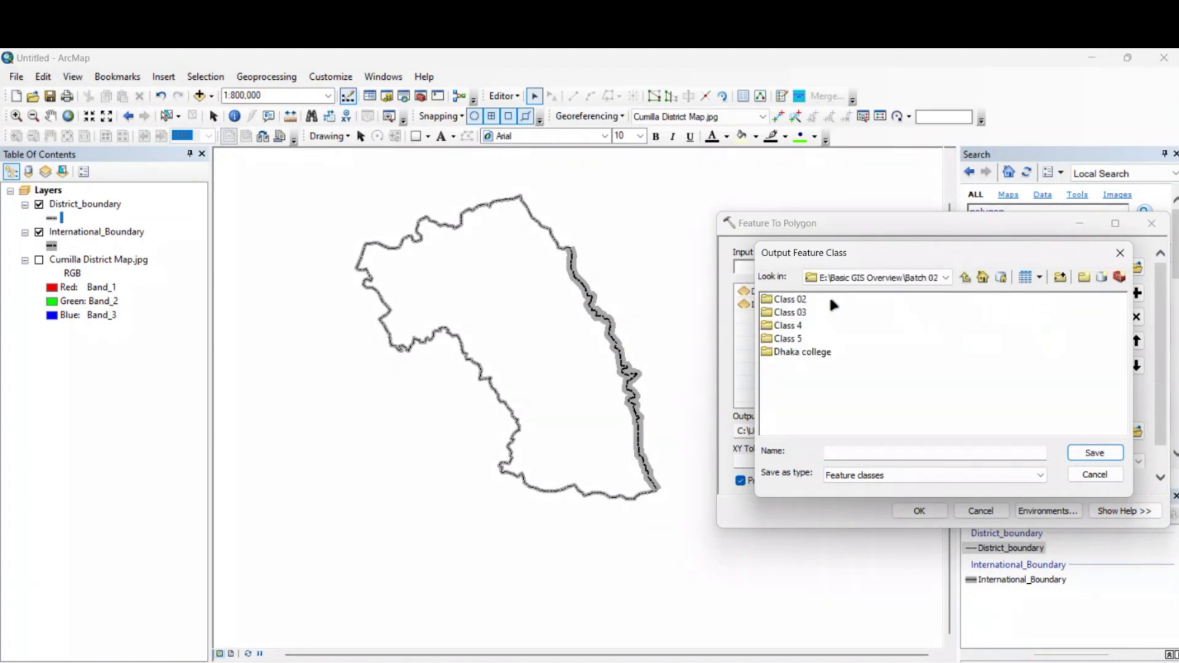
{"action": "double_click", "coordinate": [786, 338]}
{"action": "left_click", "coordinate": [797, 314]}
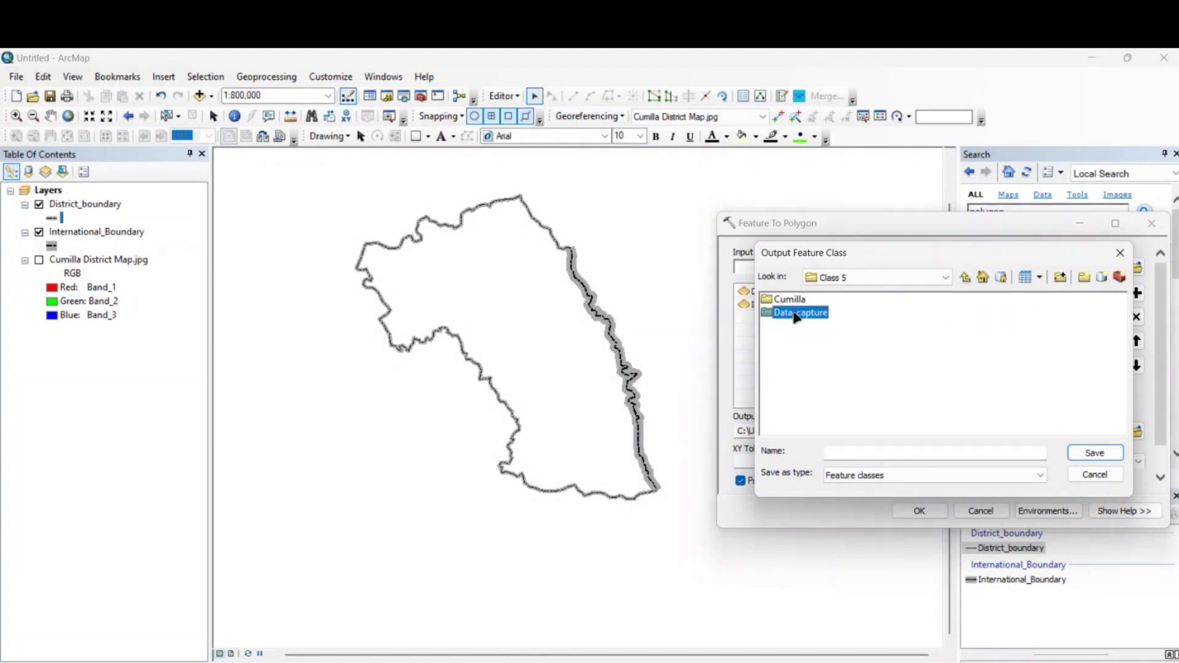
{"action": "double_click", "coordinate": [796, 314]}
{"action": "left_click", "coordinate": [860, 450]}
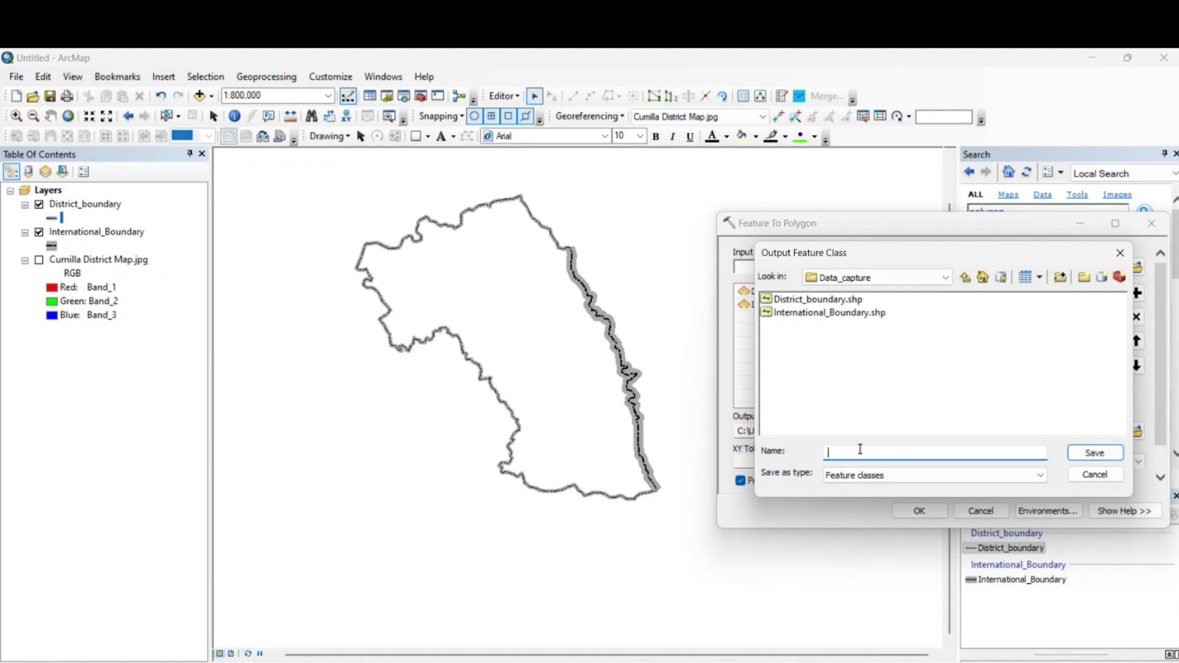
{"action": "type", "text": "Cumilla_polygon"}
{"action": "left_click", "coordinate": [1094, 452]}
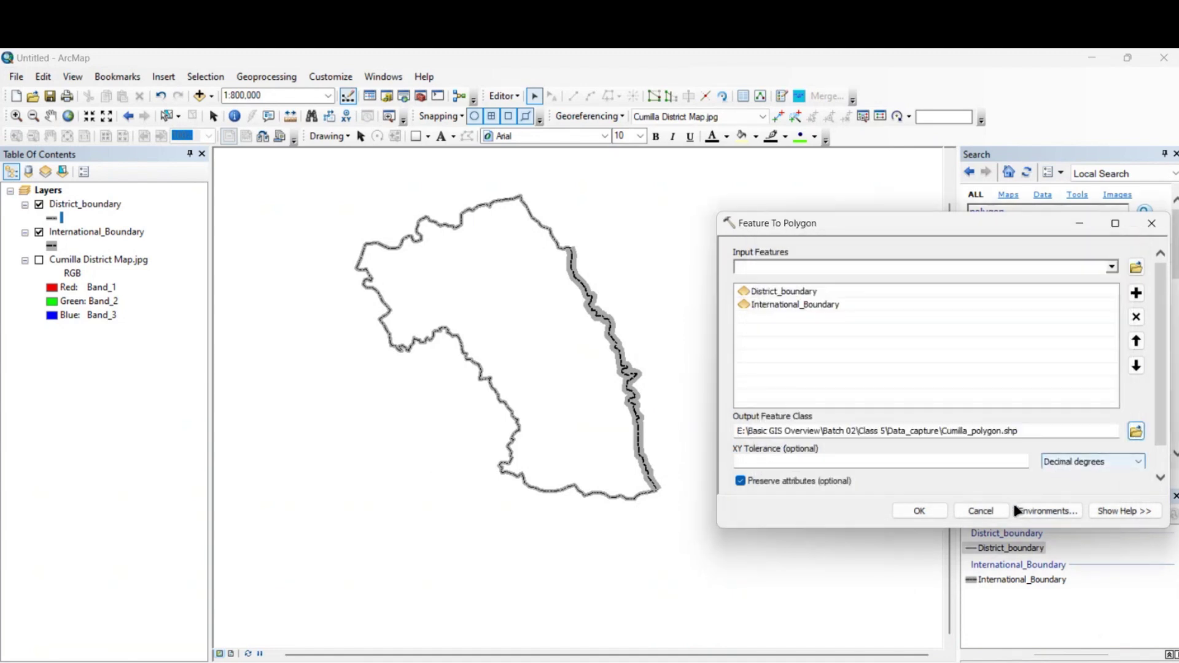
{"action": "left_click", "coordinate": [930, 512]}
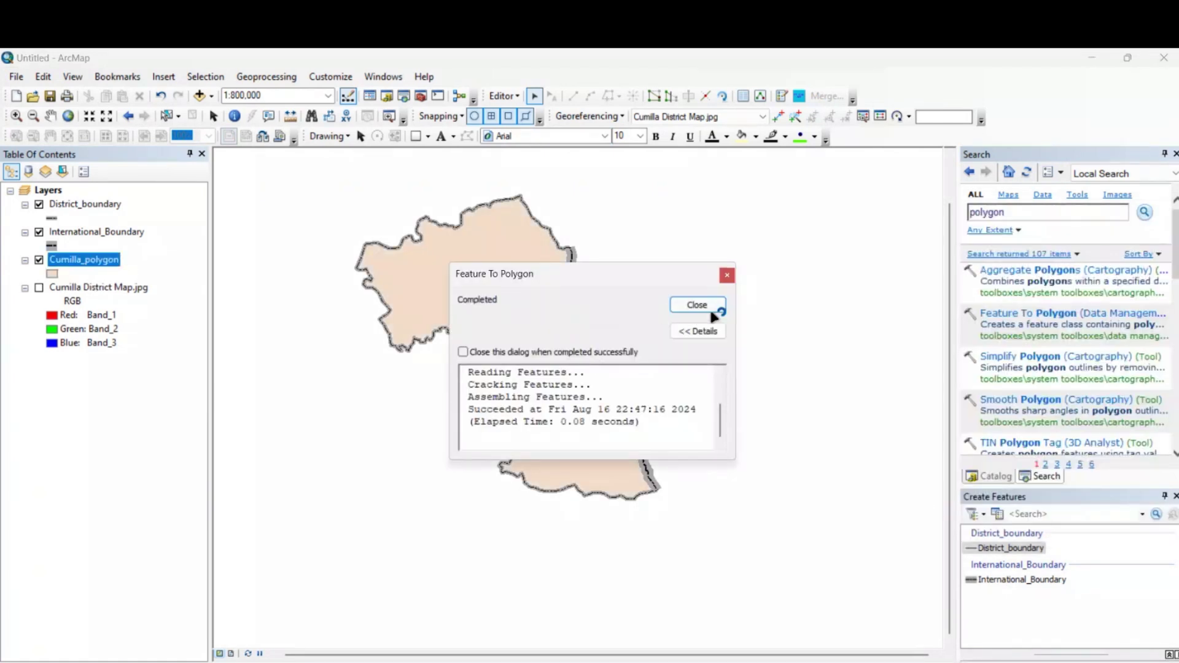
{"action": "left_click", "coordinate": [698, 305]}
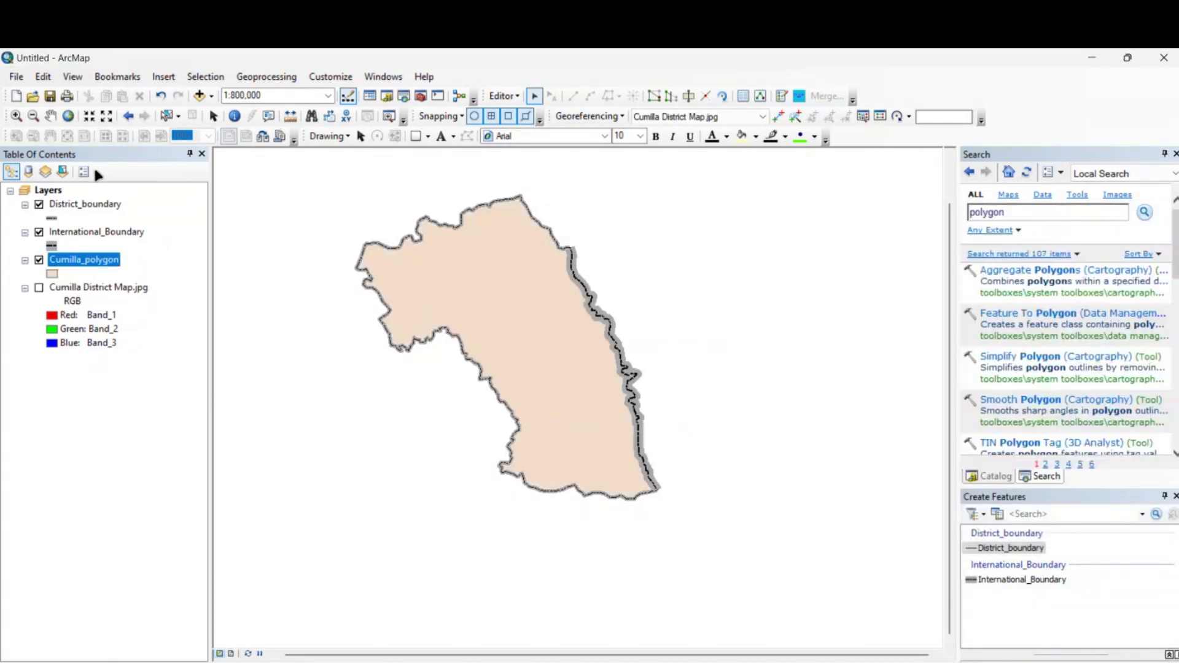
- Toggle the boundary and polygon layers to compare them, leaving only Cumilla_polygon visible
{"action": "left_click", "coordinate": [39, 233]}
{"action": "left_click", "coordinate": [39, 261]}
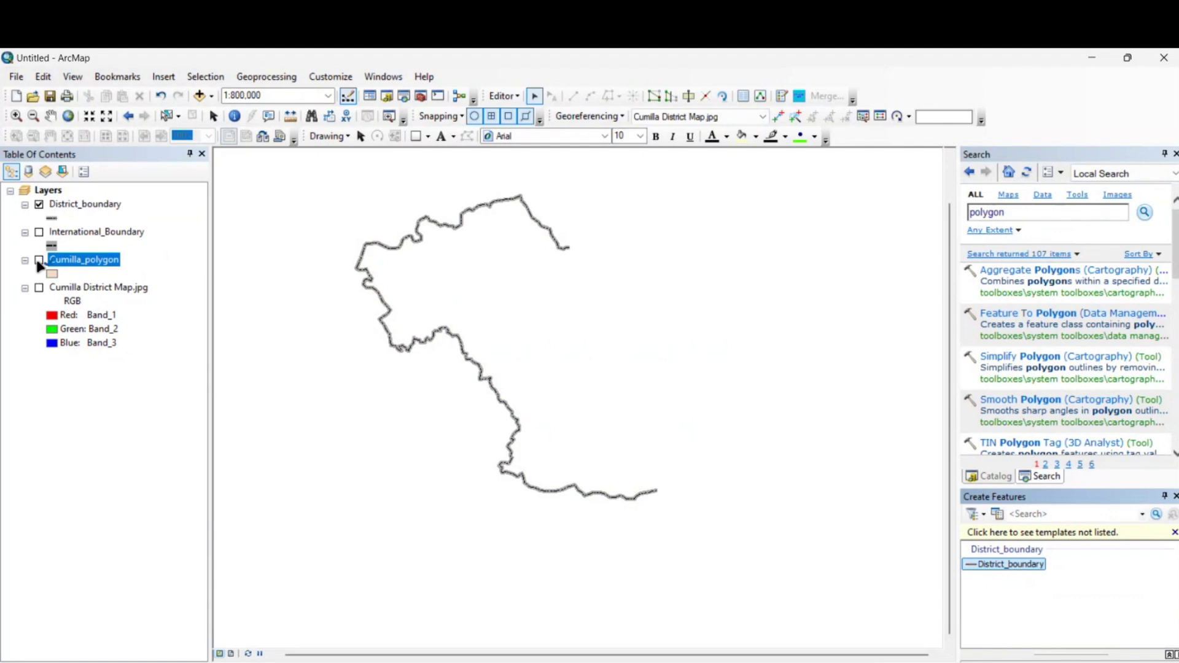
{"action": "left_click", "coordinate": [39, 233]}
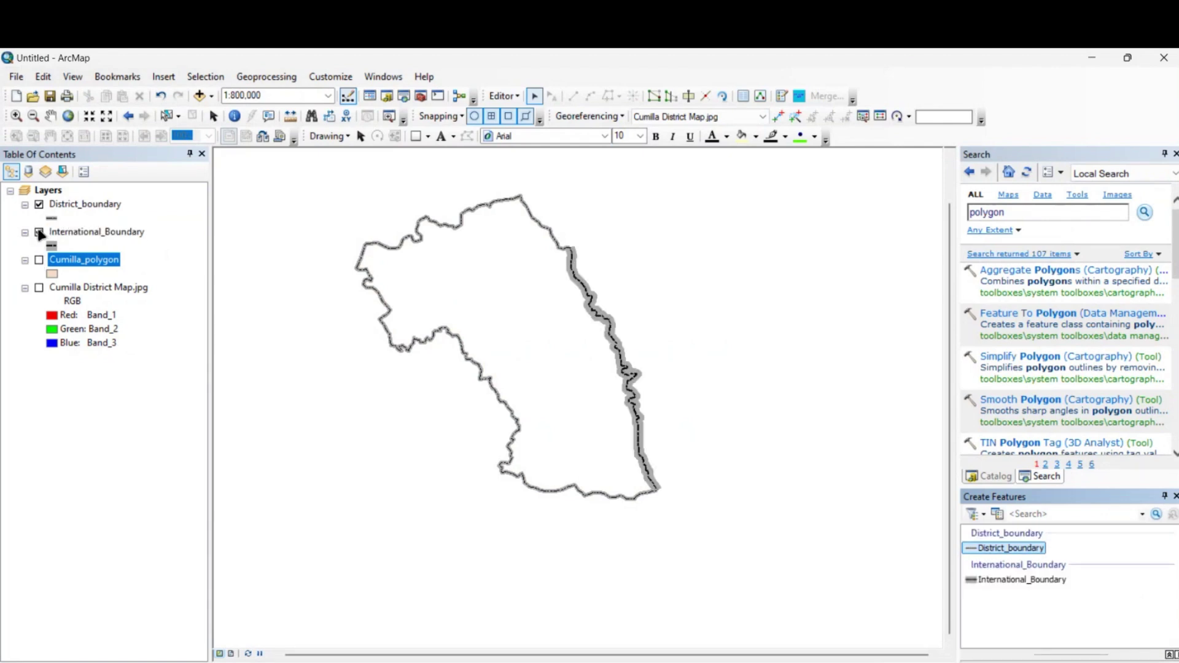
{"action": "left_click", "coordinate": [40, 204]}
{"action": "left_click", "coordinate": [40, 233]}
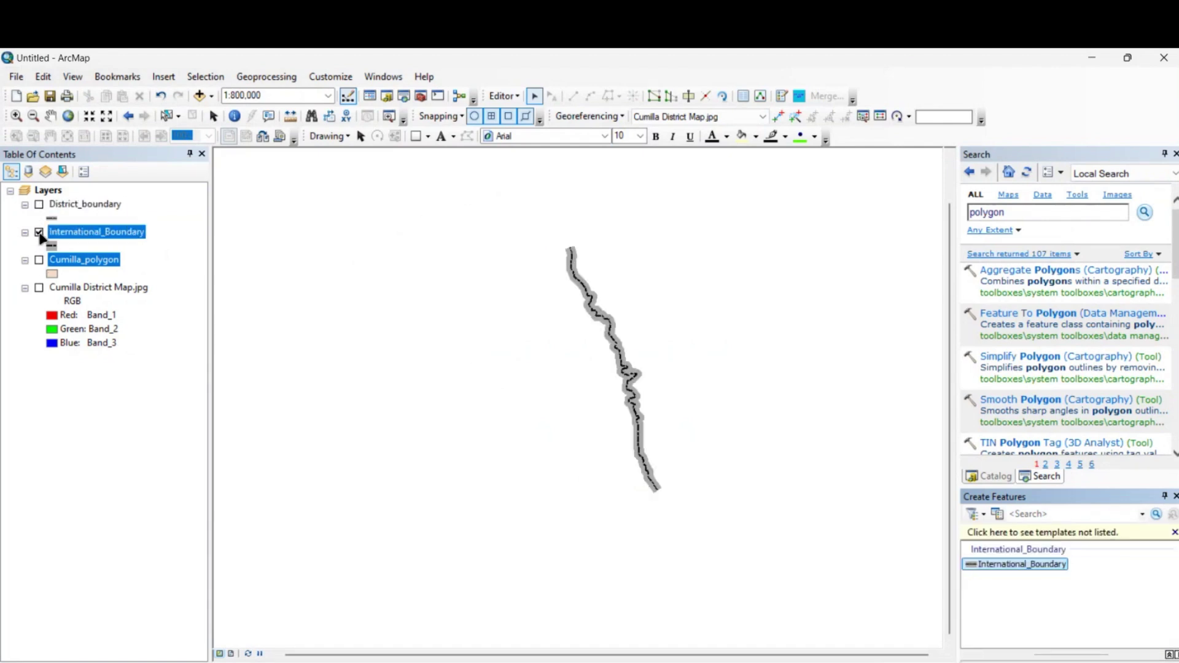
{"action": "left_click", "coordinate": [39, 260]}
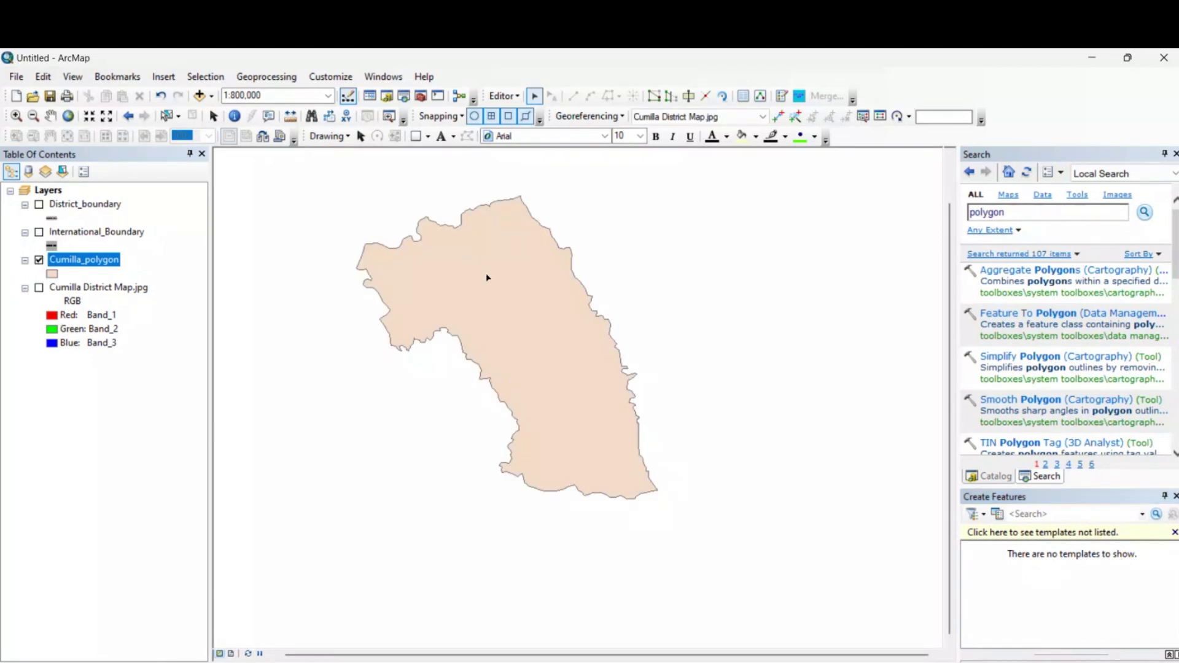
- Select the Cumilla_polygon feature on the map and examine its full outline
{"action": "left_click", "coordinate": [498, 298]}
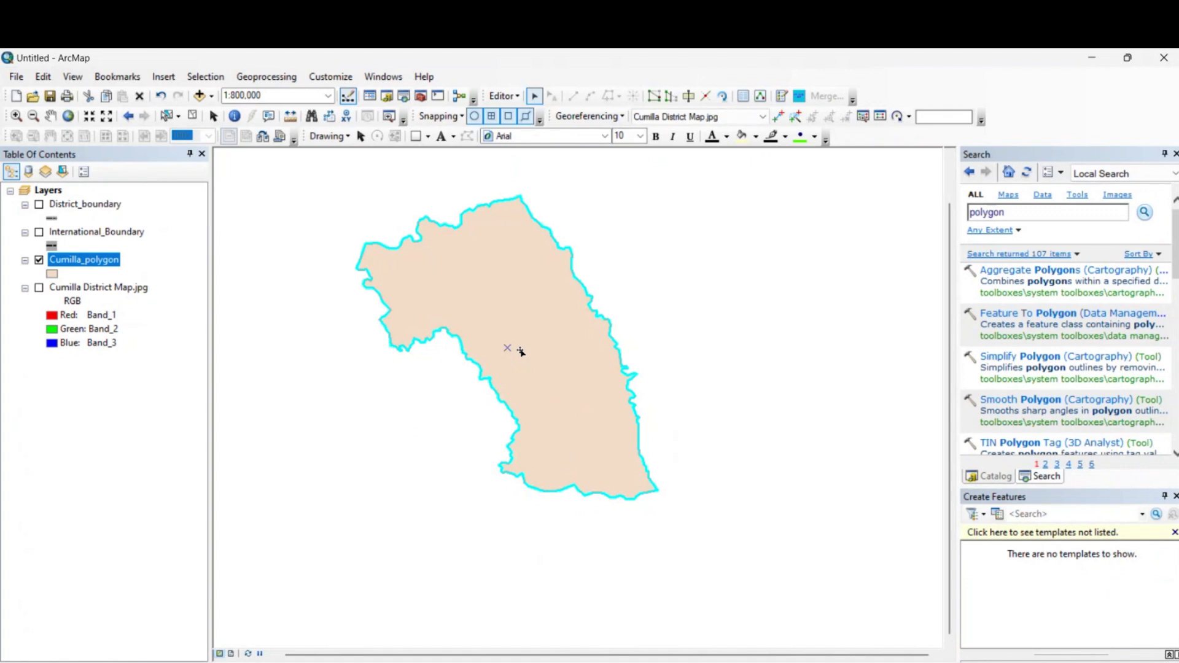
{"action": "left_click_drag", "start_coordinate": [696, 257], "coordinate": [739, 295]}
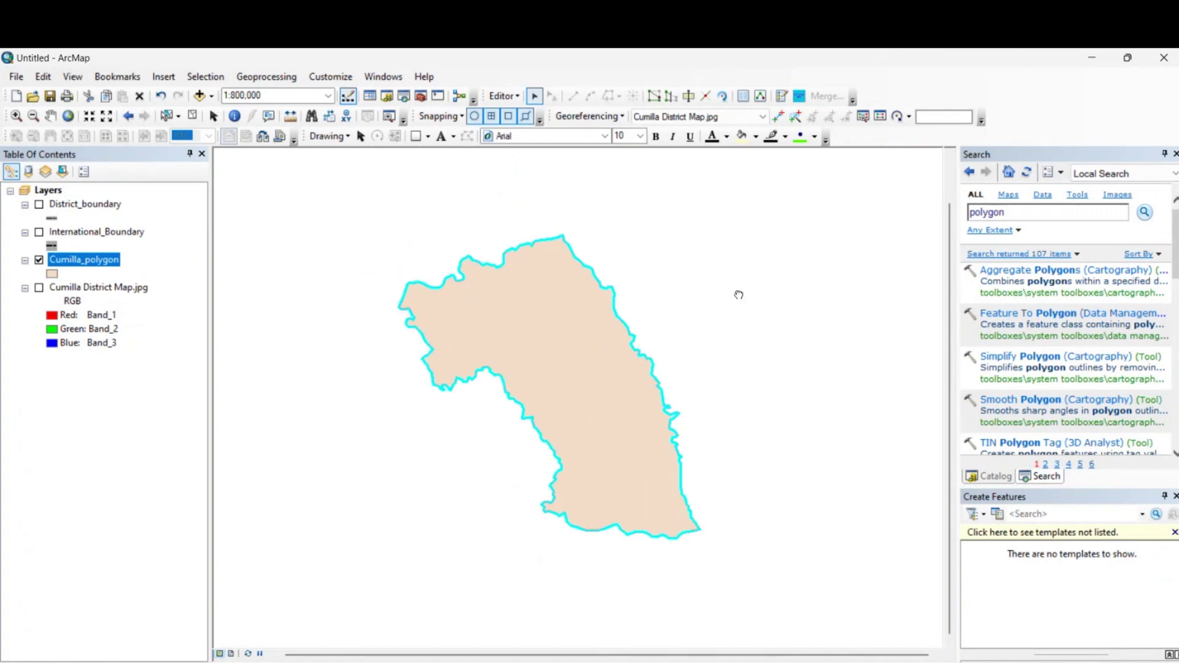
{"action": "middle_click", "coordinate": [740, 295]}
{"action": "left_click_drag", "start_coordinate": [576, 407], "coordinate": [682, 312]}
{"action": "left_click_drag", "start_coordinate": [607, 348], "coordinate": [671, 354]}
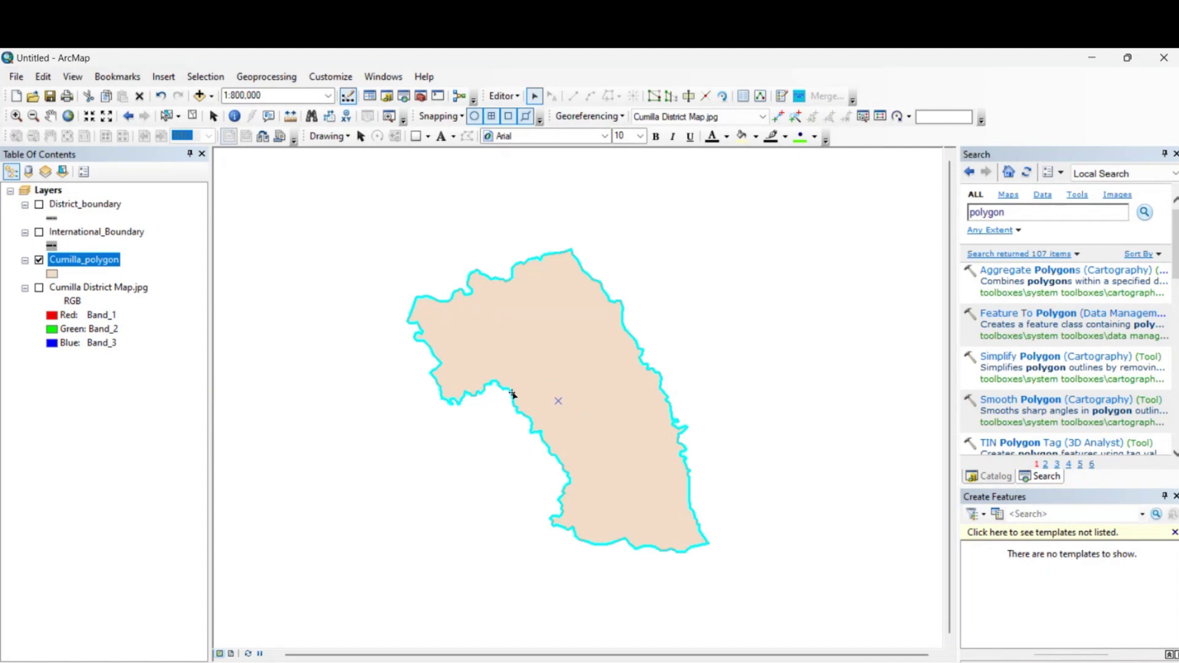
{"action": "left_click_drag", "start_coordinate": [541, 377], "coordinate": [552, 361]}
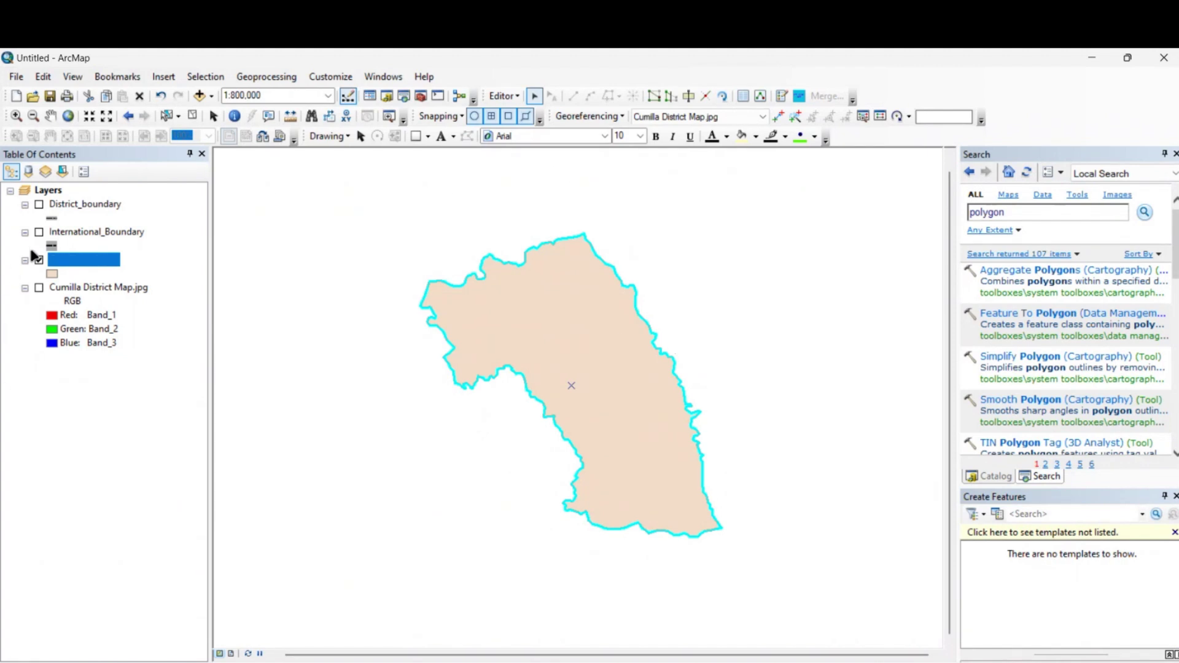
- Save the edits and stop the editing session
{"action": "left_click", "coordinate": [500, 97]}
{"action": "left_click", "coordinate": [527, 154]}
{"action": "left_click", "coordinate": [503, 96]}
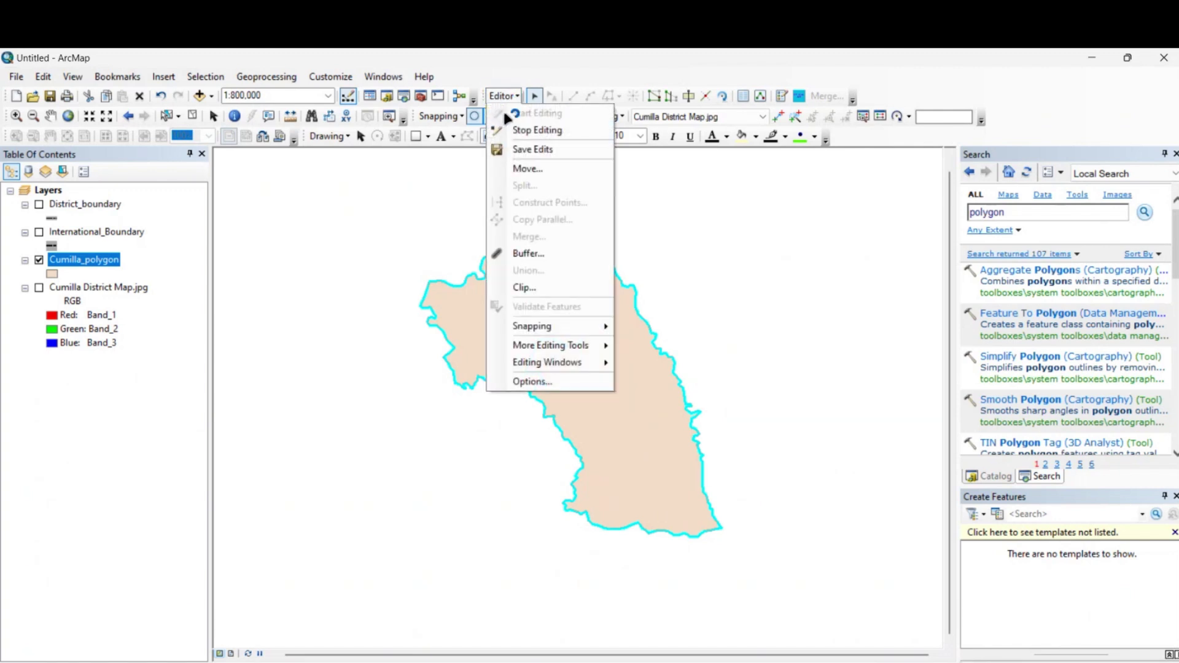
{"action": "left_click", "coordinate": [527, 131]}
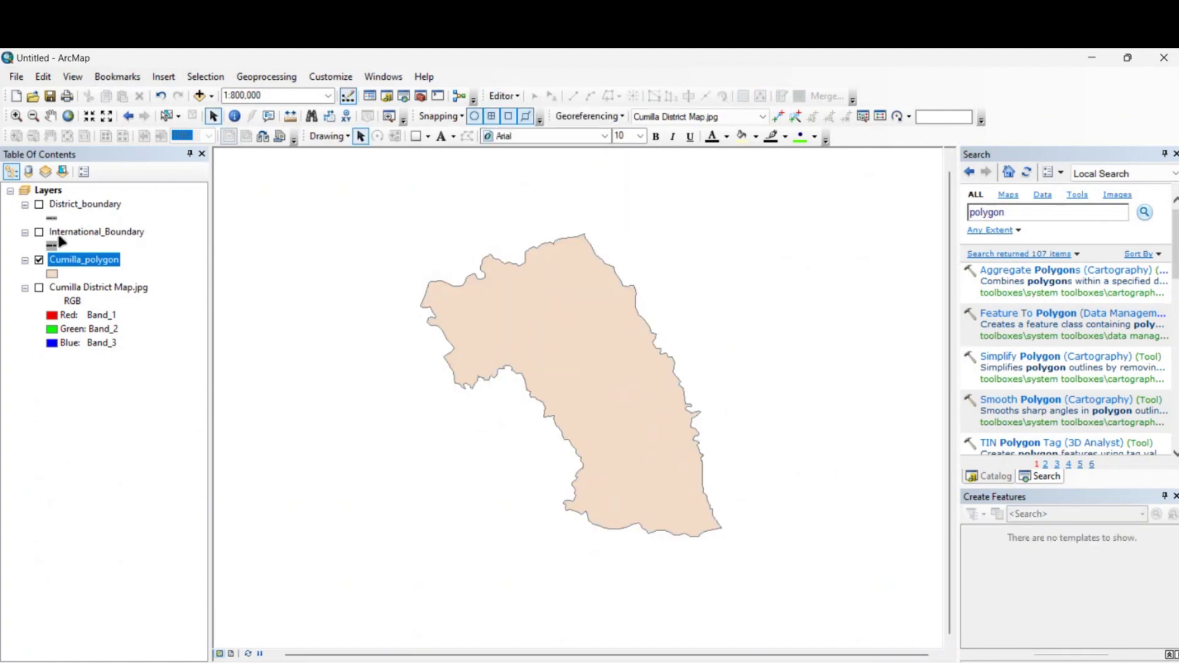
- Show the International_Boundary and District_boundary layers over Cumilla_polygon
{"action": "left_click", "coordinate": [38, 234]}
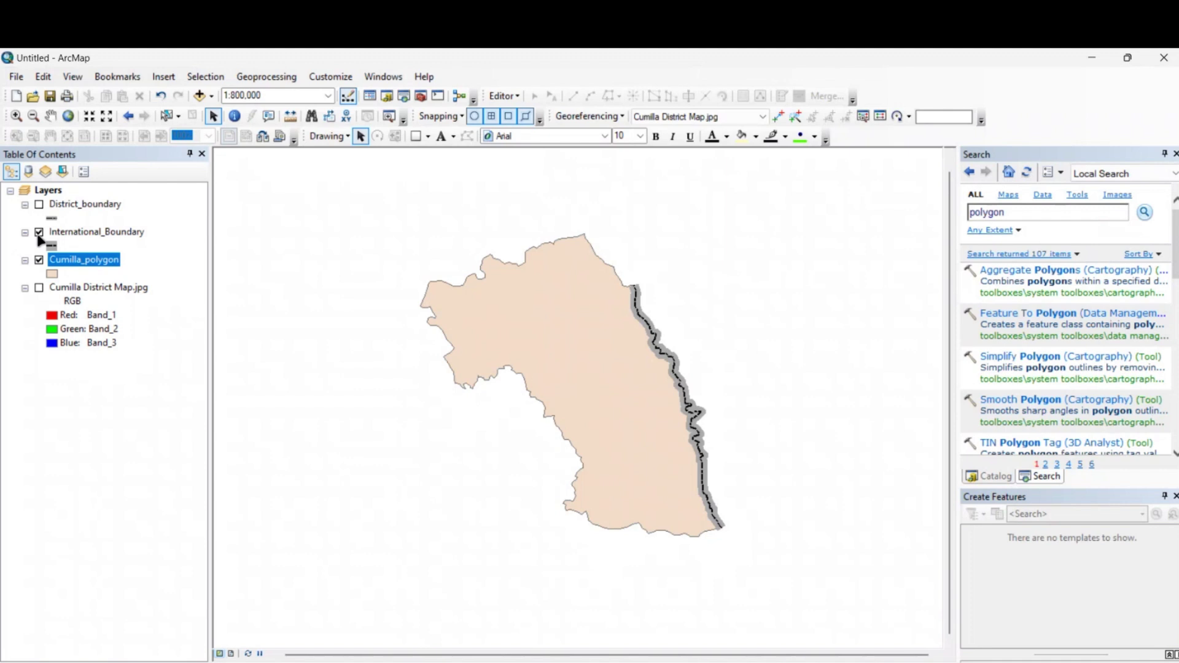
{"action": "left_click", "coordinate": [39, 236]}
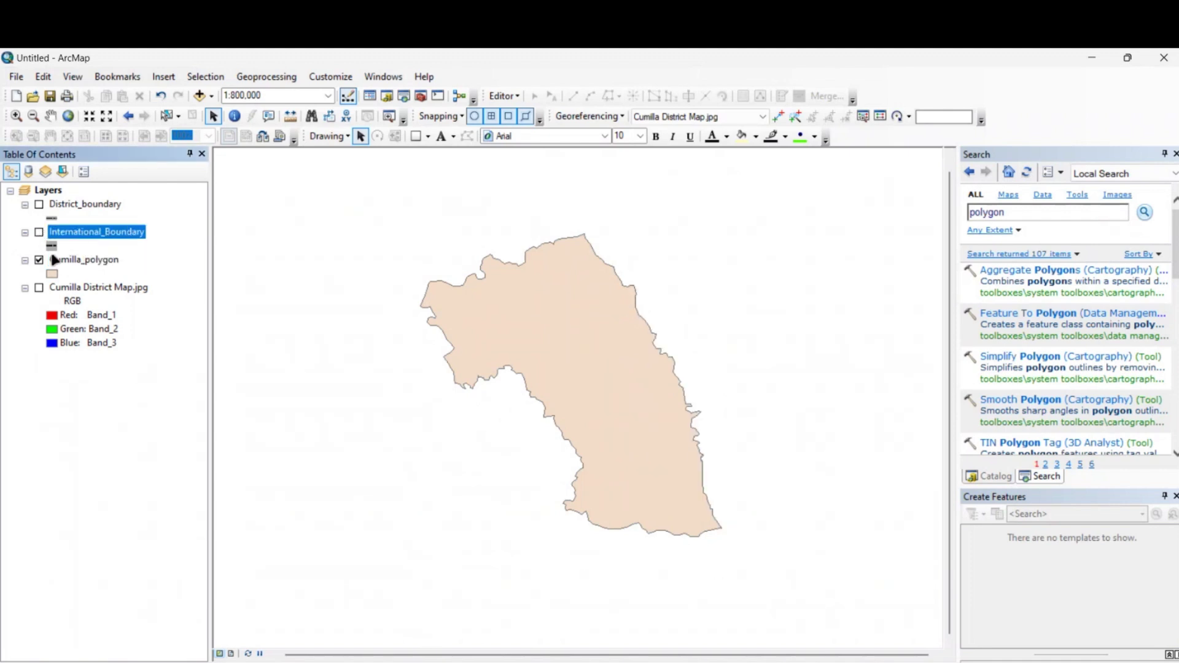
{"action": "left_click", "coordinate": [39, 234]}
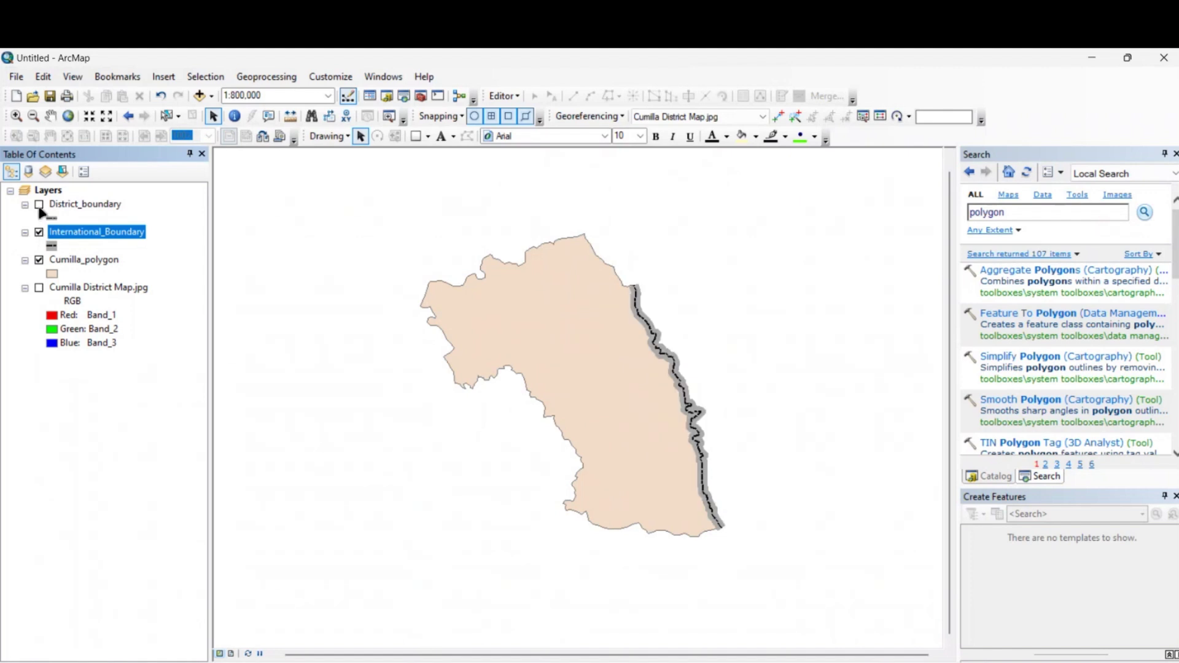
{"action": "left_click", "coordinate": [39, 204]}
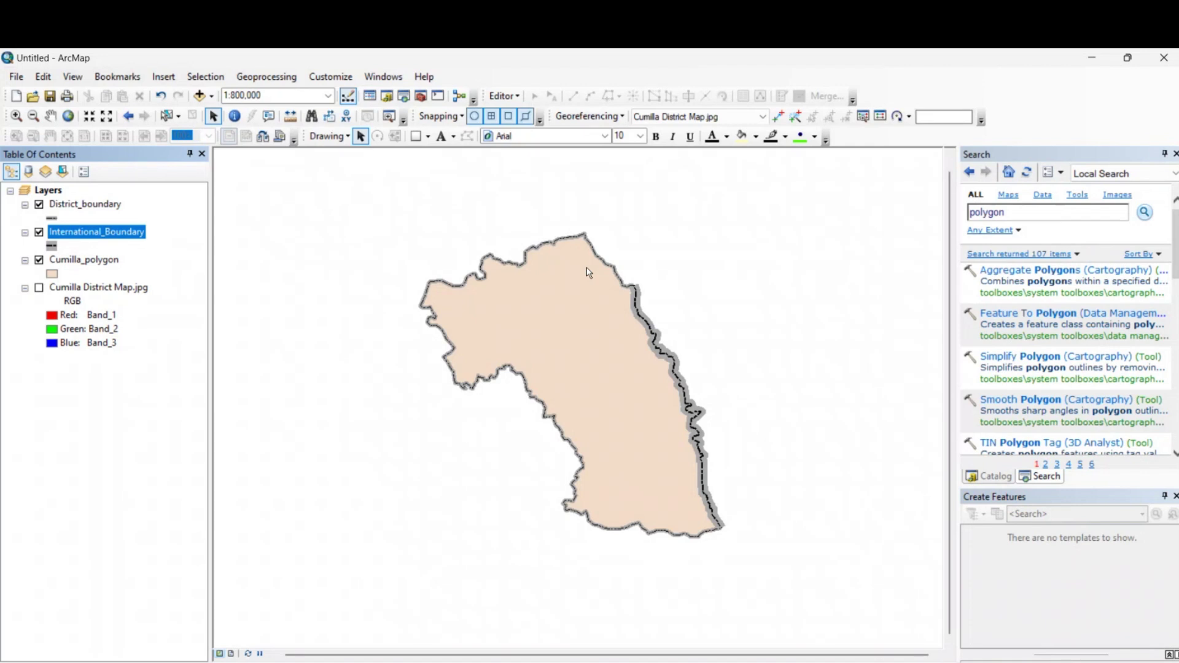
- Symbolize the Cumilla_polygon layer with the Hollow style and a red outline
{"action": "scroll", "coordinate": [588, 272], "scroll_direction": "down", "scroll_amount": 3}
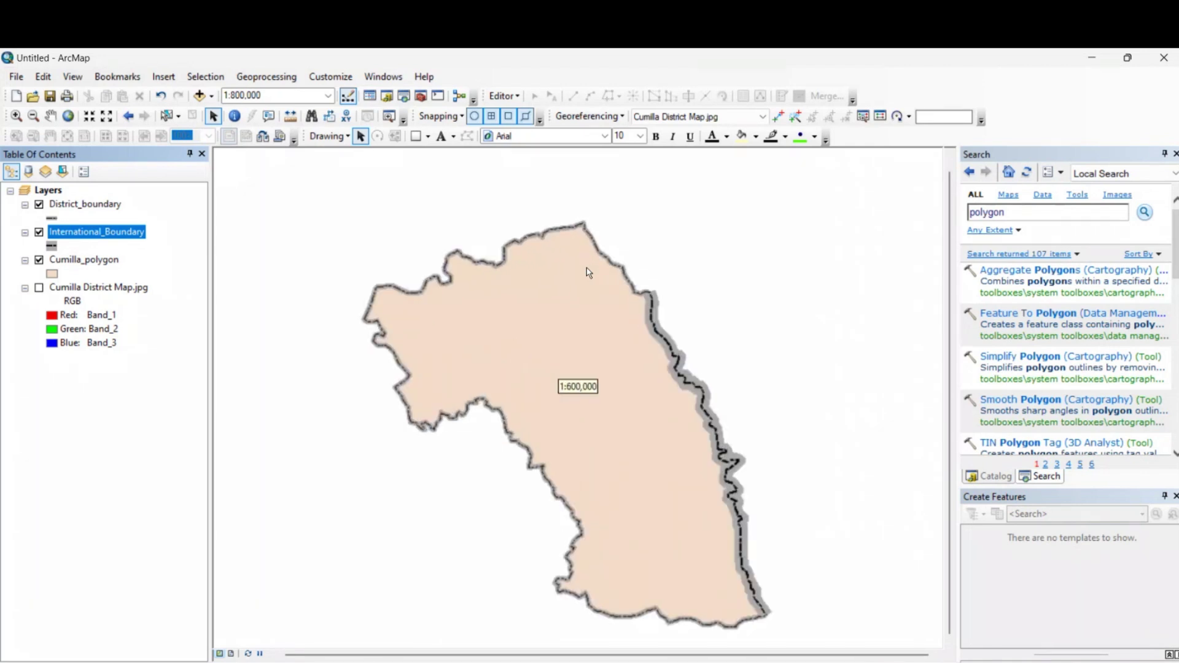
{"action": "left_click", "coordinate": [51, 274]}
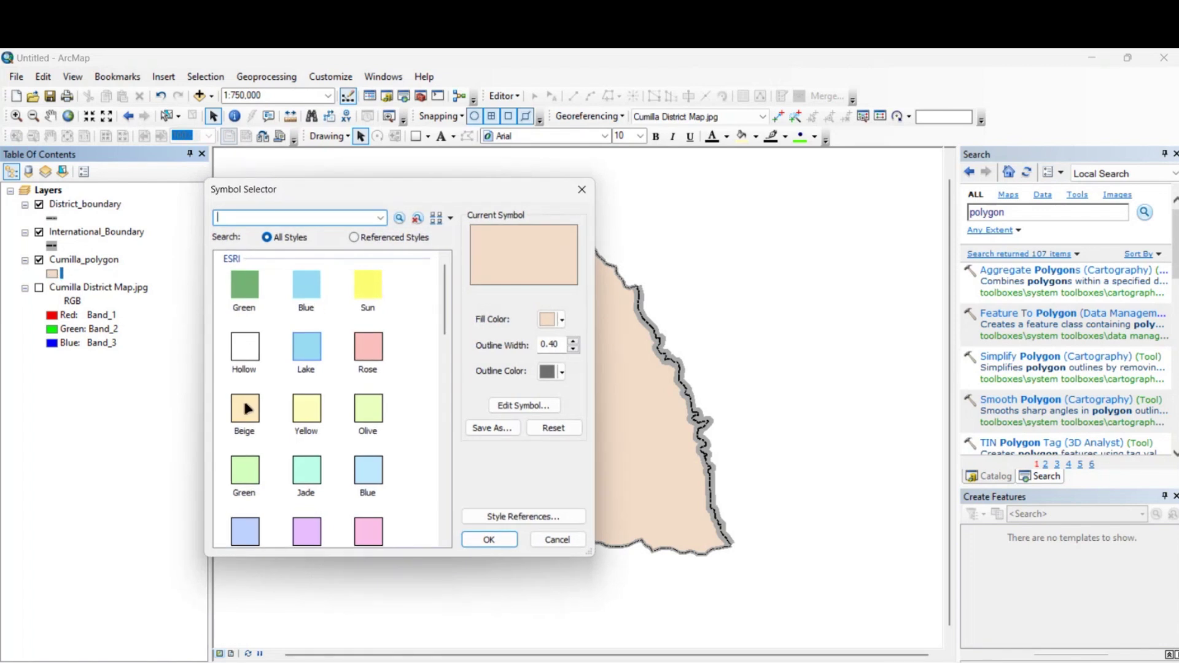
{"action": "left_click", "coordinate": [560, 372]}
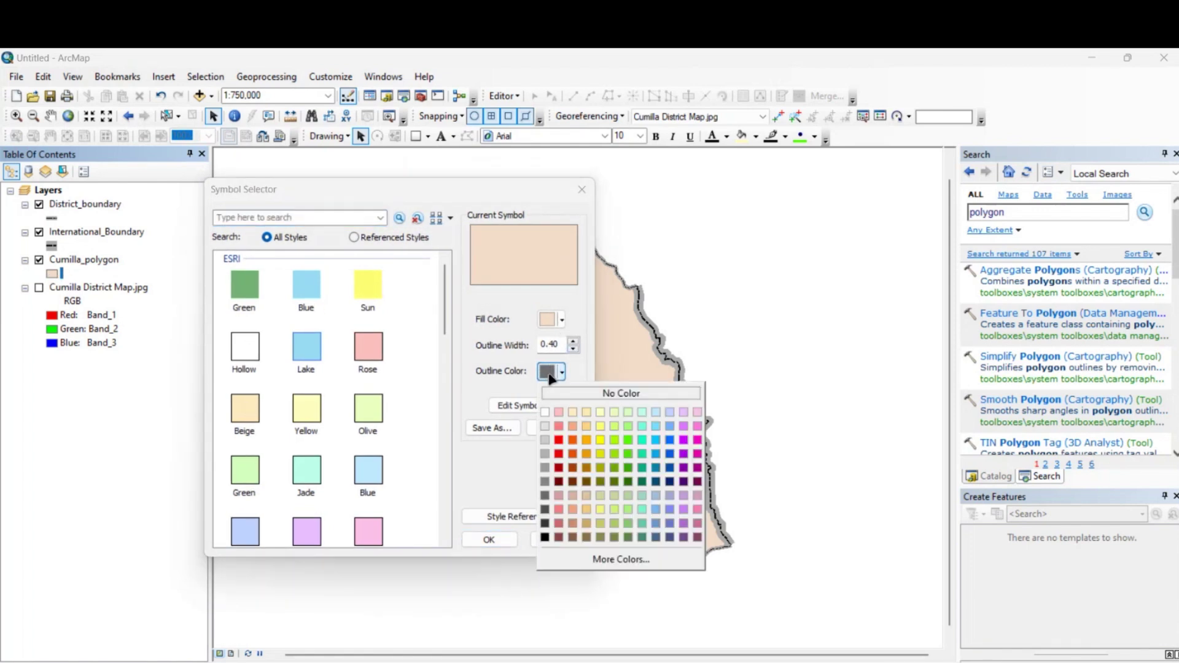
{"action": "left_click", "coordinate": [237, 348]}
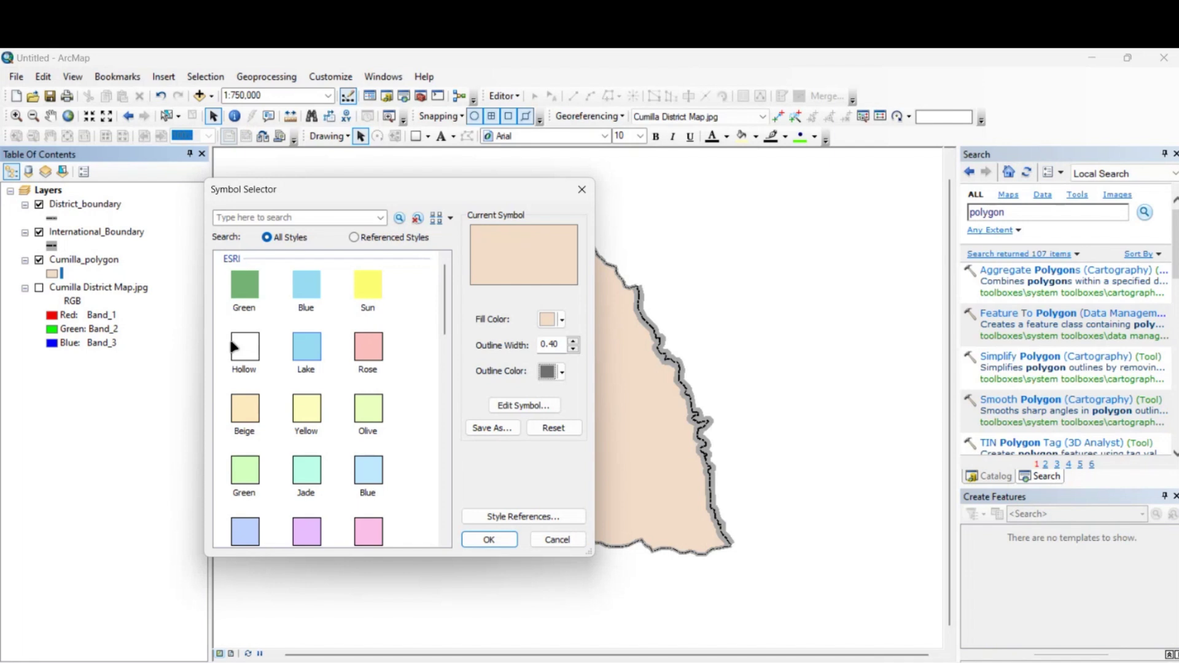
{"action": "left_click", "coordinate": [240, 355]}
{"action": "left_click", "coordinate": [561, 371]}
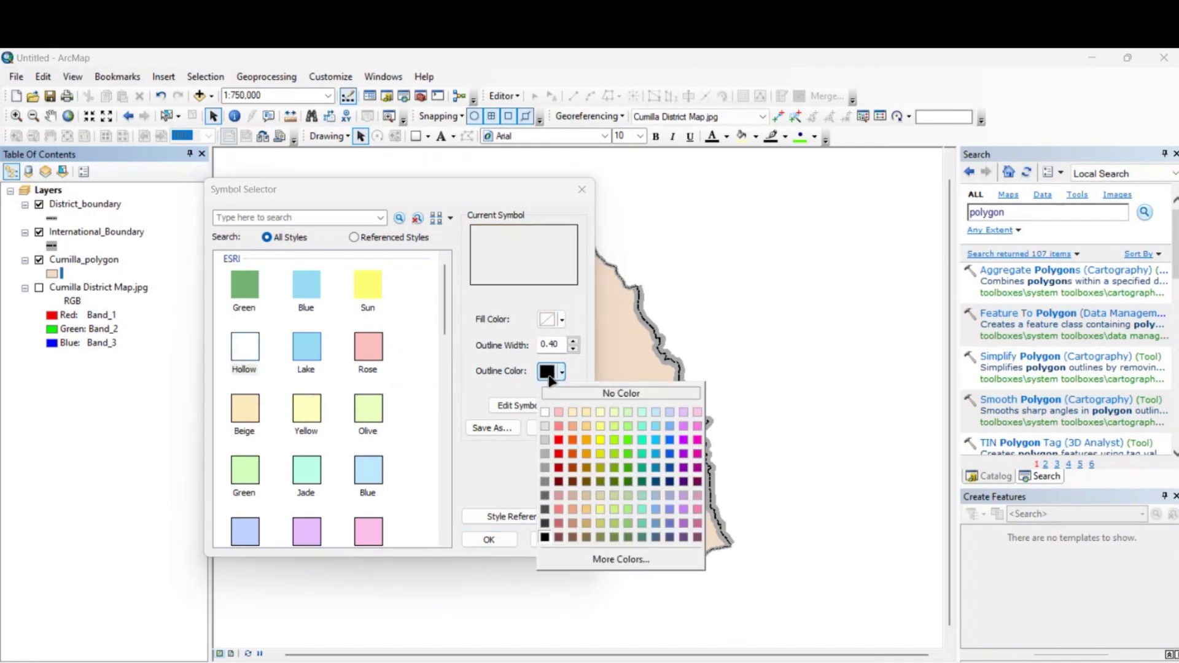
{"action": "left_click", "coordinate": [559, 440]}
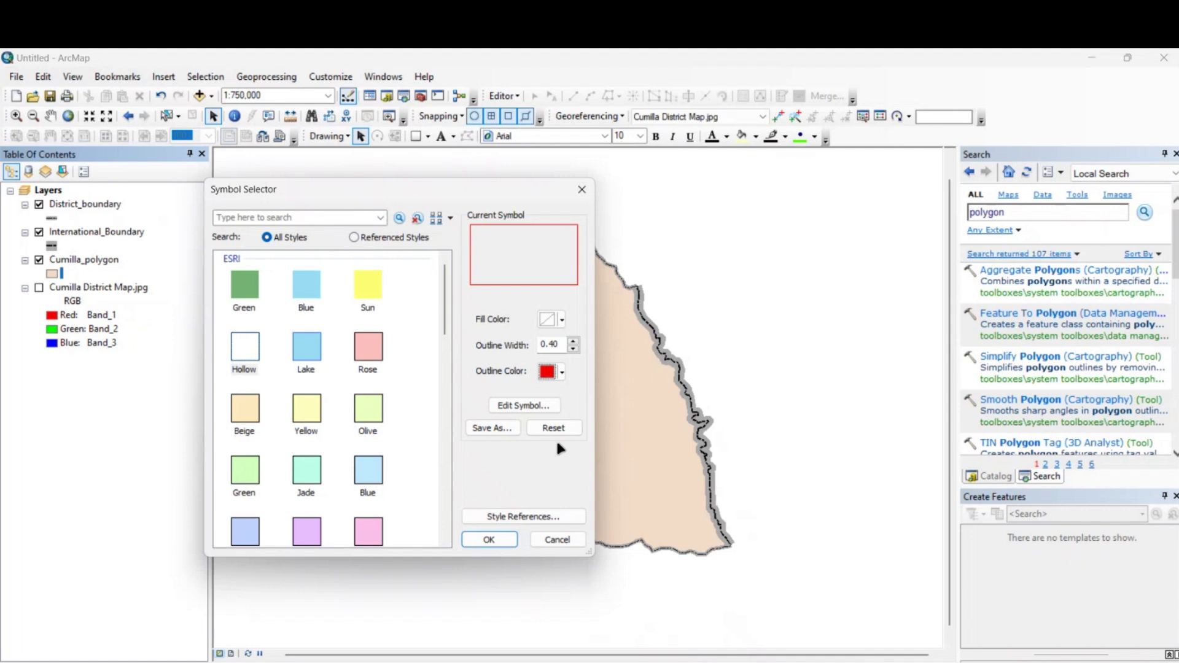
{"action": "left_click", "coordinate": [499, 539]}
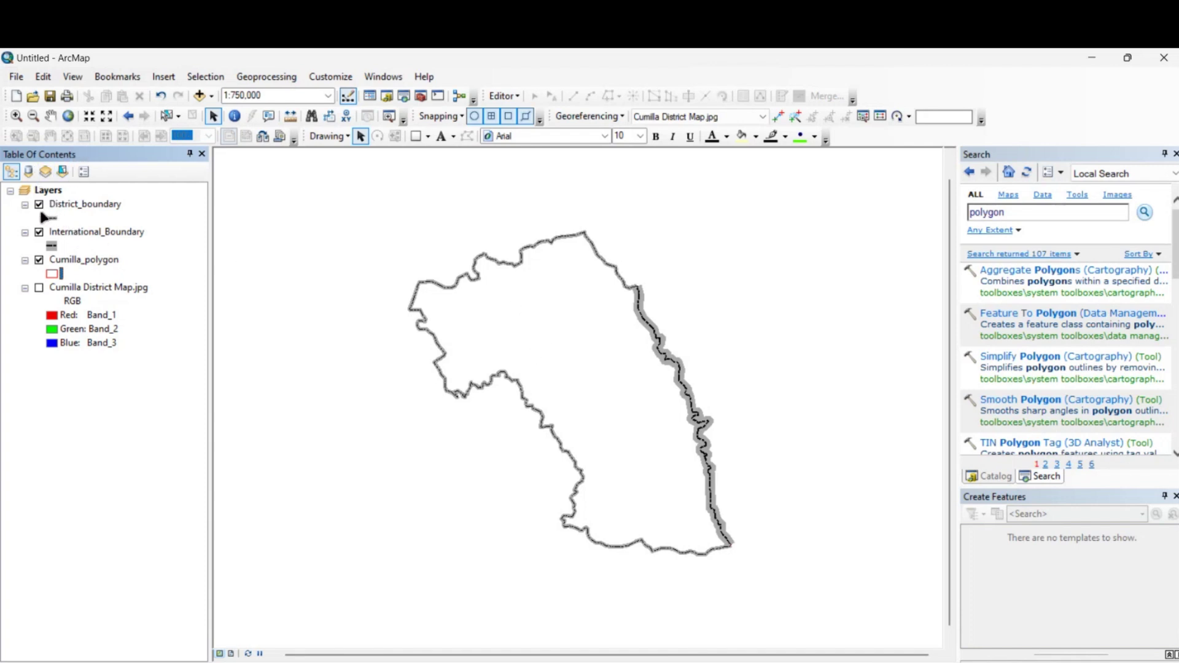
- Move the District_boundary layer below the Cumilla District Map.jpg layer to compare the outlines, and return it to the top of the layer order
{"action": "left_click_drag", "start_coordinate": [67, 206], "coordinate": [78, 341]}
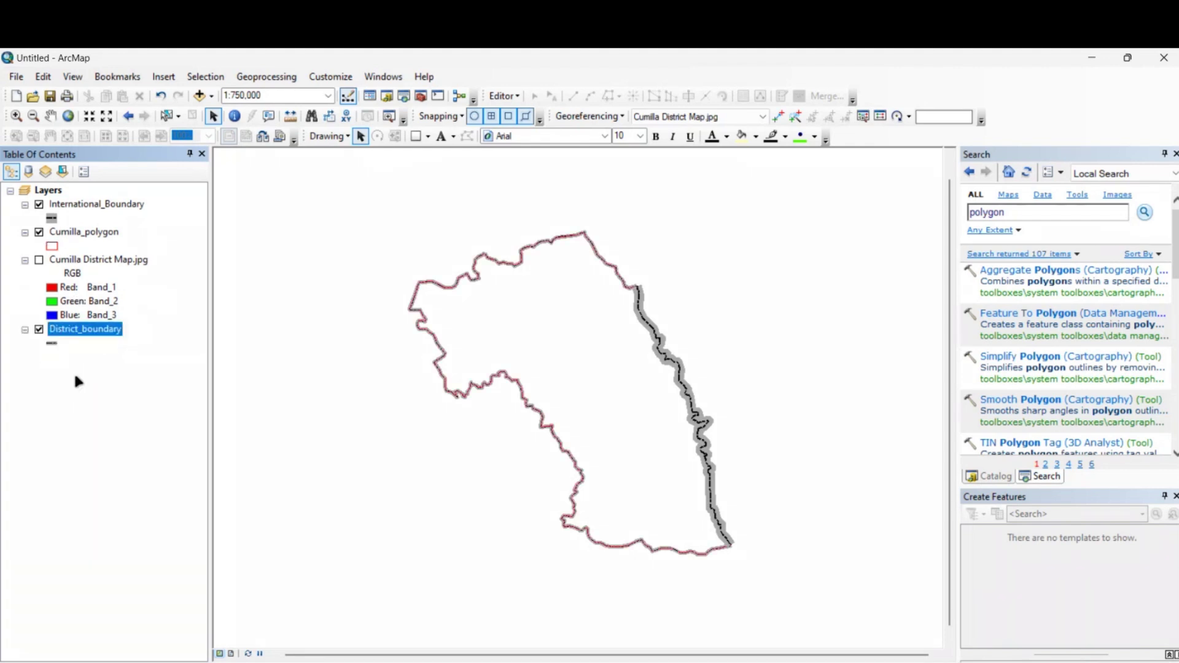
{"action": "scroll", "coordinate": [564, 248], "scroll_direction": "up", "scroll_amount": 1}
{"action": "scroll", "coordinate": [563, 248], "scroll_direction": "up", "scroll_amount": 4}
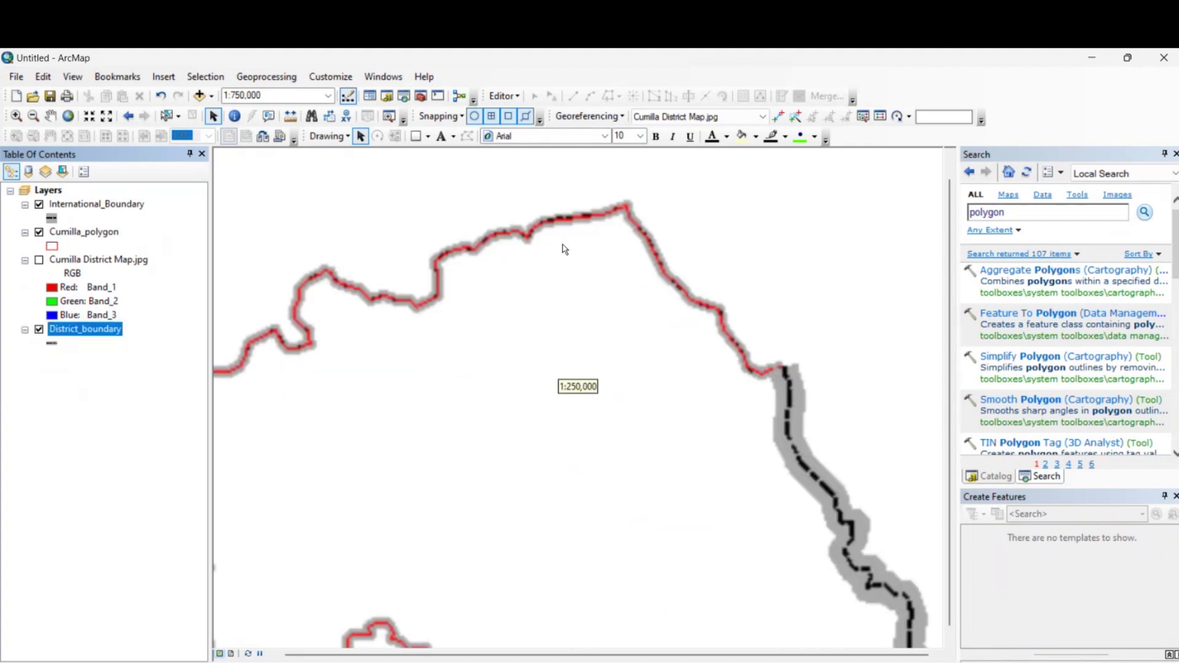
{"action": "scroll", "coordinate": [596, 217], "scroll_direction": "up", "scroll_amount": 4}
{"action": "scroll", "coordinate": [588, 257], "scroll_direction": "down", "scroll_amount": 7}
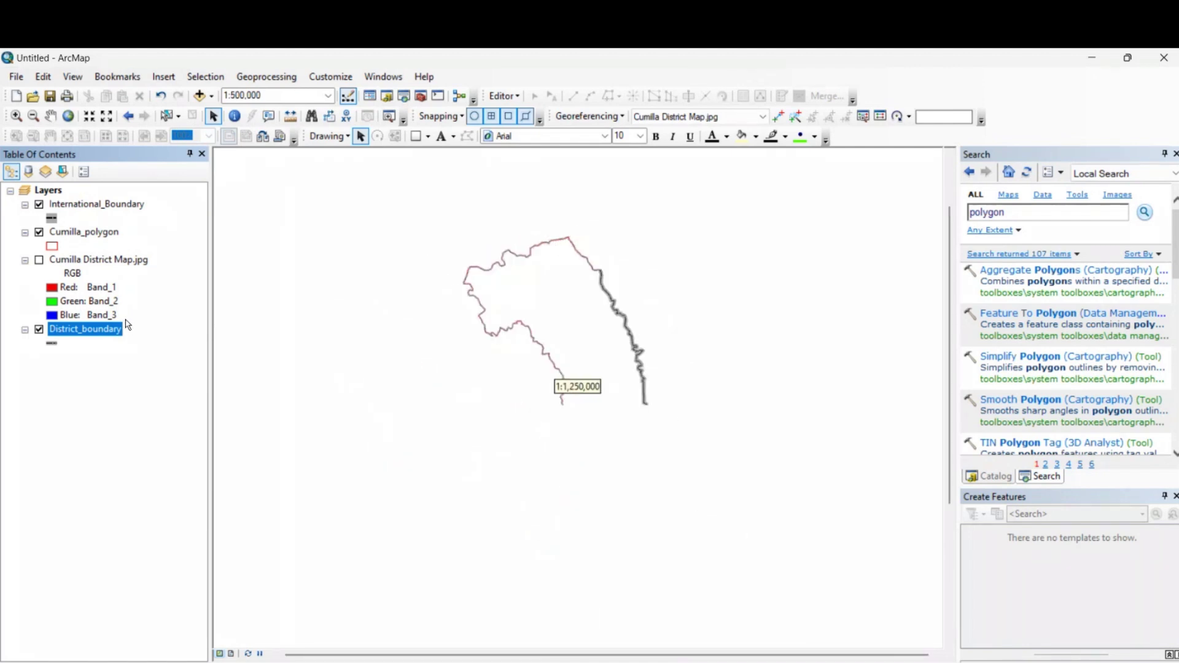
{"action": "left_click_drag", "start_coordinate": [80, 331], "coordinate": [119, 204]}
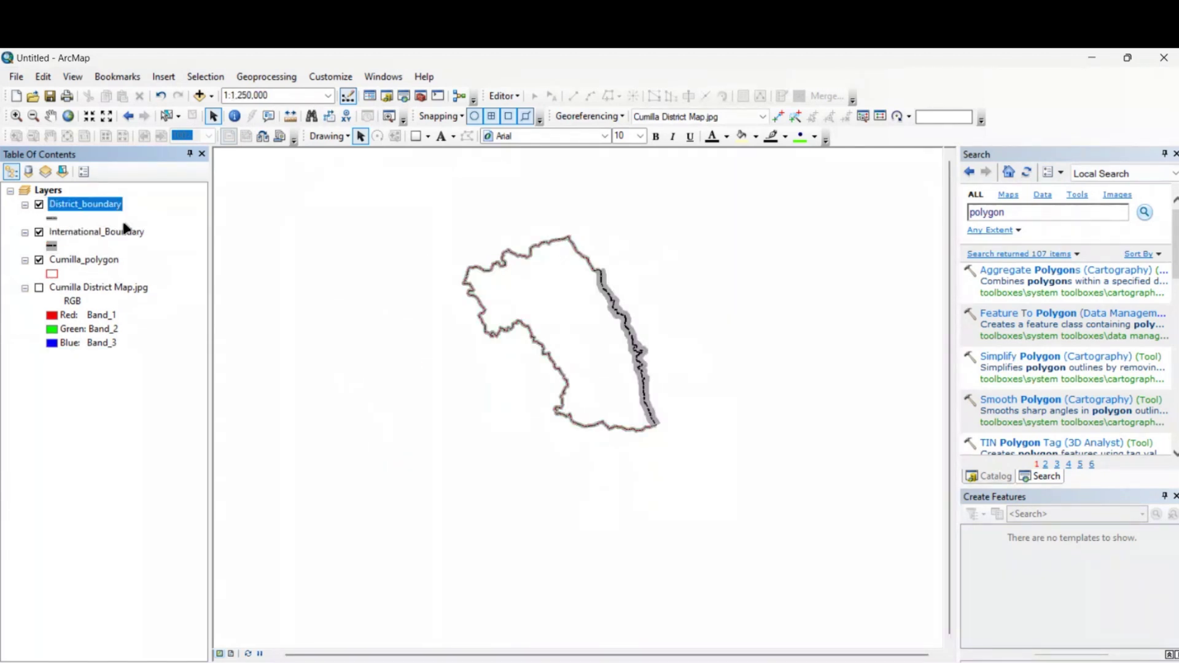
{"action": "scroll", "coordinate": [657, 320], "scroll_direction": "up", "scroll_amount": 3}
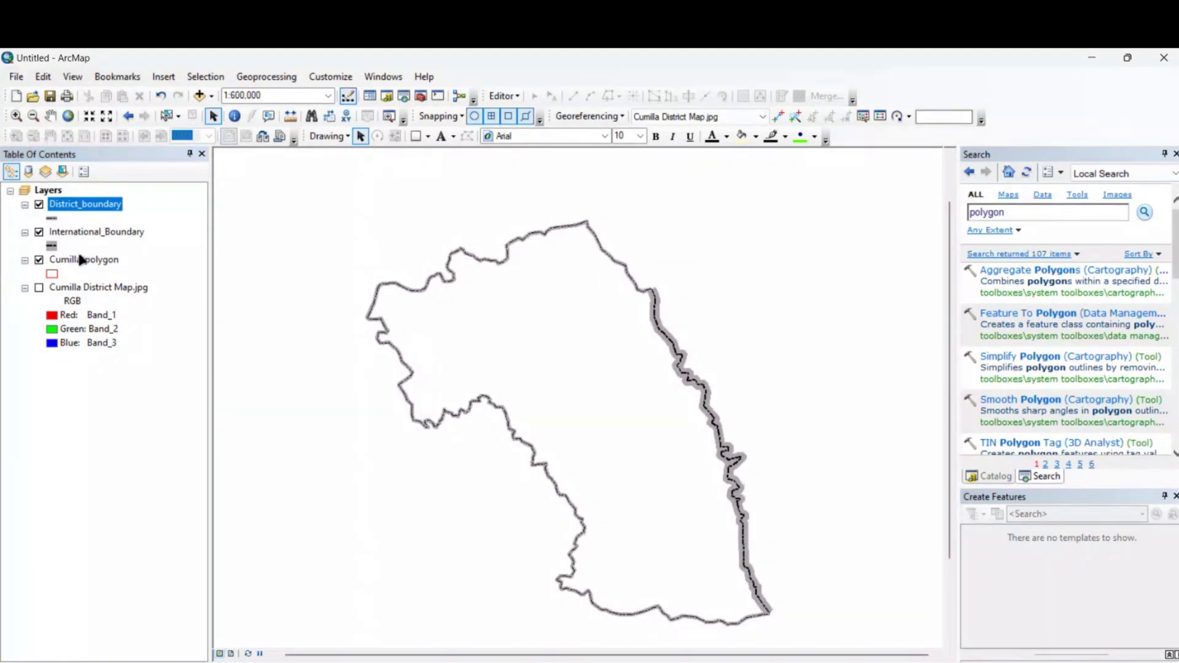
{"action": "left_click", "coordinate": [53, 274]}
{"action": "left_click", "coordinate": [52, 274]}
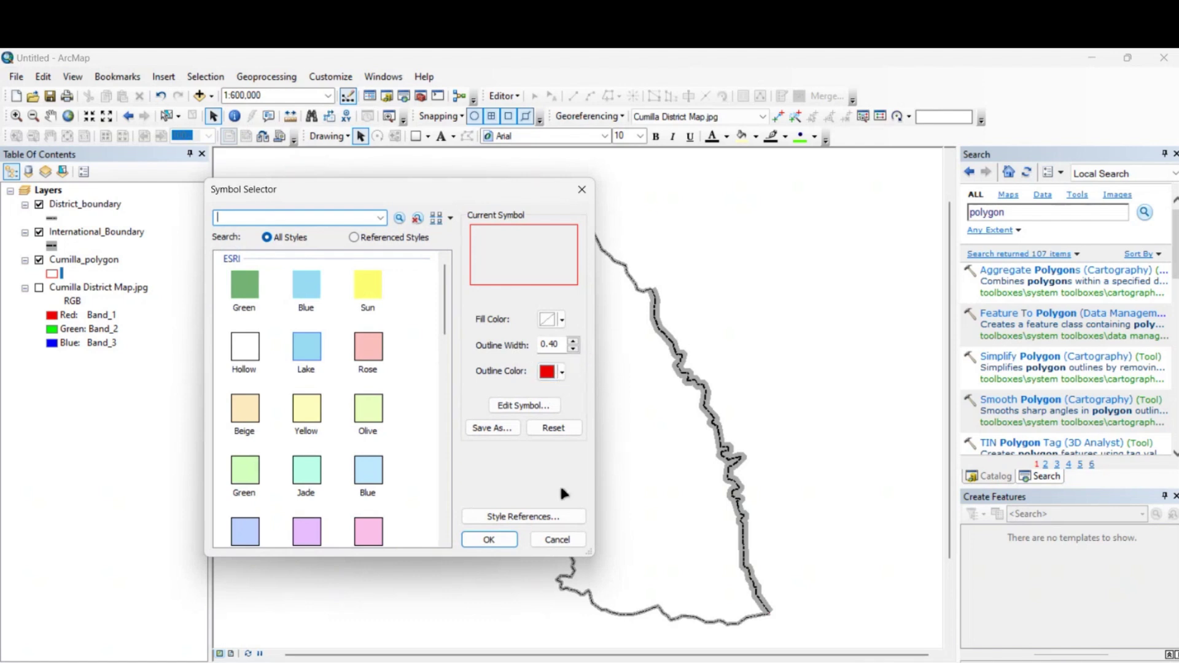
{"action": "left_click", "coordinate": [558, 540]}
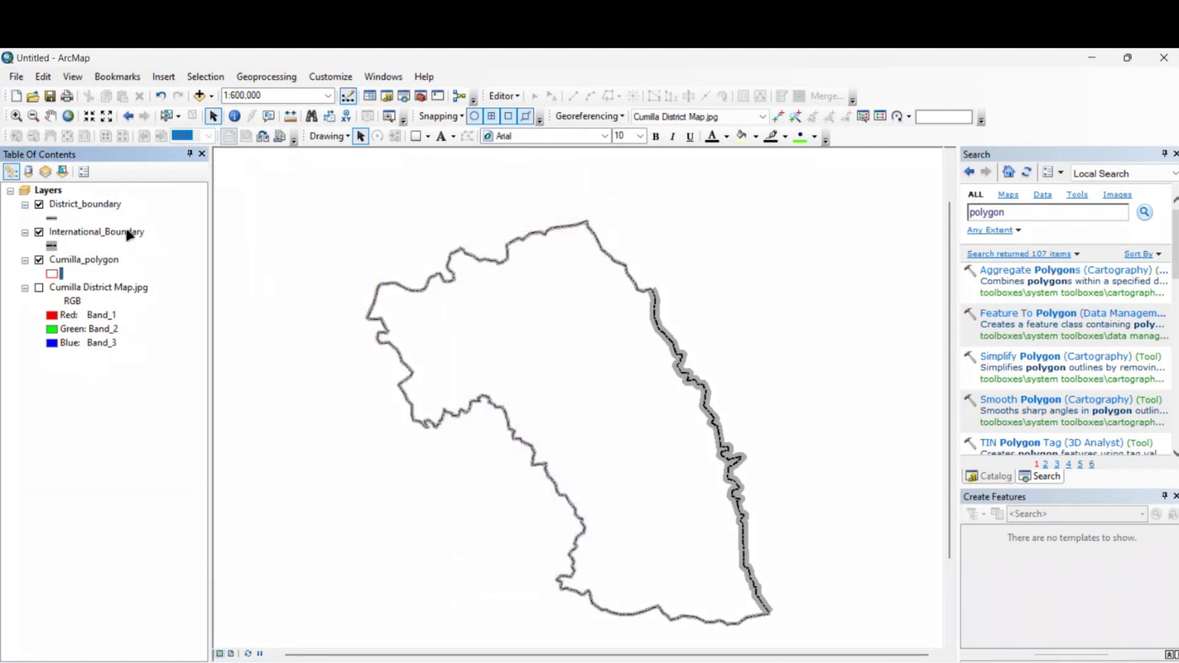
- Hide the District_boundary and International_Boundary layers and show Cumilla District Map.jpg beneath the Cumilla_polygon outline
{"action": "left_click", "coordinate": [38, 233]}
{"action": "left_click", "coordinate": [39, 205]}
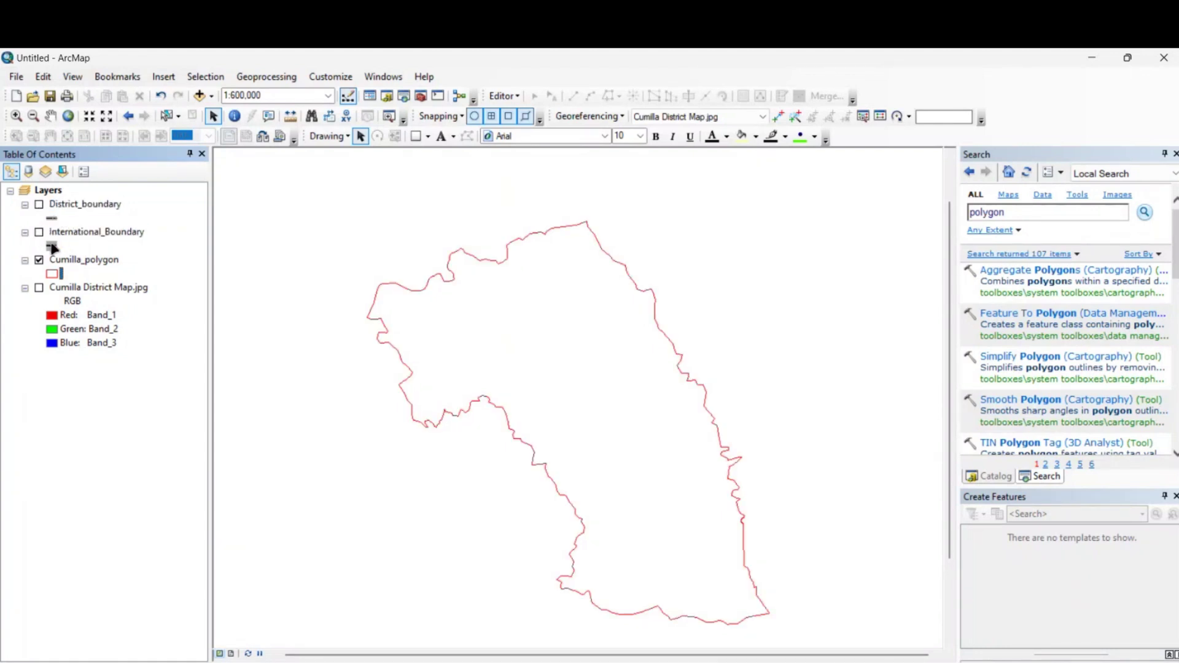
{"action": "left_click", "coordinate": [40, 286]}
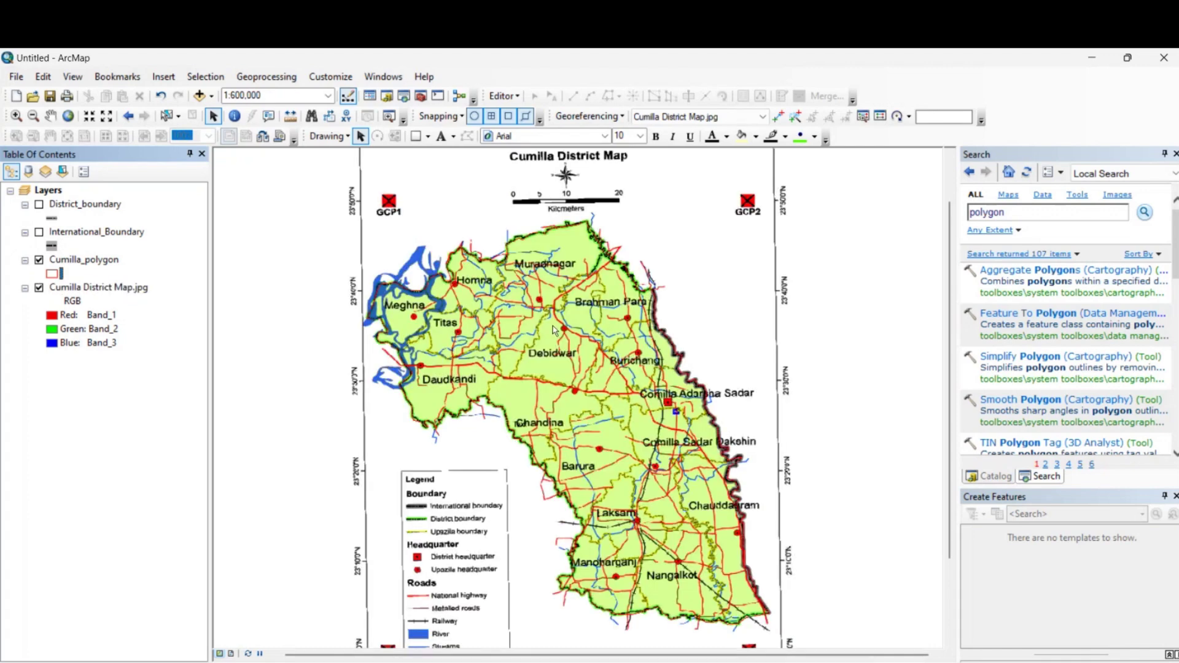
{"action": "scroll", "coordinate": [553, 362], "scroll_direction": "up", "scroll_amount": 2}
{"action": "scroll", "coordinate": [525, 372], "scroll_direction": "up", "scroll_amount": 1}
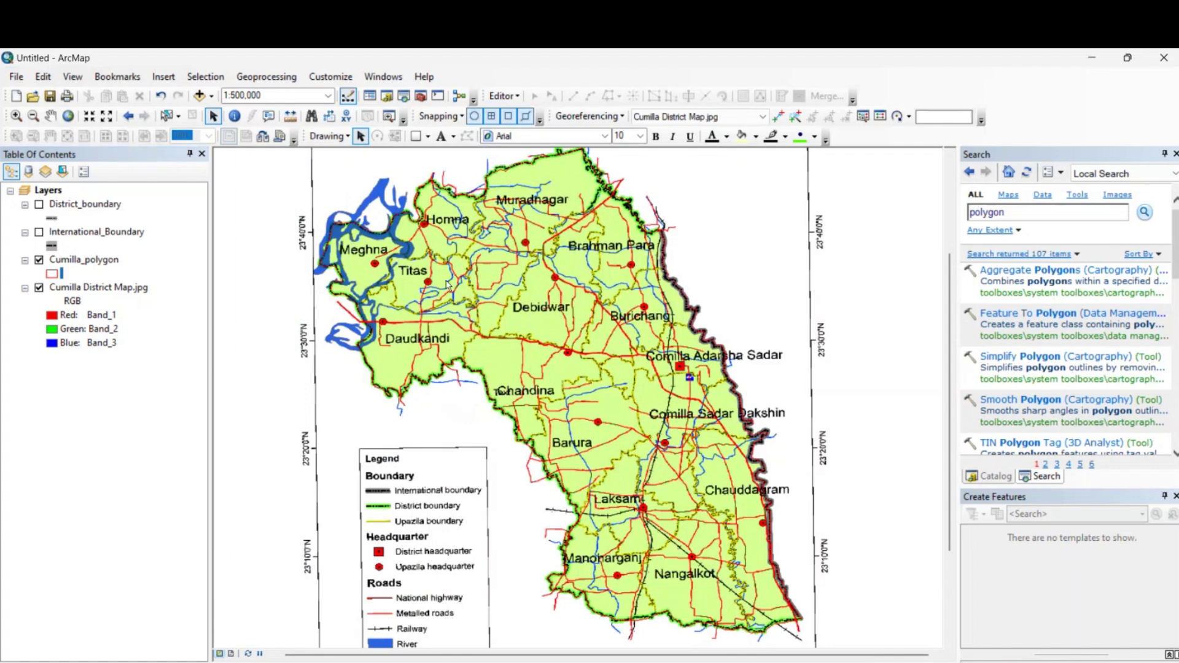
{"action": "scroll", "coordinate": [566, 303], "scroll_direction": "up", "scroll_amount": 1}
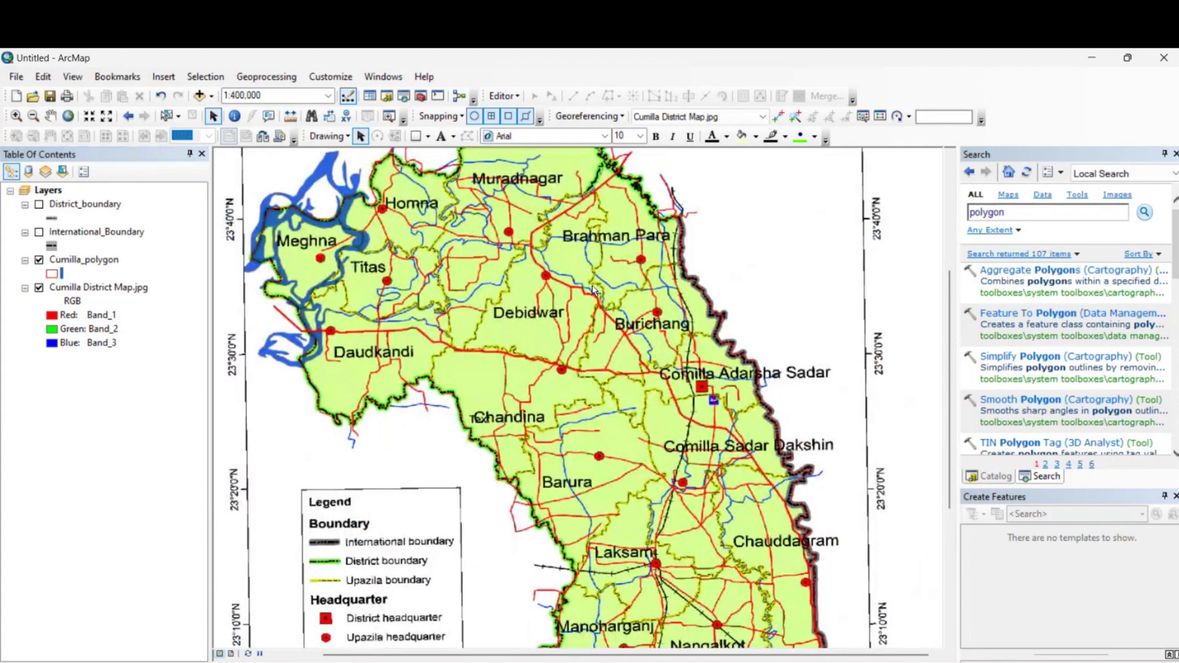
{"action": "scroll", "coordinate": [631, 373], "scroll_direction": "down", "scroll_amount": 2}
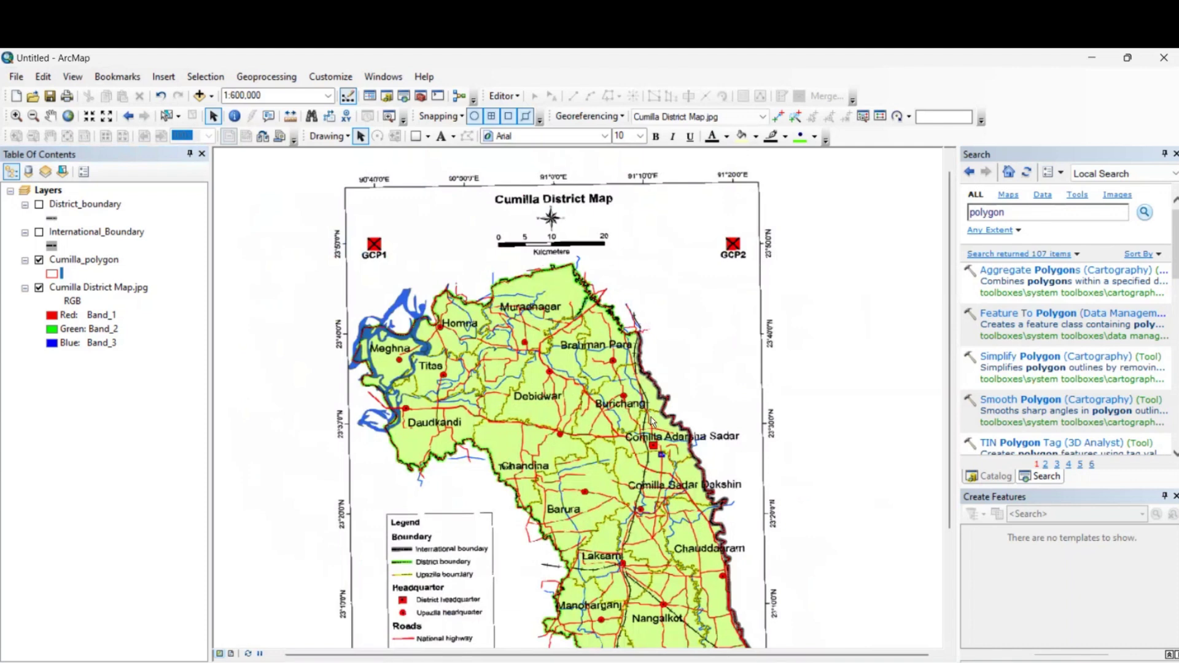
{"action": "scroll", "coordinate": [627, 387], "scroll_direction": "down", "scroll_amount": 1}
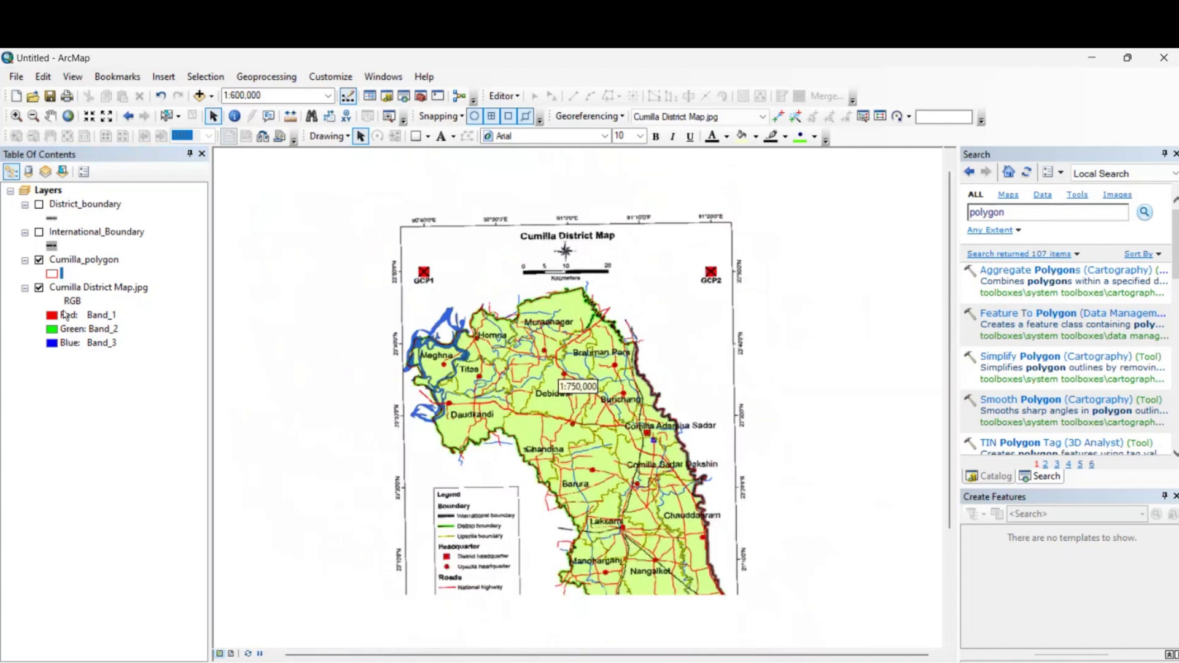
- Compare the Cumilla_polygon outline with the scanned district map by toggling the map image's visibility, leaving it hidden
{"action": "left_click", "coordinate": [39, 261]}
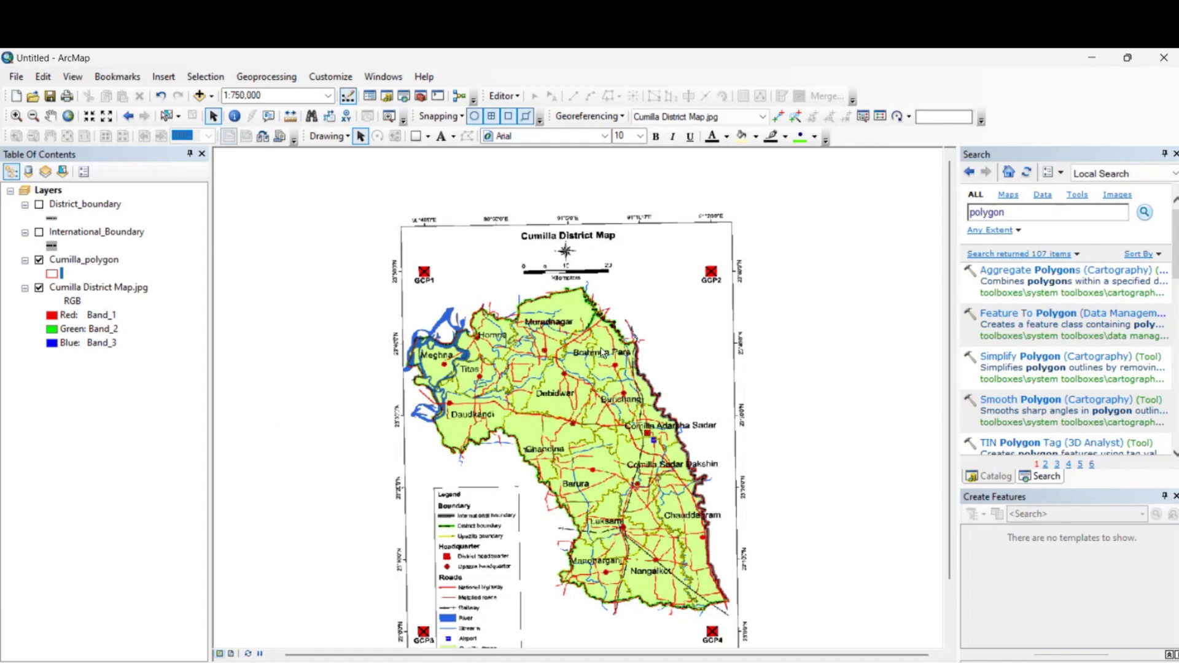
{"action": "scroll", "coordinate": [562, 366], "scroll_direction": "up", "scroll_amount": 3}
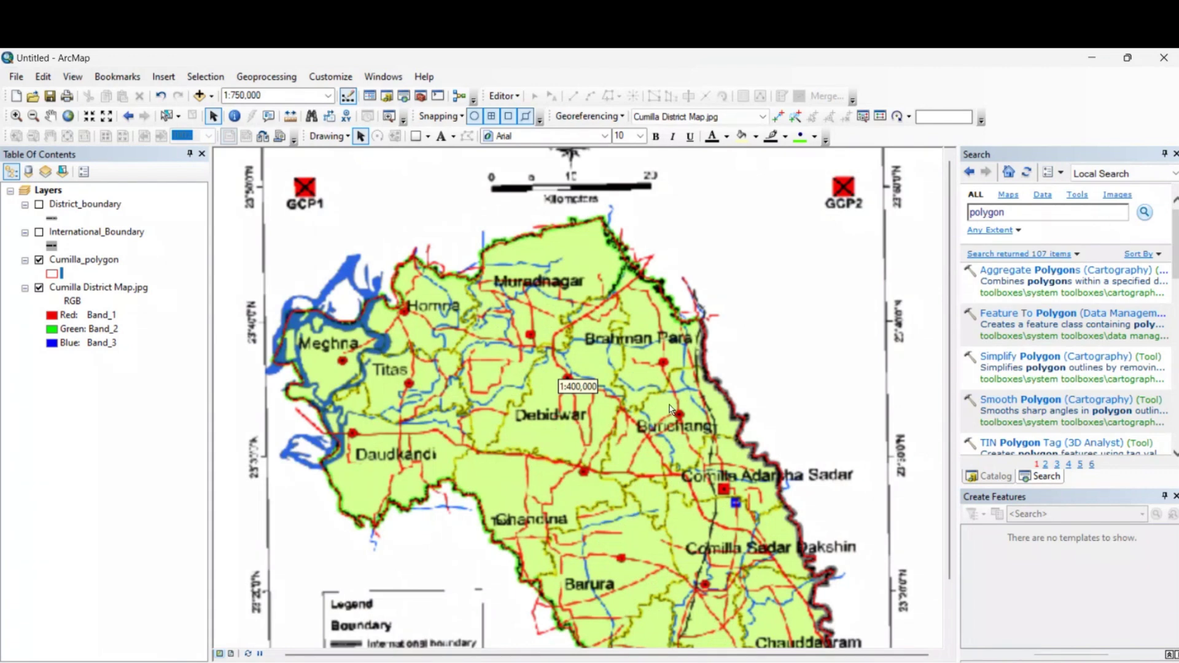
{"action": "scroll", "coordinate": [671, 409], "scroll_direction": "down", "scroll_amount": 1}
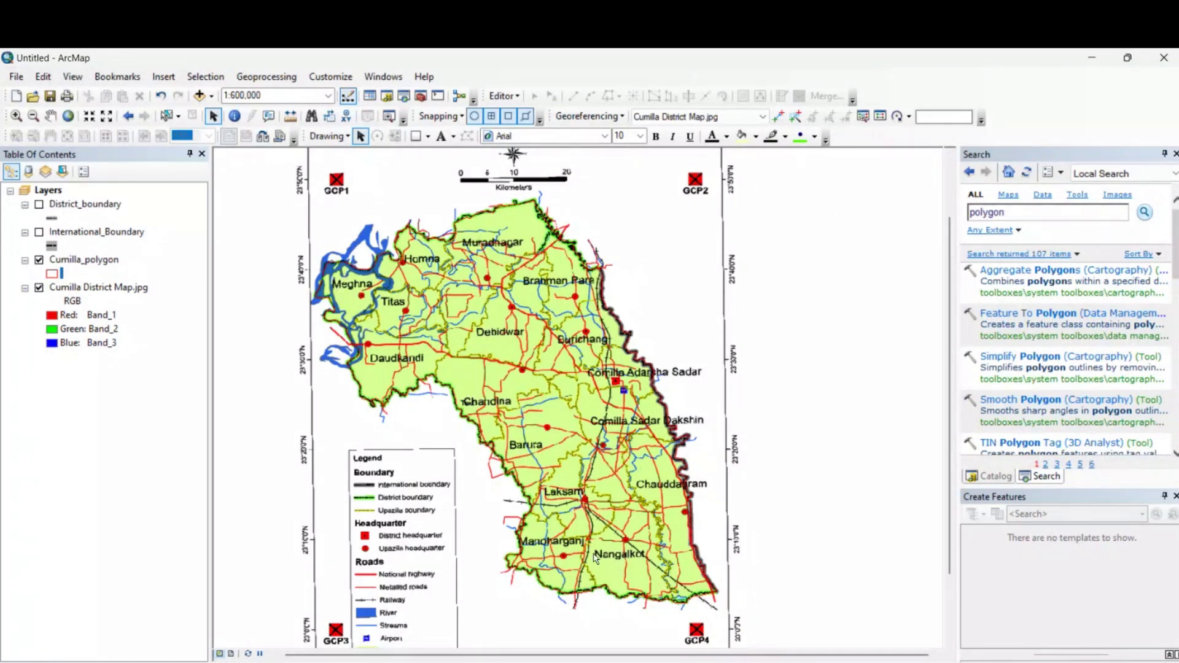
{"action": "left_click", "coordinate": [39, 287]}
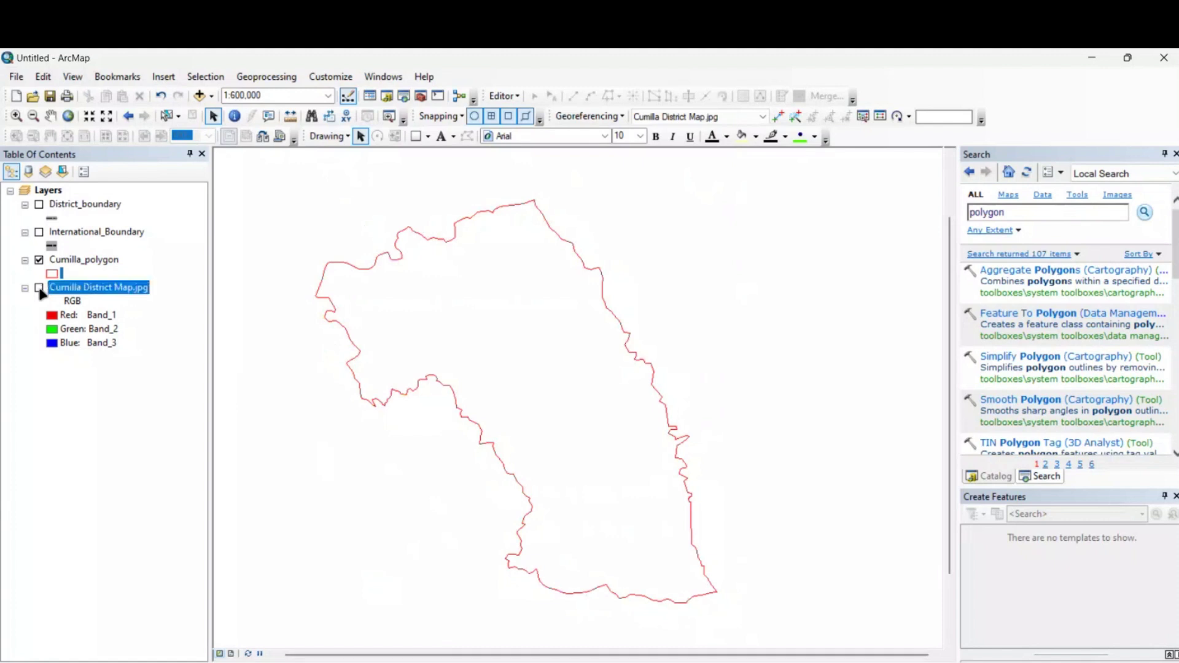
{"action": "left_click", "coordinate": [39, 287]}
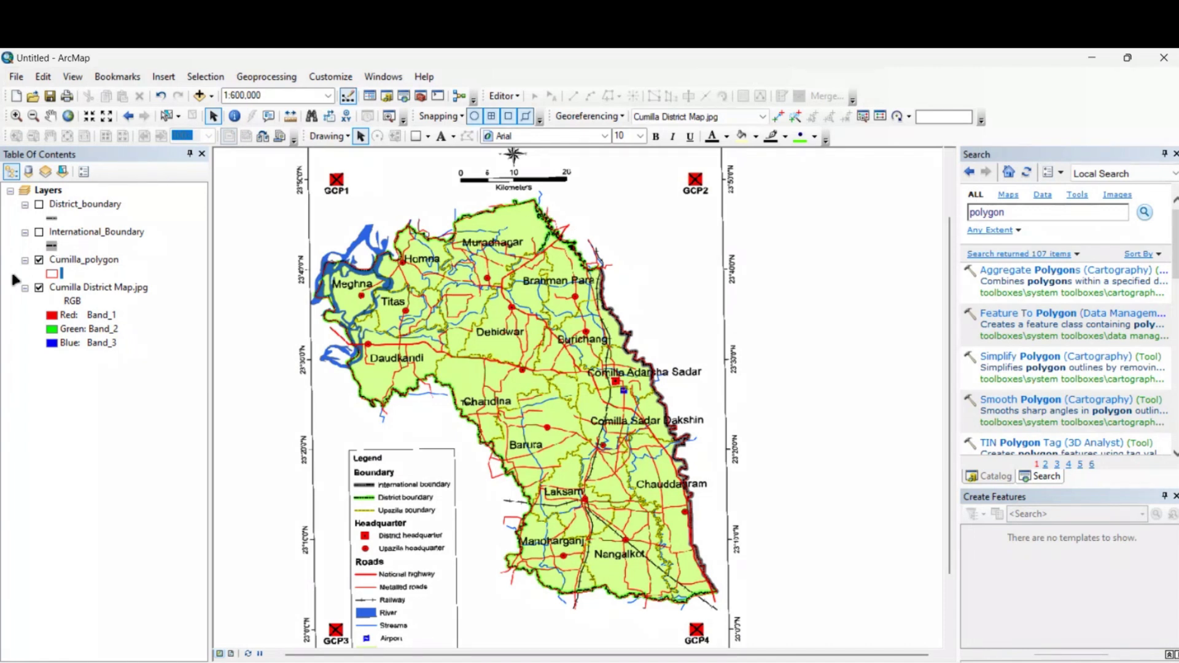
{"action": "left_click", "coordinate": [39, 287]}
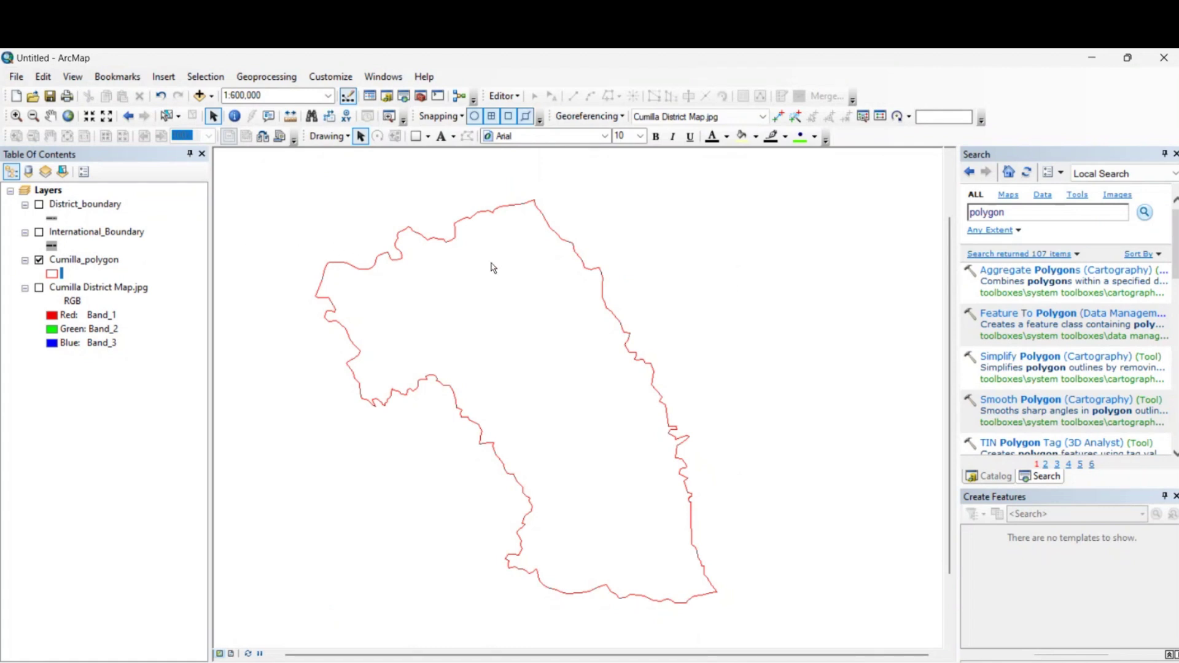
- Show the International_Boundary and District_boundary layers to compare them with the polygon outline, and hide both again
{"action": "left_click", "coordinate": [38, 232]}
{"action": "left_click", "coordinate": [39, 205]}
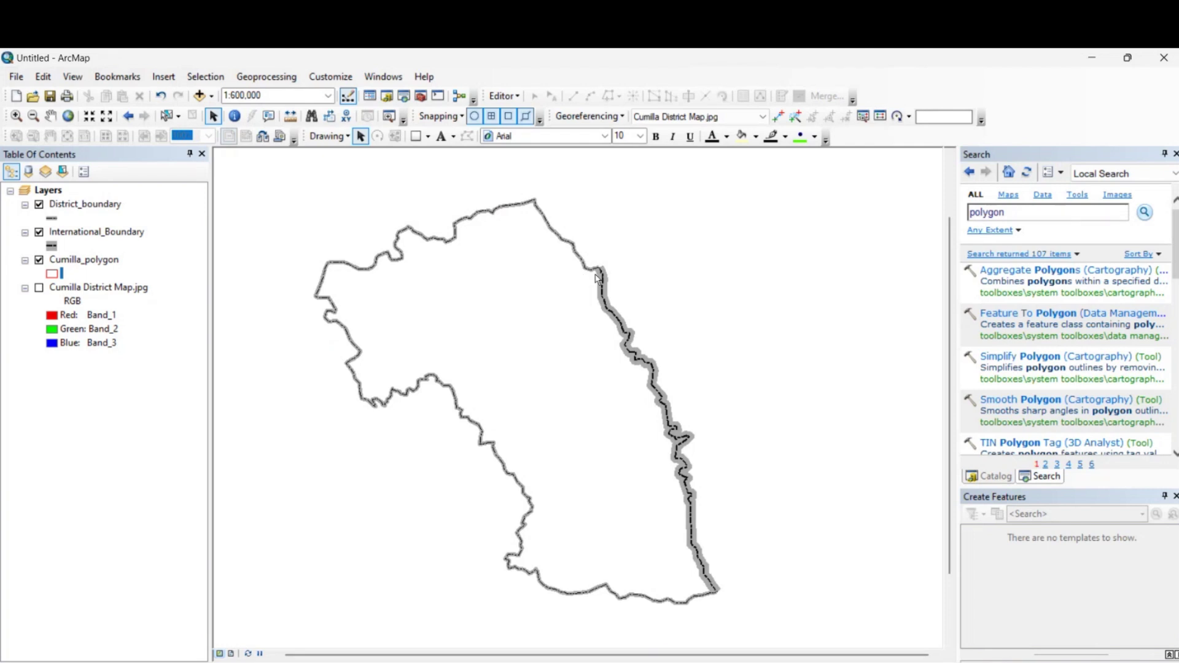
{"action": "scroll", "coordinate": [500, 265], "scroll_direction": "up", "scroll_amount": 1}
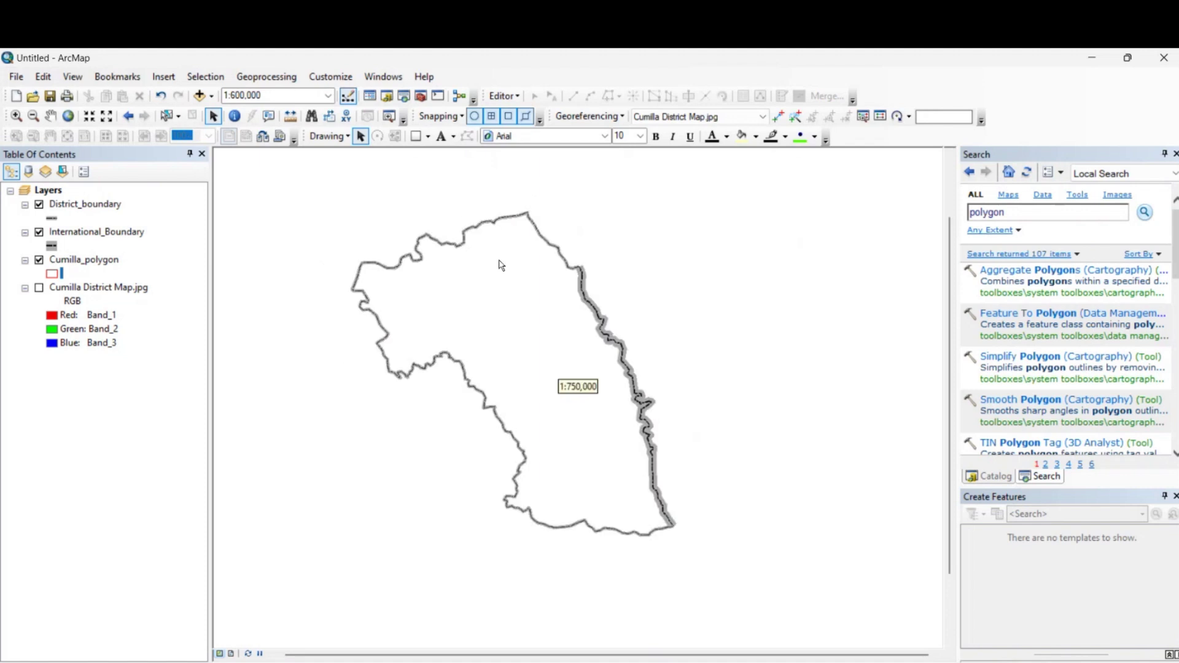
{"action": "scroll", "coordinate": [500, 265], "scroll_direction": "down", "scroll_amount": 1}
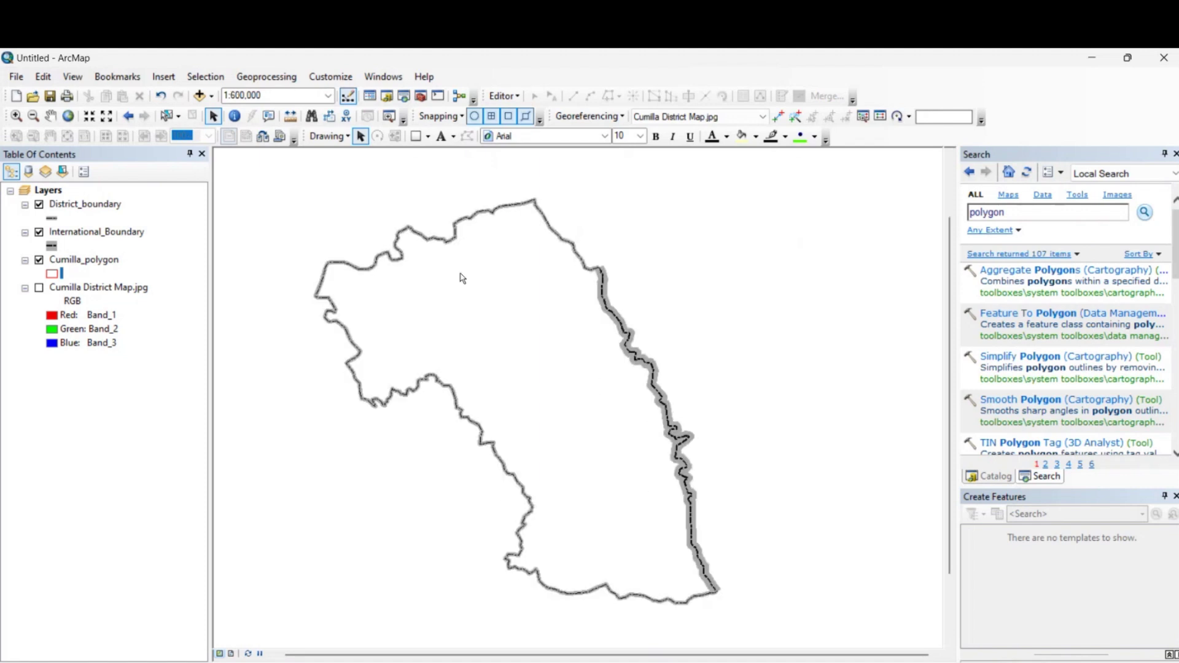
{"action": "left_click", "coordinate": [39, 234]}
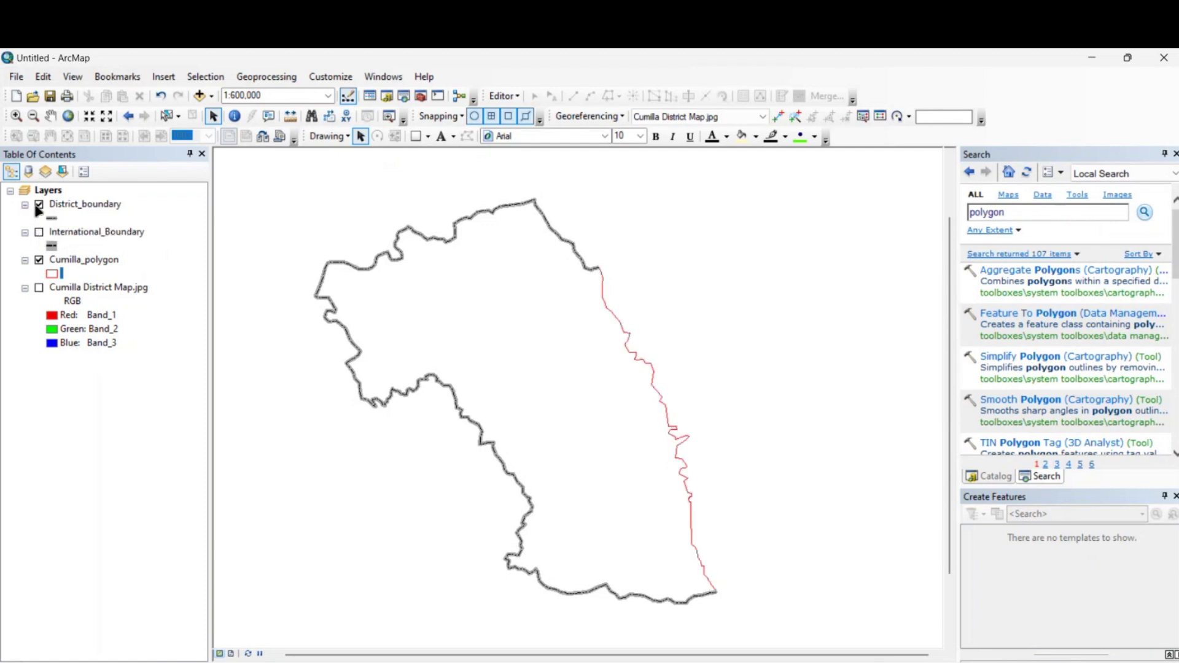
{"action": "left_click", "coordinate": [39, 204]}
- Set the outline width of the Cumilla_polygon symbol to 4.00
{"action": "left_click", "coordinate": [51, 274]}
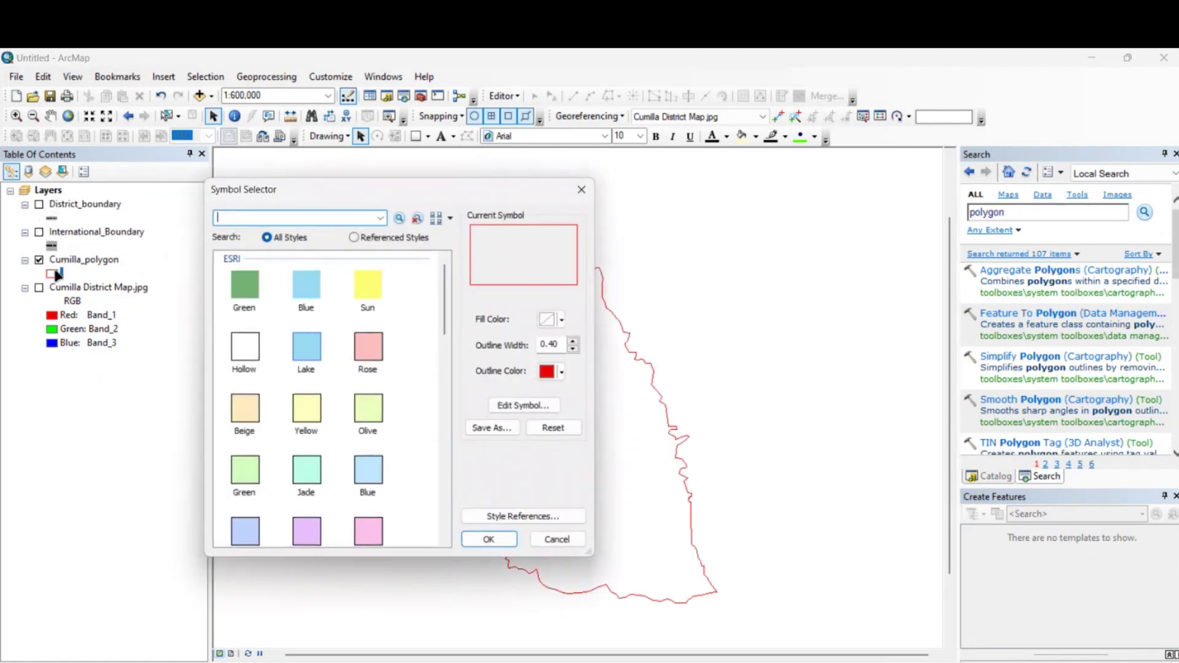
{"action": "left_click", "coordinate": [574, 341]}
{"action": "left_click", "coordinate": [574, 341]}
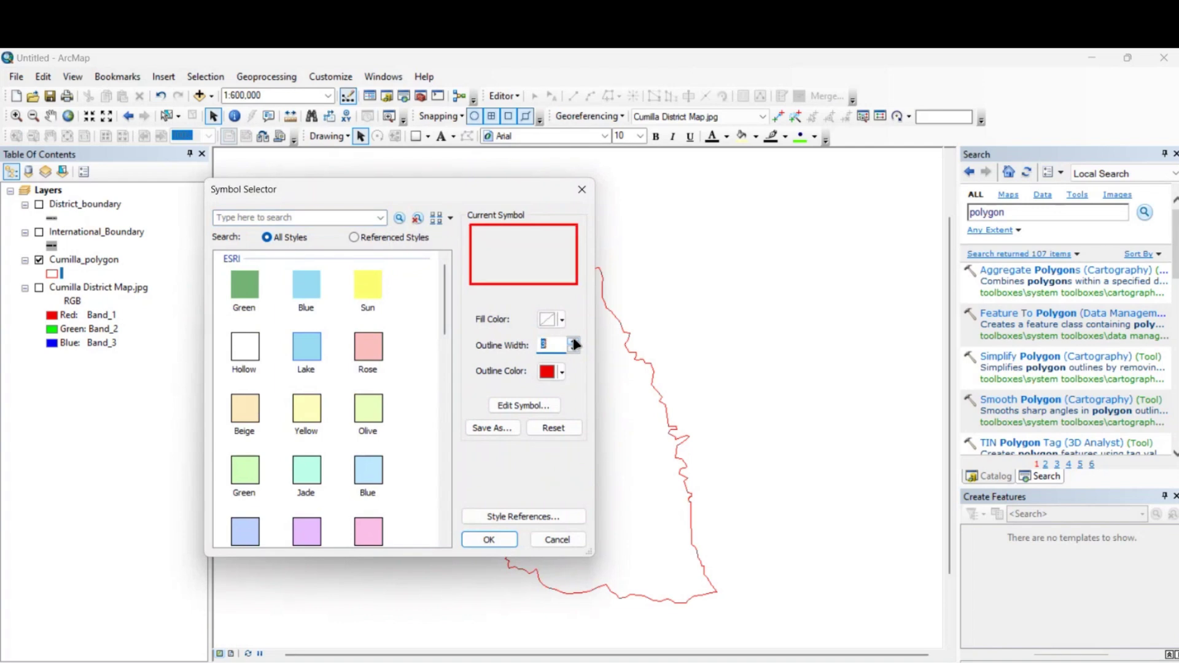
{"action": "left_click", "coordinate": [574, 342]}
{"action": "left_click", "coordinate": [482, 538]}
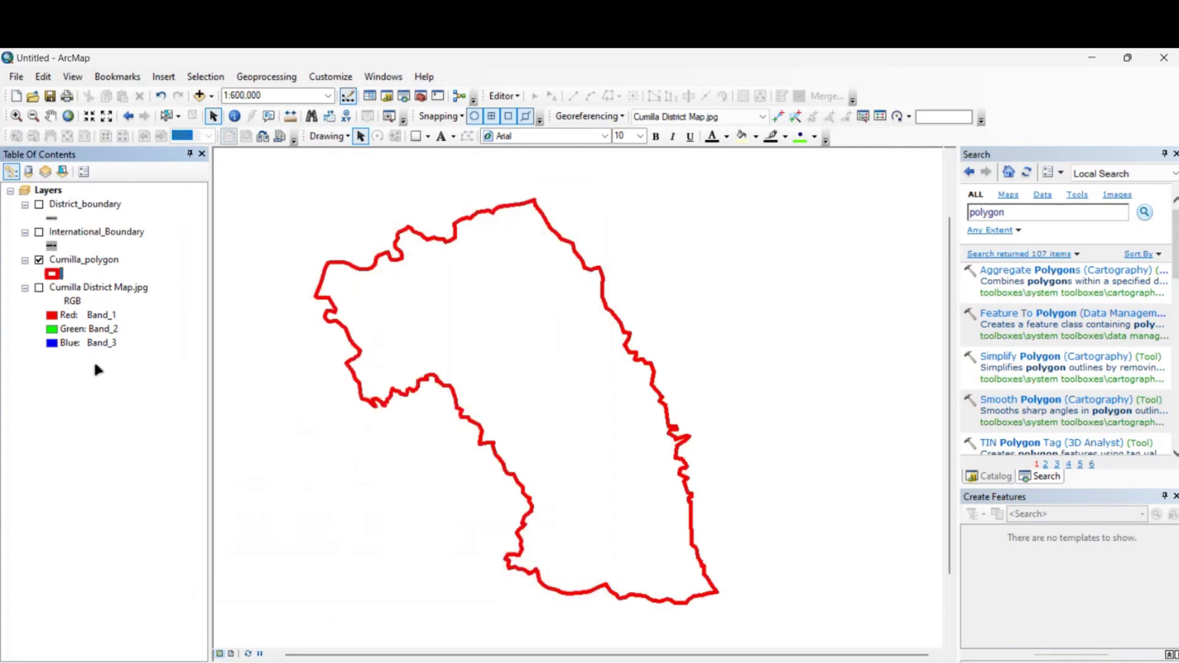
- Show the Cumilla District Map.jpg layer and change the Cumilla_polygon outline color to dark red
{"action": "left_click", "coordinate": [39, 288]}
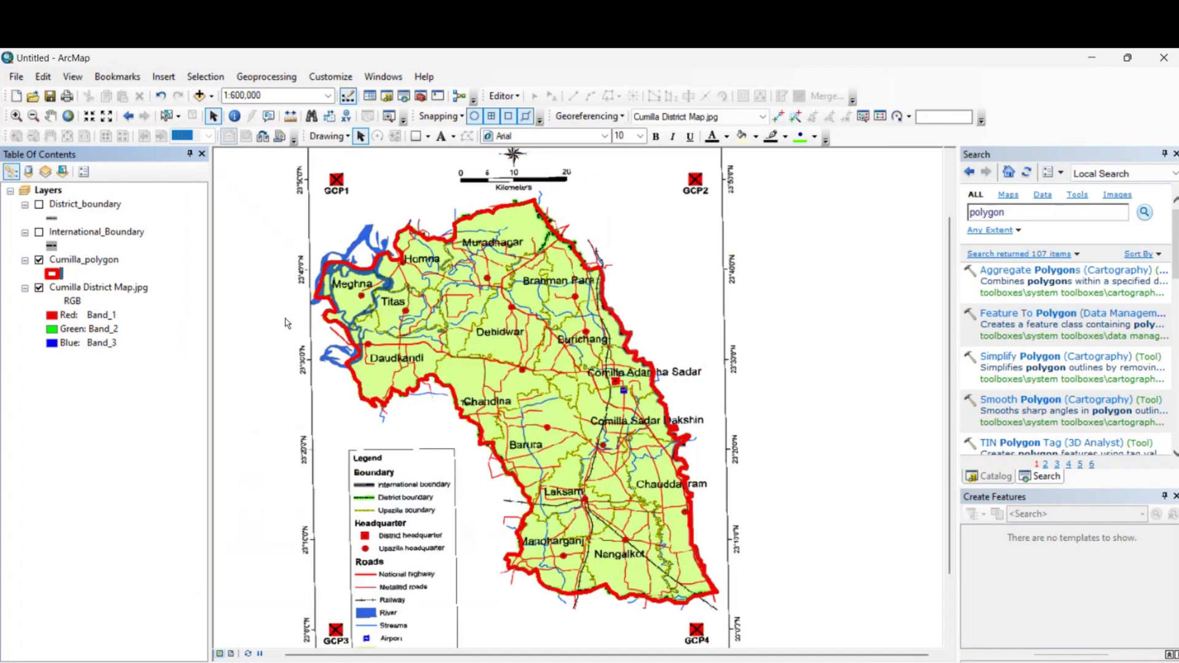
{"action": "left_click", "coordinate": [52, 276]}
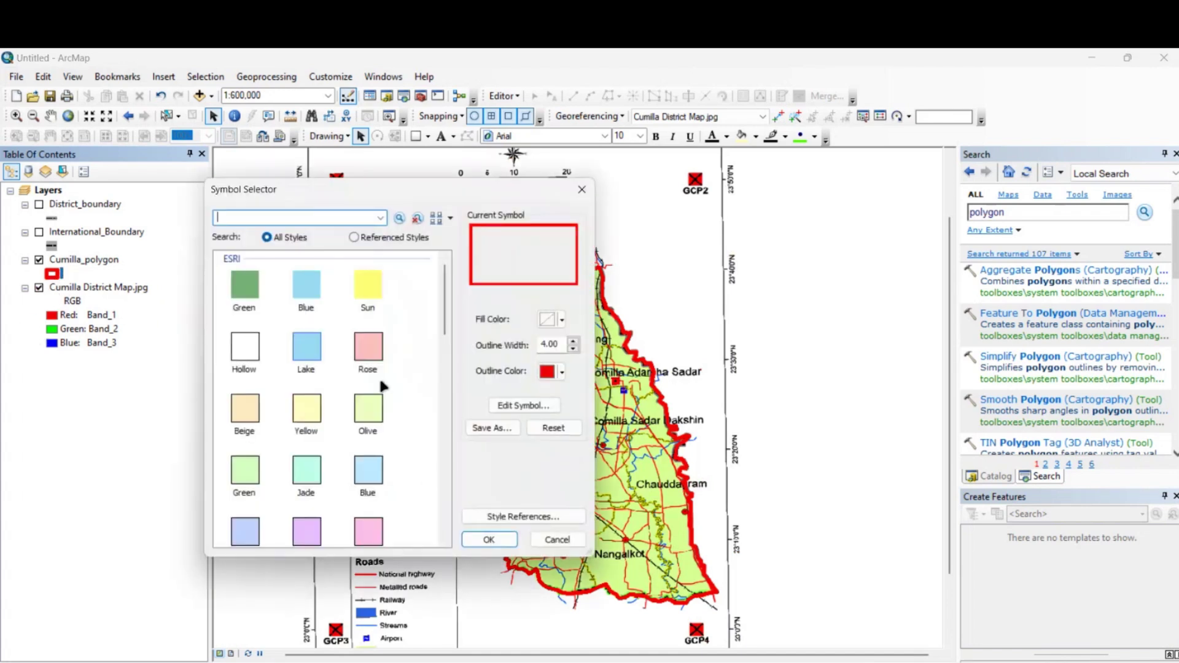
{"action": "left_click", "coordinate": [550, 371]}
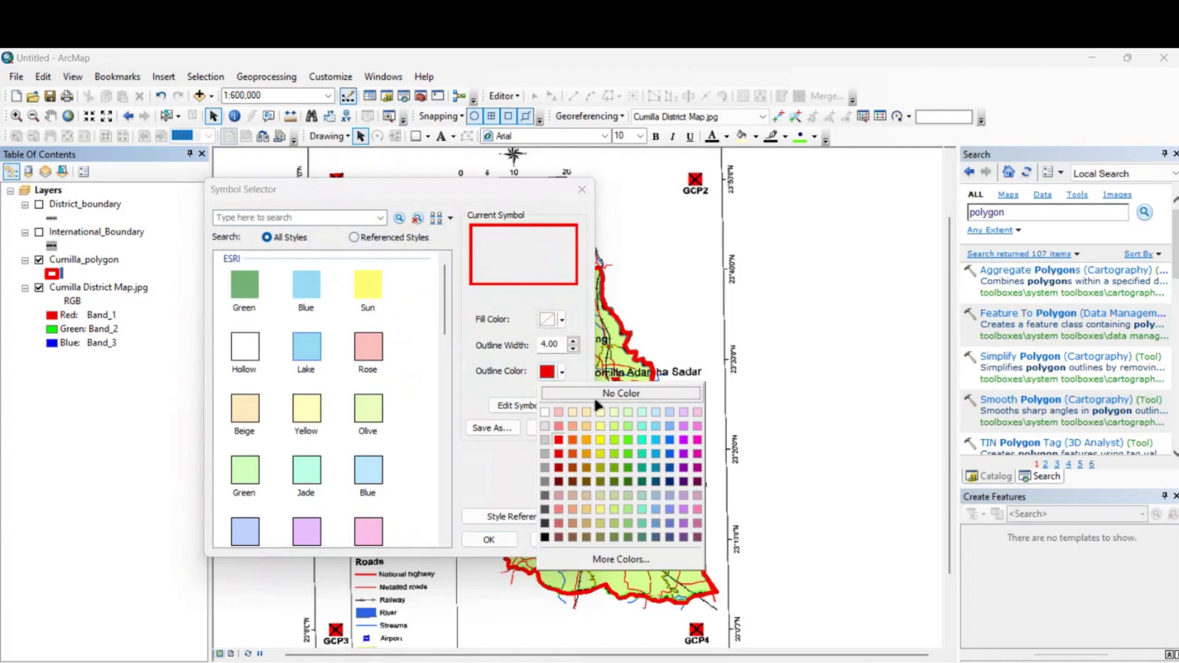
{"action": "left_click", "coordinate": [559, 454]}
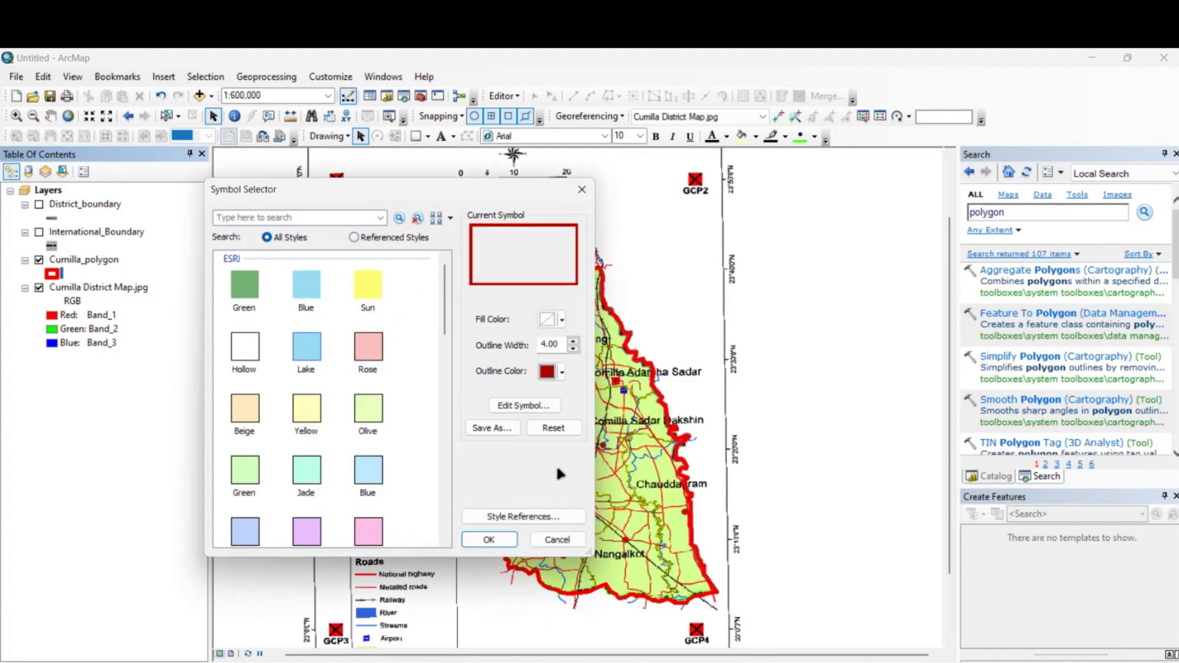
{"action": "left_click", "coordinate": [500, 545]}
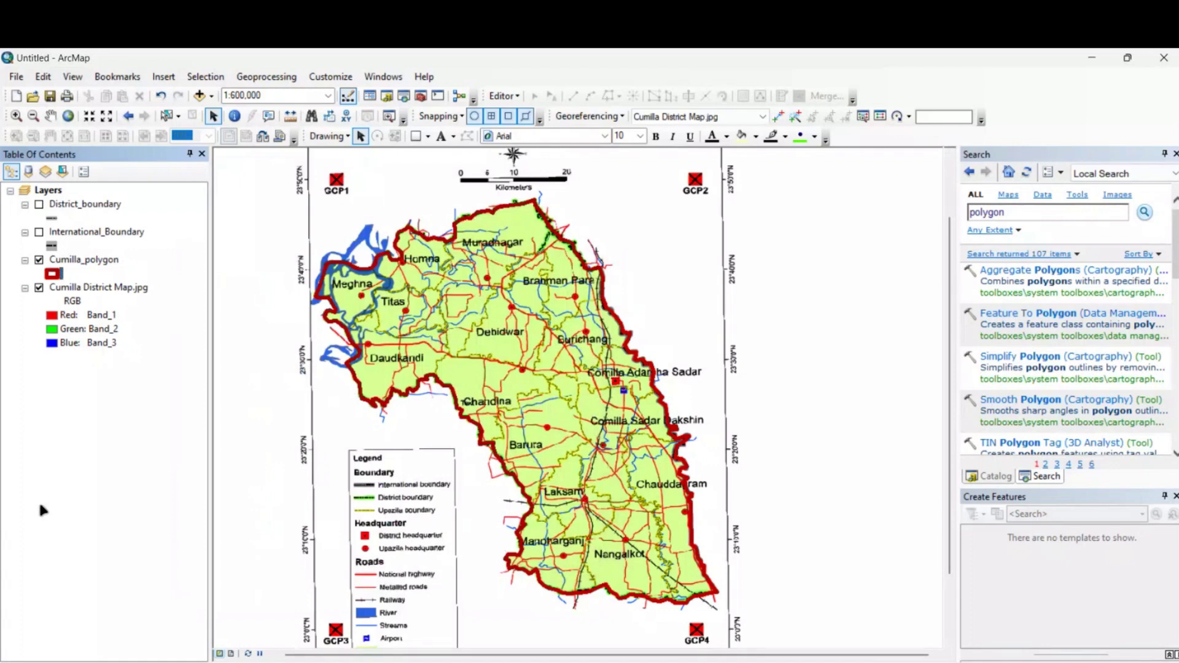
{"action": "scroll", "coordinate": [471, 271], "scroll_direction": "down", "scroll_amount": 2}
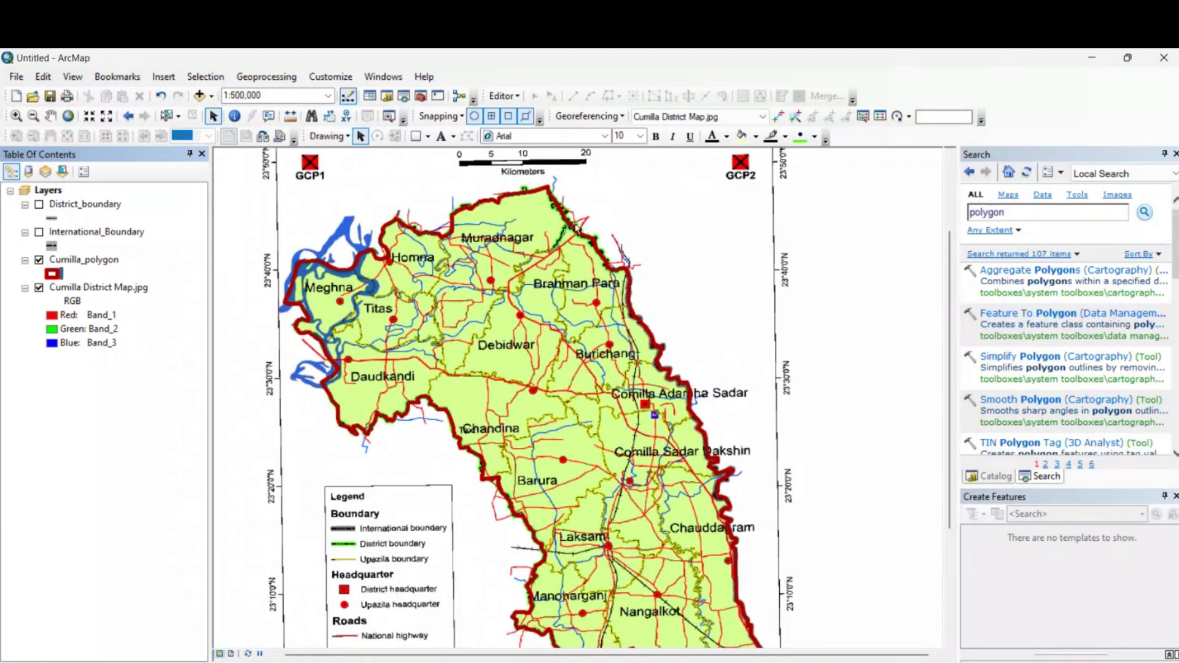
{"action": "scroll", "coordinate": [452, 282], "scroll_direction": "down", "scroll_amount": 2}
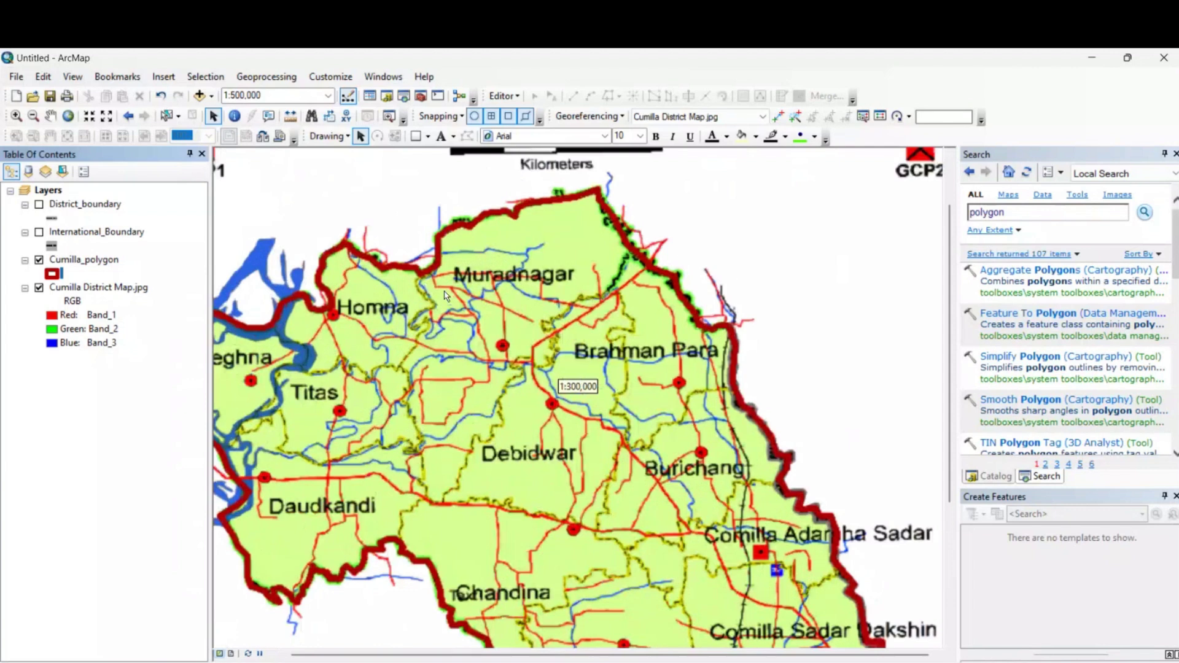
{"action": "left_click_drag", "start_coordinate": [437, 411], "coordinate": [553, 402]}
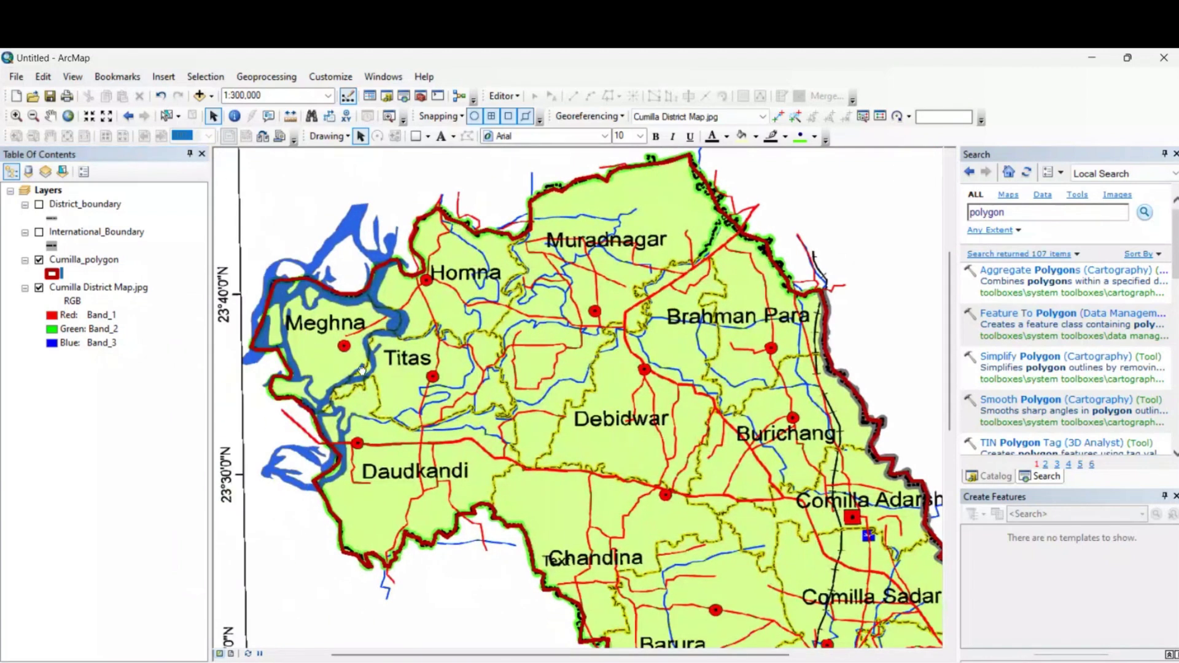
{"action": "left_click_drag", "start_coordinate": [345, 420], "coordinate": [401, 408]}
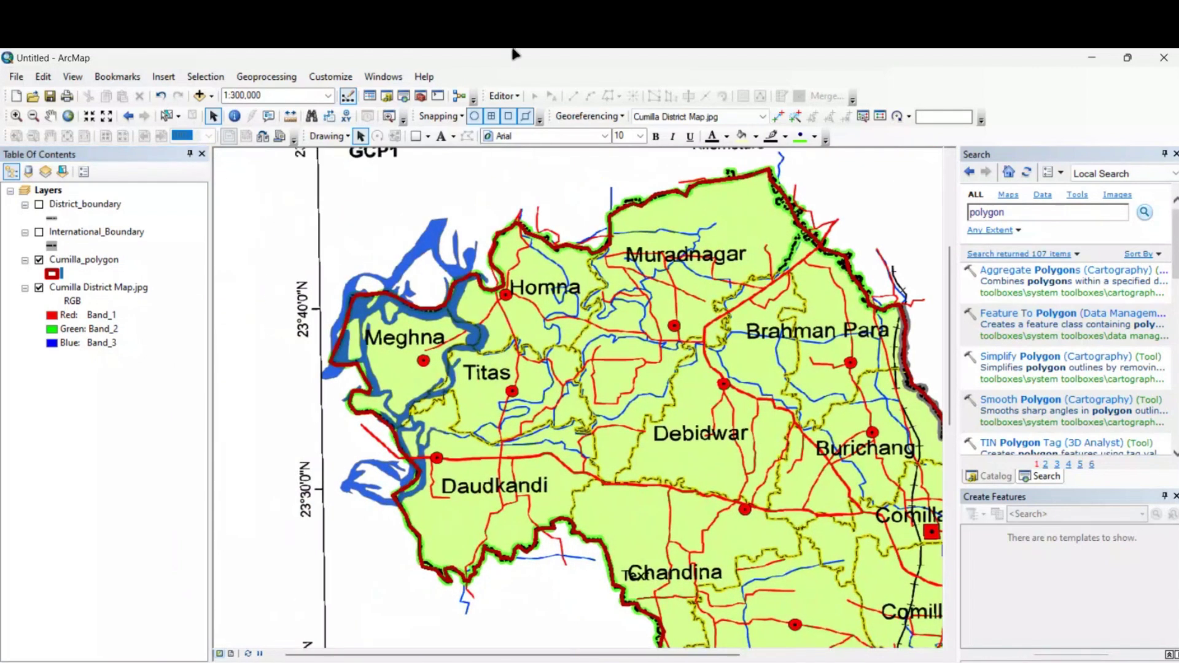
- Start an edit session and select the Cumilla district polygon for splitting with the Cut Polygons tool
{"action": "left_click", "coordinate": [518, 96]}
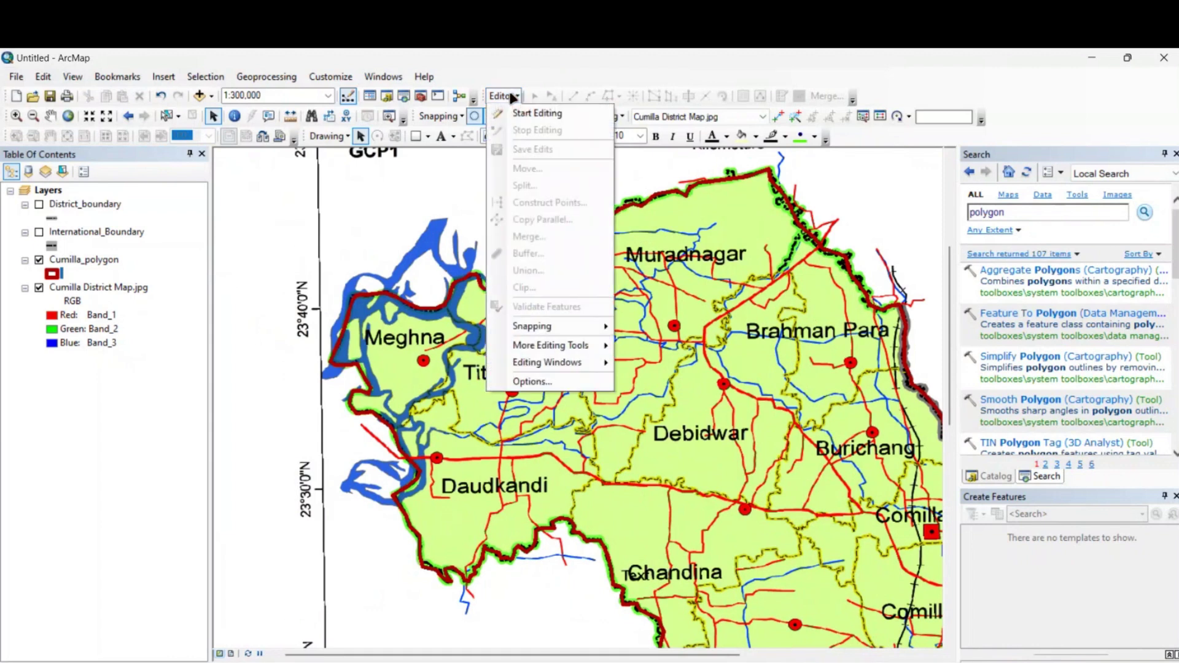
{"action": "left_click", "coordinate": [517, 95]}
{"action": "left_click", "coordinate": [518, 95]}
{"action": "left_click", "coordinate": [533, 114]}
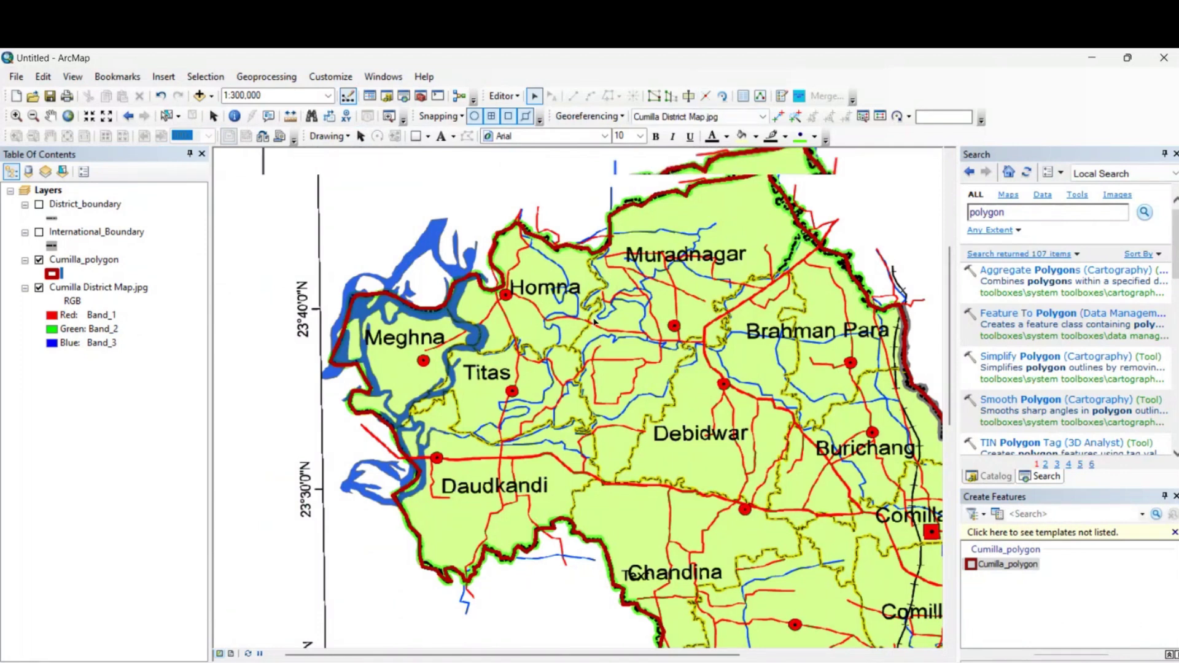
{"action": "scroll", "coordinate": [597, 332], "scroll_direction": "up", "scroll_amount": 2}
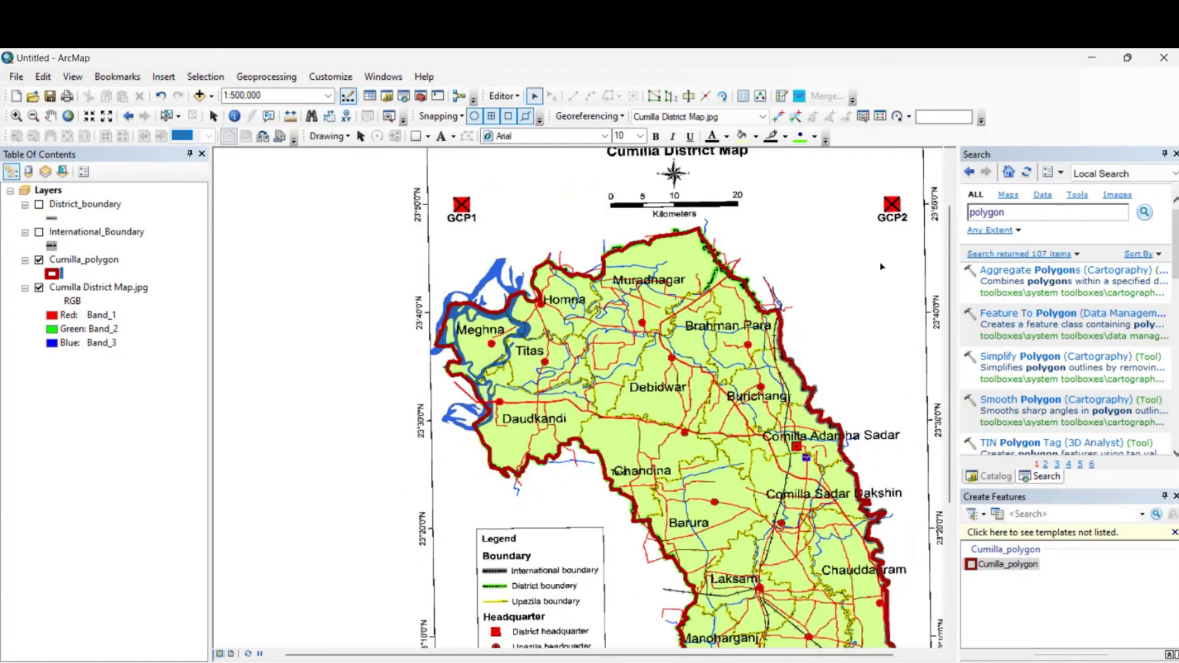
{"action": "left_click", "coordinate": [700, 371]}
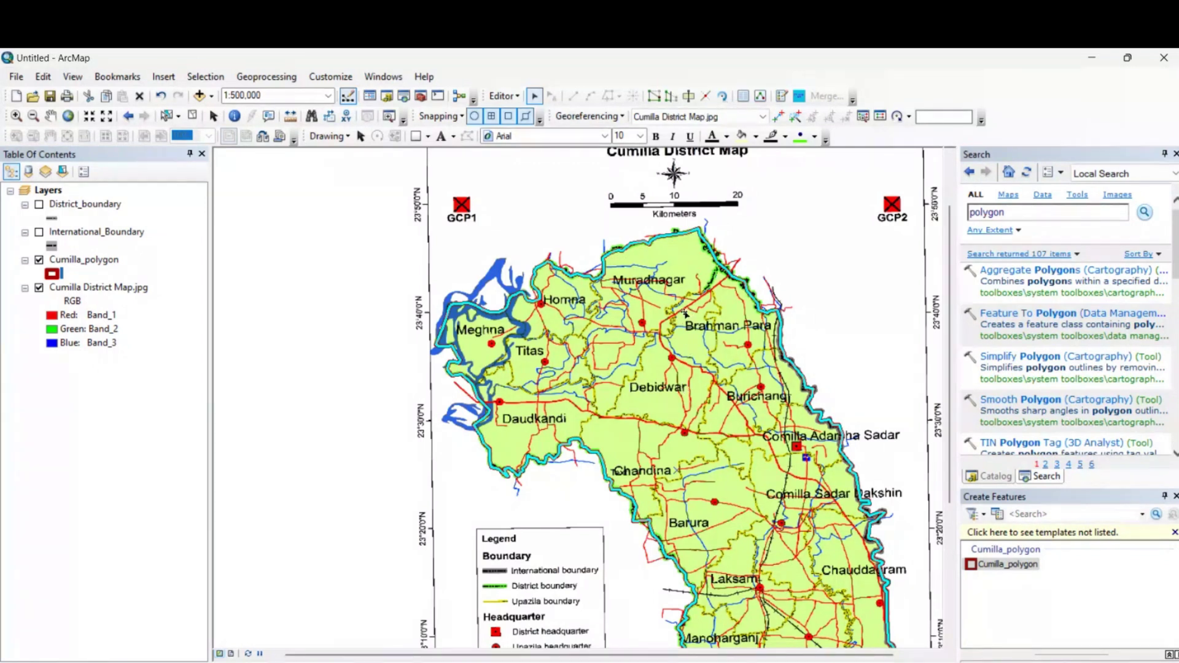
{"action": "scroll", "coordinate": [520, 323], "scroll_direction": "up", "scroll_amount": 2}
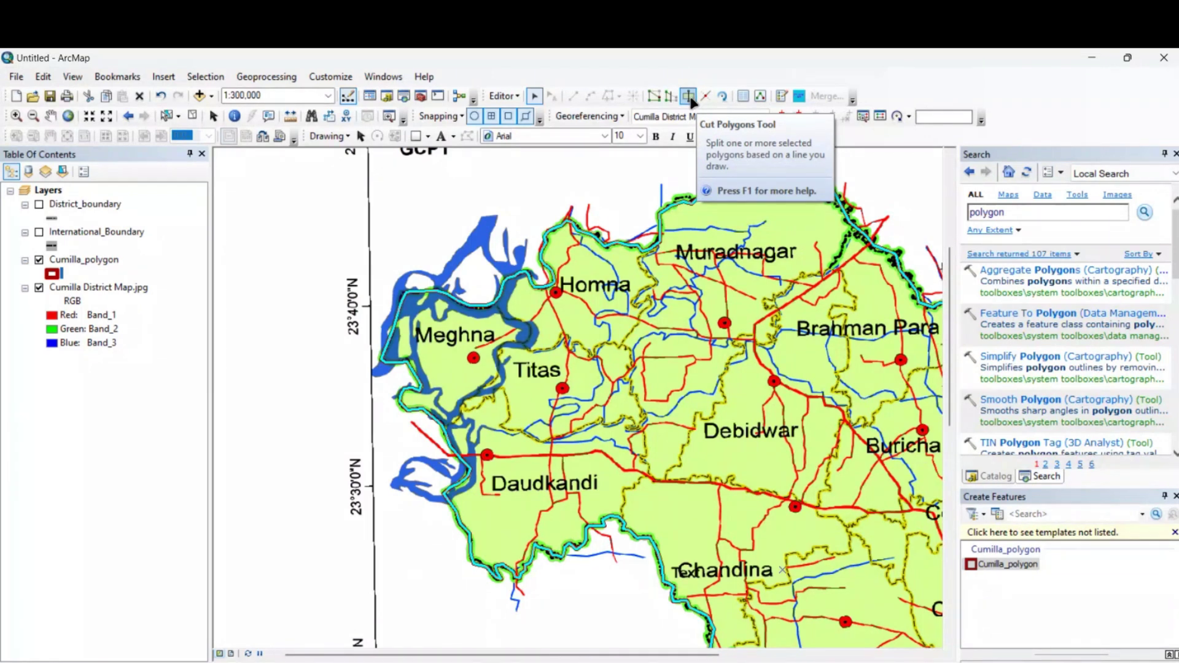
{"action": "left_click", "coordinate": [689, 96]}
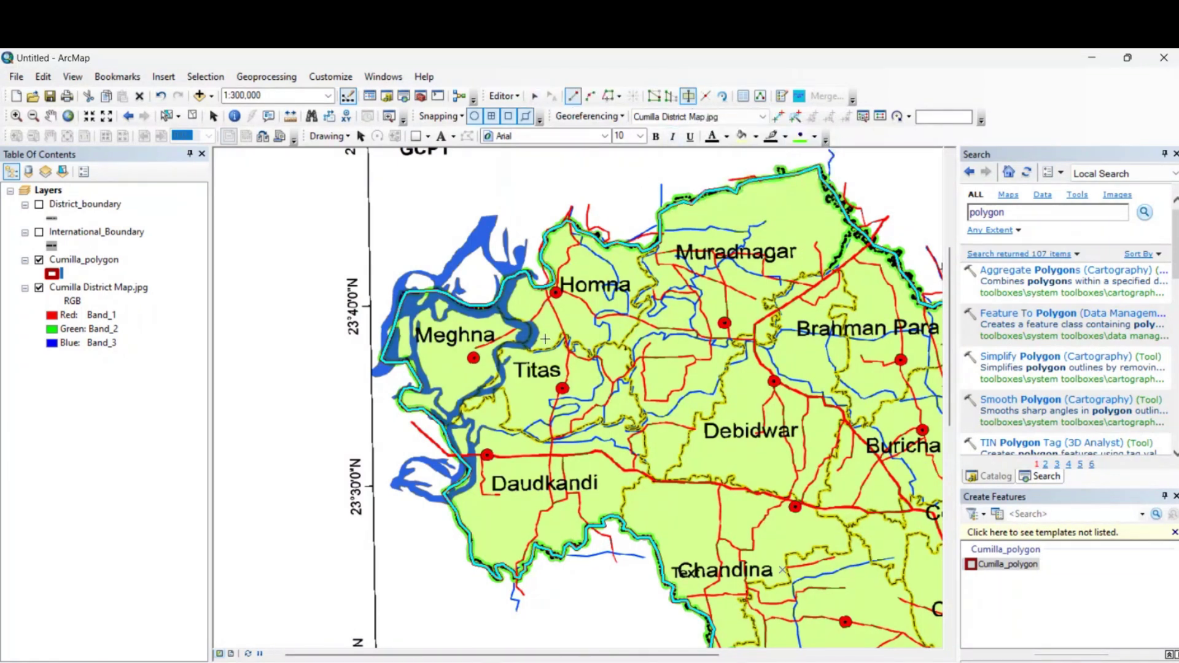
- Examine the upazila boundaries around Daudkandi, Titas, Meghna, Homna and Chandina on the scanned map
{"action": "scroll", "coordinate": [538, 561], "scroll_direction": "down", "scroll_amount": 2}
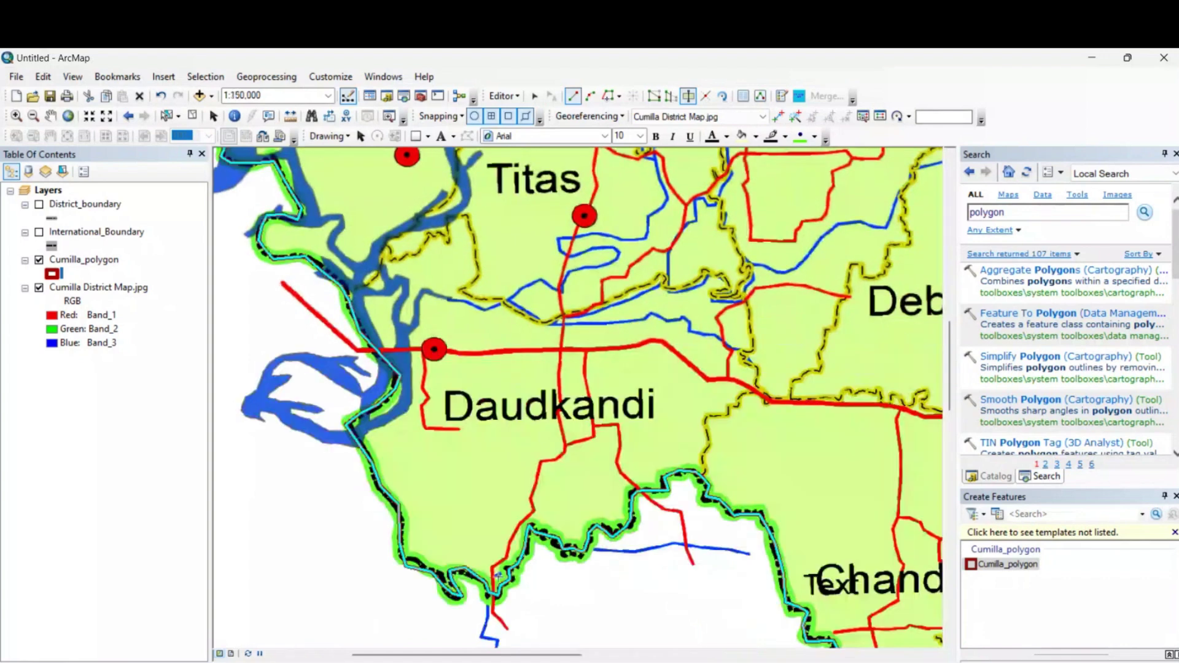
{"action": "scroll", "coordinate": [495, 599], "scroll_direction": "down", "scroll_amount": 1}
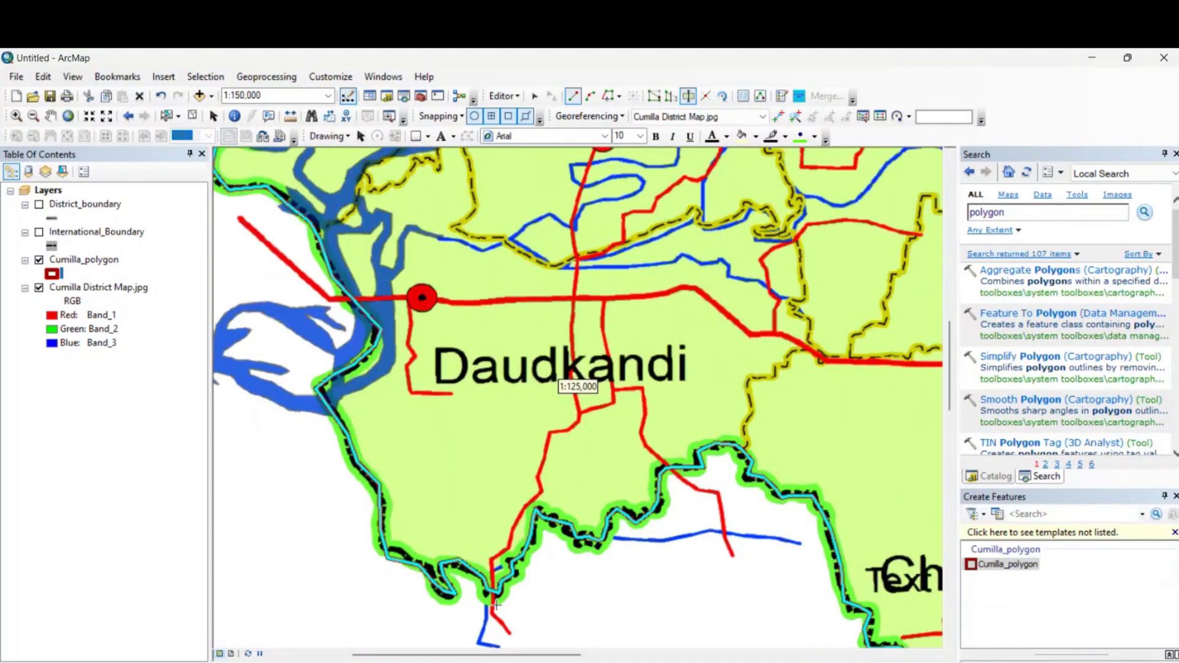
{"action": "scroll", "coordinate": [401, 347], "scroll_direction": "up", "scroll_amount": 2}
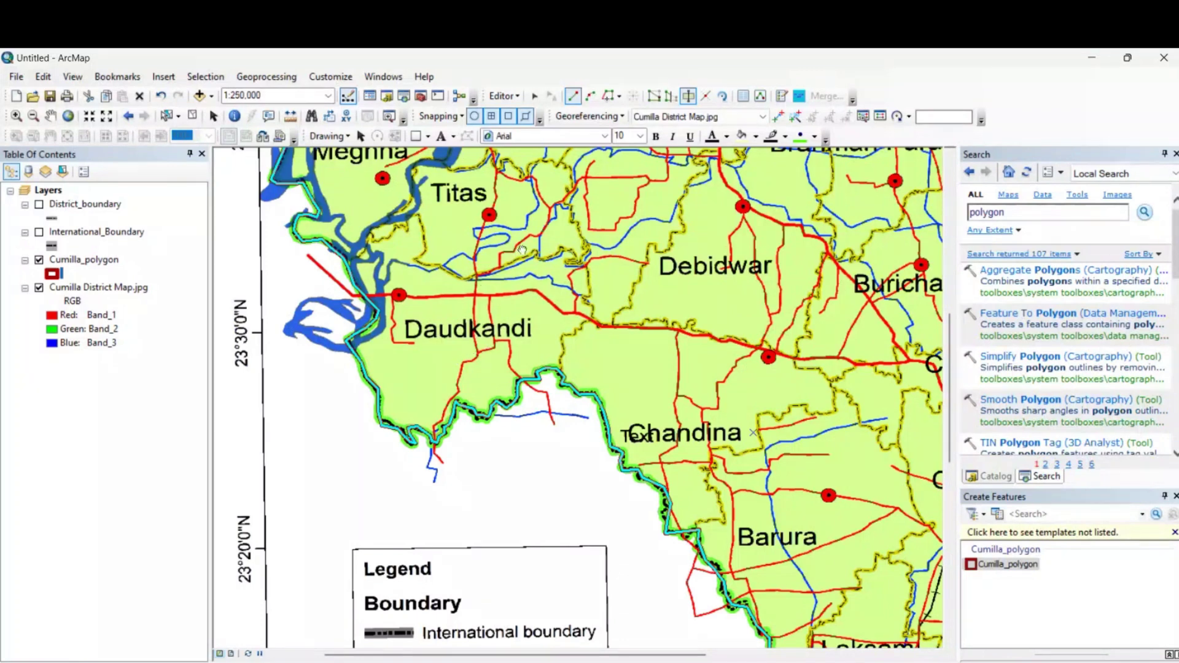
{"action": "left_click_drag", "start_coordinate": [521, 250], "coordinate": [534, 363]}
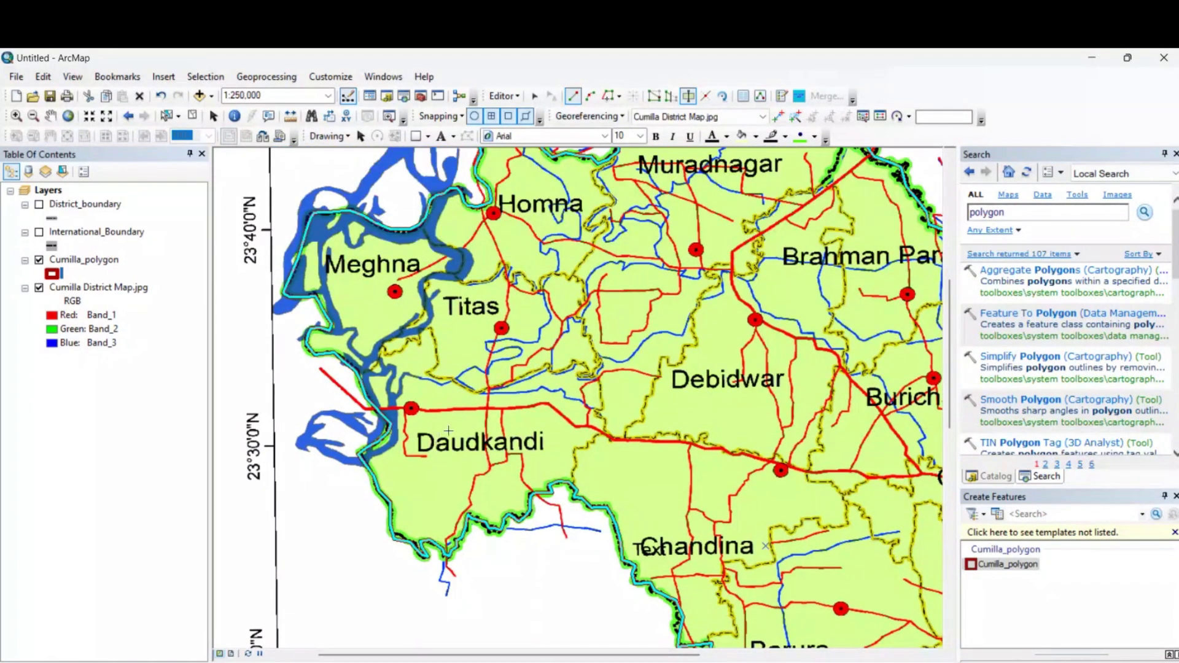
{"action": "scroll", "coordinate": [448, 430], "scroll_direction": "up", "scroll_amount": 5}
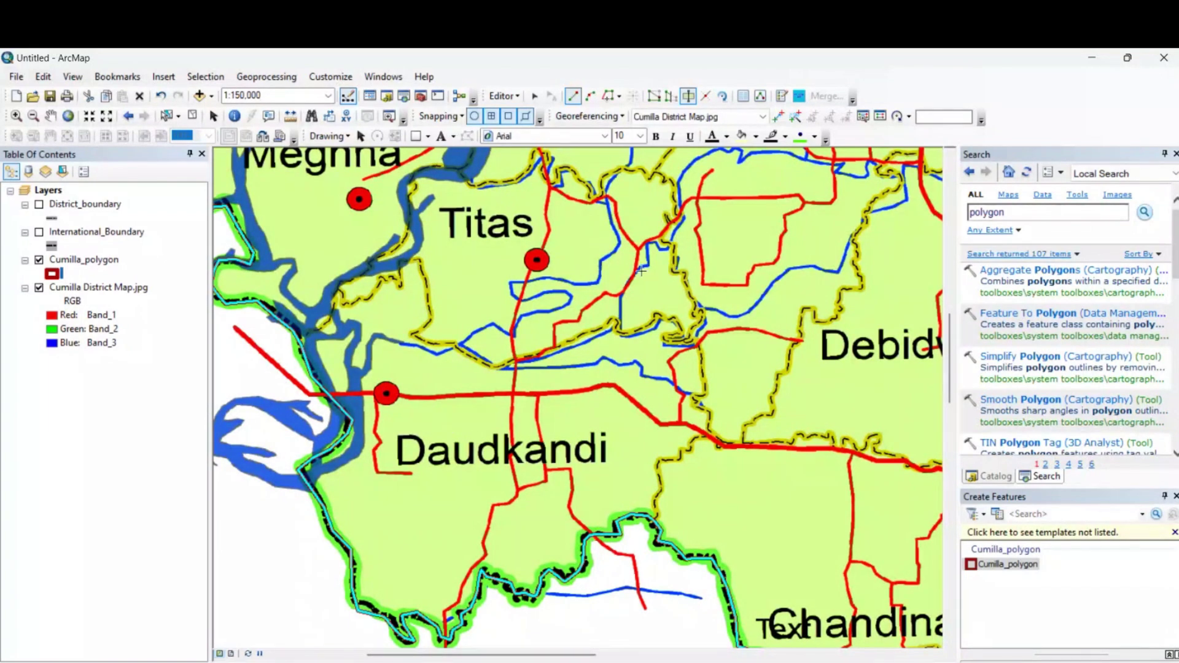
{"action": "left_click_drag", "start_coordinate": [642, 271], "coordinate": [580, 465]}
{"action": "scroll", "coordinate": [548, 413], "scroll_direction": "down", "scroll_amount": 4}
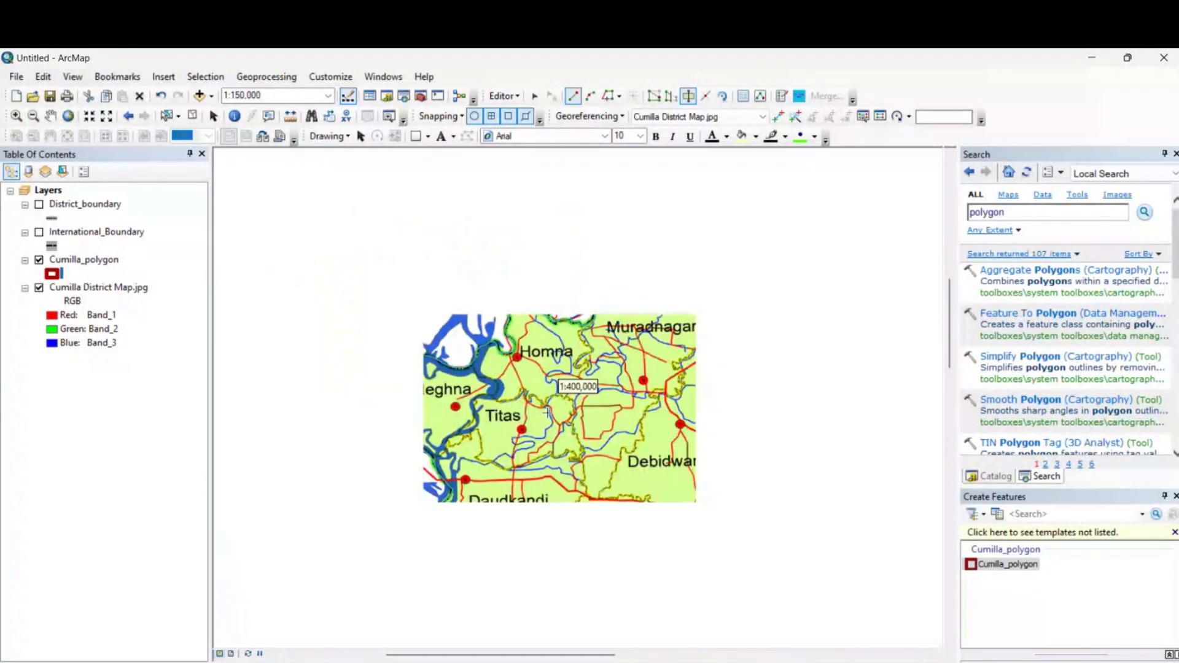
{"action": "scroll", "coordinate": [449, 417], "scroll_direction": "up", "scroll_amount": 6}
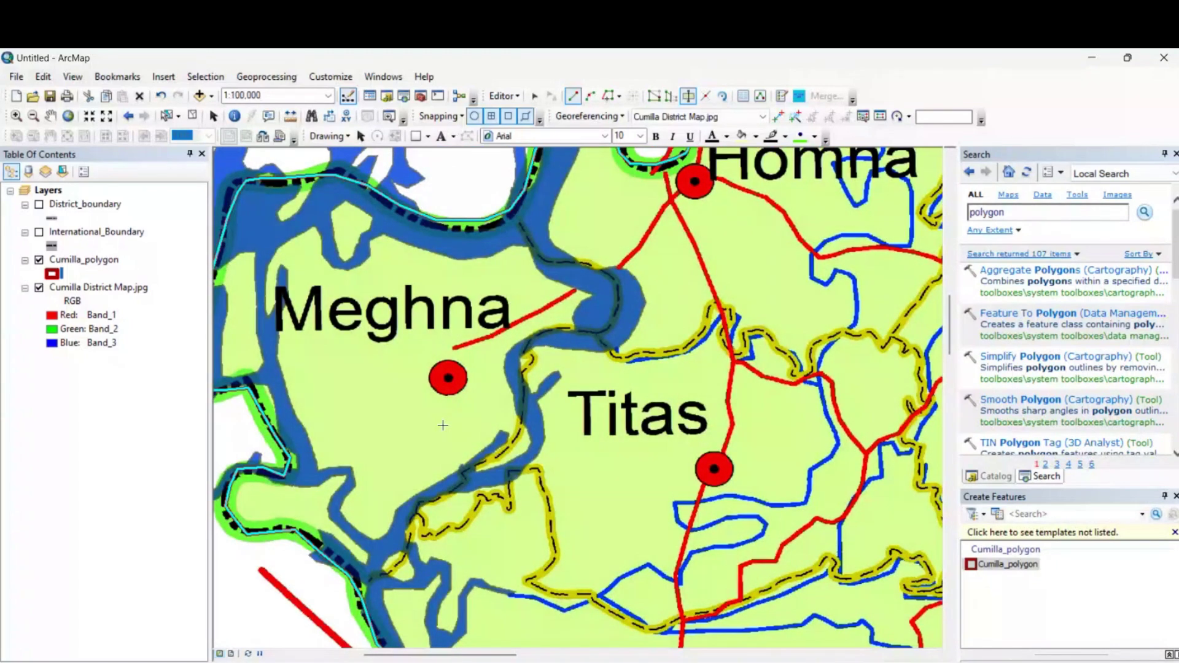
{"action": "left_click_drag", "start_coordinate": [901, 197], "coordinate": [580, 378]}
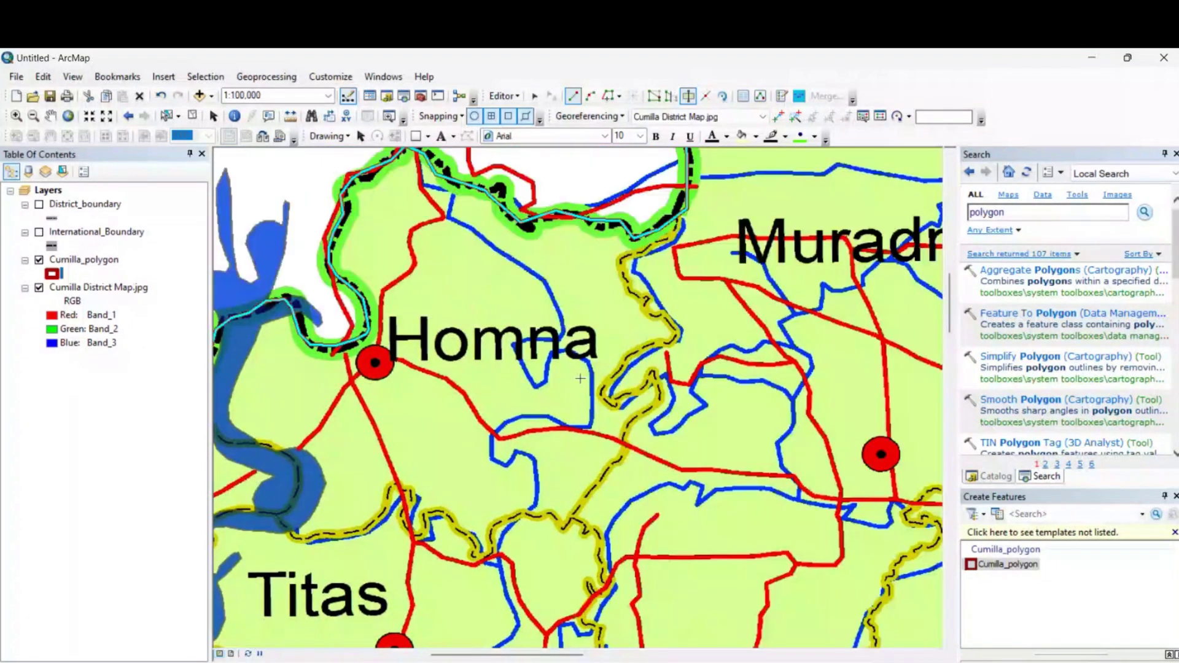
{"action": "scroll", "coordinate": [581, 378], "scroll_direction": "down", "scroll_amount": 1}
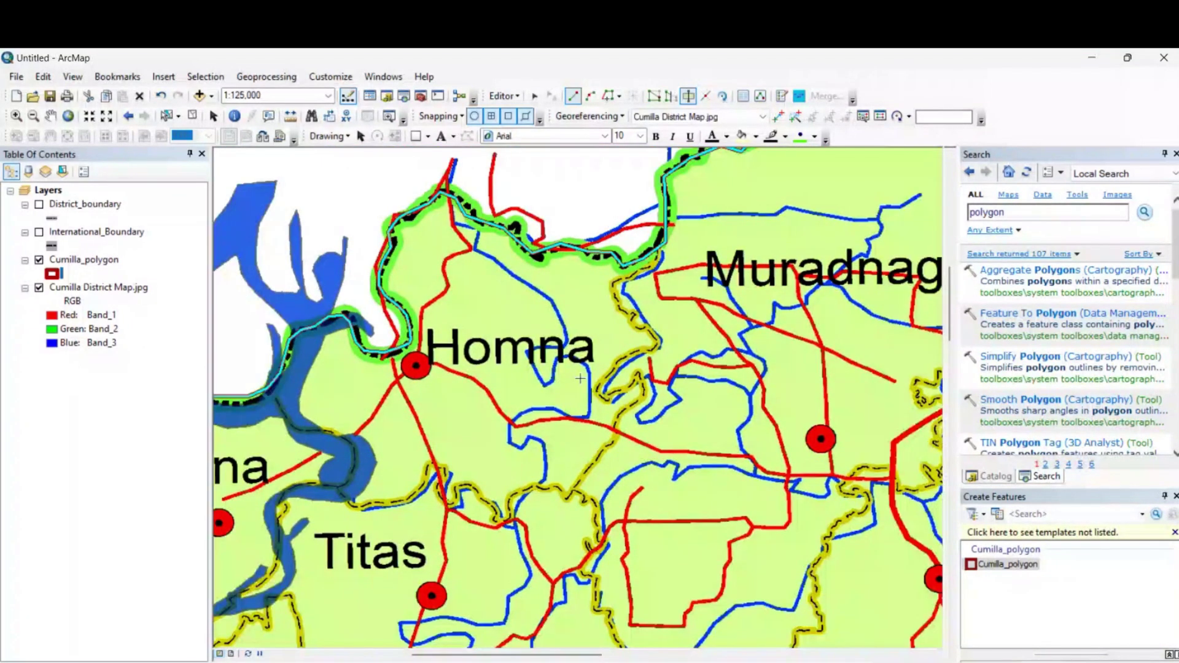
{"action": "scroll", "coordinate": [582, 388], "scroll_direction": "down", "scroll_amount": 4}
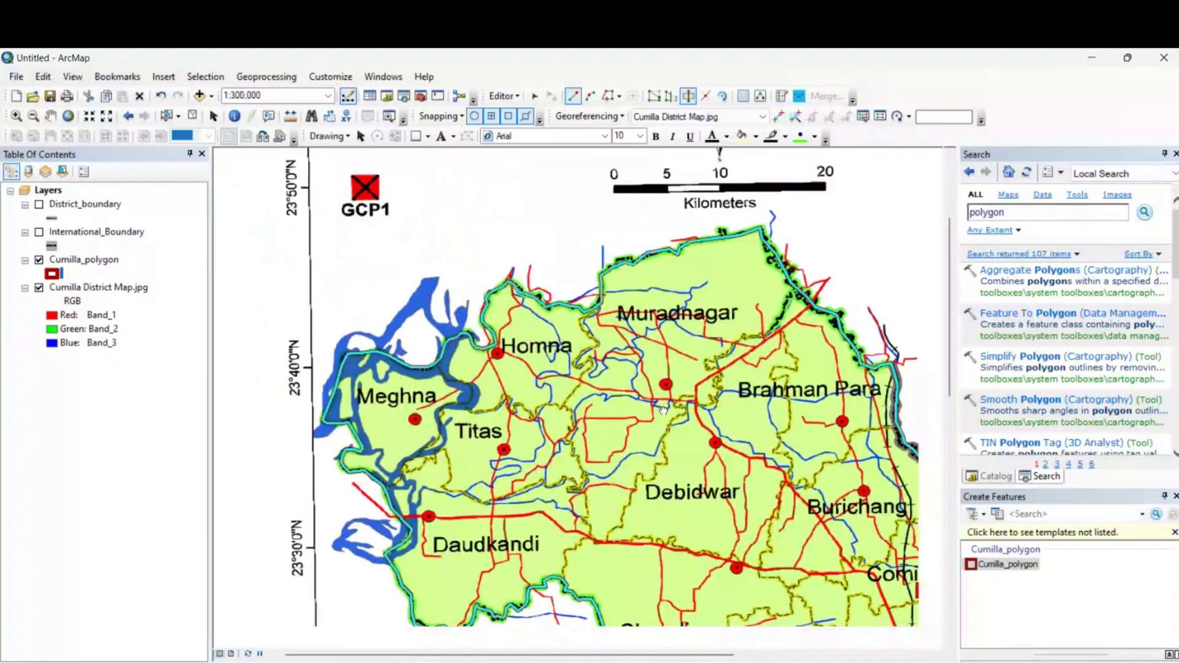
{"action": "left_click_drag", "start_coordinate": [634, 385], "coordinate": [421, 223]}
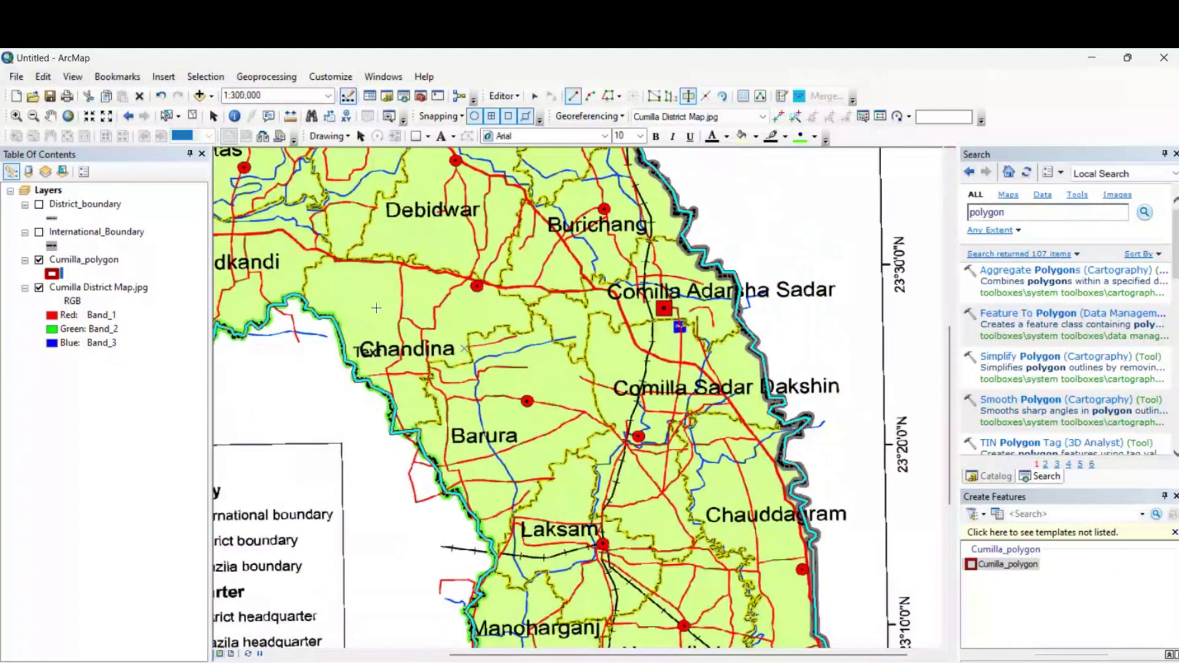
{"action": "left_click_drag", "start_coordinate": [324, 307], "coordinate": [471, 477]}
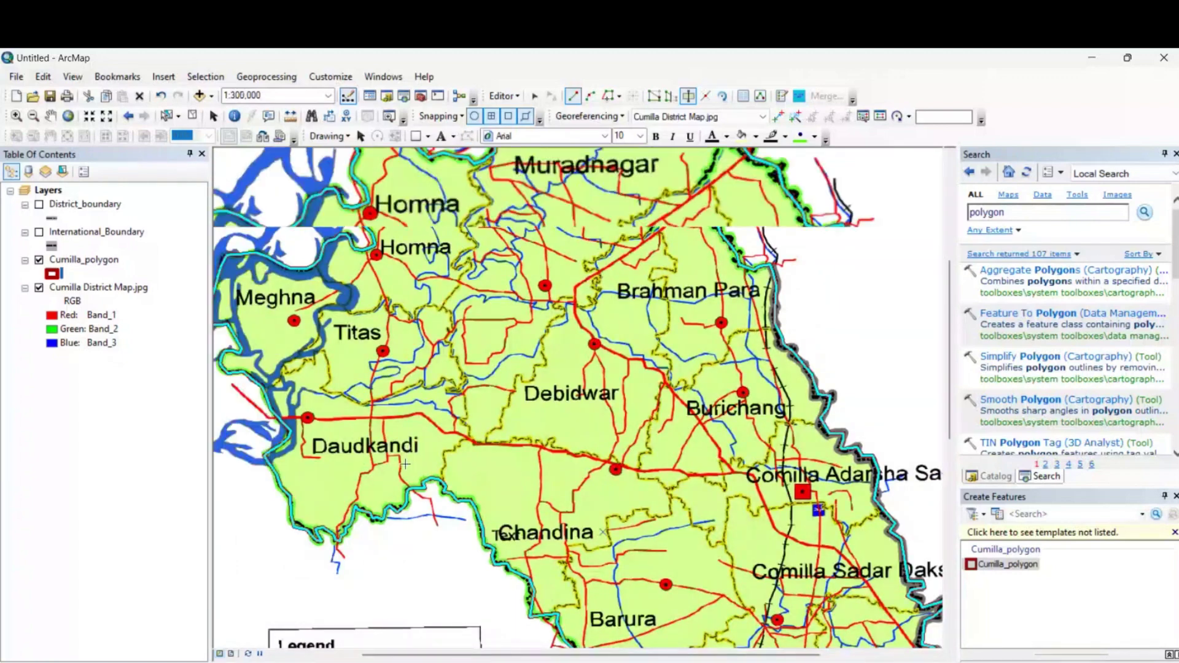
- Cut Meghna from the district polygon by tracing its dashed upazila boundary from the southwestern district outline up to the northern outline
{"action": "scroll", "coordinate": [406, 471], "scroll_direction": "up", "scroll_amount": 4}
{"action": "scroll", "coordinate": [528, 492], "scroll_direction": "up", "scroll_amount": 3}
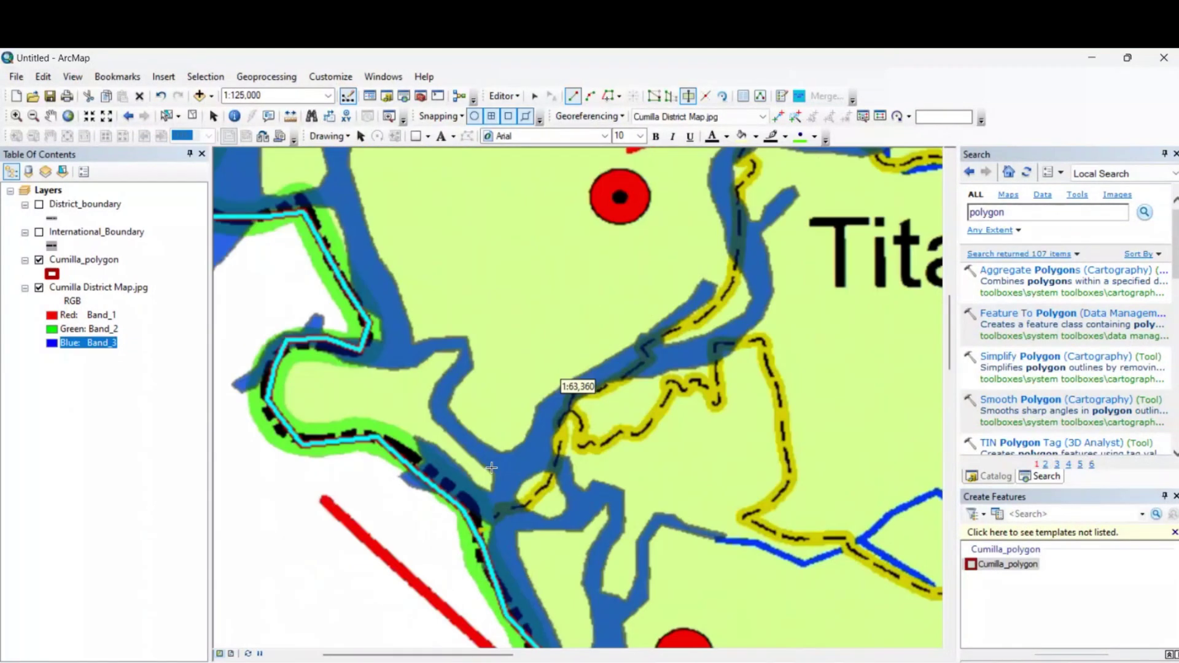
{"action": "scroll", "coordinate": [480, 526], "scroll_direction": "up", "scroll_amount": 1}
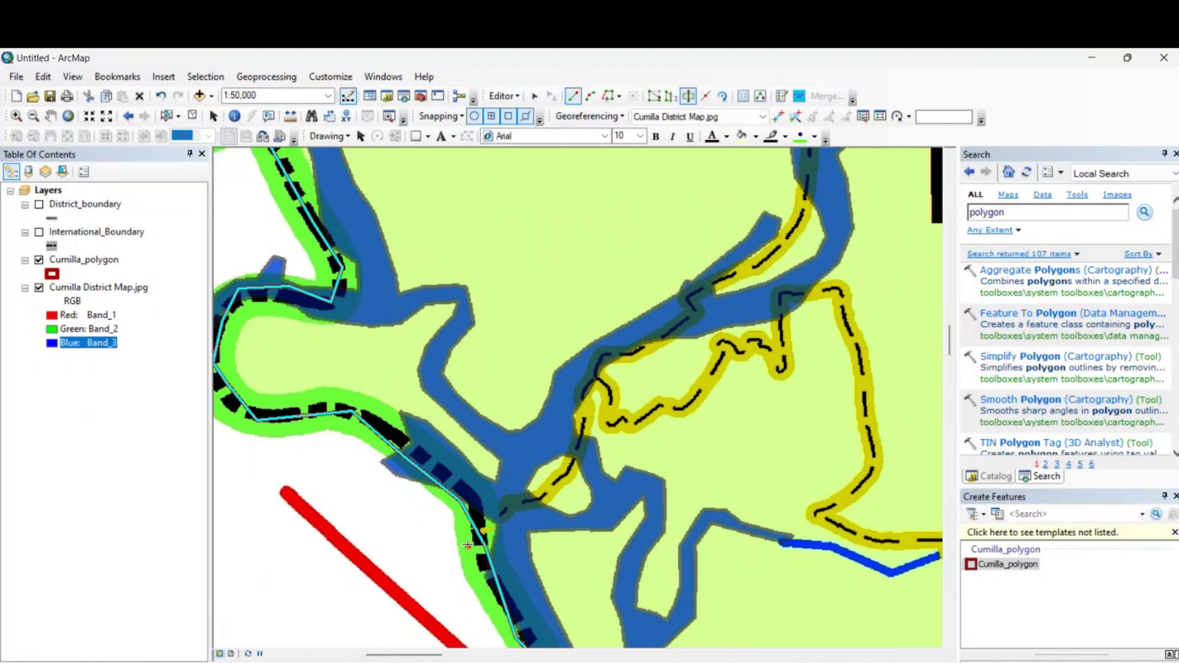
{"action": "left_click", "coordinate": [504, 514]}
{"action": "left_click", "coordinate": [575, 459]}
{"action": "left_click", "coordinate": [583, 421]}
{"action": "left_click", "coordinate": [603, 363]}
{"action": "left_click", "coordinate": [635, 352]}
{"action": "left_click", "coordinate": [695, 317]}
{"action": "left_click", "coordinate": [697, 286]}
{"action": "left_click_drag", "start_coordinate": [737, 242], "coordinate": [638, 356]}
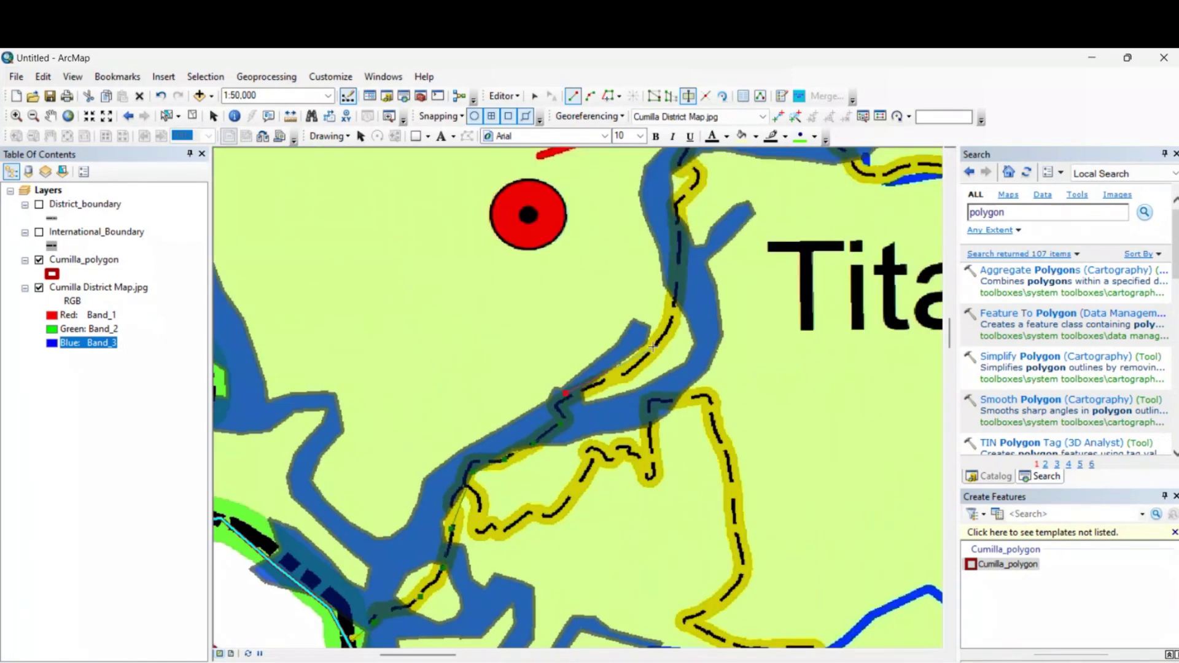
{"action": "left_click_drag", "start_coordinate": [569, 294], "coordinate": [430, 502]}
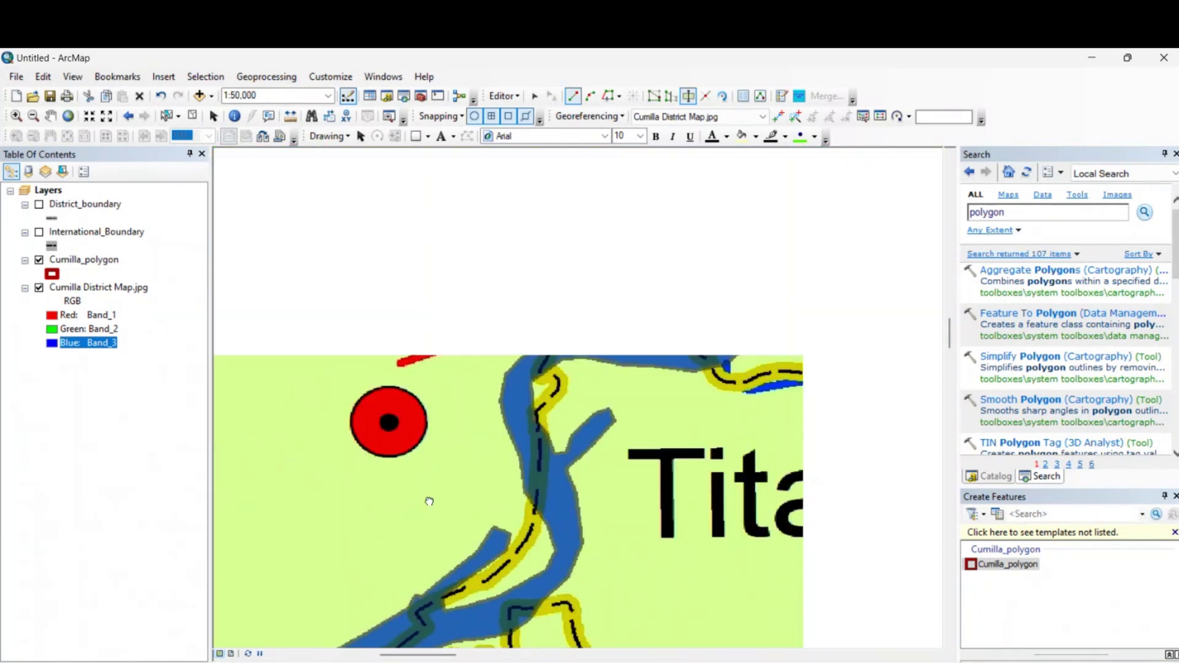
{"action": "left_click", "coordinate": [486, 491]}
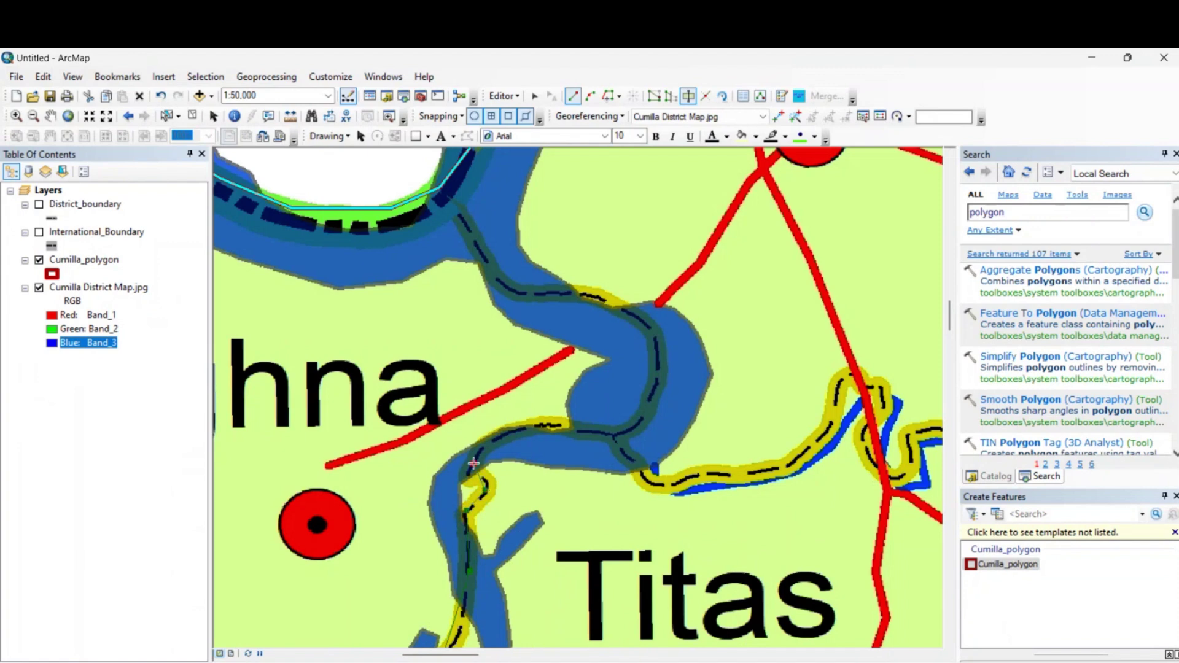
{"action": "left_click", "coordinate": [503, 445]}
{"action": "left_click_drag", "start_coordinate": [650, 398], "coordinate": [578, 500]}
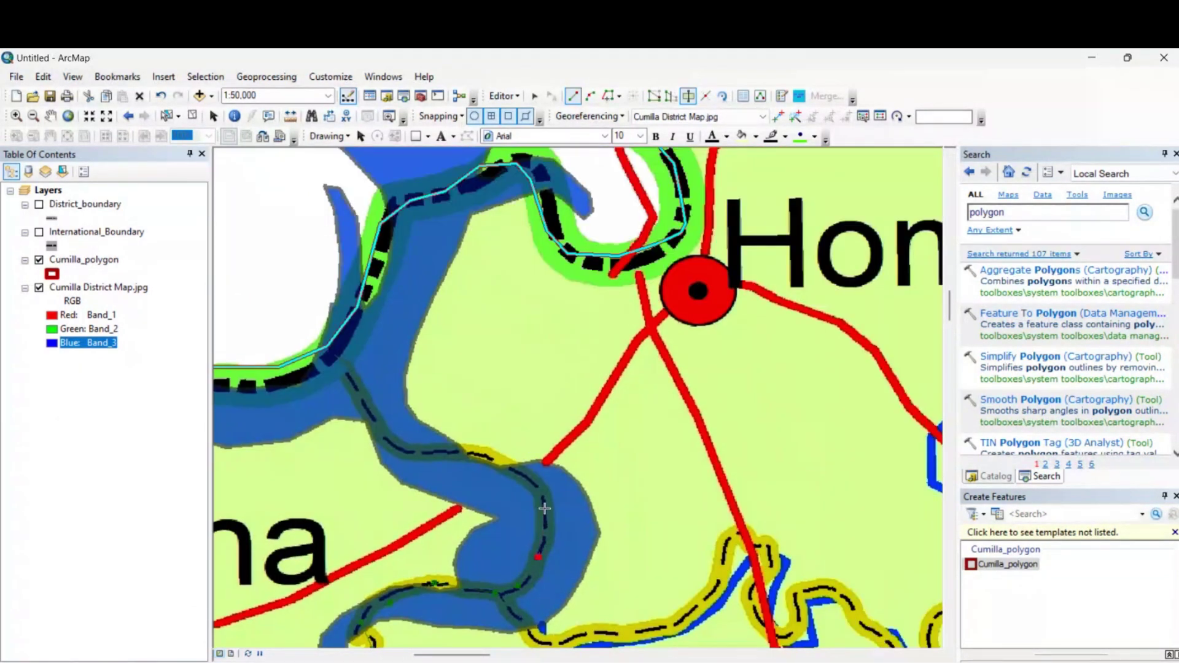
{"action": "left_click", "coordinate": [545, 504]}
{"action": "left_click", "coordinate": [411, 452]}
{"action": "left_click", "coordinate": [376, 418]}
{"action": "left_click", "coordinate": [339, 362]}
- Cut Homna from the district polygon by tracing its boundary with Titas and Muradnagar from the Meghna edge to the northern district outline
{"action": "scroll", "coordinate": [583, 448], "scroll_direction": "up", "scroll_amount": 5}
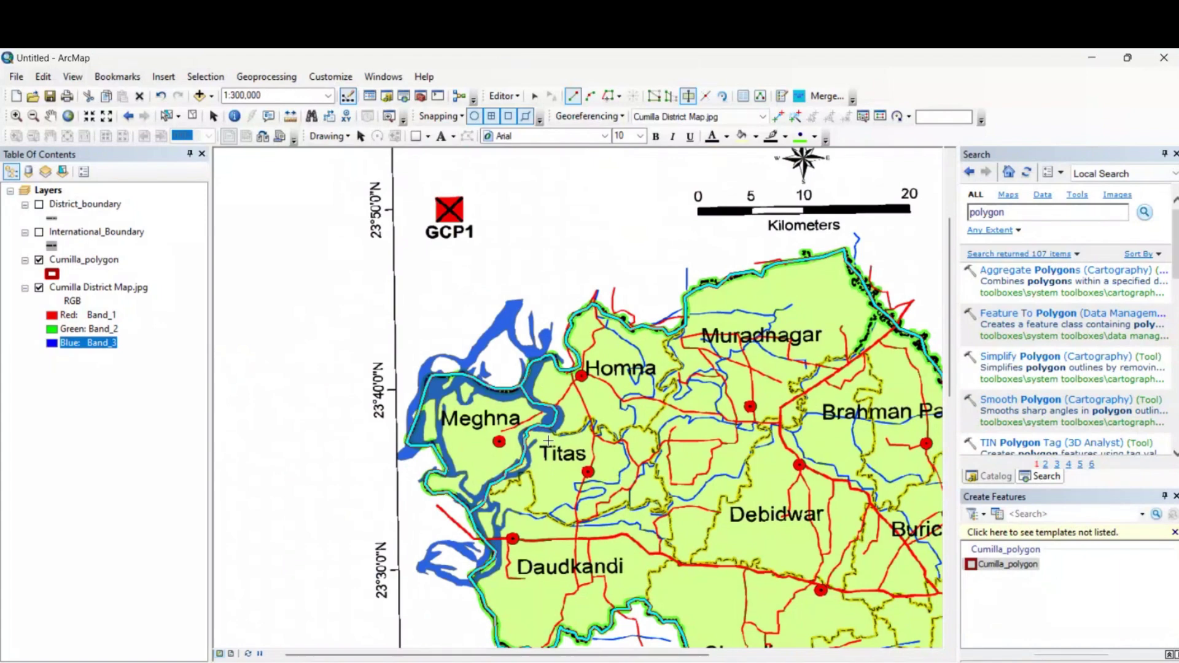
{"action": "scroll", "coordinate": [548, 441], "scroll_direction": "up", "scroll_amount": 1}
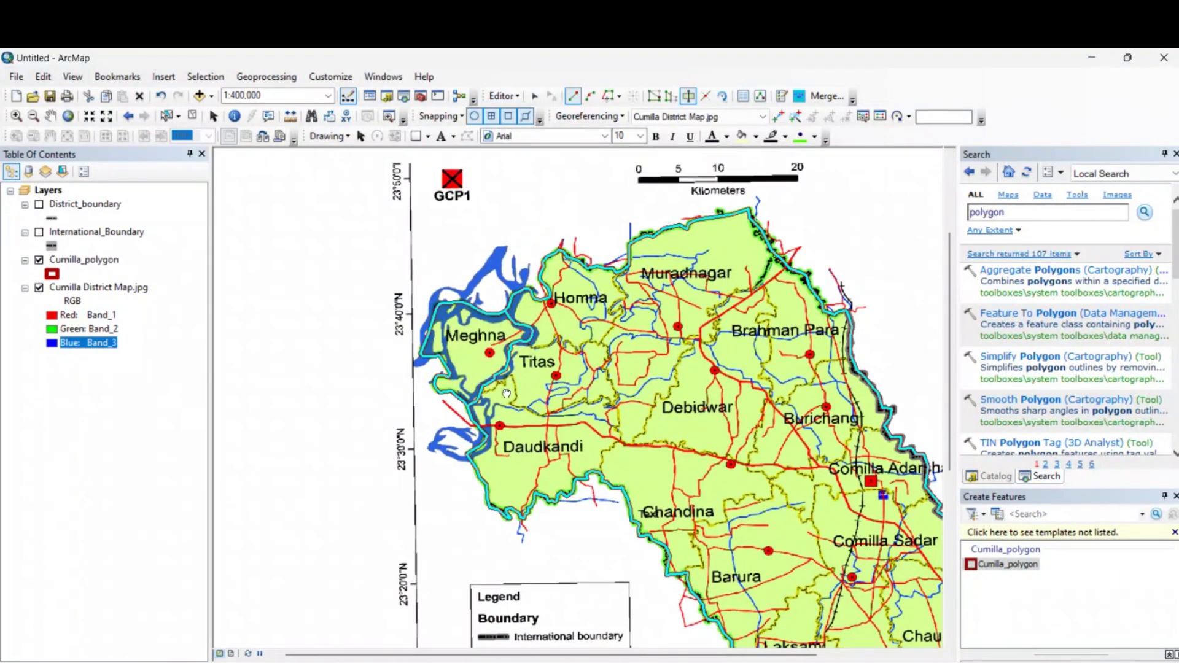
{"action": "scroll", "coordinate": [522, 424], "scroll_direction": "down", "scroll_amount": 3}
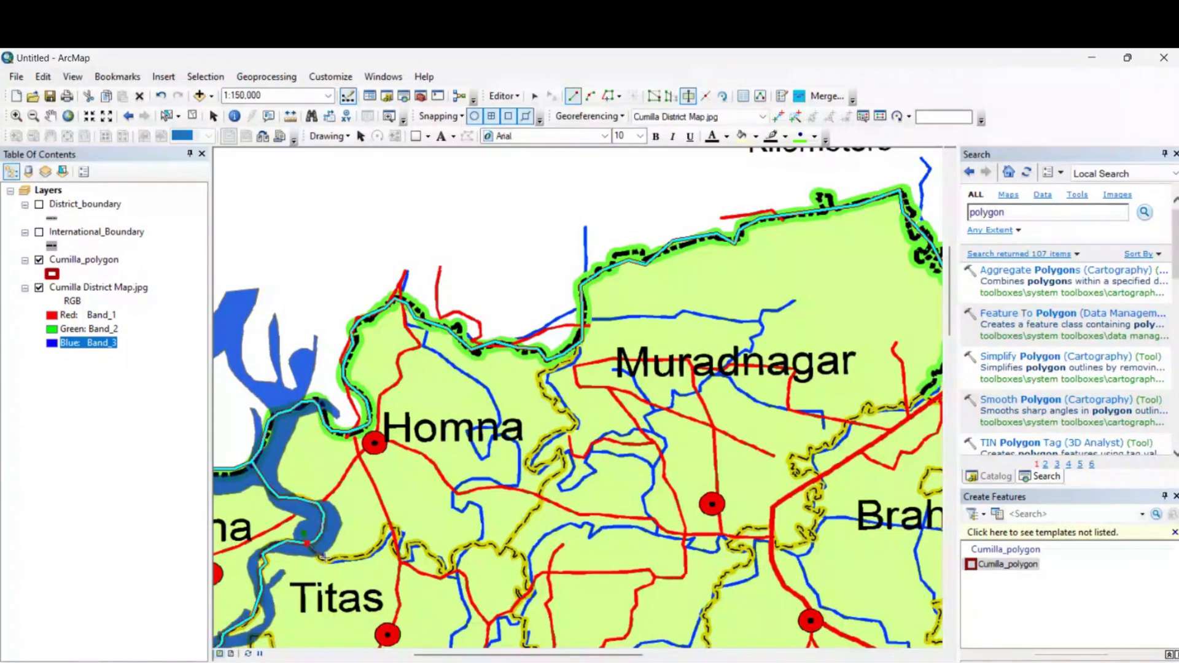
{"action": "left_click", "coordinate": [388, 531]}
{"action": "left_click", "coordinate": [455, 545]}
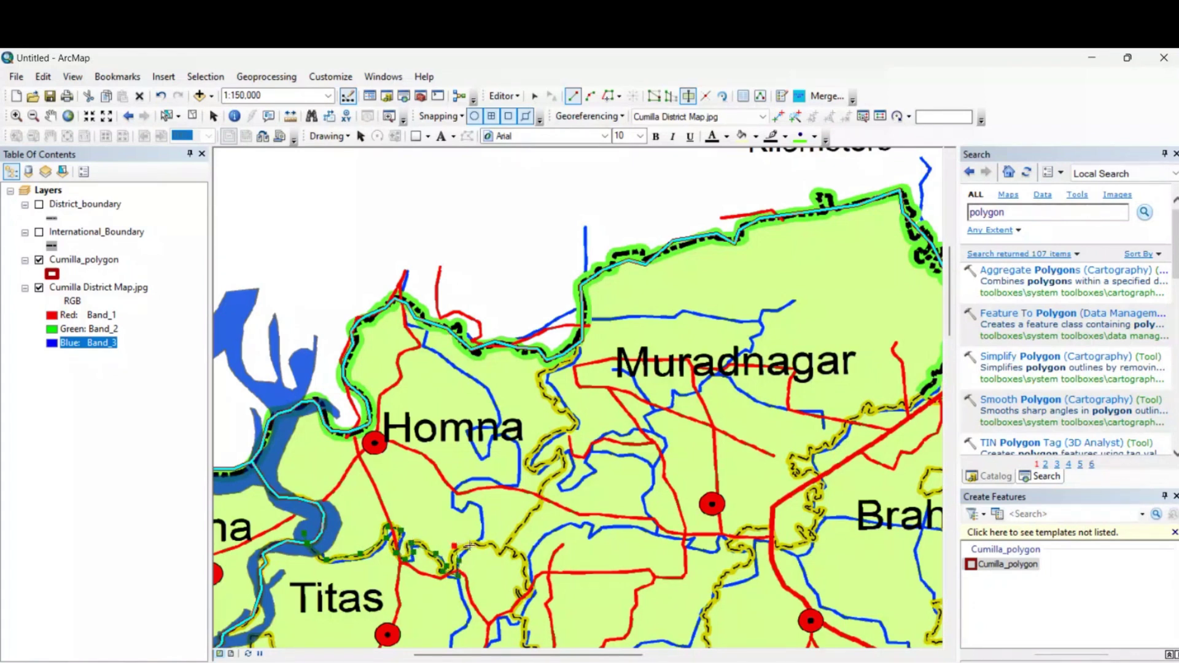
{"action": "left_click", "coordinate": [542, 494]}
{"action": "left_click", "coordinate": [545, 483]}
{"action": "left_click", "coordinate": [564, 465]}
{"action": "left_click", "coordinate": [560, 450]}
{"action": "left_click", "coordinate": [543, 468]}
{"action": "left_click", "coordinate": [526, 468]}
{"action": "left_click", "coordinate": [532, 452]}
{"action": "left_click", "coordinate": [548, 438]}
{"action": "left_click", "coordinate": [577, 428]}
{"action": "left_click", "coordinate": [560, 409]}
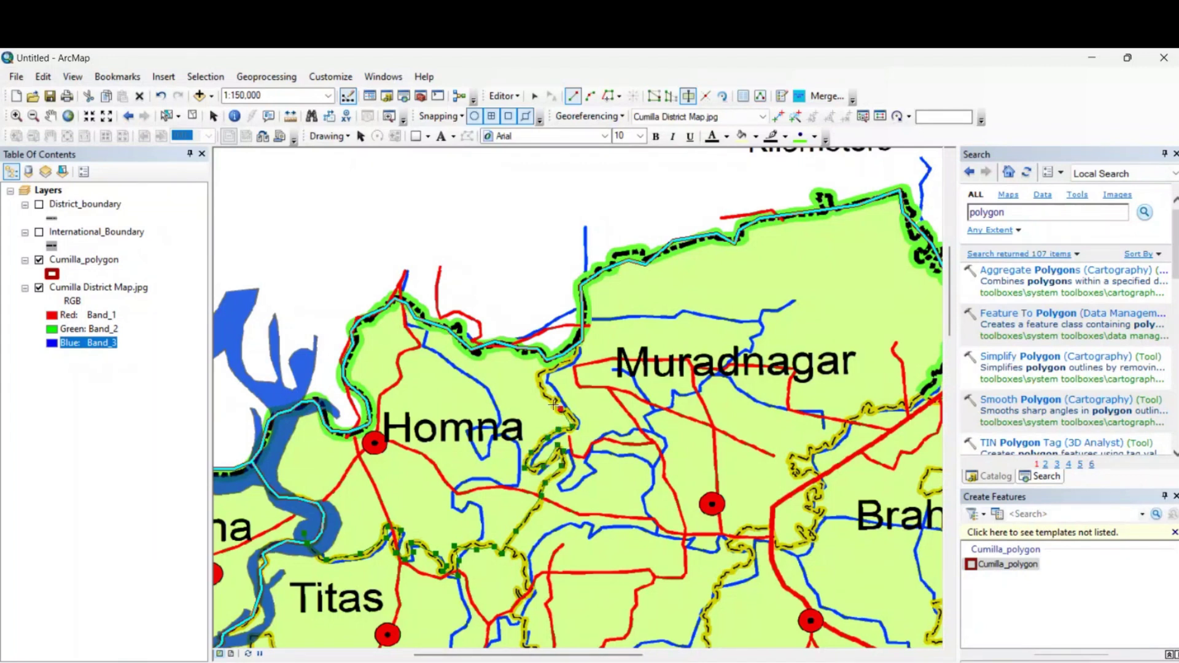
{"action": "left_click", "coordinate": [549, 403]}
{"action": "left_click", "coordinate": [536, 373]}
{"action": "left_click", "coordinate": [562, 355]}
{"action": "double_click", "coordinate": [580, 343]}
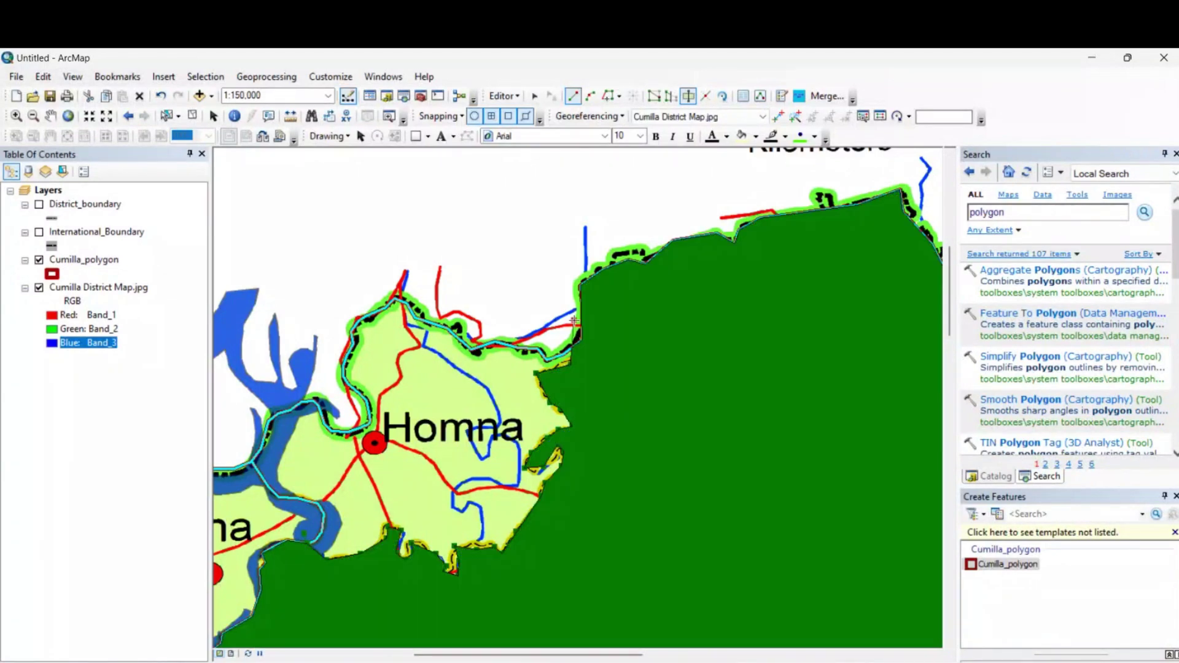
- Inspect the cut lines around Homna and Meghna and the upazila boundaries around Muradnagar
{"action": "left_click_drag", "start_coordinate": [582, 521], "coordinate": [512, 409]}
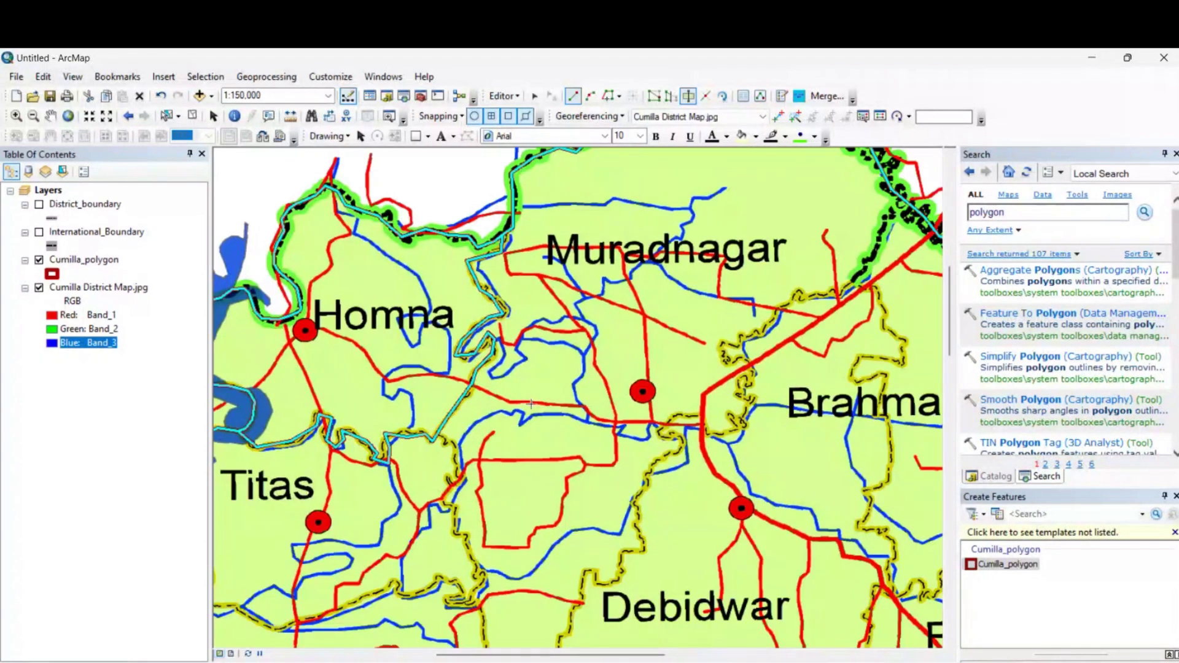
{"action": "scroll", "coordinate": [453, 465], "scroll_direction": "up", "scroll_amount": 1}
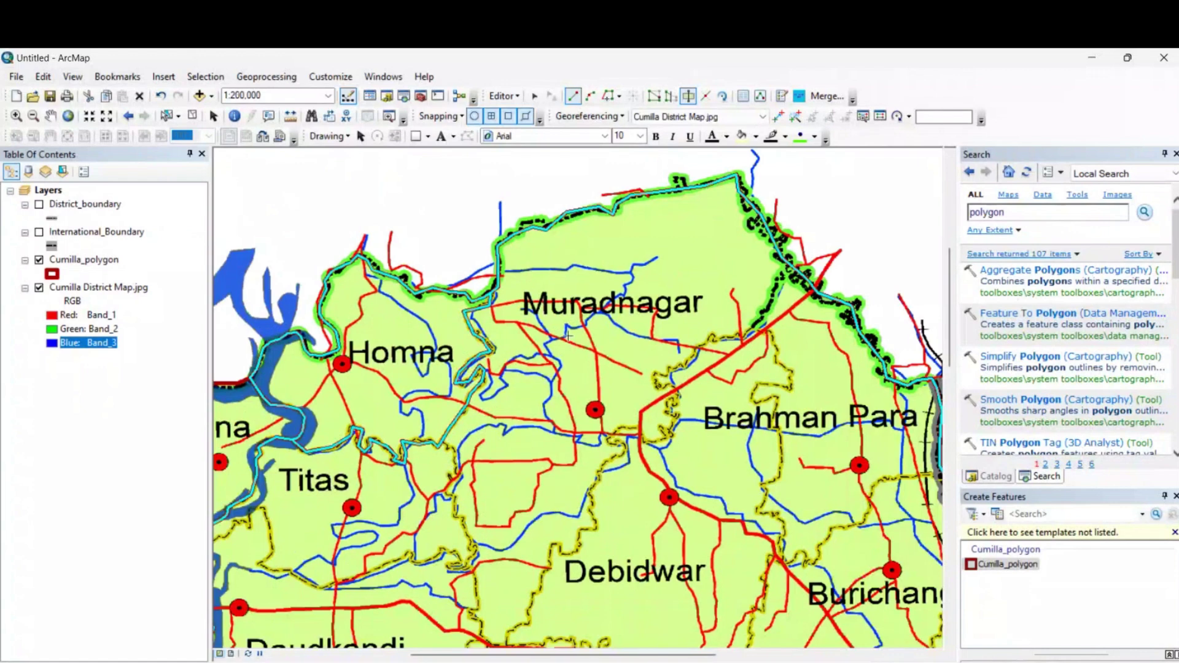
{"action": "left_click_drag", "start_coordinate": [534, 410], "coordinate": [607, 409]}
{"action": "left_click_drag", "start_coordinate": [527, 447], "coordinate": [663, 473]}
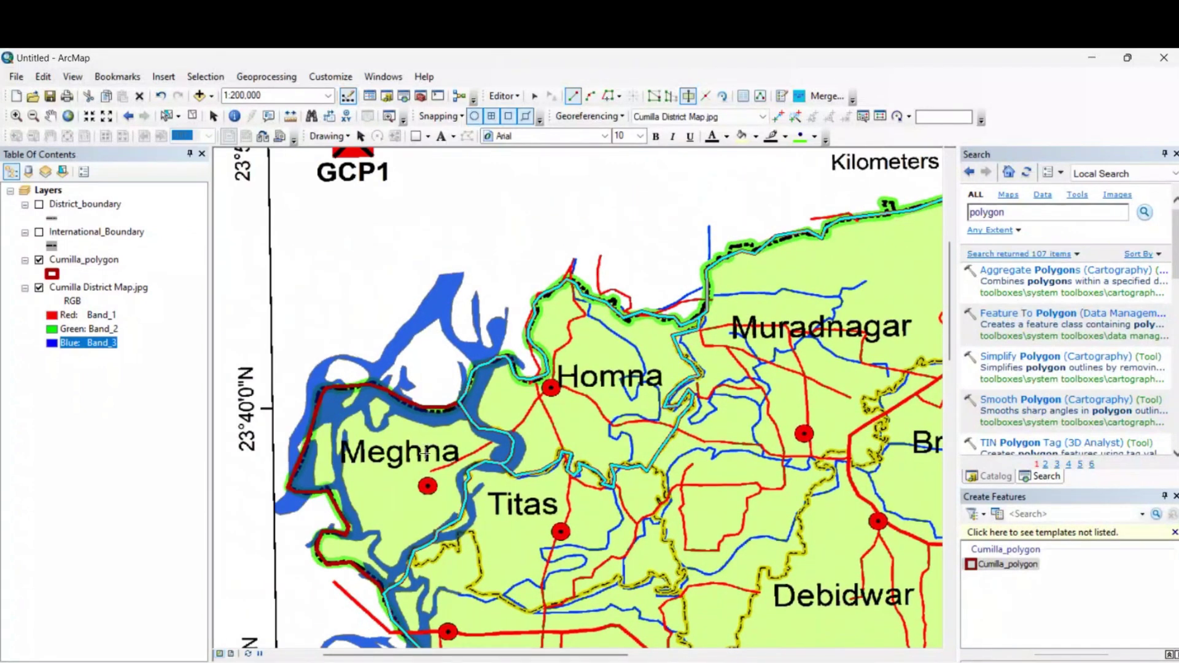
{"action": "left_click_drag", "start_coordinate": [644, 516], "coordinate": [493, 441]}
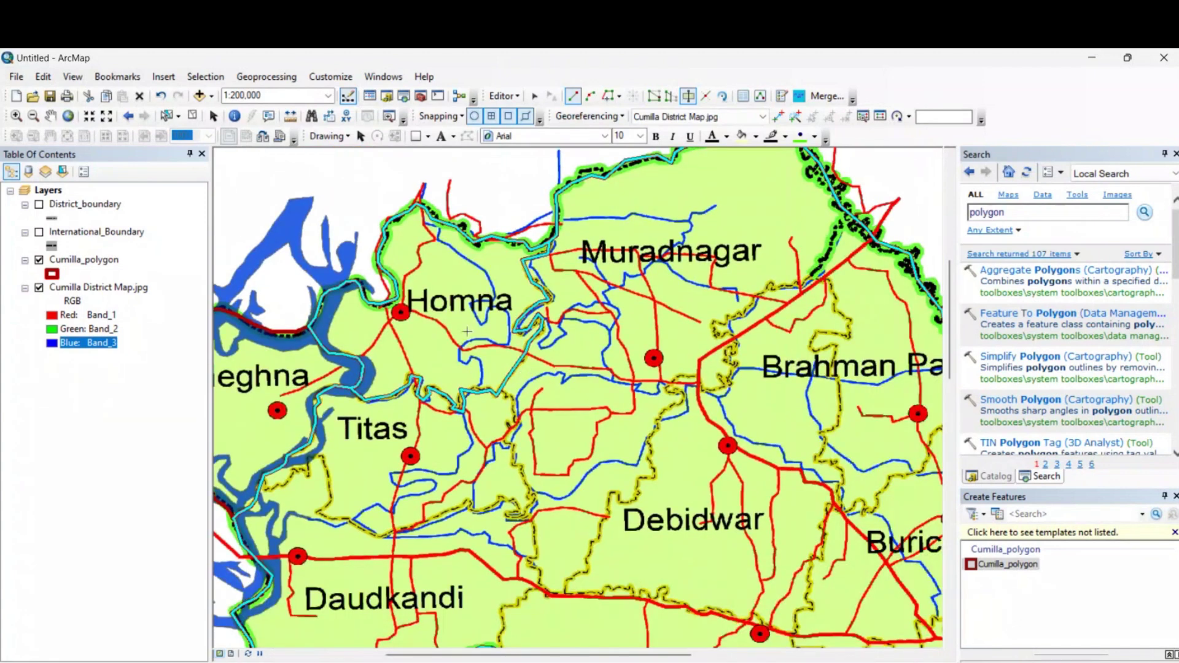
{"action": "left_click_drag", "start_coordinate": [711, 354], "coordinate": [629, 459]}
{"action": "left_click_drag", "start_coordinate": [633, 538], "coordinate": [591, 505]}
{"action": "left_click_drag", "start_coordinate": [620, 413], "coordinate": [569, 494]}
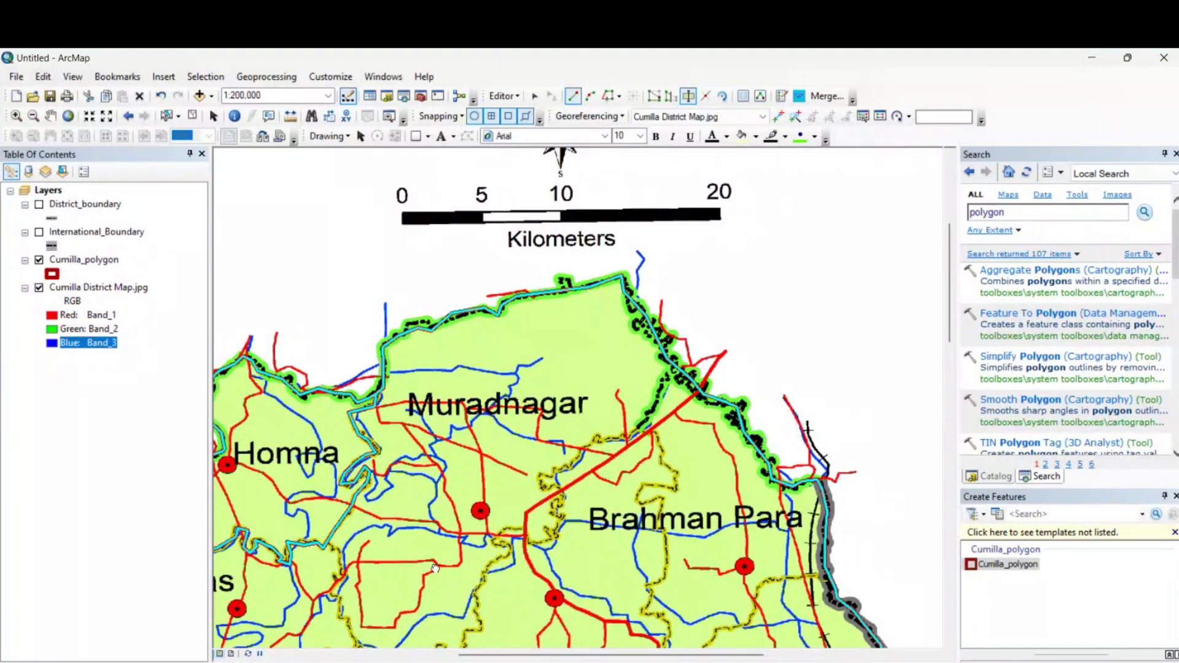
- Cut Muradnagar from the district polygon by tracing its boundary from the Homna–Titas corner, around Debidwar, to the northeastern district outline
{"action": "left_click_drag", "start_coordinate": [434, 568], "coordinate": [418, 488]}
{"action": "scroll", "coordinate": [304, 450], "scroll_direction": "down", "scroll_amount": 2}
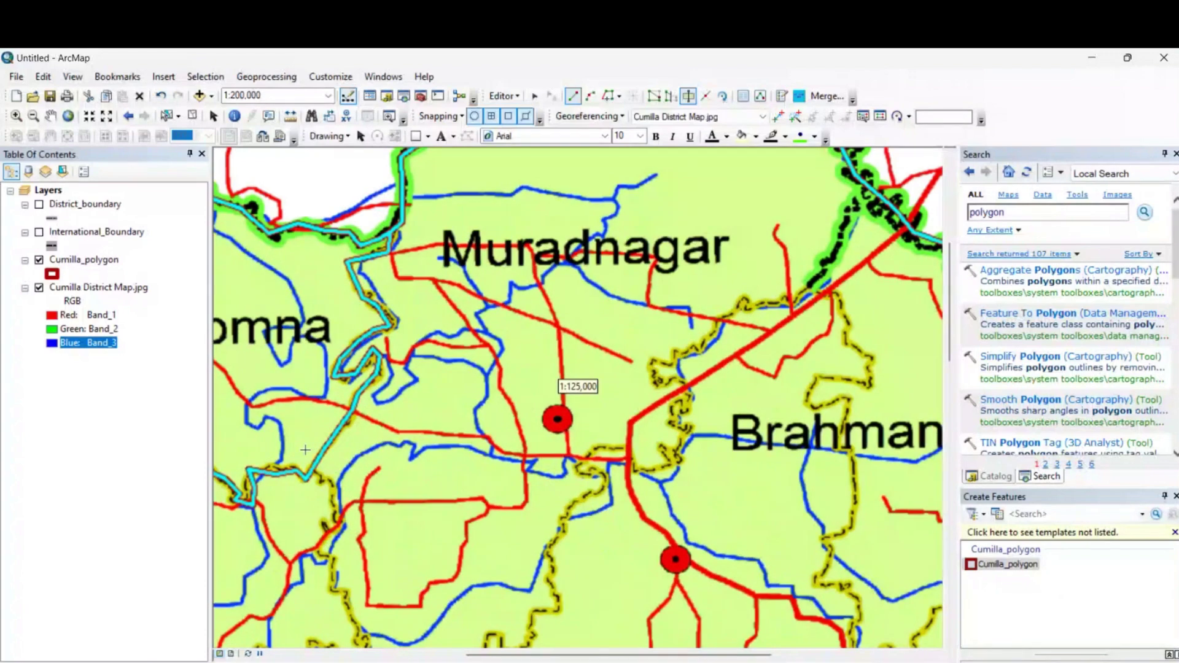
{"action": "left_click", "coordinate": [305, 459]}
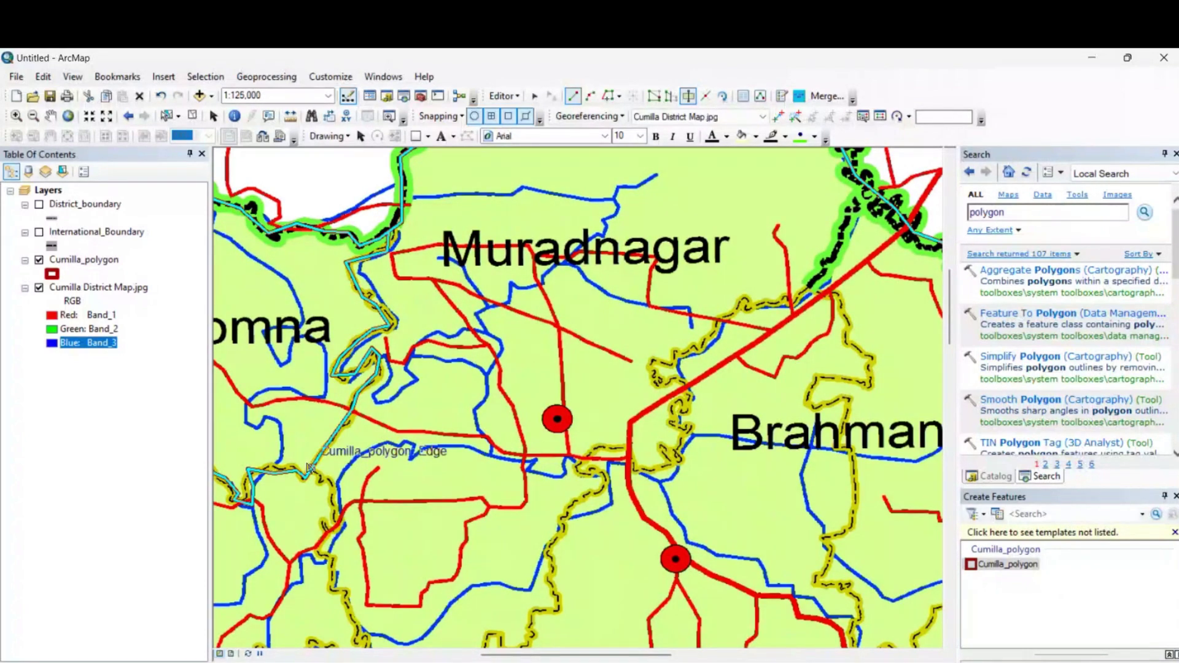
{"action": "left_click_drag", "start_coordinate": [327, 562], "coordinate": [257, 405]}
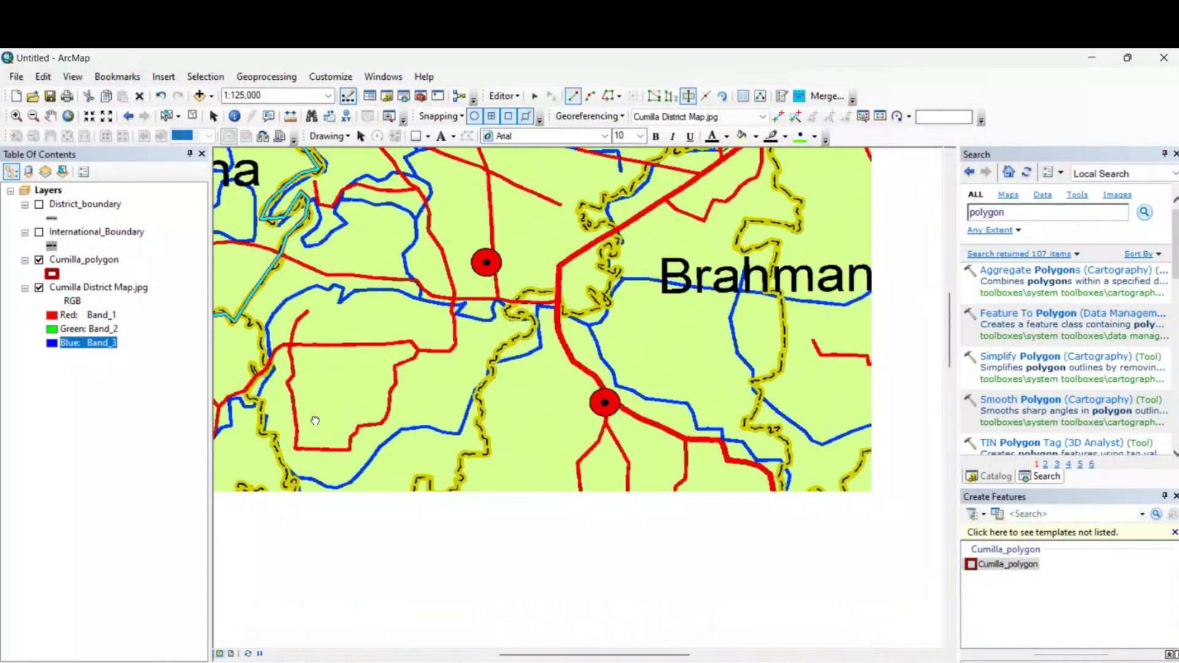
{"action": "mouse_move", "coordinate": [347, 625]}
{"action": "left_mouse_down"}
{"action": "mouse_move", "coordinate": [380, 594]}
{"action": "mouse_move", "coordinate": [407, 522]}
{"action": "mouse_move", "coordinate": [466, 458]}
{"action": "mouse_move", "coordinate": [485, 387]}
{"action": "mouse_move", "coordinate": [533, 326]}
{"action": "mouse_move", "coordinate": [513, 304]}
{"action": "mouse_move", "coordinate": [605, 283]}
{"action": "mouse_move", "coordinate": [614, 209]}
{"action": "mouse_move", "coordinate": [470, 326]}
{"action": "mouse_move", "coordinate": [531, 317]}
{"action": "left_mouse_up"}
{"action": "scroll", "coordinate": [531, 316], "scroll_direction": "up", "scroll_amount": 5}
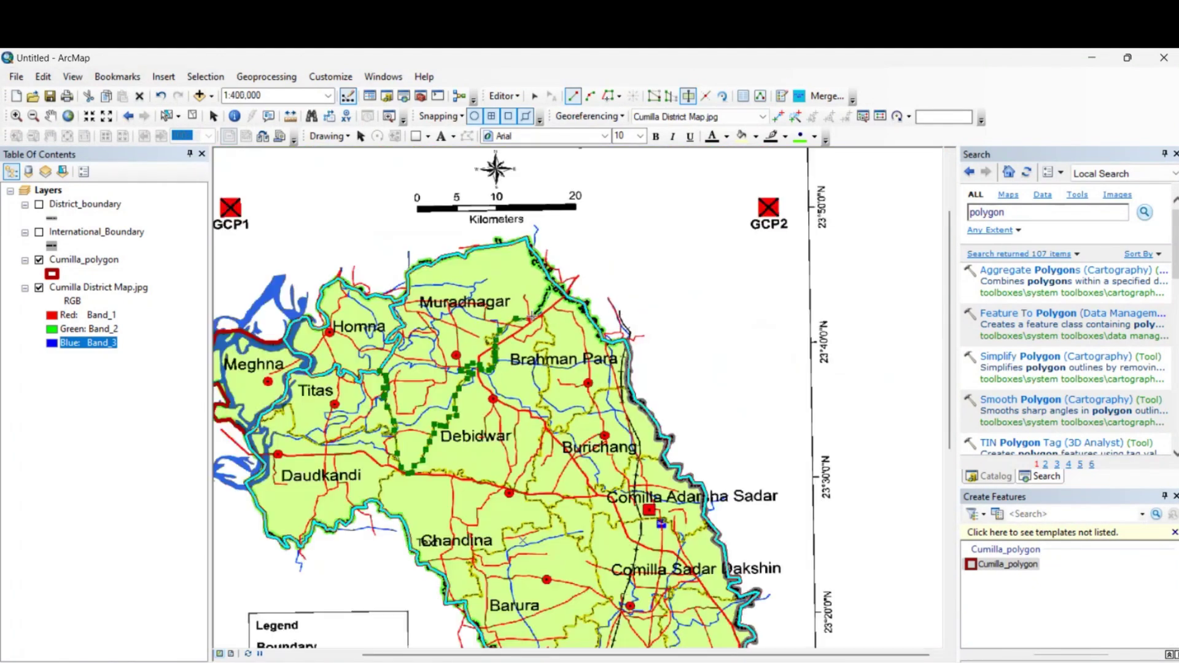
{"action": "scroll", "coordinate": [553, 289], "scroll_direction": "down", "scroll_amount": 4}
{"action": "double_click", "coordinate": [576, 258]}
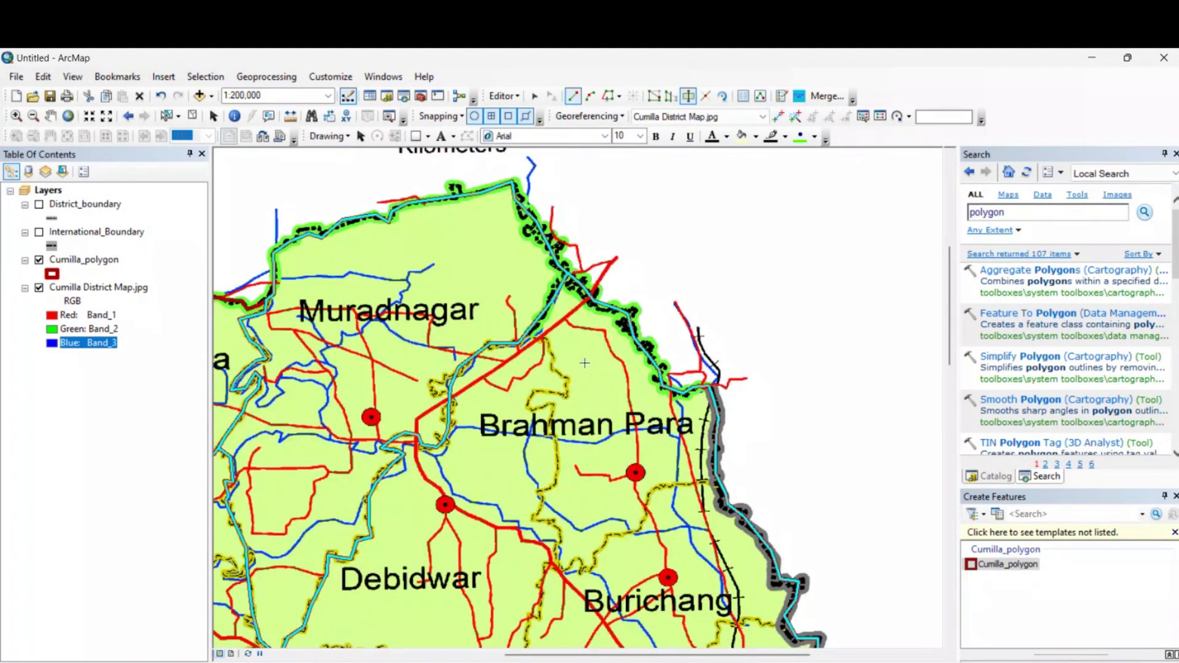
- Cut Brahman Para from the district polygon by tracing its boundary with Debidwar and Burichang from the Muradnagar edge to the eastern district outline
{"action": "left_click_drag", "start_coordinate": [512, 424], "coordinate": [517, 377]}
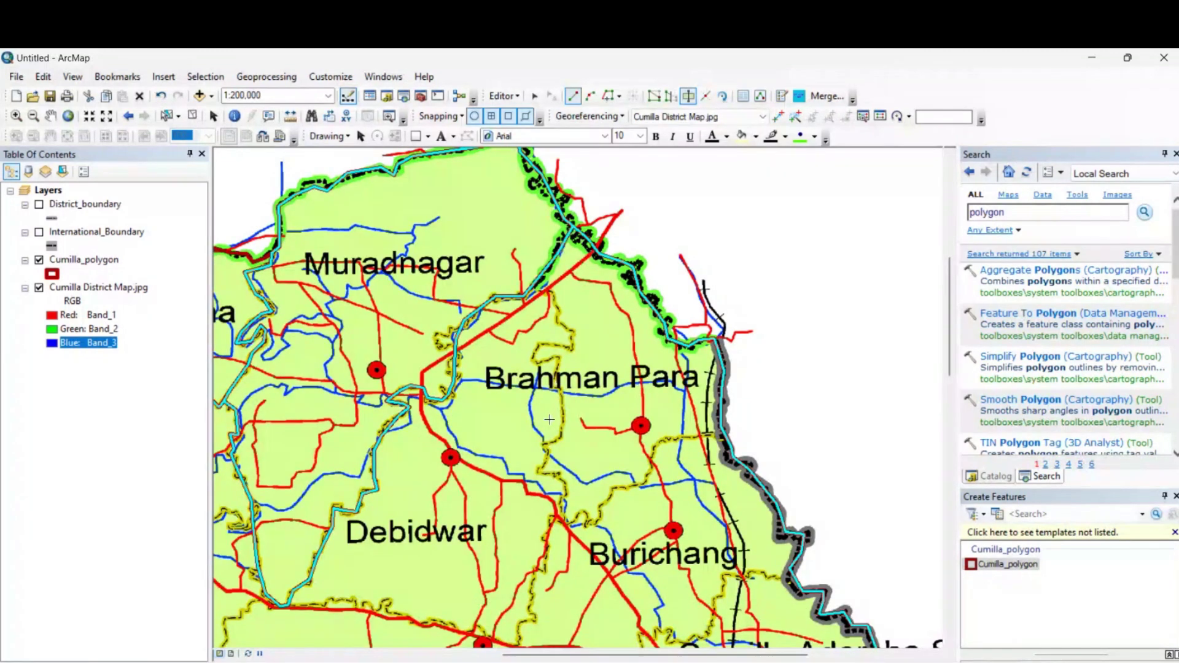
{"action": "left_click", "coordinate": [529, 275]}
{"action": "left_click", "coordinate": [558, 300]}
{"action": "left_click", "coordinate": [560, 320]}
{"action": "left_click", "coordinate": [574, 330]}
{"action": "left_click", "coordinate": [570, 347]}
{"action": "left_click", "coordinate": [552, 355]}
{"action": "left_click", "coordinate": [553, 368]}
{"action": "left_click", "coordinate": [561, 394]}
{"action": "left_click", "coordinate": [559, 426]}
{"action": "left_click", "coordinate": [548, 449]}
{"action": "left_click", "coordinate": [546, 475]}
{"action": "left_click", "coordinate": [565, 496]}
{"action": "left_click", "coordinate": [562, 505]}
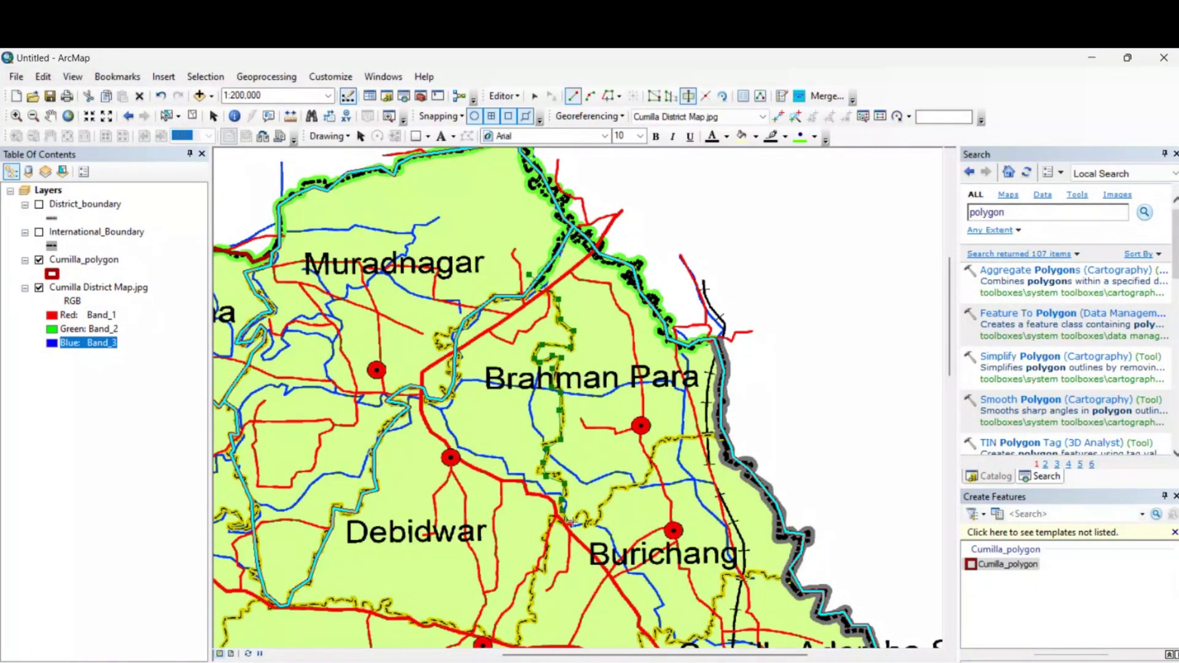
{"action": "left_click", "coordinate": [571, 522]}
{"action": "left_click", "coordinate": [590, 525]}
{"action": "left_click", "coordinate": [605, 495]}
{"action": "left_click", "coordinate": [636, 480]}
{"action": "left_click", "coordinate": [652, 458]}
{"action": "left_click", "coordinate": [676, 437]}
{"action": "left_click", "coordinate": [713, 434]}
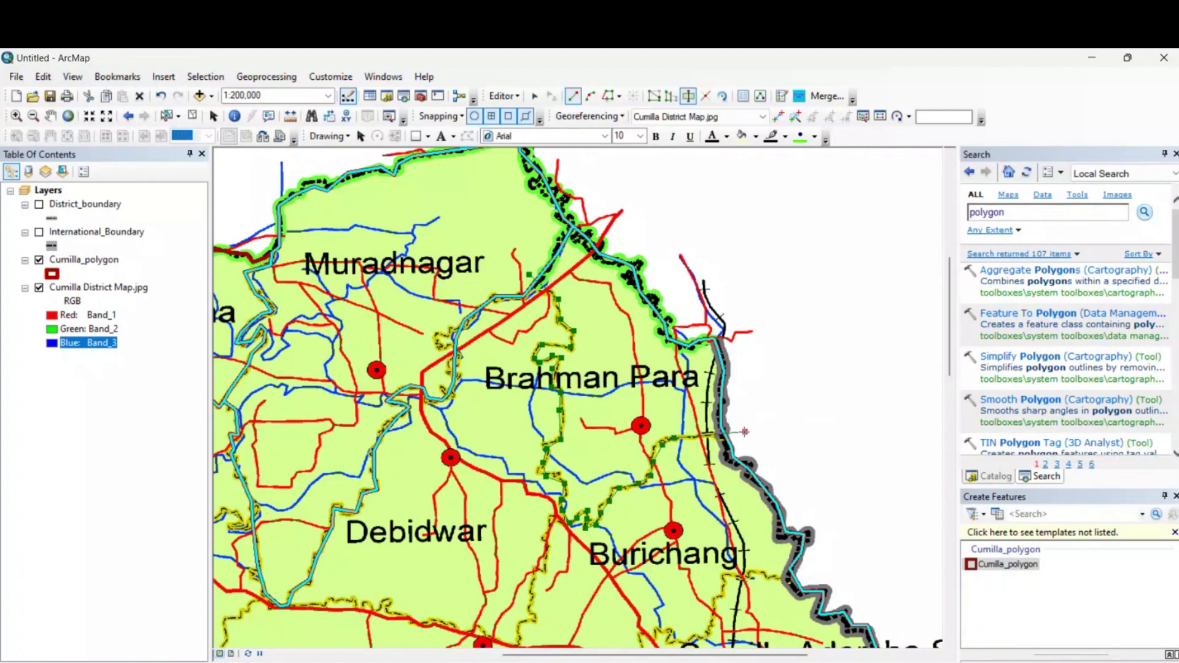
- Cut Titas from Daudkandi by tracing their shared dashed boundary from the Meghna edge east to the Muradnagar edge
{"action": "scroll", "coordinate": [745, 432], "scroll_direction": "down", "scroll_amount": 1}
{"action": "key", "text": "Down"}
{"action": "key", "text": "Down"}
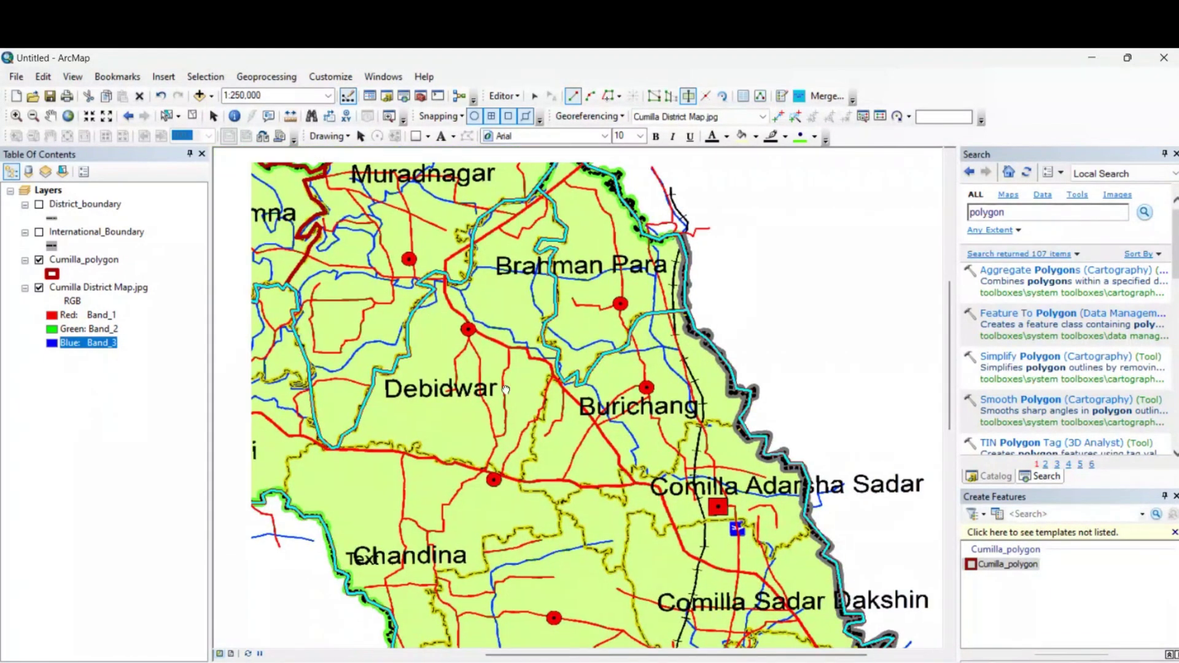
{"action": "key", "text": "Left"}
{"action": "key", "text": "Left"}
{"action": "key", "text": "Up"}
{"action": "key", "text": "Down"}
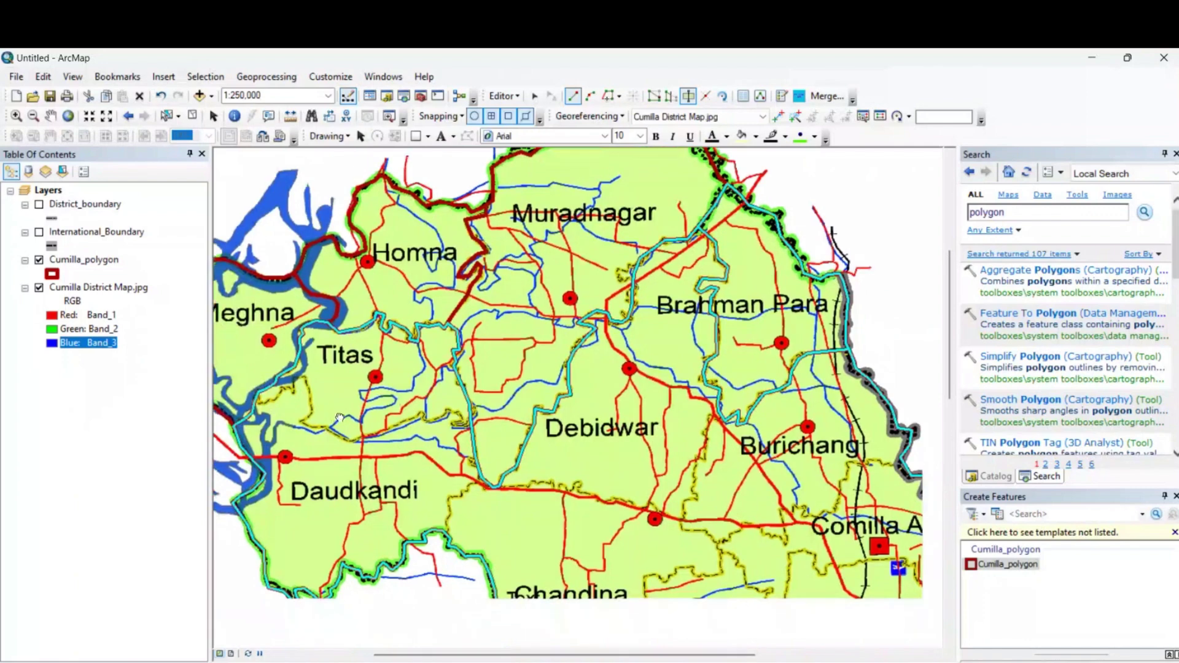
{"action": "scroll", "coordinate": [344, 430], "scroll_direction": "up", "scroll_amount": 1}
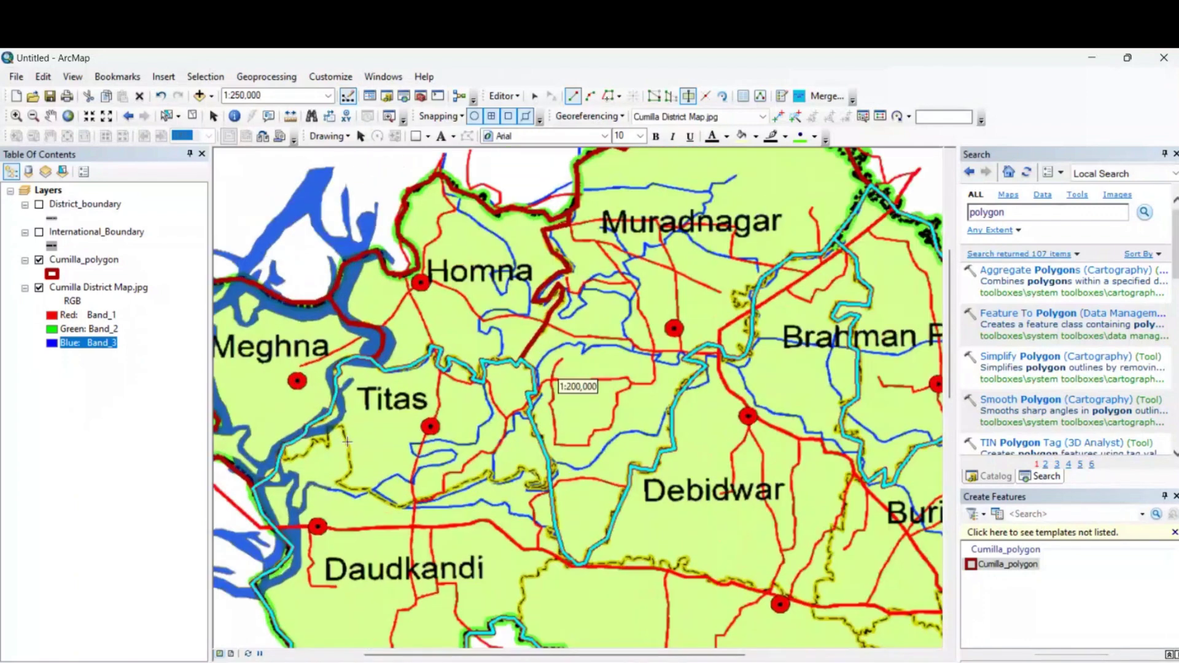
{"action": "scroll", "coordinate": [256, 455], "scroll_direction": "up", "scroll_amount": 1}
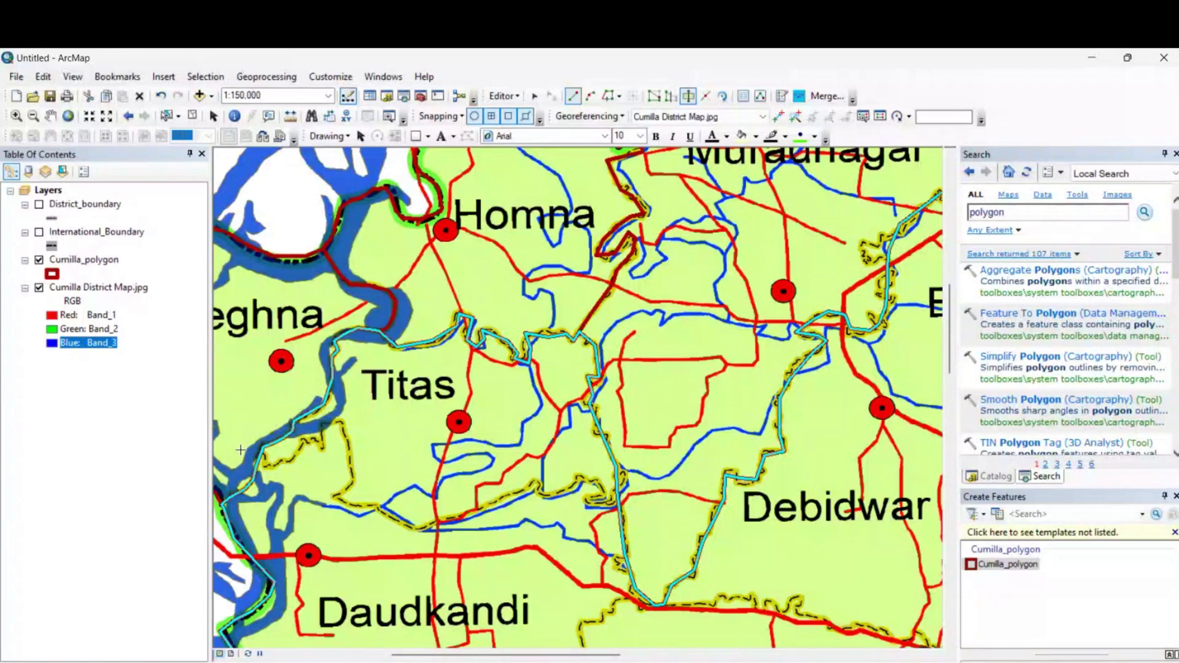
{"action": "left_click", "coordinate": [268, 467]}
{"action": "left_click", "coordinate": [292, 455]}
{"action": "left_click", "coordinate": [307, 441]}
{"action": "left_click", "coordinate": [321, 442]}
{"action": "left_click", "coordinate": [326, 422]}
{"action": "left_click", "coordinate": [338, 421]}
{"action": "left_click", "coordinate": [348, 443]}
{"action": "left_click", "coordinate": [352, 485]}
{"action": "left_click", "coordinate": [411, 529]}
{"action": "left_click", "coordinate": [493, 506]}
{"action": "left_click", "coordinate": [523, 488]}
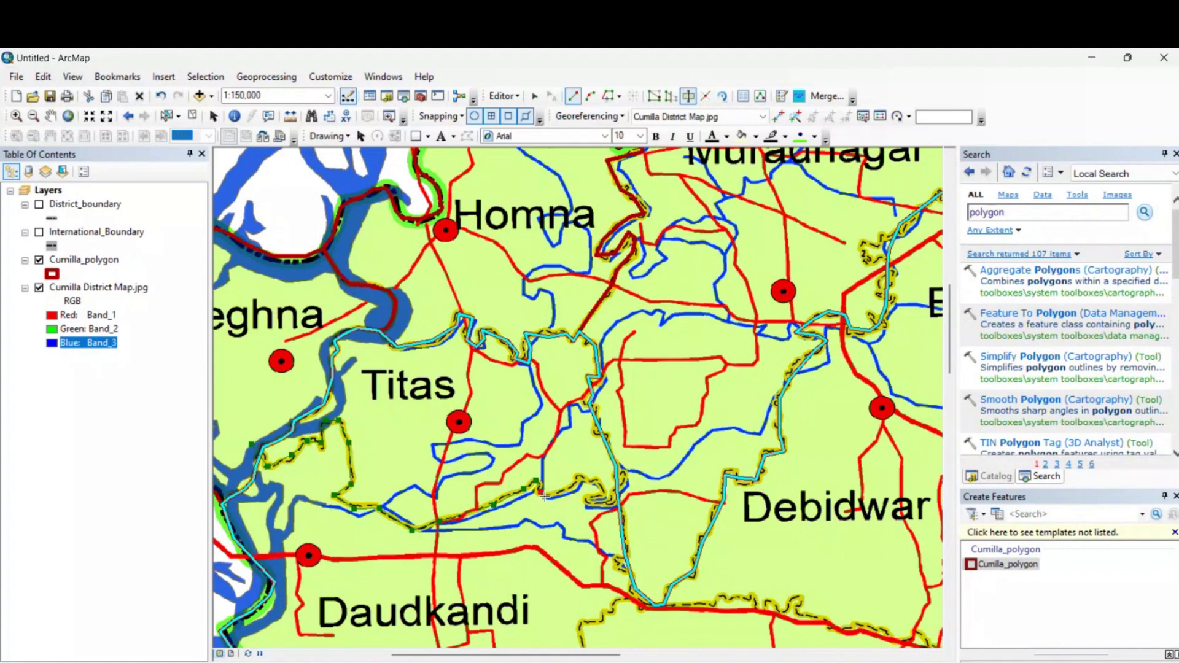
{"action": "left_click", "coordinate": [605, 489]}
{"action": "left_click", "coordinate": [592, 501]}
{"action": "left_click", "coordinate": [606, 503]}
{"action": "double_click", "coordinate": [618, 496]}
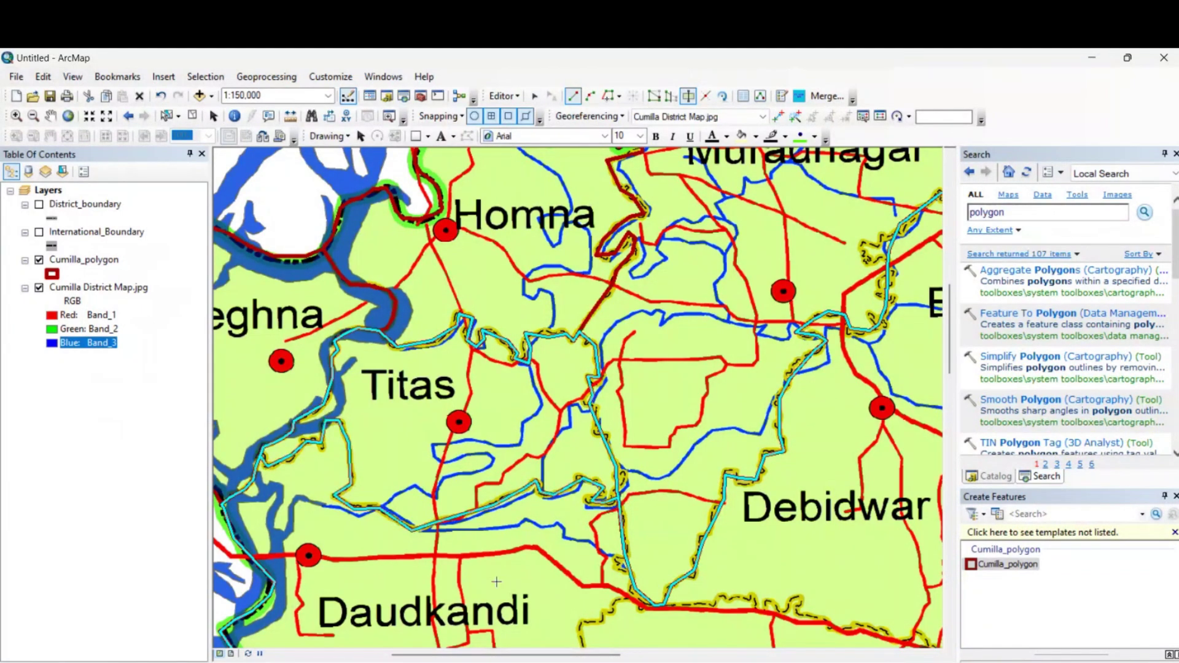
- Cut Daudkandi from Chandina by tracing their shared boundary from the southern district outline up to Muradnagar's southern corner
{"action": "left_click_drag", "start_coordinate": [496, 581], "coordinate": [538, 405]}
{"action": "left_click_drag", "start_coordinate": [623, 511], "coordinate": [568, 532]}
{"action": "left_click", "coordinate": [568, 532]}
{"action": "left_click", "coordinate": [569, 513]}
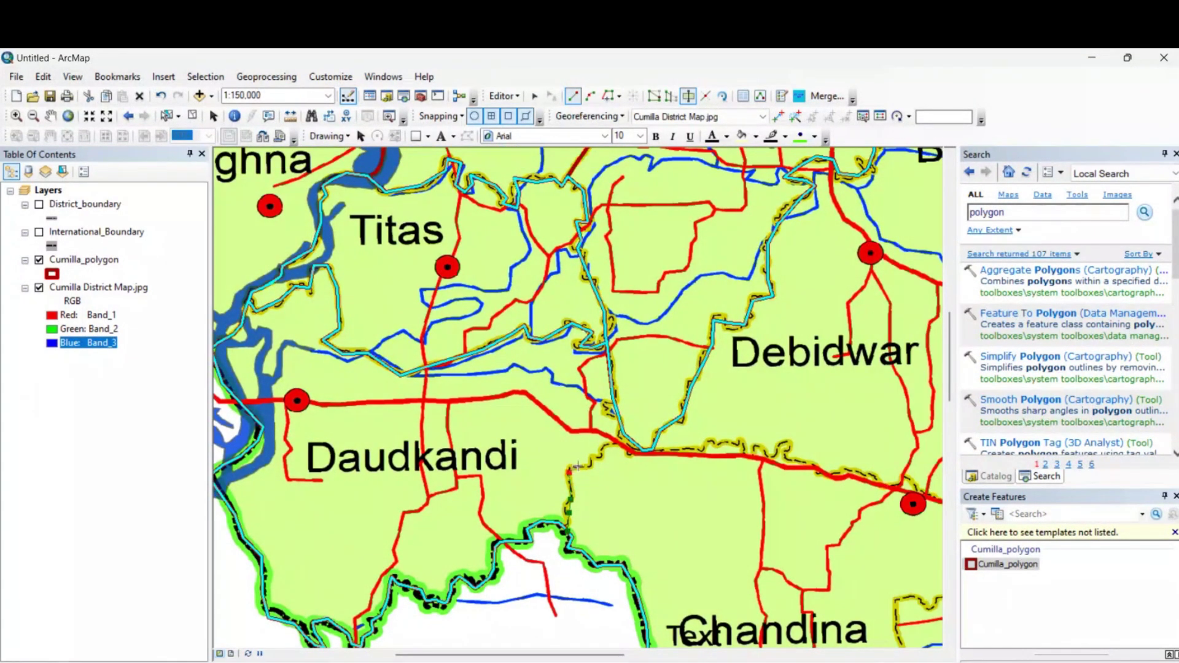
- Cut Debidwar from the district polygon by tracing its boundary with Chandina and Burichang from Muradnagar's southern corner to the Brahman Para edge
{"action": "left_click_drag", "start_coordinate": [680, 525], "coordinate": [380, 565]}
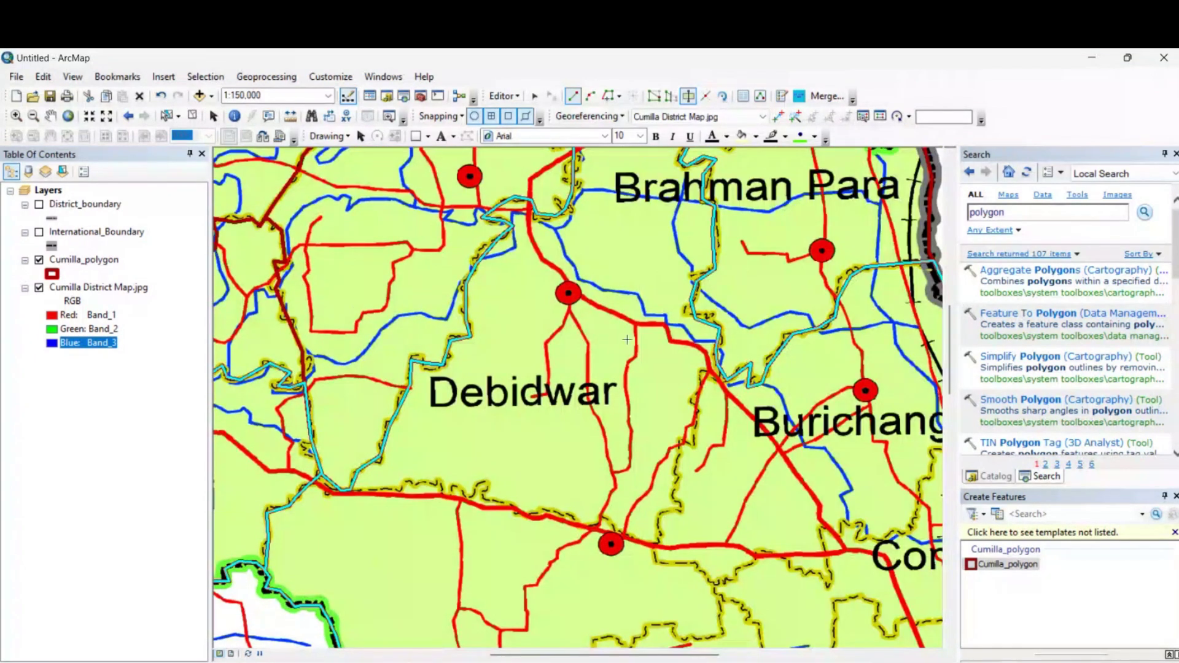
{"action": "left_click_drag", "start_coordinate": [627, 340], "coordinate": [577, 397]}
{"action": "left_click", "coordinate": [334, 546]}
{"action": "left_click", "coordinate": [367, 538]}
{"action": "left_click", "coordinate": [405, 544]}
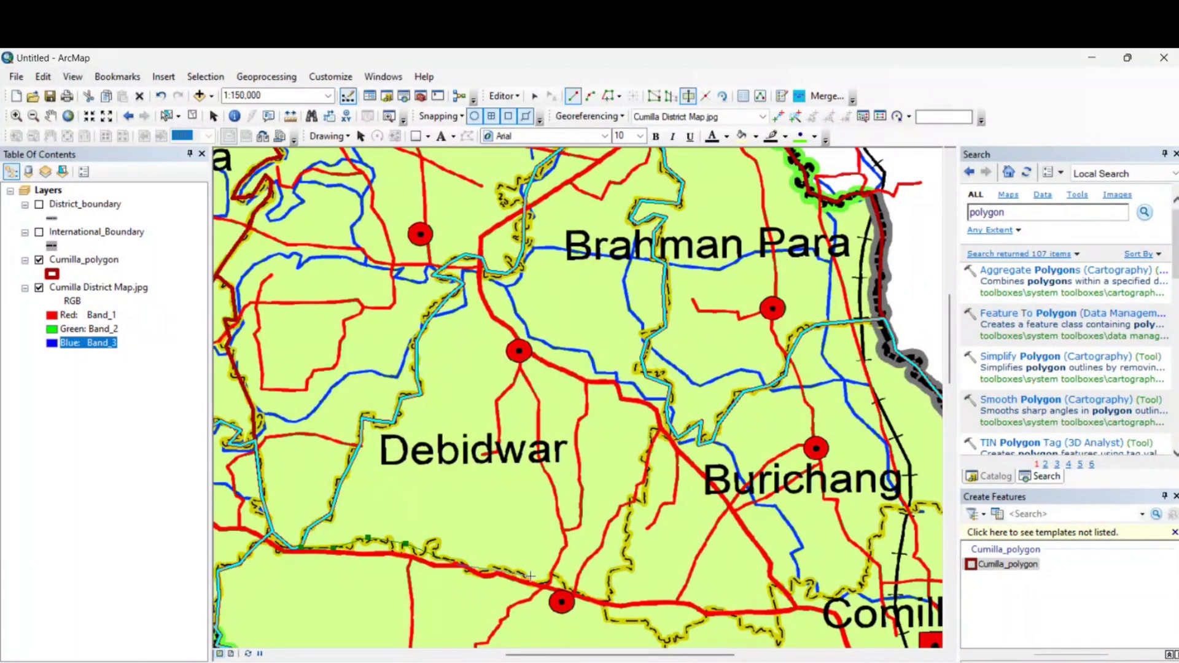
{"action": "left_click", "coordinate": [531, 576]}
{"action": "left_click", "coordinate": [557, 579]}
{"action": "left_click", "coordinate": [608, 601]}
{"action": "left_click", "coordinate": [610, 573]}
{"action": "left_click", "coordinate": [631, 568]}
{"action": "left_click", "coordinate": [626, 526]}
{"action": "left_click", "coordinate": [629, 496]}
{"action": "left_click", "coordinate": [646, 499]}
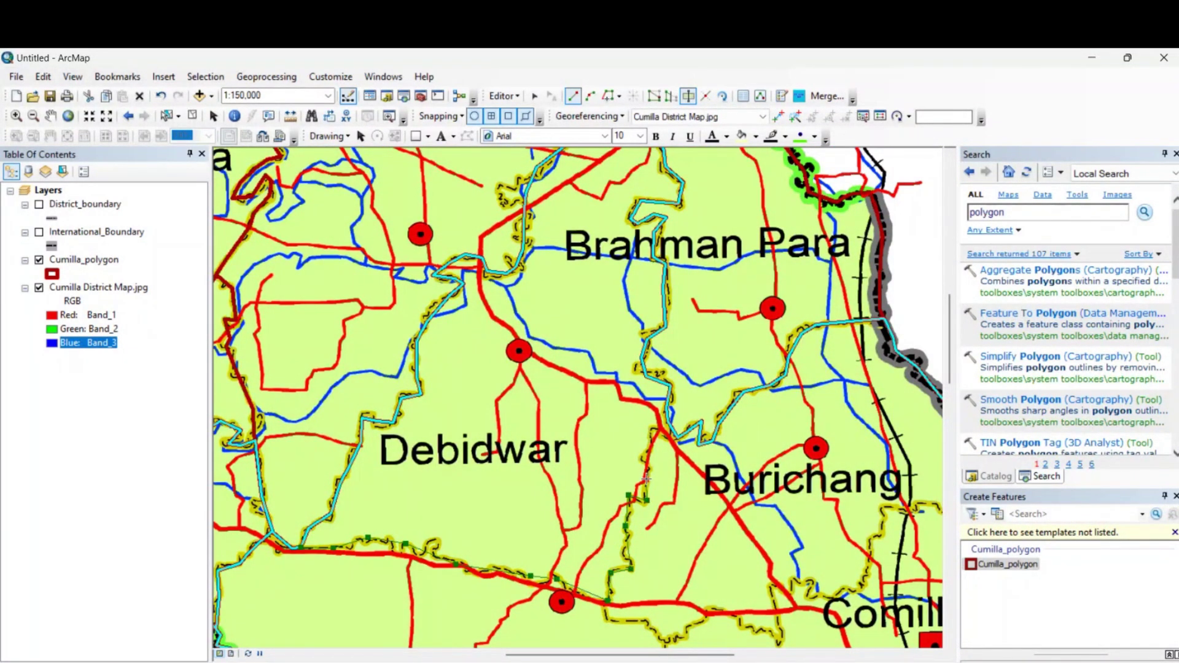
{"action": "left_click", "coordinate": [644, 460]}
{"action": "left_click", "coordinate": [655, 427]}
{"action": "double_click", "coordinate": [668, 423]}
- Cut Burichang from the district polygon by tracing its southern boundary from Debidwar's southeastern corner to the eastern district outline
{"action": "left_click_drag", "start_coordinate": [660, 563], "coordinate": [446, 460]}
{"action": "left_click_drag", "start_coordinate": [626, 511], "coordinate": [595, 523]}
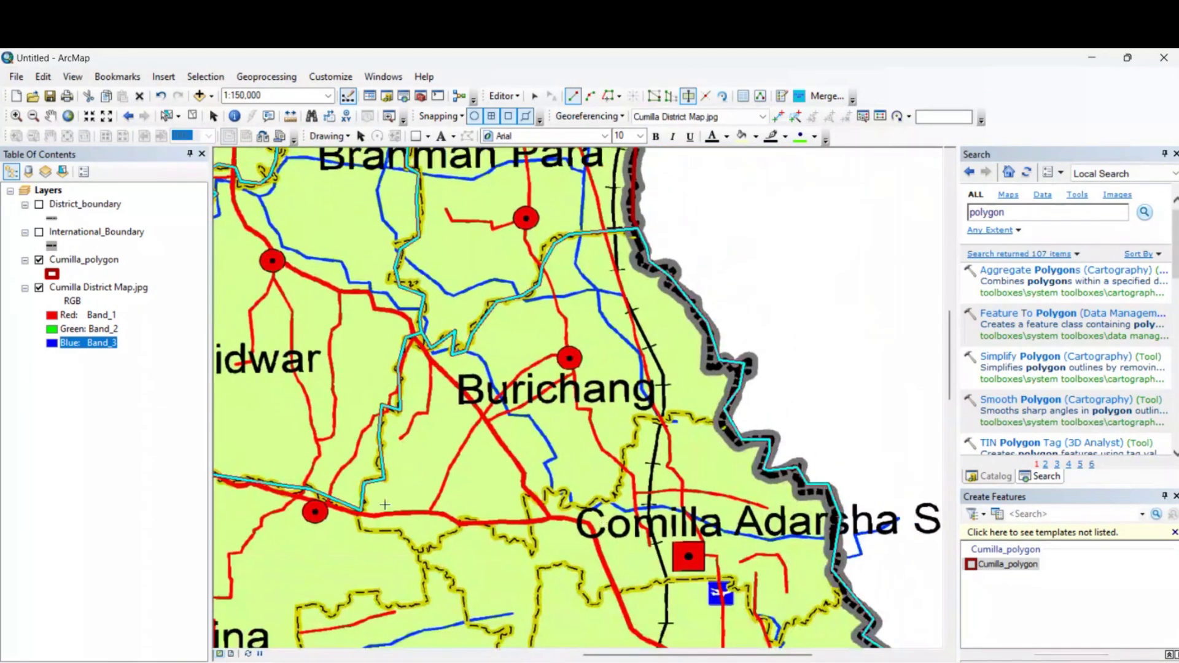
{"action": "scroll", "coordinate": [385, 504], "scroll_direction": "down", "scroll_amount": 3}
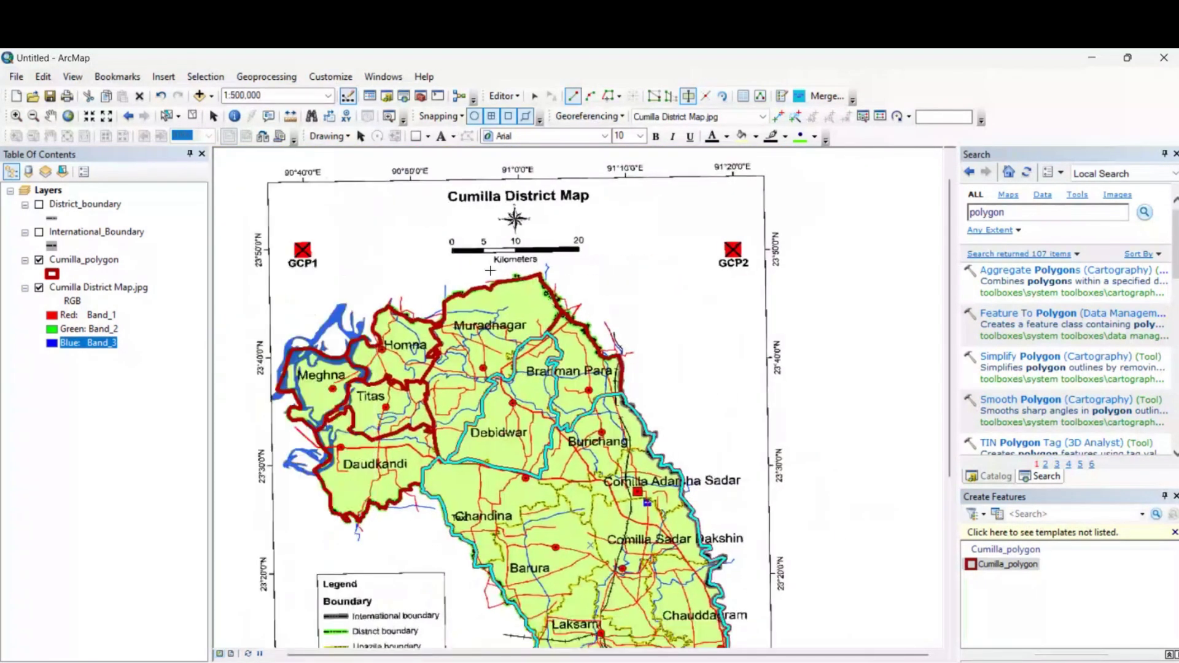
{"action": "scroll", "coordinate": [566, 476], "scroll_direction": "up", "scroll_amount": 3}
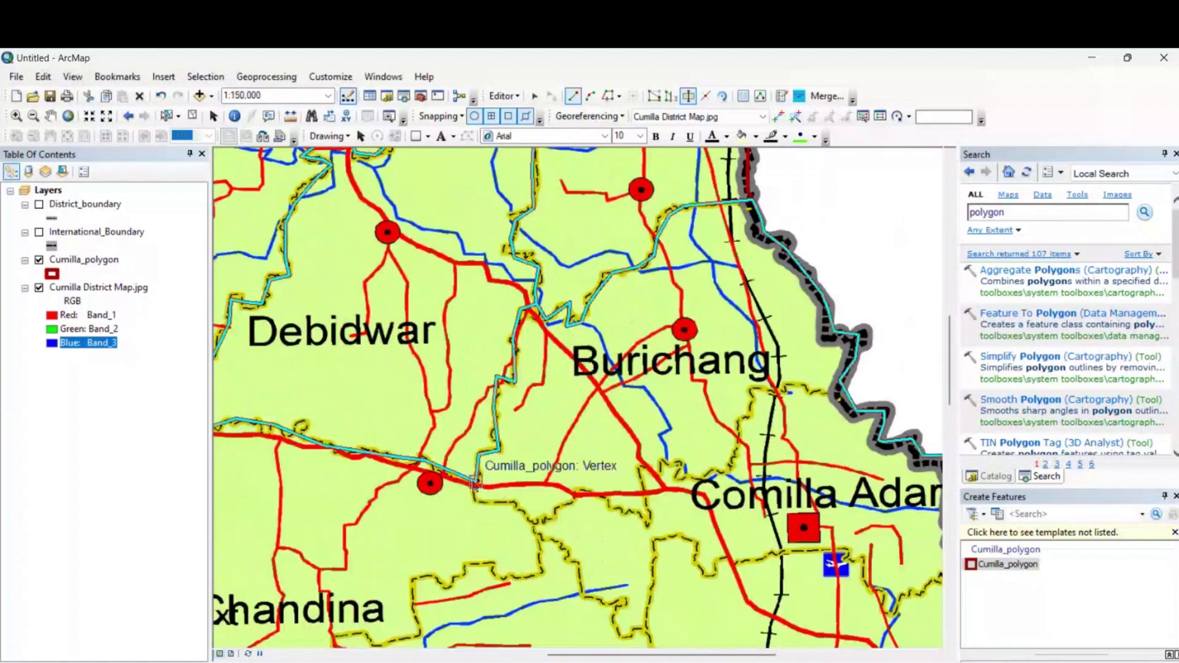
{"action": "left_click", "coordinate": [474, 494]}
{"action": "left_click", "coordinate": [514, 505]}
{"action": "left_click", "coordinate": [534, 524]}
{"action": "left_click", "coordinate": [562, 516]}
{"action": "left_click", "coordinate": [584, 486]}
{"action": "left_click", "coordinate": [614, 498]}
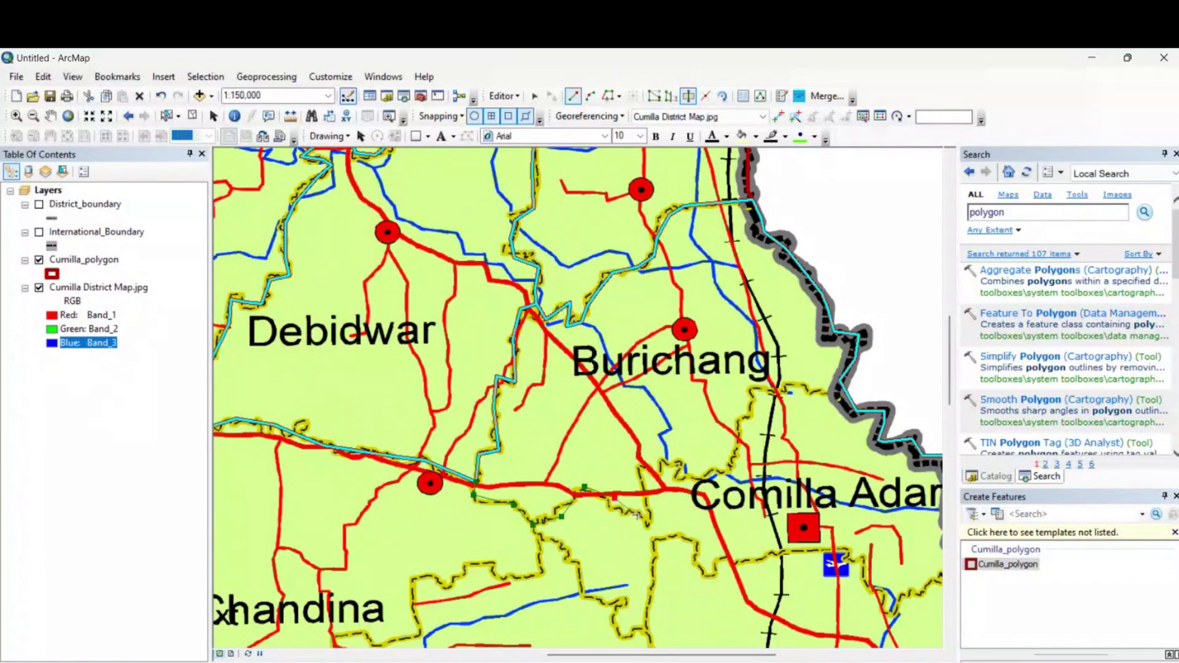
{"action": "left_click", "coordinate": [652, 520]}
{"action": "left_click", "coordinate": [638, 475]}
{"action": "left_click", "coordinate": [662, 460]}
{"action": "left_click", "coordinate": [678, 472]}
{"action": "left_click", "coordinate": [723, 466]}
{"action": "left_click", "coordinate": [736, 448]}
{"action": "left_click", "coordinate": [748, 420]}
{"action": "left_click", "coordinate": [751, 392]}
{"action": "left_click", "coordinate": [772, 390]}
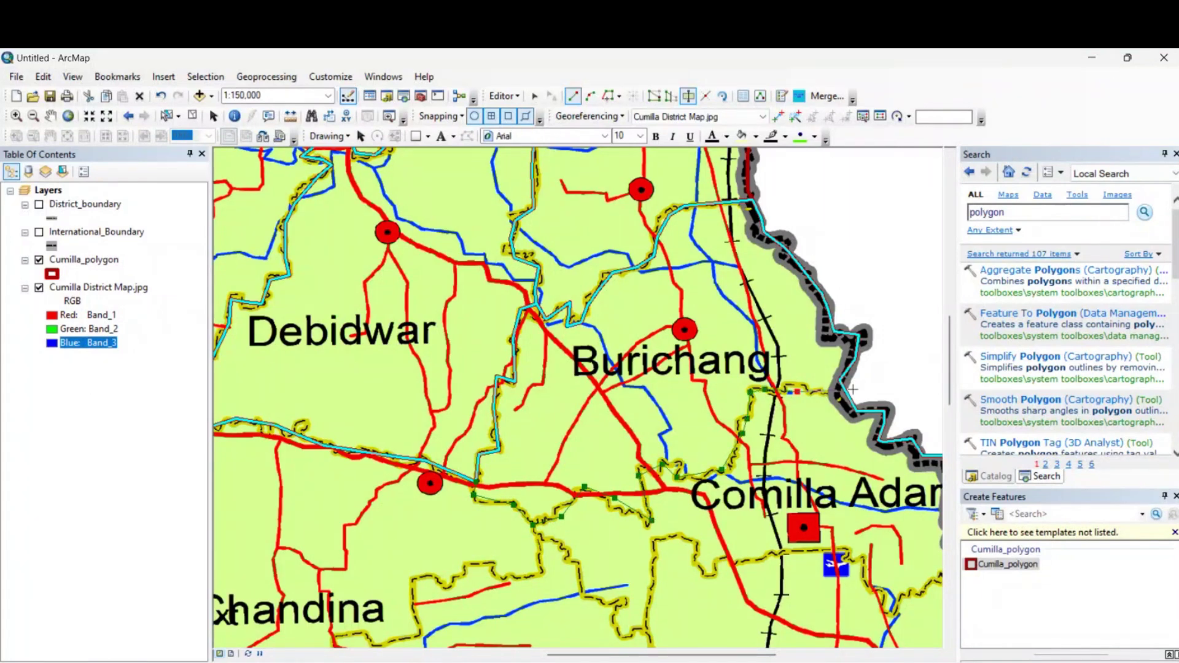
{"action": "double_click", "coordinate": [843, 388]}
- Cut Comilla Adarsha Sadar from the district polygon by tracing its boundary with Barura and Comilla Sadar Dakshin to the eastern district outline
{"action": "left_click_drag", "start_coordinate": [673, 516], "coordinate": [569, 335]}
{"action": "left_click", "coordinate": [426, 340]}
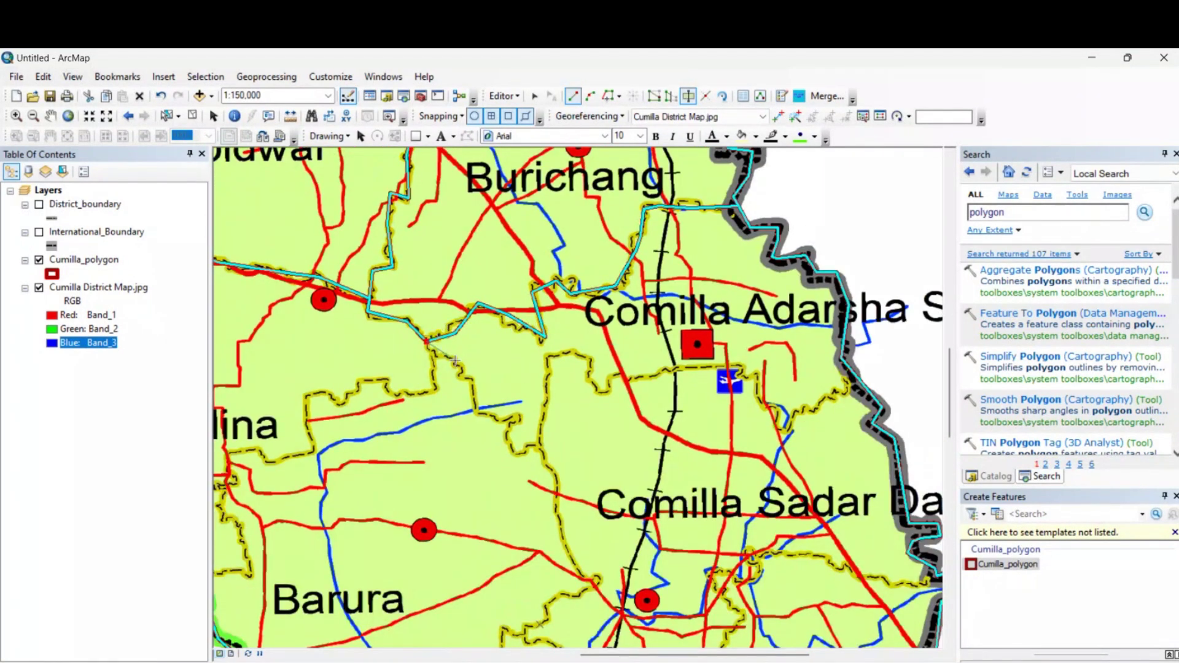
{"action": "left_click", "coordinate": [461, 367]}
{"action": "left_click", "coordinate": [477, 394]}
{"action": "left_click", "coordinate": [484, 425]}
{"action": "left_click", "coordinate": [512, 418]}
{"action": "left_click", "coordinate": [516, 459]}
{"action": "left_click", "coordinate": [538, 449]}
{"action": "left_click", "coordinate": [549, 386]}
{"action": "left_click", "coordinate": [547, 361]}
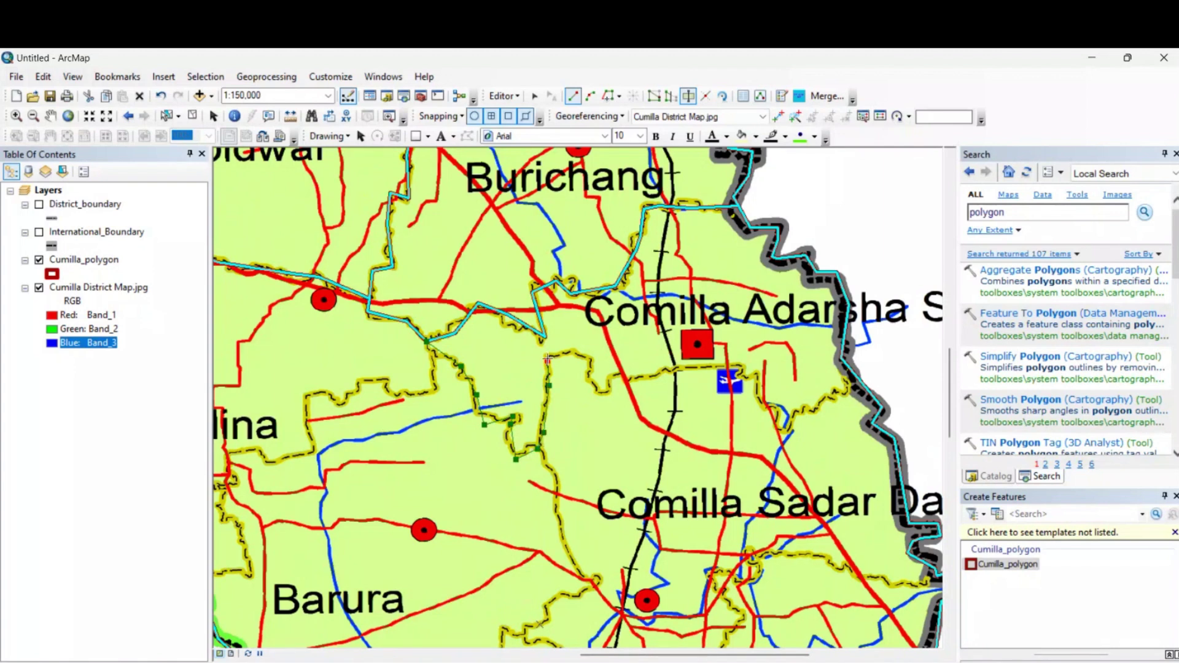
{"action": "left_click", "coordinate": [598, 357]}
{"action": "left_click", "coordinate": [596, 371]}
{"action": "left_click", "coordinate": [597, 387]}
{"action": "left_click", "coordinate": [614, 390]}
{"action": "left_click", "coordinate": [619, 381]}
{"action": "left_click", "coordinate": [718, 367]}
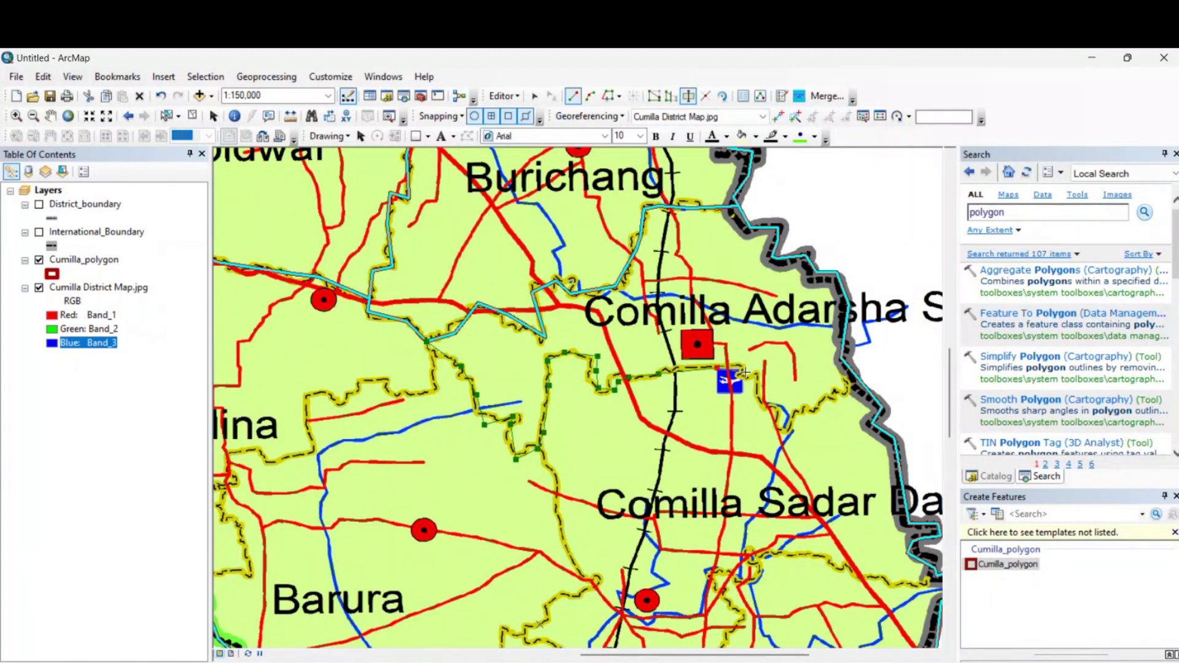
{"action": "left_click", "coordinate": [745, 366]}
{"action": "left_click", "coordinate": [753, 375]}
{"action": "left_click", "coordinate": [762, 400]}
{"action": "left_click", "coordinate": [850, 392]}
{"action": "double_click", "coordinate": [868, 355]}
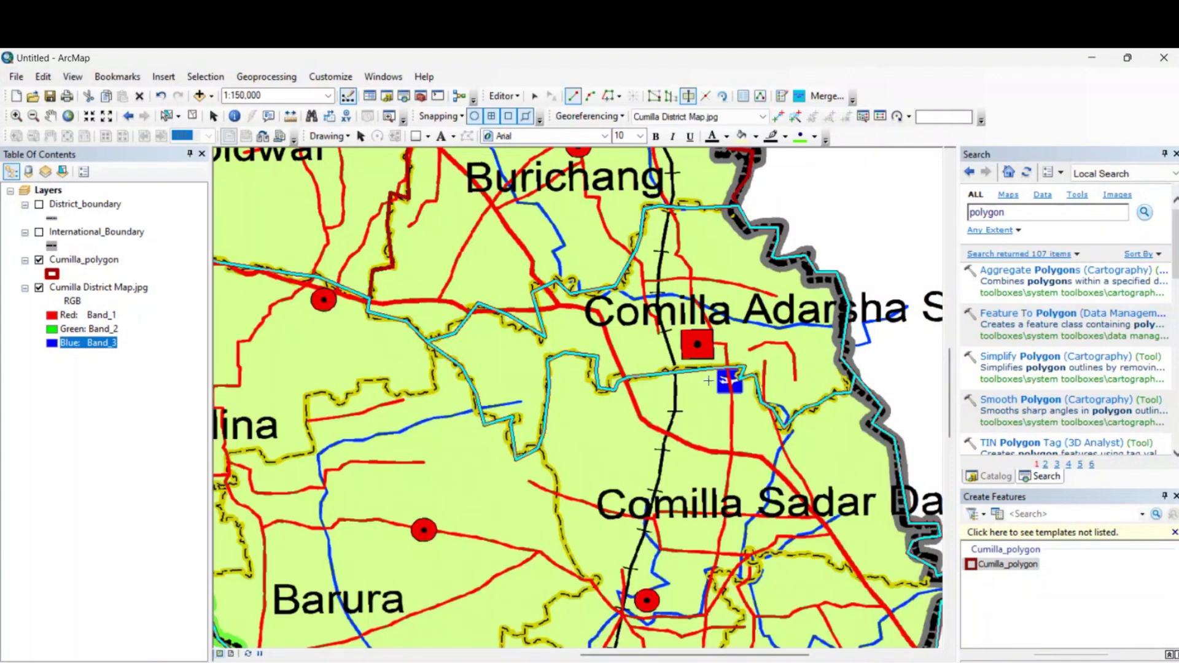
- Cut Chandina from Barura by tracing their shared boundary from the Comilla Adarsha Sadar edge to the southwestern district outline
{"action": "left_click_drag", "start_coordinate": [409, 534], "coordinate": [494, 469]}
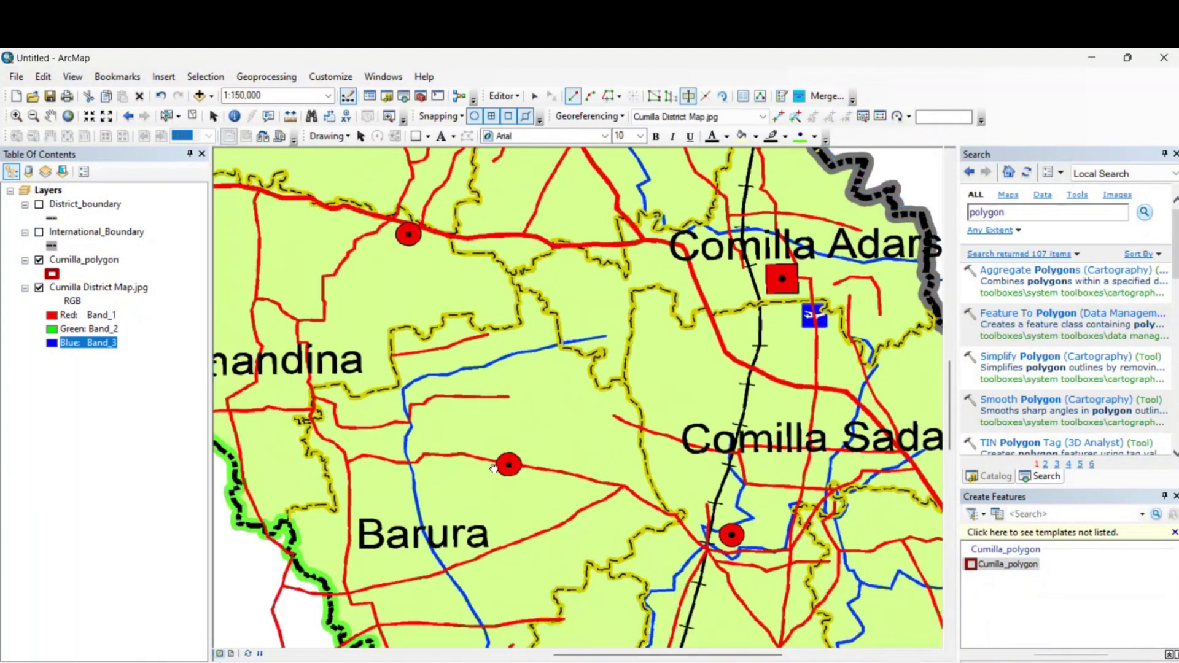
{"action": "left_click", "coordinate": [513, 281]}
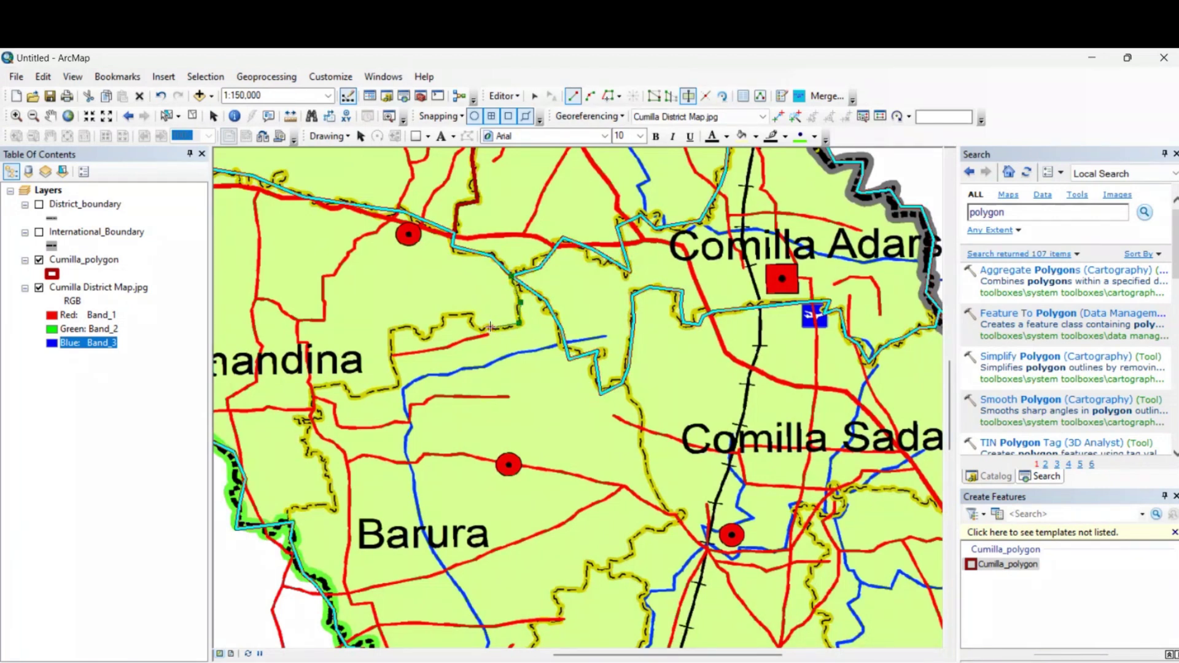
{"action": "left_click", "coordinate": [467, 316]}
{"action": "left_click", "coordinate": [431, 322]}
{"action": "left_click", "coordinate": [423, 336]}
{"action": "left_click", "coordinate": [393, 365]}
{"action": "left_click", "coordinate": [332, 382]}
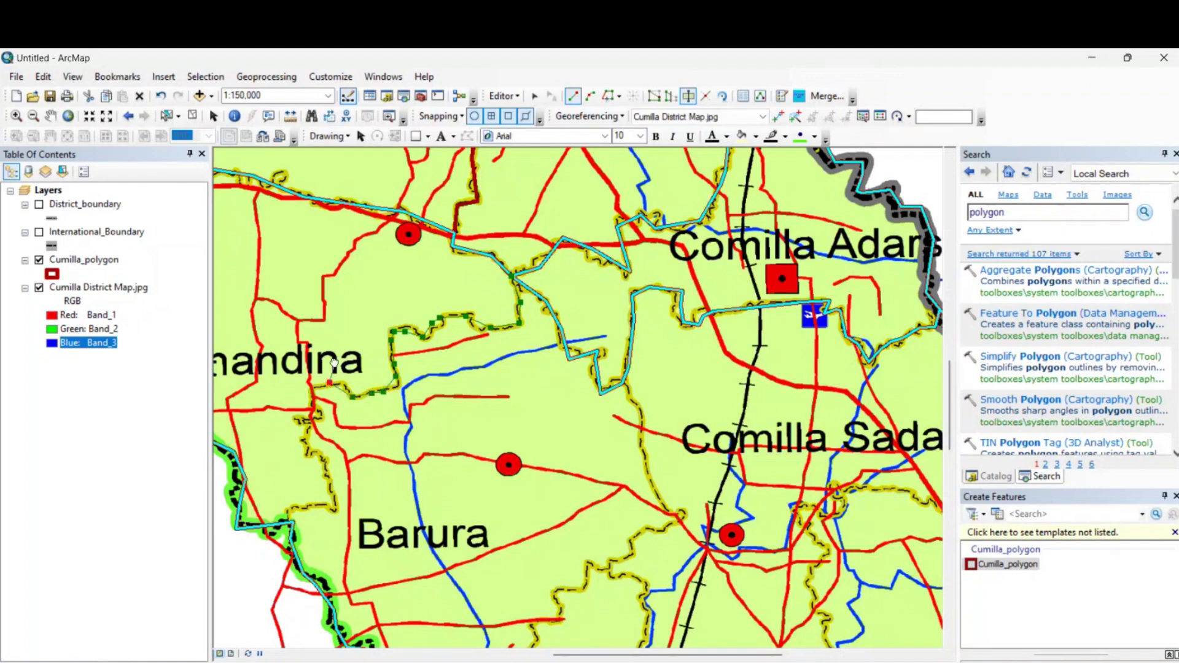
{"action": "scroll", "coordinate": [399, 393], "scroll_direction": "down", "scroll_amount": 2}
{"action": "key", "text": "Right"}
{"action": "key", "text": "Down"}
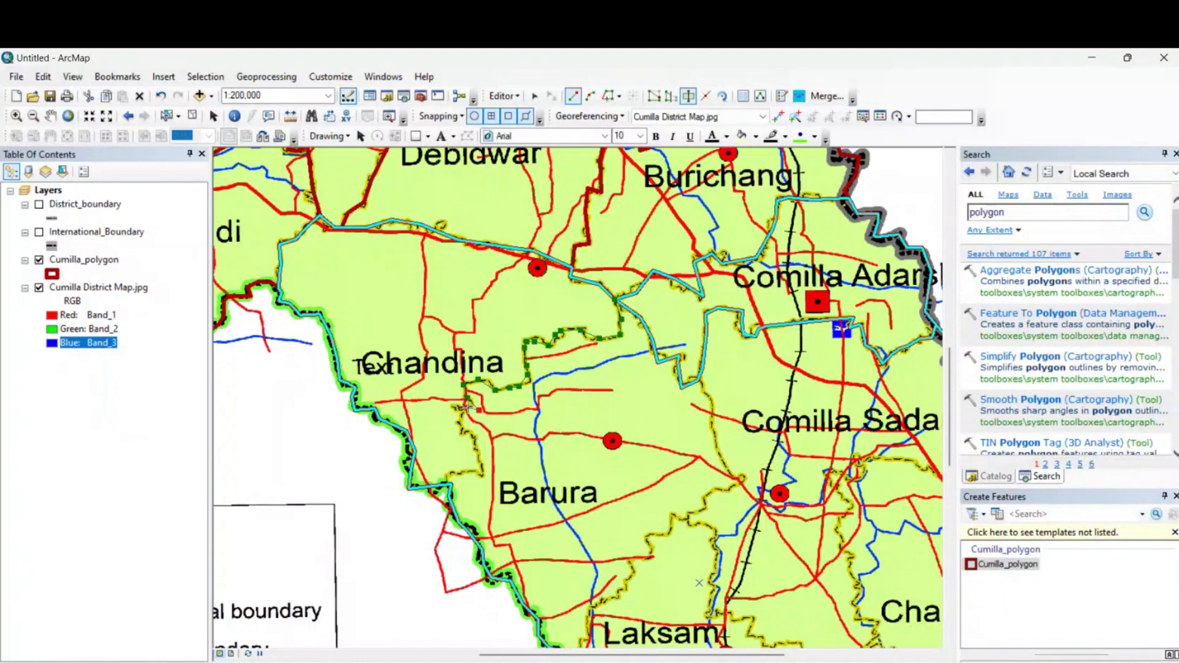
{"action": "left_click", "coordinate": [447, 405]}
{"action": "left_click", "coordinate": [459, 419]}
{"action": "left_click", "coordinate": [471, 436]}
{"action": "double_click", "coordinate": [440, 485]}
- Cut Barura from the remaining polygon by tracing its boundary with Comilla Sadar Dakshin and Laksam to the southwestern district outline
{"action": "left_click_drag", "start_coordinate": [441, 485], "coordinate": [483, 294]}
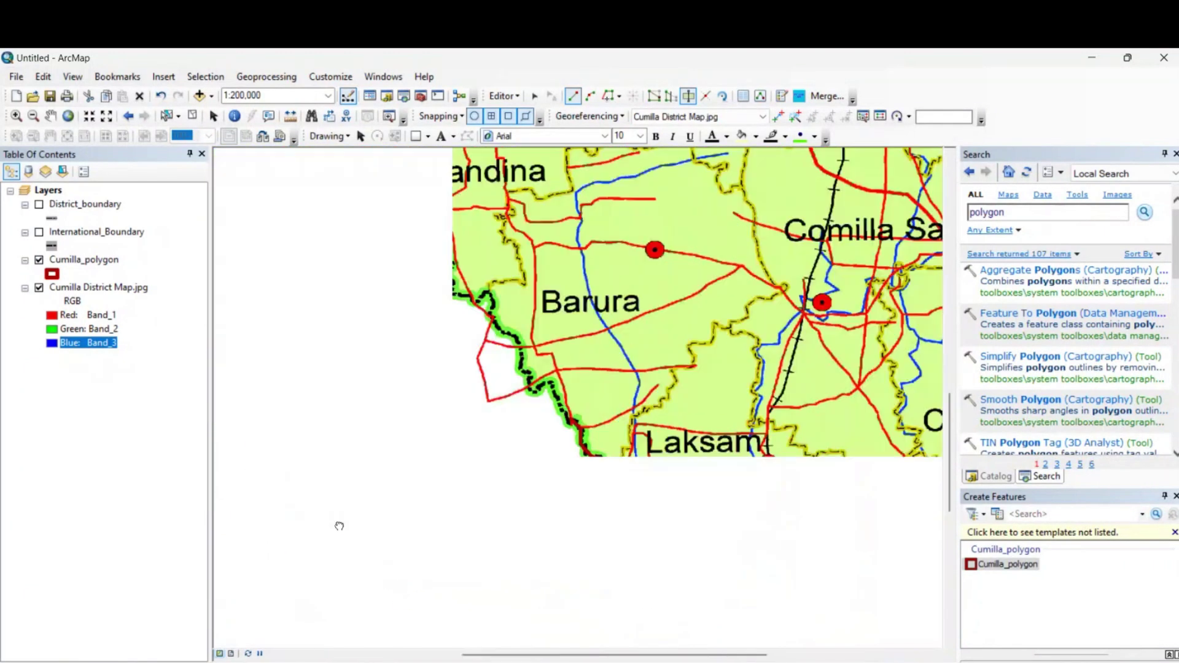
{"action": "left_click_drag", "start_coordinate": [766, 395], "coordinate": [546, 440]}
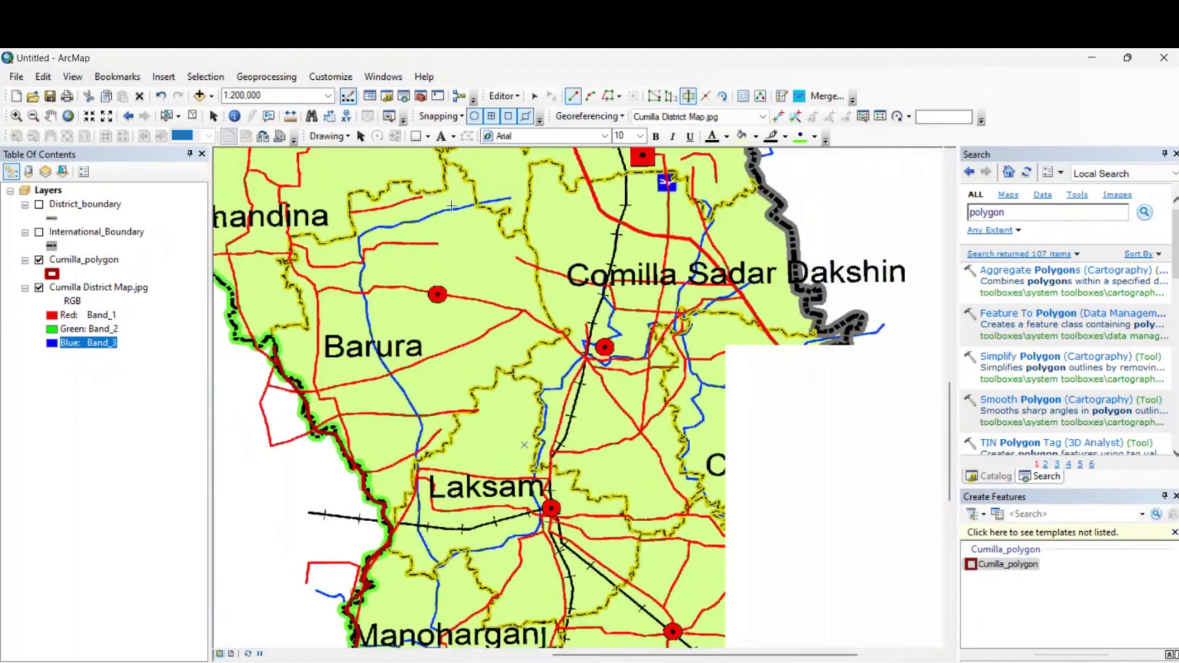
{"action": "left_click_drag", "start_coordinate": [456, 293], "coordinate": [483, 403]}
{"action": "left_click_drag", "start_coordinate": [549, 434], "coordinate": [538, 363]}
{"action": "left_click_drag", "start_coordinate": [497, 473], "coordinate": [451, 447]}
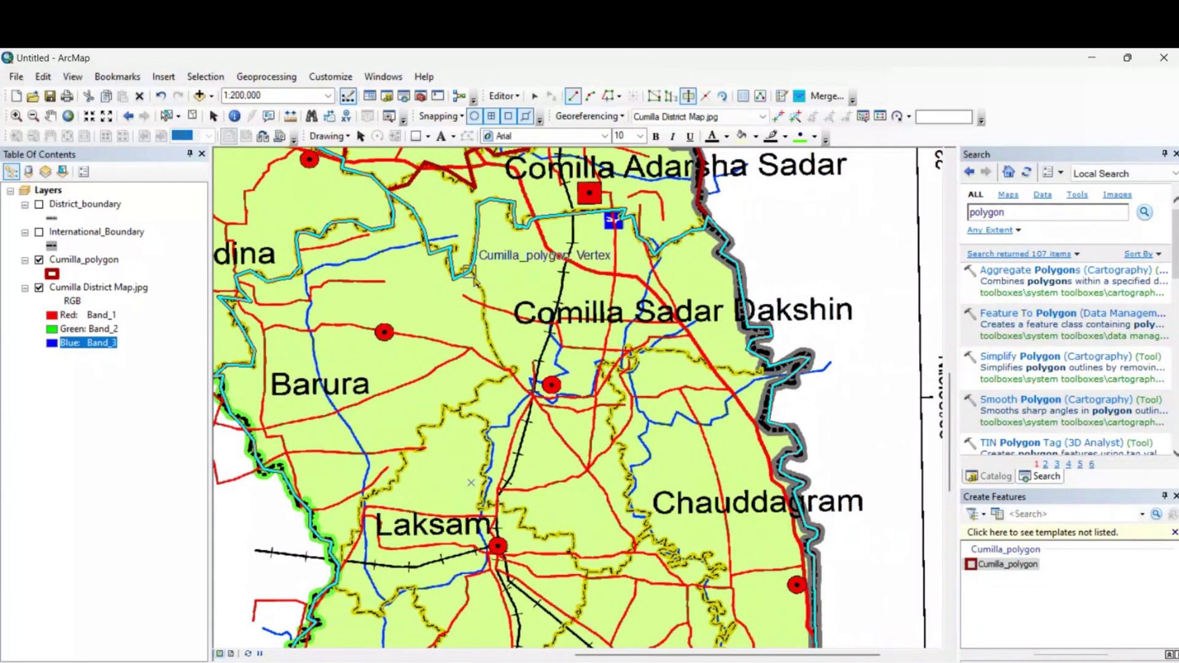
{"action": "left_click", "coordinate": [487, 330]}
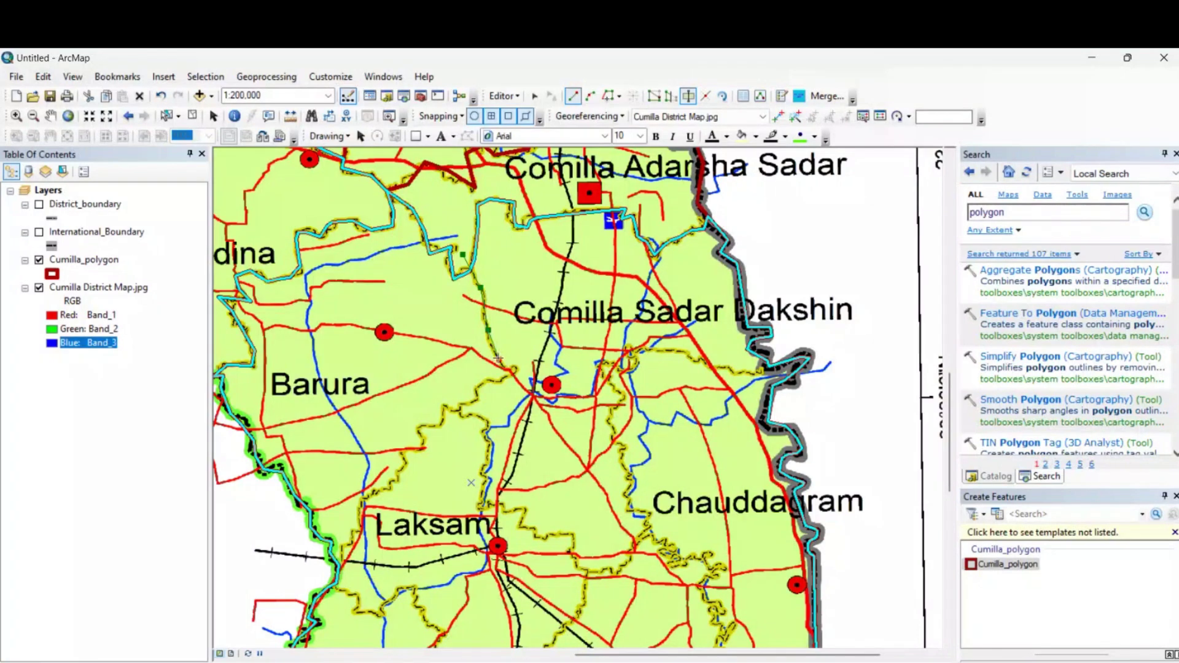
{"action": "left_click", "coordinate": [498, 359]}
{"action": "left_click", "coordinate": [488, 384]}
{"action": "mouse_move", "coordinate": [437, 343]}
{"action": "left_mouse_down"}
{"action": "mouse_move", "coordinate": [446, 391]}
{"action": "mouse_move", "coordinate": [555, 410]}
{"action": "mouse_move", "coordinate": [571, 381]}
{"action": "left_mouse_up"}
{"action": "left_click_drag", "start_coordinate": [468, 435], "coordinate": [584, 305]}
{"action": "mouse_move", "coordinate": [583, 372]}
{"action": "left_mouse_down"}
{"action": "mouse_move", "coordinate": [660, 320]}
{"action": "mouse_move", "coordinate": [494, 398]}
{"action": "left_mouse_up"}
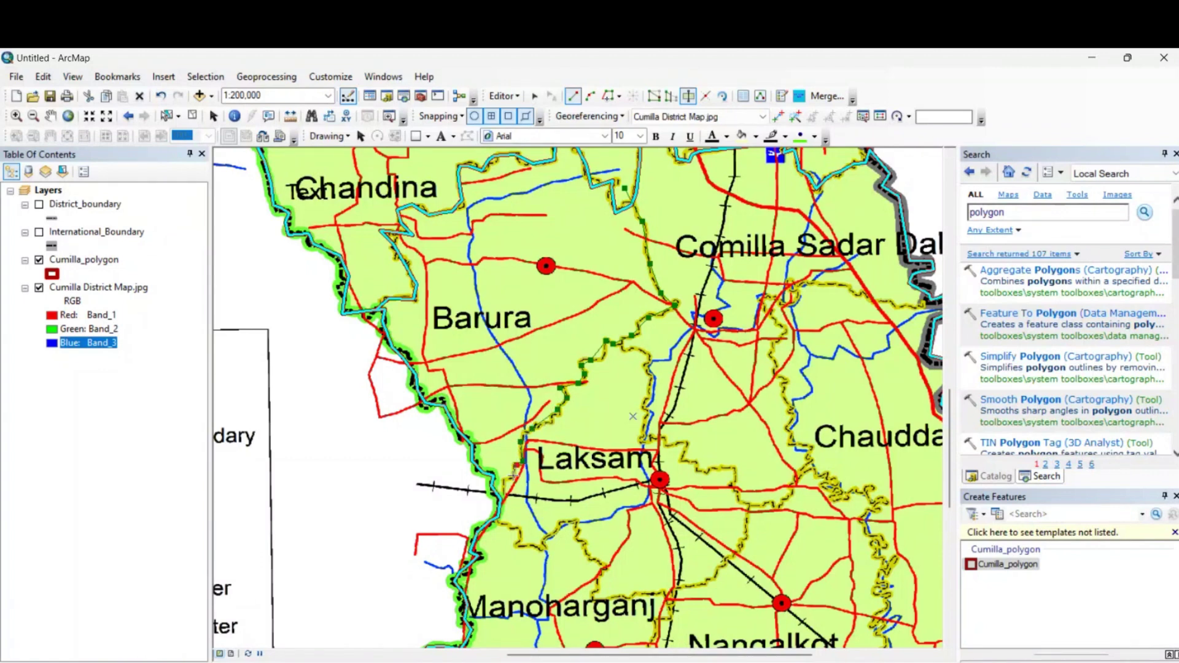
{"action": "double_click", "coordinate": [501, 507]}
- Cut Laksam from the remaining polygon by tracing its boundary with Manoharganj, Nangalkot and Comilla Sadar Dakshin from the western district outline to Barura's edge
{"action": "left_click_drag", "start_coordinate": [693, 433], "coordinate": [582, 396]}
{"action": "left_click_drag", "start_coordinate": [638, 331], "coordinate": [360, 499]}
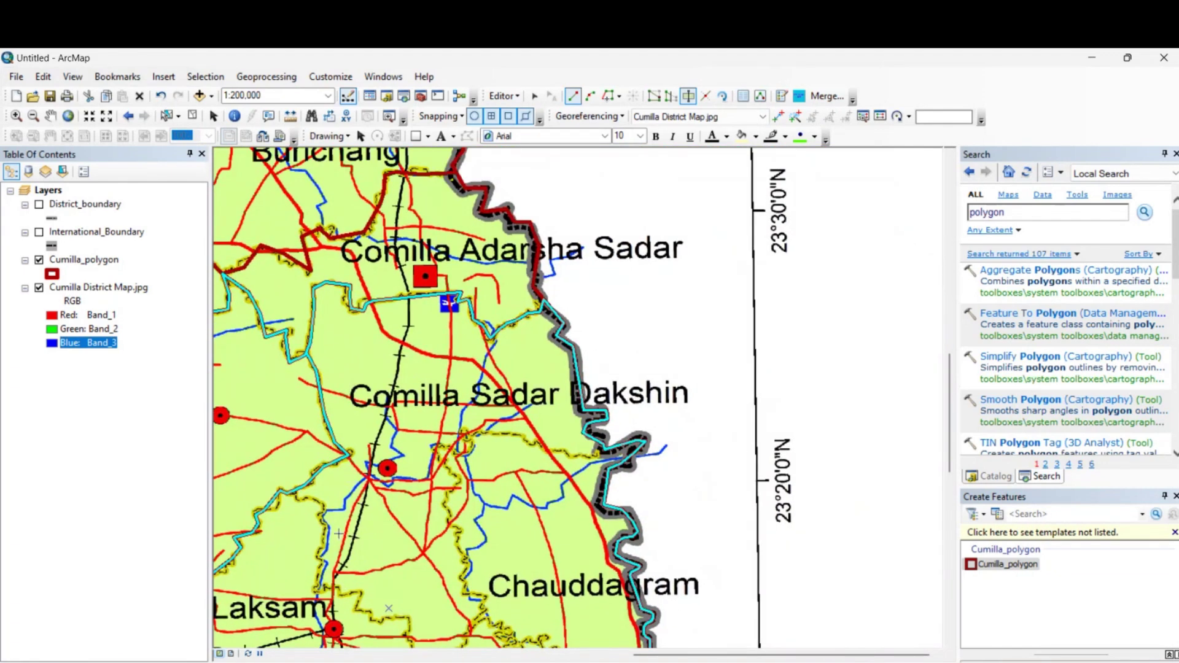
{"action": "left_click_drag", "start_coordinate": [224, 540], "coordinate": [392, 413]}
{"action": "left_click_drag", "start_coordinate": [564, 341], "coordinate": [493, 302]}
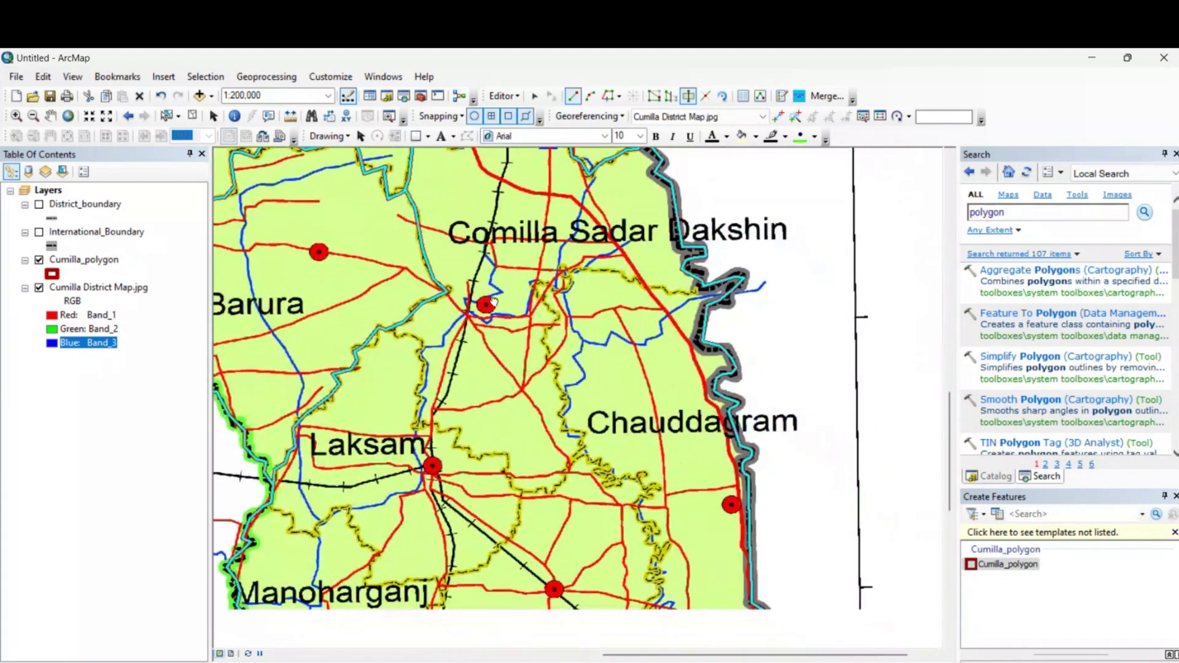
{"action": "left_click_drag", "start_coordinate": [393, 503], "coordinate": [408, 461]}
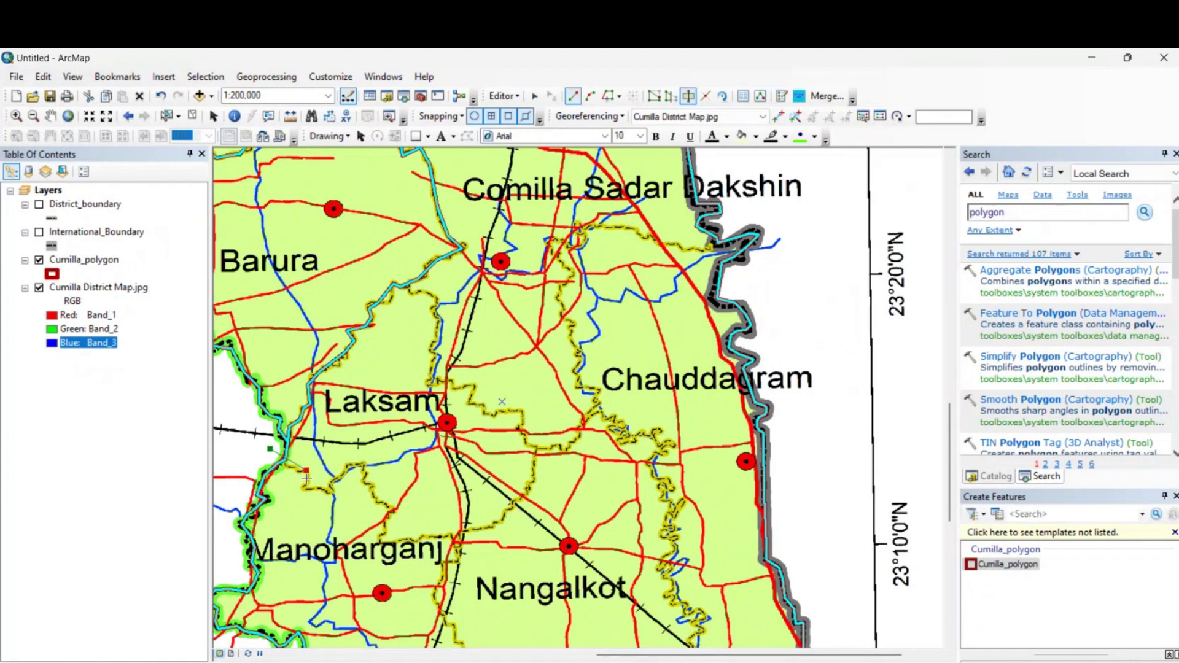
{"action": "left_click", "coordinate": [376, 489]}
{"action": "left_click", "coordinate": [395, 510]}
{"action": "left_click", "coordinate": [379, 531]}
{"action": "left_click", "coordinate": [414, 540]}
{"action": "left_click", "coordinate": [456, 534]}
{"action": "left_click", "coordinate": [488, 527]}
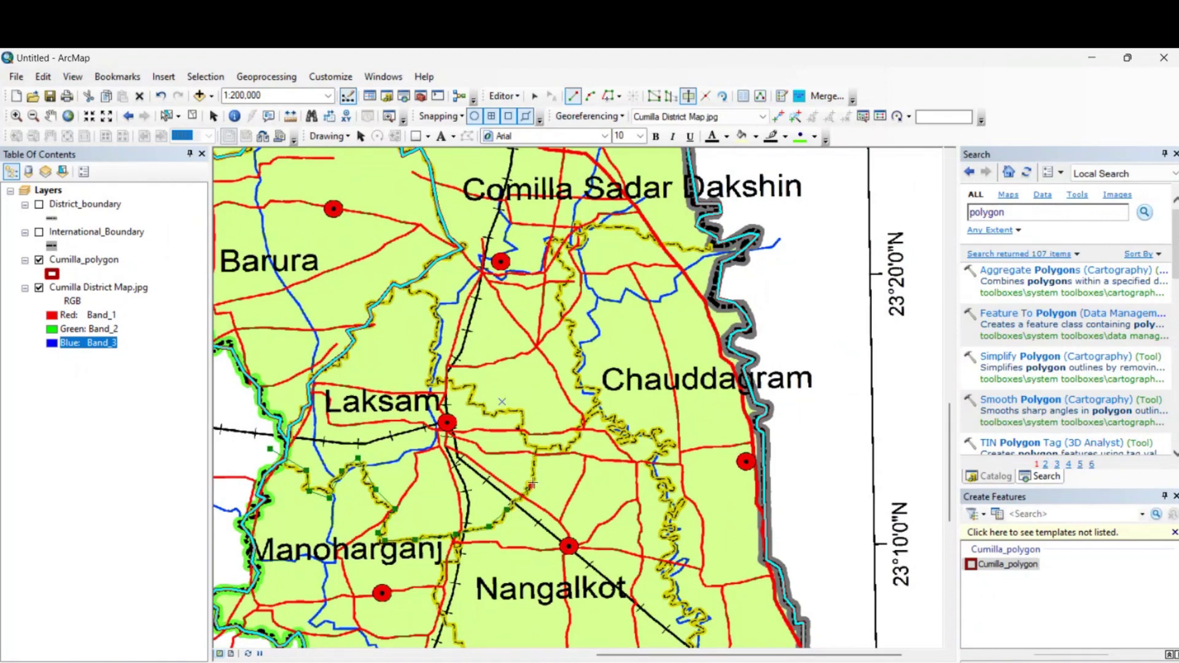
{"action": "left_click", "coordinate": [536, 462]}
{"action": "left_click", "coordinate": [532, 440]}
{"action": "left_click", "coordinate": [514, 428]}
{"action": "left_click", "coordinate": [517, 408]}
{"action": "left_click", "coordinate": [487, 404]}
{"action": "left_click", "coordinate": [466, 391]}
{"action": "left_click", "coordinate": [435, 326]}
{"action": "left_click", "coordinate": [423, 289]}
{"action": "double_click", "coordinate": [512, 278]}
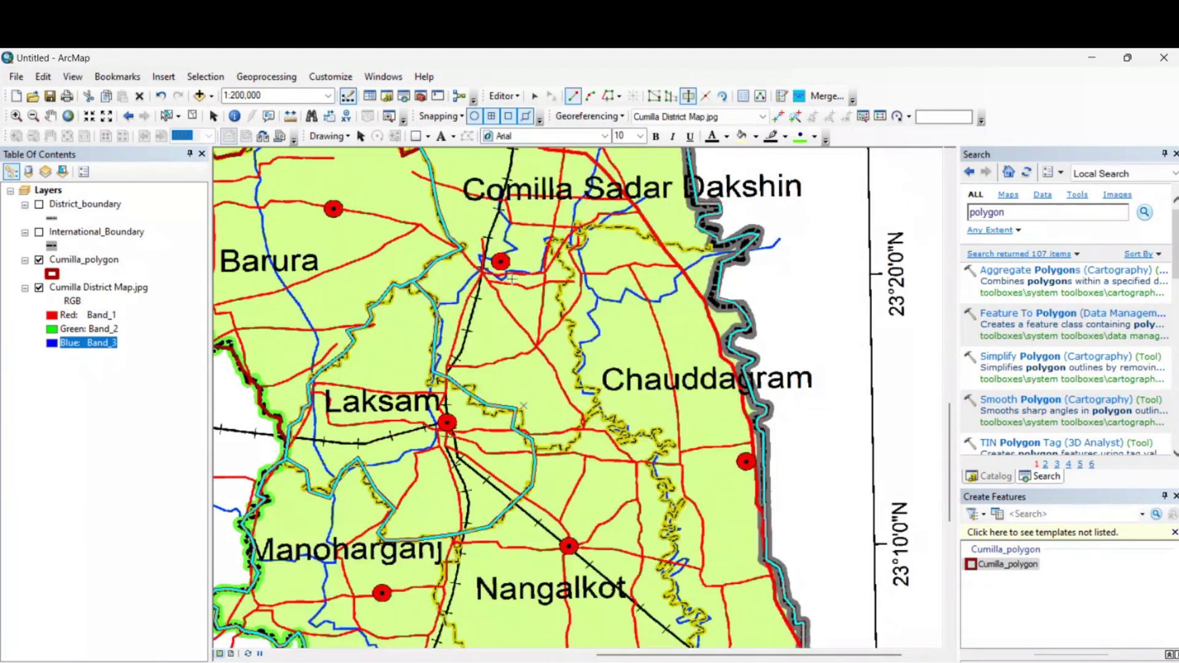
- Cut Comilla Sadar Dakshin from the remaining polygon by tracing its boundary with Nangalkot and Chauddagram from Laksam's eastern edge to the eastern district outline
{"action": "left_click_drag", "start_coordinate": [537, 284], "coordinate": [412, 356]}
{"action": "left_click_drag", "start_coordinate": [438, 522], "coordinate": [317, 437]}
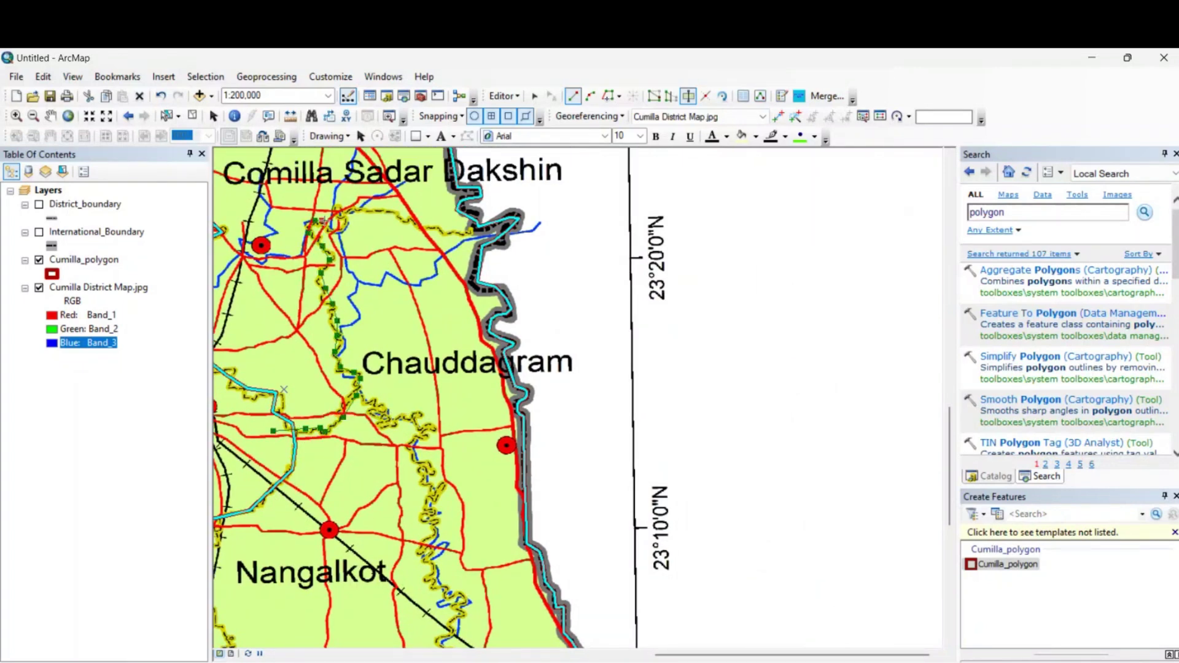
{"action": "left_click", "coordinate": [340, 218]}
{"action": "left_click", "coordinate": [363, 211]}
{"action": "left_click", "coordinate": [389, 212]}
{"action": "left_click", "coordinate": [409, 220]}
{"action": "left_click", "coordinate": [435, 230]}
{"action": "left_click", "coordinate": [458, 234]}
{"action": "double_click", "coordinate": [485, 228]}
- Cut Chauddagram from Nangalkot by tracing their winding shared boundary from Comilla Sadar Dakshin's edge to the southern district outline
{"action": "scroll", "coordinate": [433, 503], "scroll_direction": "down", "scroll_amount": 2}
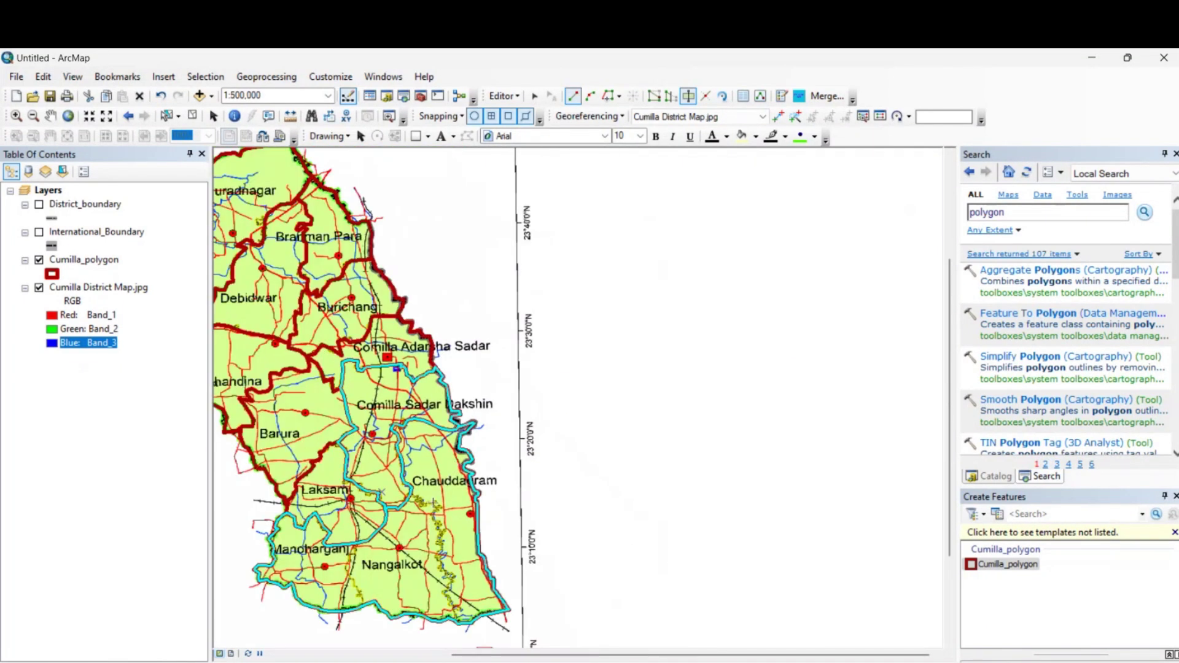
{"action": "scroll", "coordinate": [433, 503], "scroll_direction": "down", "scroll_amount": 1}
{"action": "scroll", "coordinate": [354, 278], "scroll_direction": "up", "scroll_amount": 3}
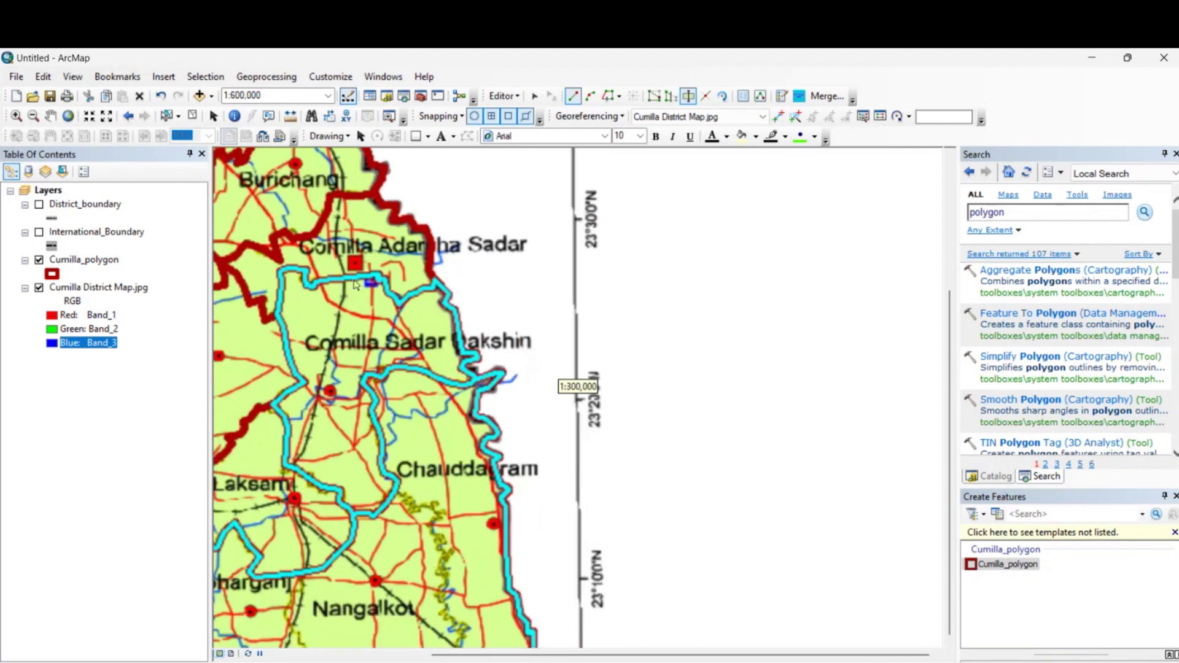
{"action": "scroll", "coordinate": [402, 511], "scroll_direction": "down", "scroll_amount": 3}
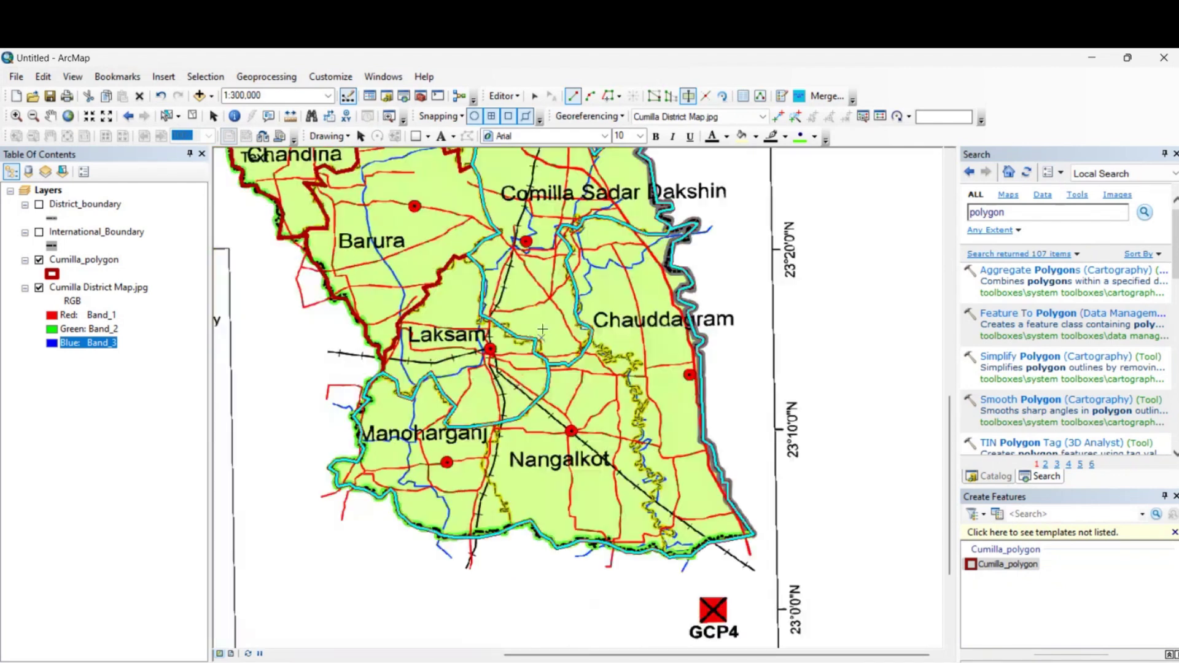
{"action": "scroll", "coordinate": [402, 387], "scroll_direction": "up", "scroll_amount": 3}
{"action": "left_click", "coordinate": [402, 387]}
{"action": "left_click", "coordinate": [425, 388]}
{"action": "left_click", "coordinate": [421, 403]}
{"action": "left_click", "coordinate": [431, 440]}
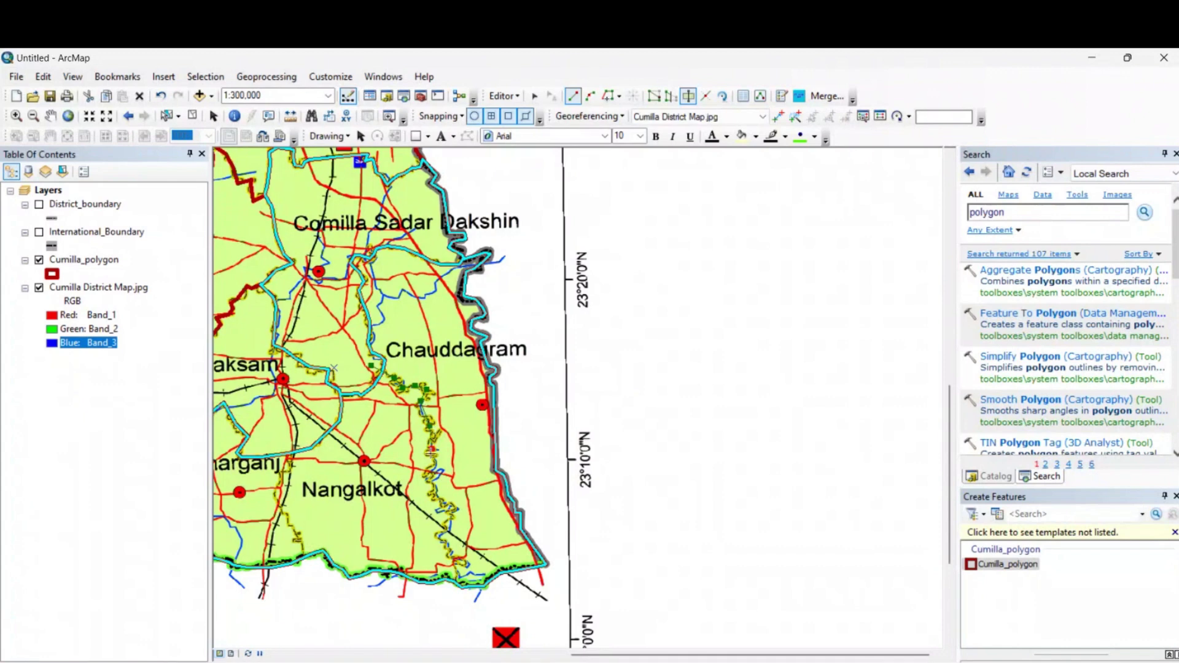
{"action": "left_click", "coordinate": [430, 484]}
{"action": "left_click", "coordinate": [446, 506]}
{"action": "left_click", "coordinate": [446, 538]}
{"action": "double_click", "coordinate": [460, 610]}
- Examine how closely the cut line between Chauddagram and Nangalkot follows the winding boundary on the scanned map
{"action": "scroll", "coordinate": [406, 393], "scroll_direction": "up", "scroll_amount": 6}
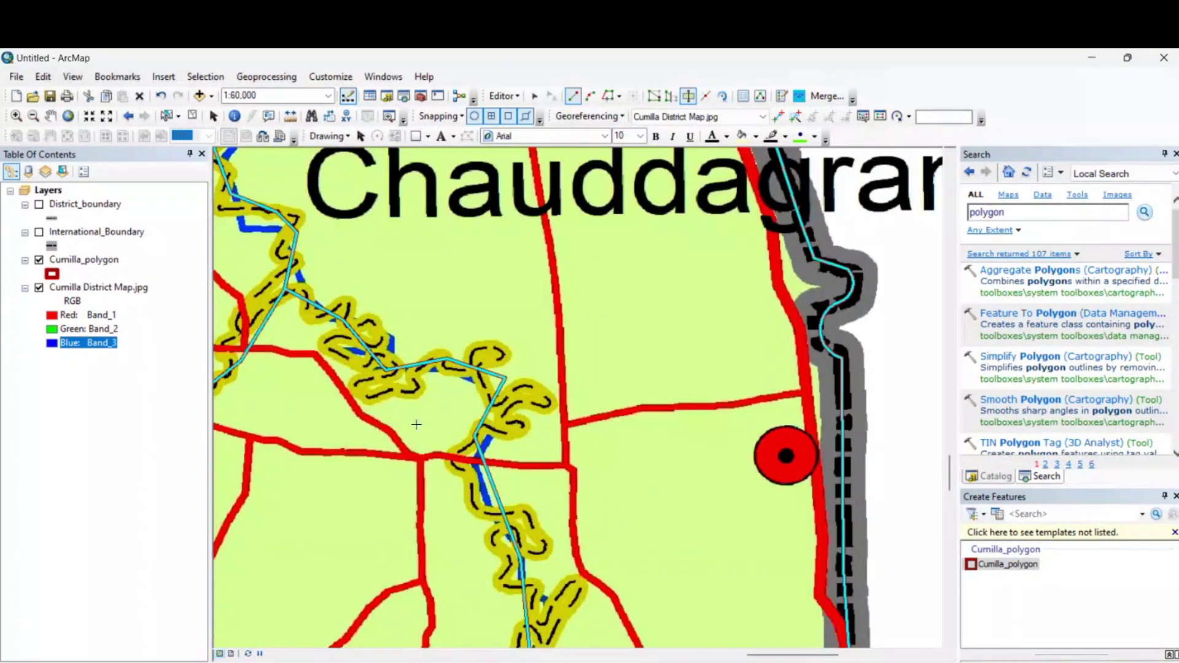
{"action": "scroll", "coordinate": [385, 380], "scroll_direction": "down", "scroll_amount": 3}
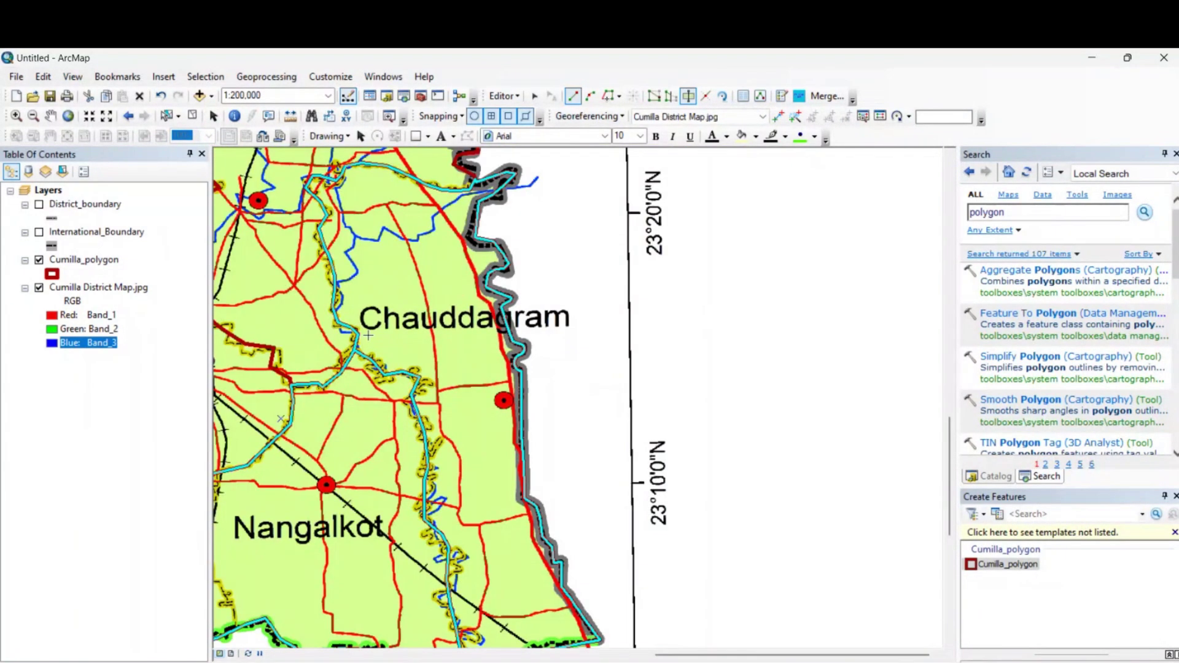
{"action": "scroll", "coordinate": [349, 299], "scroll_direction": "up", "scroll_amount": 4}
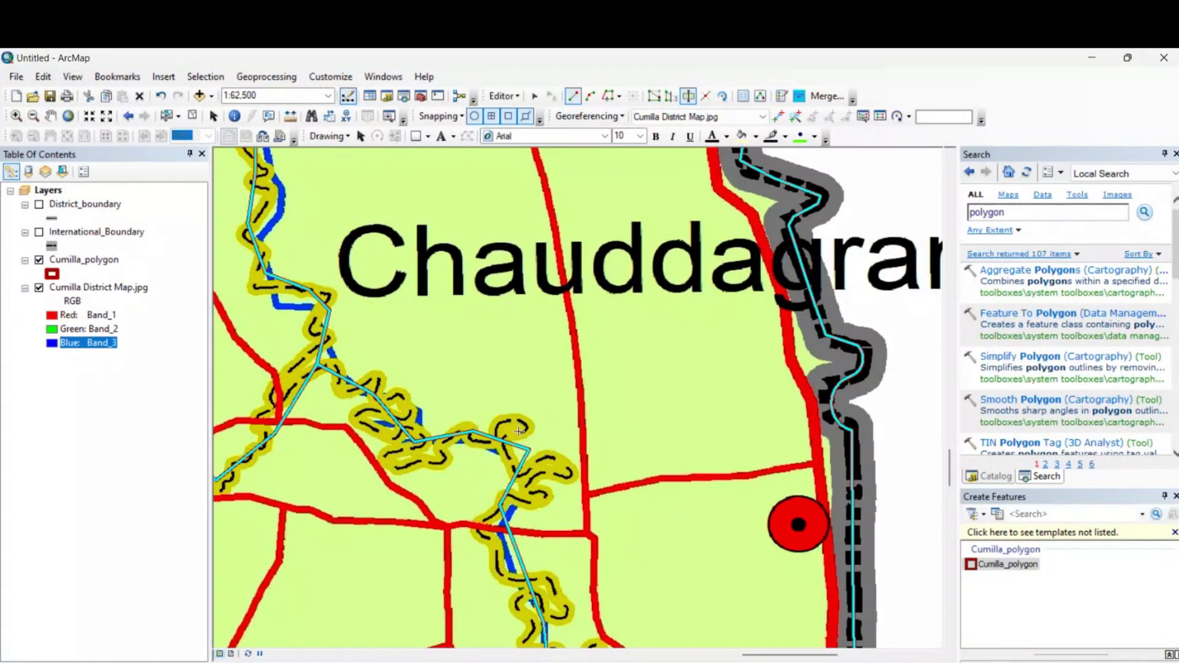
{"action": "scroll", "coordinate": [499, 572], "scroll_direction": "down", "scroll_amount": 1}
{"action": "left_click_drag", "start_coordinate": [516, 510], "coordinate": [457, 413]}
{"action": "left_click_drag", "start_coordinate": [487, 486], "coordinate": [459, 330]}
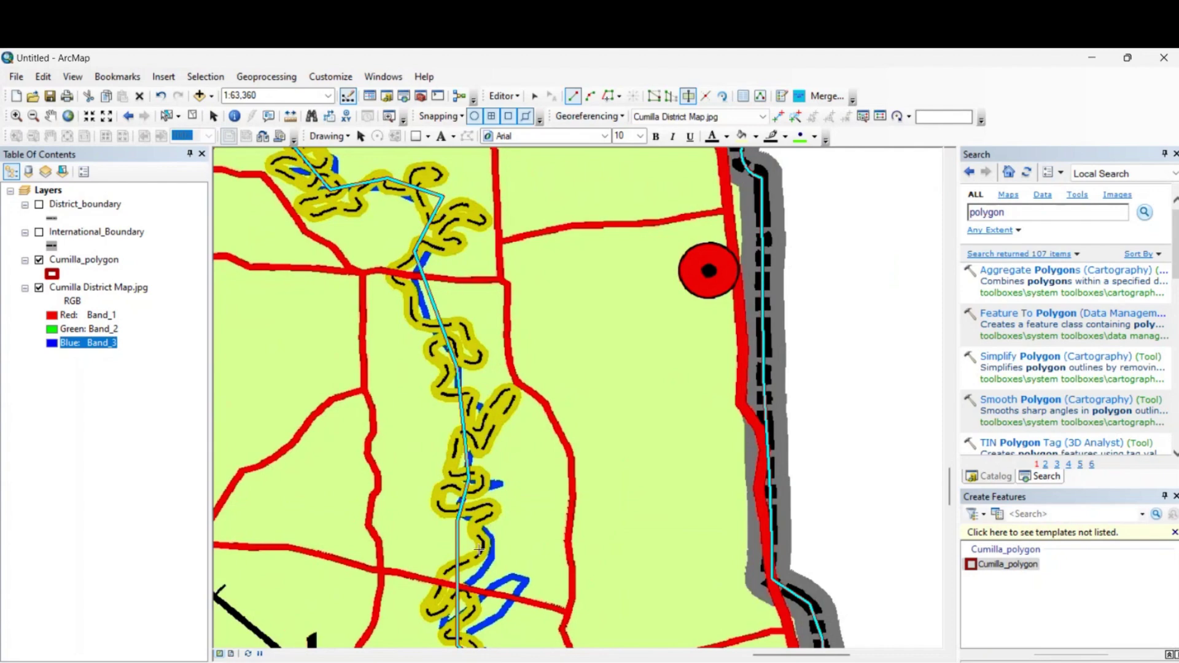
- Cut Manoharganj from Nangalkot by tracing their shared boundary from Laksam's southern edge to the southern district outline
{"action": "scroll", "coordinate": [480, 550], "scroll_direction": "down", "scroll_amount": 5}
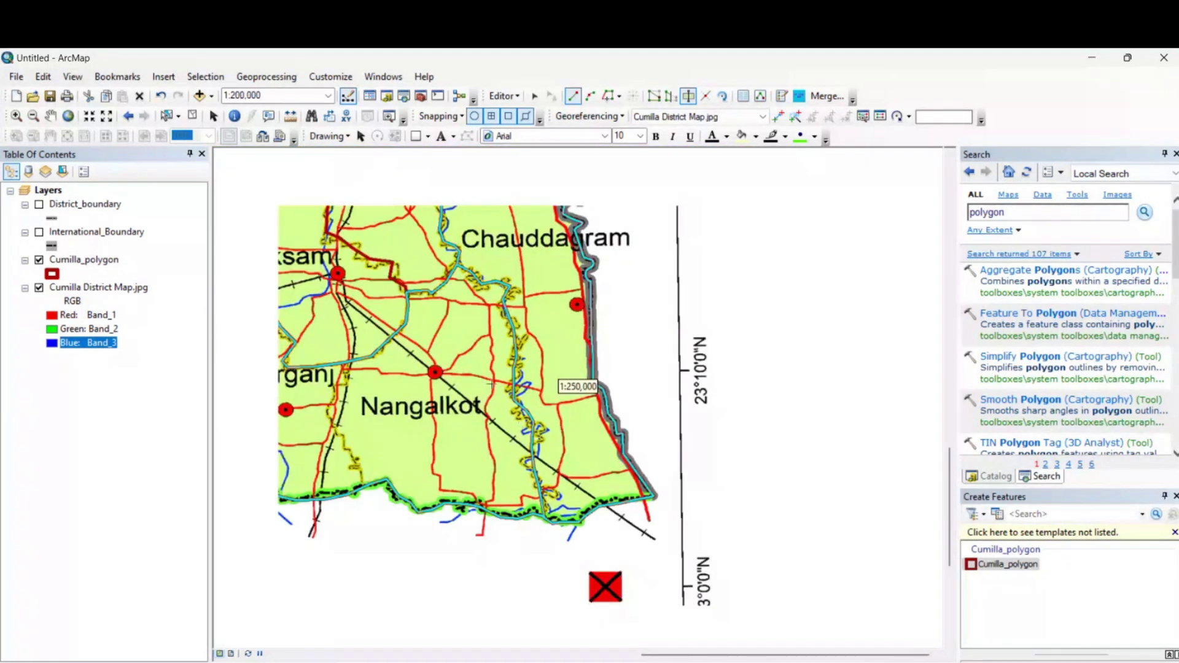
{"action": "scroll", "coordinate": [491, 384], "scroll_direction": "up", "scroll_amount": 3}
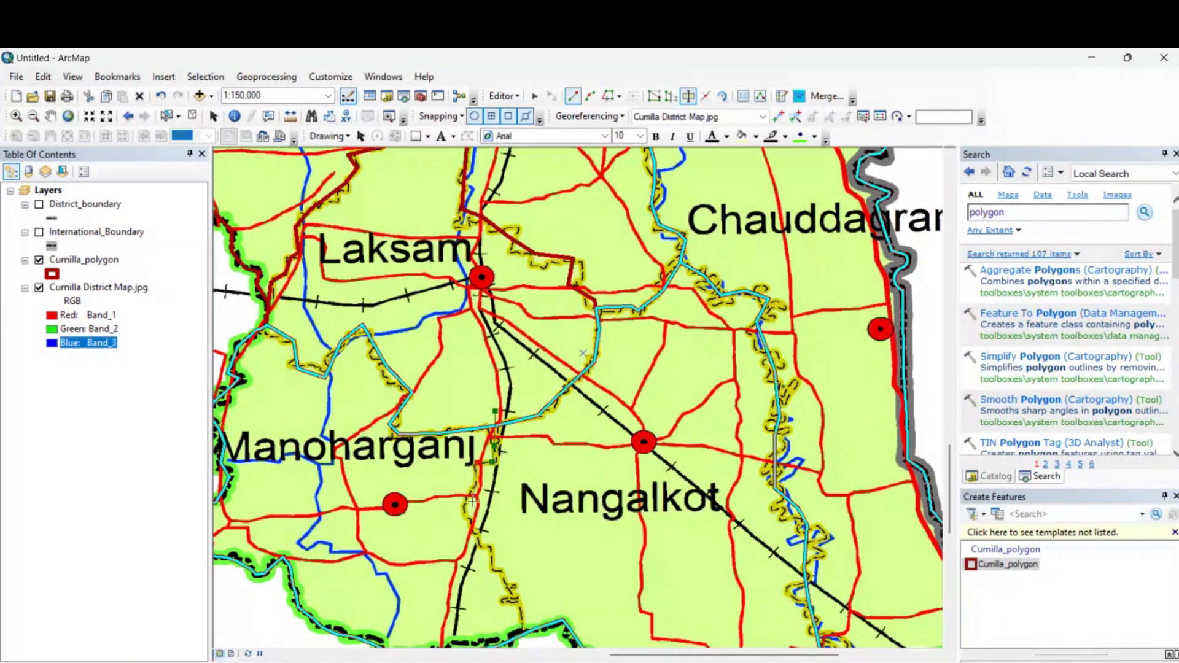
{"action": "scroll", "coordinate": [556, 384], "scroll_direction": "down", "scroll_amount": 4}
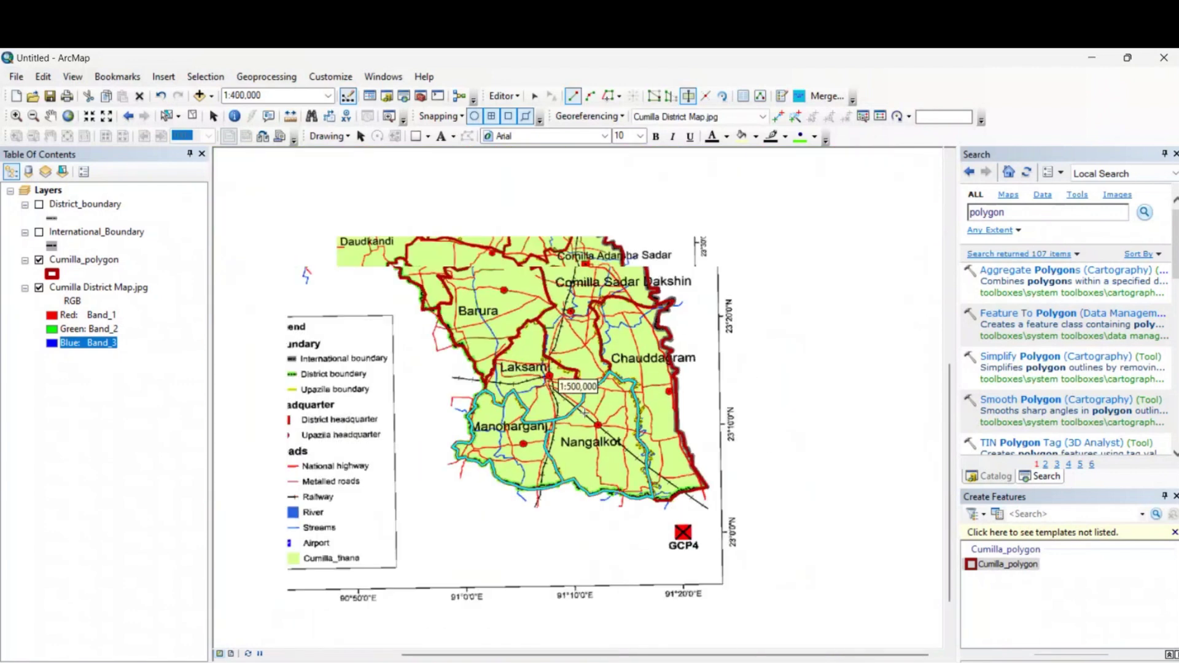
- Stop the editing session and hide the Cumilla District Map.jpg layer so only the upazila polygons are shown
{"action": "scroll", "coordinate": [585, 412], "scroll_direction": "down", "scroll_amount": 2}
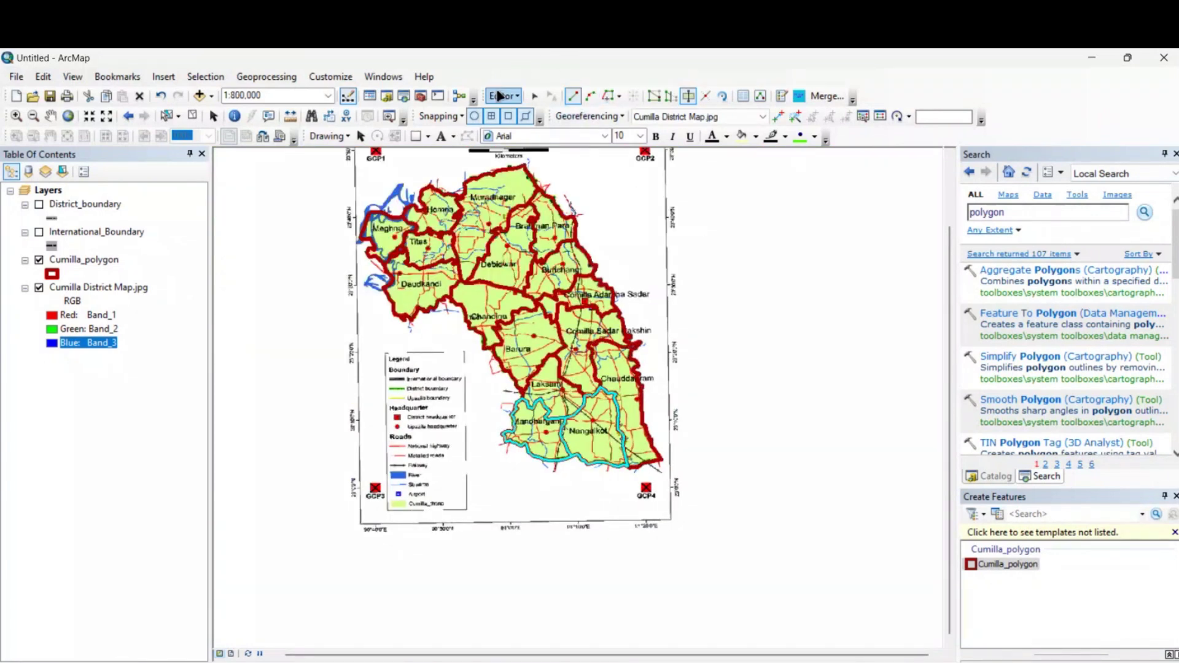
{"action": "left_click", "coordinate": [500, 95]}
{"action": "left_click", "coordinate": [519, 96]}
{"action": "left_click", "coordinate": [519, 95]}
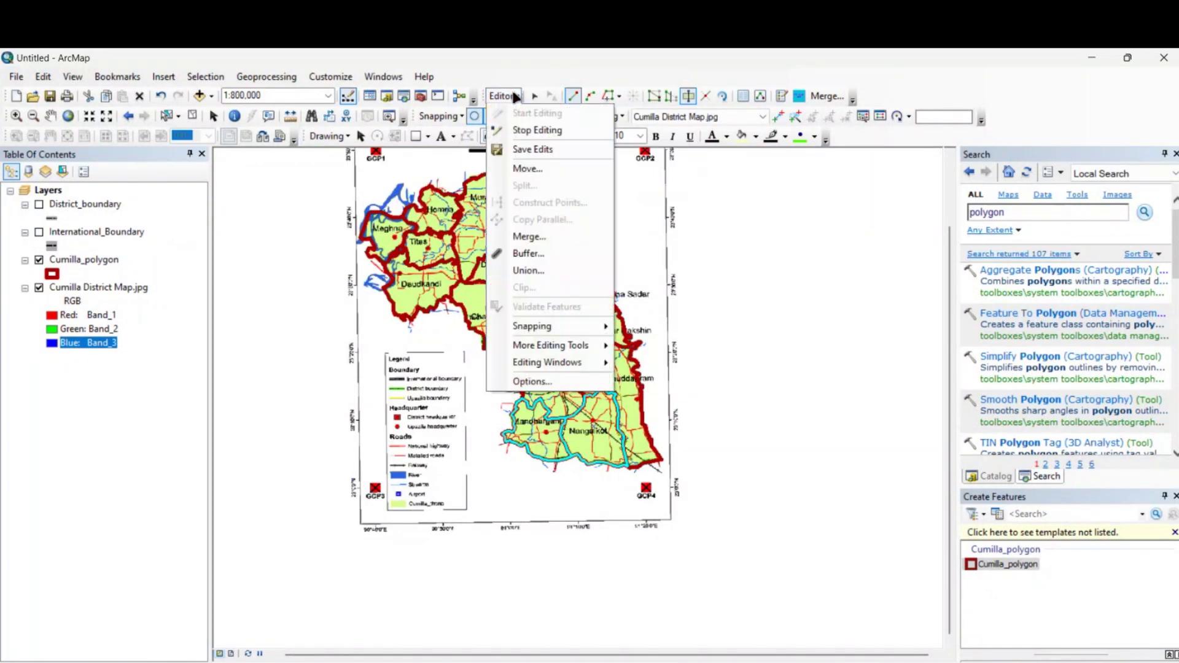
{"action": "left_click", "coordinate": [516, 95]}
{"action": "left_click", "coordinate": [516, 95]}
{"action": "left_click", "coordinate": [528, 130]}
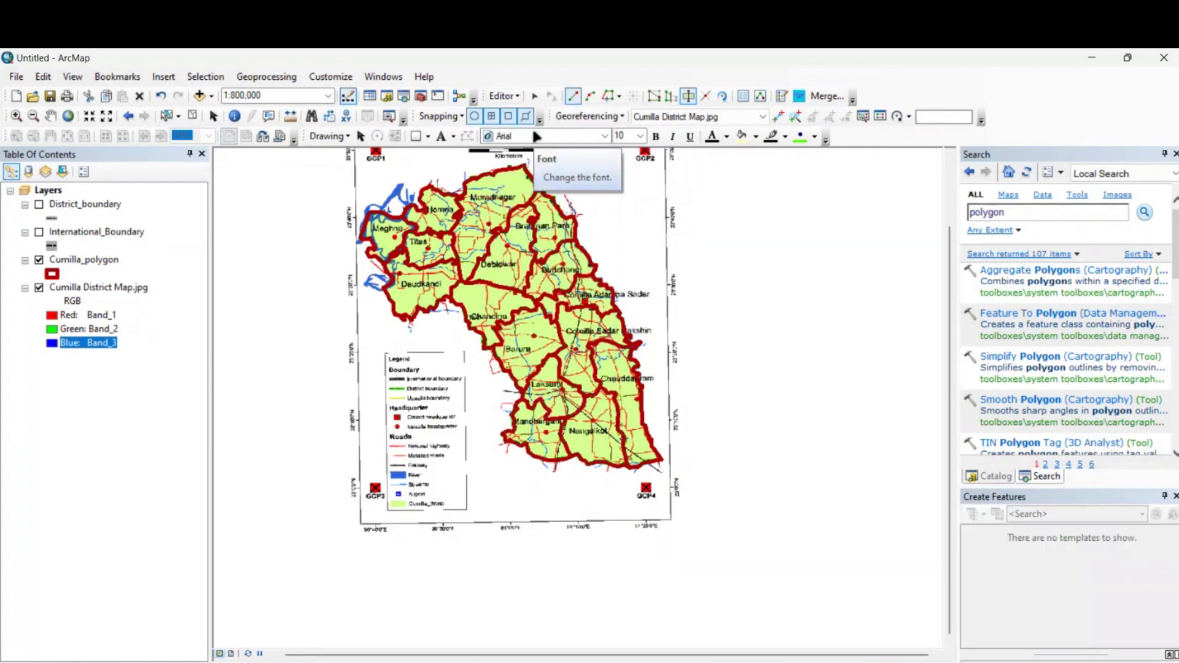
{"action": "left_click_drag", "start_coordinate": [698, 264], "coordinate": [741, 338]}
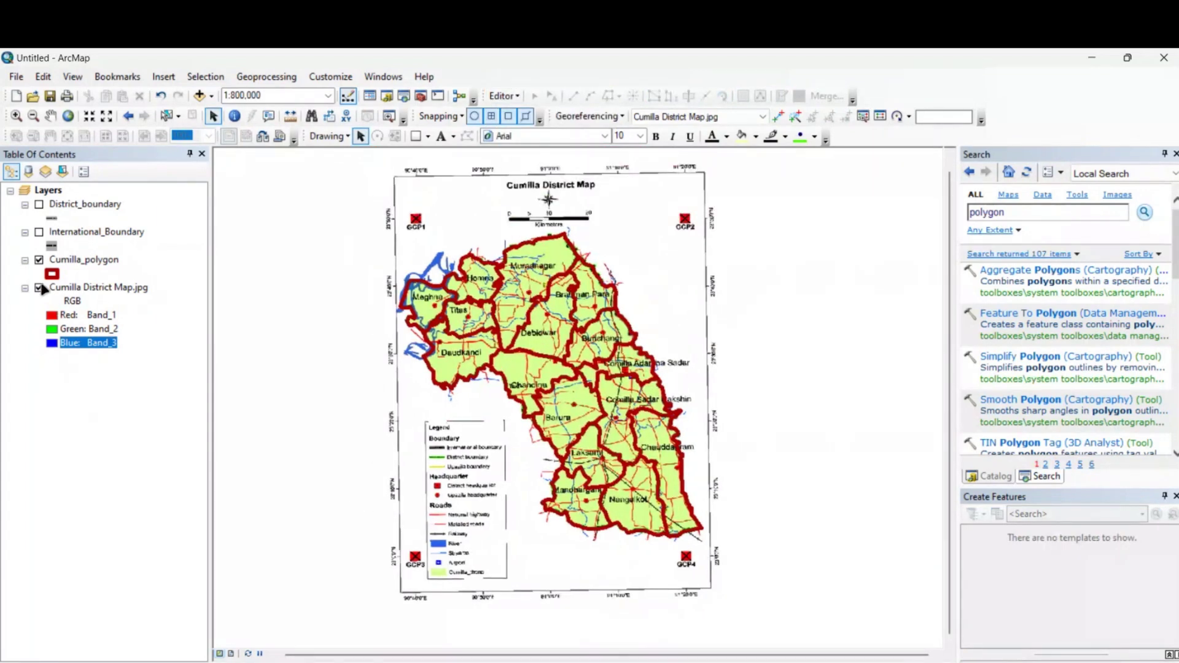
{"action": "left_click", "coordinate": [40, 287]}
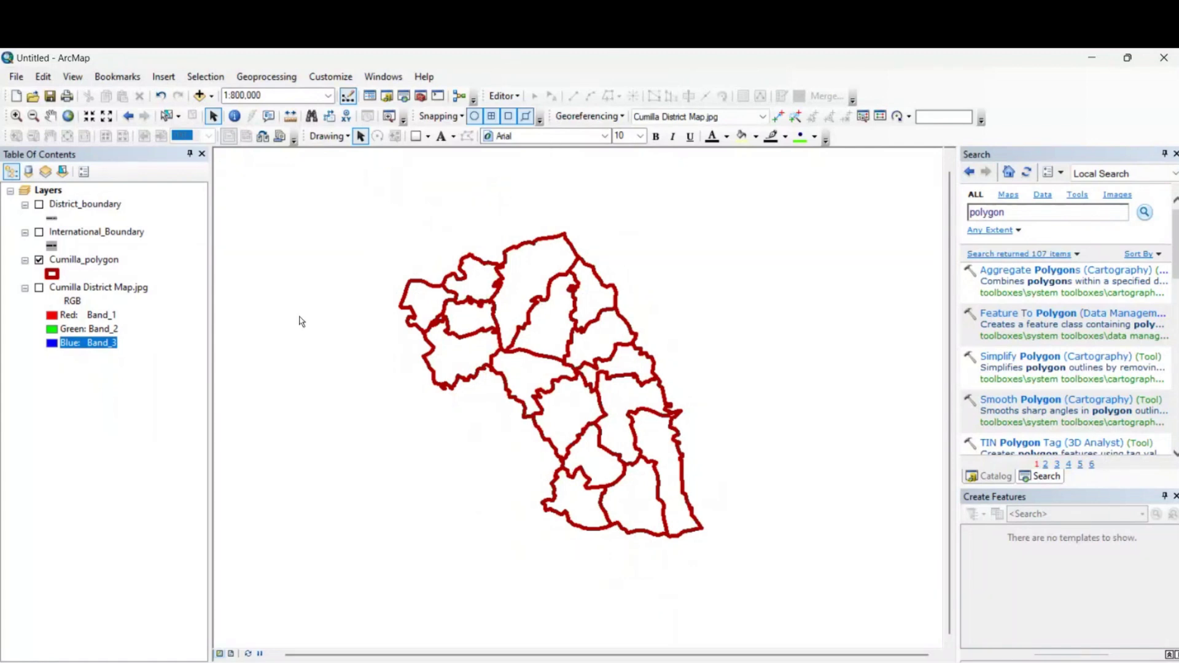
- Select the upazila polygons of Cumilla_polygon one after another to check that each is a separate feature
{"action": "right_click", "coordinate": [96, 266]}
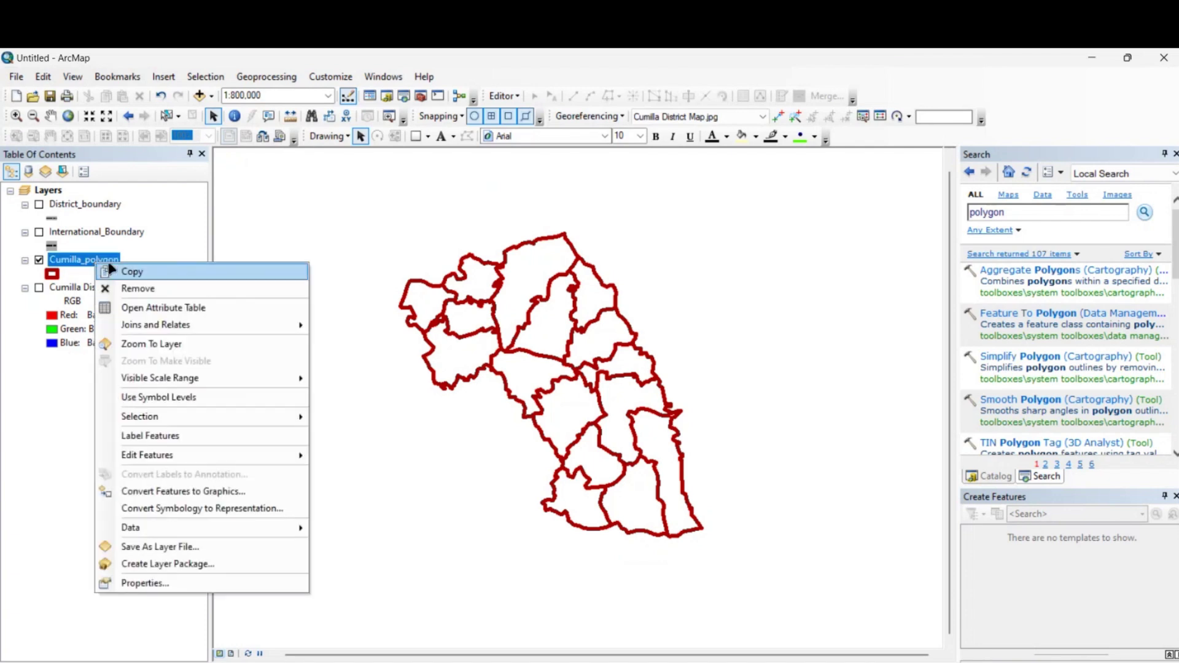
{"action": "left_click", "coordinate": [595, 289]}
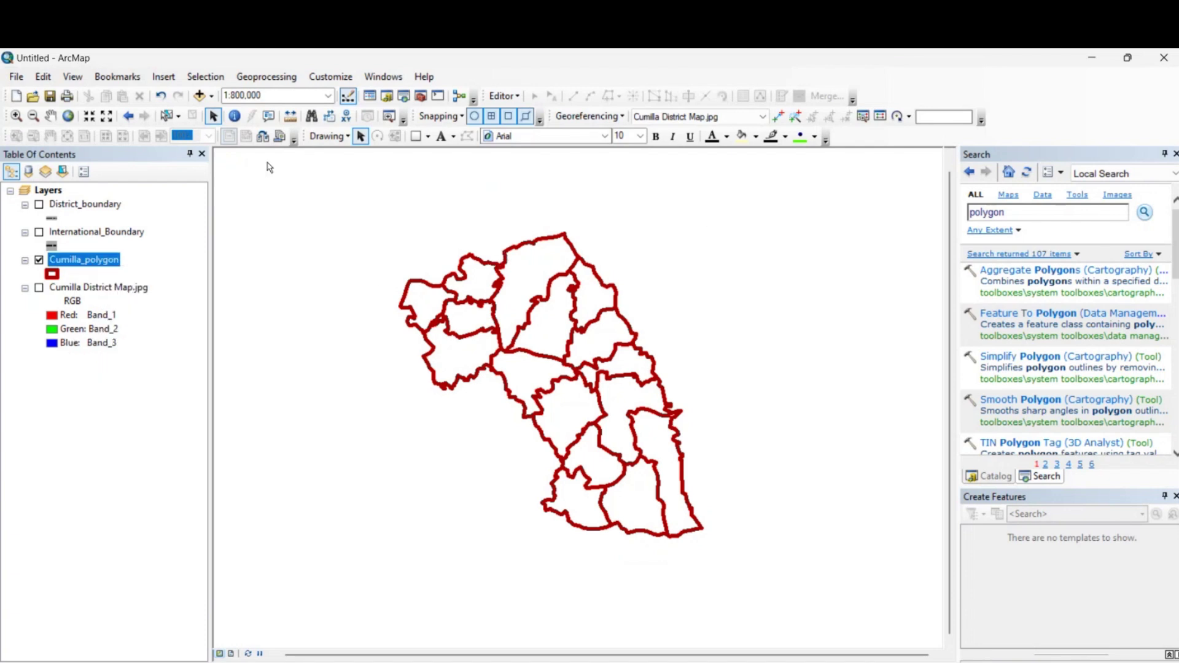
{"action": "left_click", "coordinate": [166, 116]}
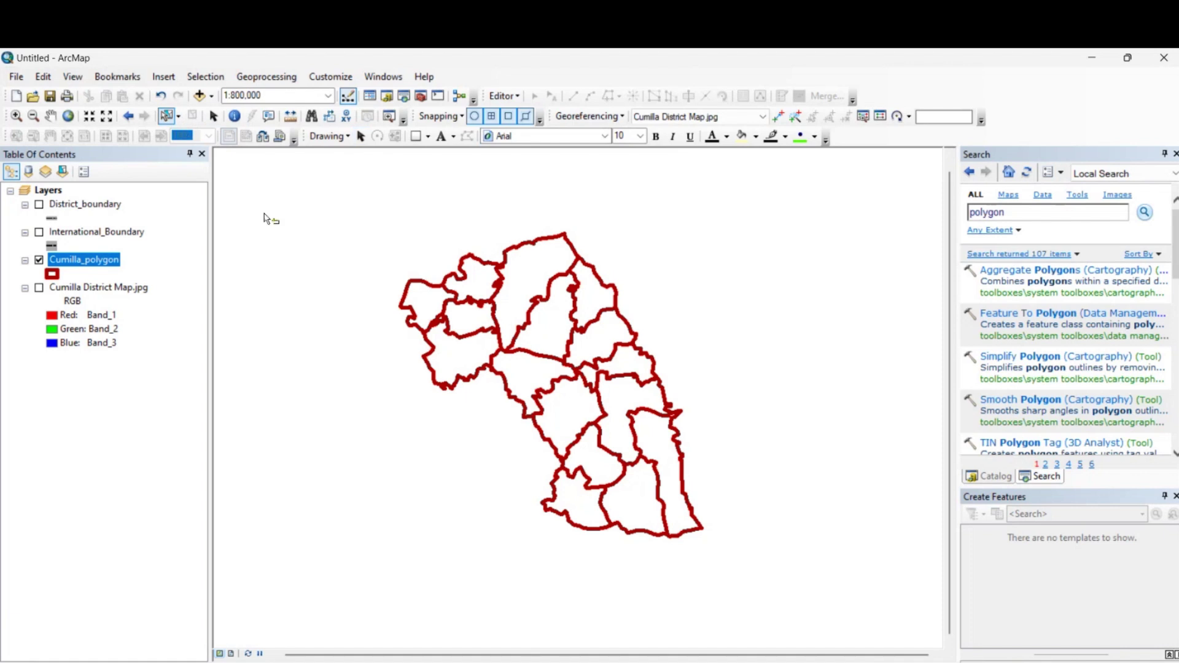
{"action": "left_click", "coordinate": [548, 275]}
{"action": "left_click", "coordinate": [593, 312]}
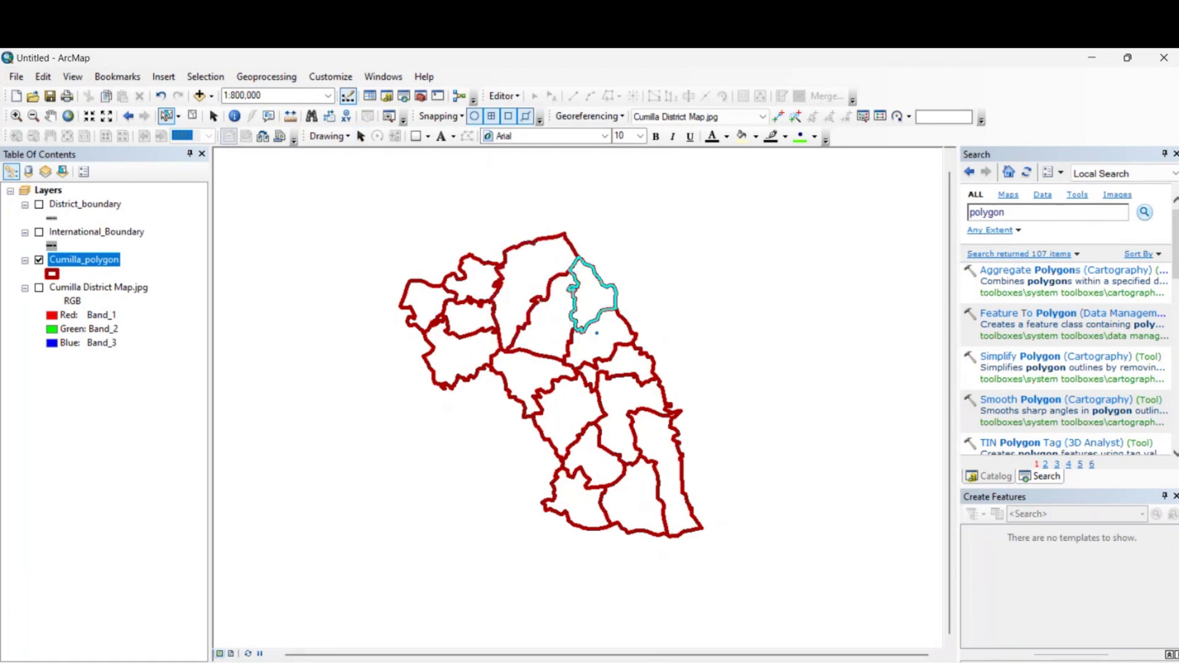
{"action": "left_click", "coordinate": [596, 332]}
{"action": "left_click", "coordinate": [637, 367]}
{"action": "left_click", "coordinate": [626, 394]}
{"action": "left_click", "coordinate": [666, 453]}
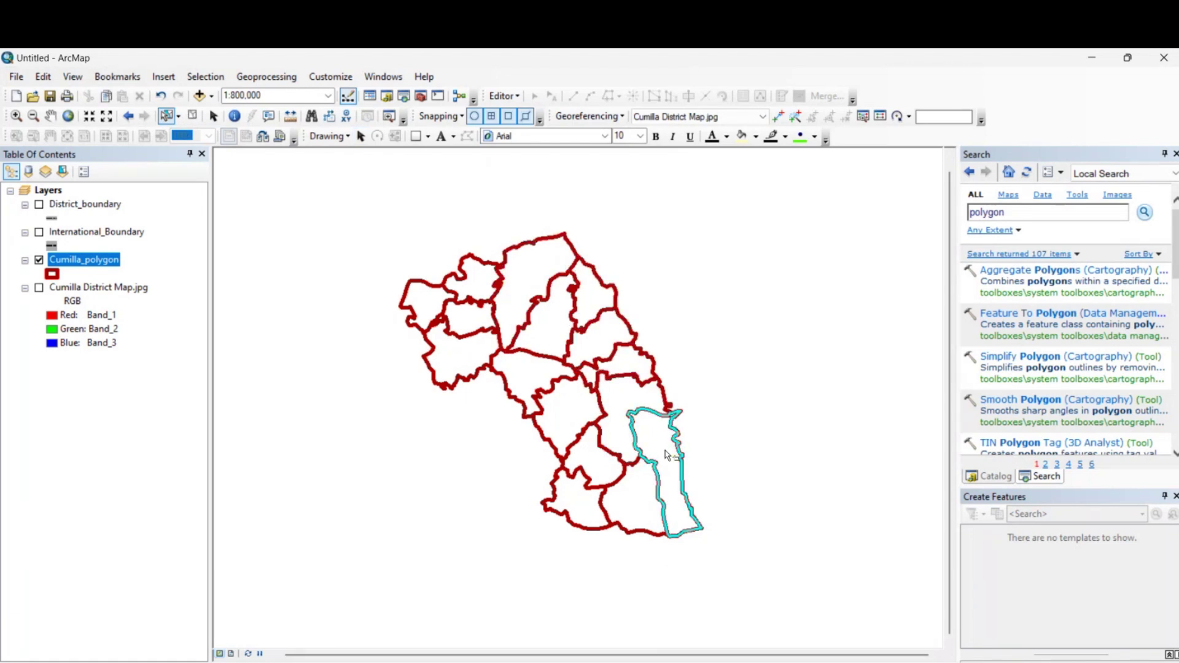
{"action": "left_click", "coordinate": [648, 492]}
{"action": "left_click", "coordinate": [591, 498]}
{"action": "left_click", "coordinate": [602, 458]}
{"action": "left_click", "coordinate": [576, 410]}
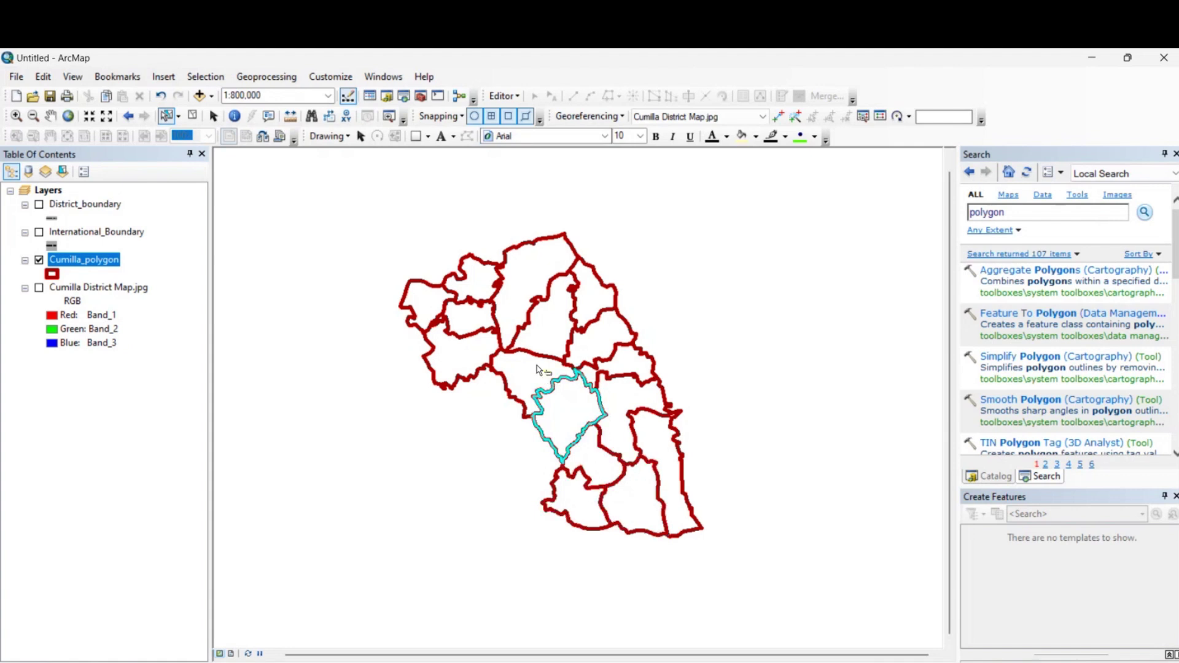
{"action": "left_click", "coordinate": [537, 366]}
{"action": "left_click", "coordinate": [540, 336]}
{"action": "left_click", "coordinate": [468, 338]}
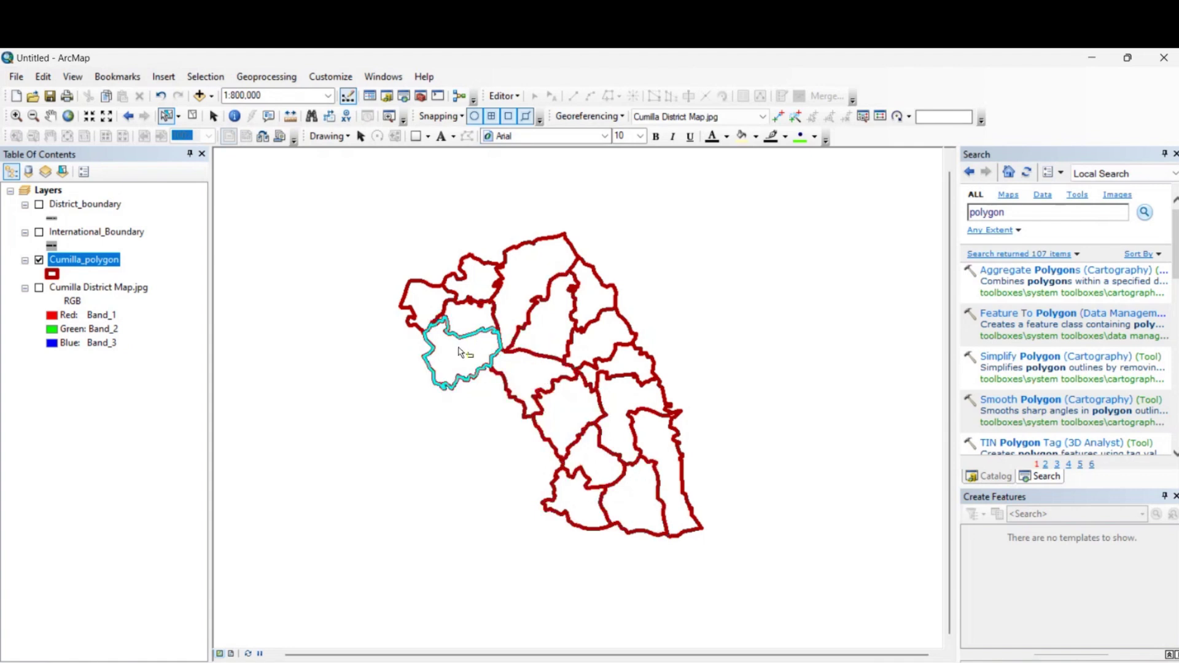
{"action": "scroll", "coordinate": [467, 334], "scroll_direction": "up", "scroll_amount": 1}
{"action": "scroll", "coordinate": [467, 334], "scroll_direction": "up", "scroll_amount": 2}
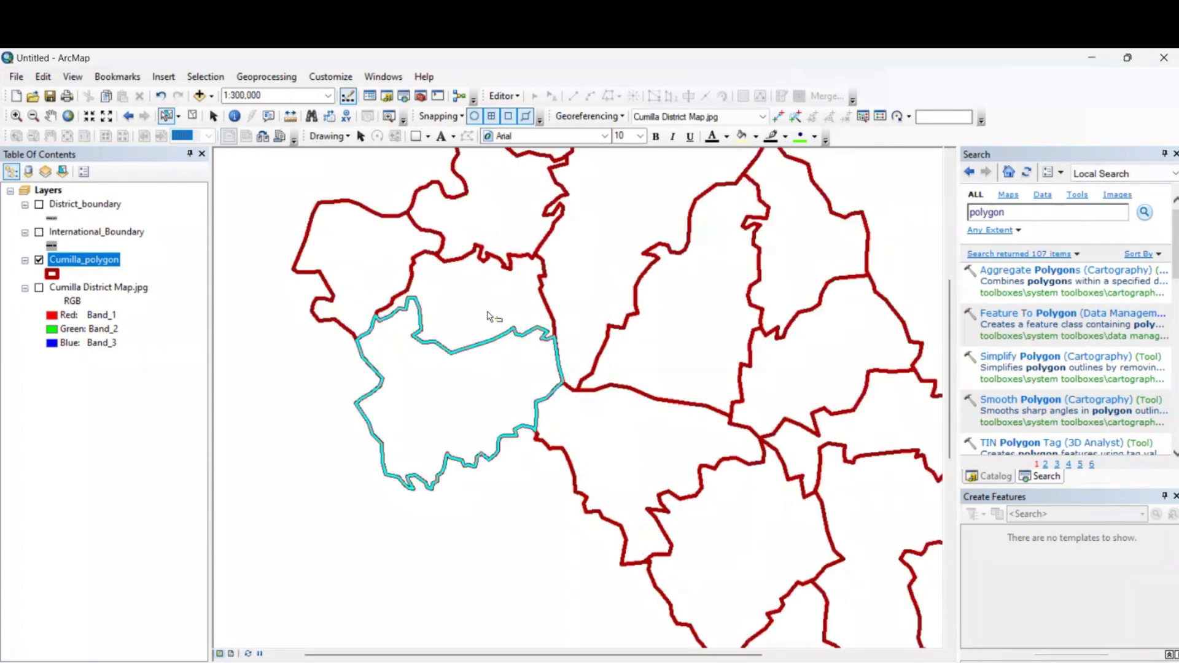
- Examine where the Titas and Daudkandi polygons meet by selecting them at their shared boundary and inspecting the junction
{"action": "scroll", "coordinate": [489, 316], "scroll_direction": "up", "scroll_amount": 2}
{"action": "left_click", "coordinate": [504, 383]}
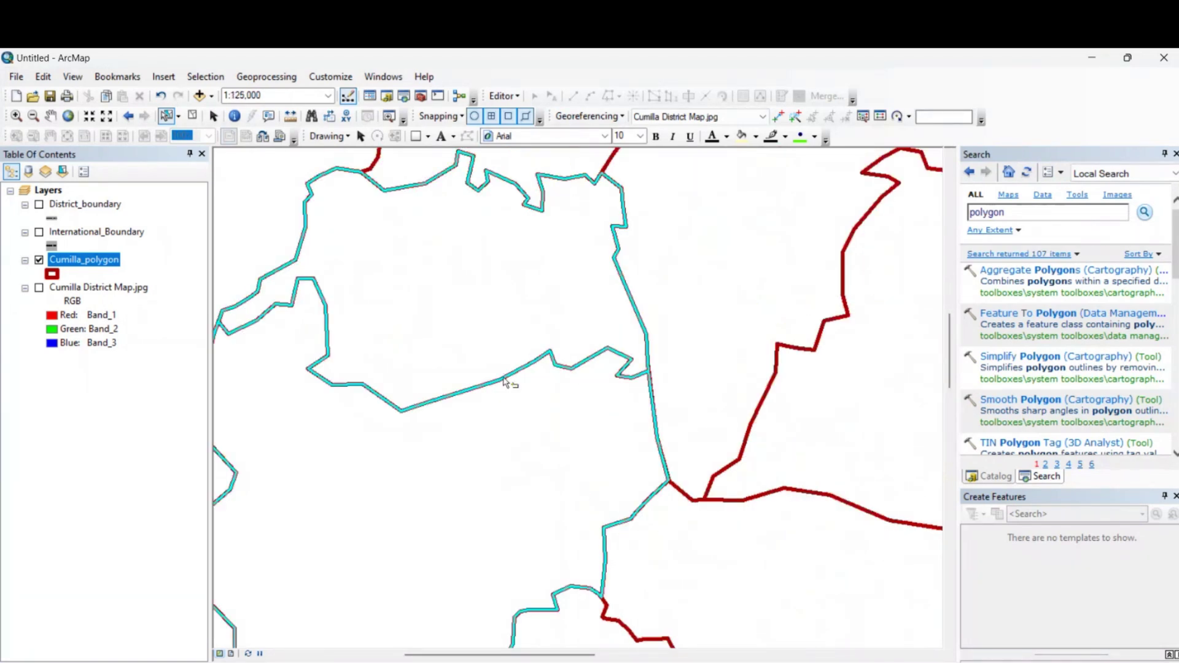
{"action": "scroll", "coordinate": [504, 382], "scroll_direction": "down", "scroll_amount": 1}
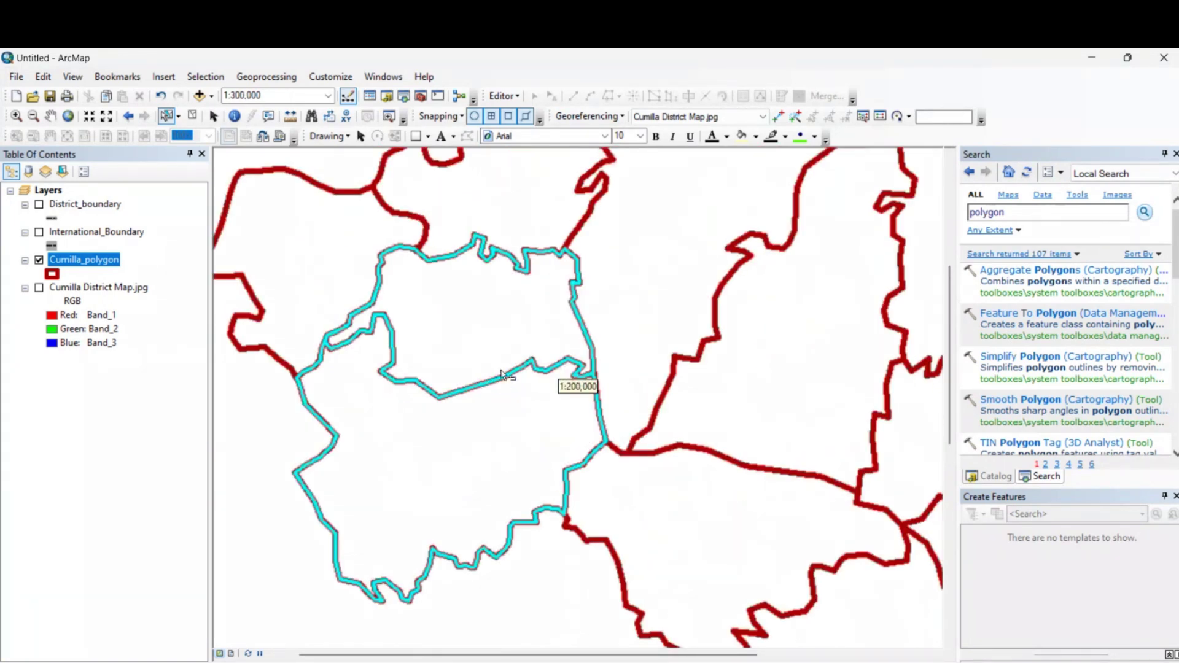
{"action": "scroll", "coordinate": [326, 342], "scroll_direction": "up", "scroll_amount": 2}
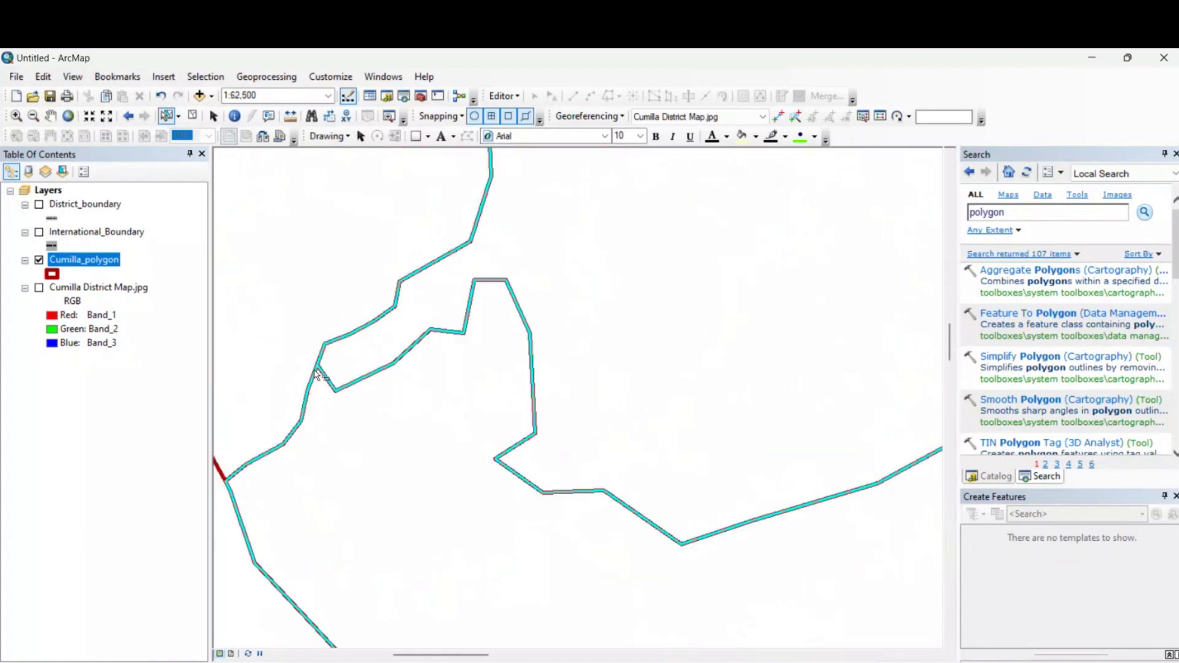
{"action": "scroll", "coordinate": [323, 366], "scroll_direction": "down", "scroll_amount": 2}
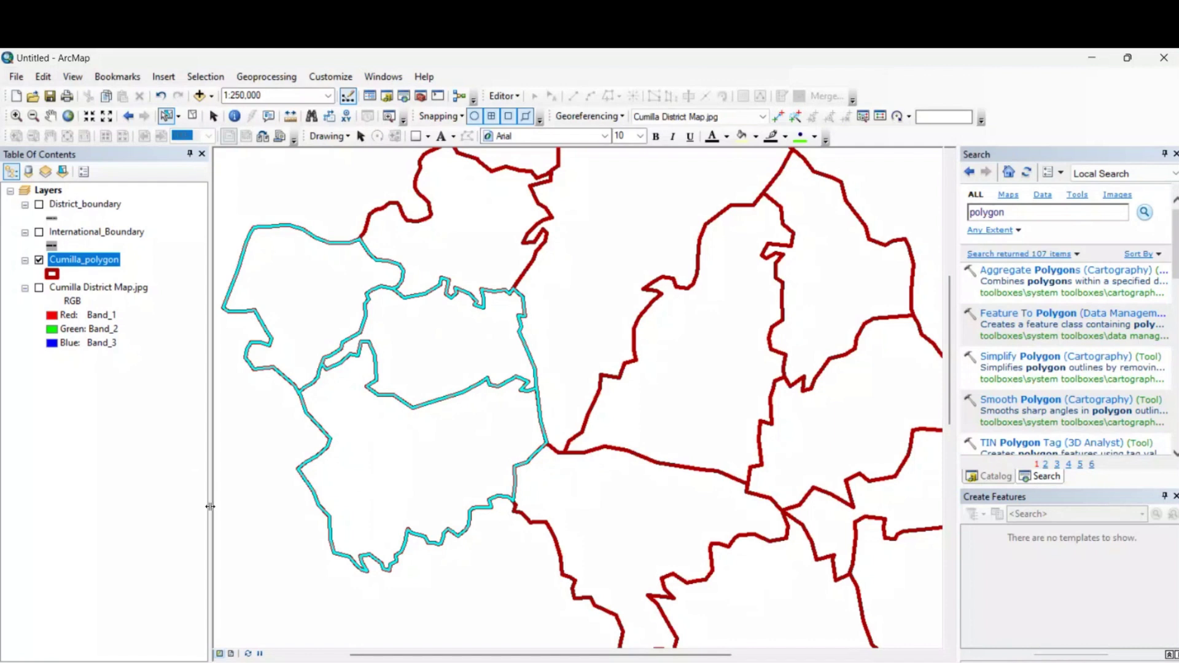
- Select the Daudkandi, Muradnagar, Debidwar and Barura polygons individually to check that each is a separate feature
{"action": "left_click", "coordinate": [424, 468]}
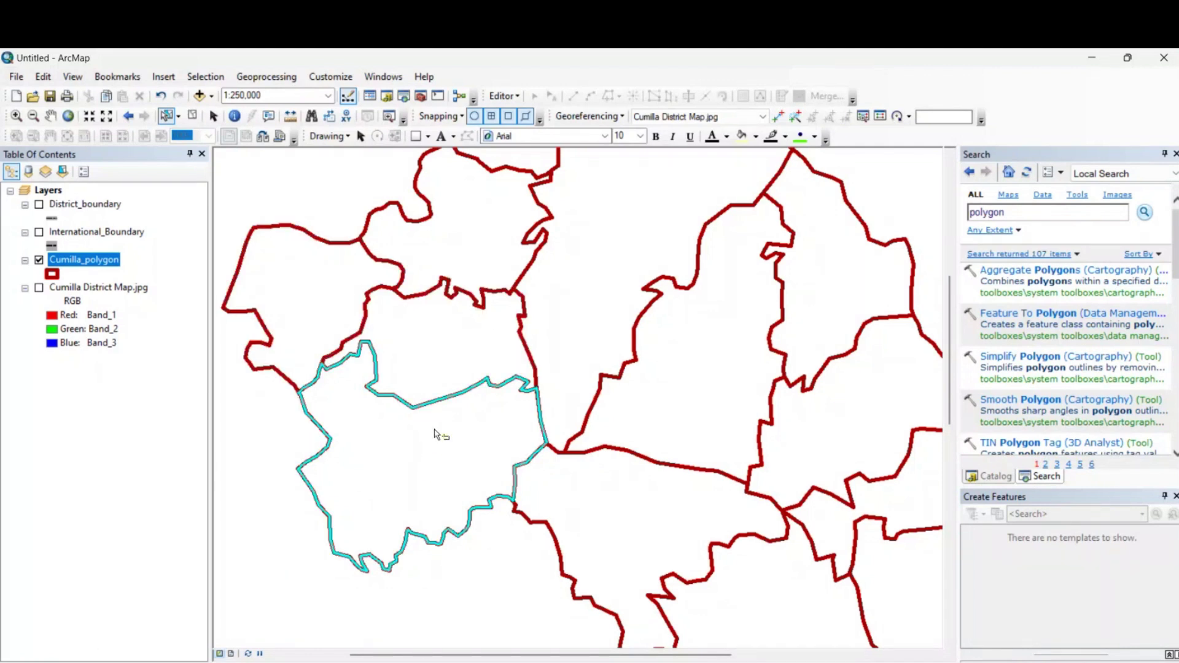
{"action": "left_click", "coordinate": [625, 210]}
{"action": "left_click", "coordinate": [680, 408]}
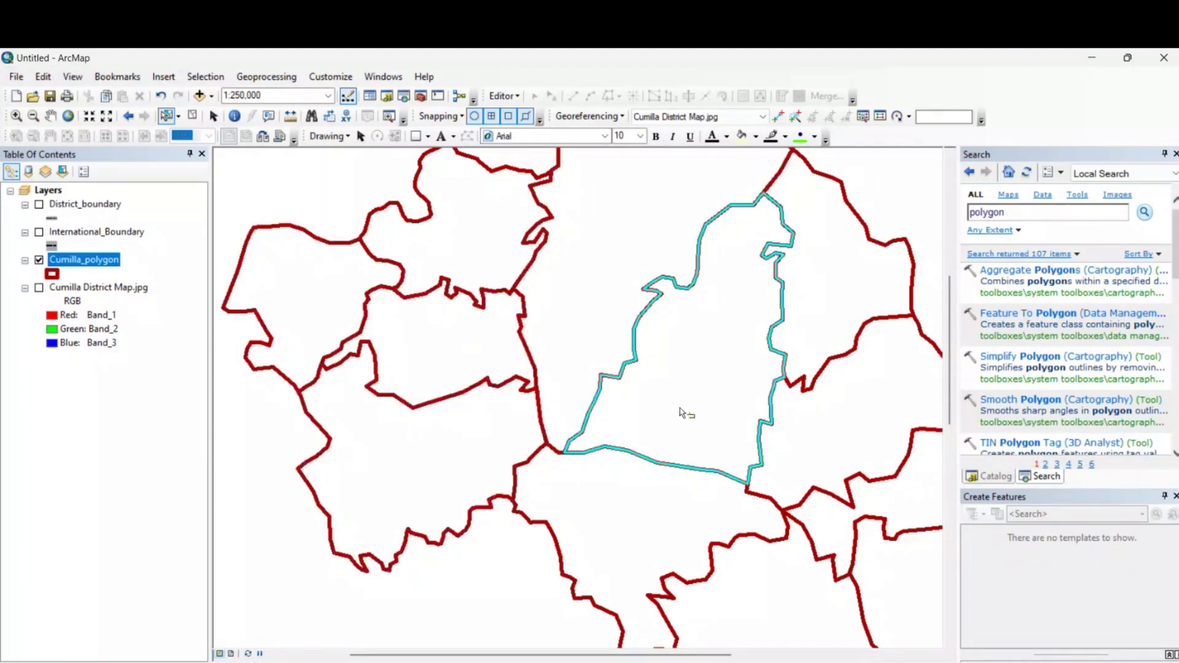
{"action": "scroll", "coordinate": [610, 350], "scroll_direction": "up", "scroll_amount": 2}
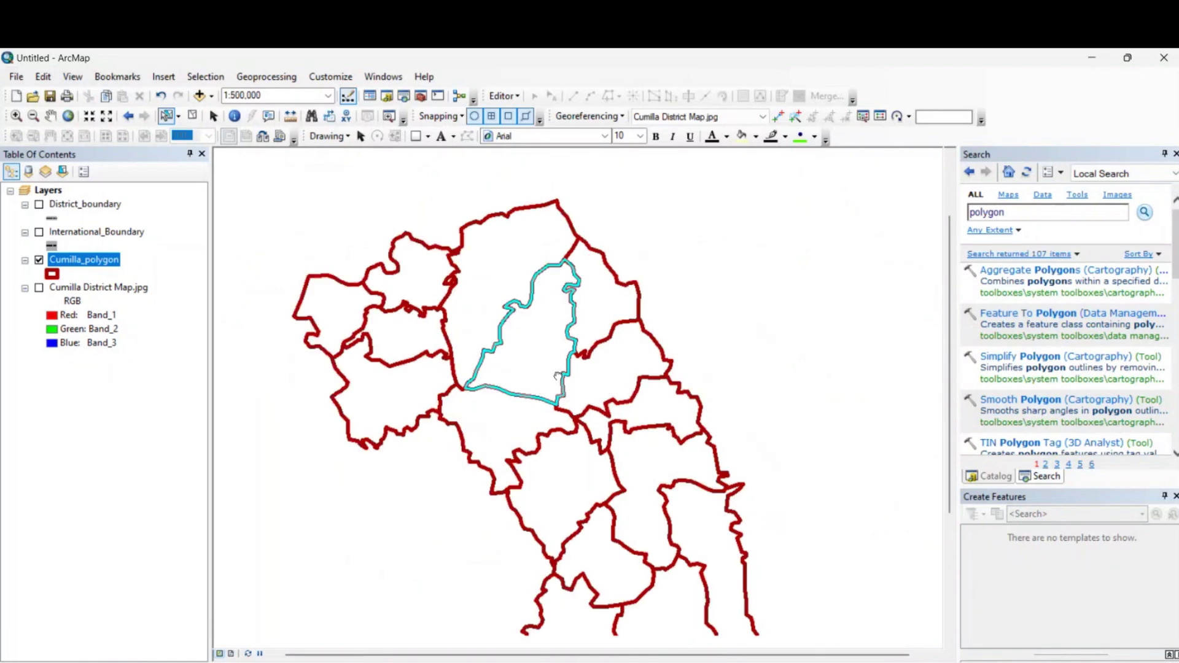
{"action": "left_click", "coordinate": [561, 486]}
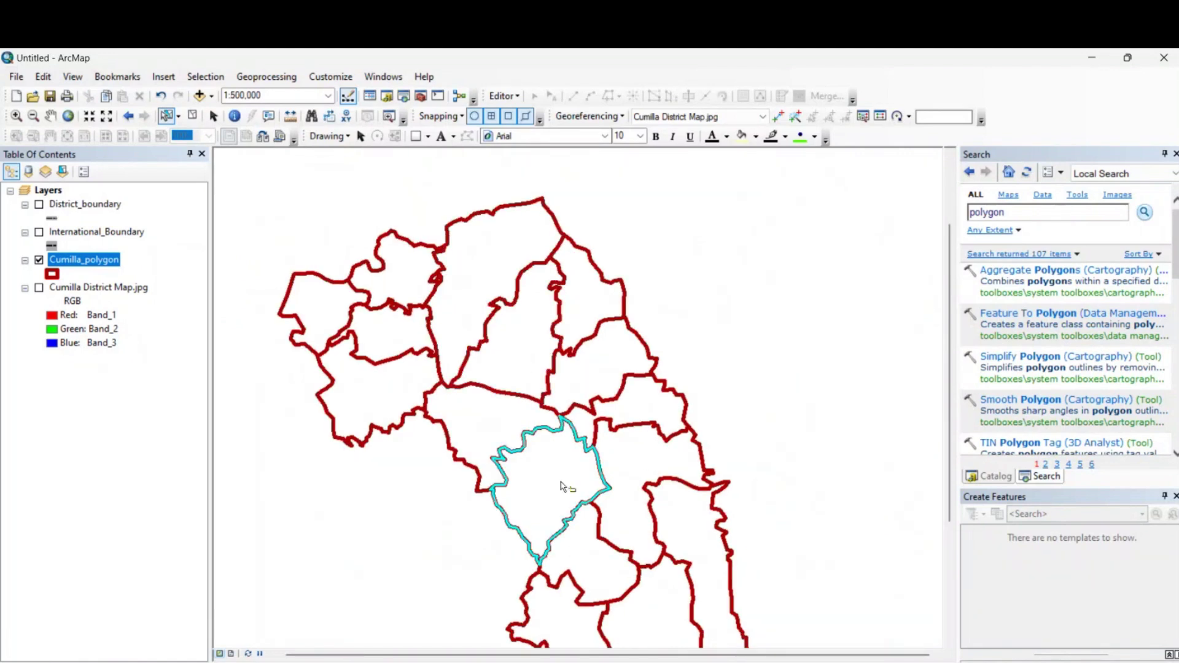
{"action": "left_click", "coordinate": [515, 259]}
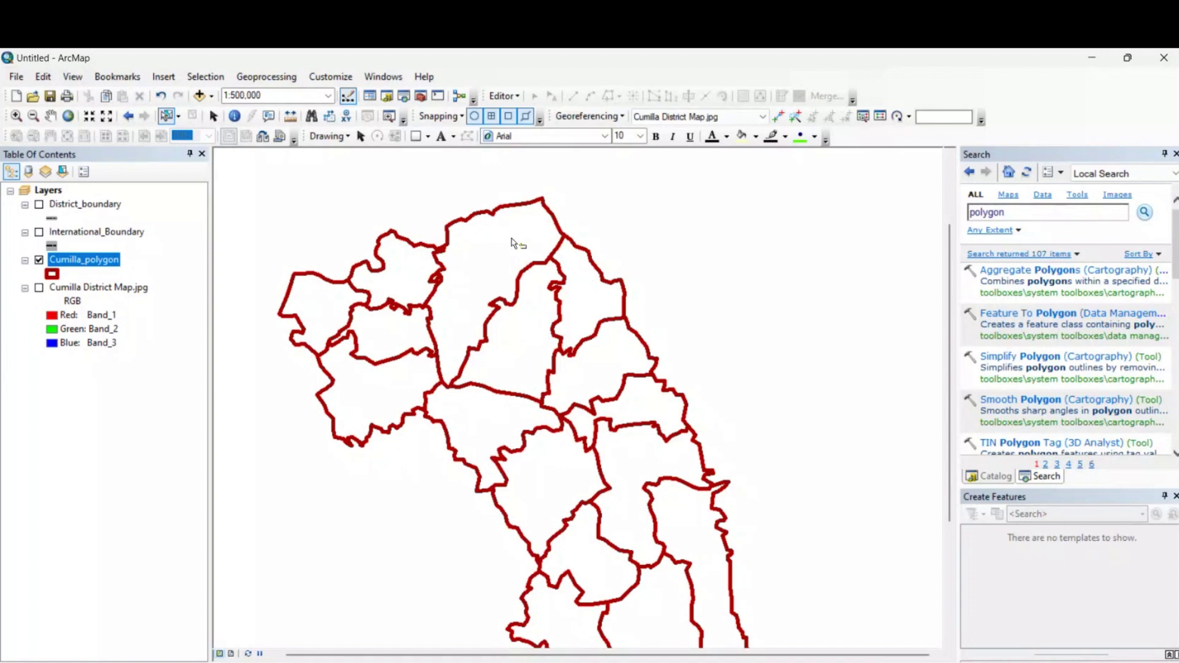
- Add the Barura, Chauddagram, Comilla Sadar Dakshin, Burichang, Brahman Para and Debidwar polygons to the selection alongside Muradnagar
{"action": "left_click", "coordinate": [561, 473], "text": "shift"}
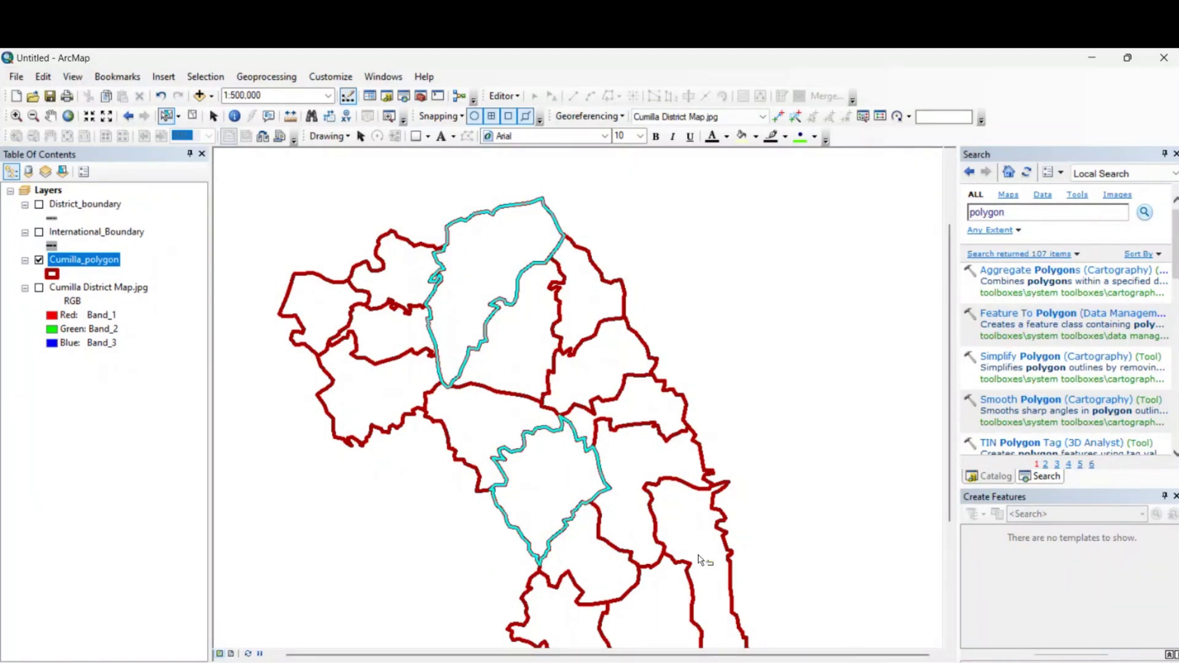
{"action": "left_click", "coordinate": [678, 513], "text": "shift"}
{"action": "left_click", "coordinate": [662, 475], "text": "shift"}
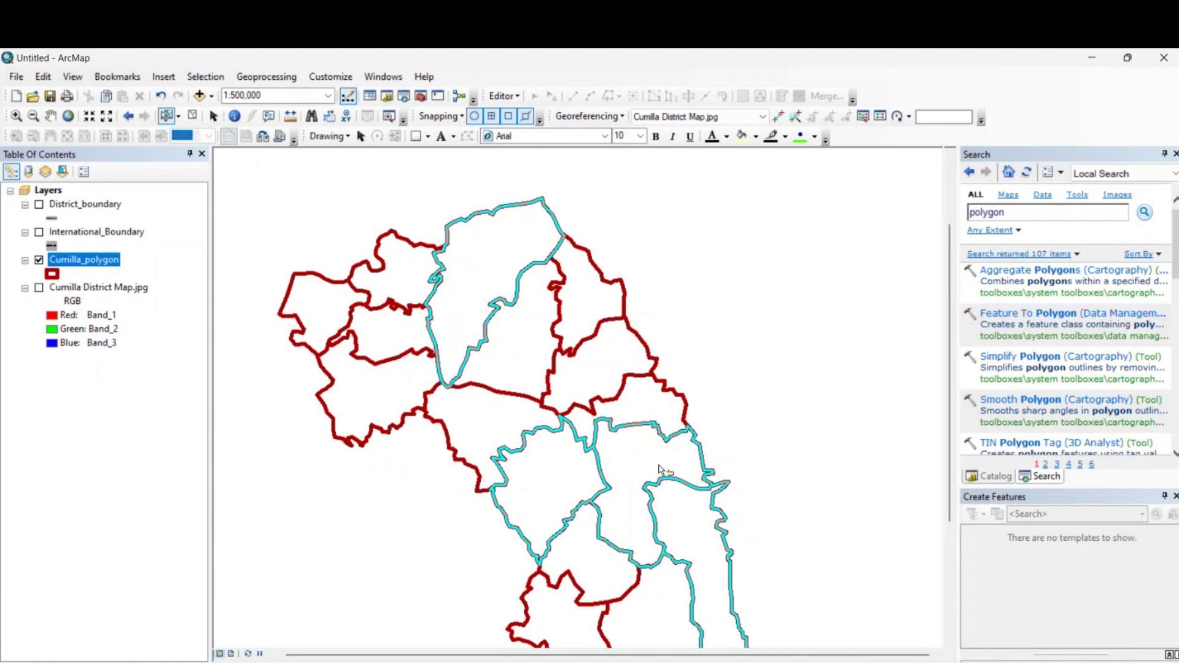
{"action": "left_click", "coordinate": [607, 370], "text": "shift"}
{"action": "left_click", "coordinate": [602, 316], "text": "shift"}
{"action": "left_click", "coordinate": [539, 315], "text": "shift"}
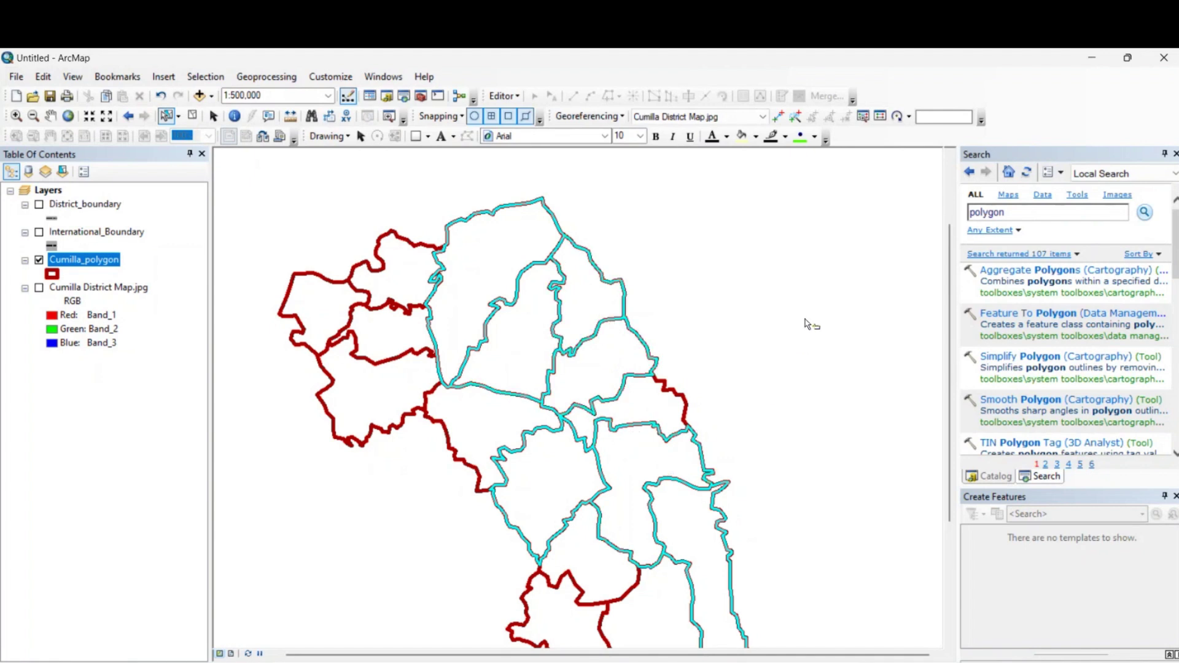
- Clear the polygon selection and view the outlines of all upazilas in the district together
{"action": "left_click", "coordinate": [817, 308]}
{"action": "left_click_drag", "start_coordinate": [568, 180], "coordinate": [526, 344]}
{"action": "left_click", "coordinate": [823, 313]}
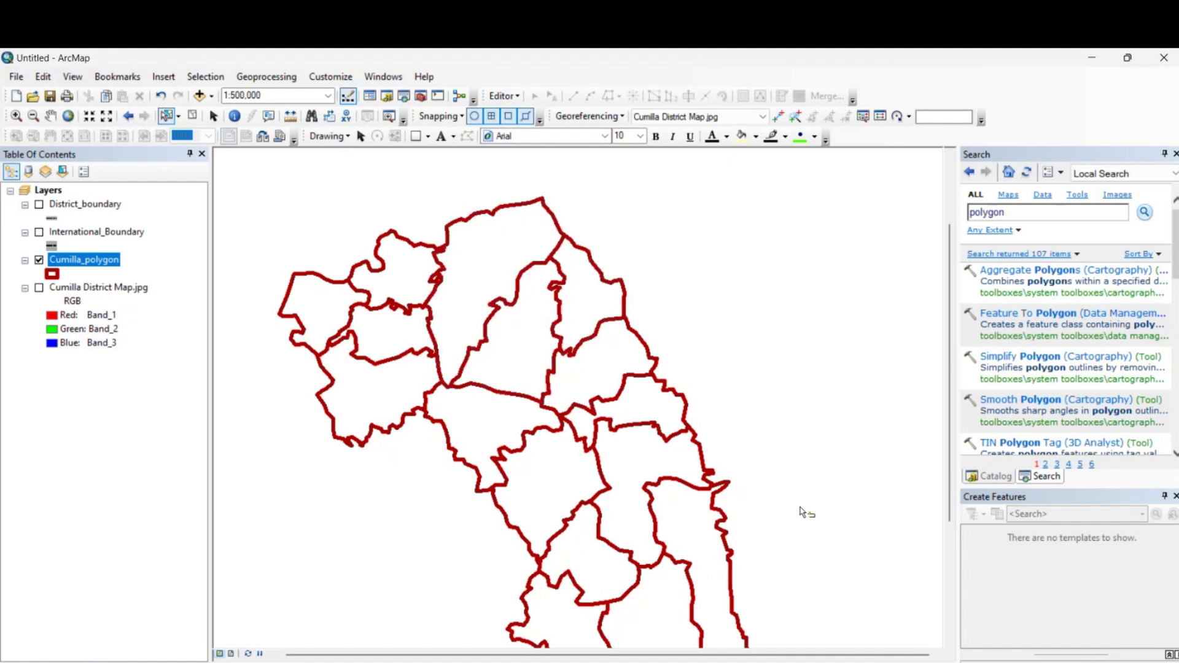
{"action": "scroll", "coordinate": [803, 515], "scroll_direction": "down", "scroll_amount": 3}
{"action": "left_click_drag", "start_coordinate": [497, 302], "coordinate": [824, 634]}
{"action": "left_click", "coordinate": [848, 464]}
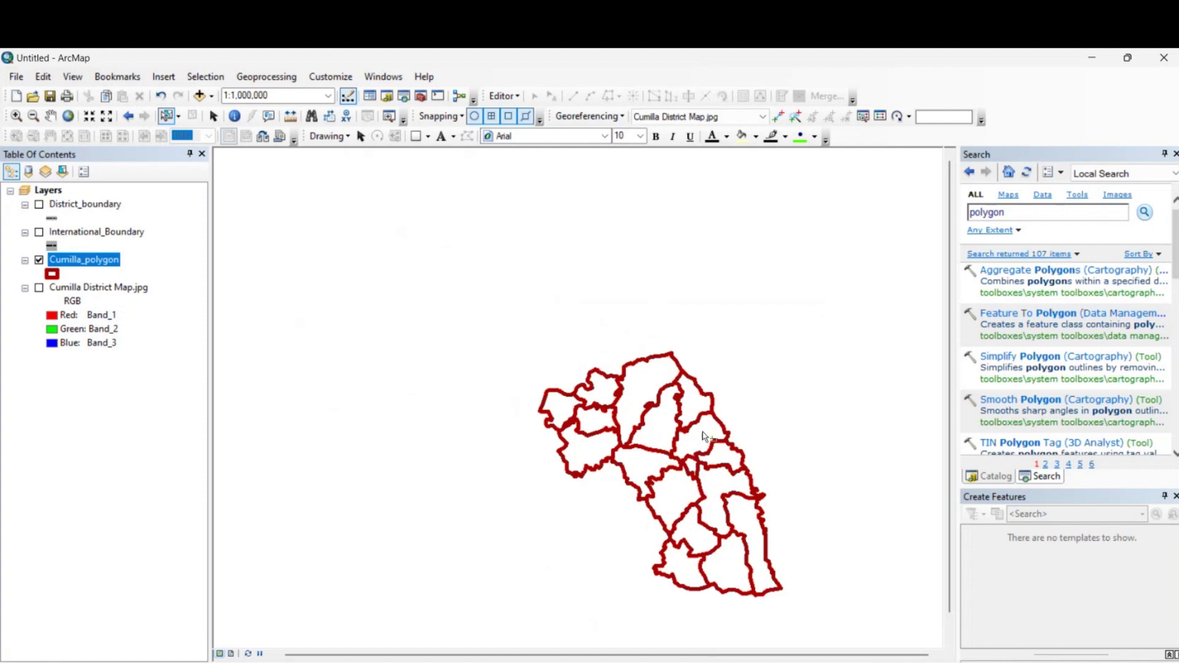
{"action": "left_click_drag", "start_coordinate": [700, 438], "coordinate": [585, 393]}
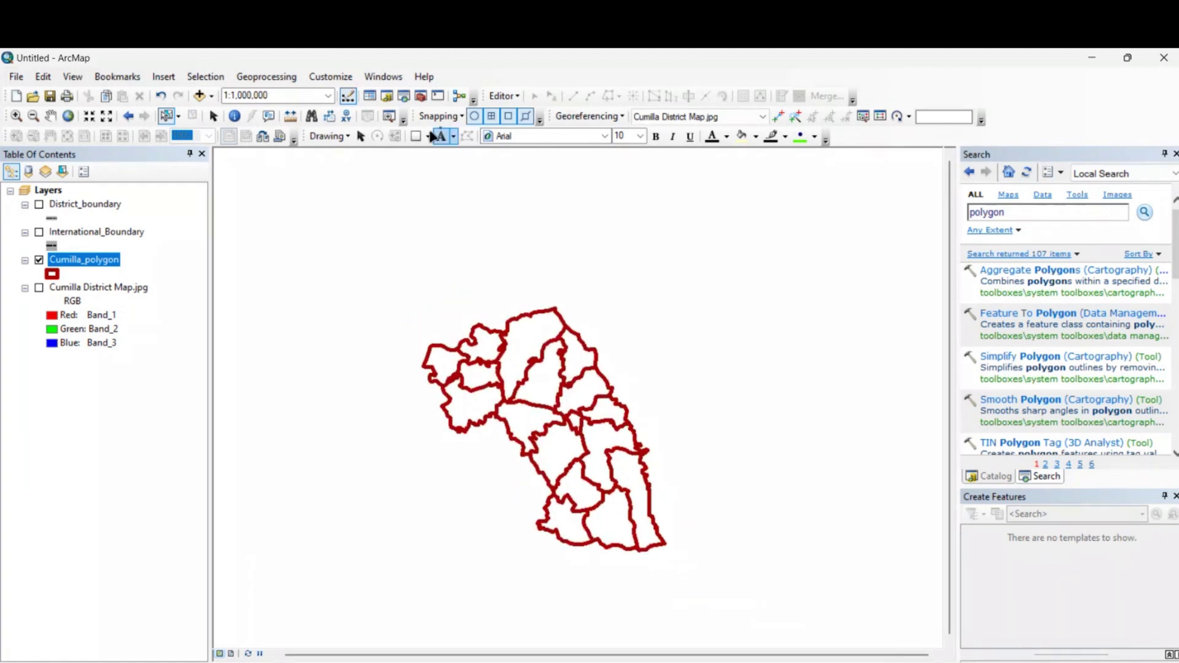
{"action": "left_click", "coordinate": [501, 96]}
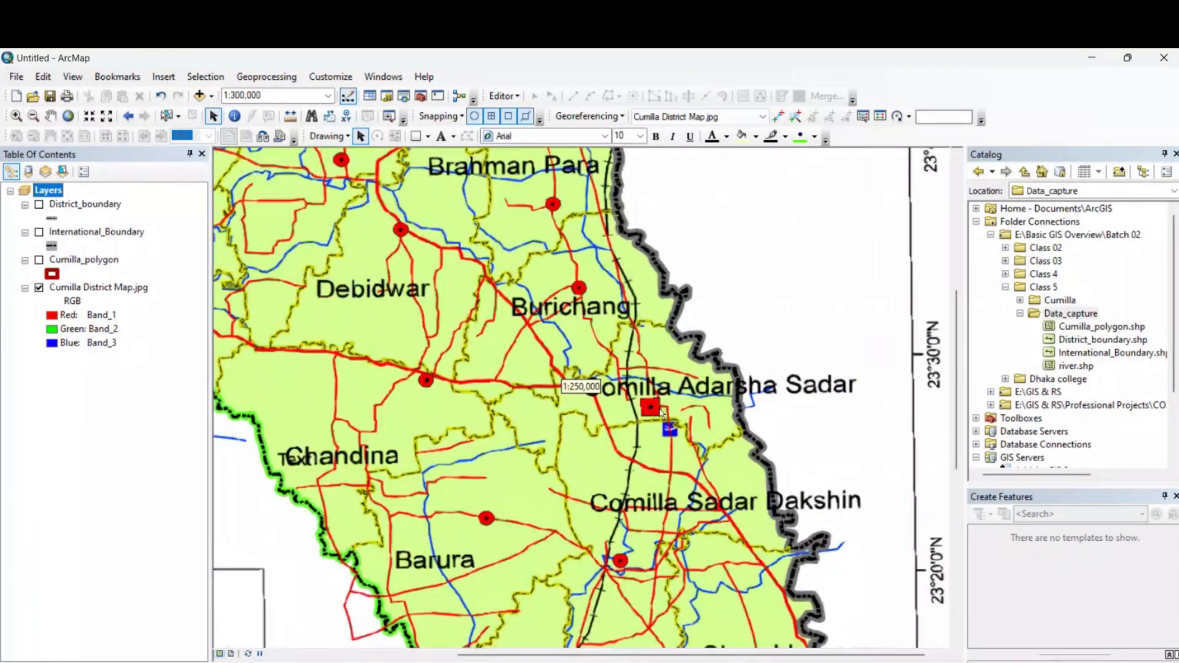
- Start creating a new point shapefile in the Data_capture folder
{"action": "scroll", "coordinate": [659, 410], "scroll_direction": "up", "scroll_amount": 1}
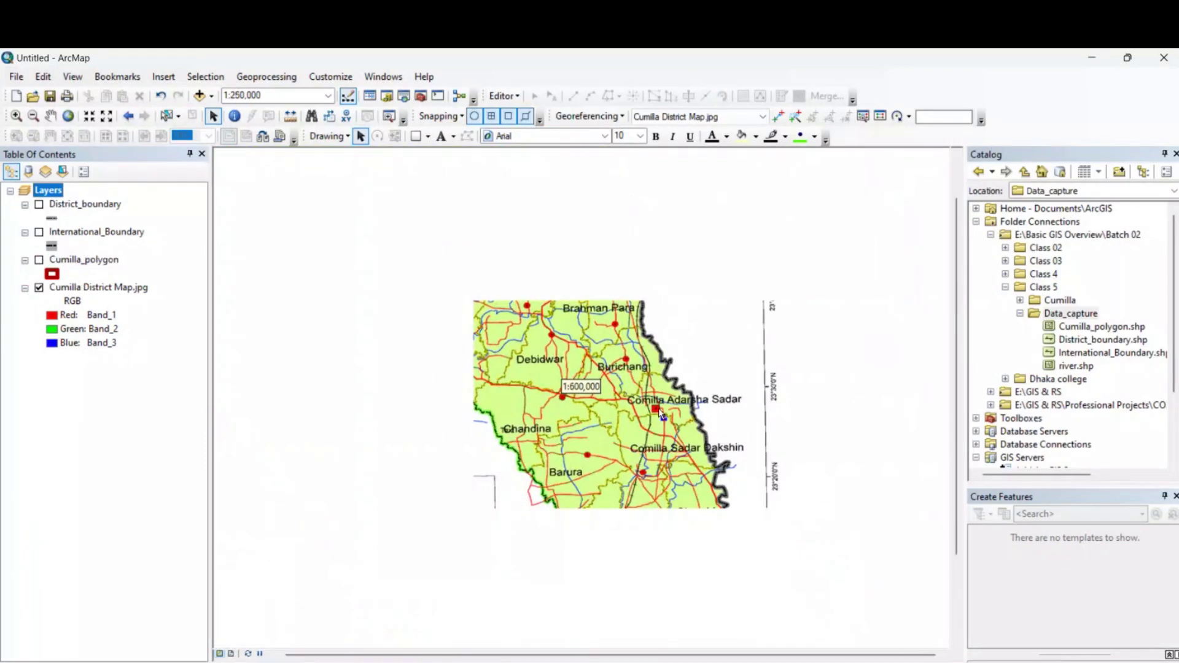
{"action": "scroll", "coordinate": [659, 408], "scroll_direction": "down", "scroll_amount": 1}
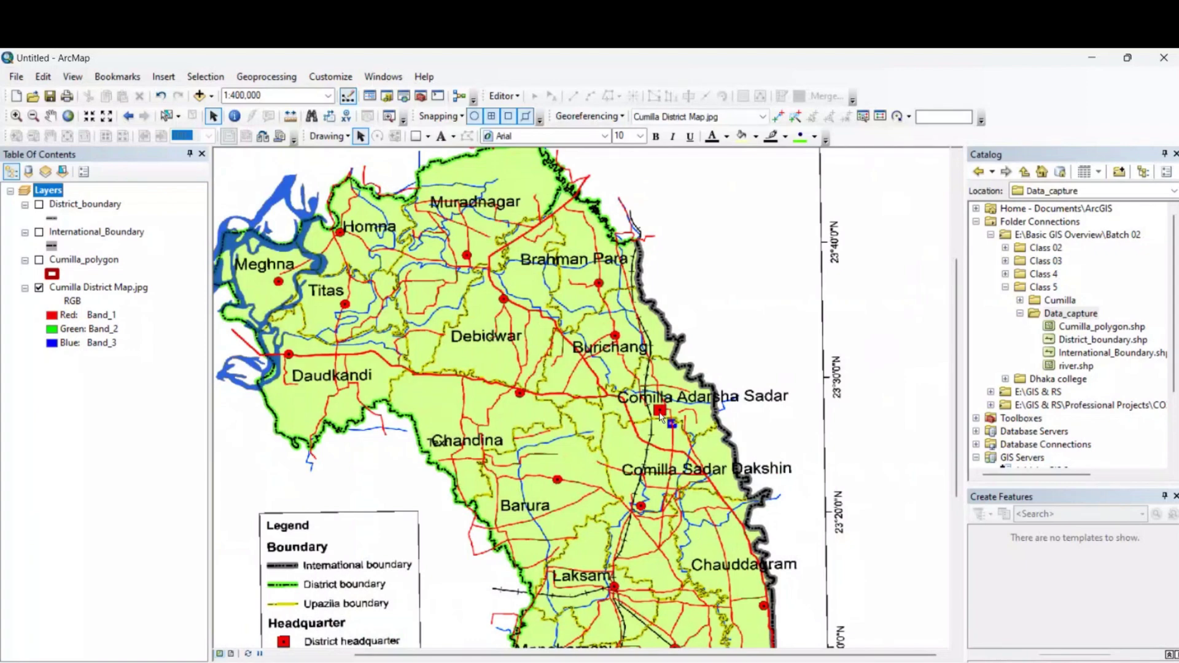
{"action": "scroll", "coordinate": [659, 416], "scroll_direction": "down", "scroll_amount": 2}
{"action": "scroll", "coordinate": [660, 416], "scroll_direction": "up", "scroll_amount": 3}
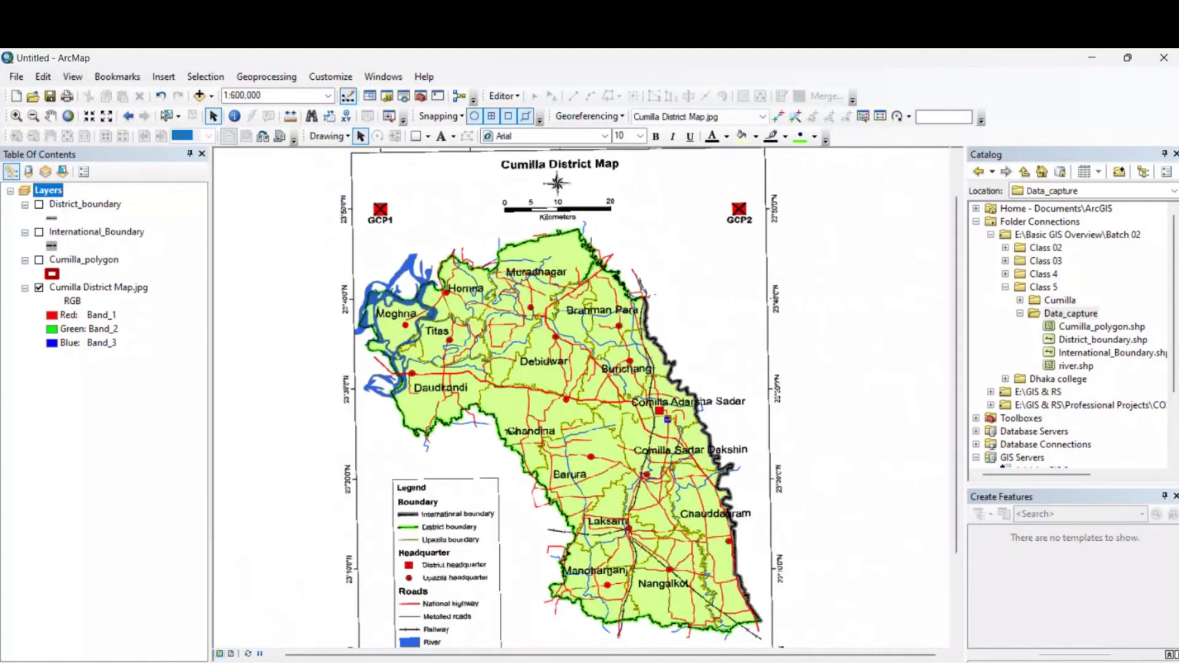
{"action": "right_click", "coordinate": [1087, 315]}
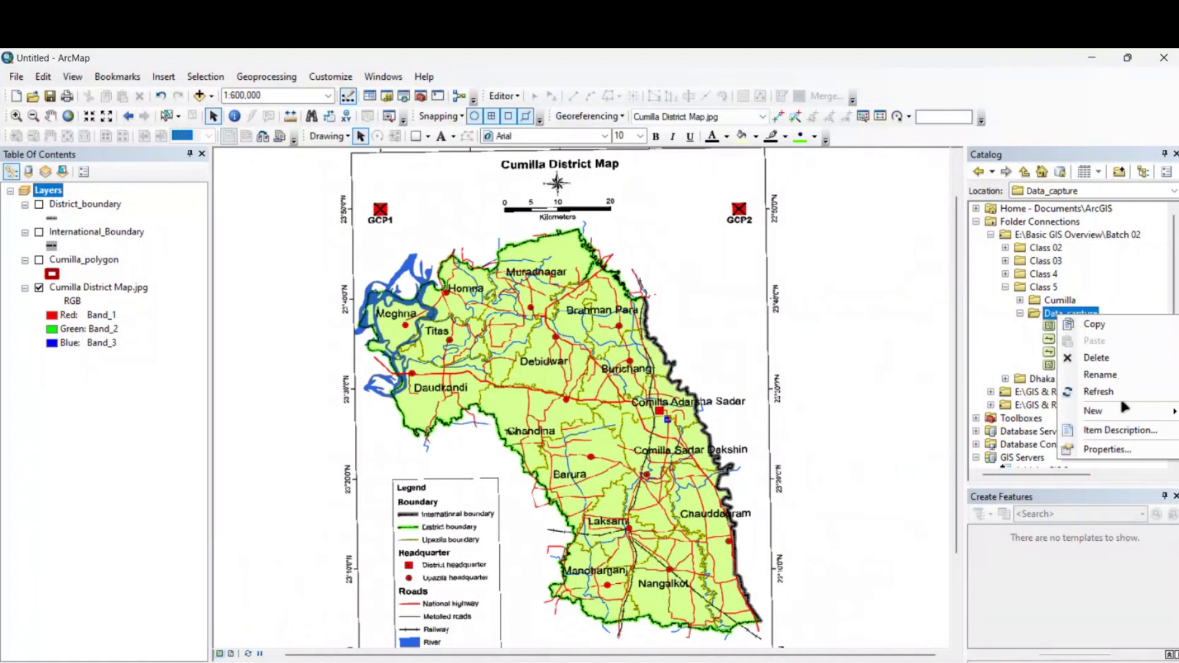
{"action": "mouse_move", "coordinate": [1119, 410]}
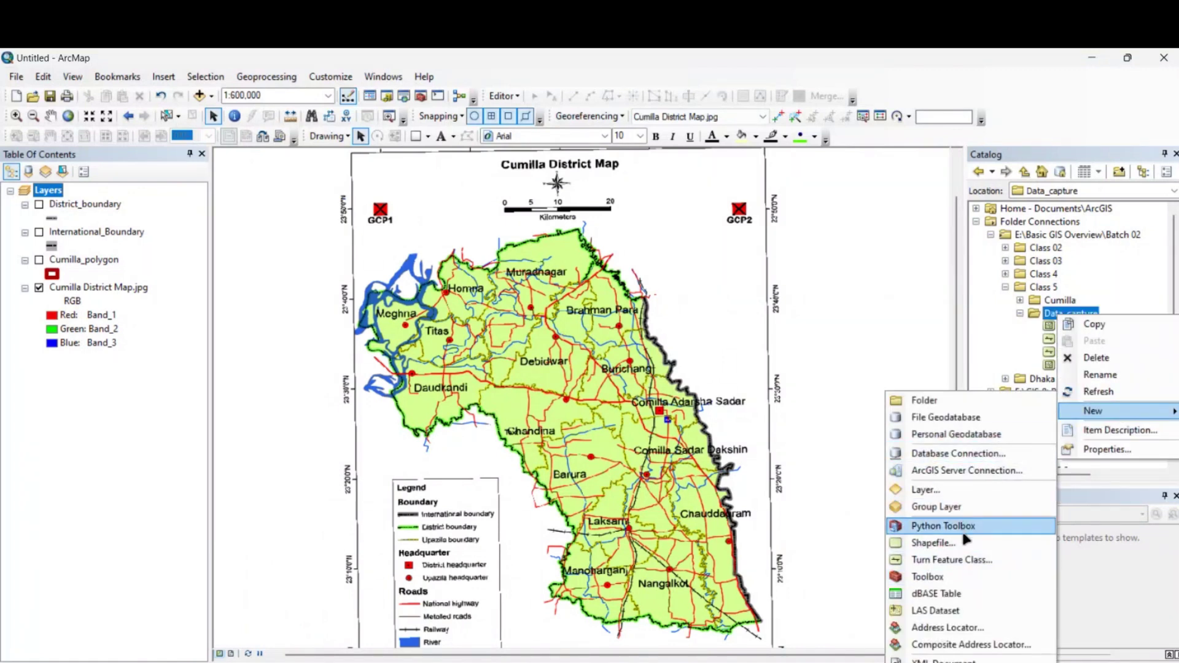
{"action": "left_click", "coordinate": [962, 543]}
{"action": "left_click_drag", "start_coordinate": [662, 207], "coordinate": [245, 262]}
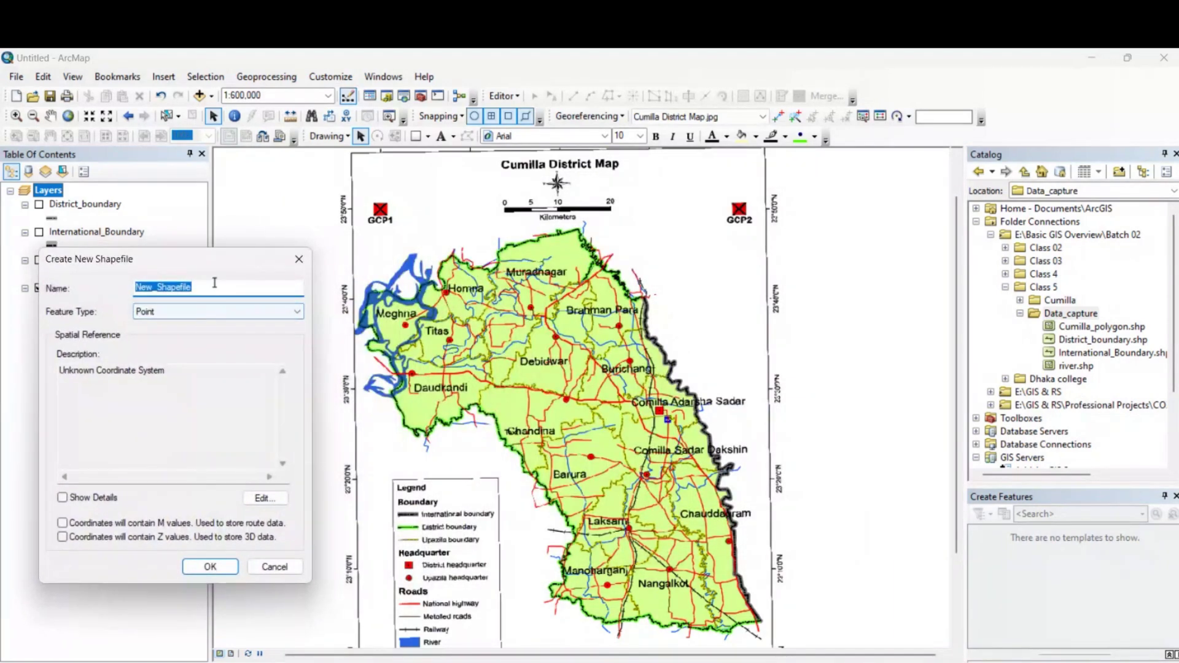
{"action": "double_click", "coordinate": [214, 282]}
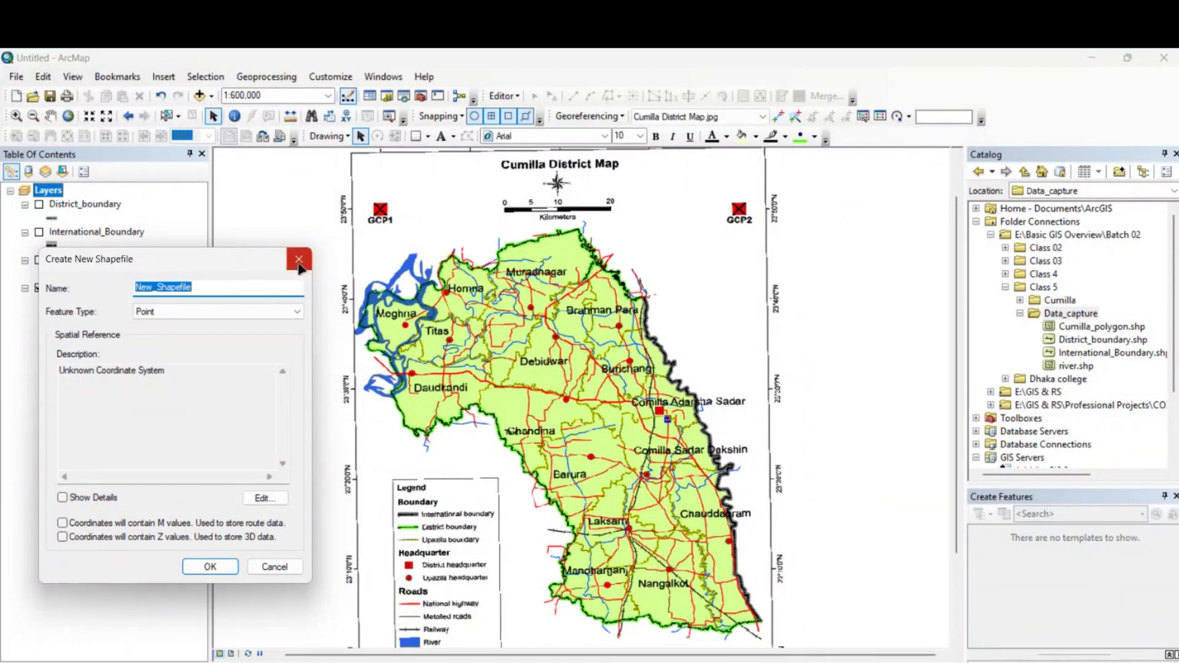
- Assign the WGS 1984 coordinate system to the new point shapefile, name it Upazilla_hq and create it
{"action": "left_click", "coordinate": [264, 498]}
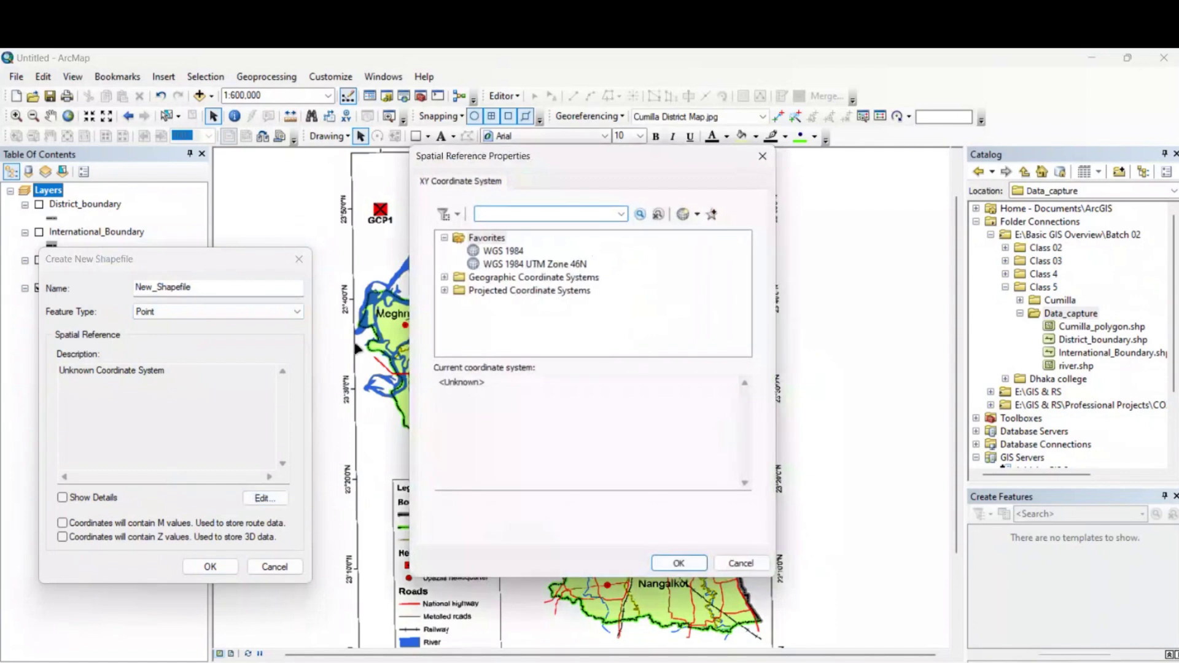
{"action": "left_click", "coordinate": [503, 250]}
{"action": "left_click", "coordinate": [679, 564]}
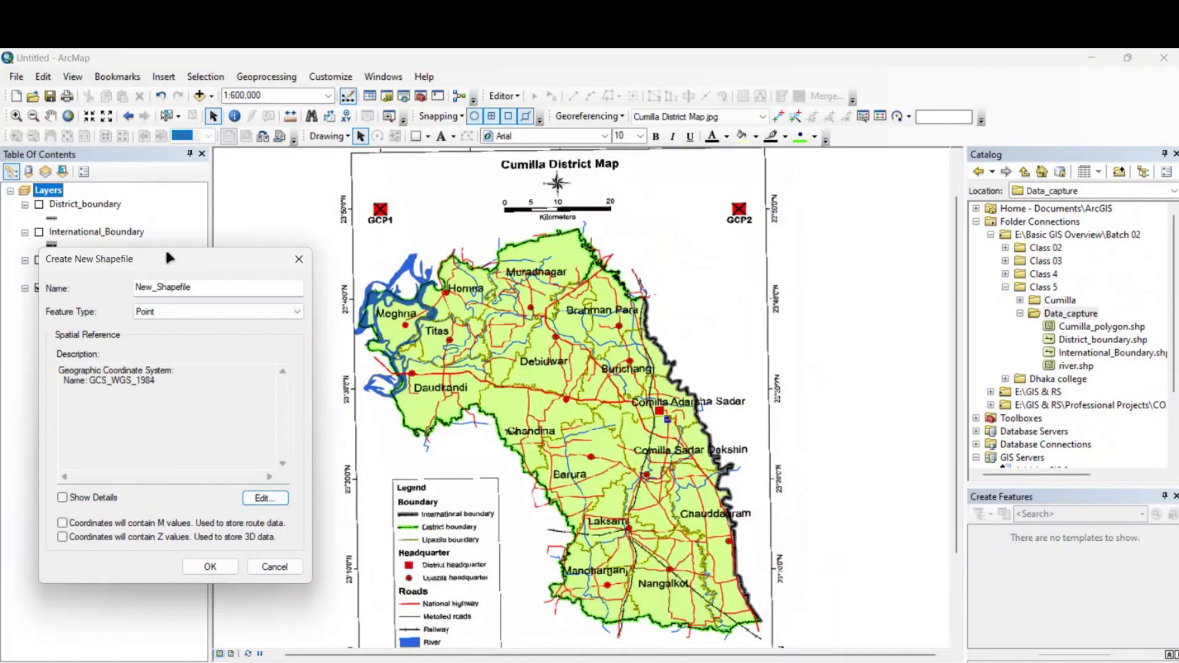
{"action": "double_click", "coordinate": [186, 286]}
{"action": "type", "text": "Upazilla_hq"}
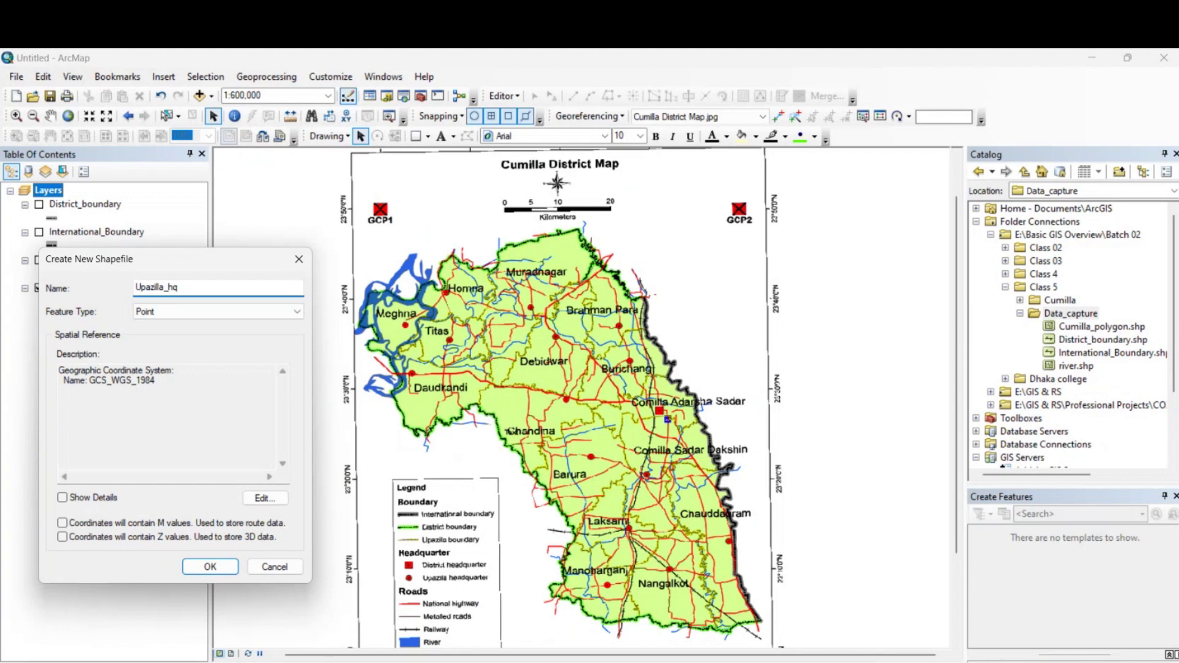
{"action": "left_click", "coordinate": [207, 566]}
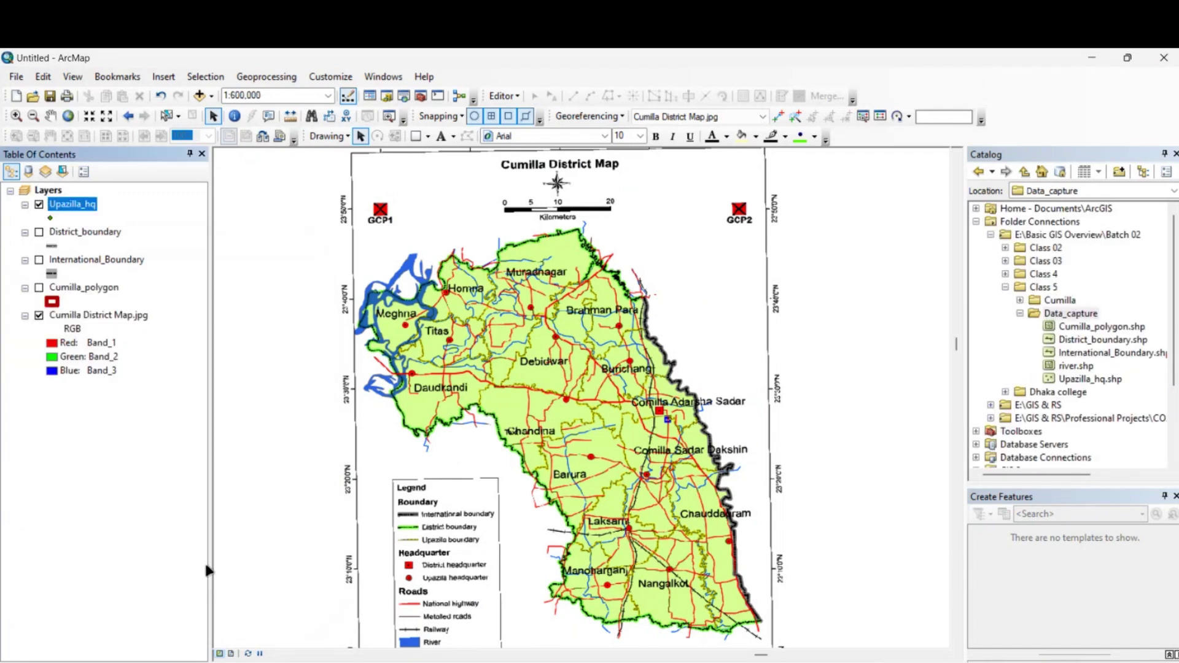
- Start editing Upazilla_hq and place points on the headquarters symbols of Muradnagar, Homna, Titas and Daudkandi
{"action": "scroll", "coordinate": [490, 273], "scroll_direction": "up", "scroll_amount": 2}
{"action": "left_click", "coordinate": [504, 96]}
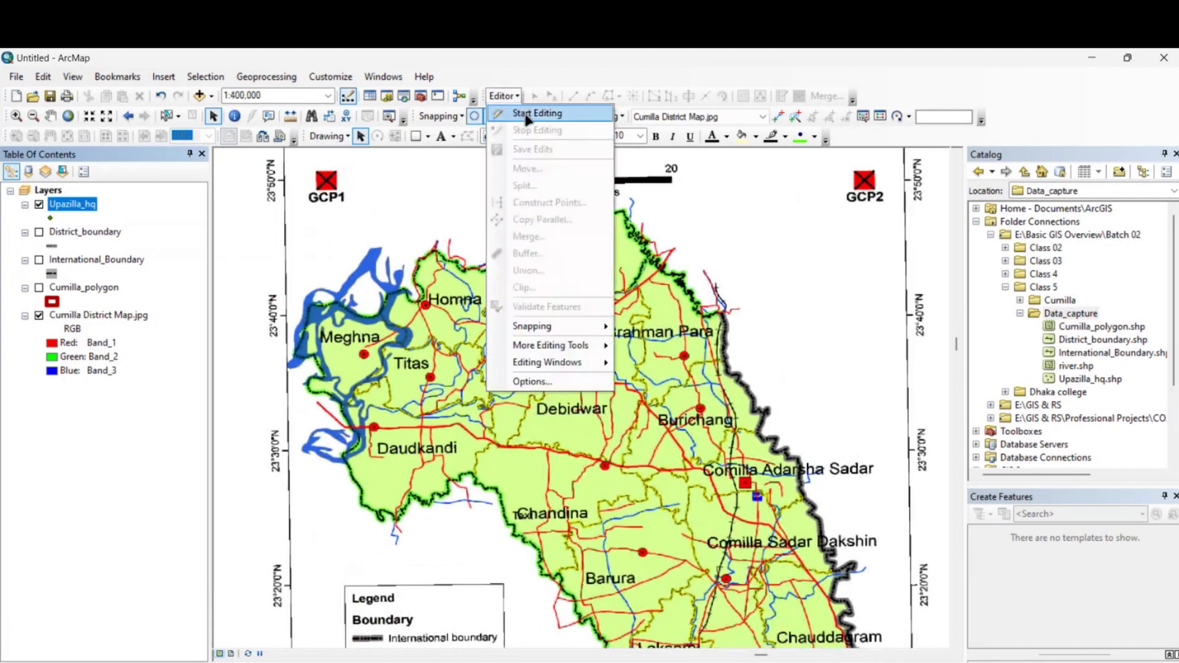
{"action": "left_click", "coordinate": [537, 113]}
{"action": "left_click", "coordinate": [998, 563]}
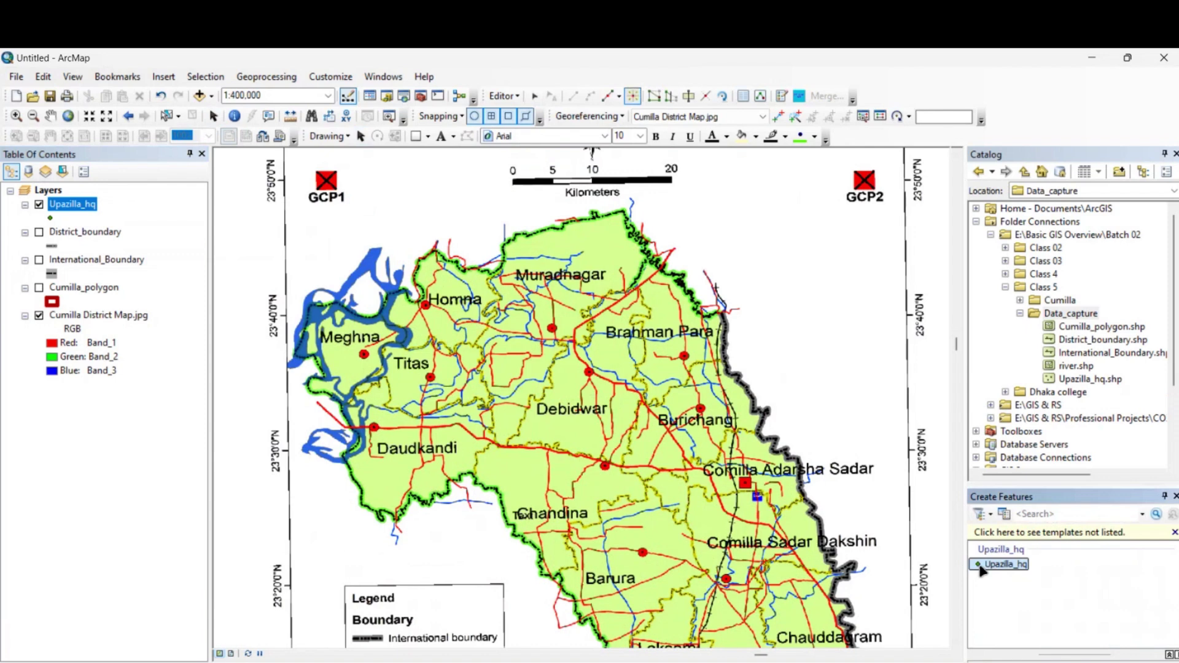
{"action": "left_click", "coordinate": [552, 330]}
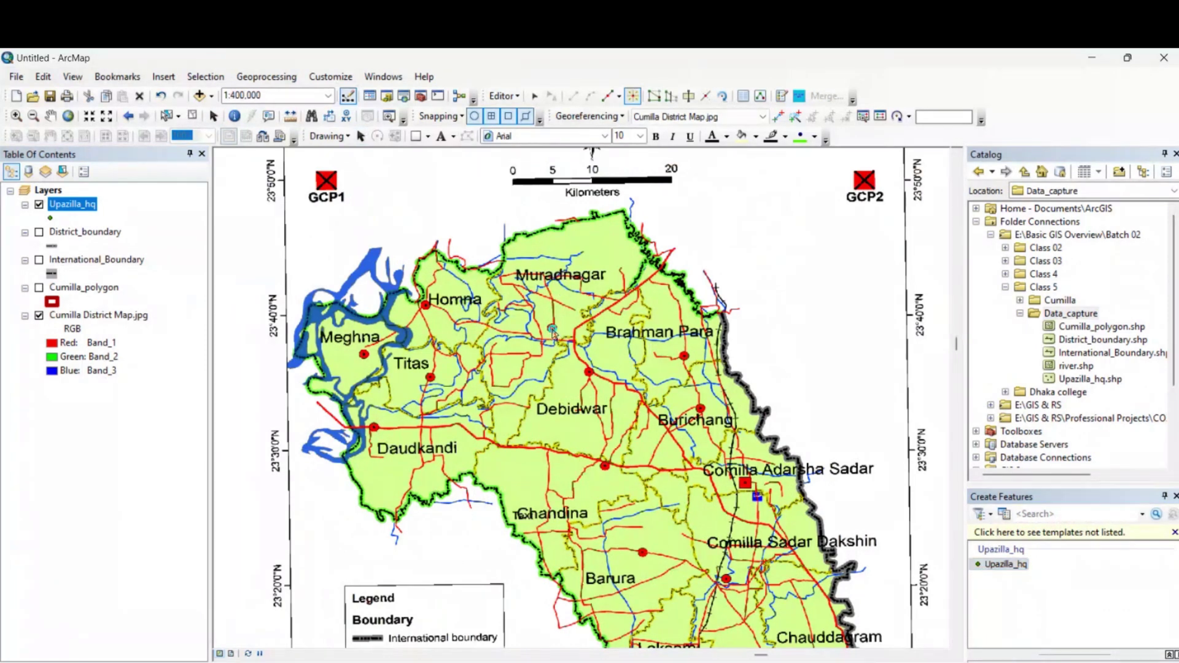
{"action": "left_click", "coordinate": [428, 305]}
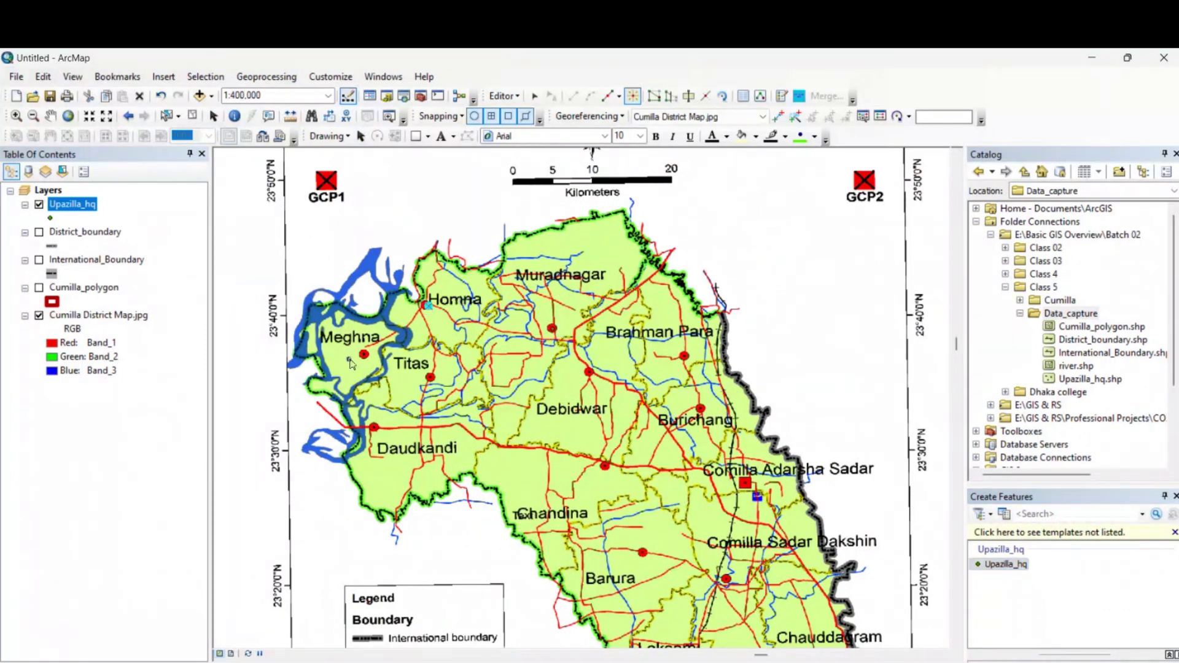
{"action": "left_click", "coordinate": [430, 378]}
{"action": "left_click", "coordinate": [374, 426]}
- Place Upazilla_hq points on the headquarters symbols of Debidwar, Brahman Para, Chandina, Barura and Comilla Sadar Dakshin
{"action": "left_click", "coordinate": [590, 373]}
{"action": "left_click", "coordinate": [685, 356]}
{"action": "left_click", "coordinate": [605, 467]}
{"action": "left_click", "coordinate": [643, 552]}
{"action": "left_click_drag", "start_coordinate": [739, 529], "coordinate": [620, 425]}
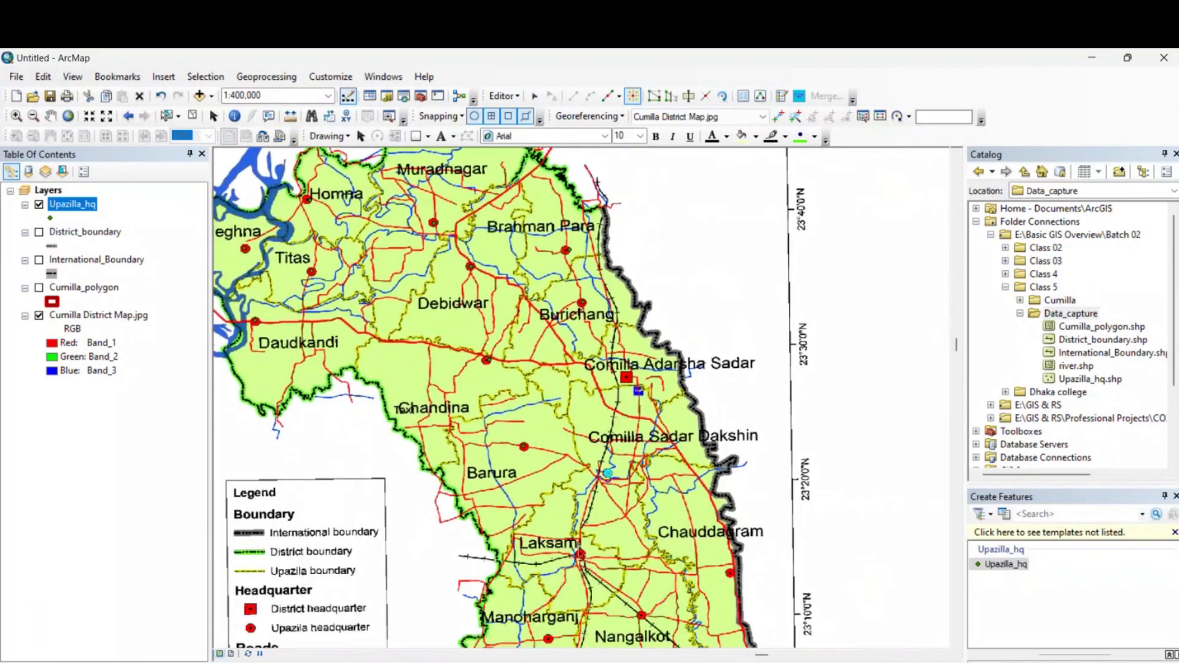
- Place Upazilla_hq points on the headquarters symbols of Laksam, Chauddagram, Manoharganj and Nangalkot, and save the edits and end the editing session
{"action": "left_click", "coordinate": [580, 556]}
{"action": "left_click_drag", "start_coordinate": [662, 600], "coordinate": [653, 521]}
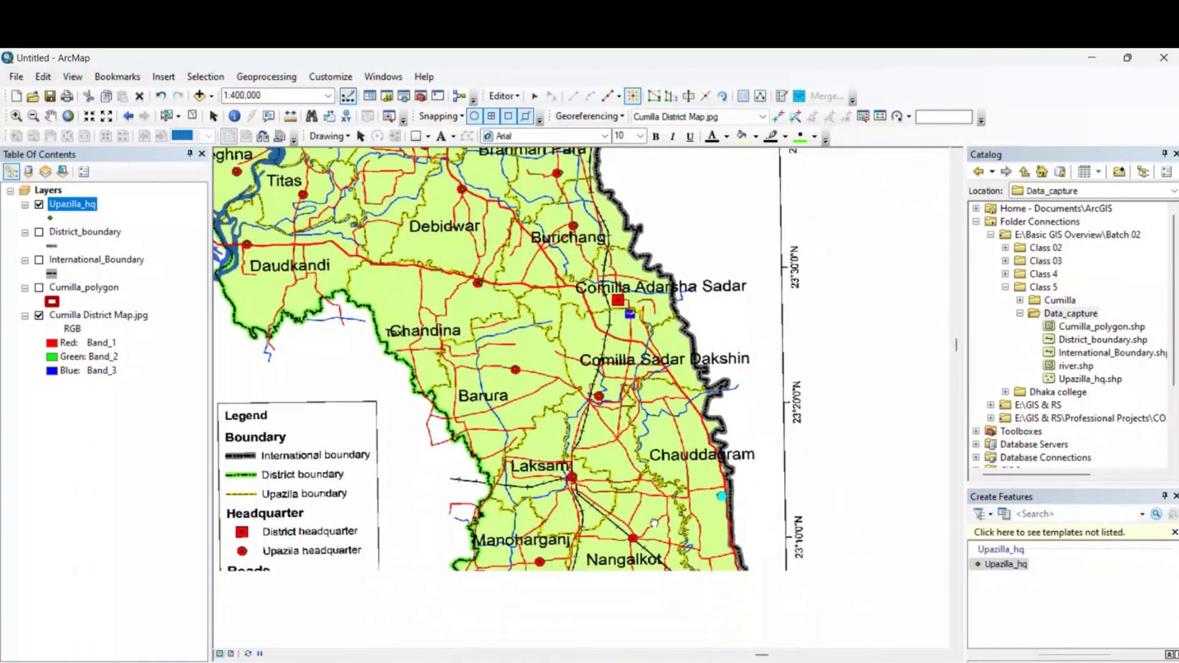
{"action": "left_click", "coordinate": [540, 561]}
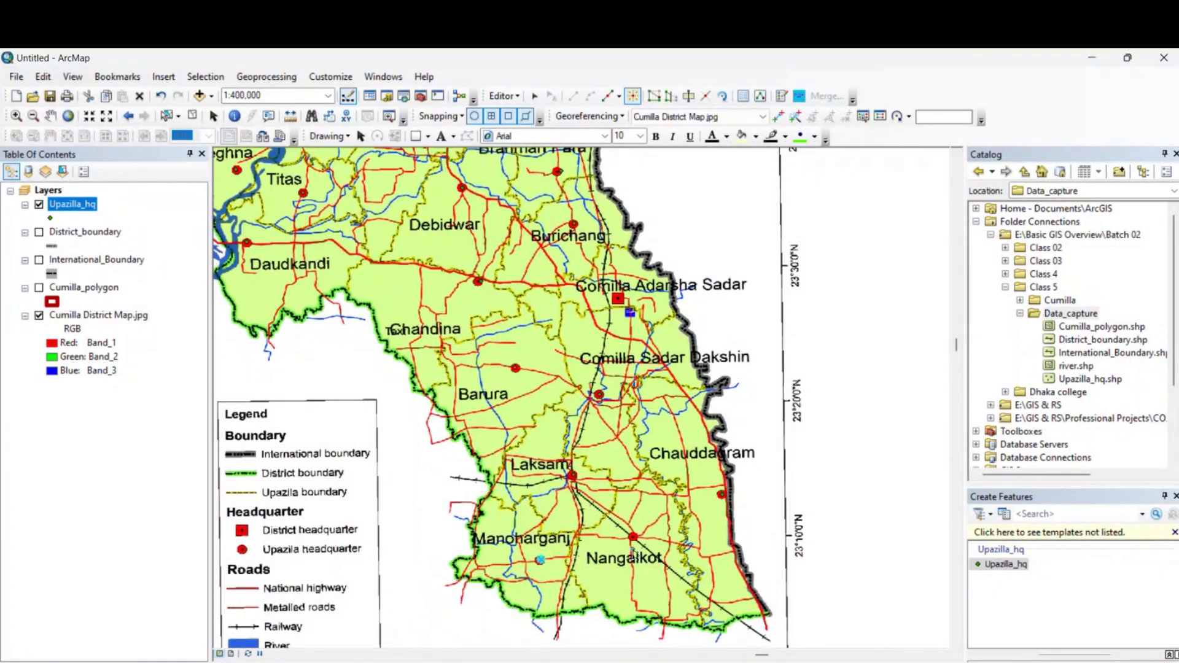
{"action": "left_click", "coordinate": [496, 99]}
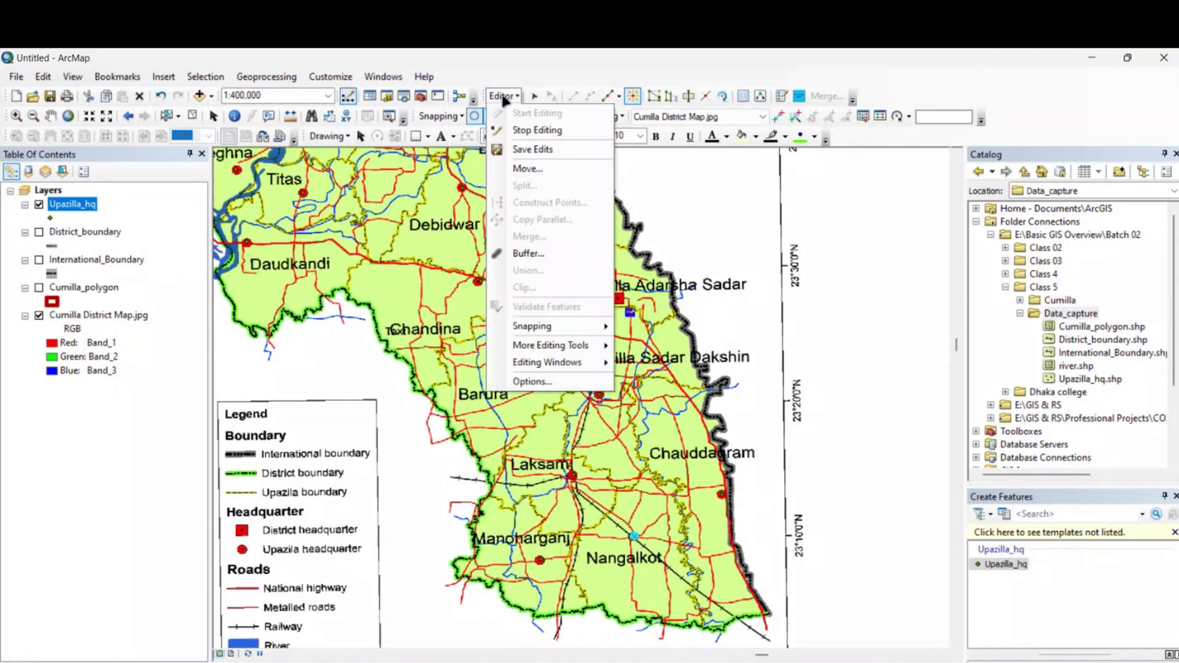
{"action": "left_click", "coordinate": [530, 149]}
{"action": "left_click", "coordinate": [519, 96]}
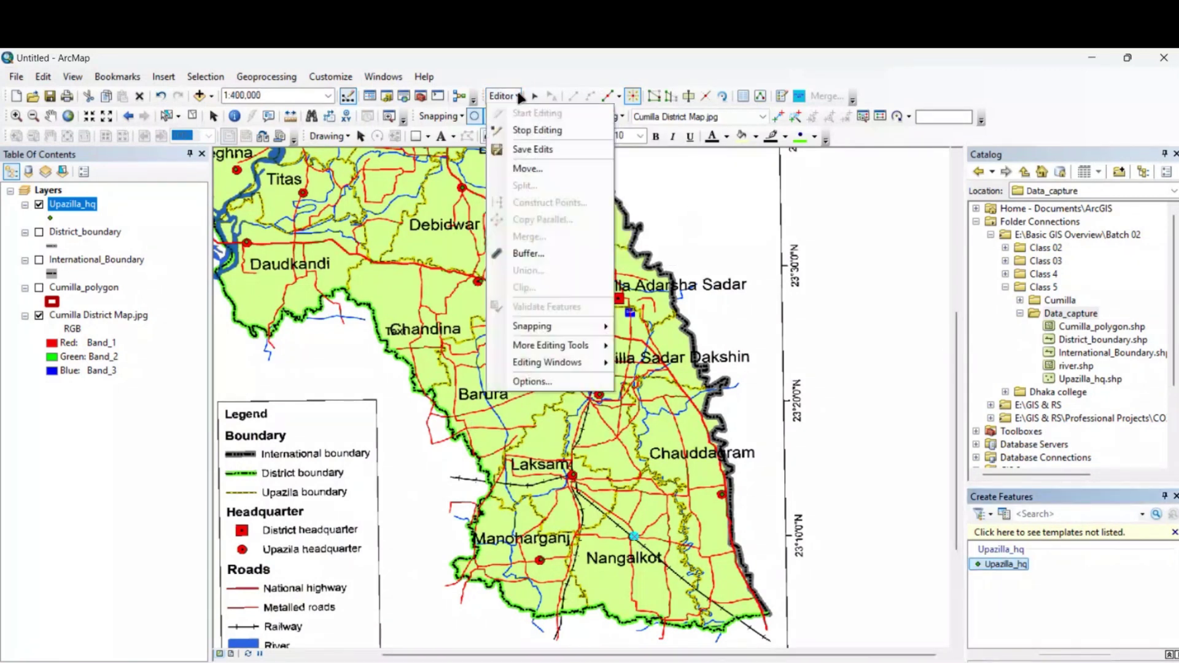
{"action": "left_click", "coordinate": [538, 130]}
- Create a new point shapefile named District_hq in the Data_capture folder with the WGS 1984 coordinate system
{"action": "right_click", "coordinate": [1088, 316]}
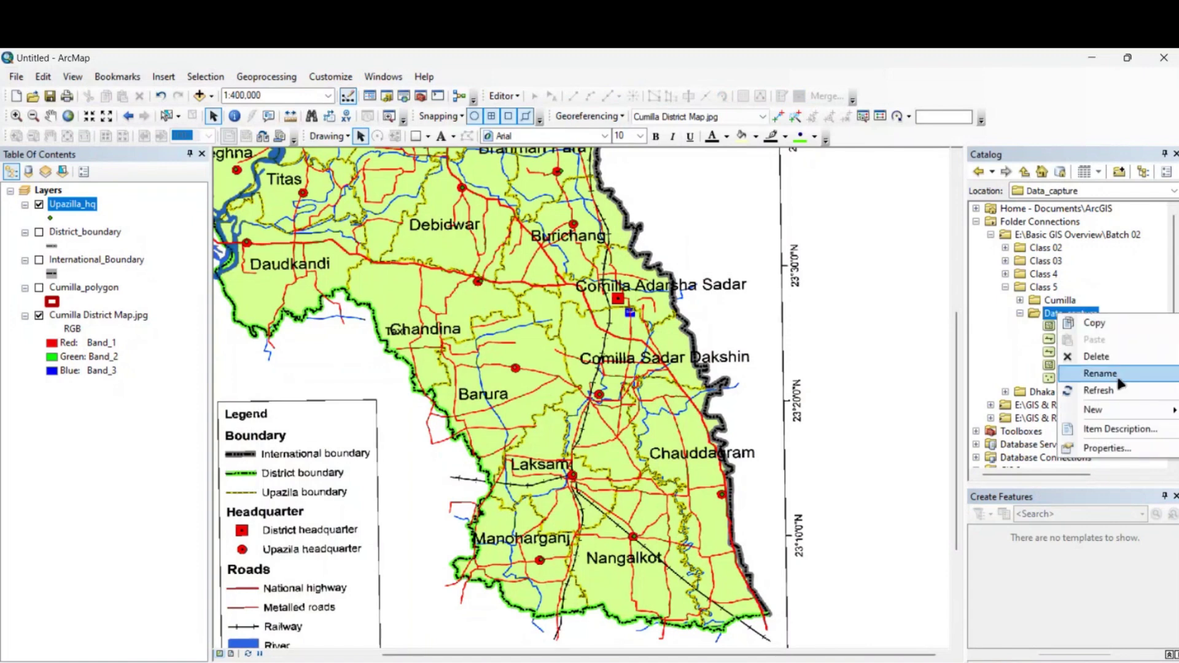
{"action": "mouse_move", "coordinate": [1099, 409]}
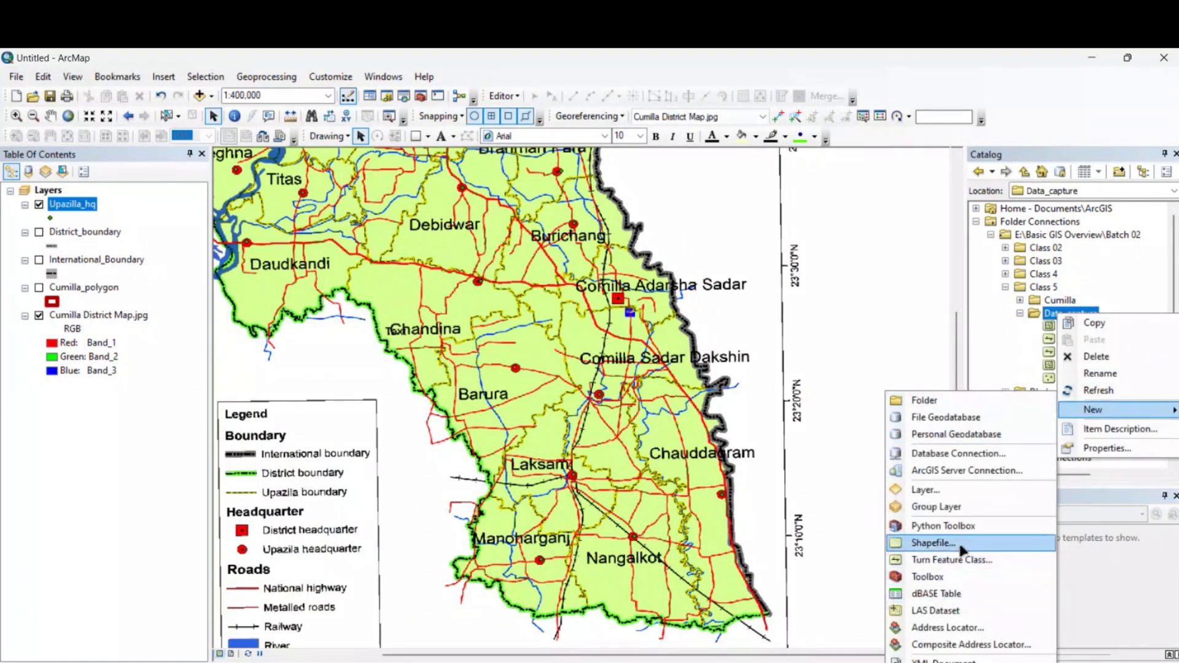
{"action": "left_click", "coordinate": [933, 543]}
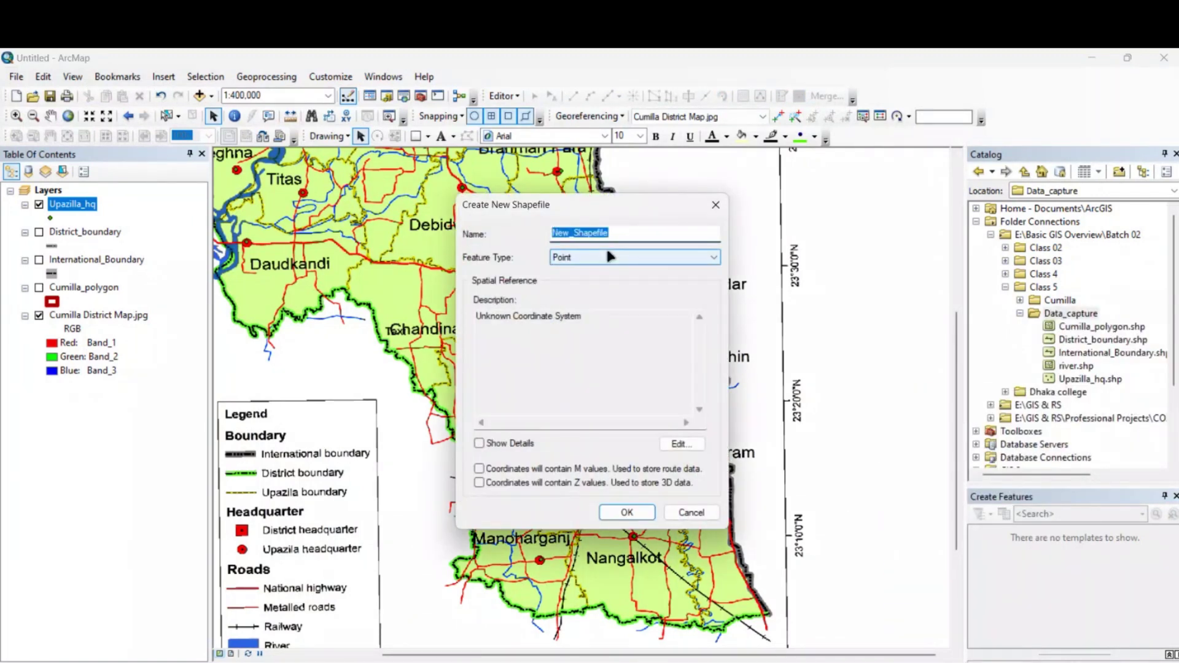
{"action": "type", "text": "District_hq"}
{"action": "left_click", "coordinate": [679, 443]}
{"action": "left_click", "coordinate": [519, 252]}
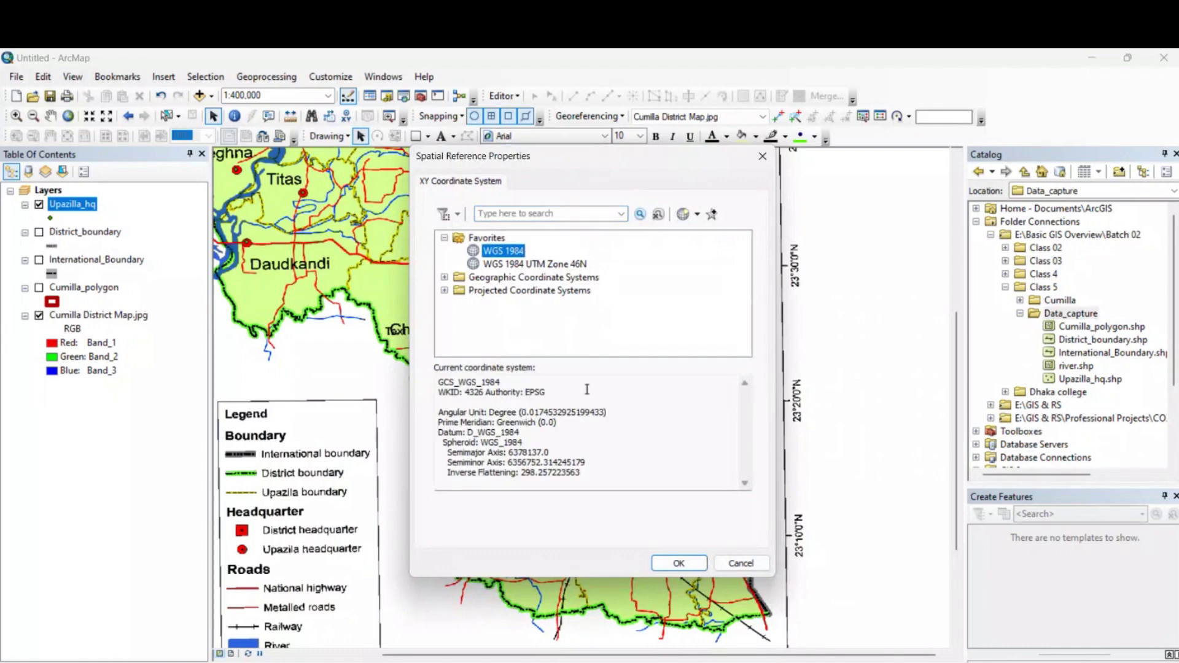
{"action": "left_click", "coordinate": [679, 563]}
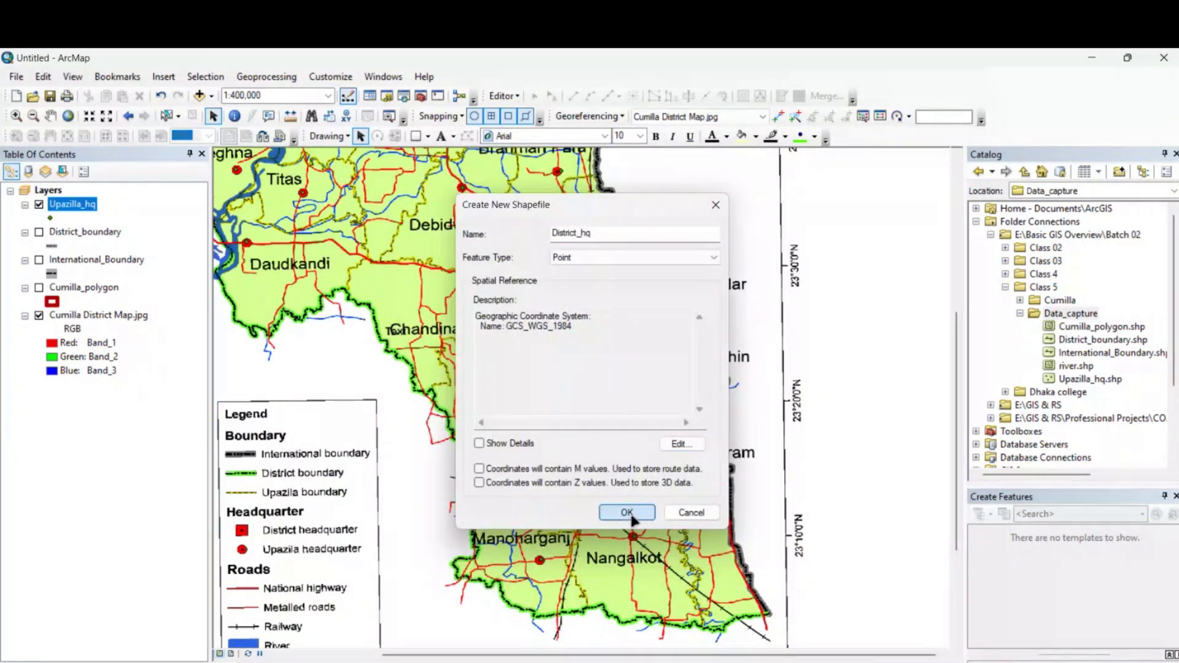
{"action": "left_click", "coordinate": [627, 513]}
- Place a District_hq point on the district headquarters symbol in Comilla Adarsha Sadar in a new edit session, saving the edit before ending it
{"action": "left_click", "coordinate": [504, 96]}
{"action": "left_click", "coordinate": [527, 116]}
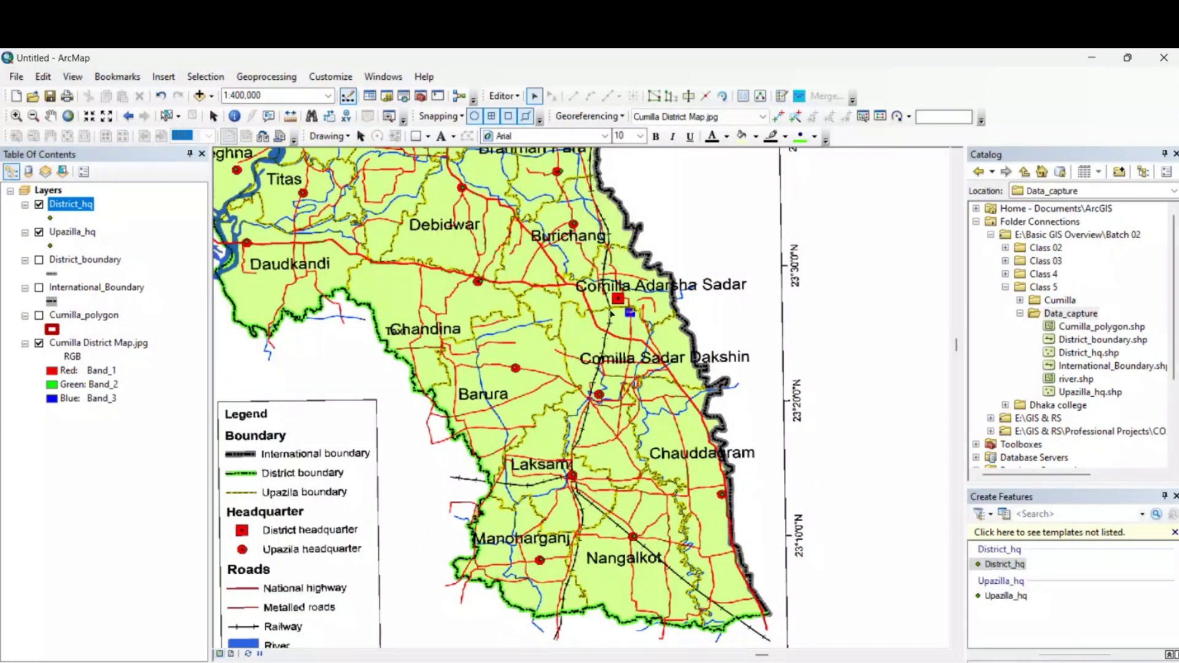
{"action": "scroll", "coordinate": [612, 314], "scroll_direction": "up", "scroll_amount": 3}
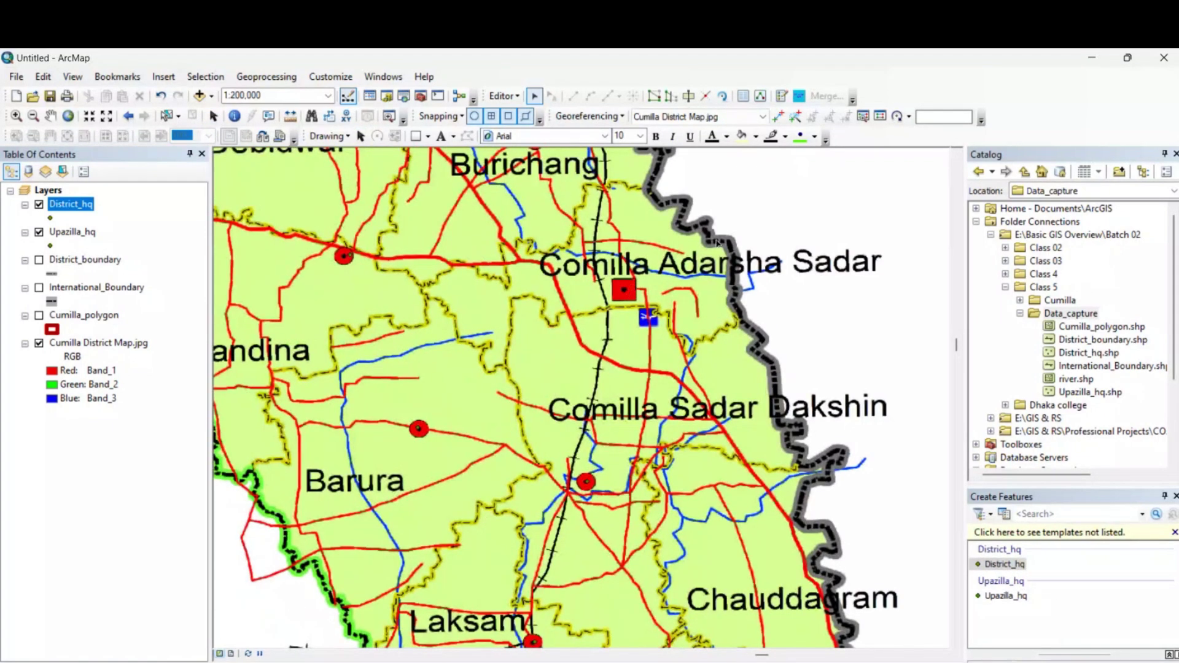
{"action": "left_click", "coordinate": [1002, 564]}
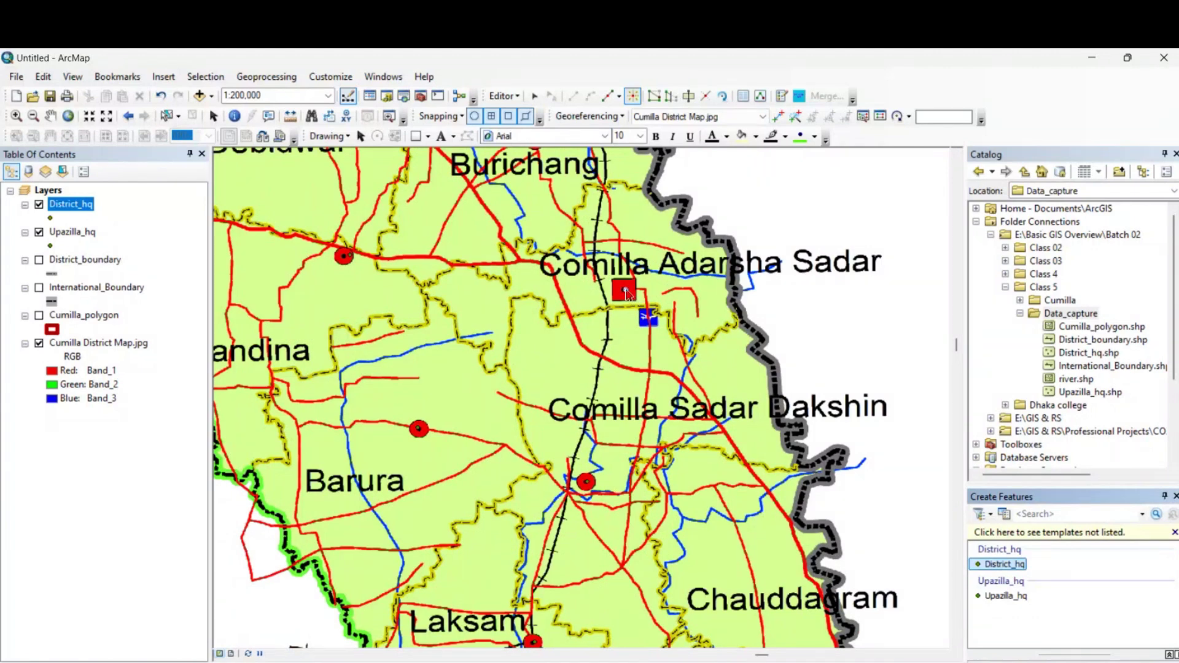
{"action": "left_click", "coordinate": [626, 290]}
{"action": "left_click", "coordinate": [504, 95]}
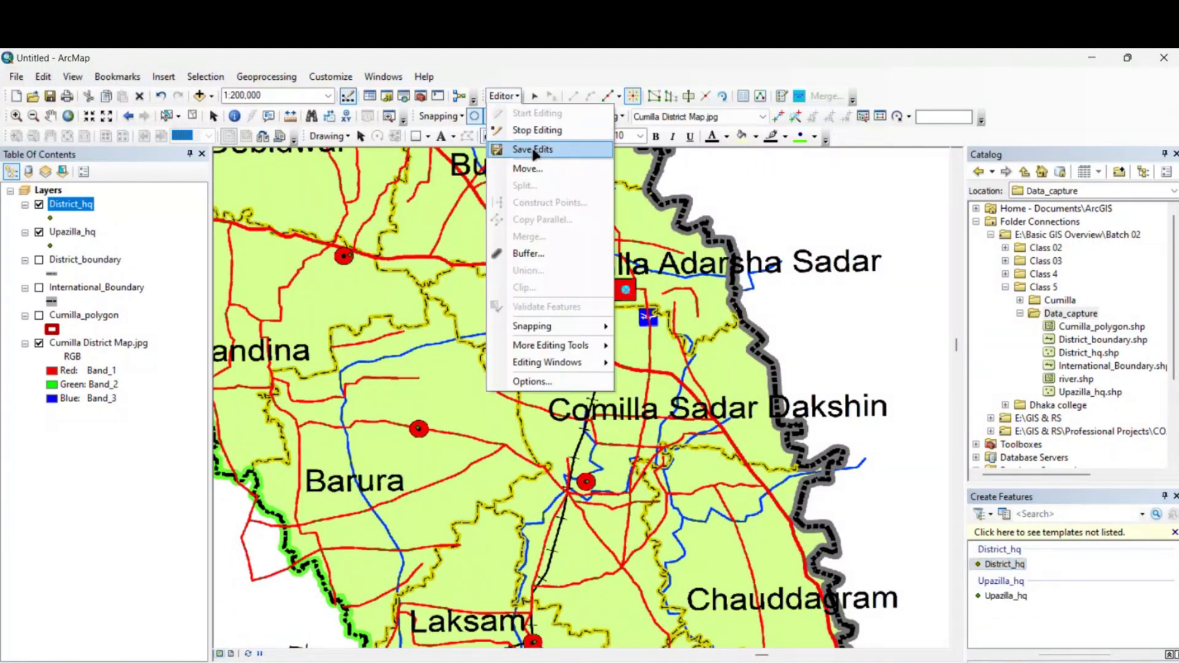
{"action": "left_click", "coordinate": [534, 154]}
{"action": "left_click", "coordinate": [503, 96]}
{"action": "left_click", "coordinate": [538, 130]}
- Change the District_hq layer's marker to the Square 3 symbol
{"action": "scroll", "coordinate": [572, 386], "scroll_direction": "down", "scroll_amount": 5}
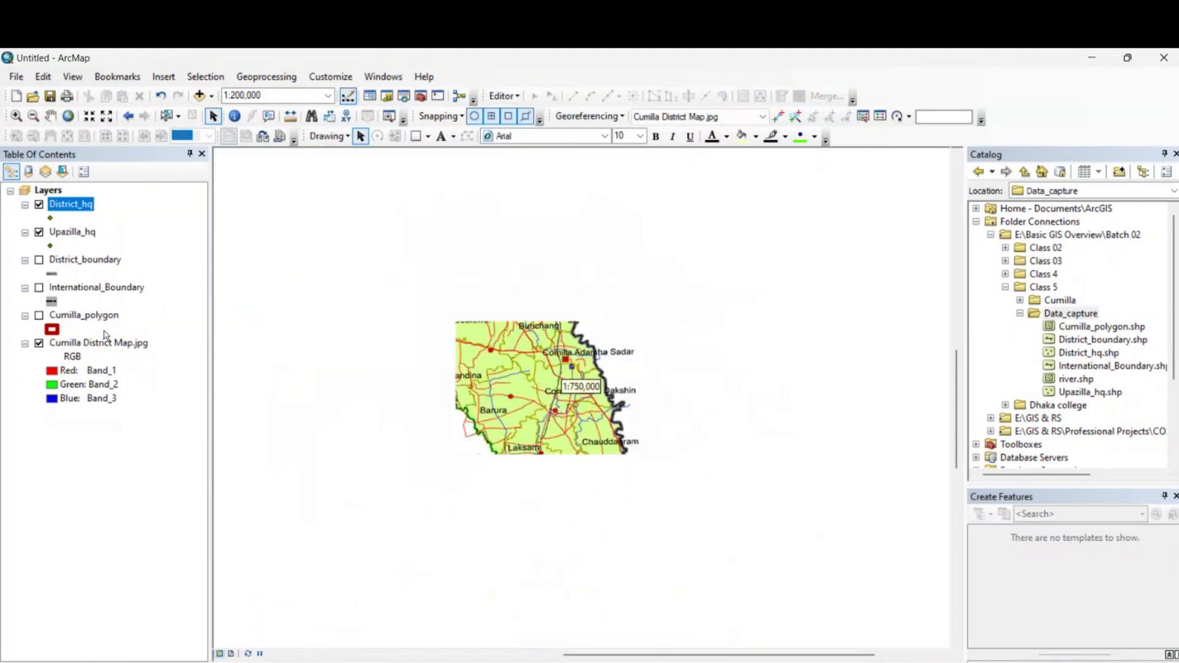
{"action": "left_click", "coordinate": [50, 218]}
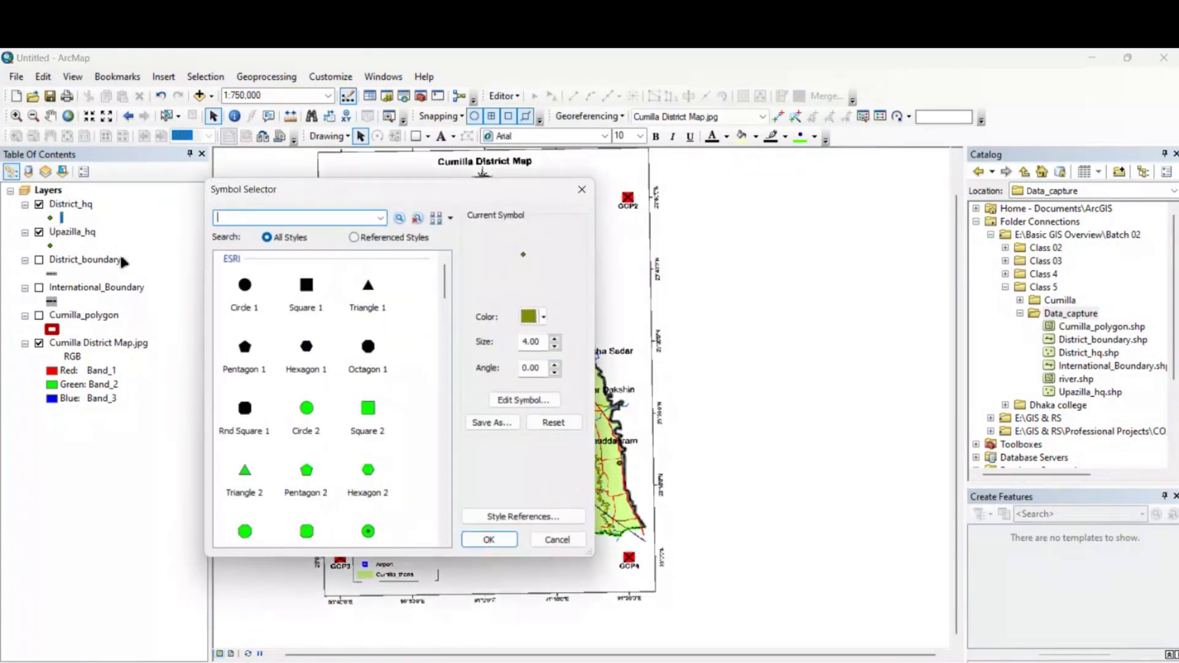
{"action": "scroll", "coordinate": [336, 422], "scroll_direction": "down", "scroll_amount": 2}
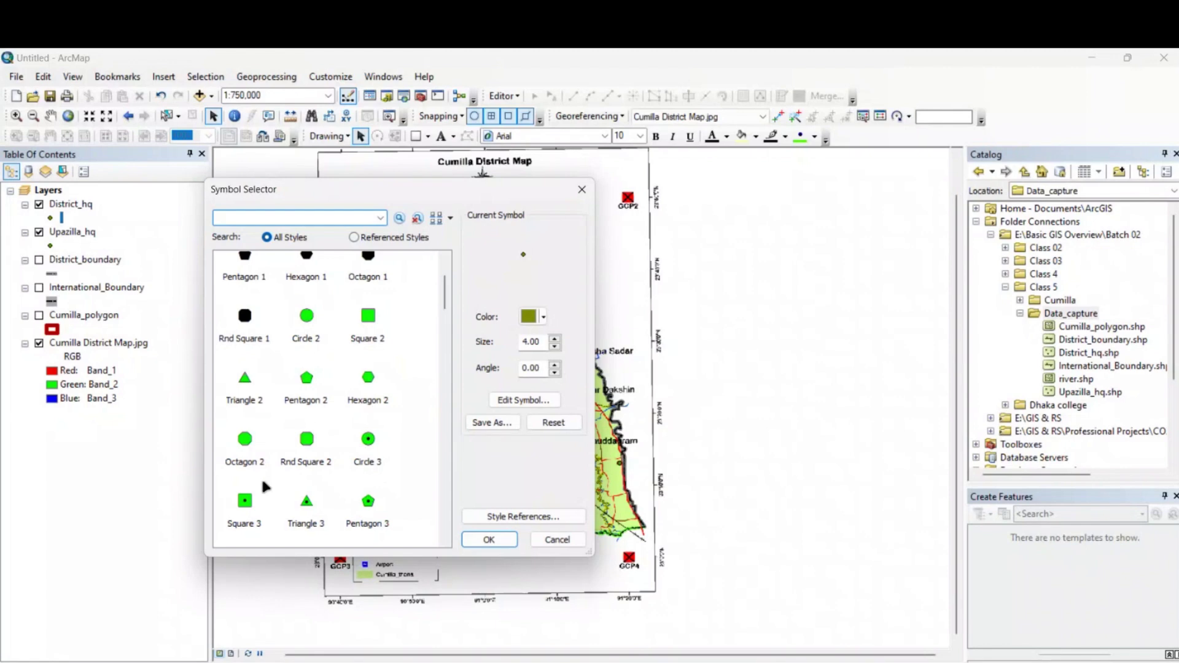
{"action": "left_click", "coordinate": [245, 514]}
{"action": "left_click", "coordinate": [487, 541]}
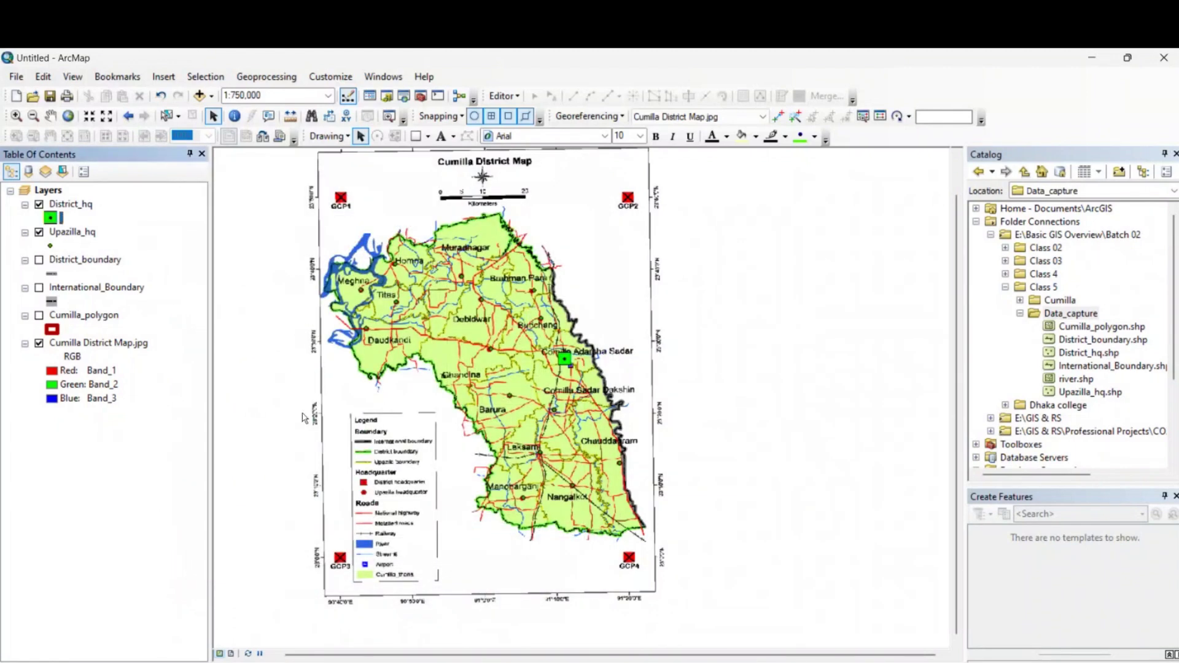
- Change the Upazilla_hq layer's marker to the Circle 3 symbol and set its size to 12
{"action": "left_click", "coordinate": [50, 245]}
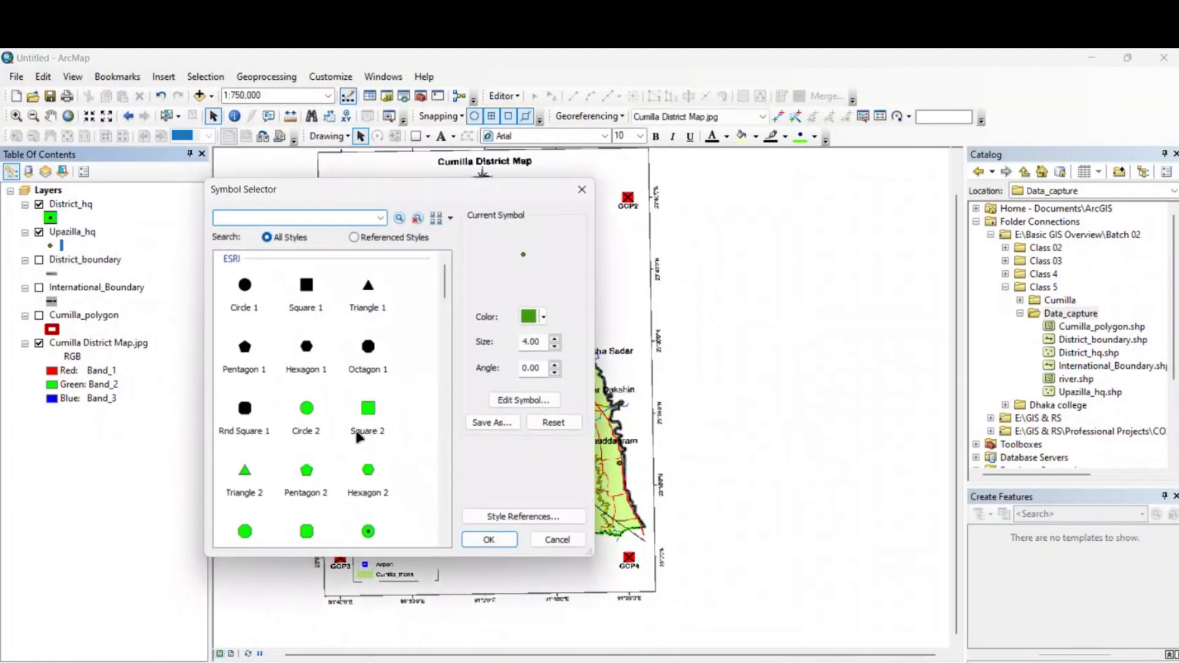
{"action": "left_click", "coordinate": [368, 532]}
{"action": "left_click", "coordinate": [487, 540]}
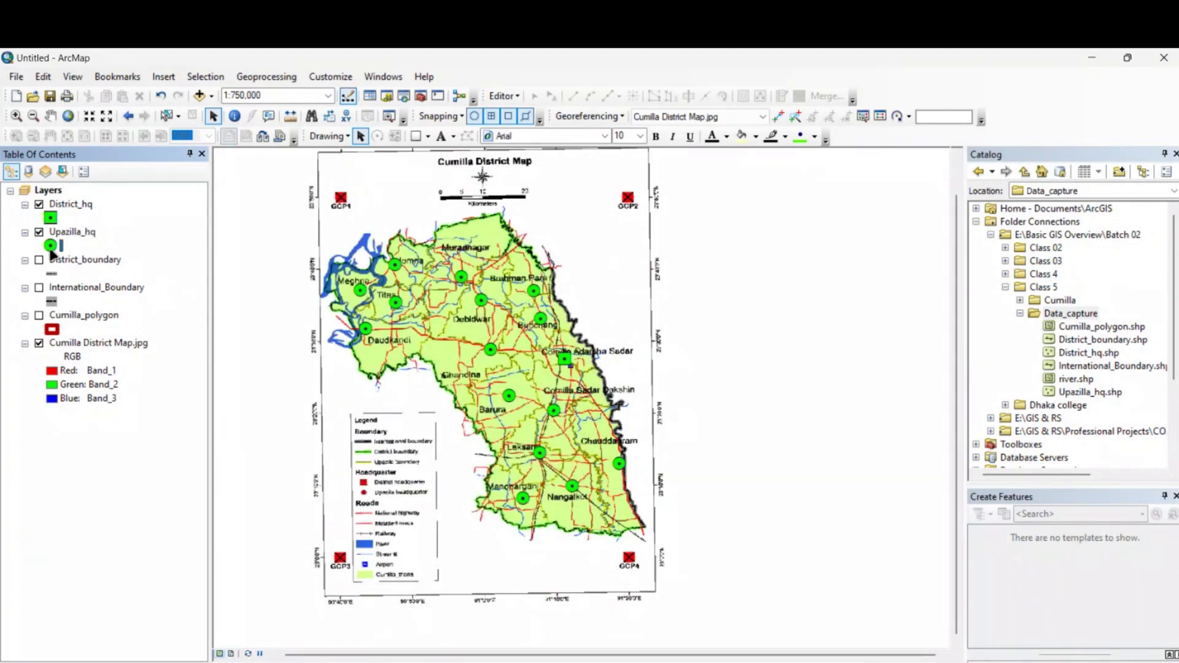
{"action": "left_click", "coordinate": [51, 247]}
{"action": "left_click", "coordinate": [555, 346]}
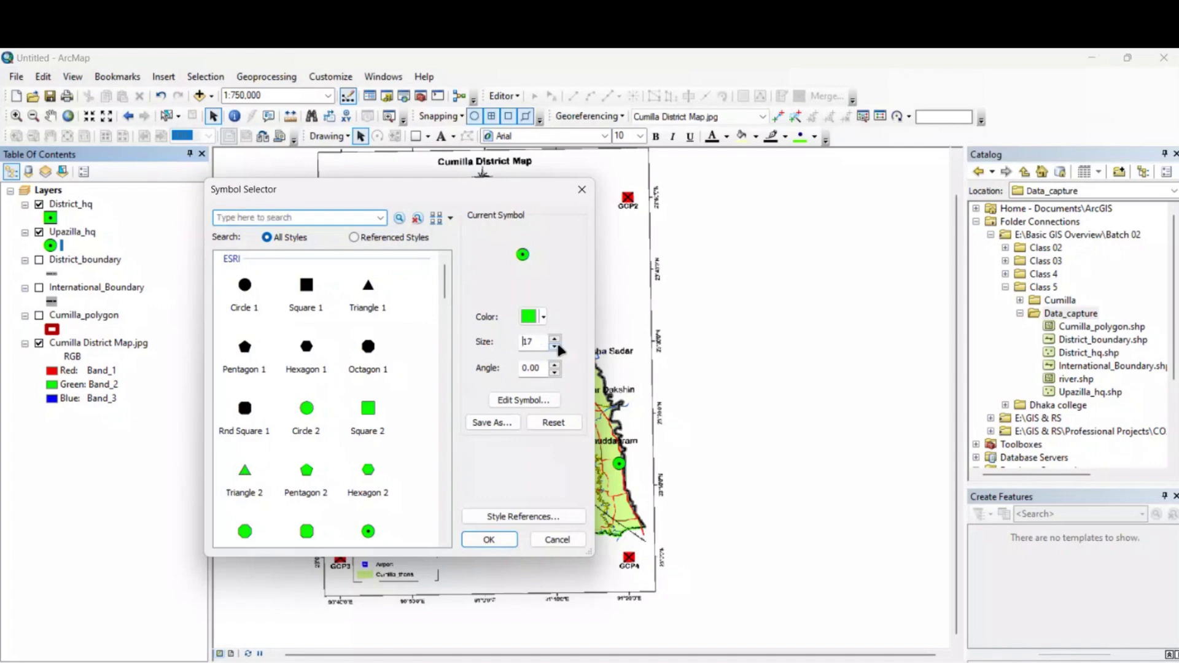
{"action": "left_click", "coordinate": [555, 347]}
{"action": "left_click", "coordinate": [555, 346]}
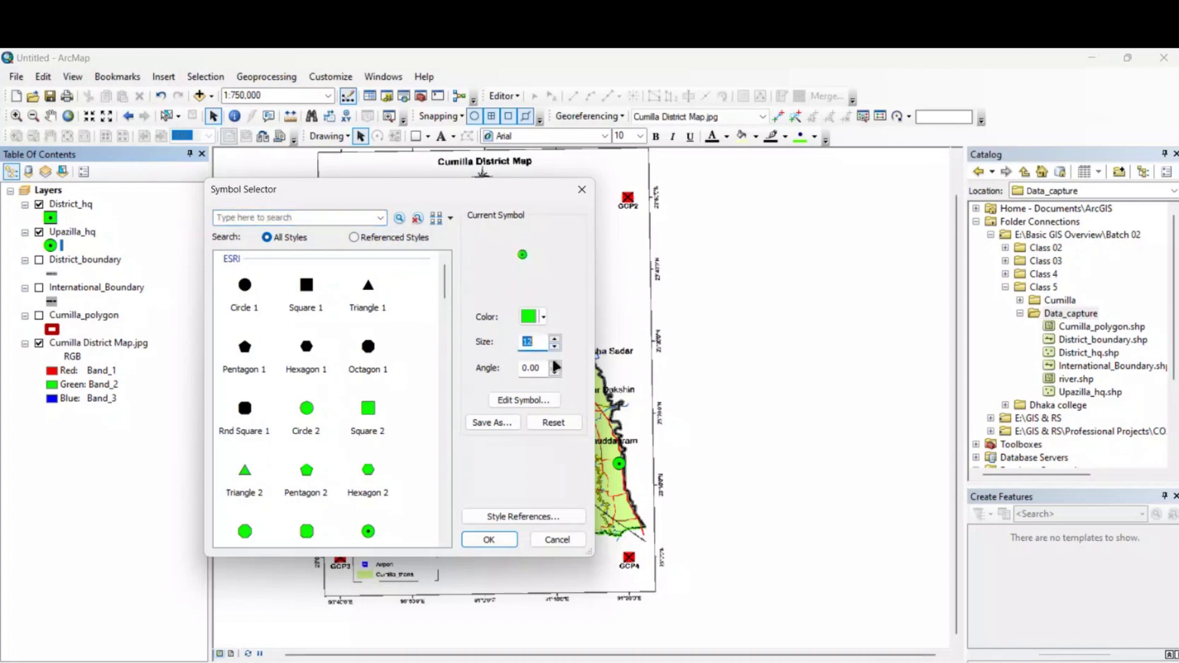
{"action": "left_click", "coordinate": [490, 540]}
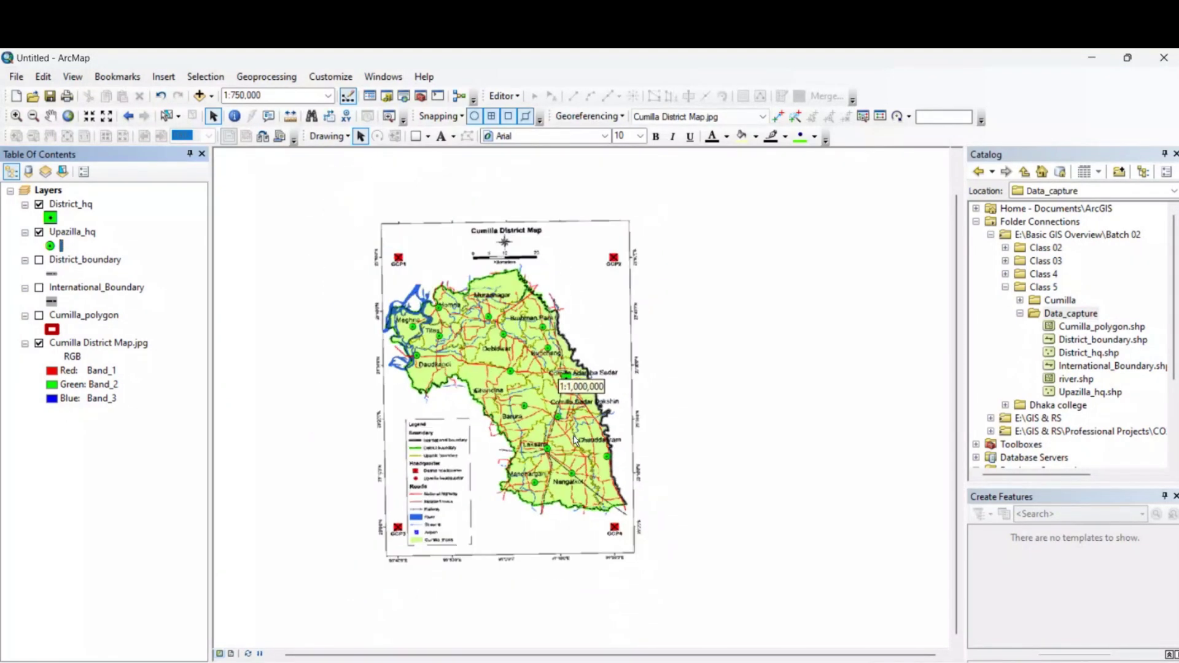
- Examine the District_hq and Upazilla_hq points across the map to check that they match the scanned headquarters symbols
{"action": "scroll", "coordinate": [574, 436], "scroll_direction": "up", "scroll_amount": 5}
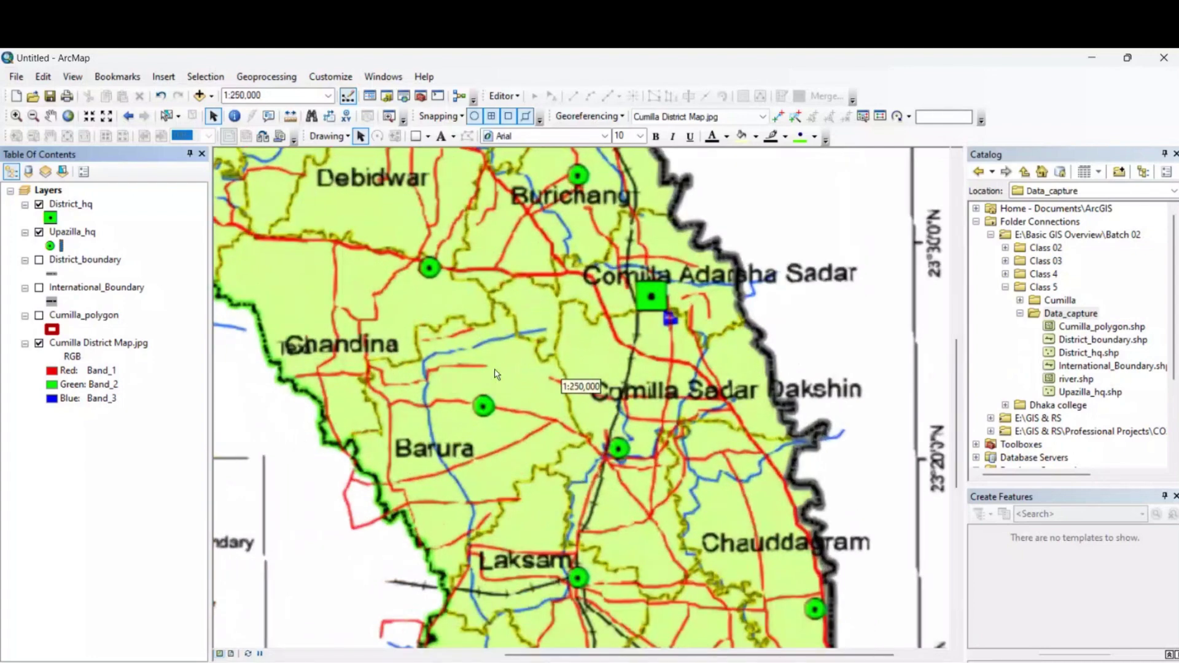
{"action": "left_click_drag", "start_coordinate": [323, 317], "coordinate": [347, 501]}
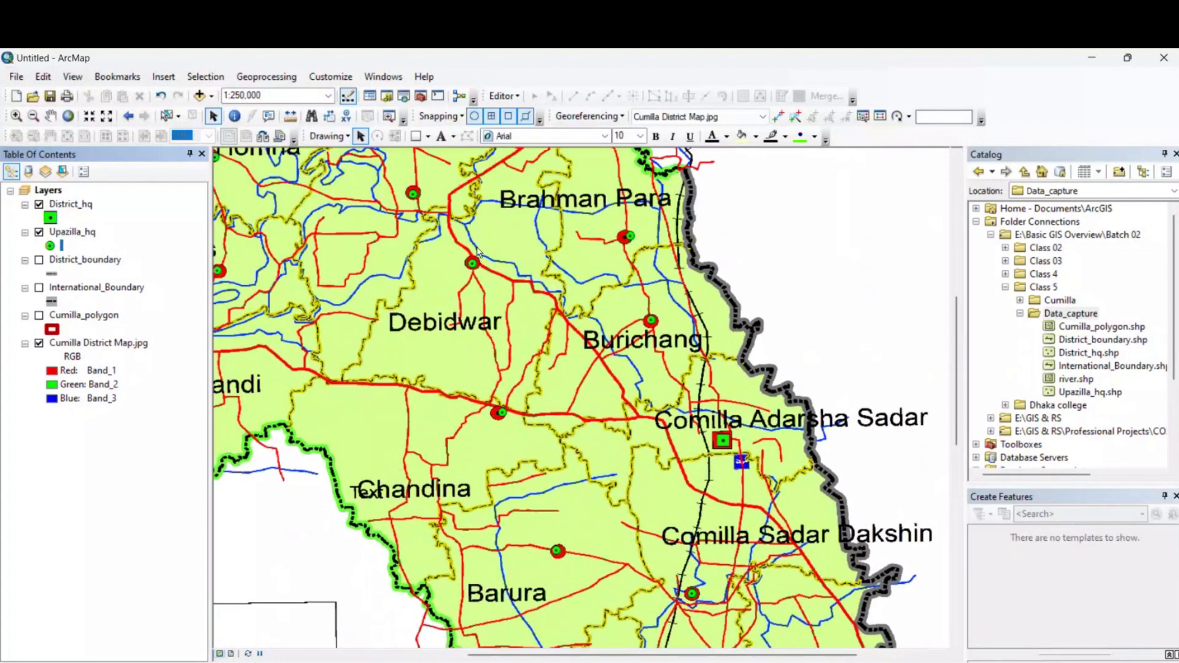
{"action": "scroll", "coordinate": [644, 369], "scroll_direction": "down", "scroll_amount": 1}
{"action": "scroll", "coordinate": [644, 369], "scroll_direction": "down", "scroll_amount": 3}
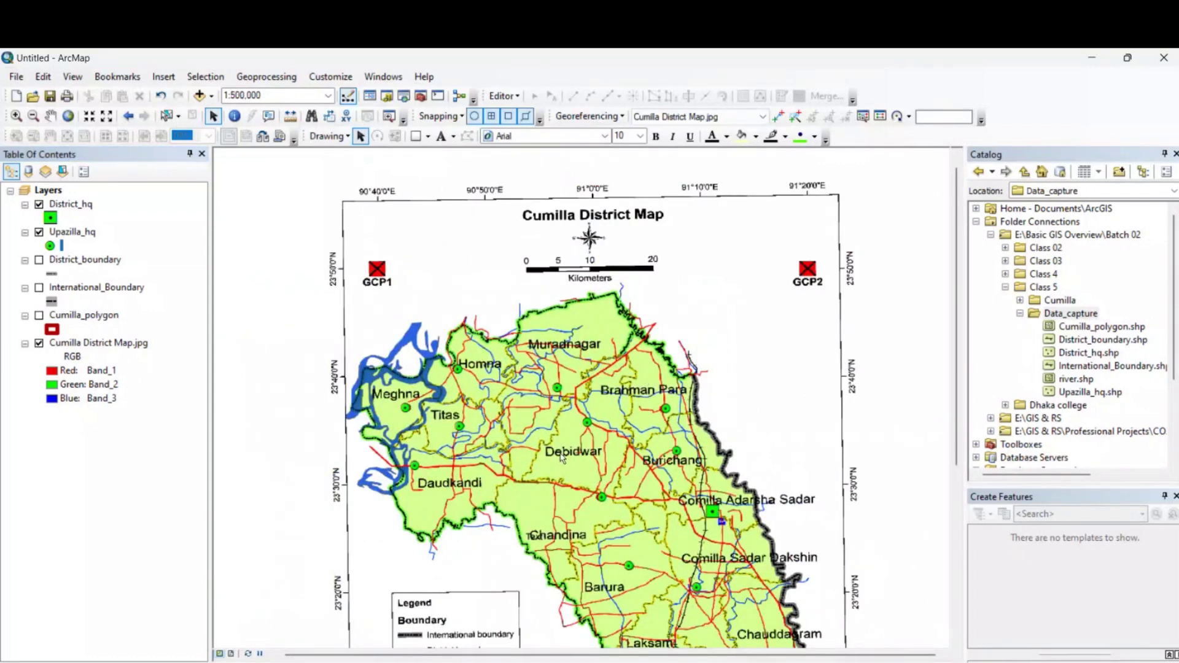
{"action": "left_click_drag", "start_coordinate": [375, 428], "coordinate": [420, 371]}
{"action": "left_click_drag", "start_coordinate": [619, 424], "coordinate": [507, 387]}
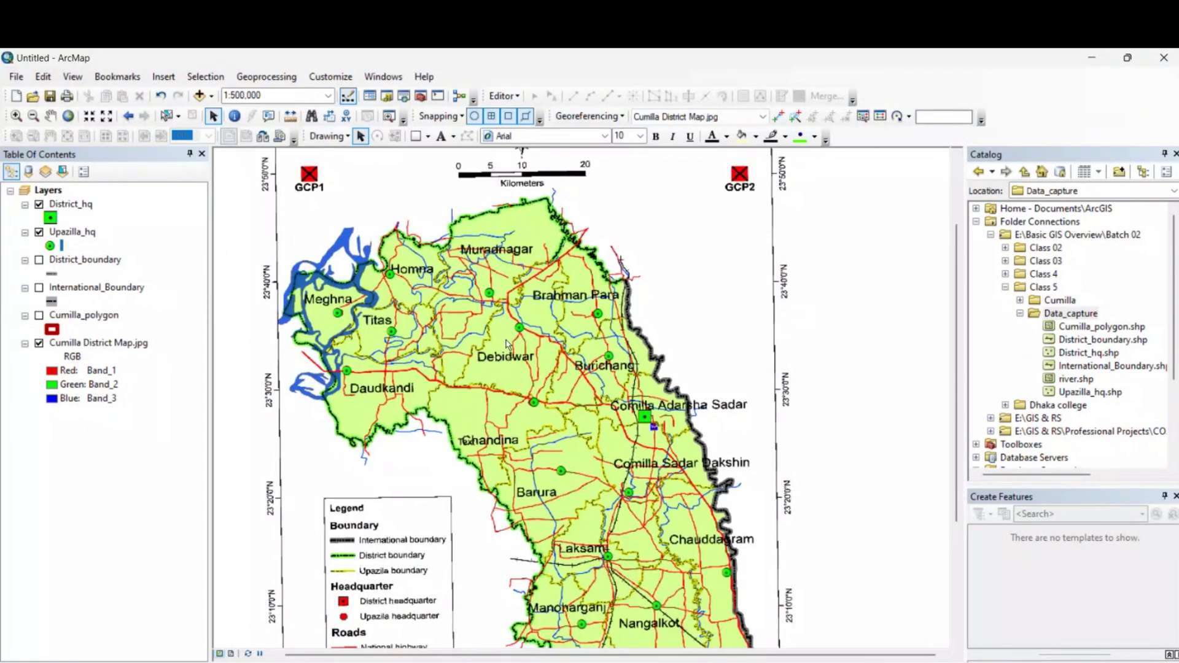
{"action": "scroll", "coordinate": [507, 345], "scroll_direction": "up", "scroll_amount": 2}
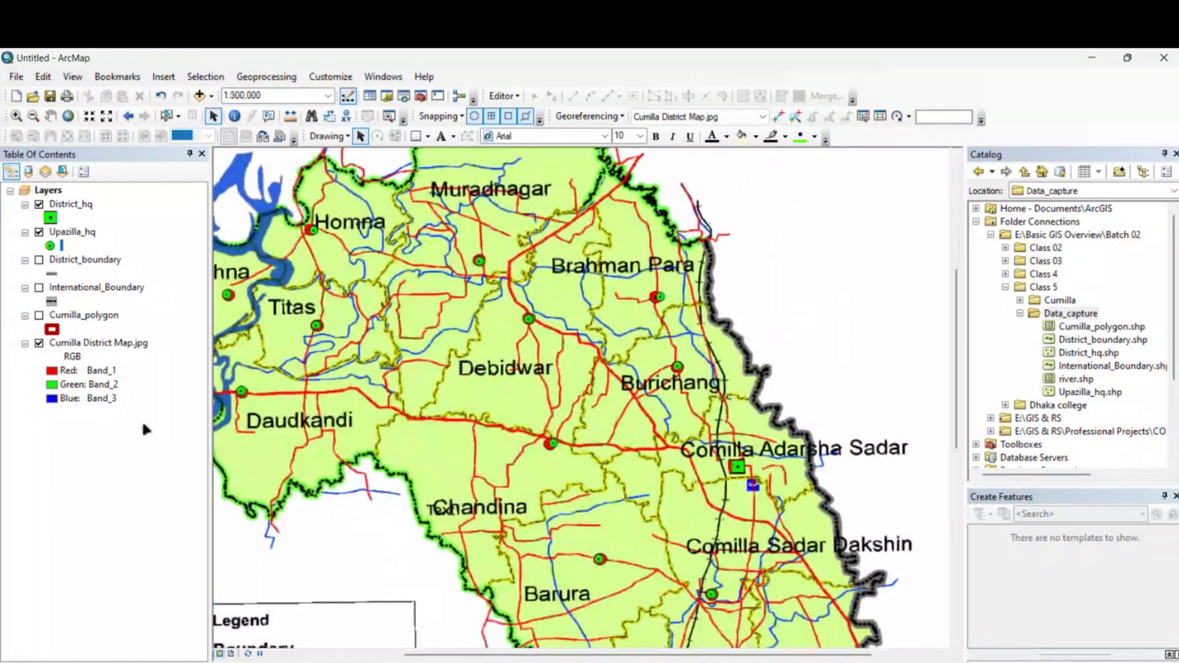
{"action": "scroll", "coordinate": [385, 420], "scroll_direction": "up", "scroll_amount": 2}
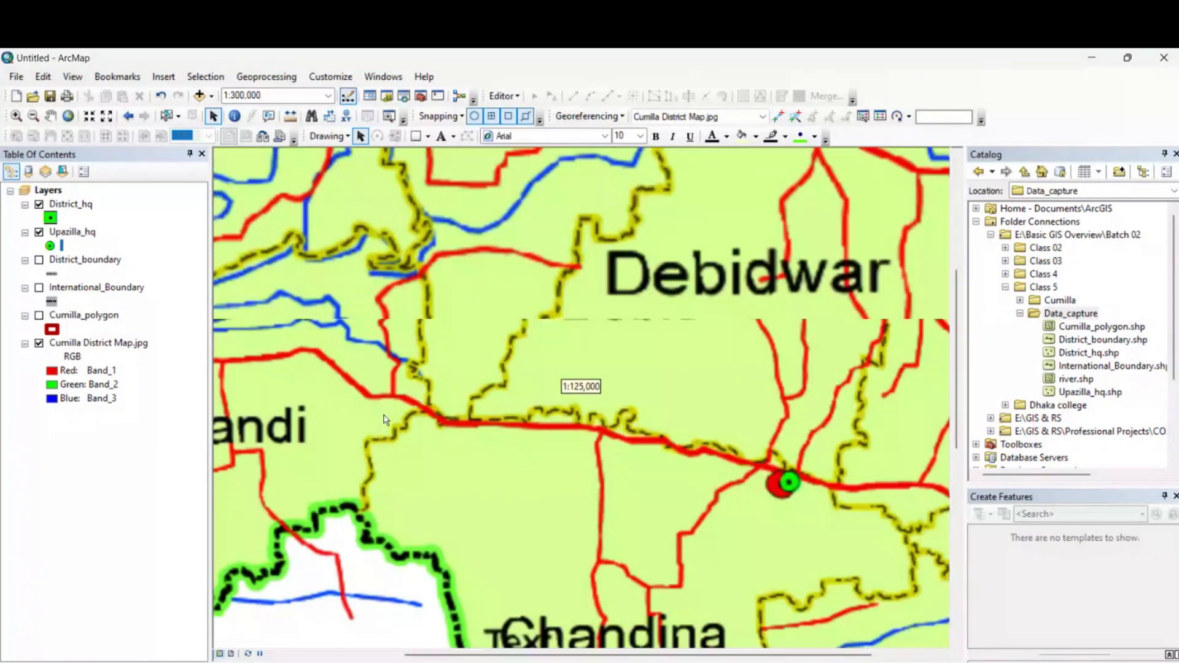
{"action": "scroll", "coordinate": [453, 421], "scroll_direction": "up", "scroll_amount": 1}
{"action": "left_click_drag", "start_coordinate": [385, 285], "coordinate": [571, 525]}
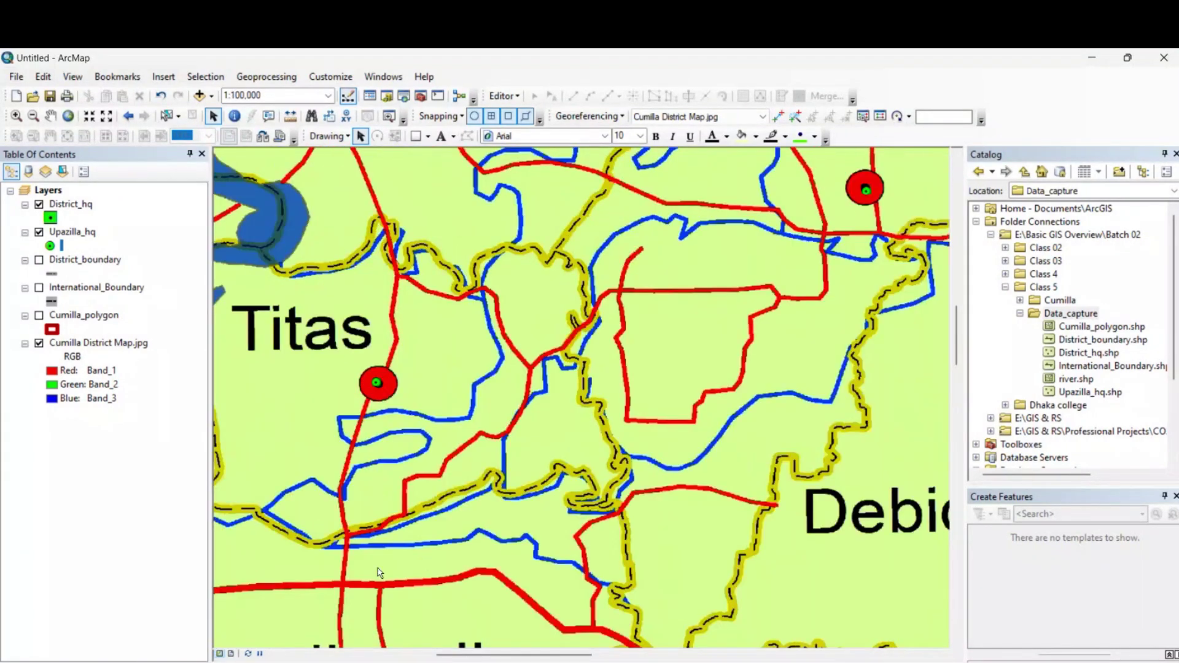
{"action": "left_click_drag", "start_coordinate": [376, 568], "coordinate": [525, 424]}
{"action": "scroll", "coordinate": [323, 439], "scroll_direction": "up", "scroll_amount": 2}
{"action": "scroll", "coordinate": [323, 439], "scroll_direction": "down", "scroll_amount": 4}
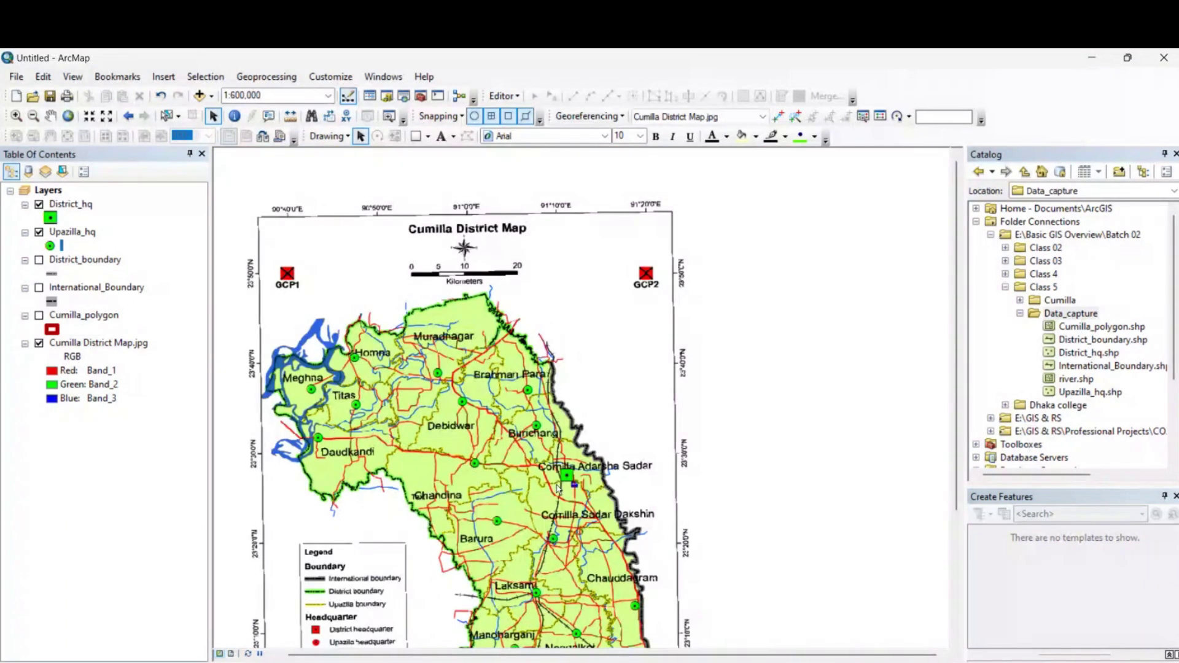
{"action": "scroll", "coordinate": [606, 531], "scroll_direction": "up", "scroll_amount": 2}
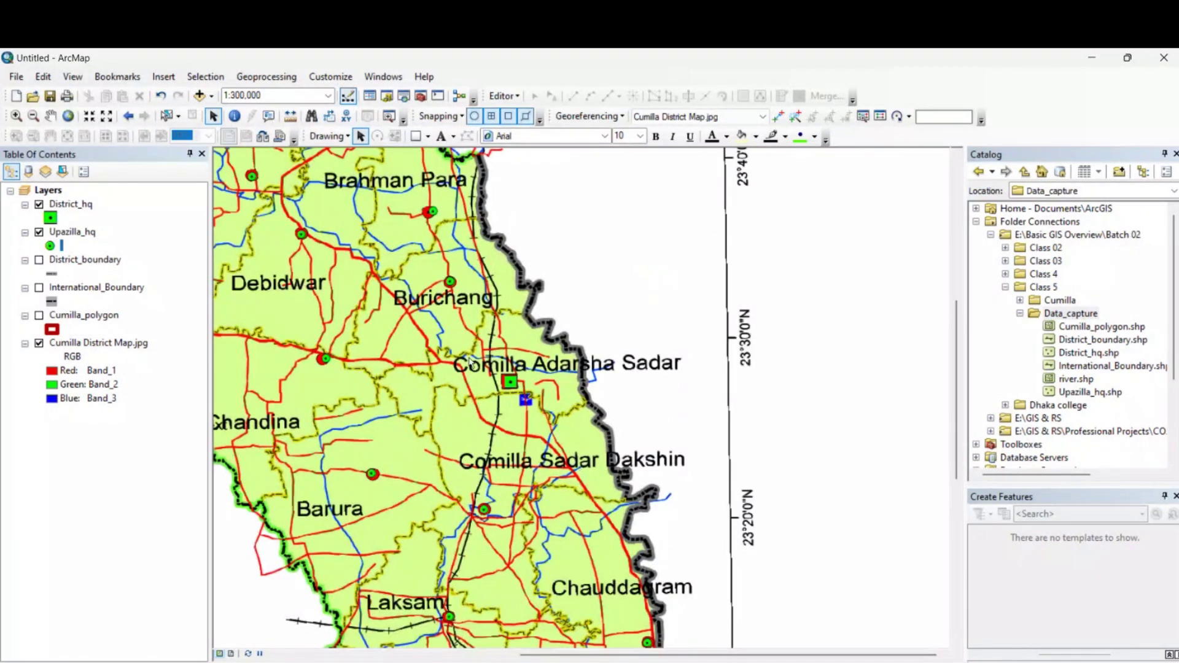
{"action": "left_click_drag", "start_coordinate": [492, 391], "coordinate": [605, 567]}
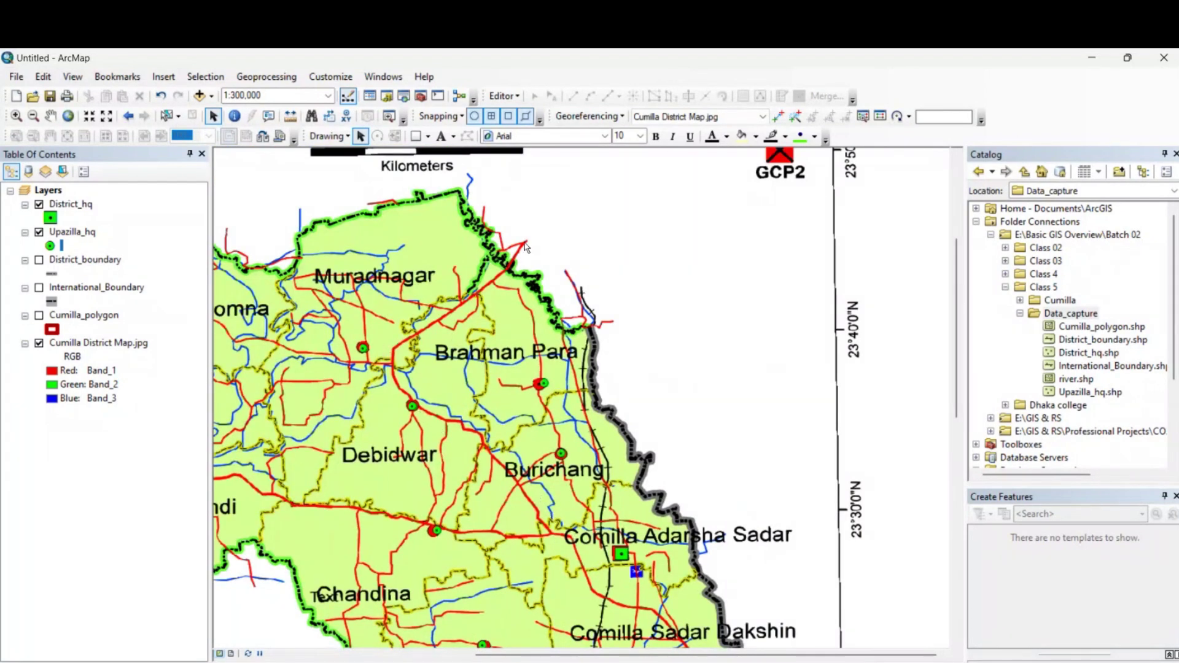
{"action": "left_click_drag", "start_coordinate": [406, 490], "coordinate": [394, 404]}
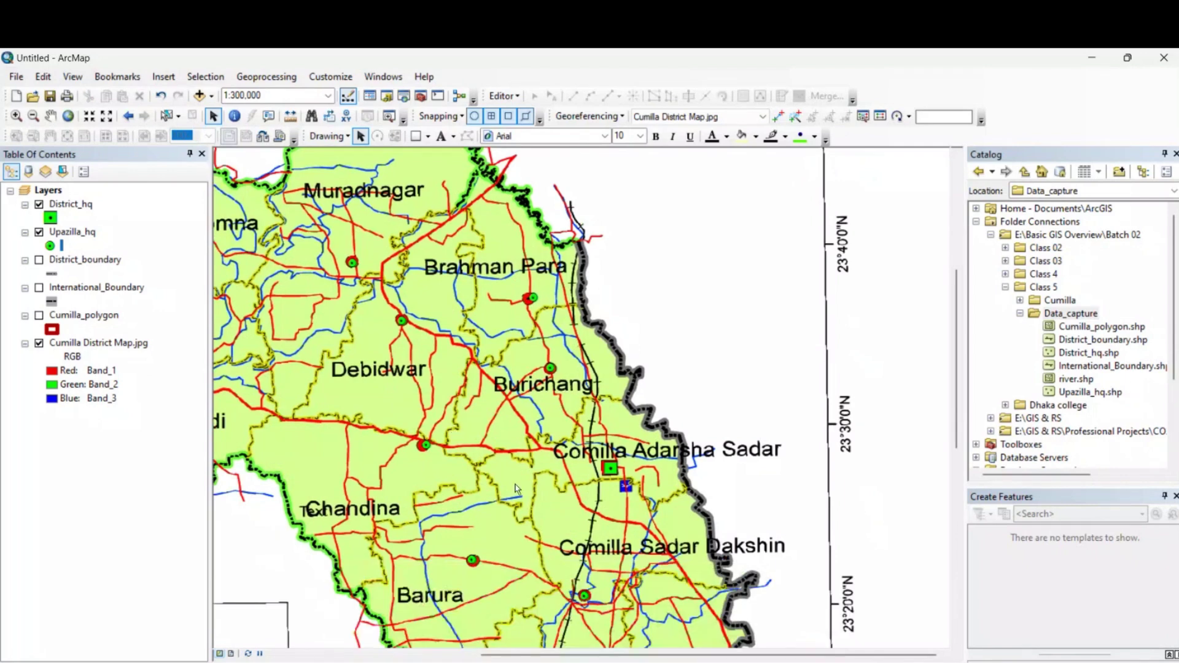
{"action": "scroll", "coordinate": [572, 492], "scroll_direction": "down", "scroll_amount": 1}
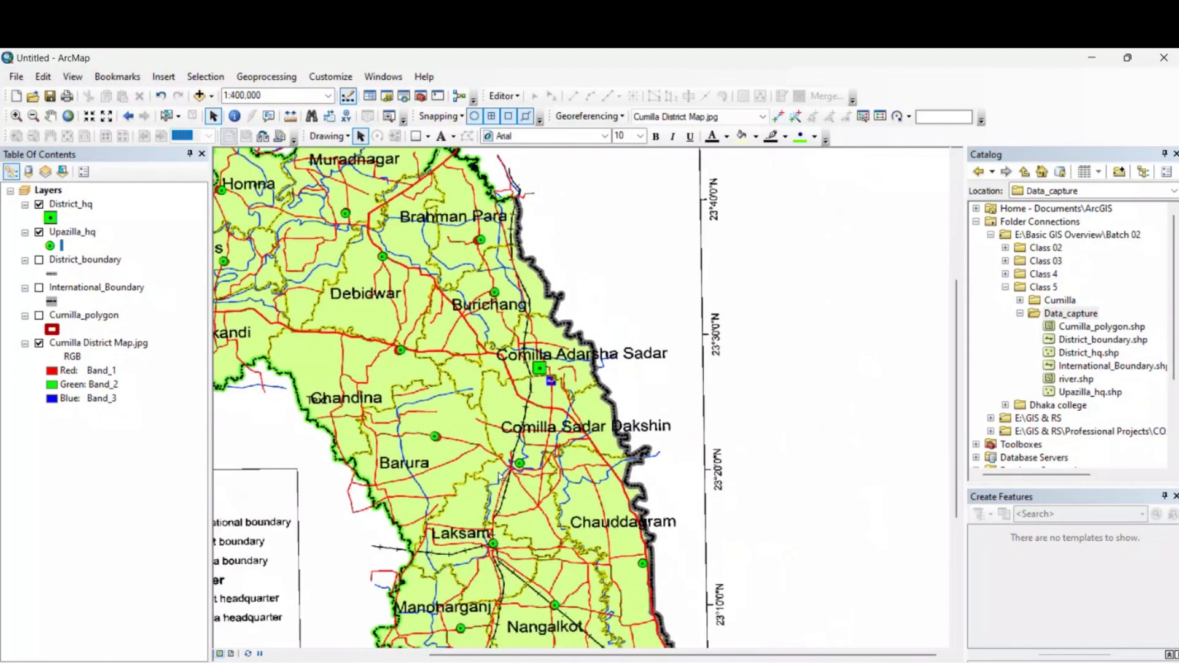
{"action": "left_click_drag", "start_coordinate": [550, 569], "coordinate": [540, 382]}
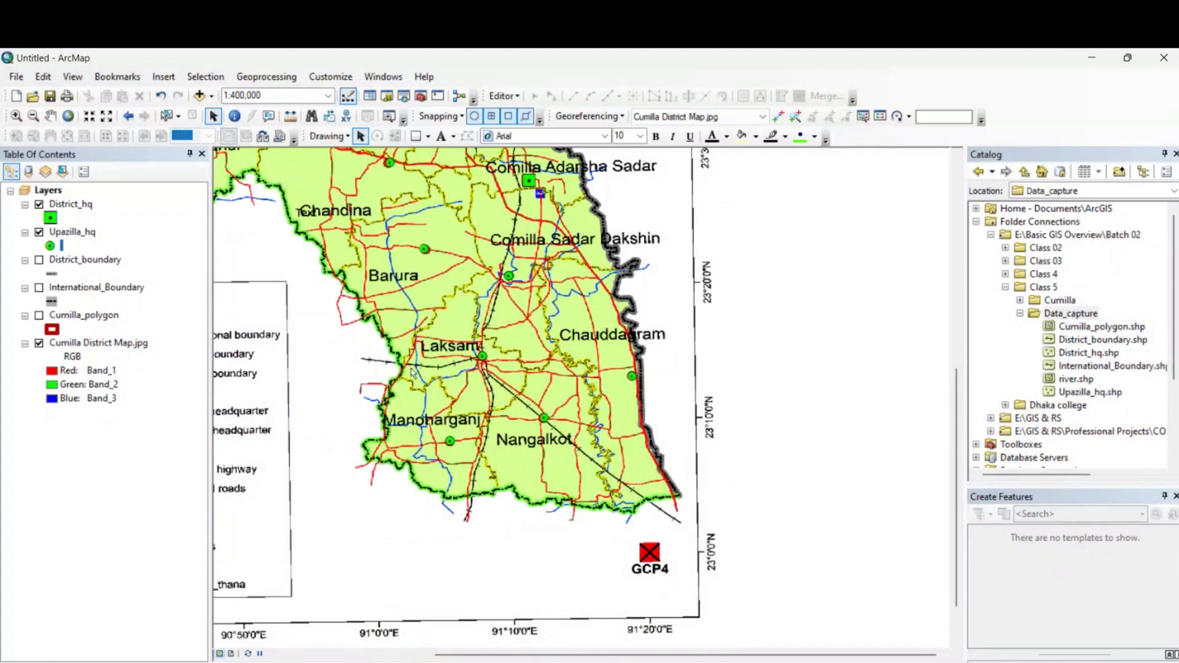
{"action": "scroll", "coordinate": [412, 372], "scroll_direction": "up", "scroll_amount": 2}
{"action": "scroll", "coordinate": [691, 330], "scroll_direction": "down", "scroll_amount": 3}
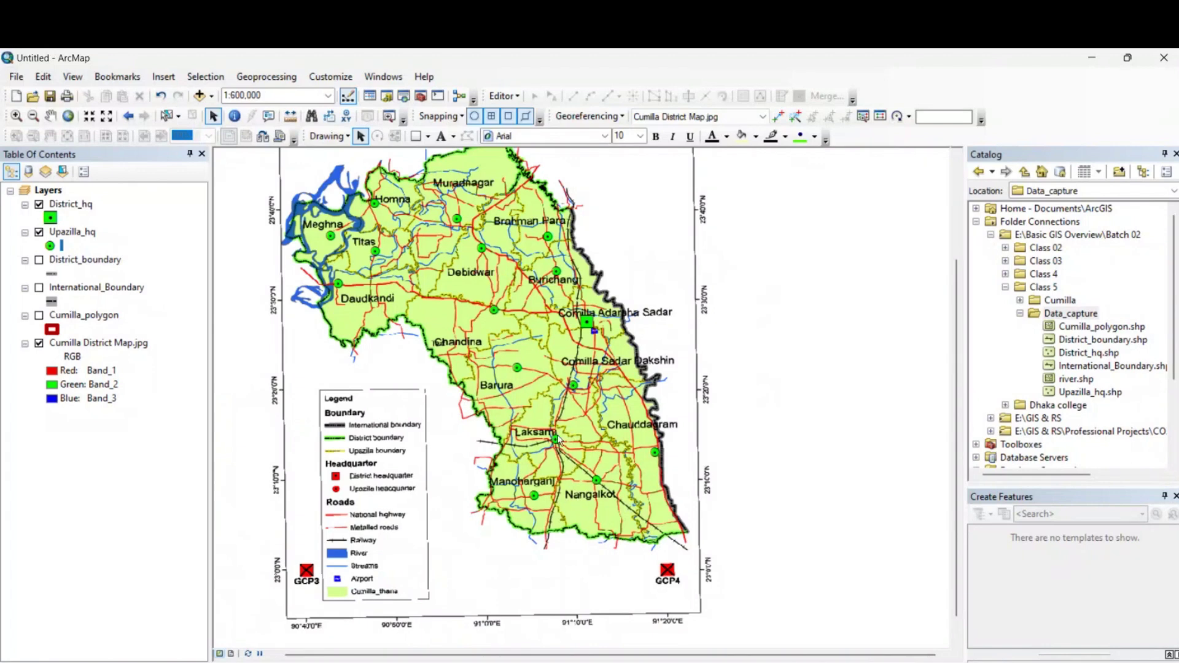
{"action": "scroll", "coordinate": [559, 438], "scroll_direction": "up", "scroll_amount": 3}
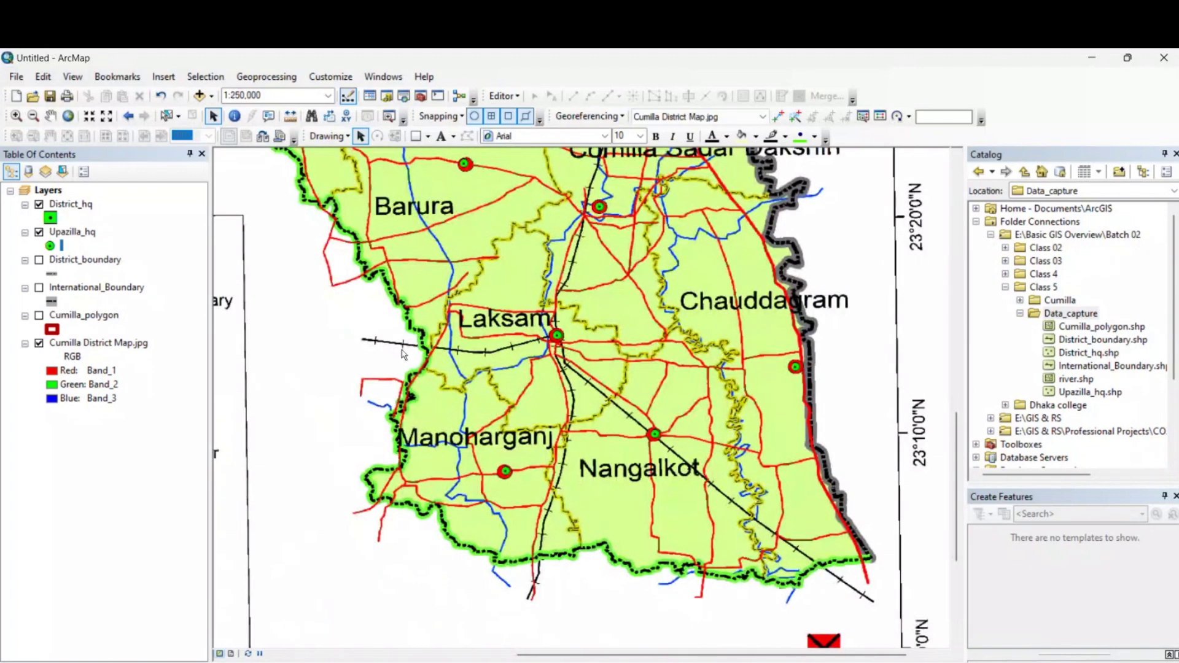
- Create a polyline shapefile named Railline in the Data_capture folder with the WGS 1984 coordinate system
{"action": "right_click", "coordinate": [1073, 319]}
{"action": "mouse_move", "coordinate": [1090, 410]}
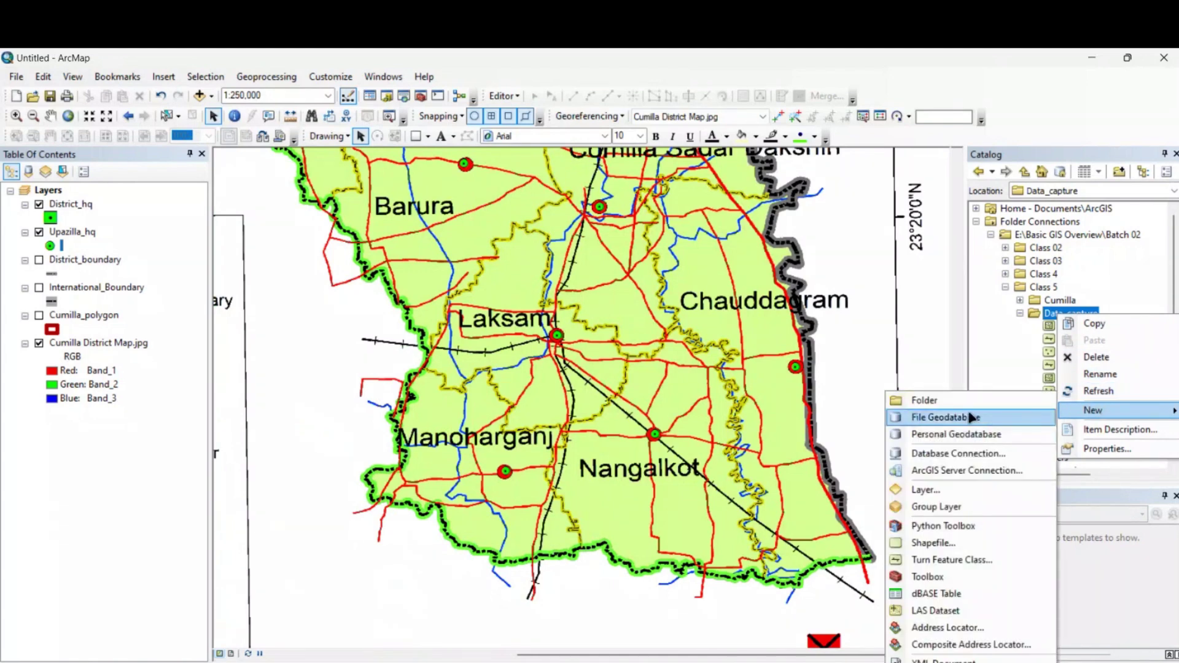
{"action": "left_click", "coordinate": [968, 544]}
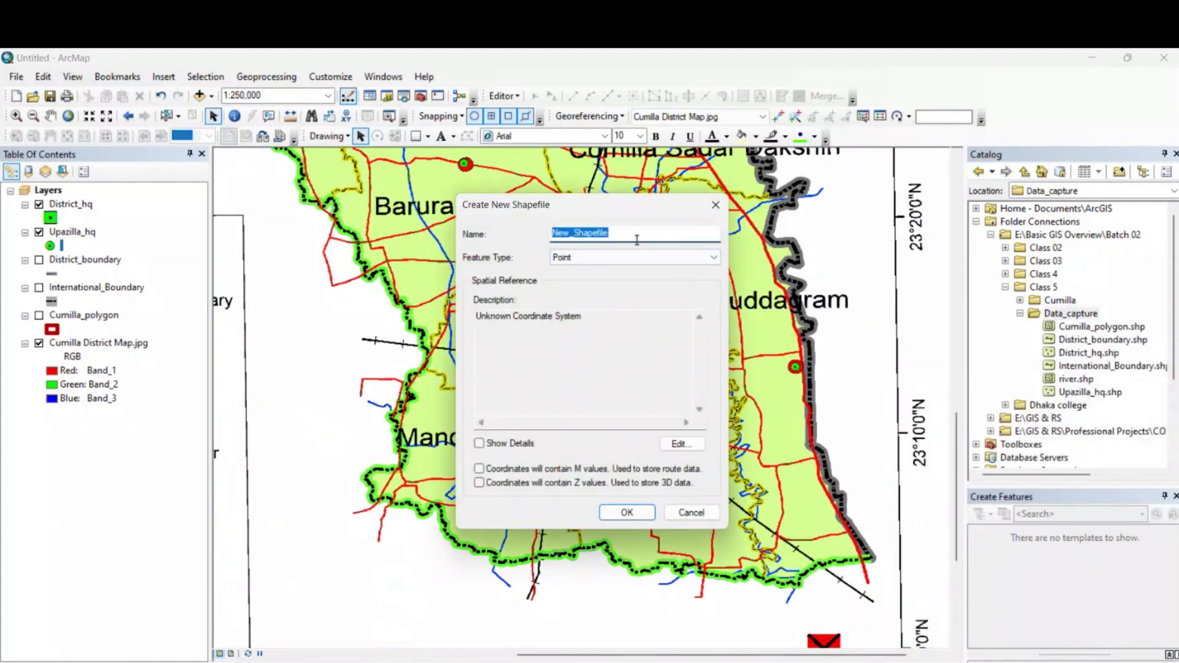
{"action": "type", "text": "Railline"}
{"action": "left_click", "coordinate": [638, 260]}
{"action": "left_click", "coordinate": [634, 281]}
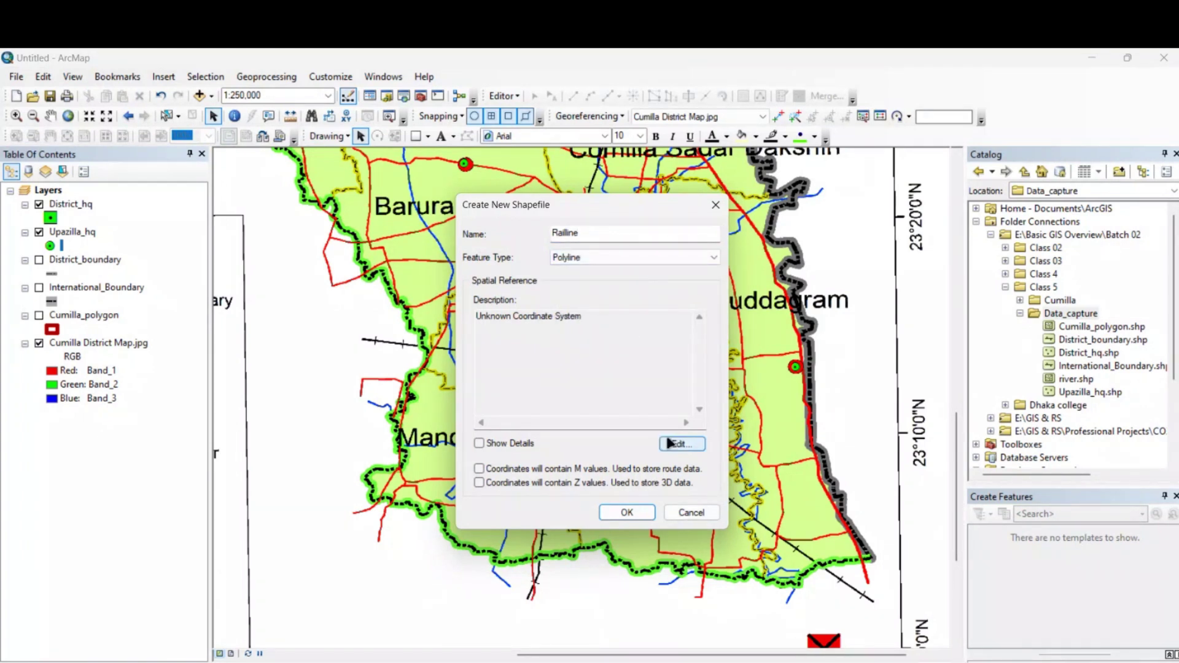
{"action": "left_click", "coordinate": [679, 444]}
{"action": "left_click", "coordinate": [504, 251]}
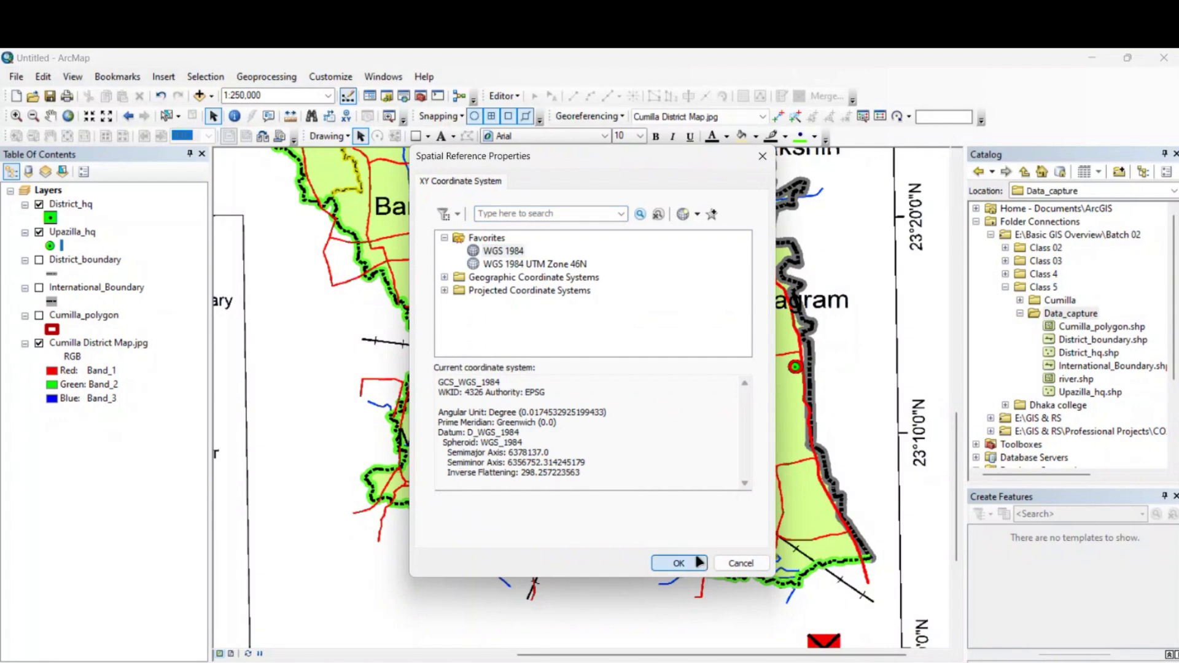
{"action": "left_click", "coordinate": [679, 563]}
{"action": "left_click", "coordinate": [632, 511]}
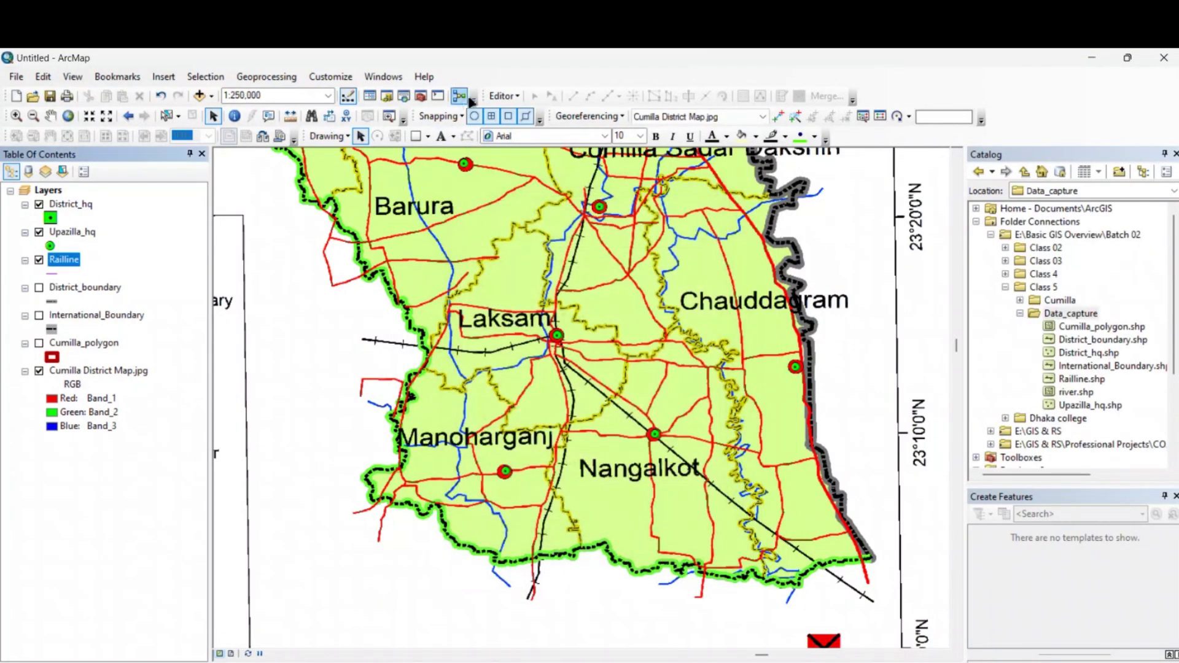
- Start an edit session and trace a Railline feature along the north–south railway from beyond Brahman Para down into Comilla Sadar Dakshin
{"action": "left_click", "coordinate": [504, 96]}
{"action": "left_click", "coordinate": [523, 113]}
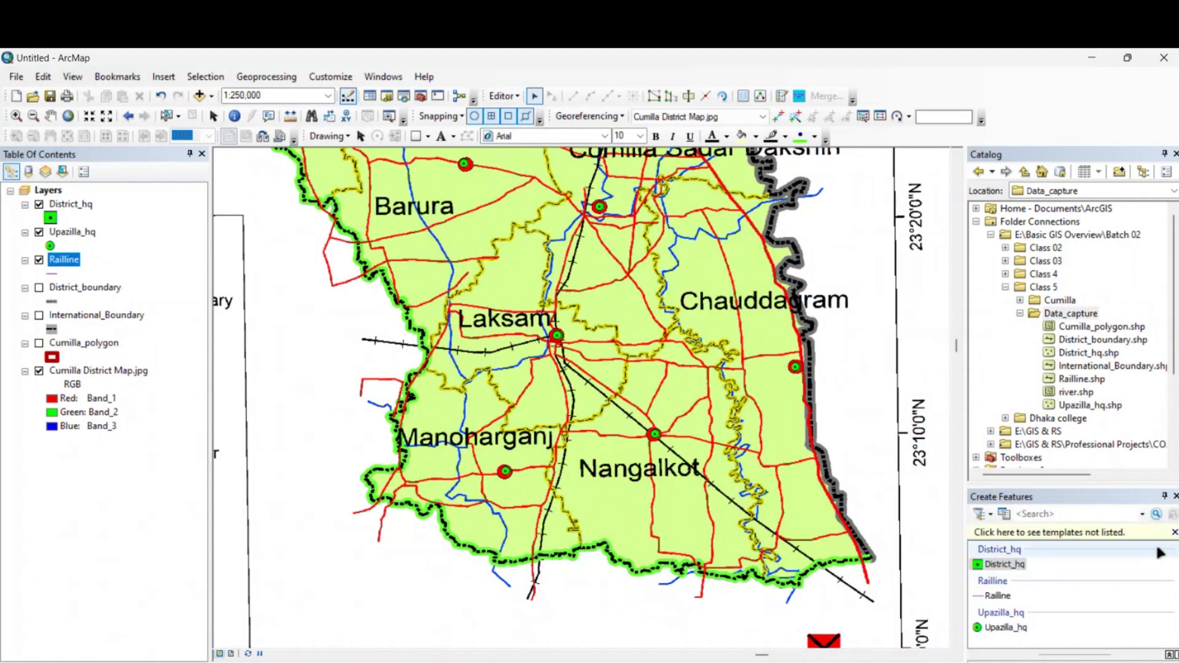
{"action": "left_click", "coordinate": [997, 579]}
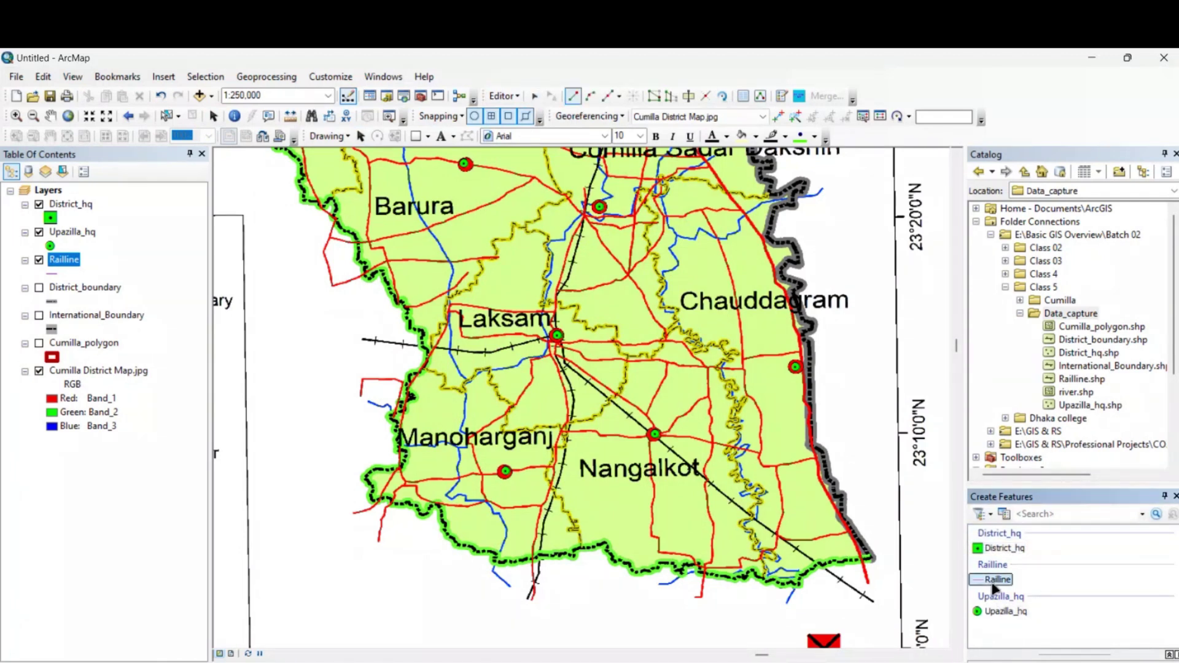
{"action": "scroll", "coordinate": [674, 287], "scroll_direction": "up", "scroll_amount": 3}
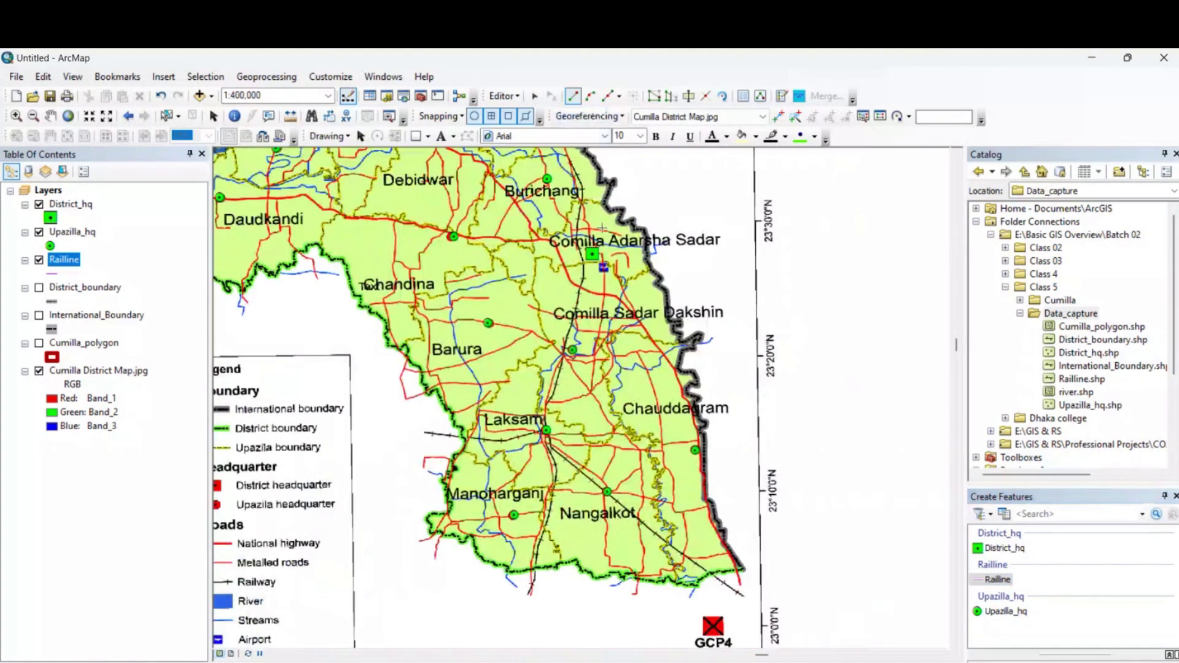
{"action": "scroll", "coordinate": [617, 313], "scroll_direction": "down", "scroll_amount": 2}
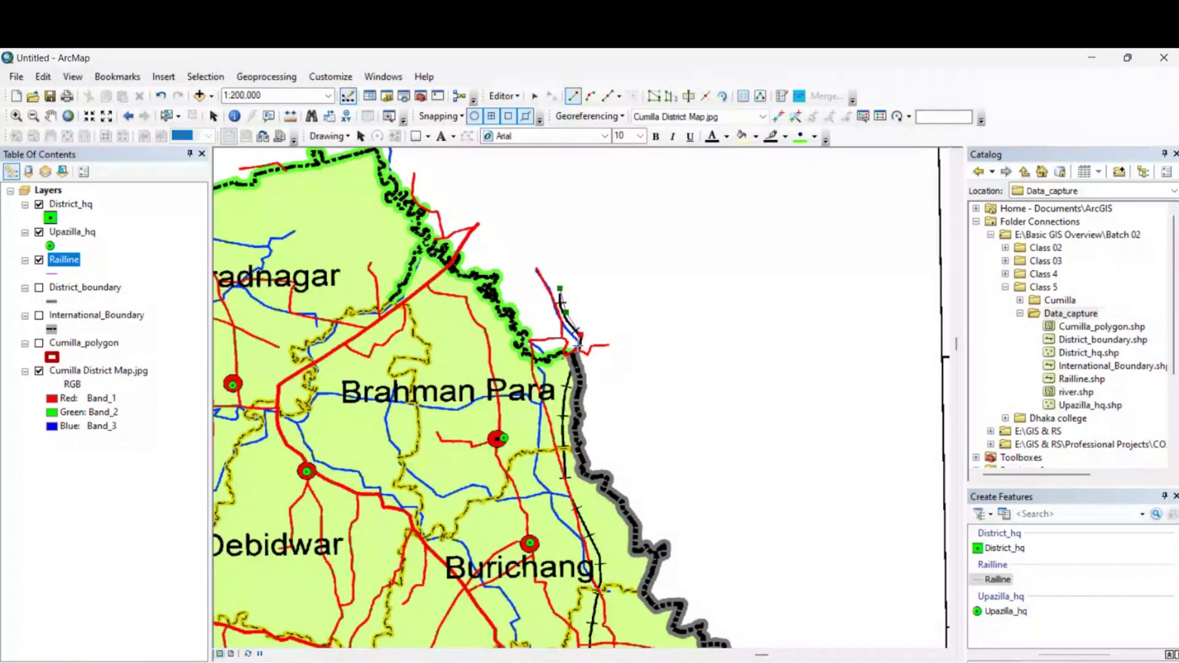
{"action": "left_click", "coordinate": [566, 467]}
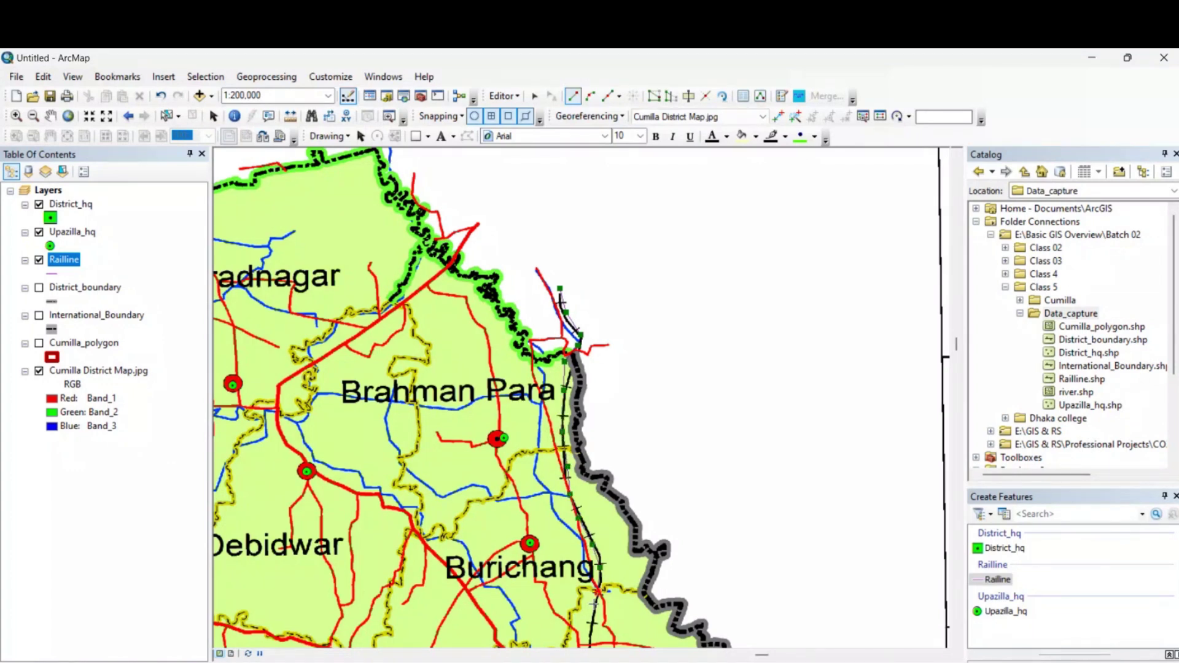
{"action": "left_click_drag", "start_coordinate": [594, 603], "coordinate": [558, 216]}
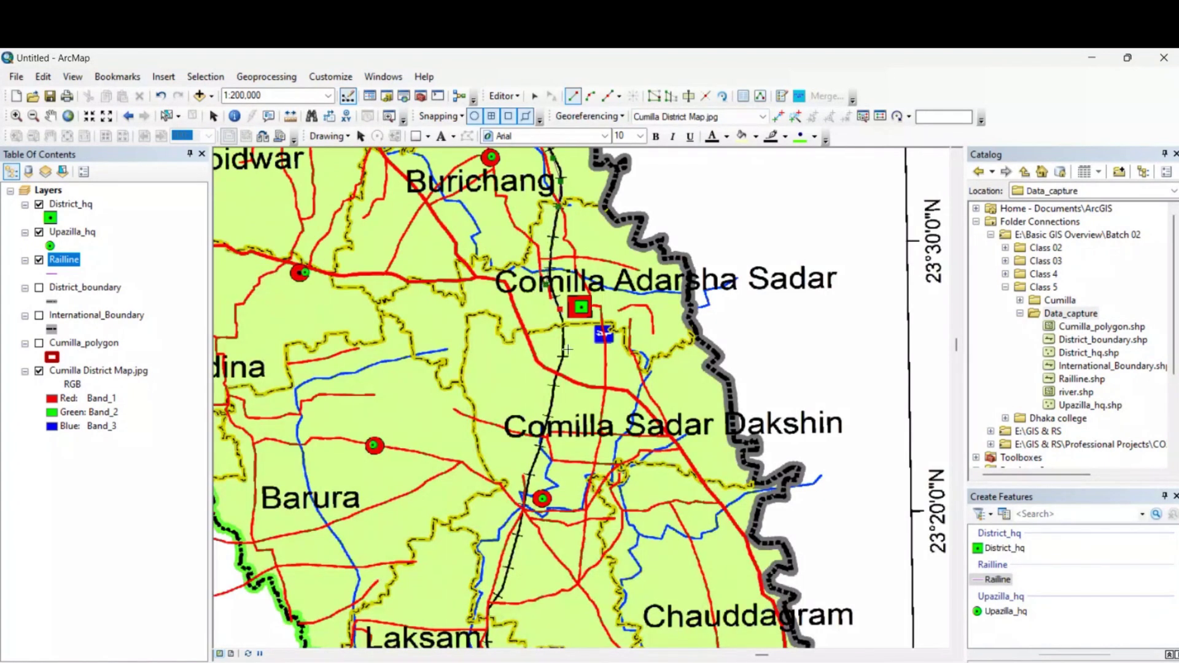
{"action": "left_click", "coordinate": [566, 353]}
{"action": "left_click", "coordinate": [550, 401]}
{"action": "left_click", "coordinate": [507, 576]}
- Continue the Railline sketch along the railway through the Laksam headquarters to the bend just south of it
{"action": "left_click_drag", "start_coordinate": [610, 562], "coordinate": [763, 333]}
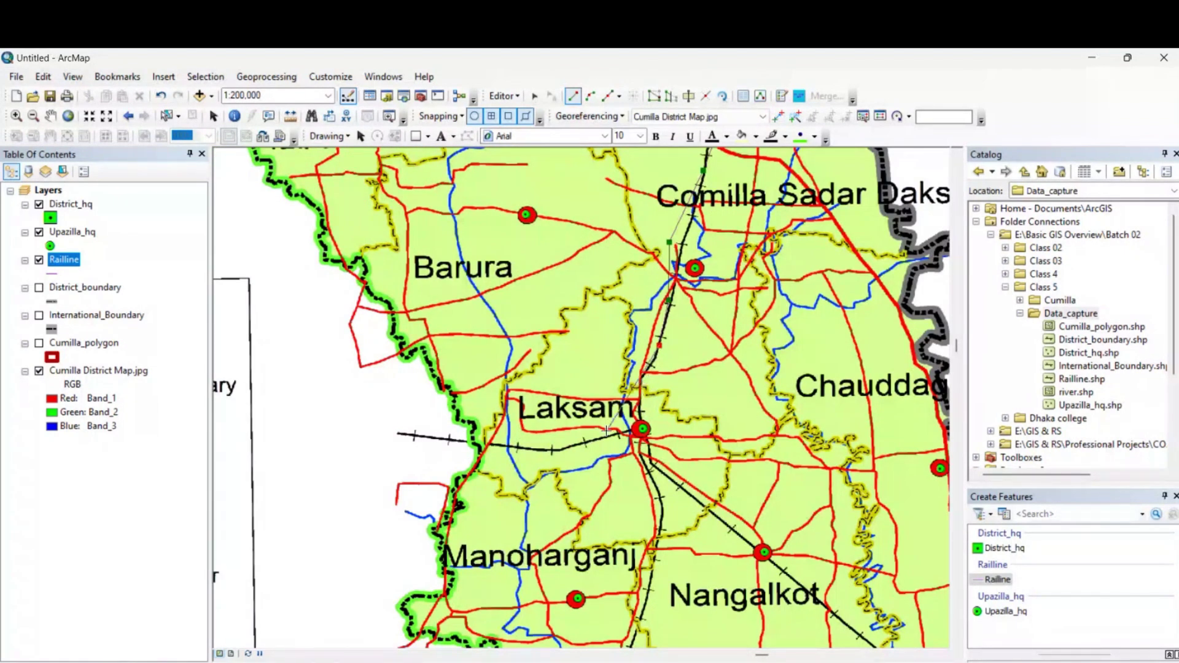
{"action": "scroll", "coordinate": [607, 430], "scroll_direction": "up", "scroll_amount": 2}
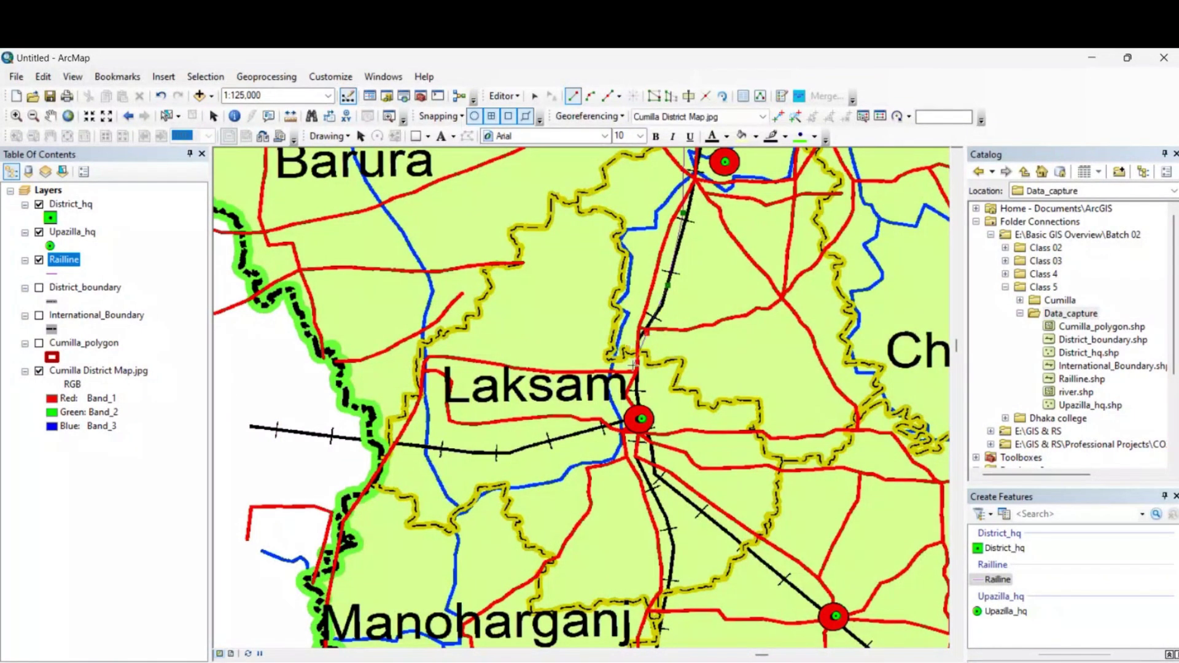
{"action": "left_click", "coordinate": [636, 368]}
{"action": "scroll", "coordinate": [648, 445], "scroll_direction": "up", "scroll_amount": 3}
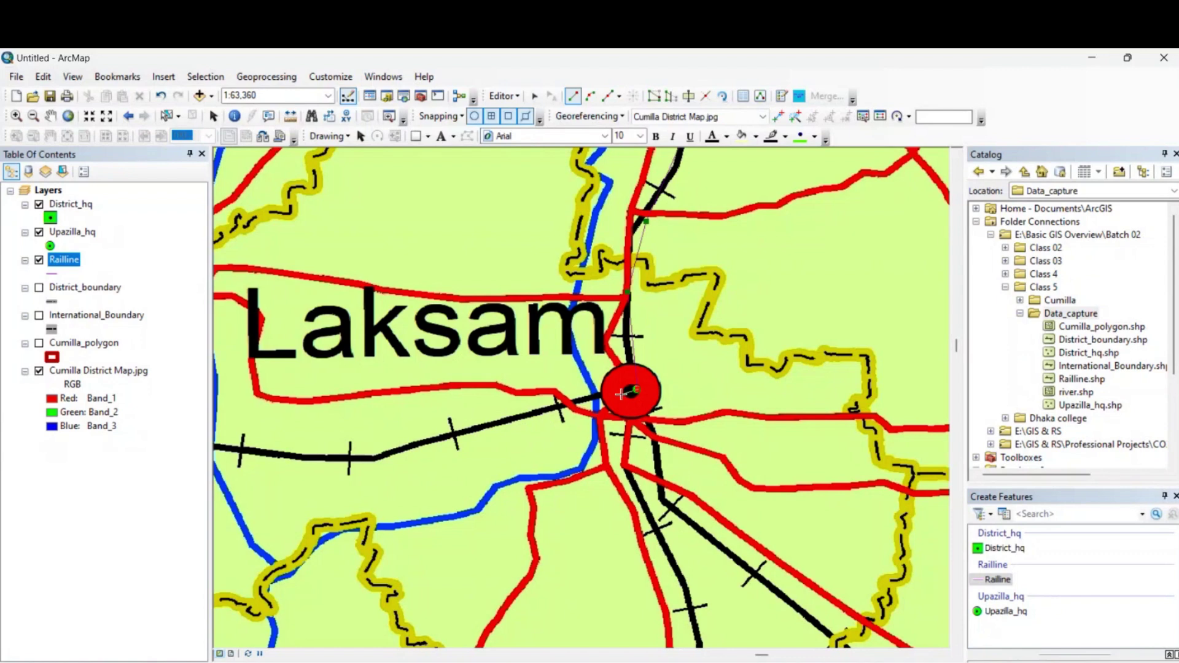
{"action": "scroll", "coordinate": [623, 395], "scroll_direction": "down", "scroll_amount": 4}
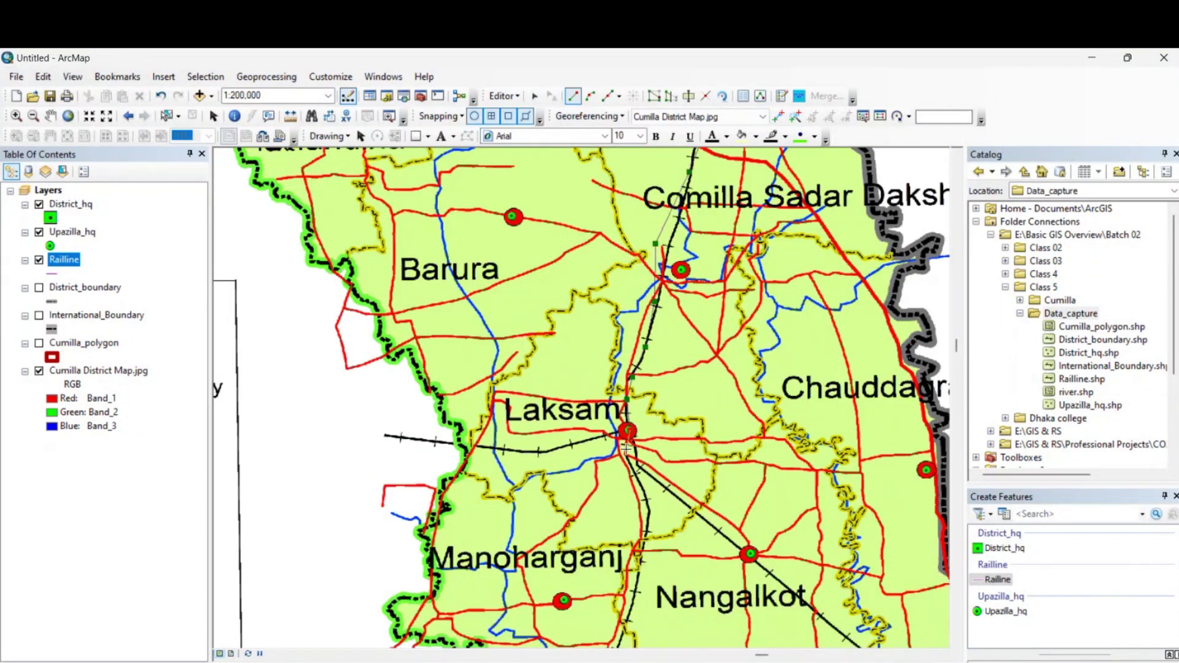
{"action": "scroll", "coordinate": [624, 448], "scroll_direction": "up", "scroll_amount": 3}
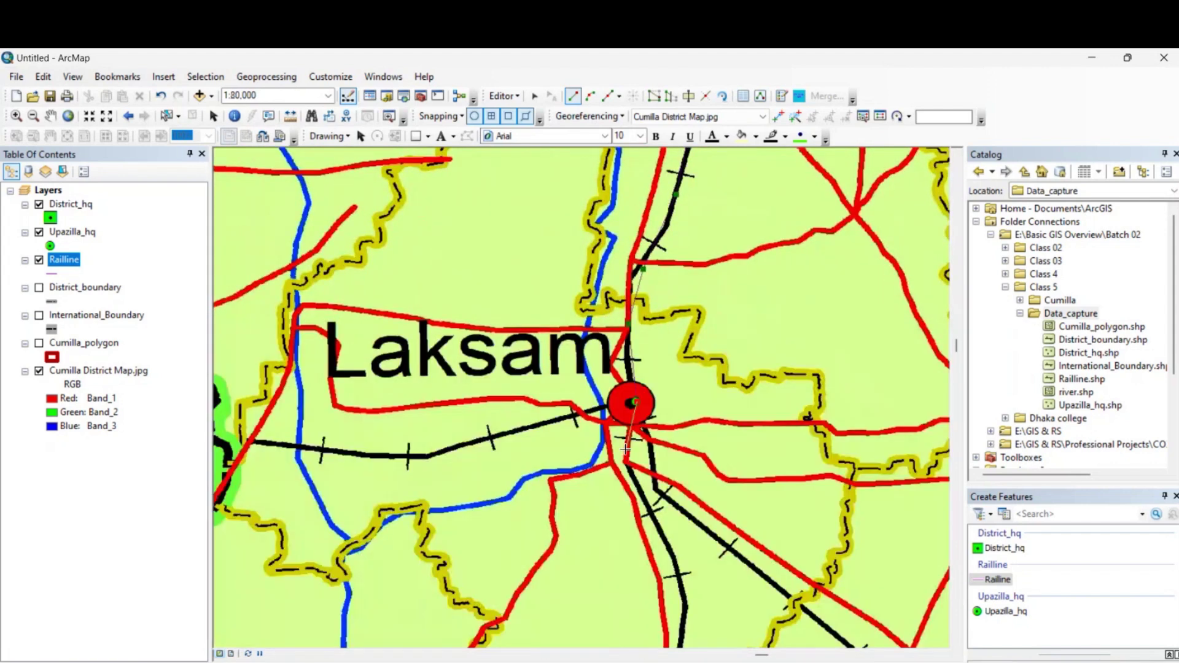
{"action": "left_click", "coordinate": [625, 463]}
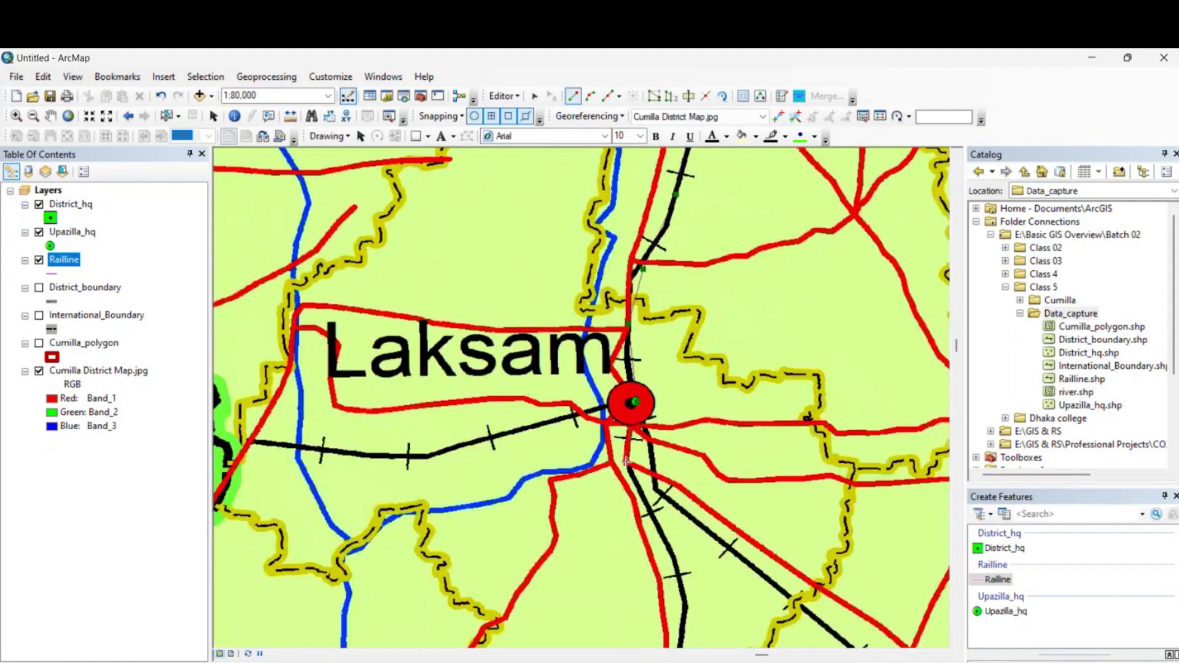
{"action": "left_click", "coordinate": [660, 523]}
{"action": "left_click", "coordinate": [685, 574]}
- Trace the railway between Manoharganj and Nangalkot and finish the line at its southern end beyond the district boundary
{"action": "left_click_drag", "start_coordinate": [663, 542], "coordinate": [577, 256]}
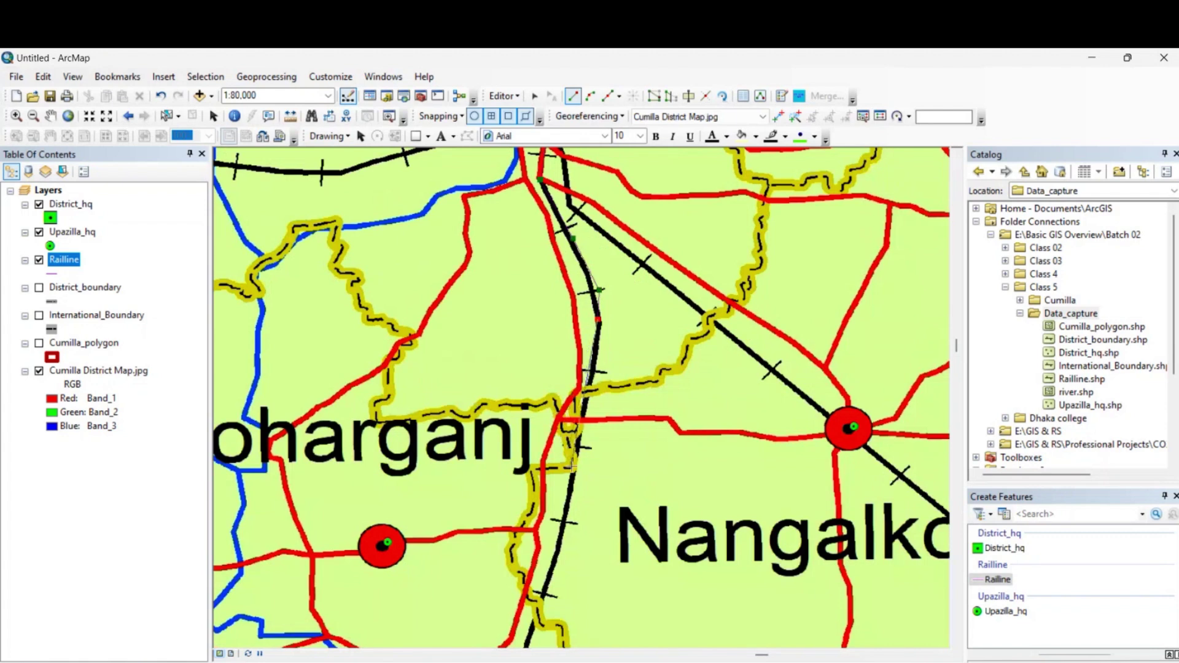
{"action": "scroll", "coordinate": [585, 521], "scroll_direction": "down", "scroll_amount": 1}
{"action": "mouse_move", "coordinate": [562, 507]}
{"action": "left_mouse_down"}
{"action": "mouse_move", "coordinate": [566, 387]}
{"action": "mouse_move", "coordinate": [598, 224]}
{"action": "left_mouse_up"}
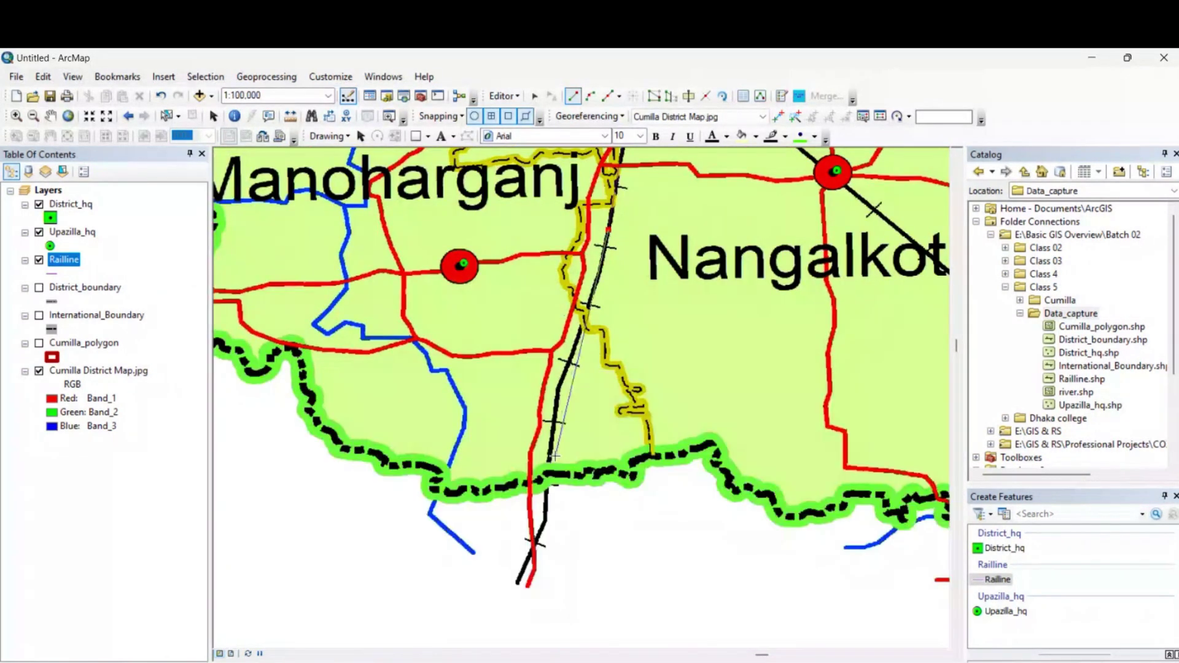
{"action": "left_click", "coordinate": [608, 229]}
{"action": "left_click", "coordinate": [563, 387]}
{"action": "left_click", "coordinate": [555, 417]}
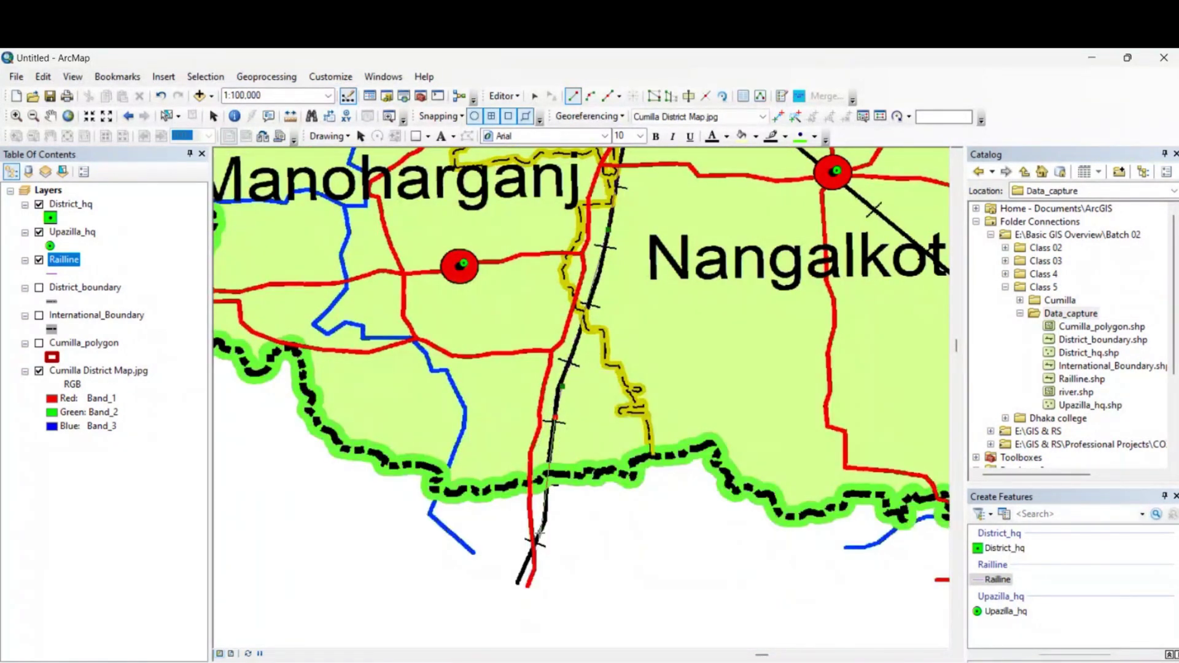
{"action": "left_click", "coordinate": [541, 530]}
{"action": "double_click", "coordinate": [517, 581]}
- Begin a second Railline feature at the railway's western end and trace it east to the Laksam headquarters
{"action": "scroll", "coordinate": [534, 544], "scroll_direction": "down", "scroll_amount": 4}
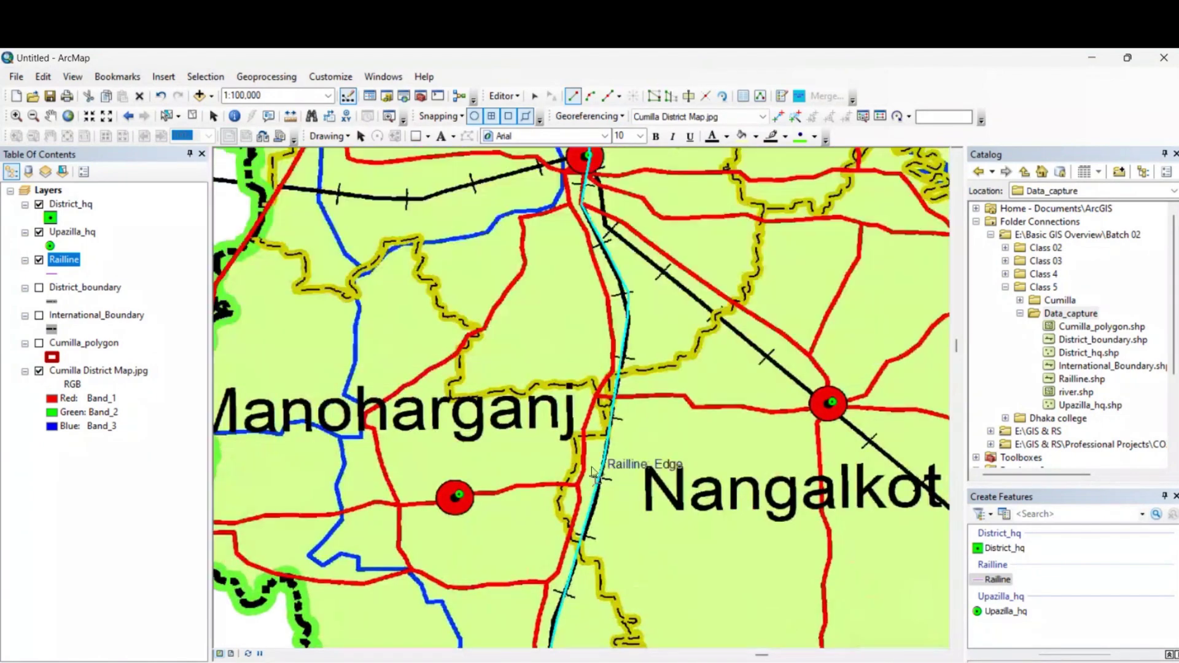
{"action": "scroll", "coordinate": [444, 391], "scroll_direction": "up", "scroll_amount": 3}
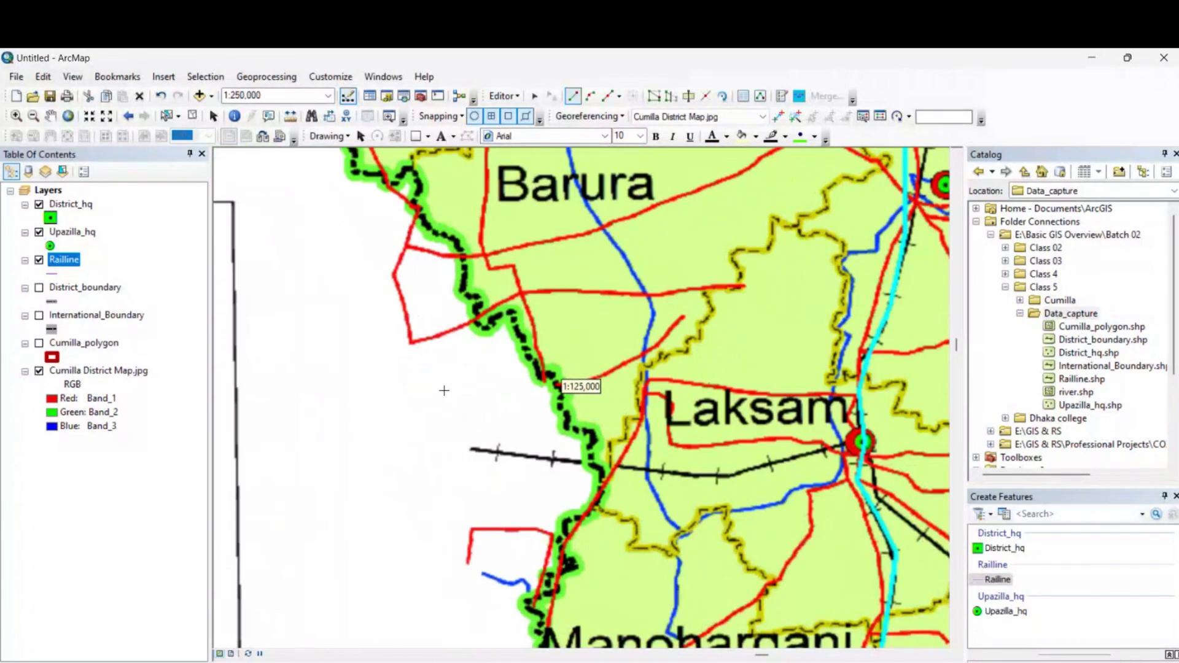
{"action": "left_click", "coordinate": [467, 447]}
{"action": "left_click", "coordinate": [503, 452]}
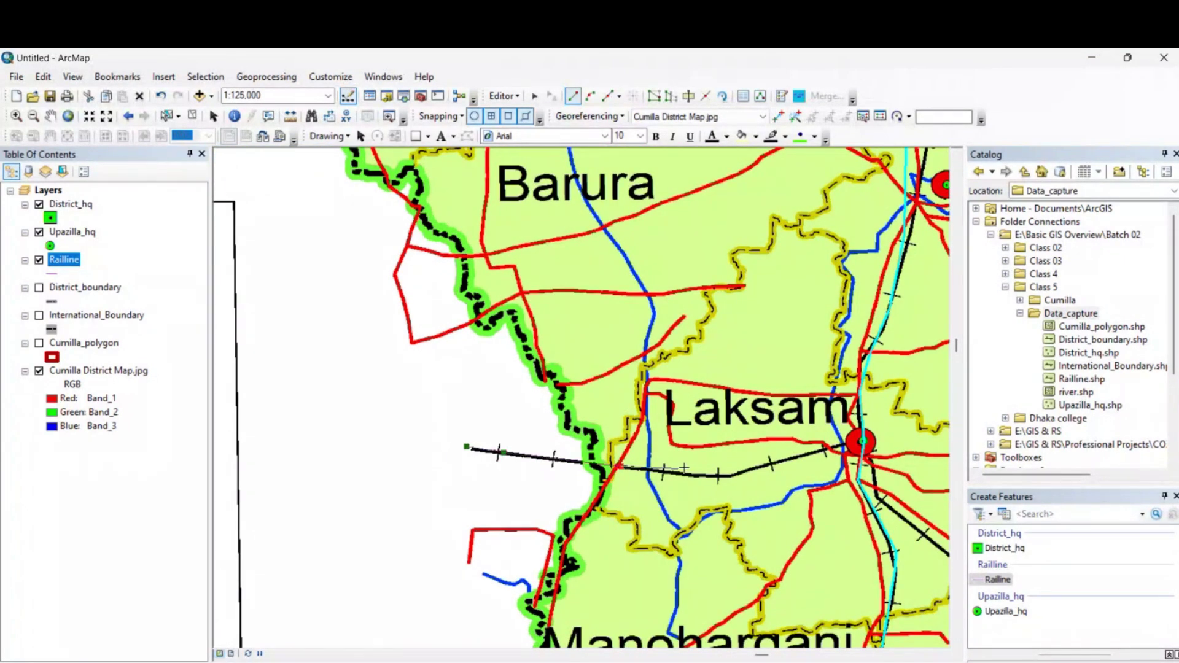
{"action": "left_click", "coordinate": [769, 461]}
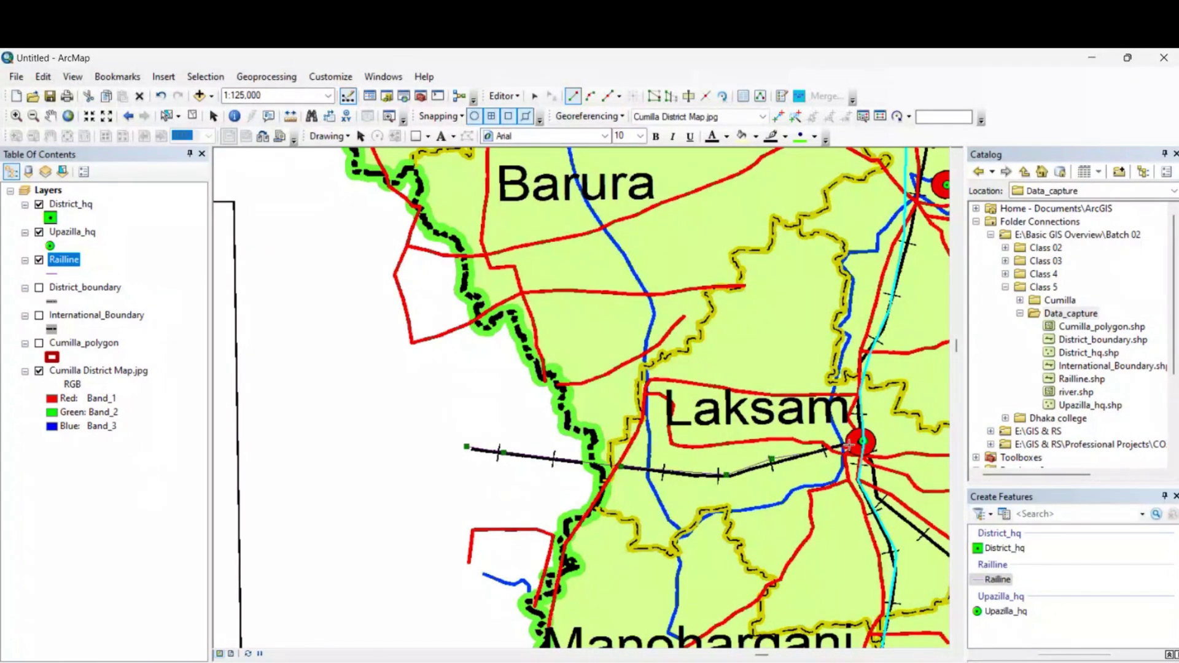
{"action": "left_click", "coordinate": [859, 443]}
- Extend the second Railline southeast from Laksam through Nangalkot and finish it at the railway's end beyond the district boundary
{"action": "scroll", "coordinate": [884, 500], "scroll_direction": "down", "scroll_amount": 2}
{"action": "left_click_drag", "start_coordinate": [841, 490], "coordinate": [347, 435]}
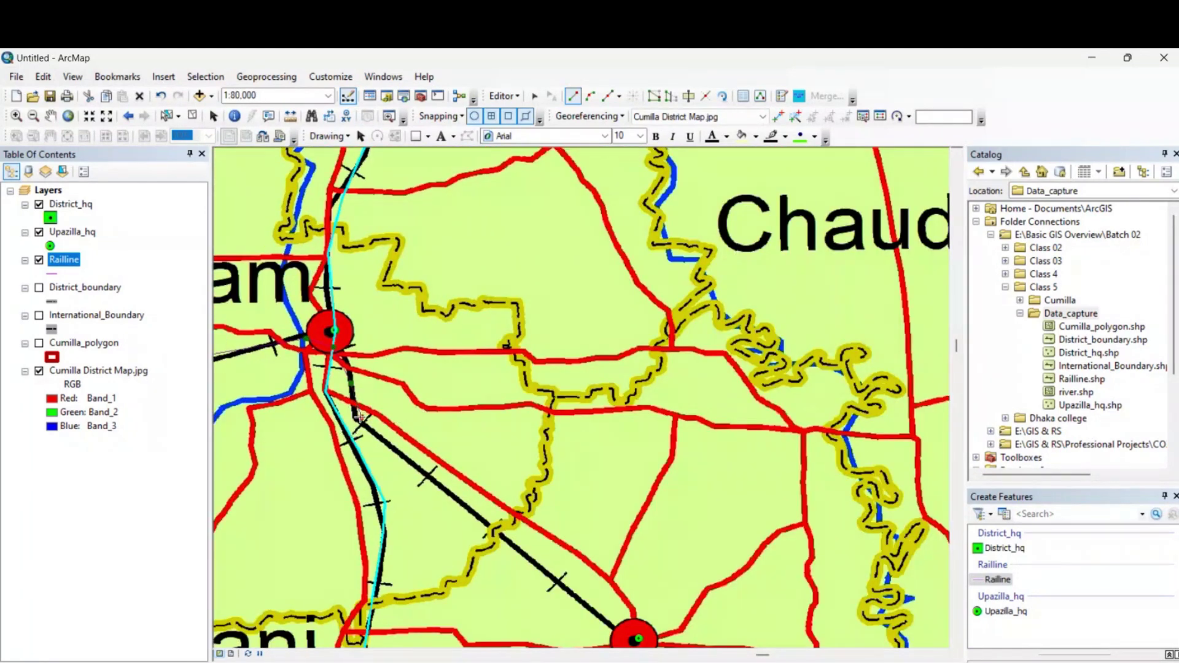
{"action": "left_click", "coordinate": [361, 417]}
{"action": "left_click", "coordinate": [426, 479]}
{"action": "left_click", "coordinate": [602, 617]}
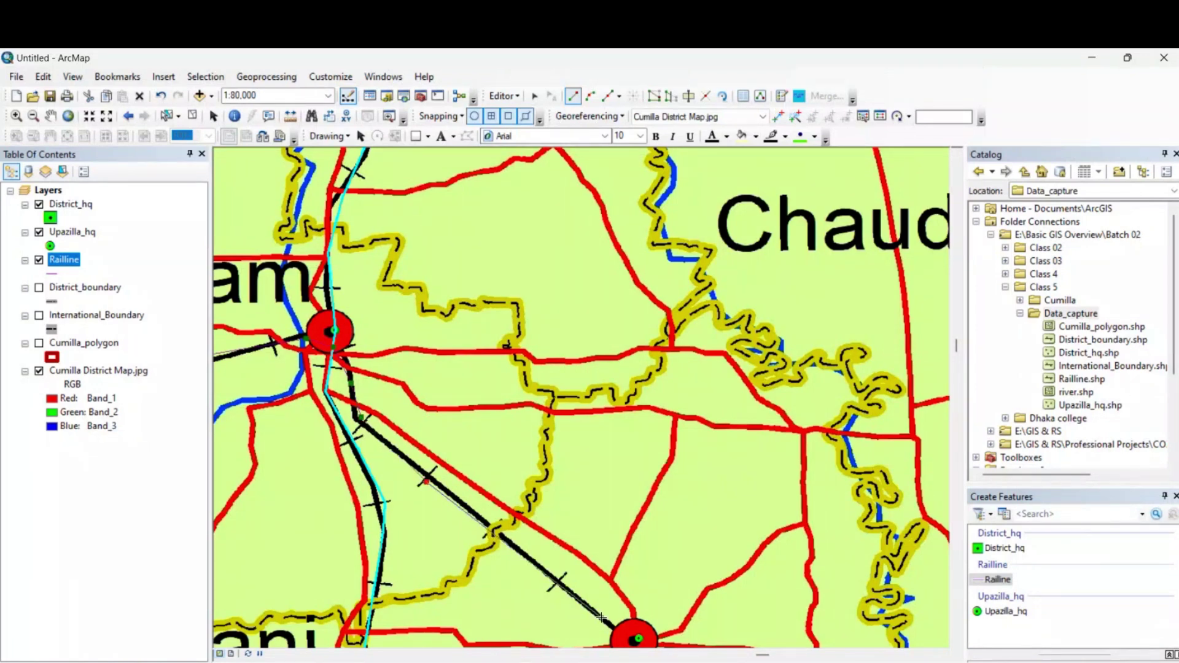
{"action": "mouse_move", "coordinate": [584, 552]}
{"action": "left_mouse_down"}
{"action": "mouse_move", "coordinate": [455, 426]}
{"action": "mouse_move", "coordinate": [389, 297]}
{"action": "left_mouse_up"}
{"action": "left_click", "coordinate": [681, 590]}
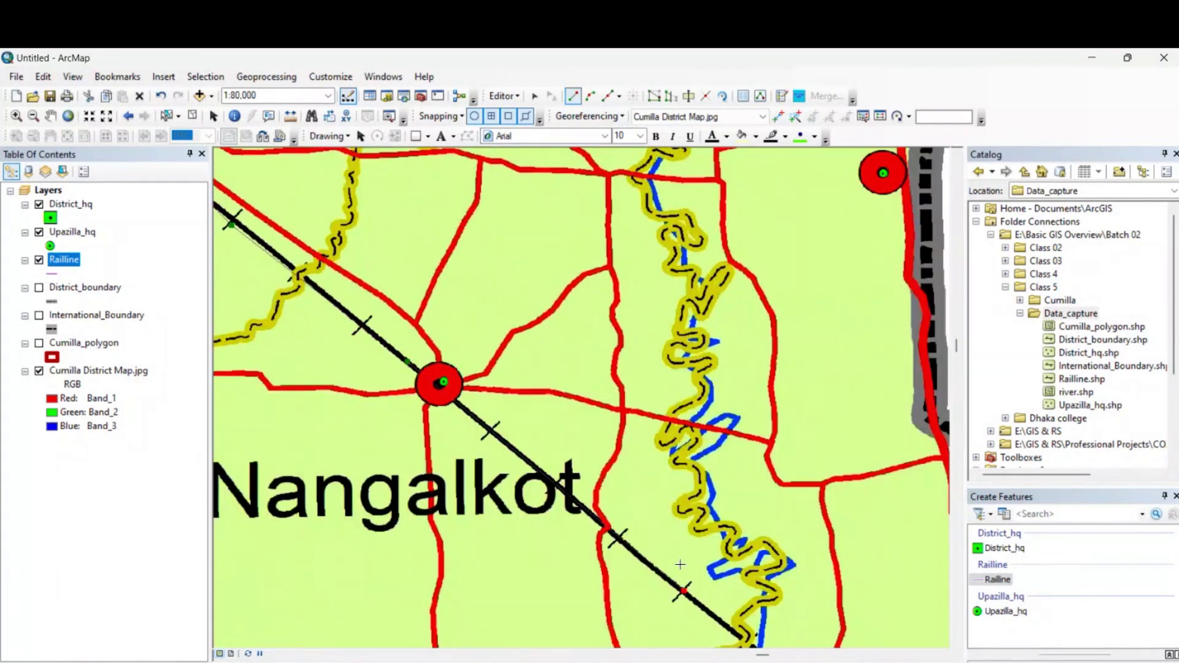
{"action": "left_click_drag", "start_coordinate": [681, 563], "coordinate": [501, 343]}
{"action": "scroll", "coordinate": [653, 553], "scroll_direction": "down", "scroll_amount": 3}
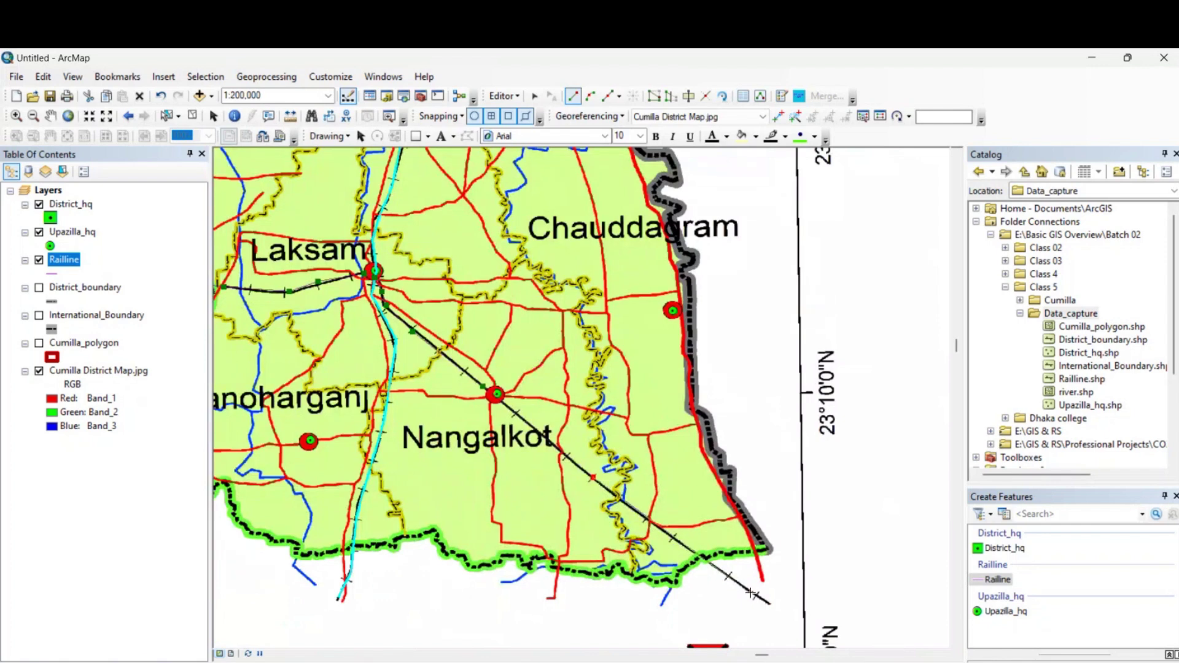
{"action": "double_click", "coordinate": [768, 603]}
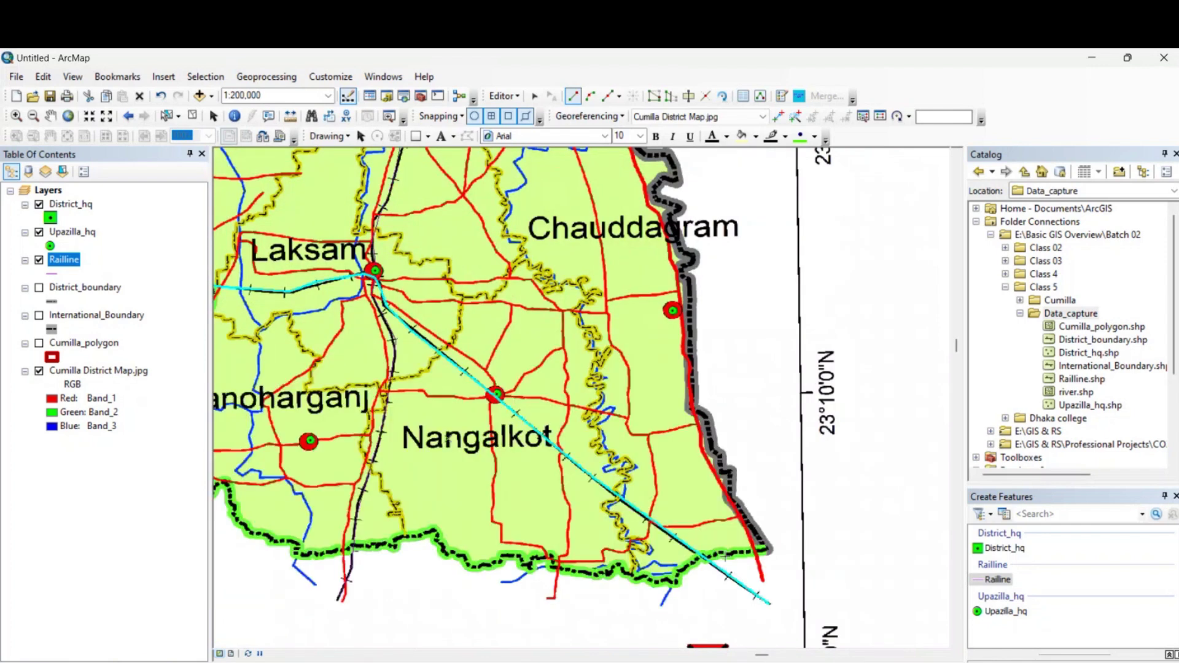
- Save the edits to the traced Railline features
{"action": "left_click_drag", "start_coordinate": [625, 352], "coordinate": [705, 470]}
{"action": "left_click", "coordinate": [503, 96]}
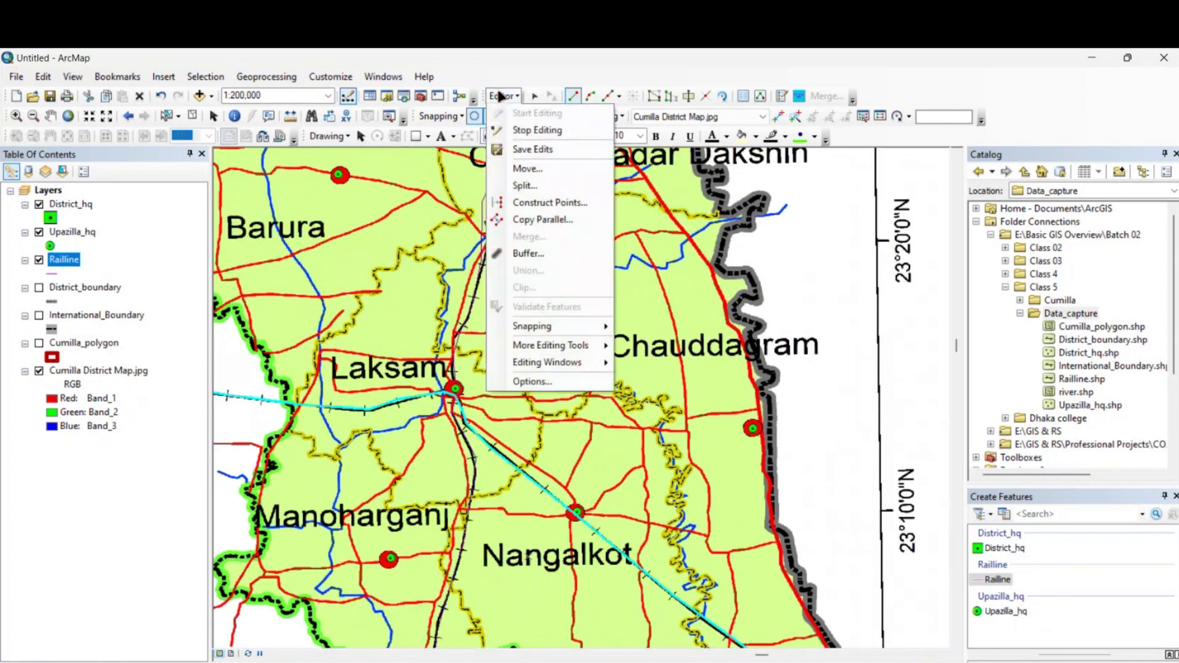
{"action": "left_click", "coordinate": [529, 150]}
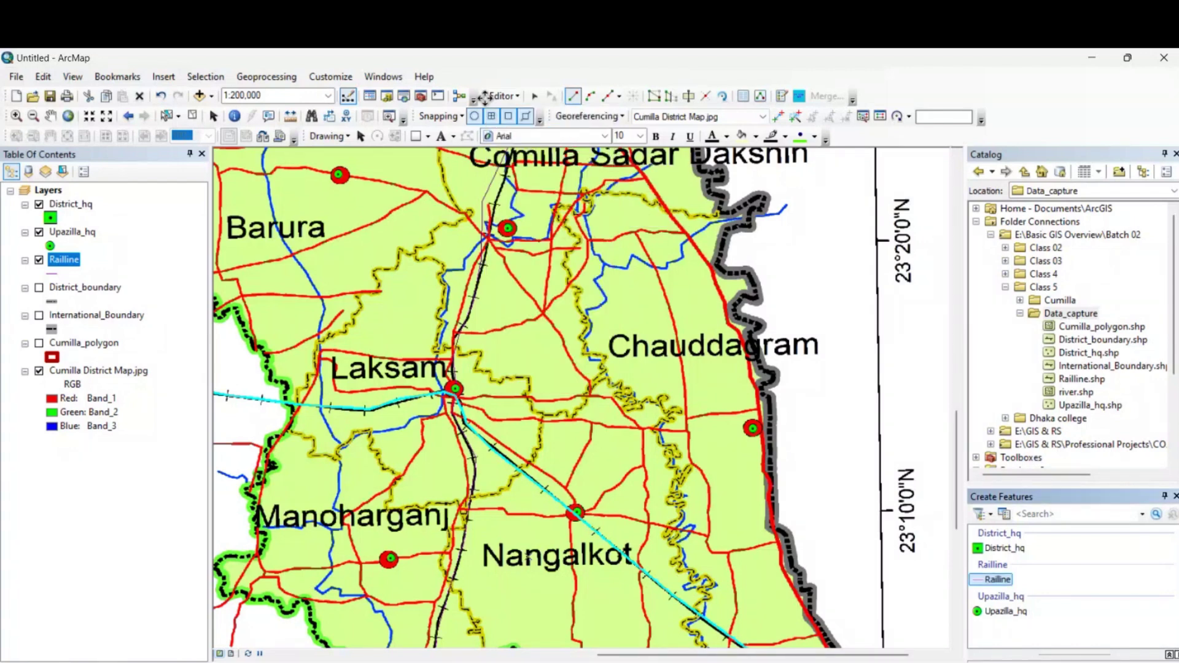
{"action": "left_click_drag", "start_coordinate": [462, 352], "coordinate": [545, 291]}
{"action": "left_click", "coordinate": [512, 97]}
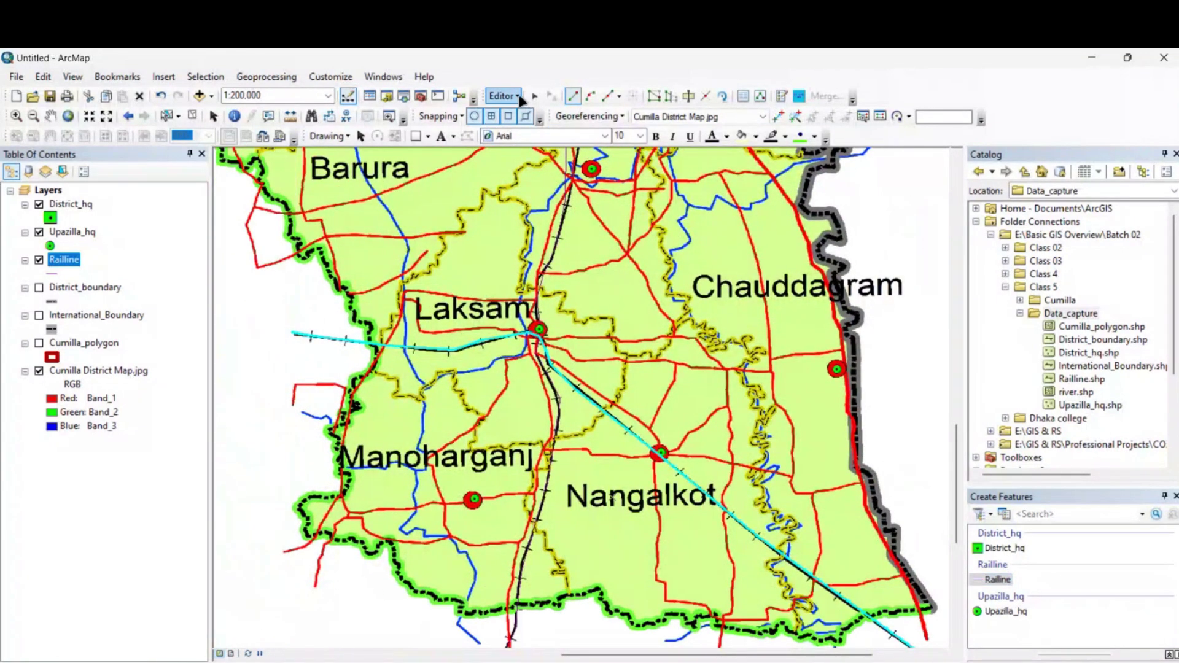
{"action": "left_click", "coordinate": [528, 149]}
{"action": "left_click", "coordinate": [504, 96]}
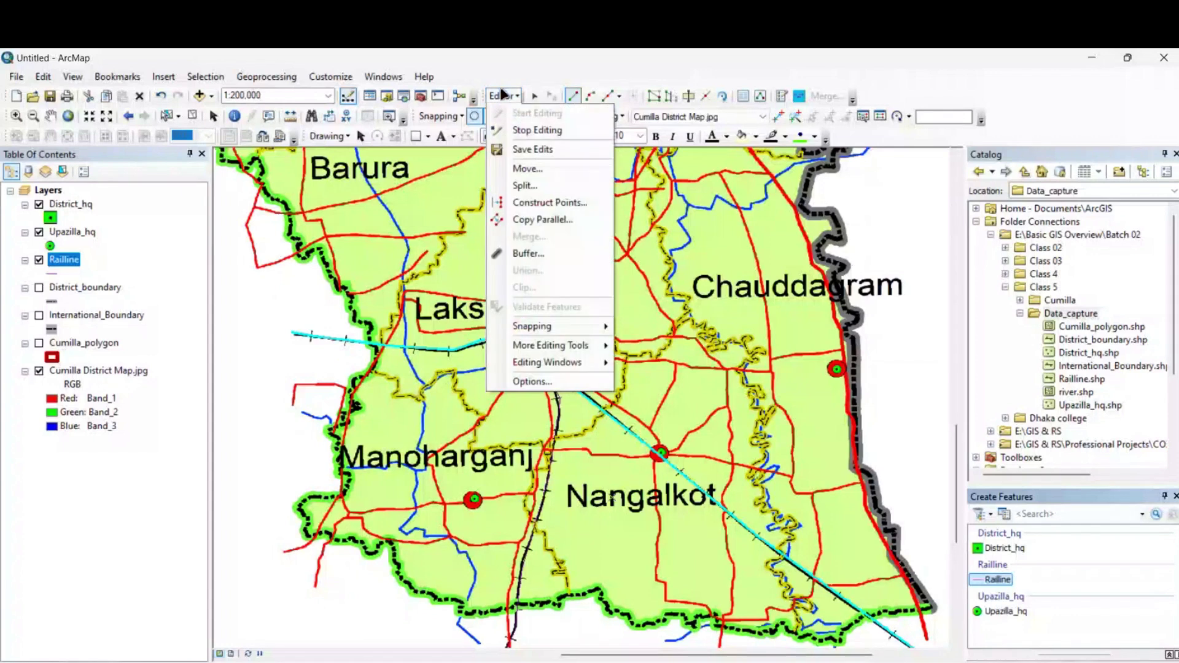
{"action": "left_click", "coordinate": [526, 131]}
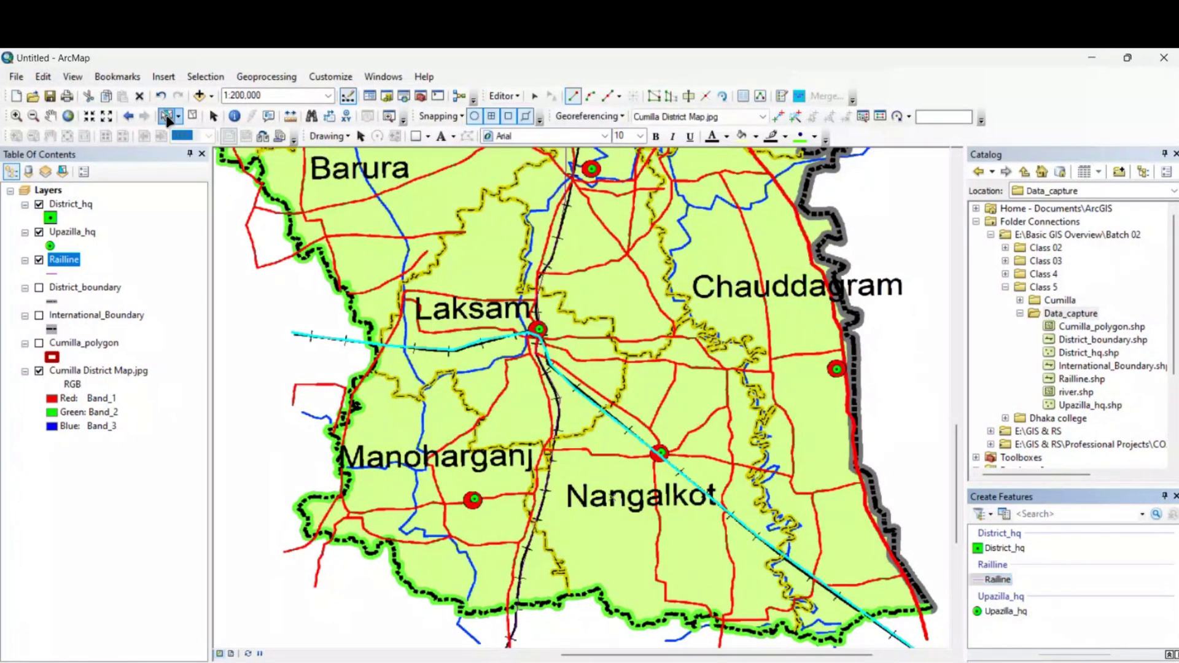
- Select both Railline features together and hide the Cumilla District Map.jpg layer
{"action": "left_click", "coordinate": [548, 259]}
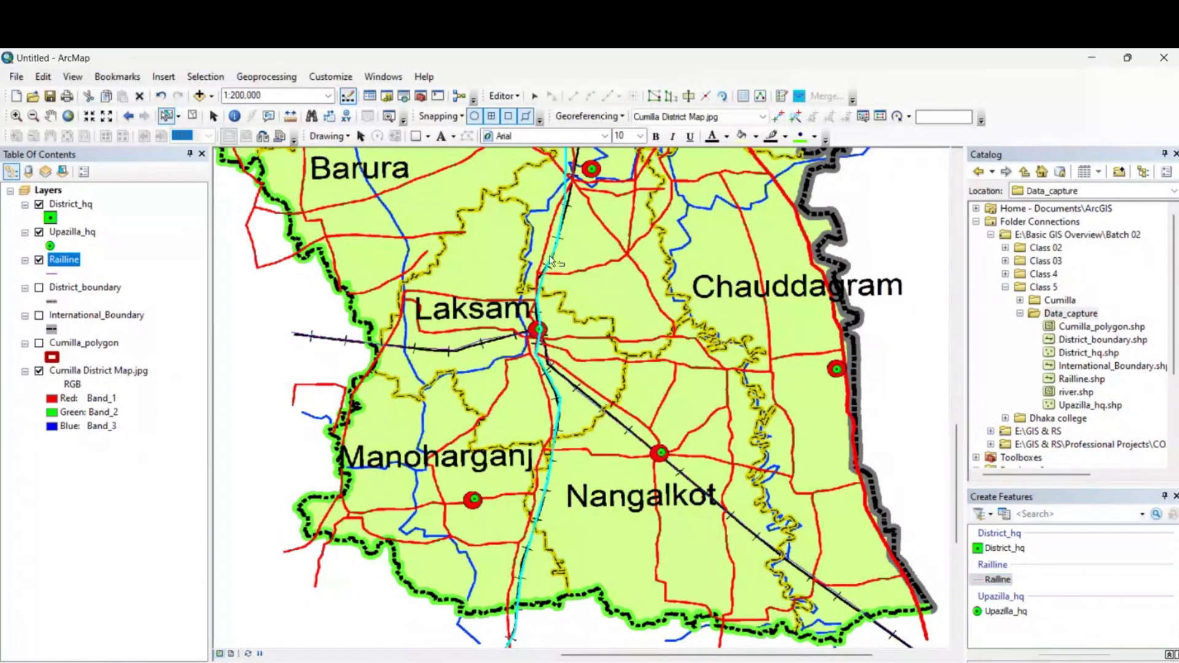
{"action": "left_click", "coordinate": [629, 436]}
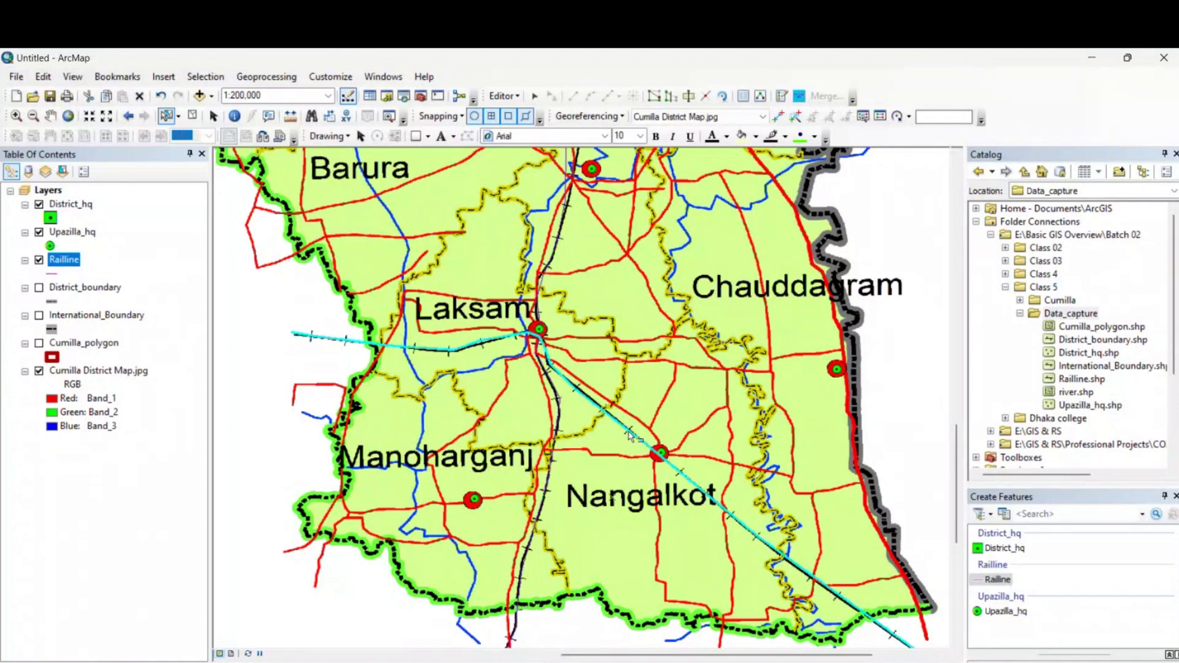
{"action": "left_click", "coordinate": [557, 251]}
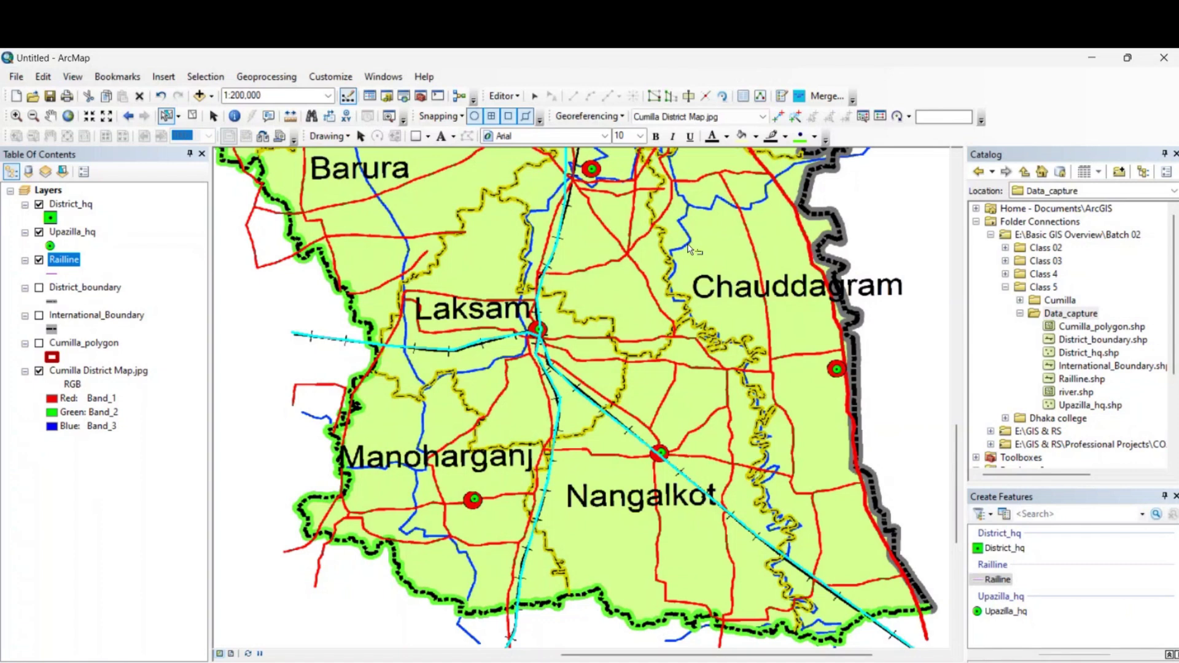
{"action": "left_click", "coordinate": [38, 371]}
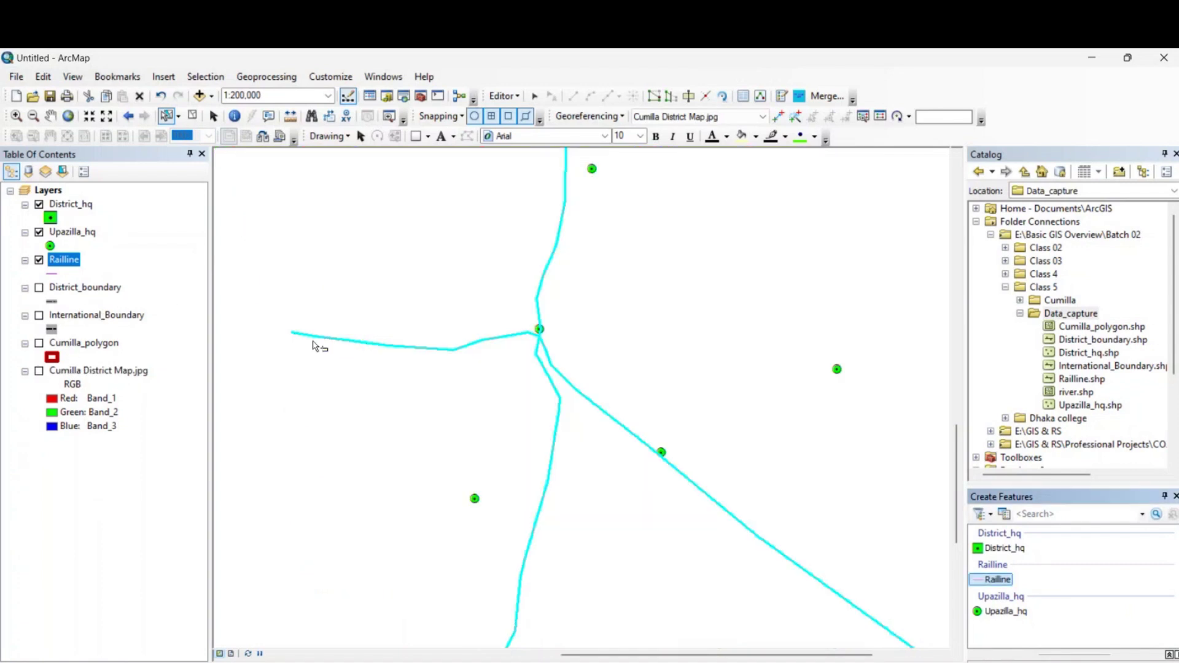
{"action": "left_click_drag", "start_coordinate": [632, 269], "coordinate": [635, 342]}
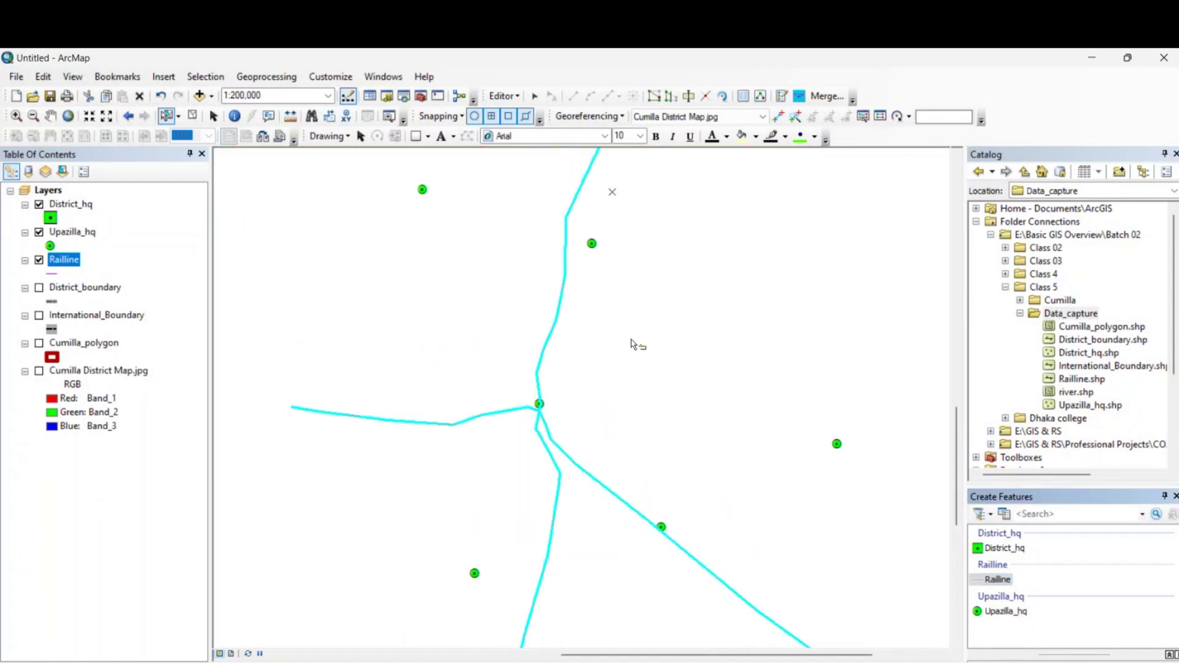
- Merge the two selected Railline features into one, then select the merged railway to check it
{"action": "left_click", "coordinate": [508, 97]}
{"action": "left_click", "coordinate": [507, 97]}
{"action": "left_click", "coordinate": [507, 97]}
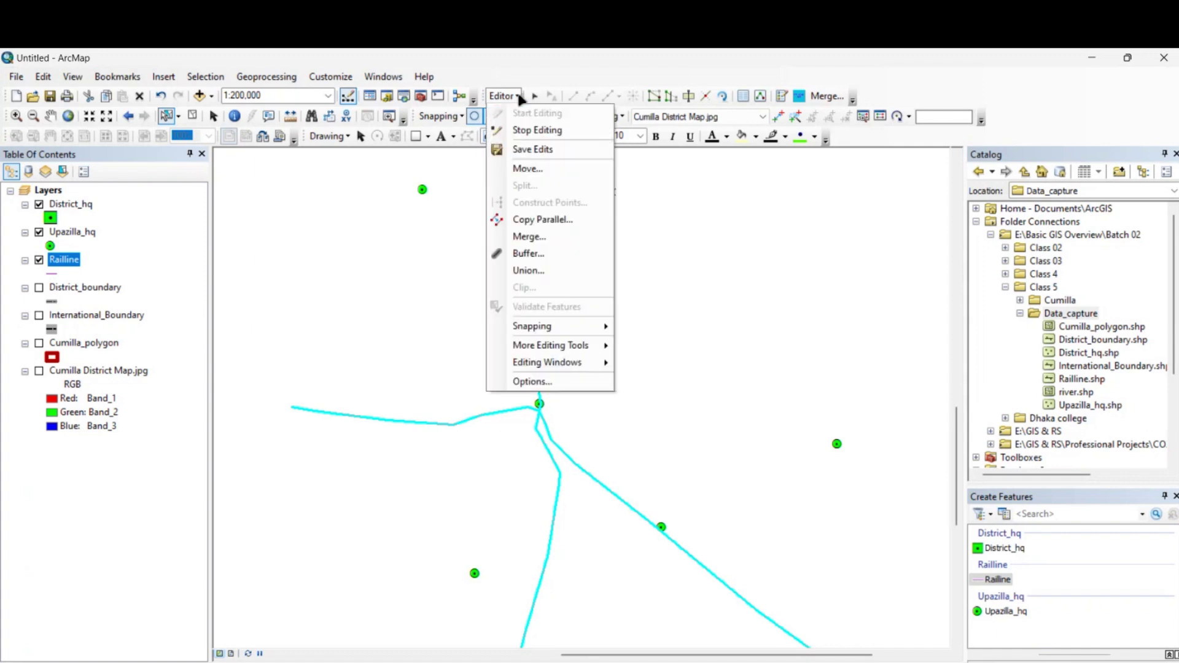
{"action": "left_click", "coordinate": [542, 240]}
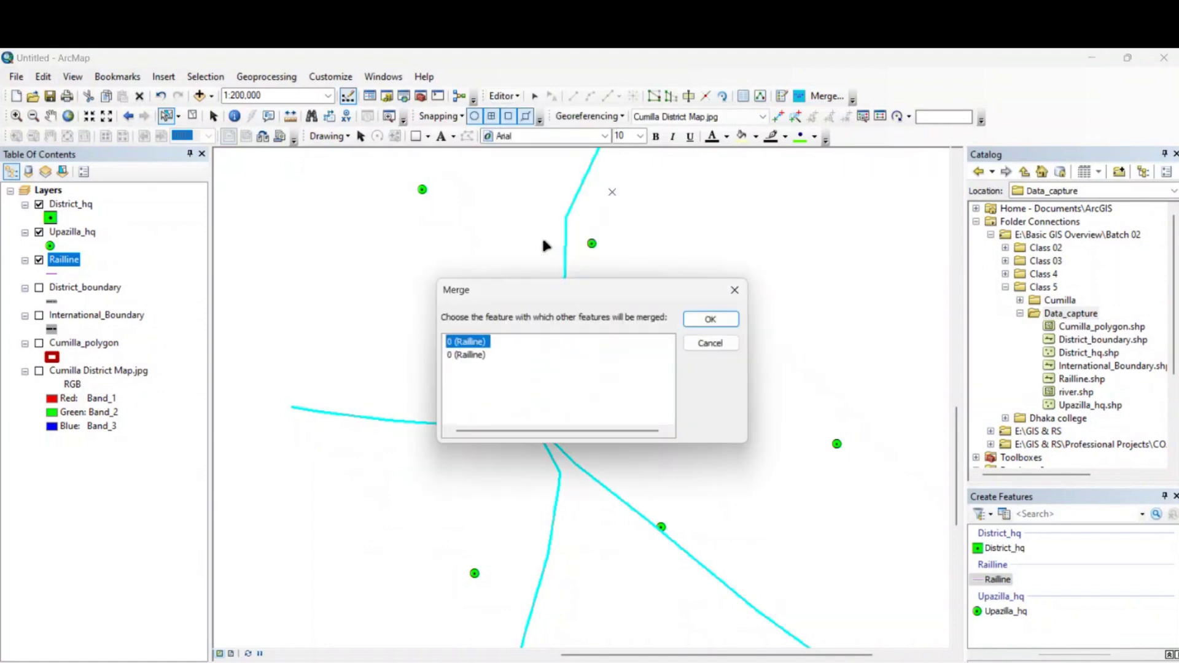
{"action": "left_click", "coordinate": [710, 319]}
{"action": "left_click", "coordinate": [689, 337]}
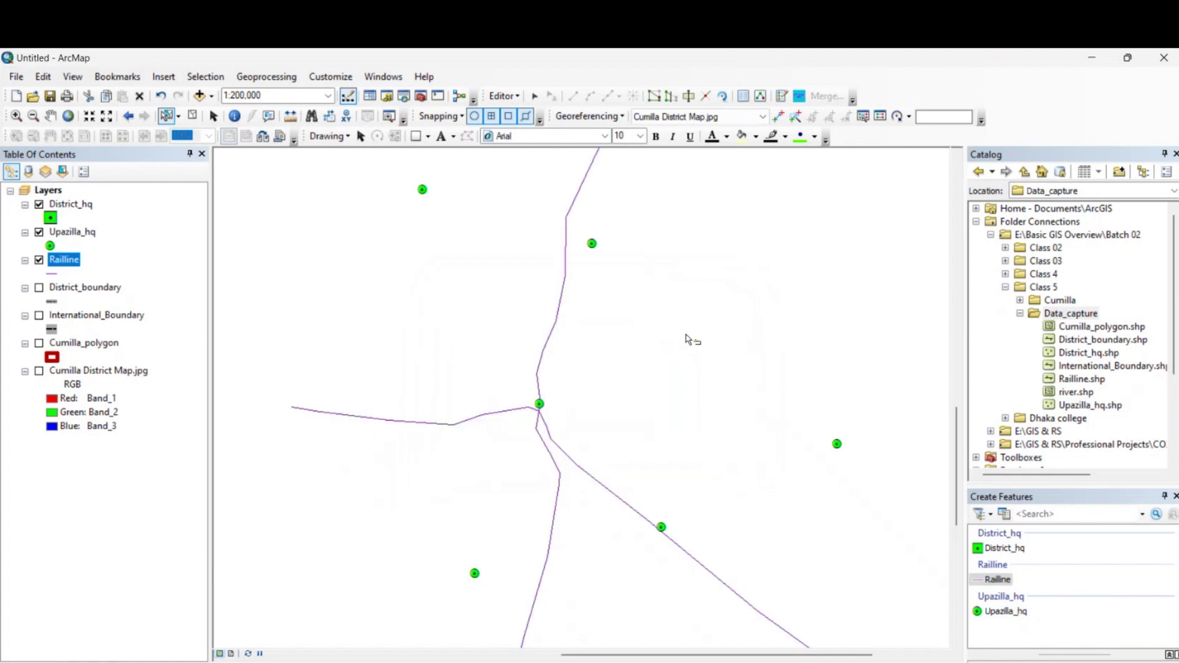
{"action": "left_click", "coordinate": [556, 315]}
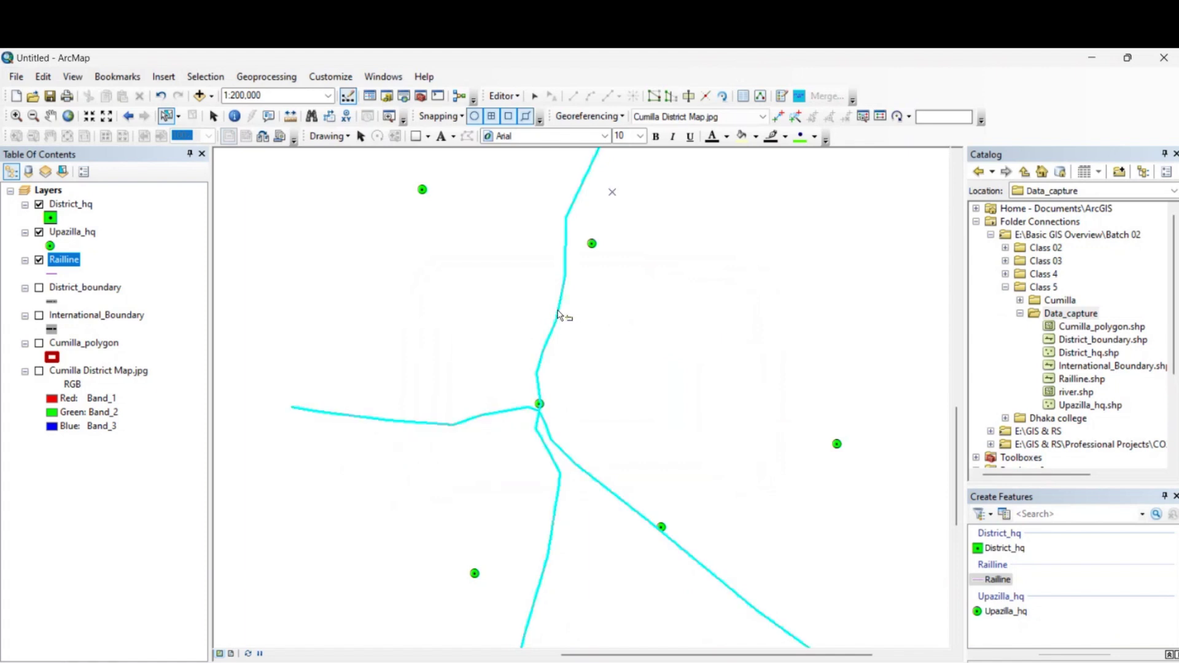
{"action": "scroll", "coordinate": [558, 315], "scroll_direction": "up", "scroll_amount": 4}
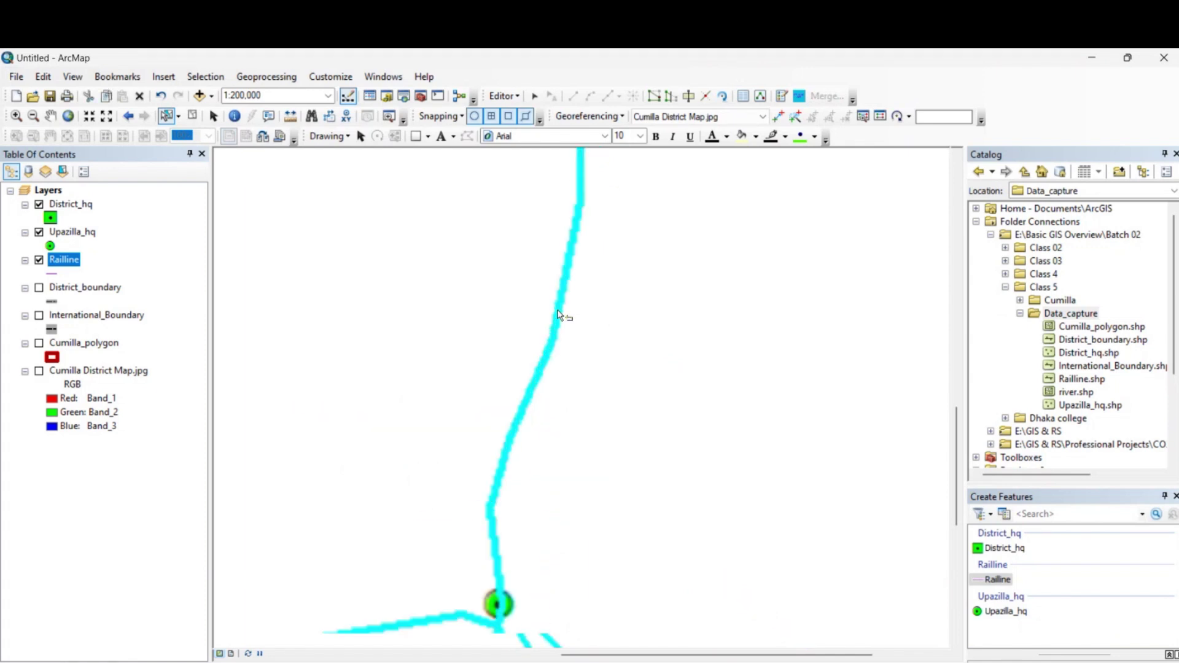
{"action": "scroll", "coordinate": [540, 480], "scroll_direction": "down", "scroll_amount": 2}
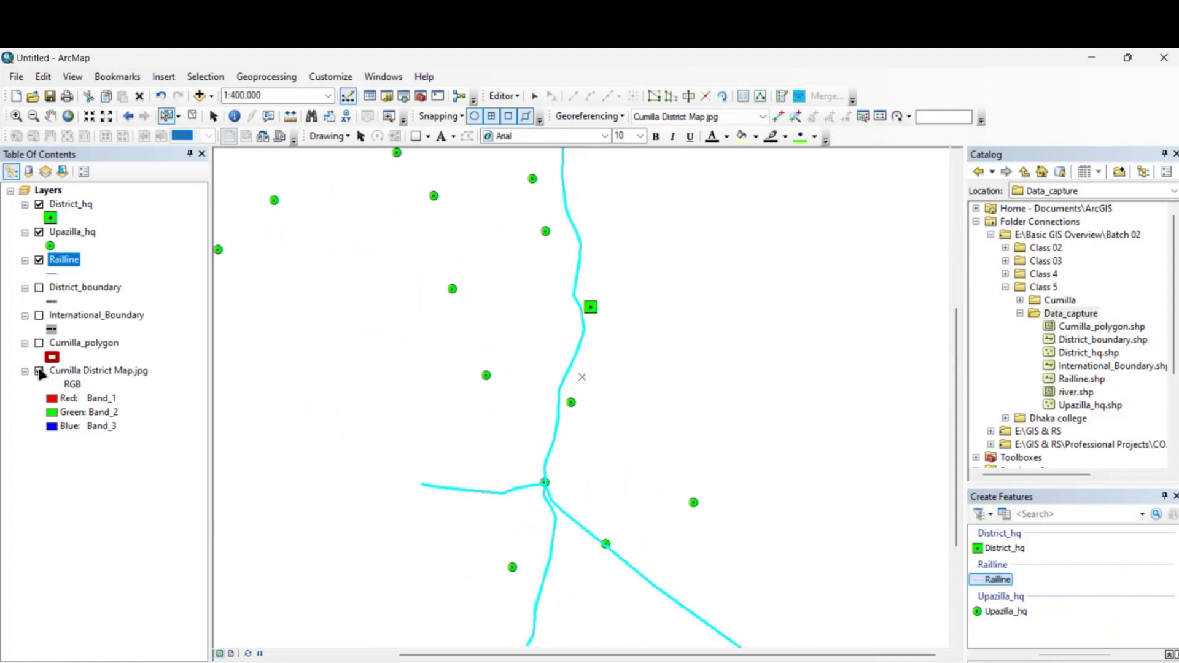
- Show the scanned district map and symbolize Railline with the Railroad symbol at width 6
{"action": "left_click", "coordinate": [39, 372]}
{"action": "left_click", "coordinate": [51, 274]}
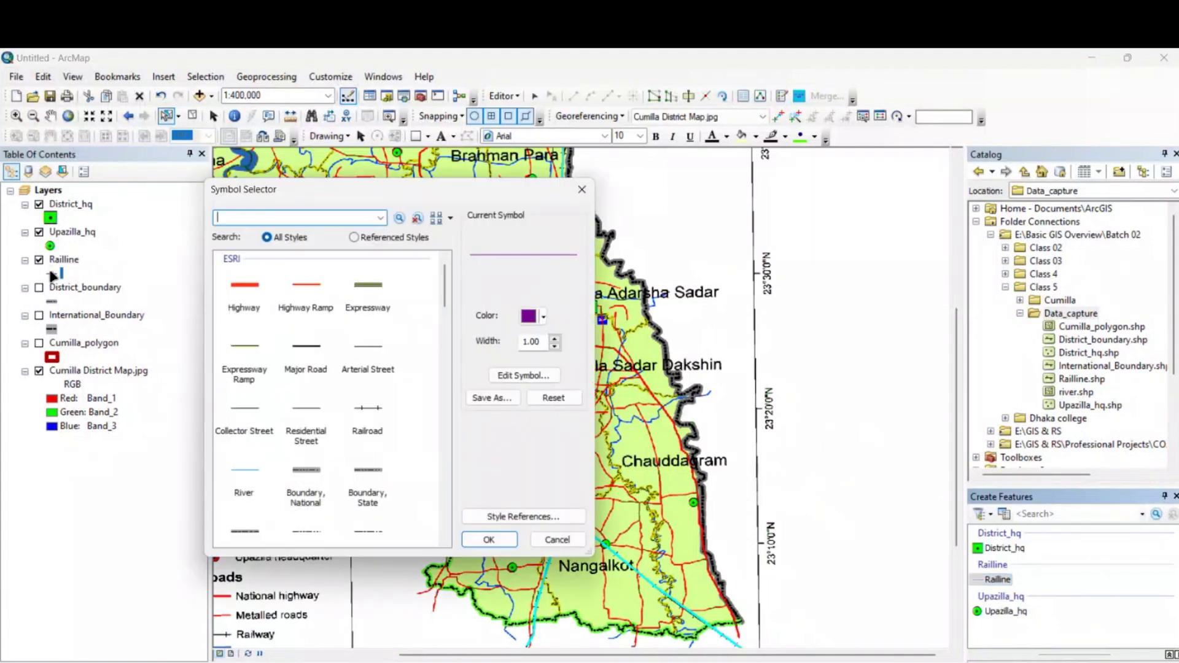
{"action": "left_click", "coordinate": [367, 409]}
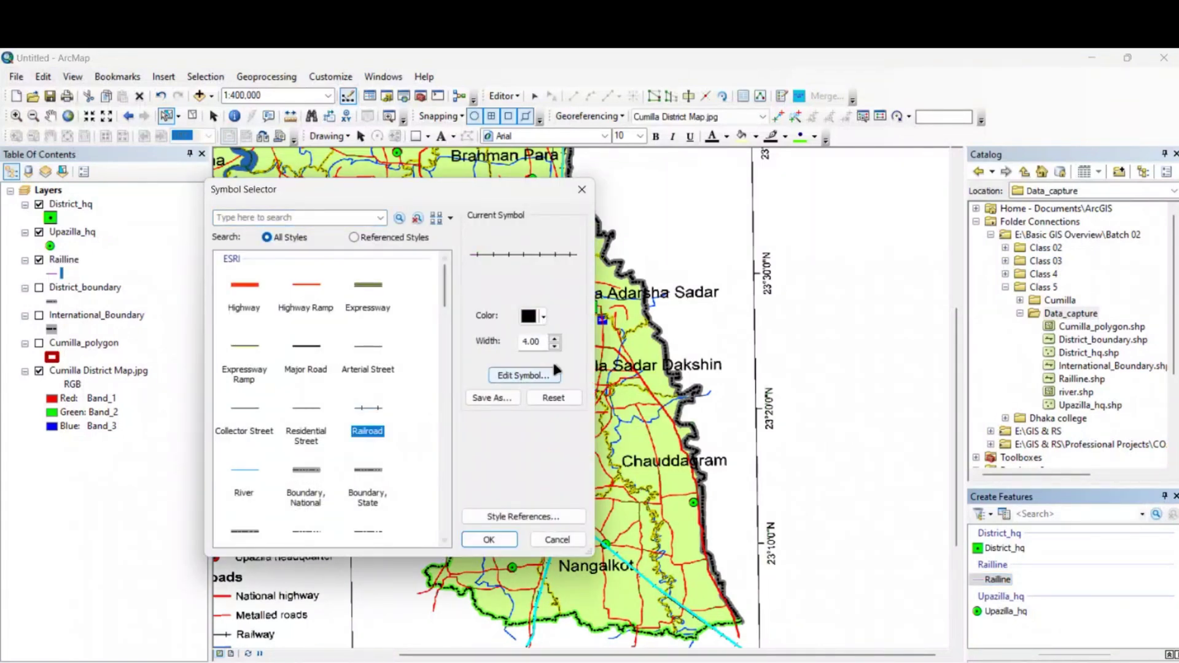
{"action": "double_click", "coordinate": [533, 342]}
{"action": "type", "text": "3"}
{"action": "left_click", "coordinate": [489, 540]}
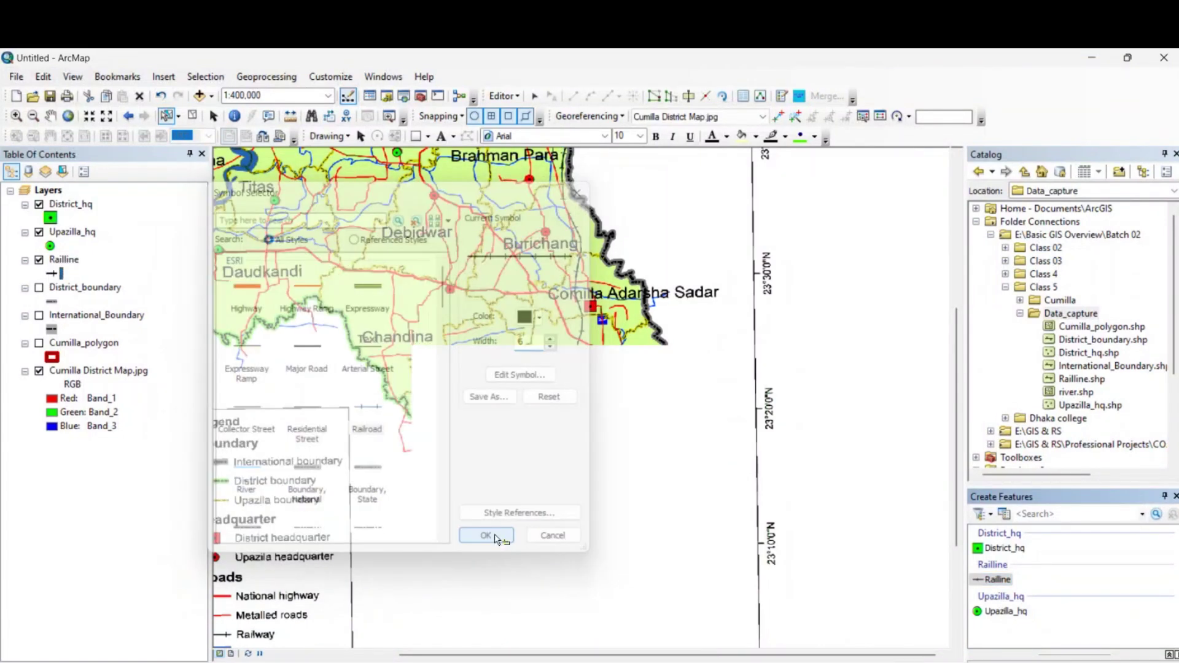
- Hide the scanned district map and display the Cumilla_polygon and International_Boundary layers
{"action": "left_click", "coordinate": [39, 371]}
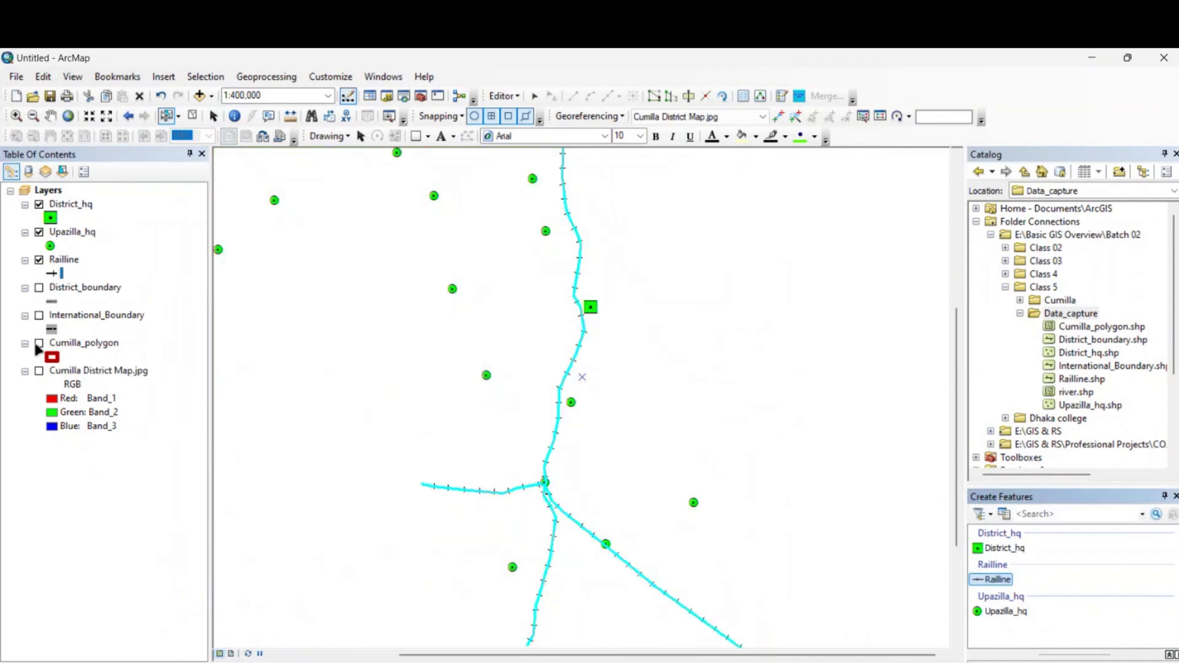
{"action": "left_click", "coordinate": [39, 343]}
{"action": "left_click", "coordinate": [39, 315]}
{"action": "left_click", "coordinate": [55, 367]}
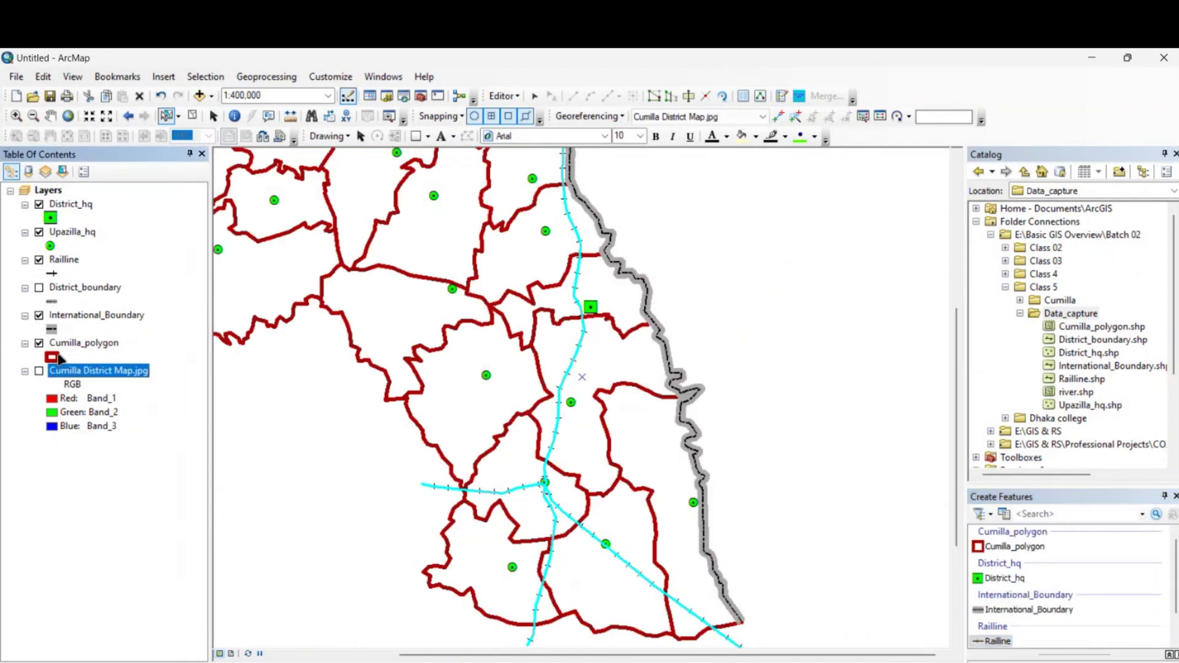
- Give Cumilla_polygon the Hollow symbol with a dark red outline of width 2
{"action": "left_click", "coordinate": [51, 357]}
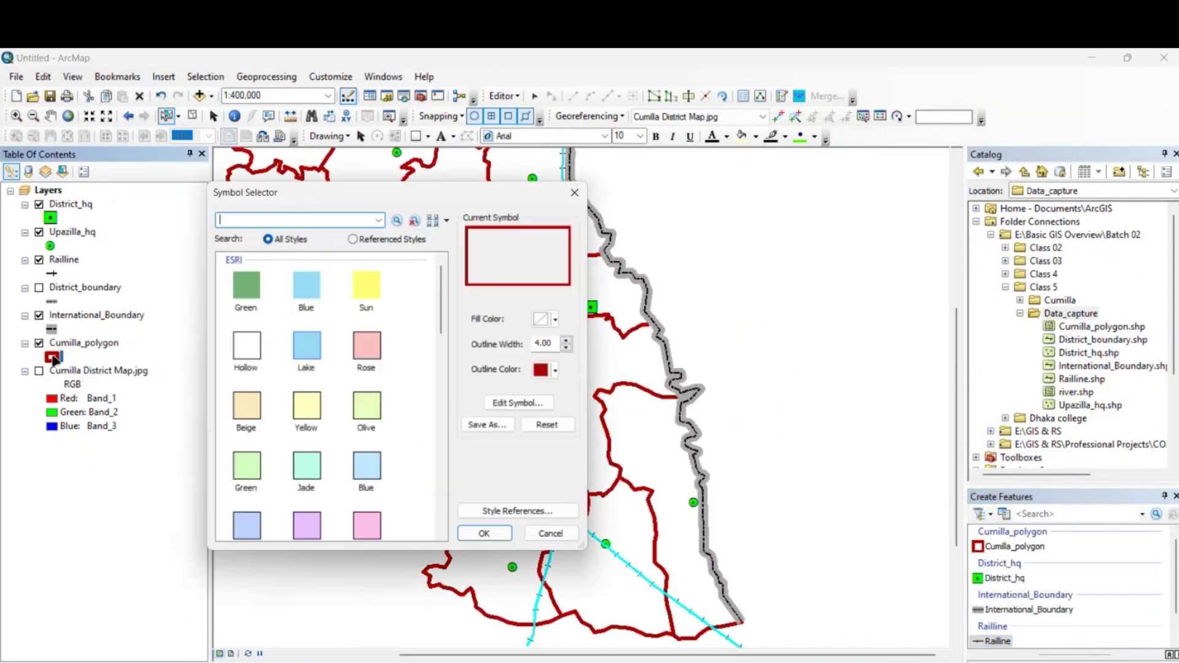
{"action": "left_click", "coordinate": [261, 374]}
{"action": "left_click", "coordinate": [562, 372]}
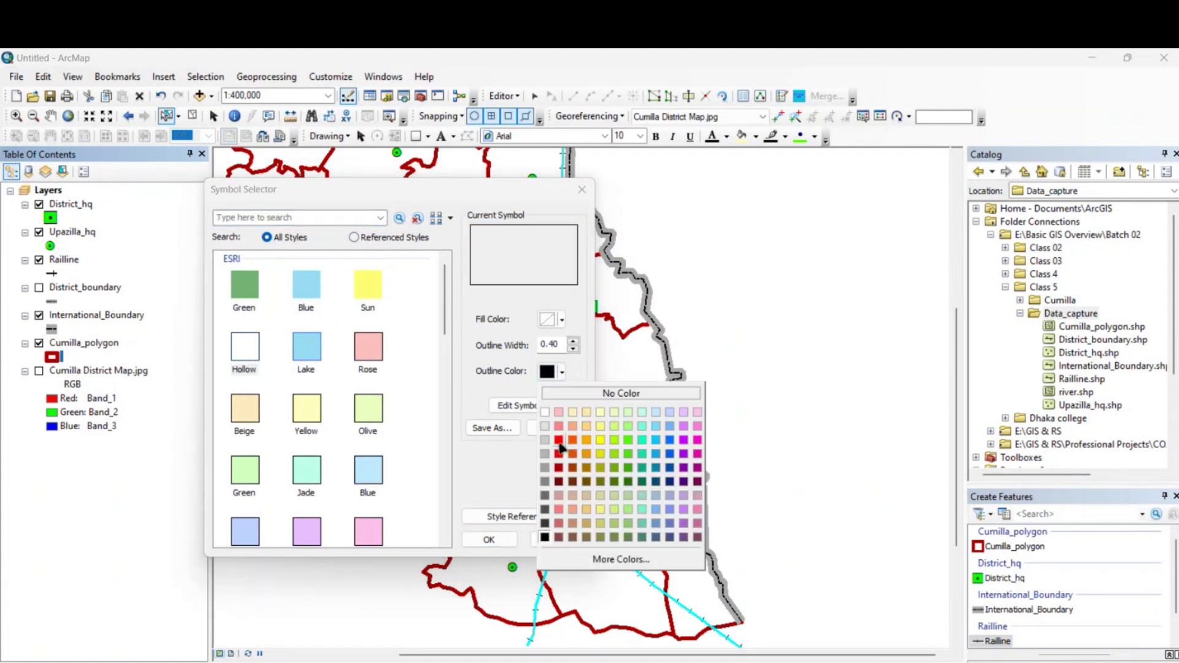
{"action": "left_click", "coordinate": [559, 481]}
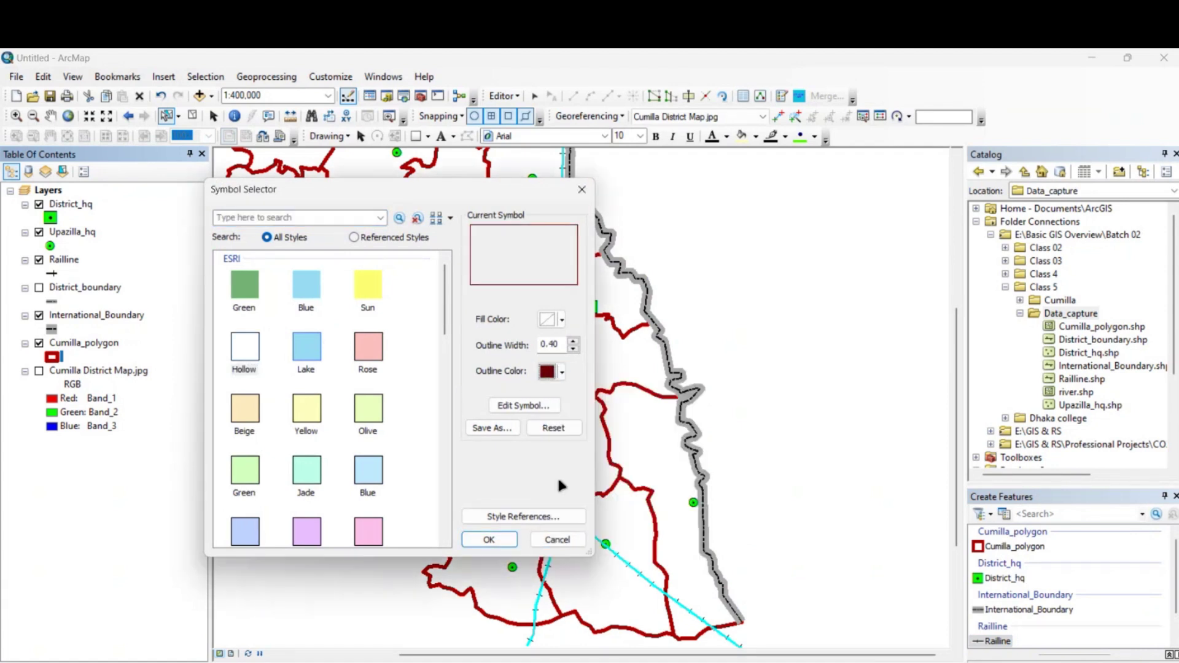
{"action": "left_click", "coordinate": [573, 341]}
{"action": "left_click", "coordinate": [573, 341]}
{"action": "left_click", "coordinate": [503, 540]}
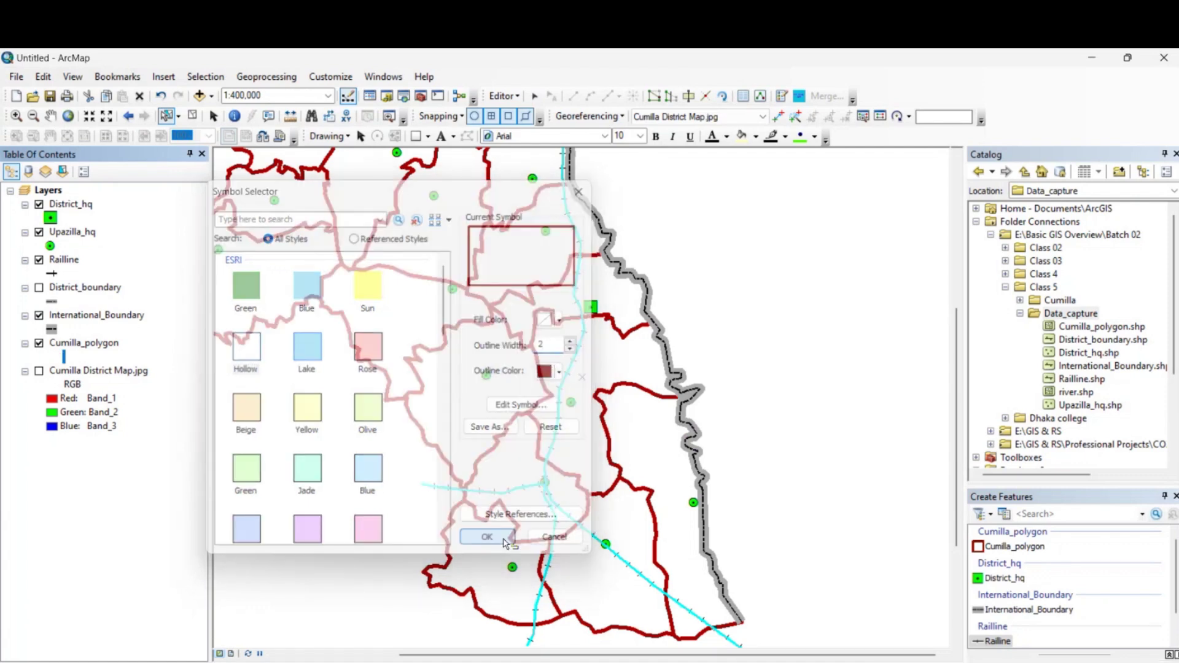
- Display the District_boundary layer and recolor the Upazilla_hq point symbol yellow
{"action": "left_click", "coordinate": [39, 288]}
{"action": "left_click", "coordinate": [53, 246]}
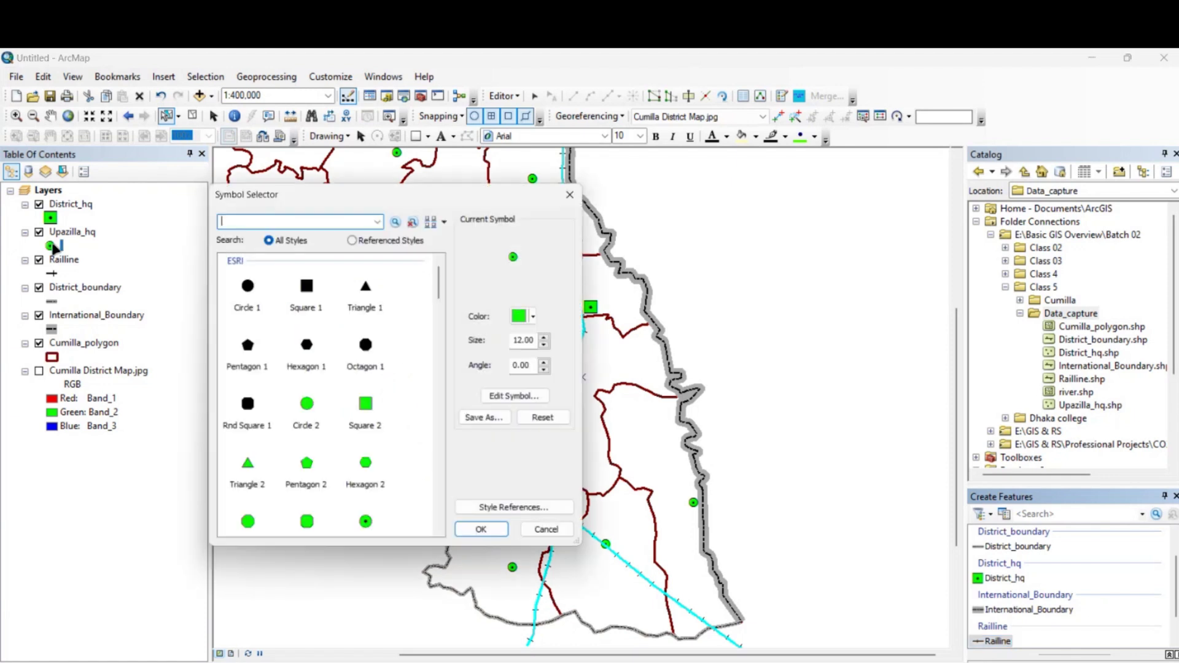
{"action": "left_click", "coordinate": [534, 316]}
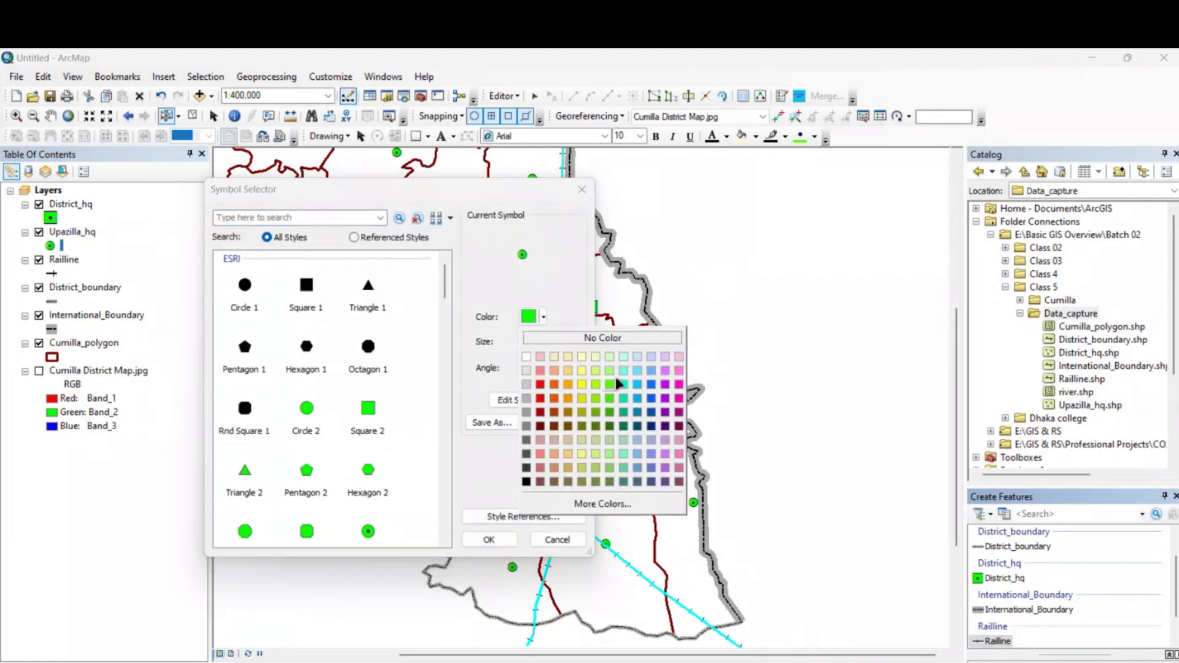
{"action": "left_click", "coordinate": [578, 383]}
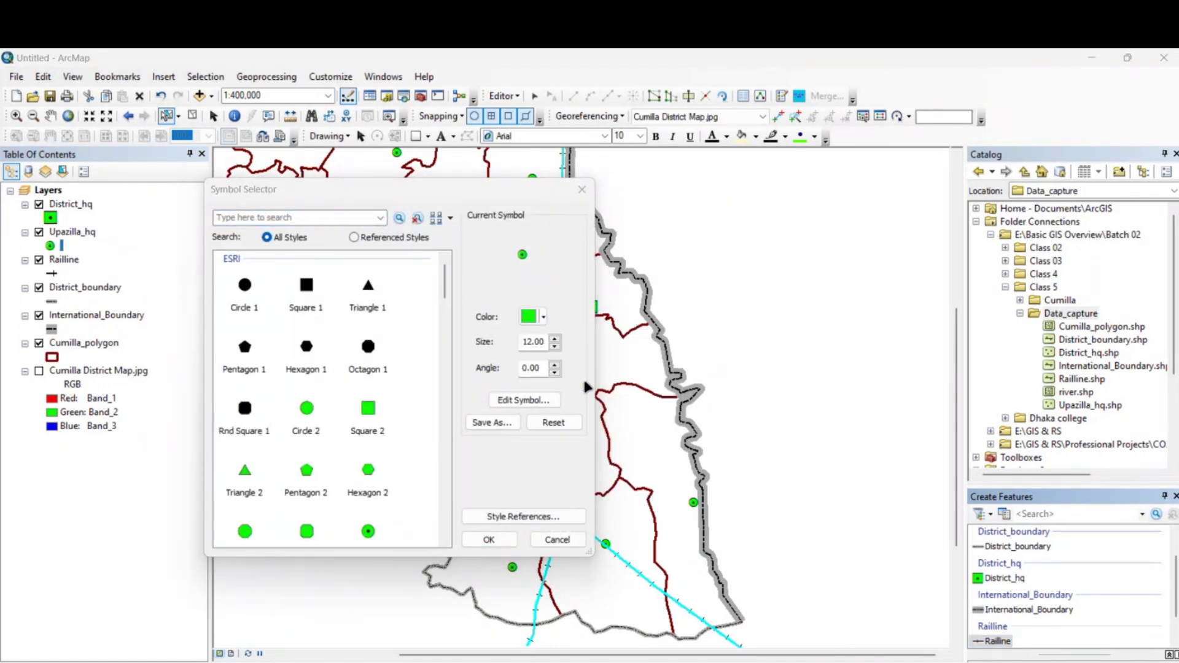
{"action": "left_click", "coordinate": [489, 540]}
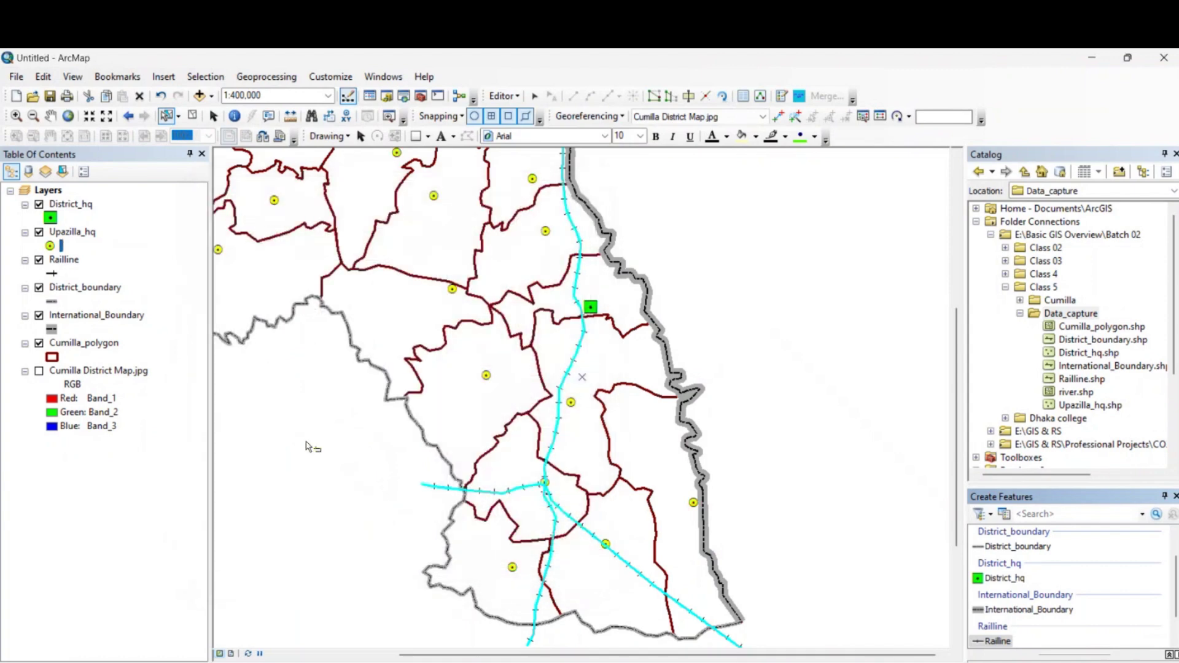
- Recolor the District_hq point symbol yellow
{"action": "left_click", "coordinate": [50, 217]}
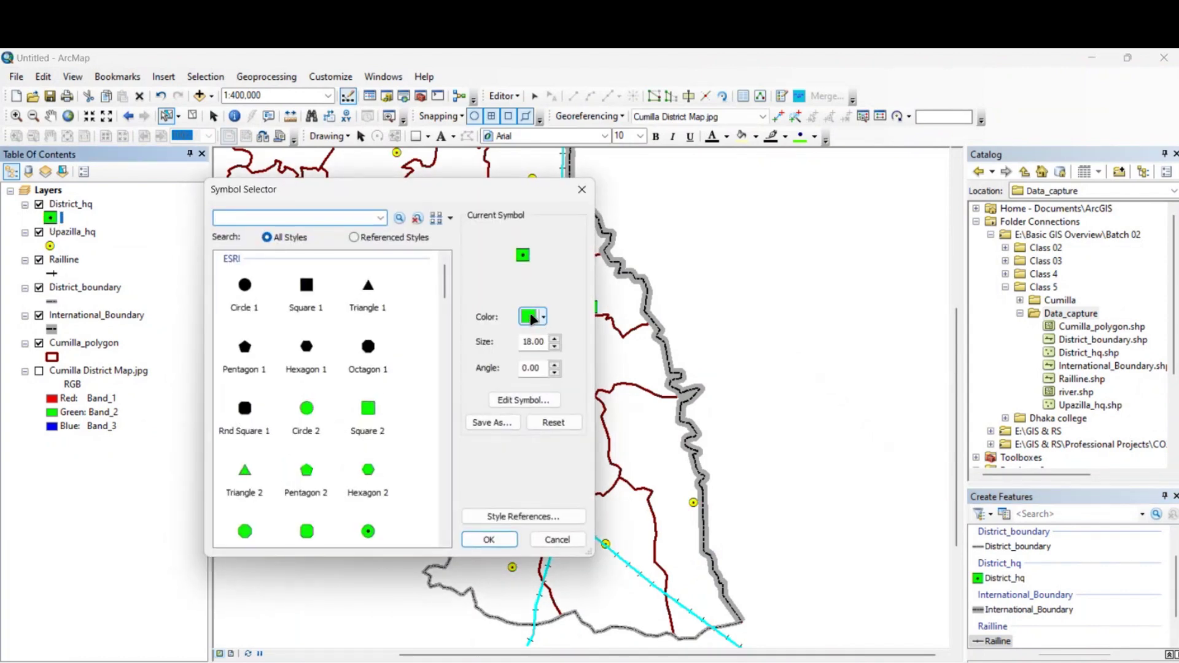
{"action": "left_click", "coordinate": [532, 317]}
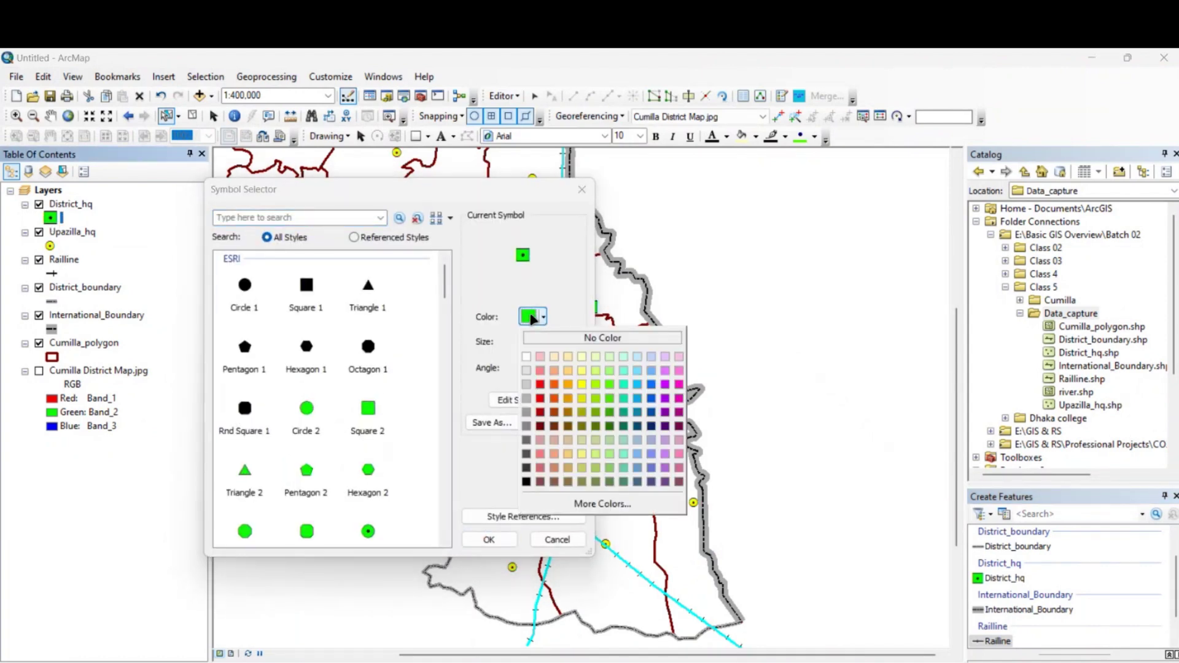
{"action": "left_click", "coordinate": [583, 385]}
{"action": "left_click", "coordinate": [489, 540]}
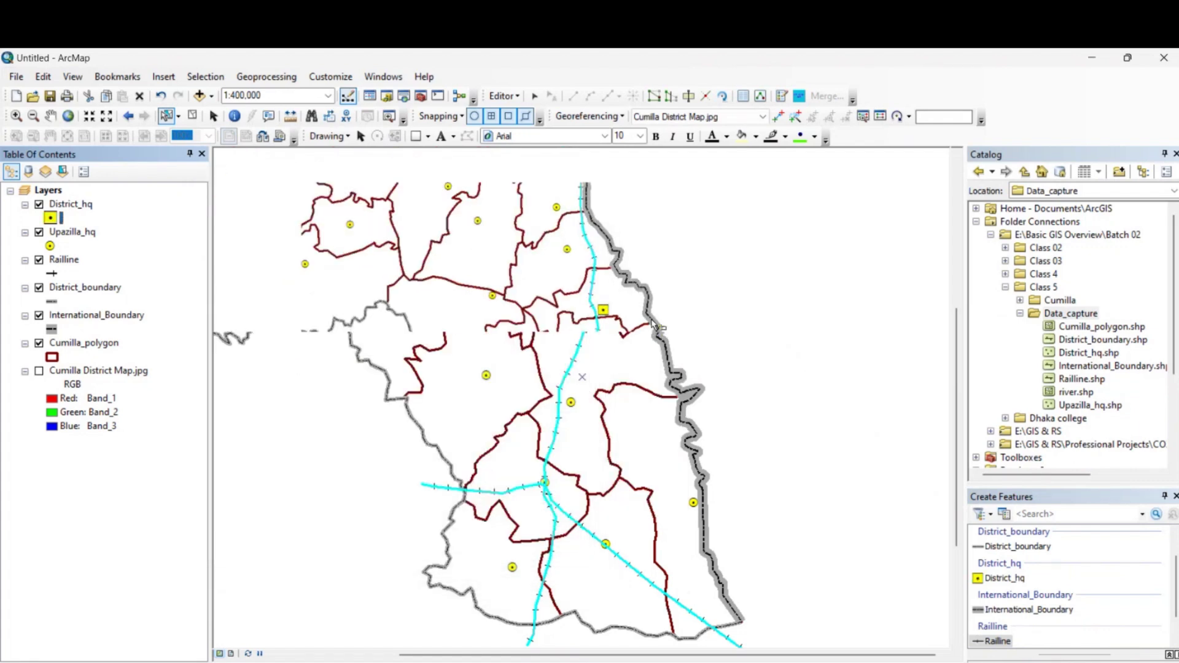
- Clear the railway selection and display the scanned district map beneath all the digitized layers
{"action": "scroll", "coordinate": [654, 325], "scroll_direction": "down", "scroll_amount": 3}
{"action": "left_click", "coordinate": [295, 326]}
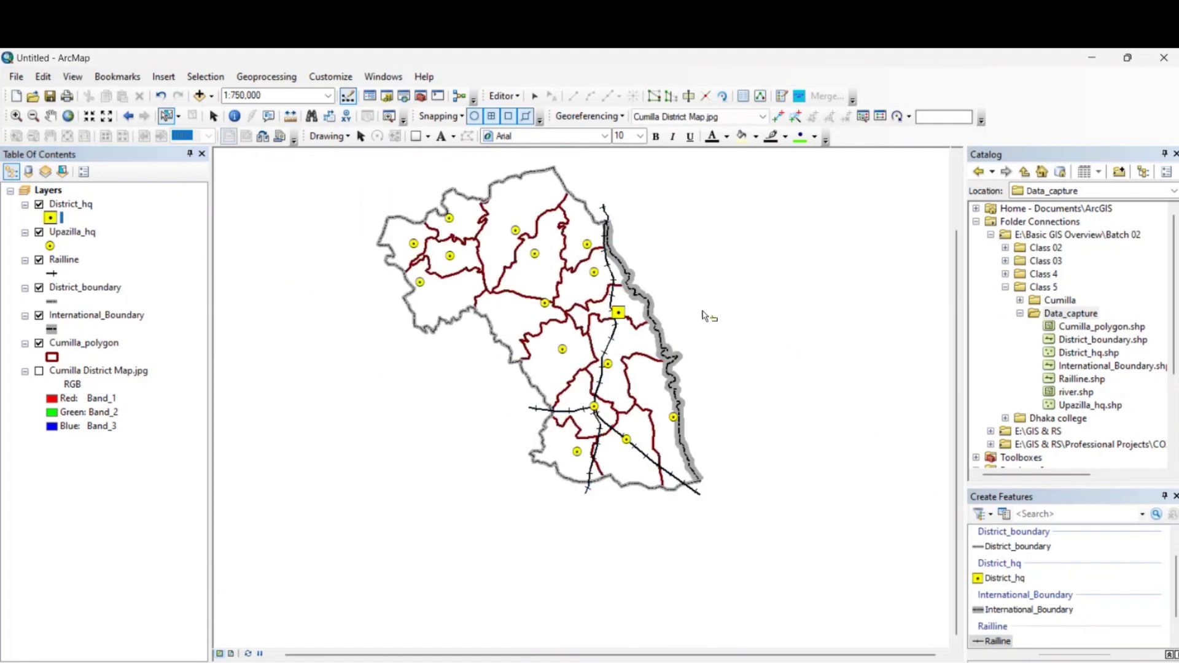
{"action": "left_click_drag", "start_coordinate": [750, 302], "coordinate": [657, 384]}
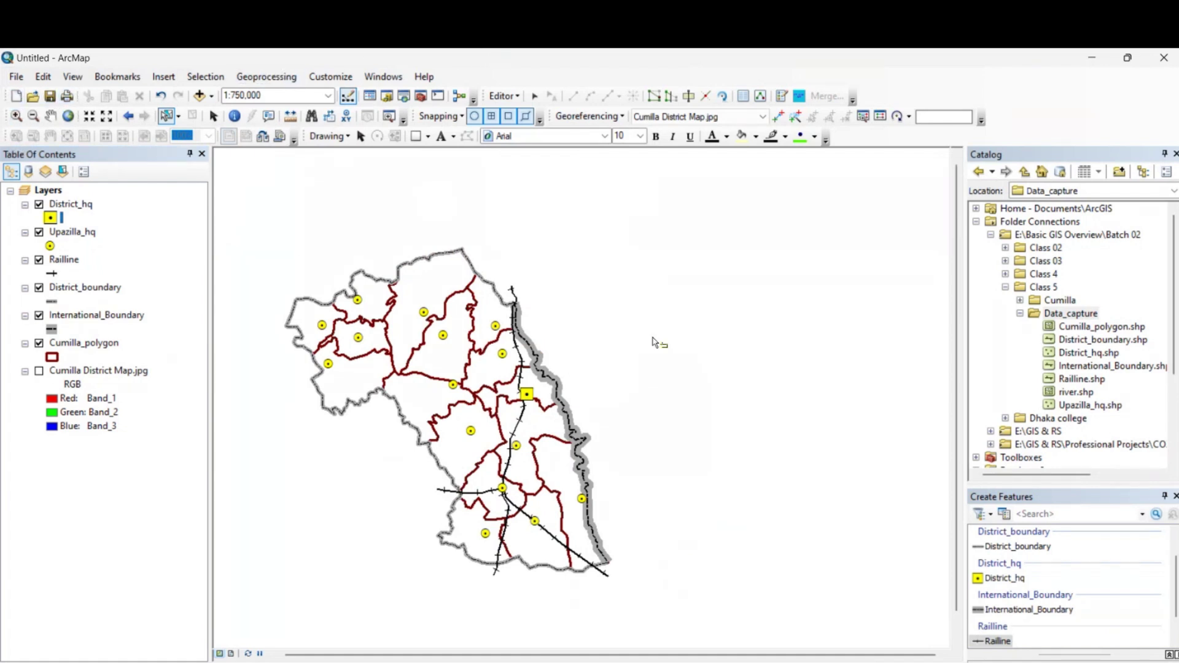
{"action": "left_click_drag", "start_coordinate": [688, 342], "coordinate": [731, 340]}
{"action": "left_click", "coordinate": [51, 116]}
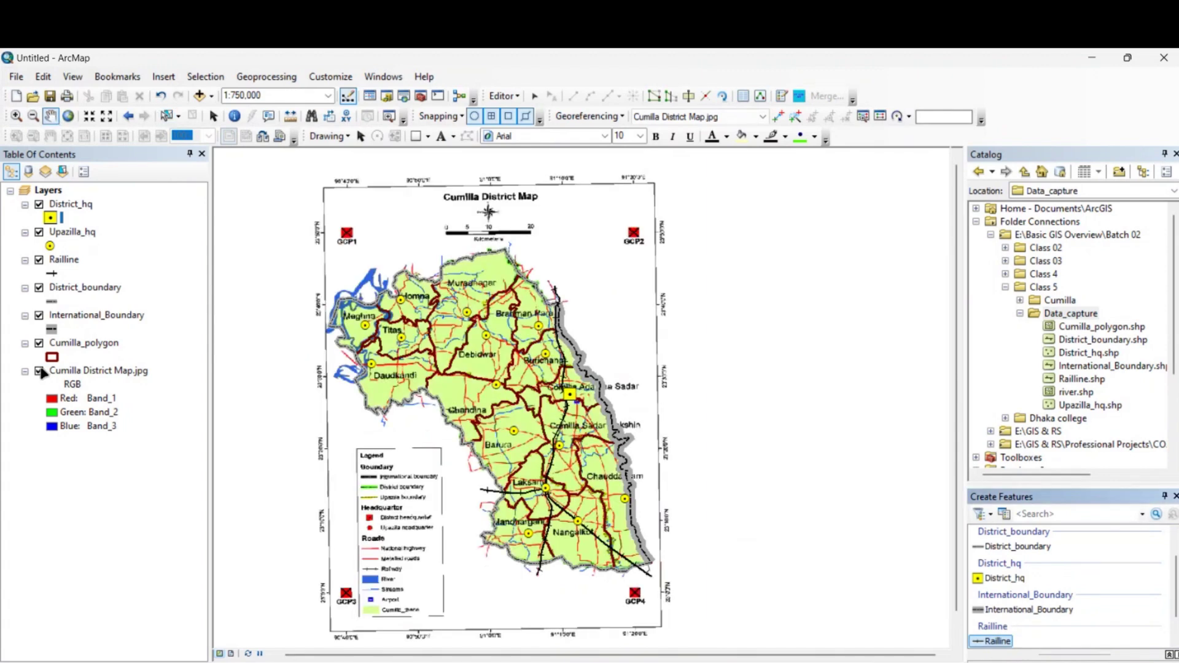
- Hide the scanned Cumilla District Map.jpg layer so only the digitized layers are displayed
{"action": "left_click", "coordinate": [40, 371]}
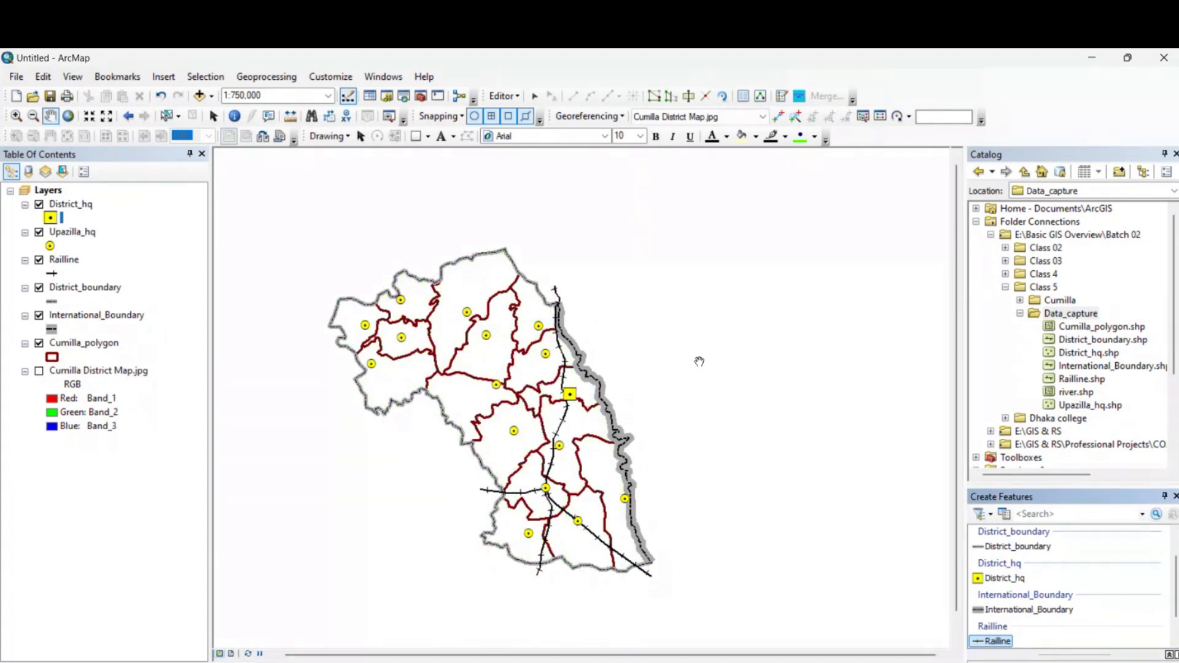
{"action": "left_click_drag", "start_coordinate": [520, 426], "coordinate": [579, 411]}
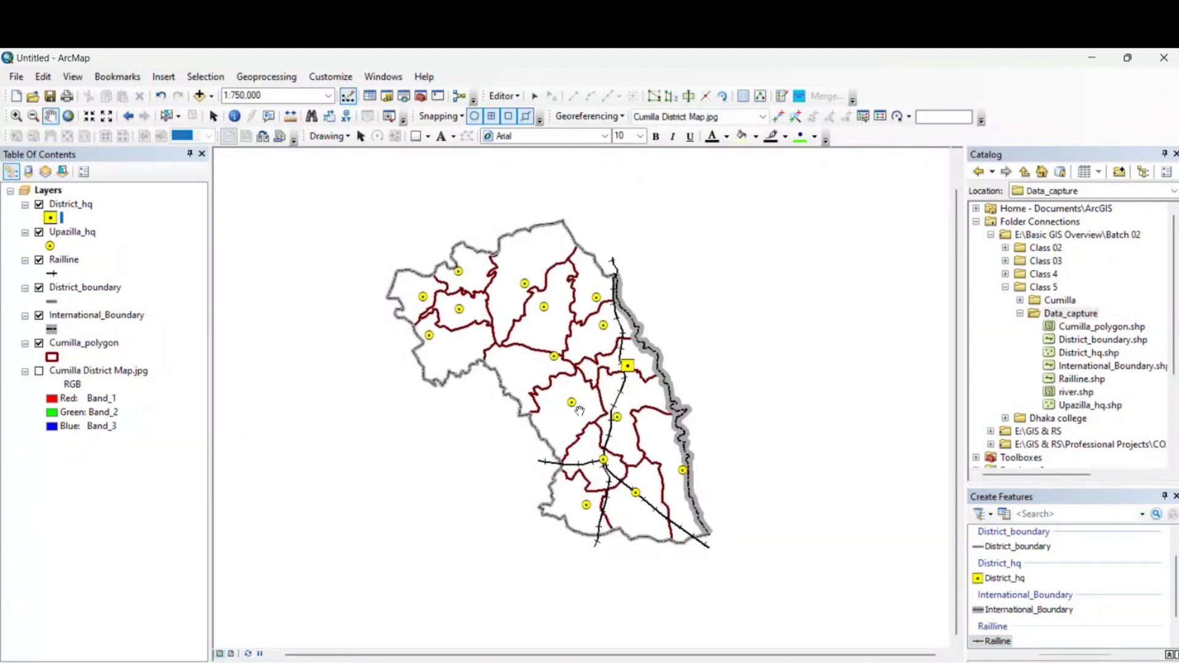
{"action": "left_click_drag", "start_coordinate": [647, 371], "coordinate": [644, 373]}
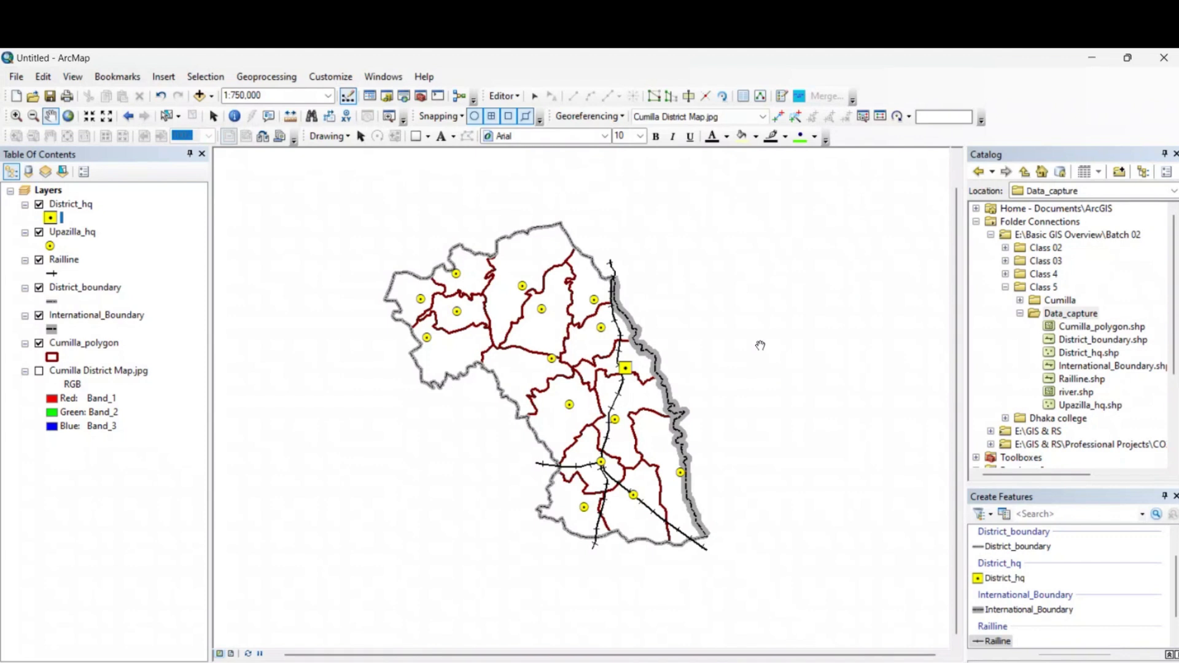
- Preview the digitized district map in layout view and return to data view
{"action": "left_click", "coordinate": [232, 654]}
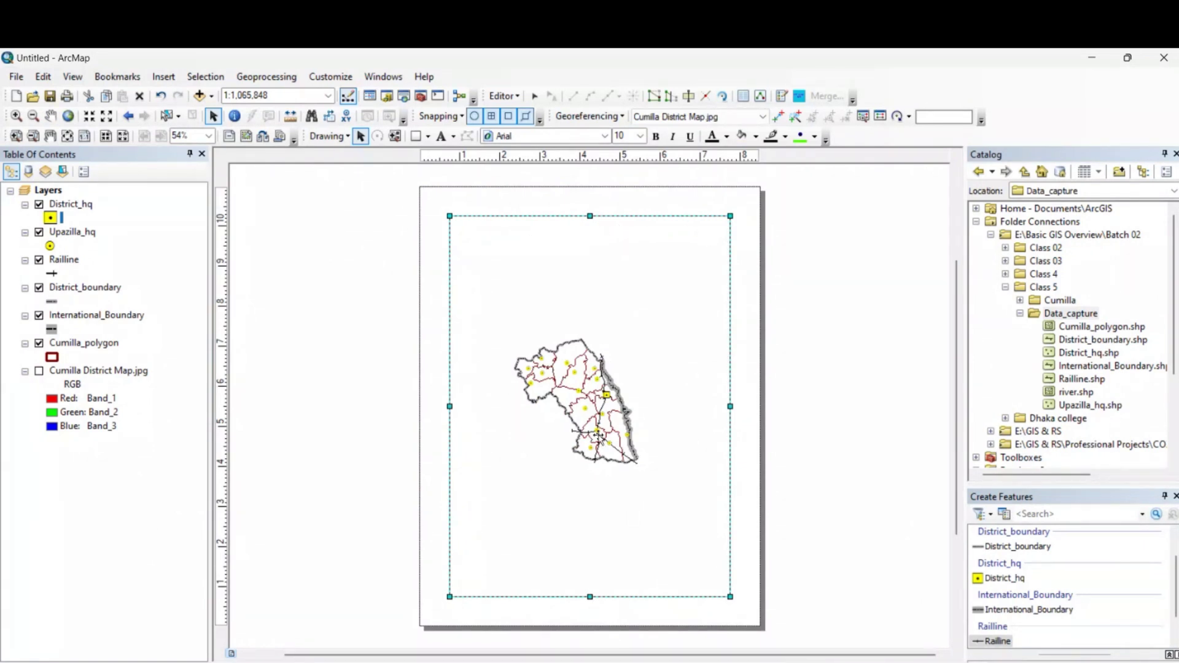
{"action": "left_click", "coordinate": [221, 655]}
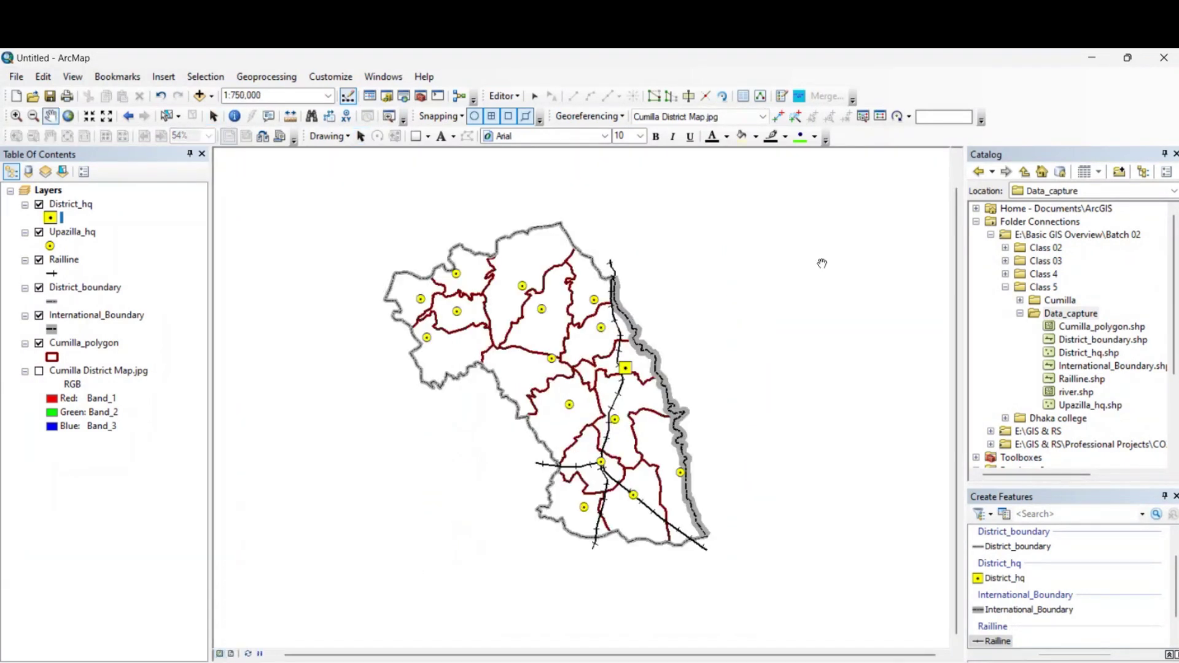
{"action": "left_click_drag", "start_coordinate": [769, 270], "coordinate": [772, 279]}
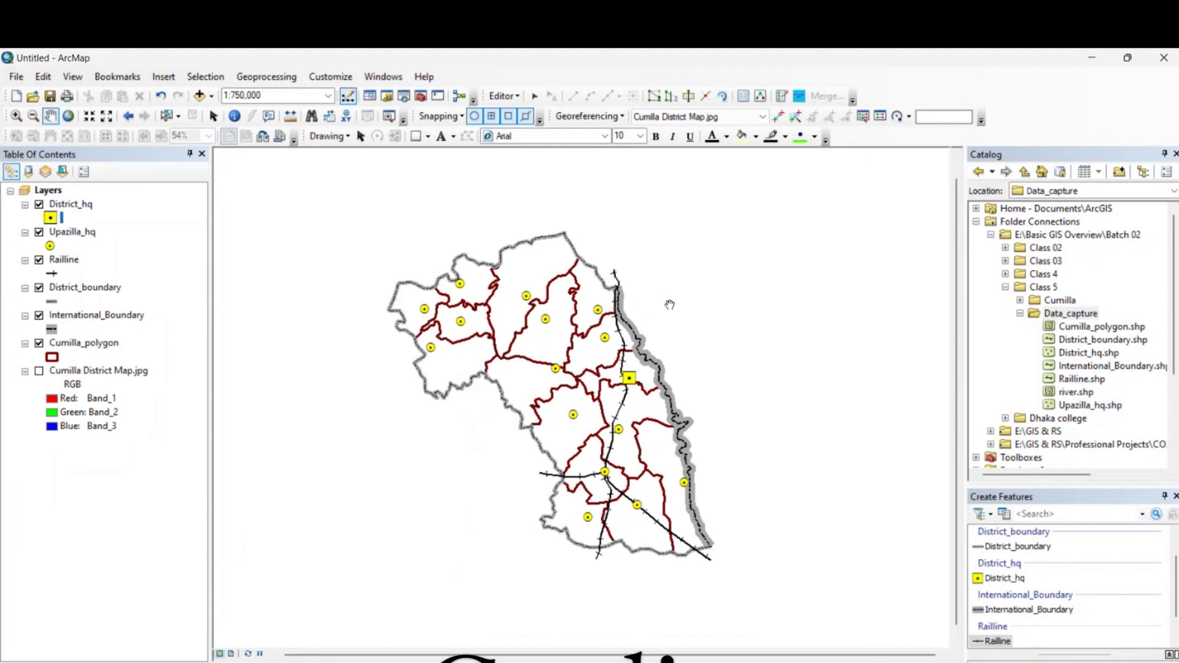